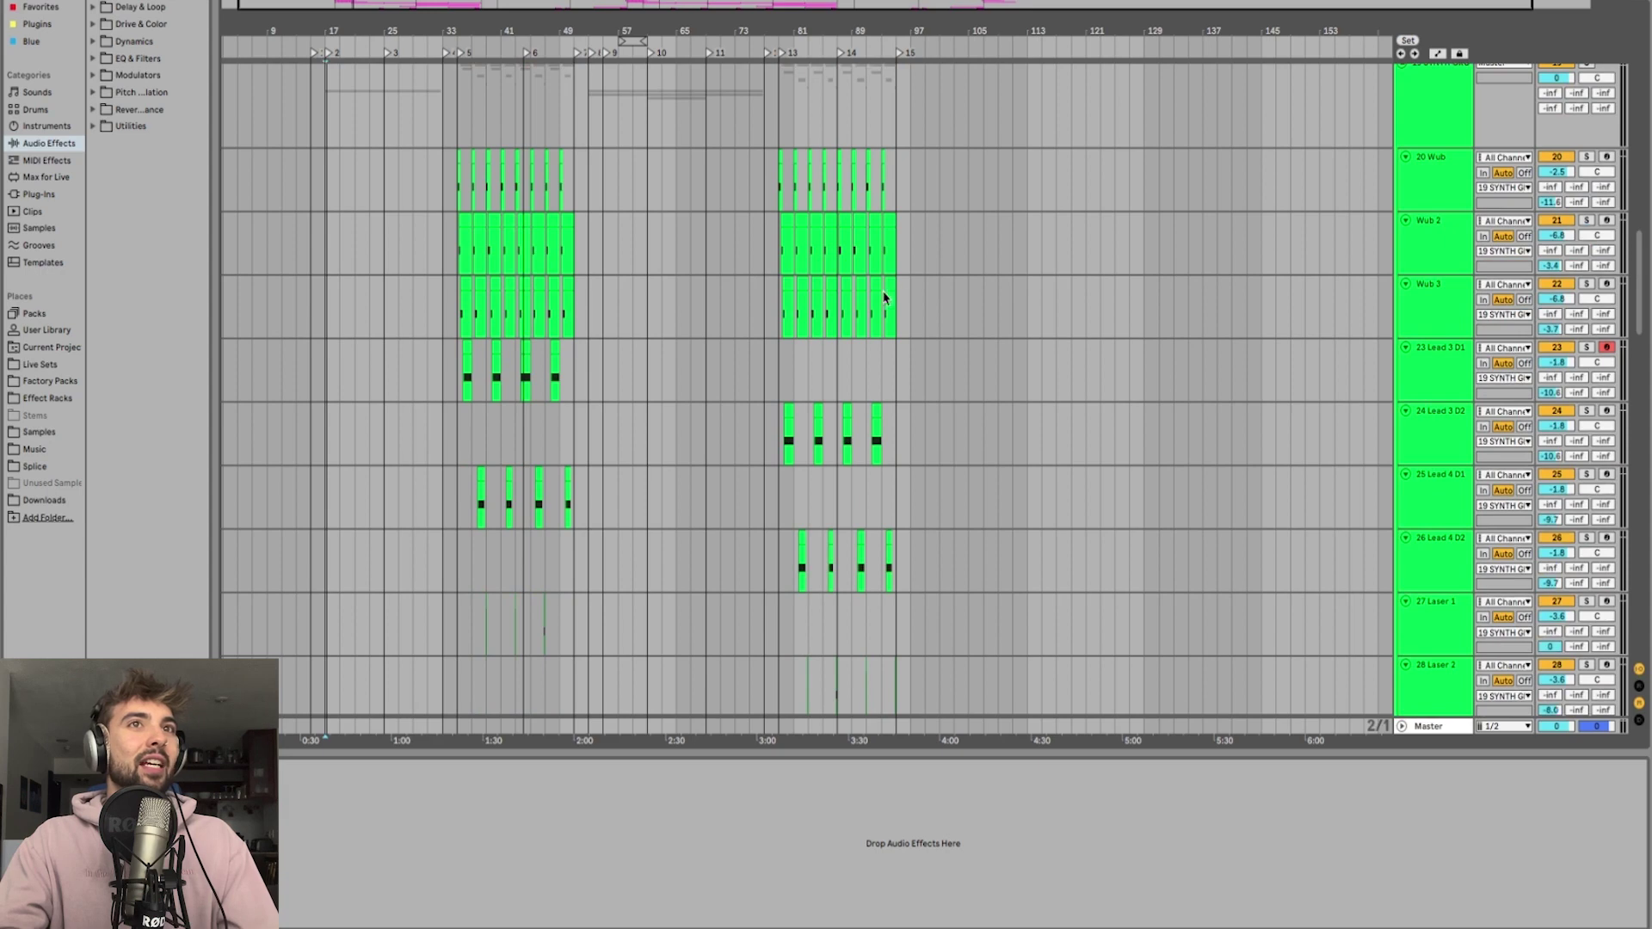
Step: Solo the Lead Vox B track in the VOX GROUP
scroll(1351, 211, down, 10)
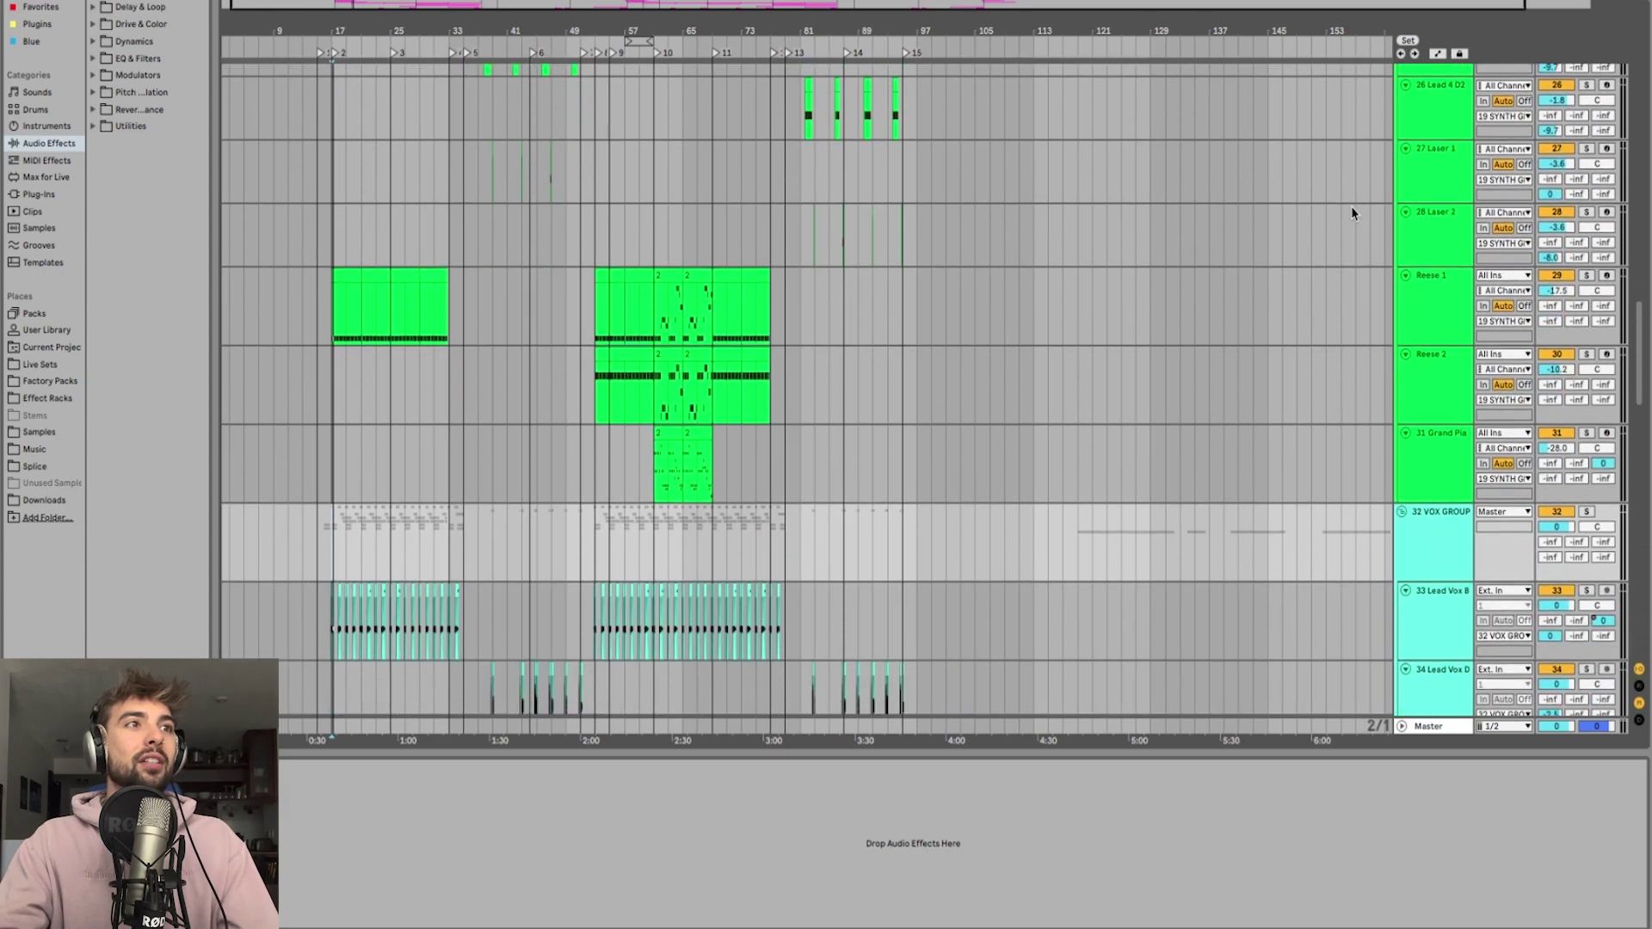
scroll(1351, 211, down, 3)
scroll(1343, 217, up, 4)
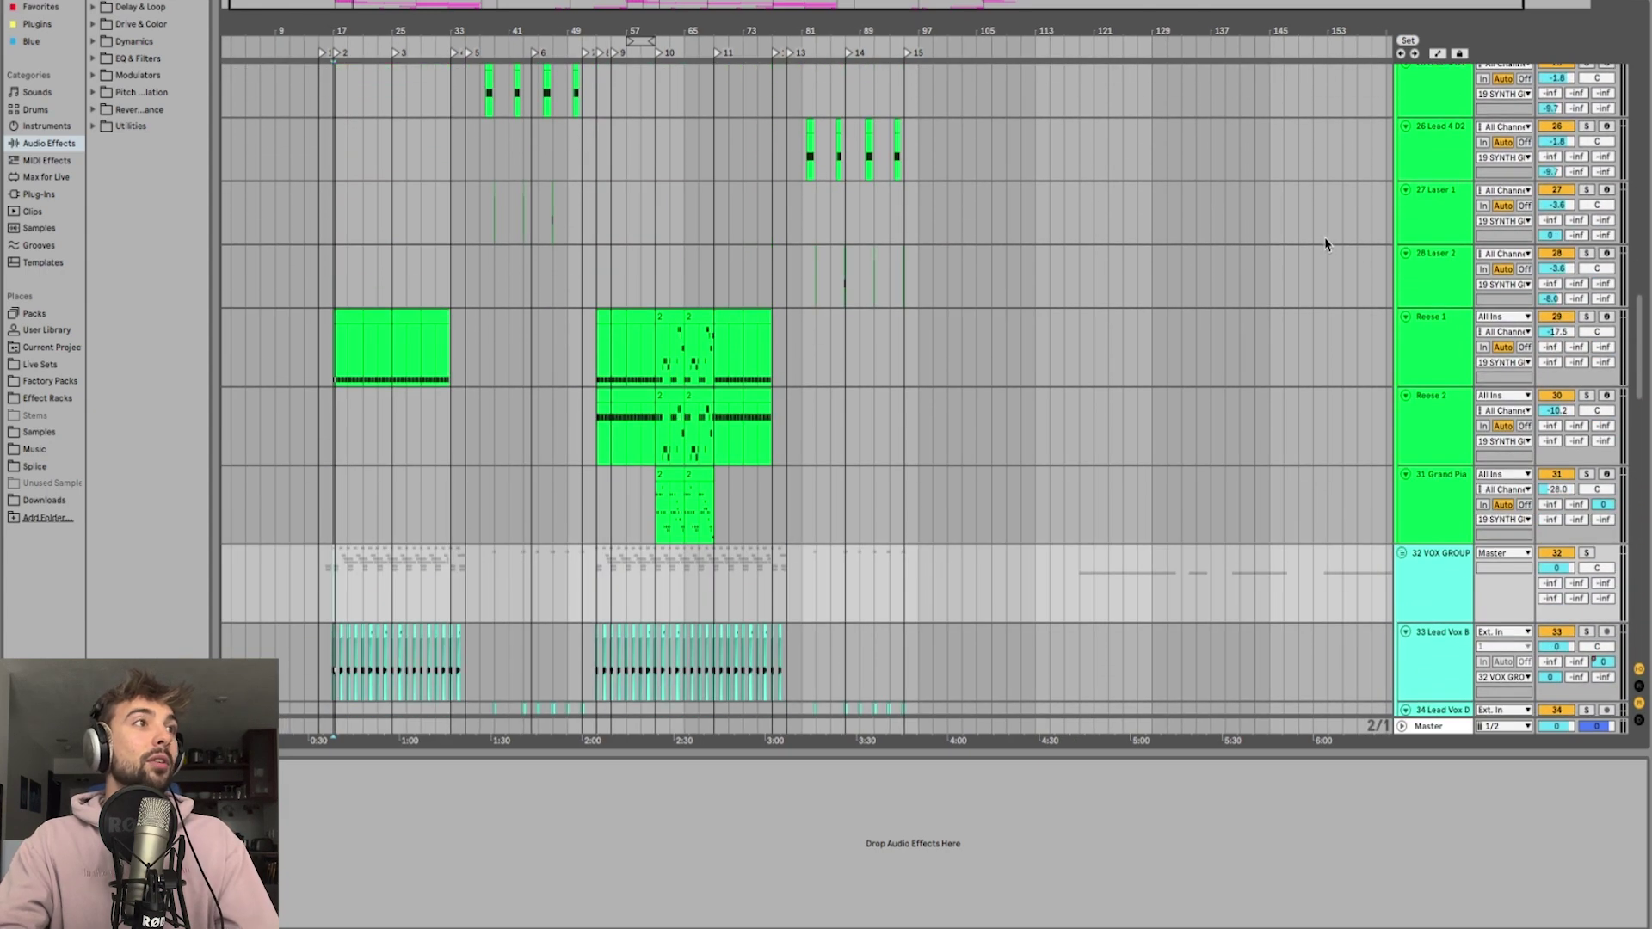
scroll(547, 310, up, 3)
scroll(433, 273, down, 8)
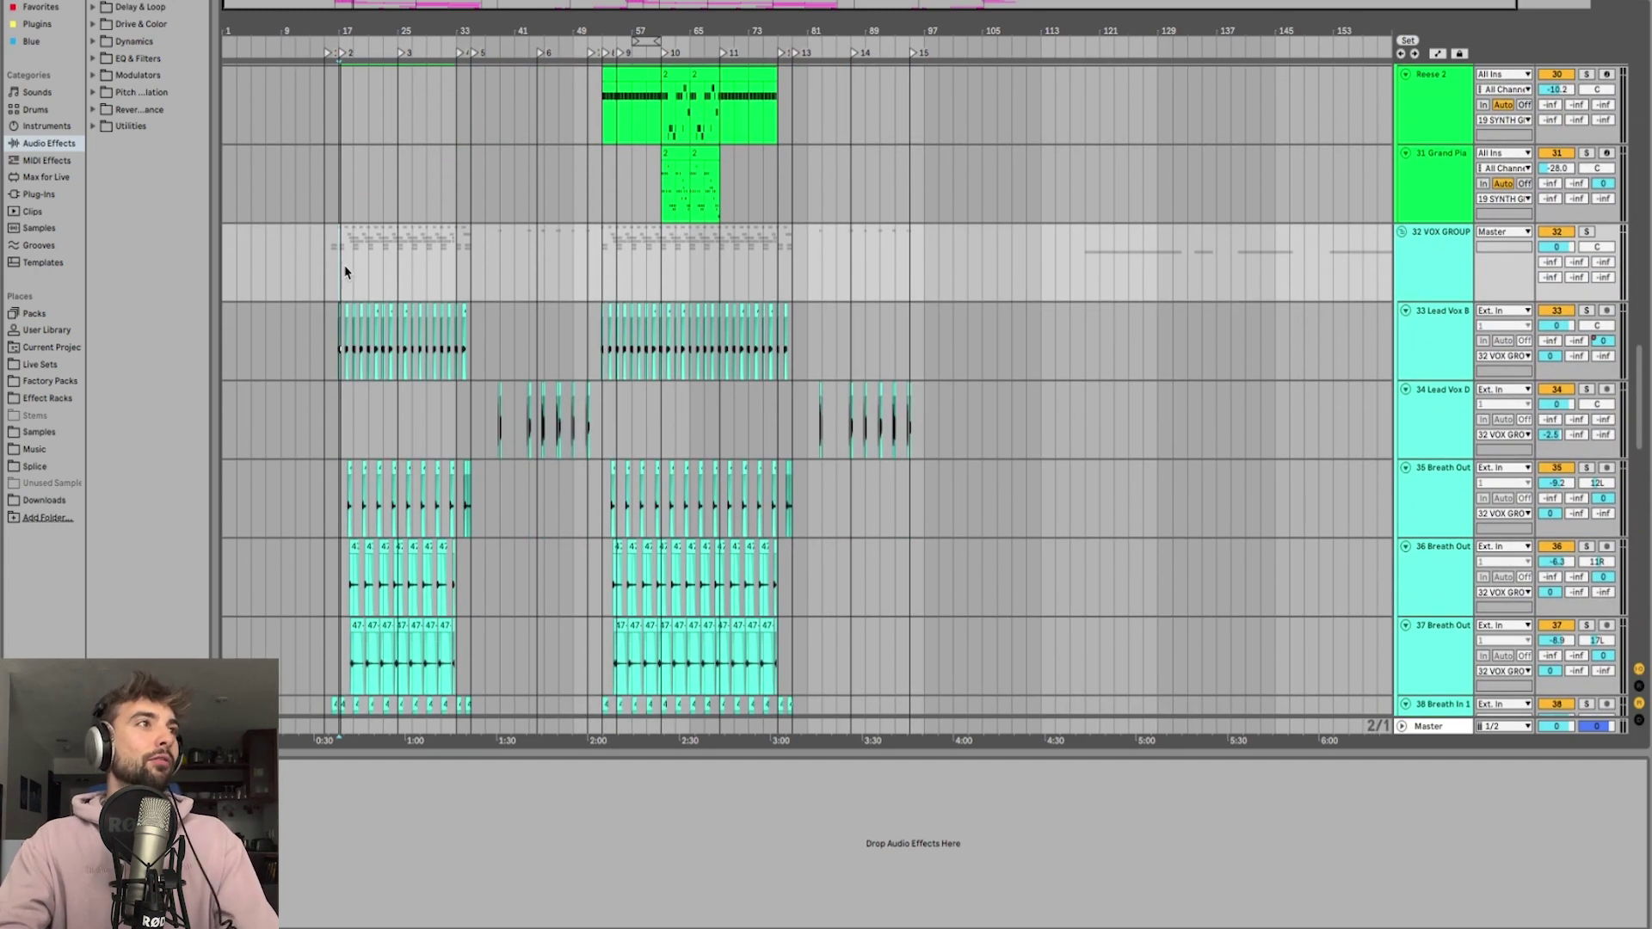
click(340, 314)
scroll(340, 314, up, 3)
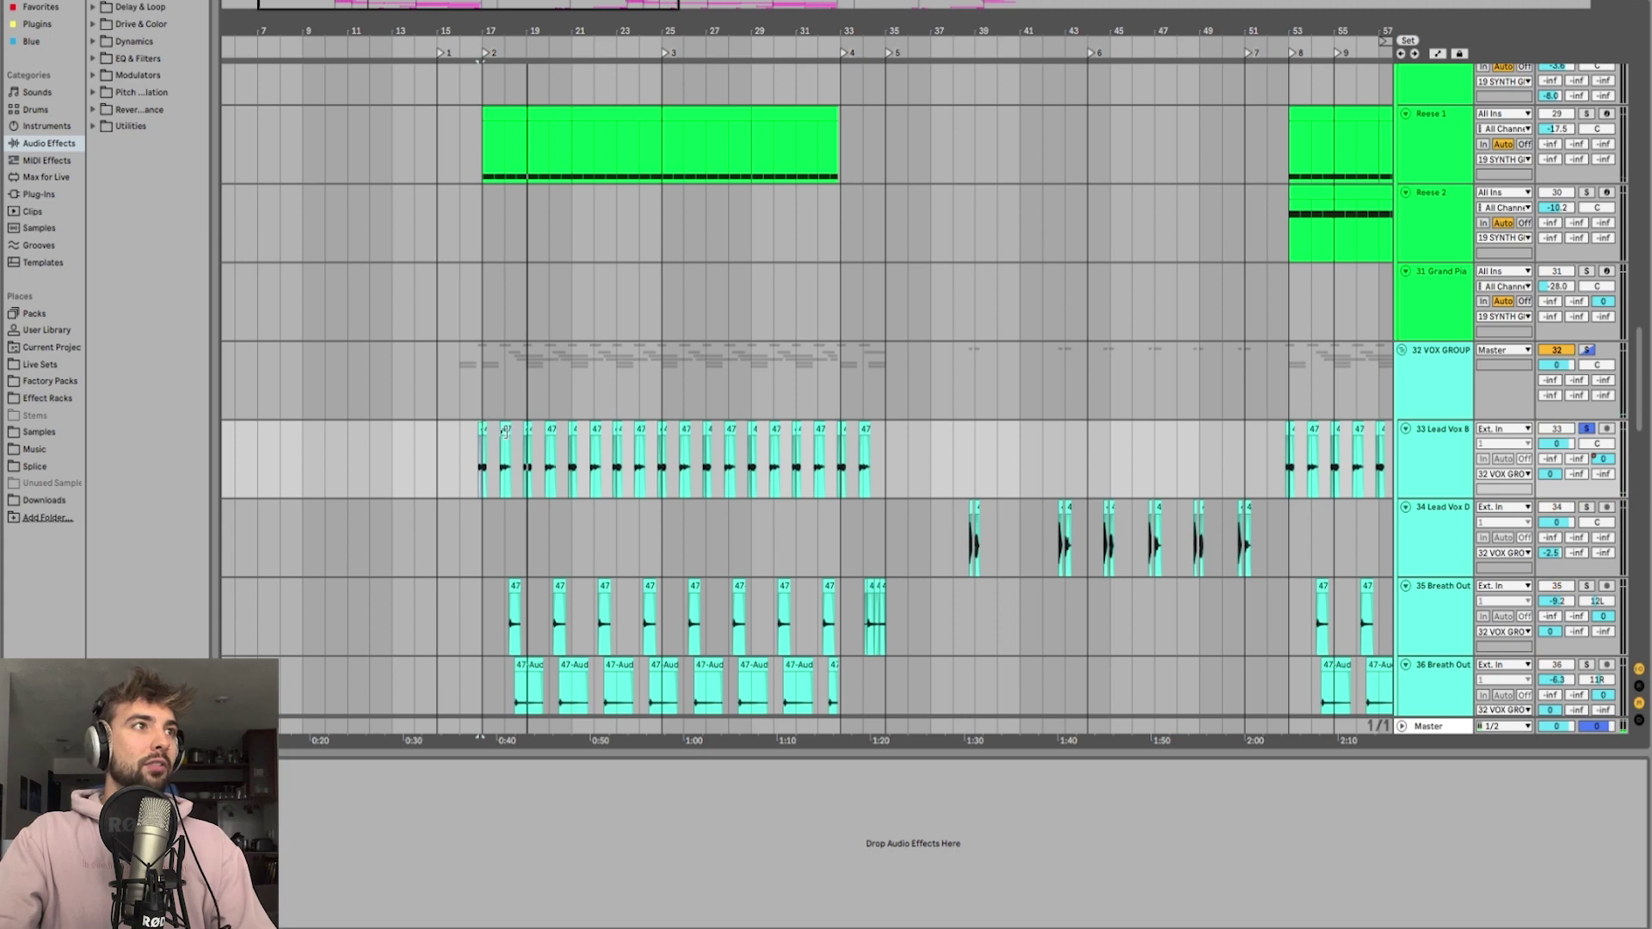
Step: Reset the pitch of the opening Lead Vox B clips to 0 and play them from the first clip
click(503, 432)
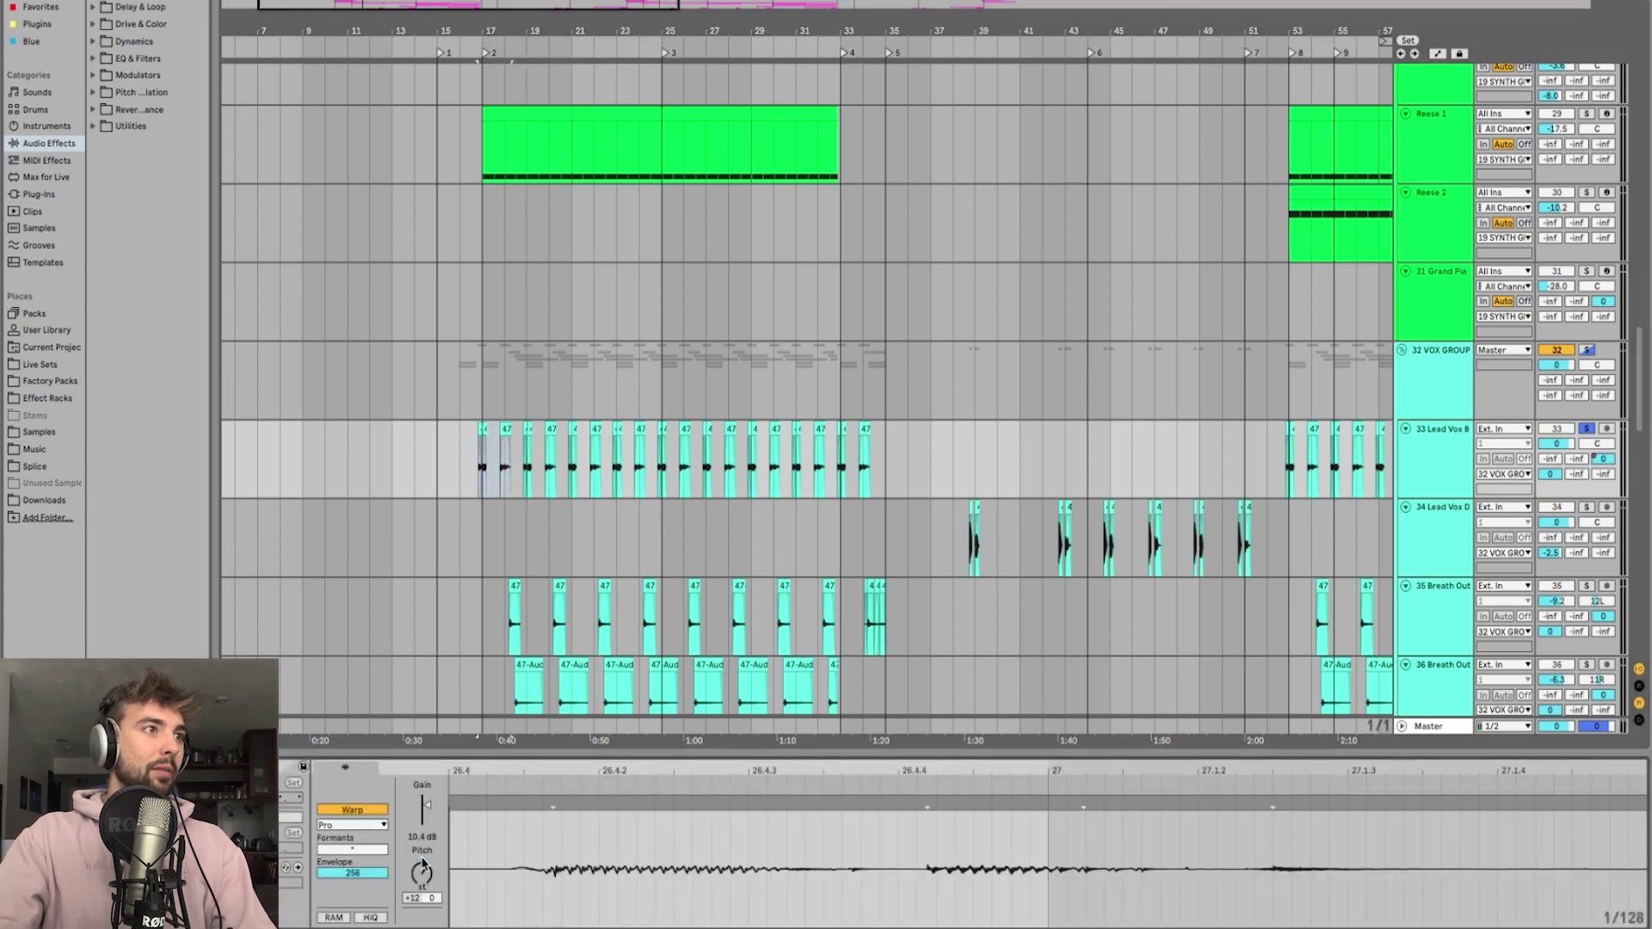
click(477, 434)
ctrl+scroll(477, 430, up, 5)
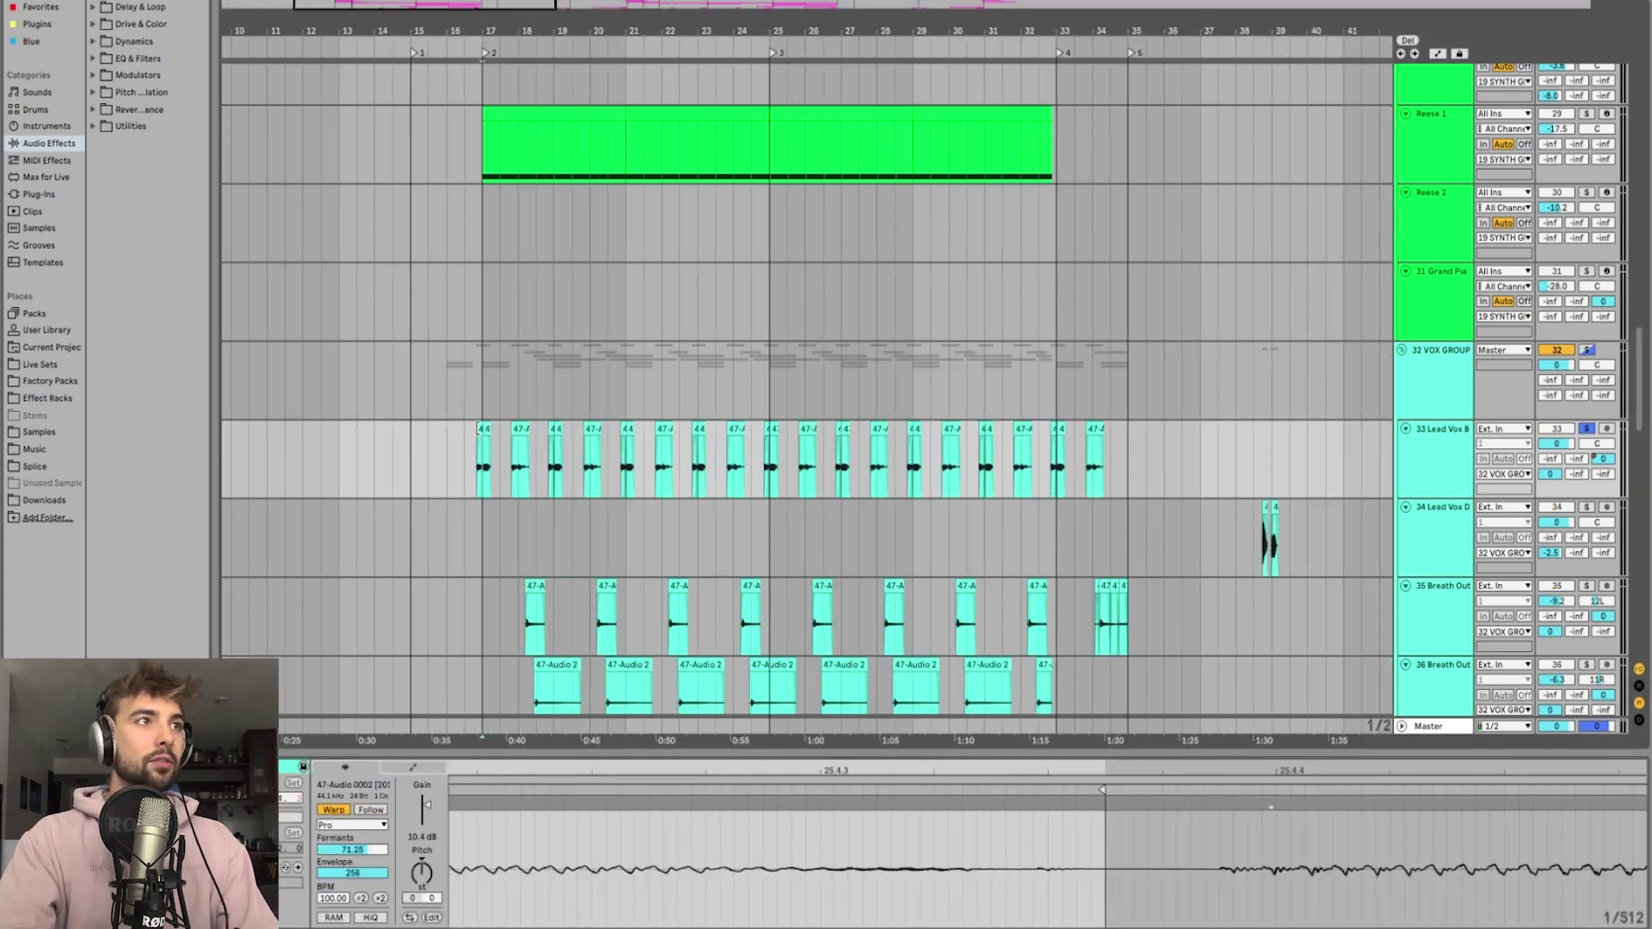
scroll(1307, 469, left, 2)
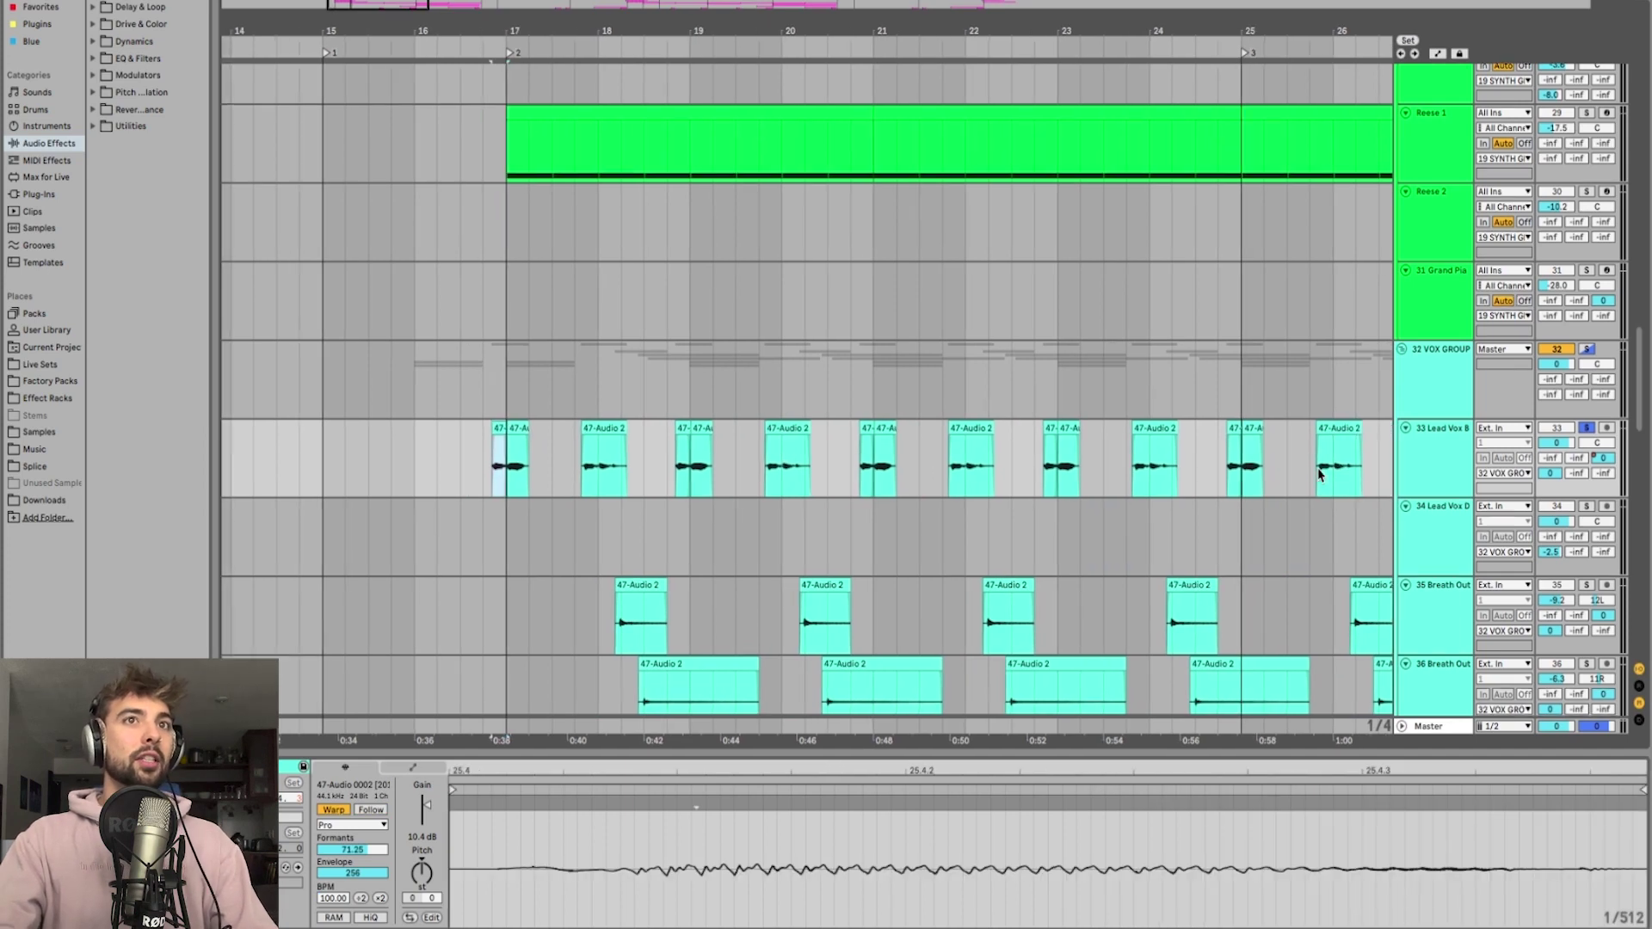
key(space)
scroll(1270, 480, down, 1)
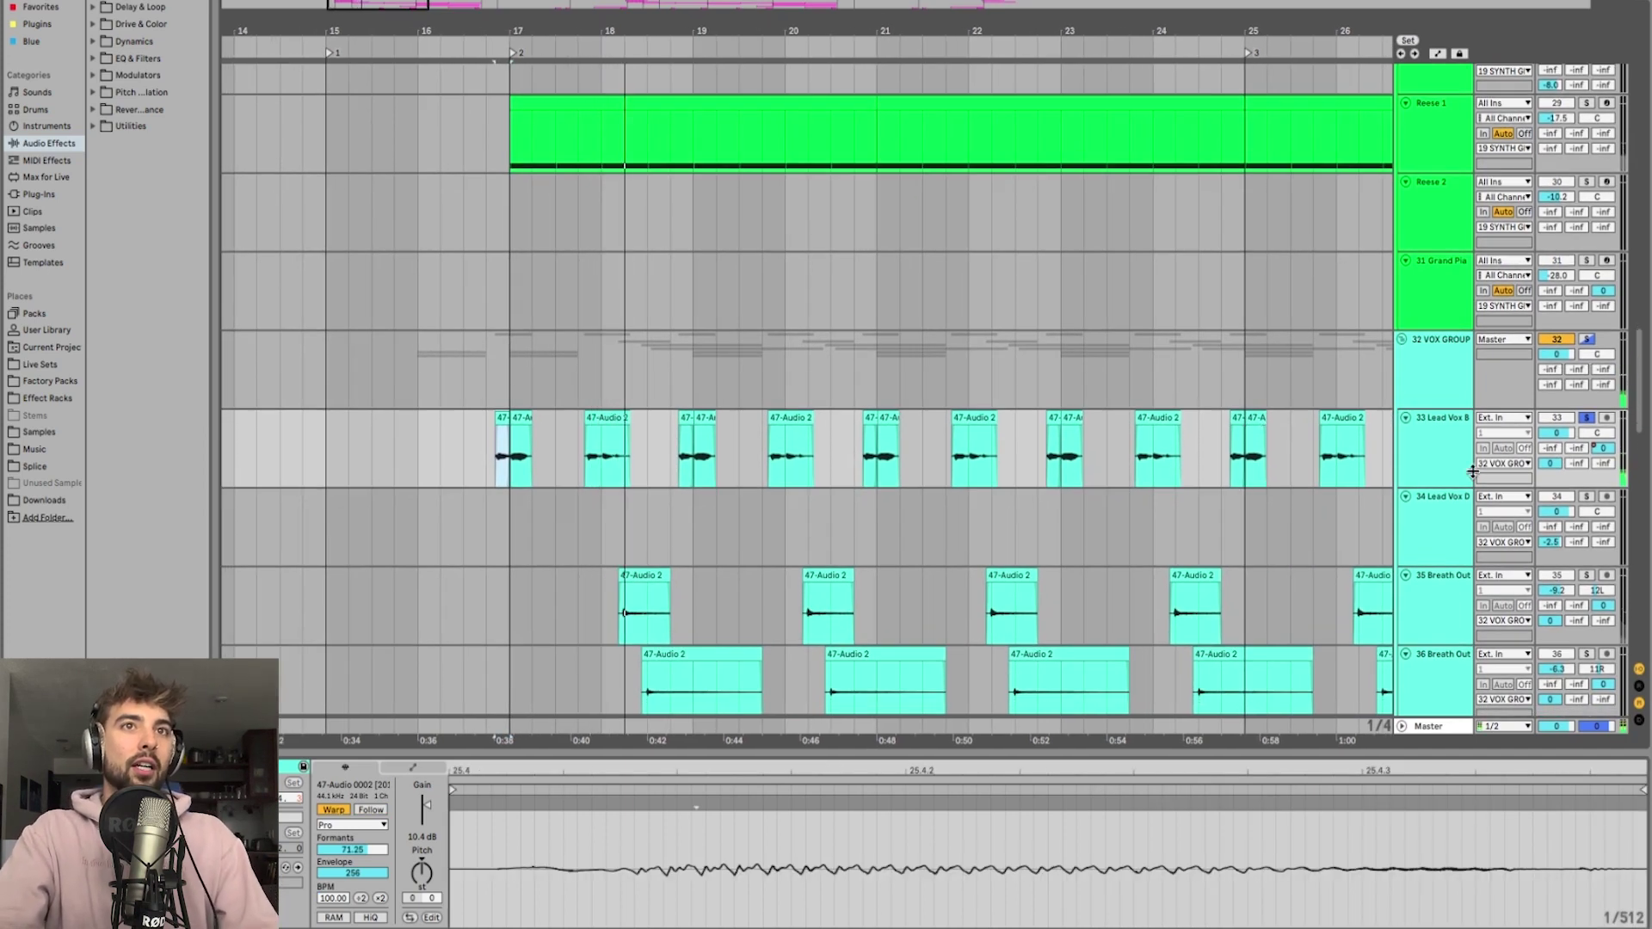
Step: Play the Lead Vox B clips with the Room Verb and Low Room V returns muted, and reactivate both returns
key(ctrl+alt+r)
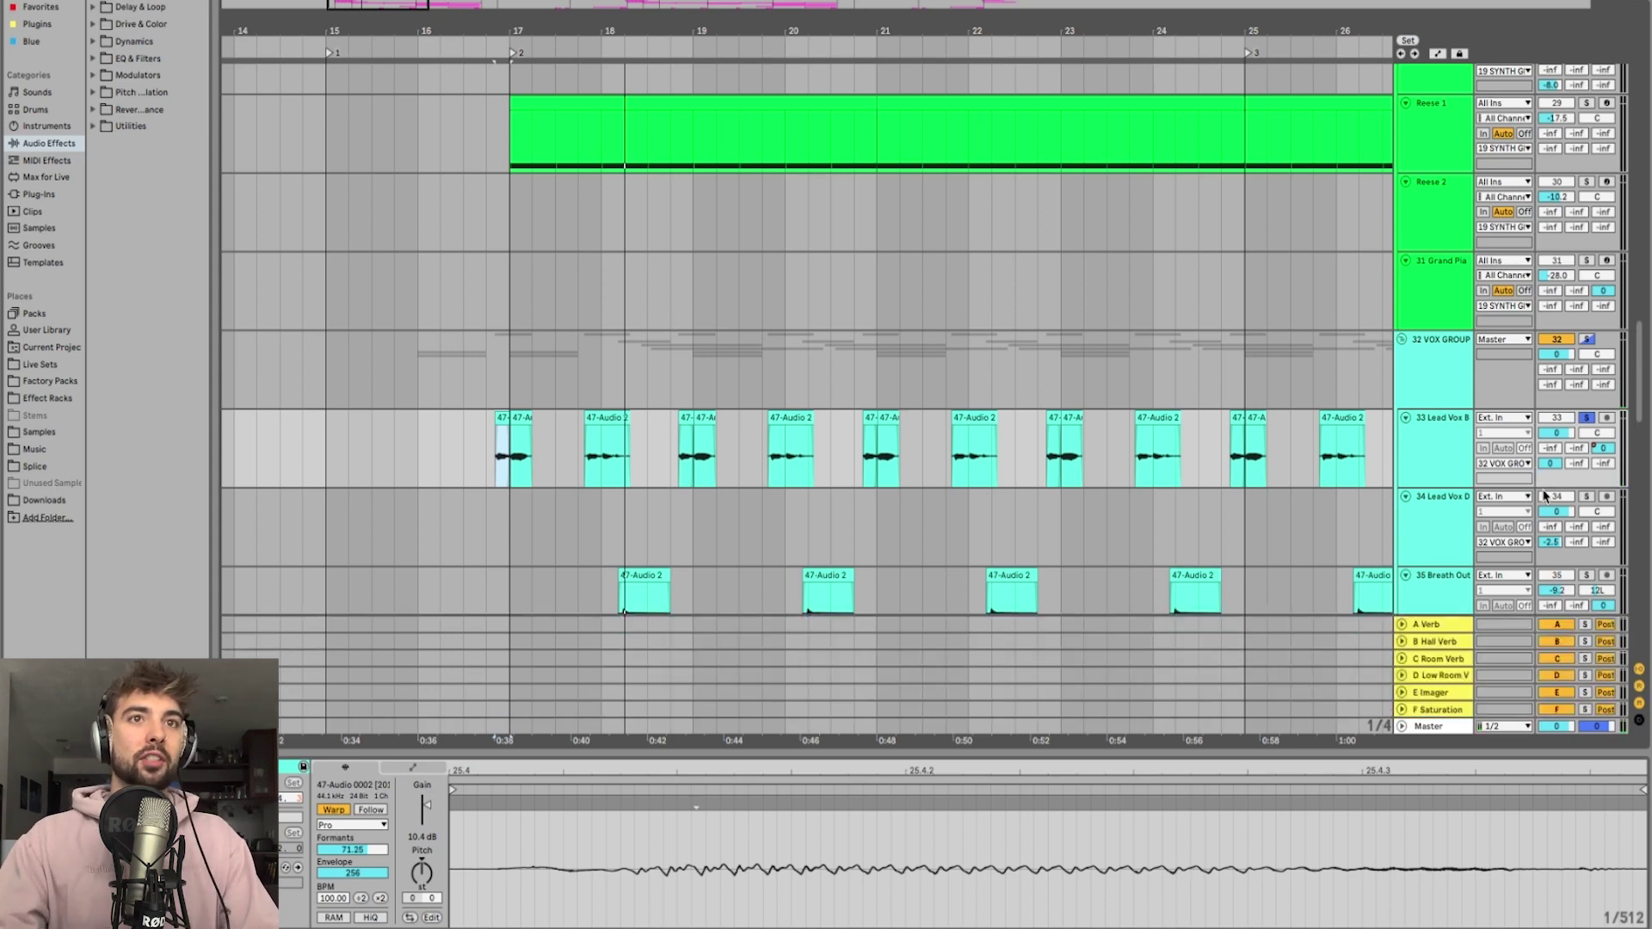
click(1557, 658)
click(1557, 676)
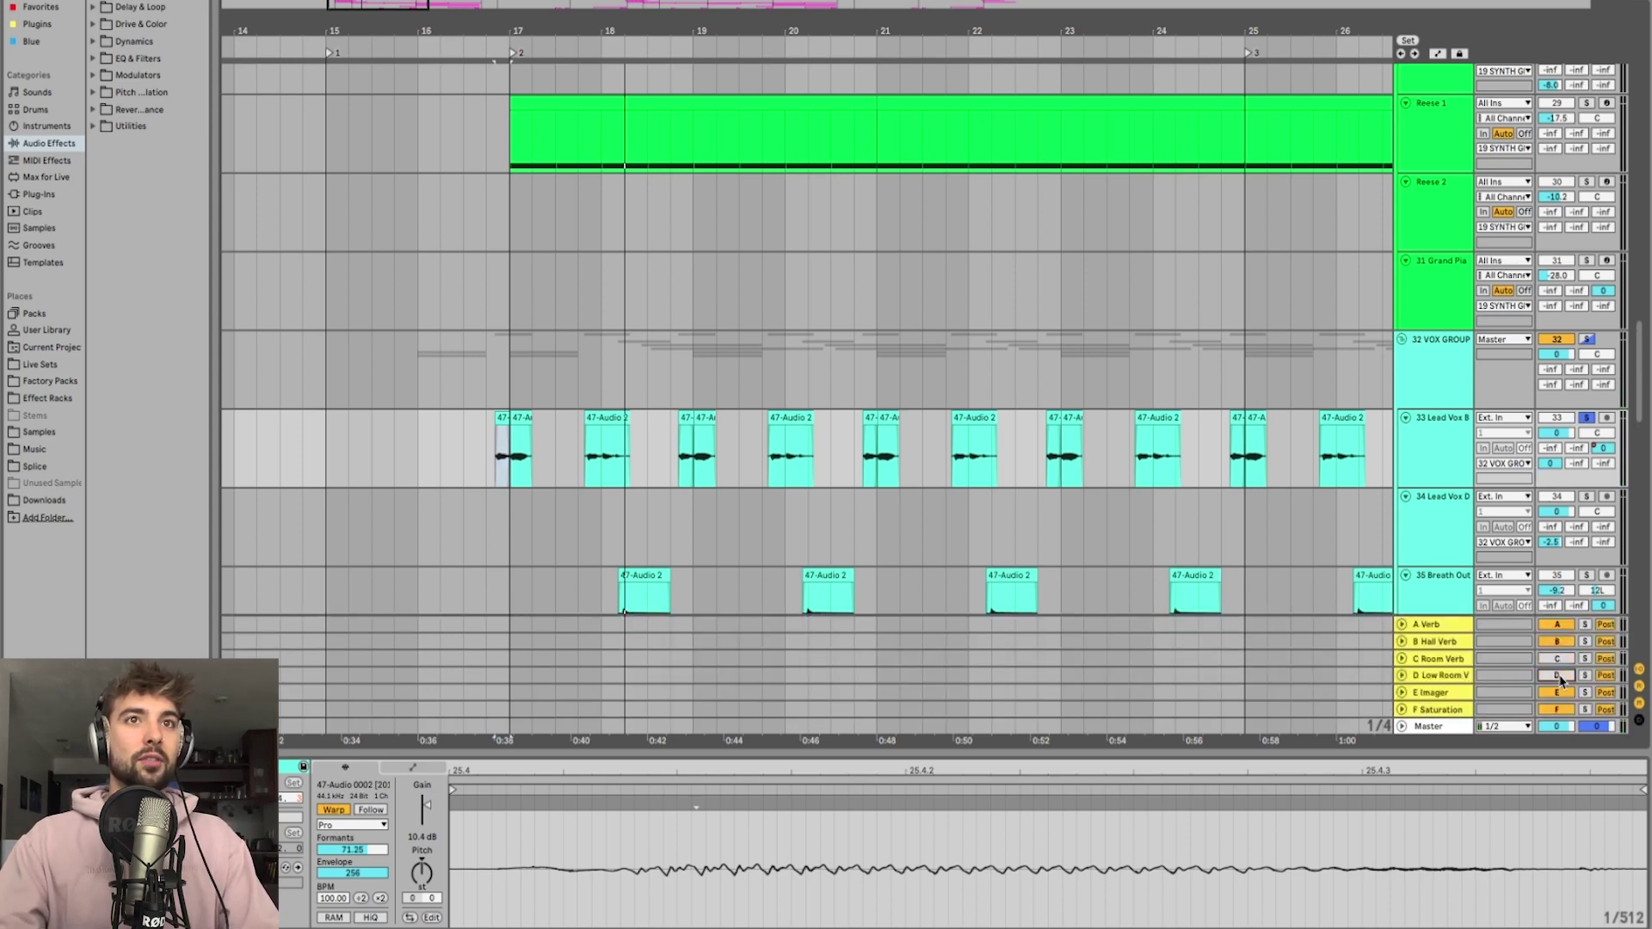
key(space)
key(space)
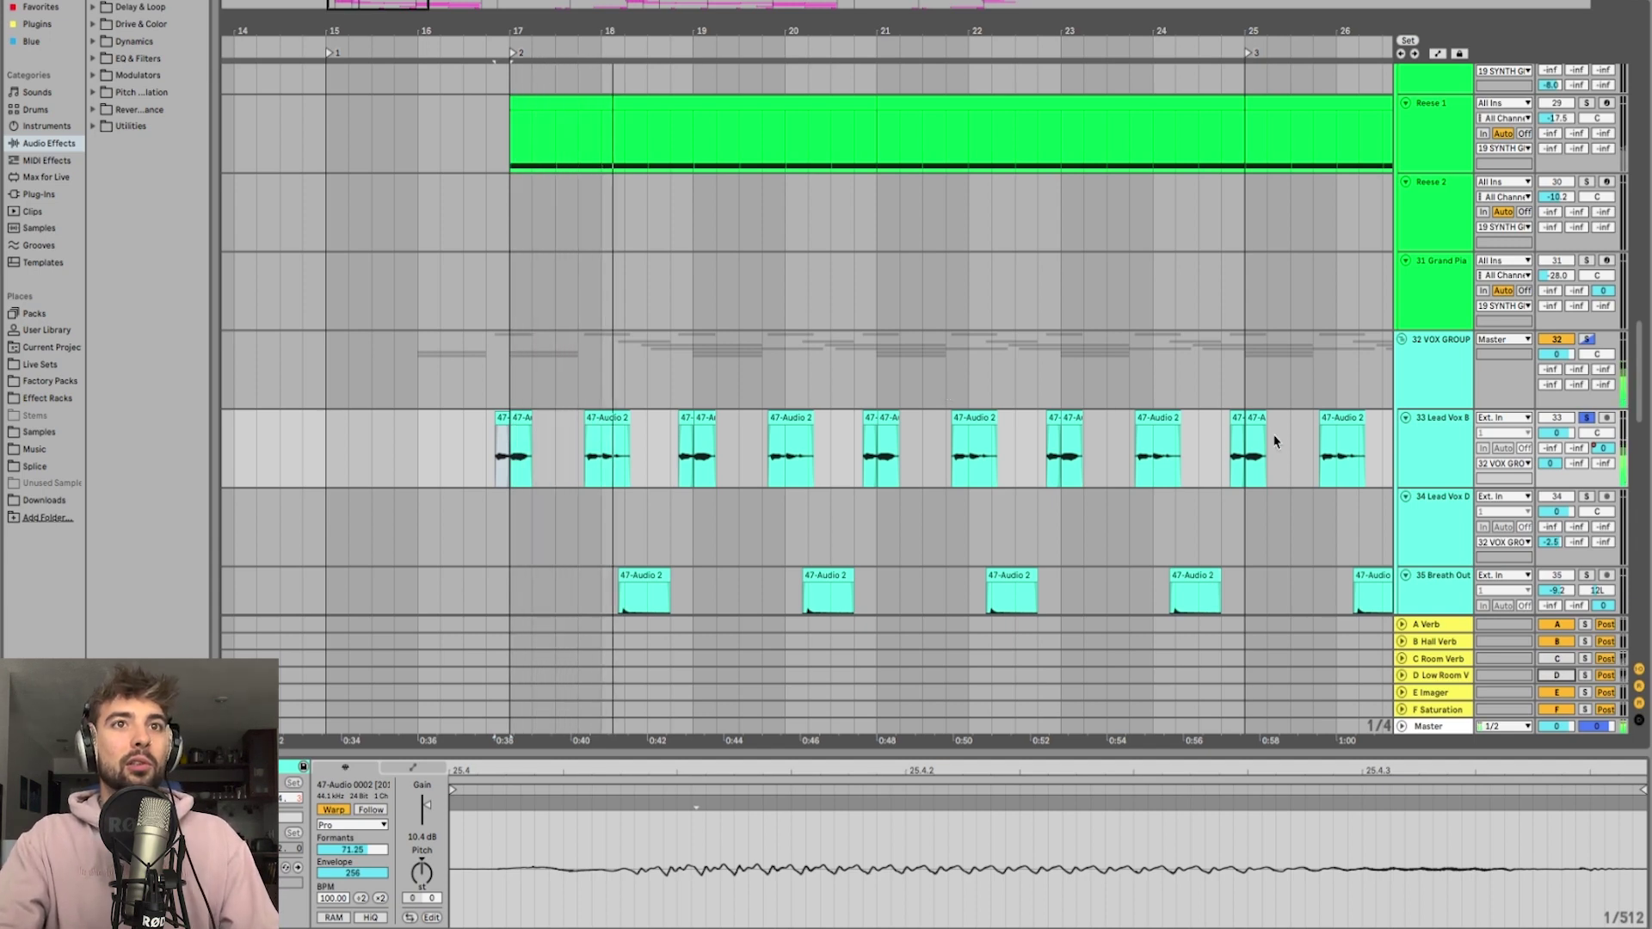
click(1556, 658)
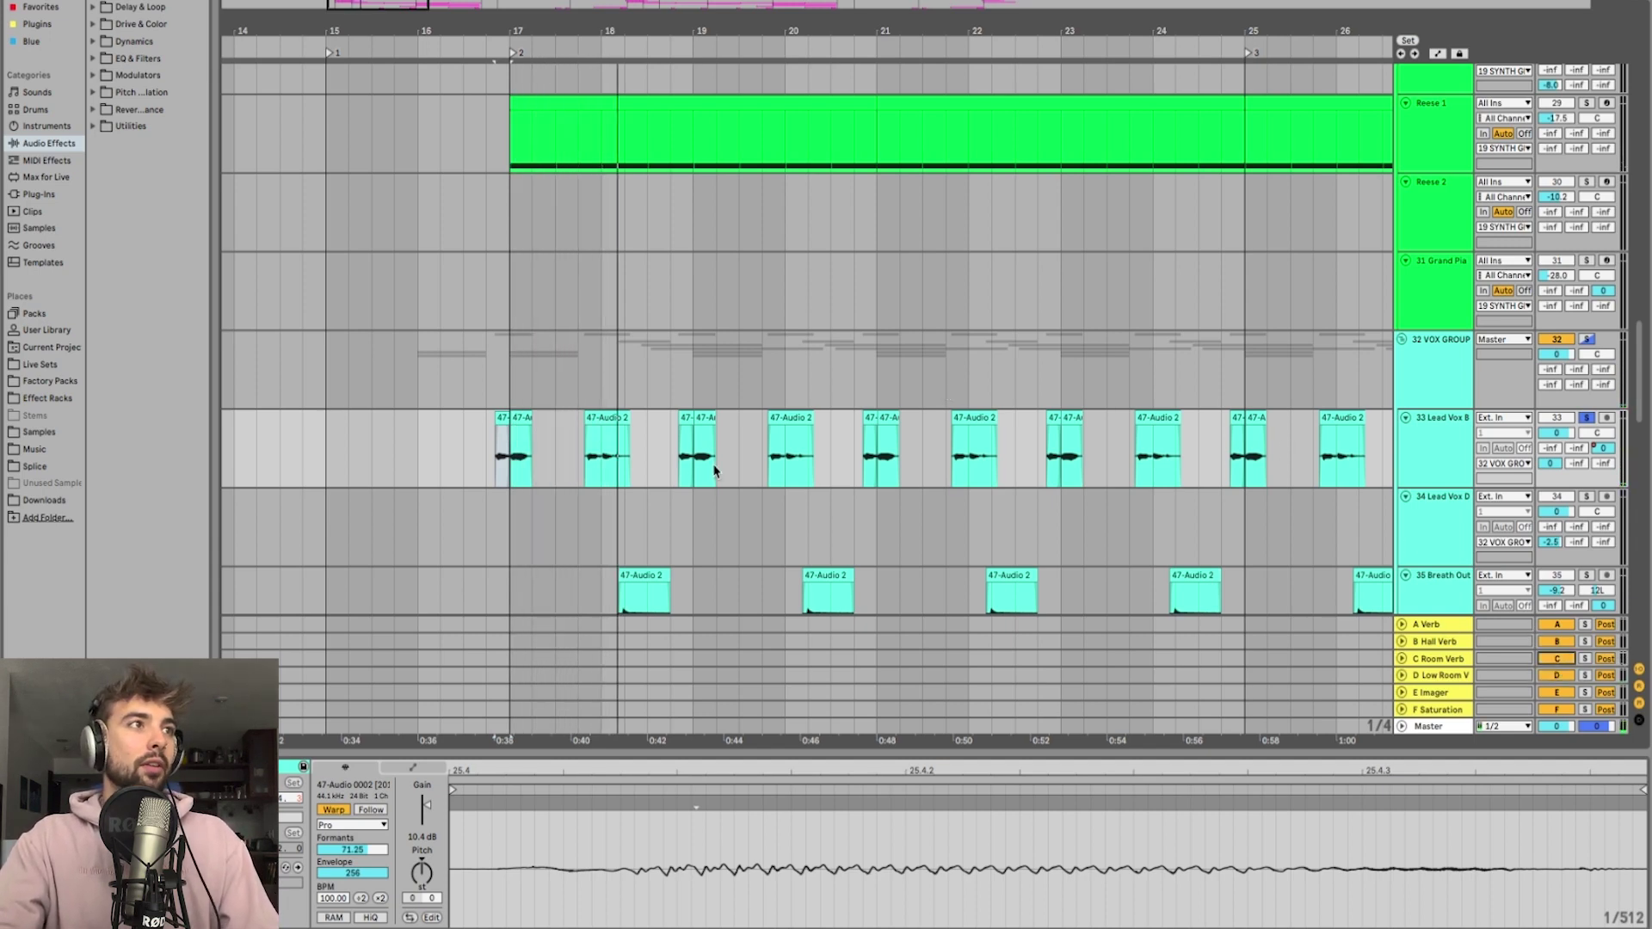
Step: Set the pitch of the opening Lead Vox B clips to +12 semitones and play them
drag(509, 443, 626, 447)
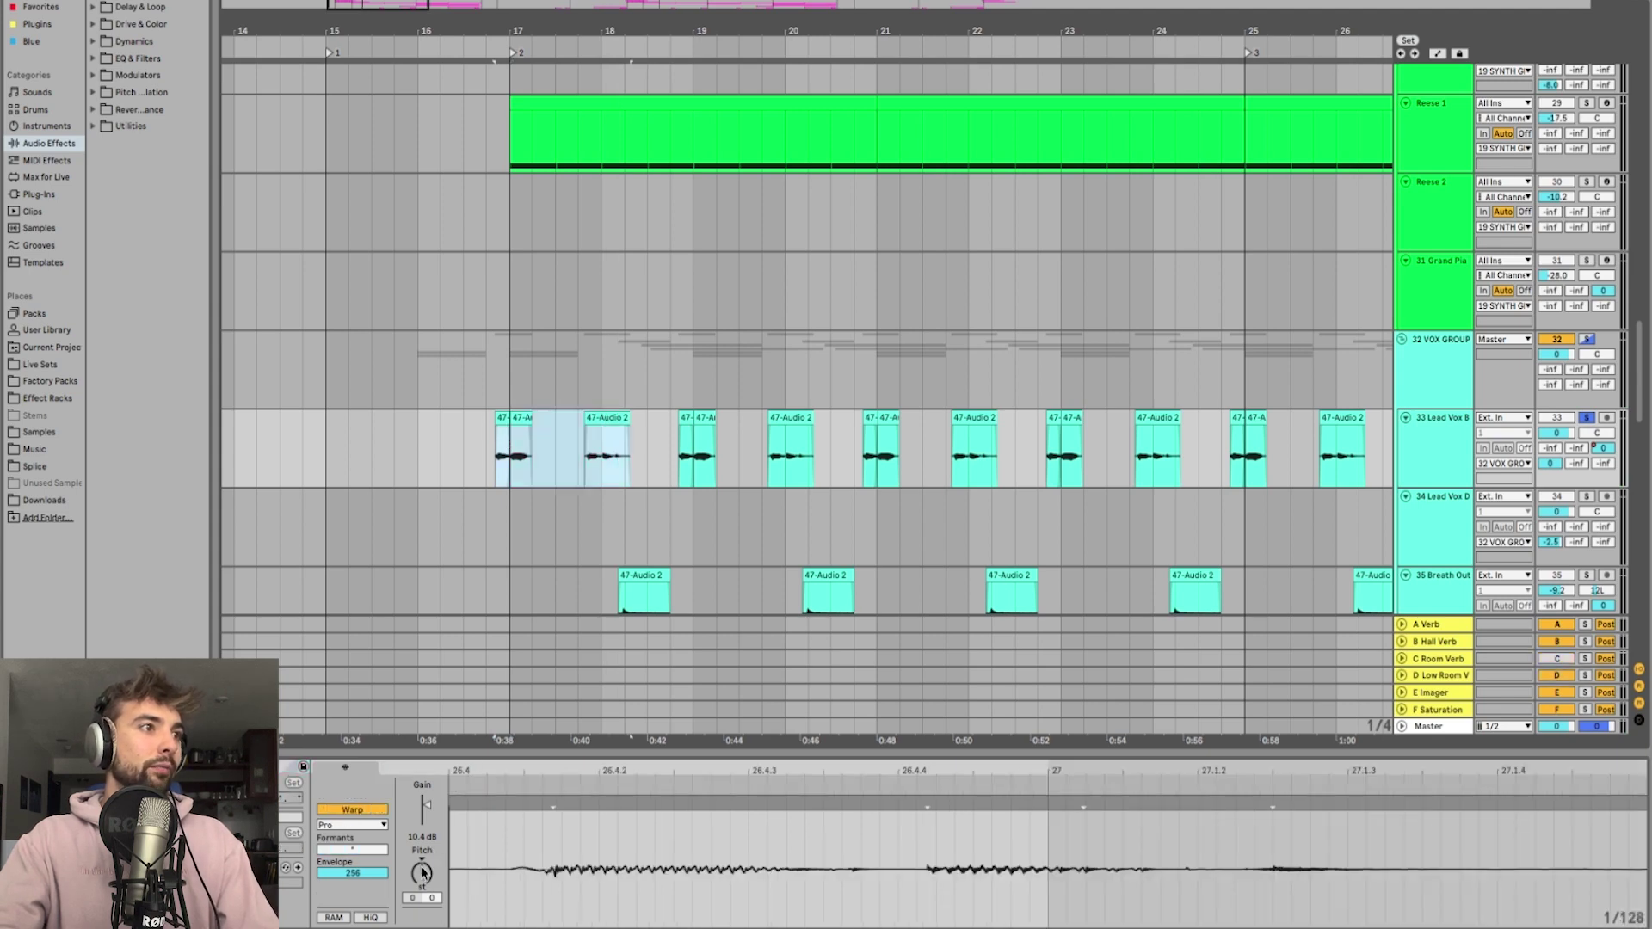
drag(427, 877, 430, 875)
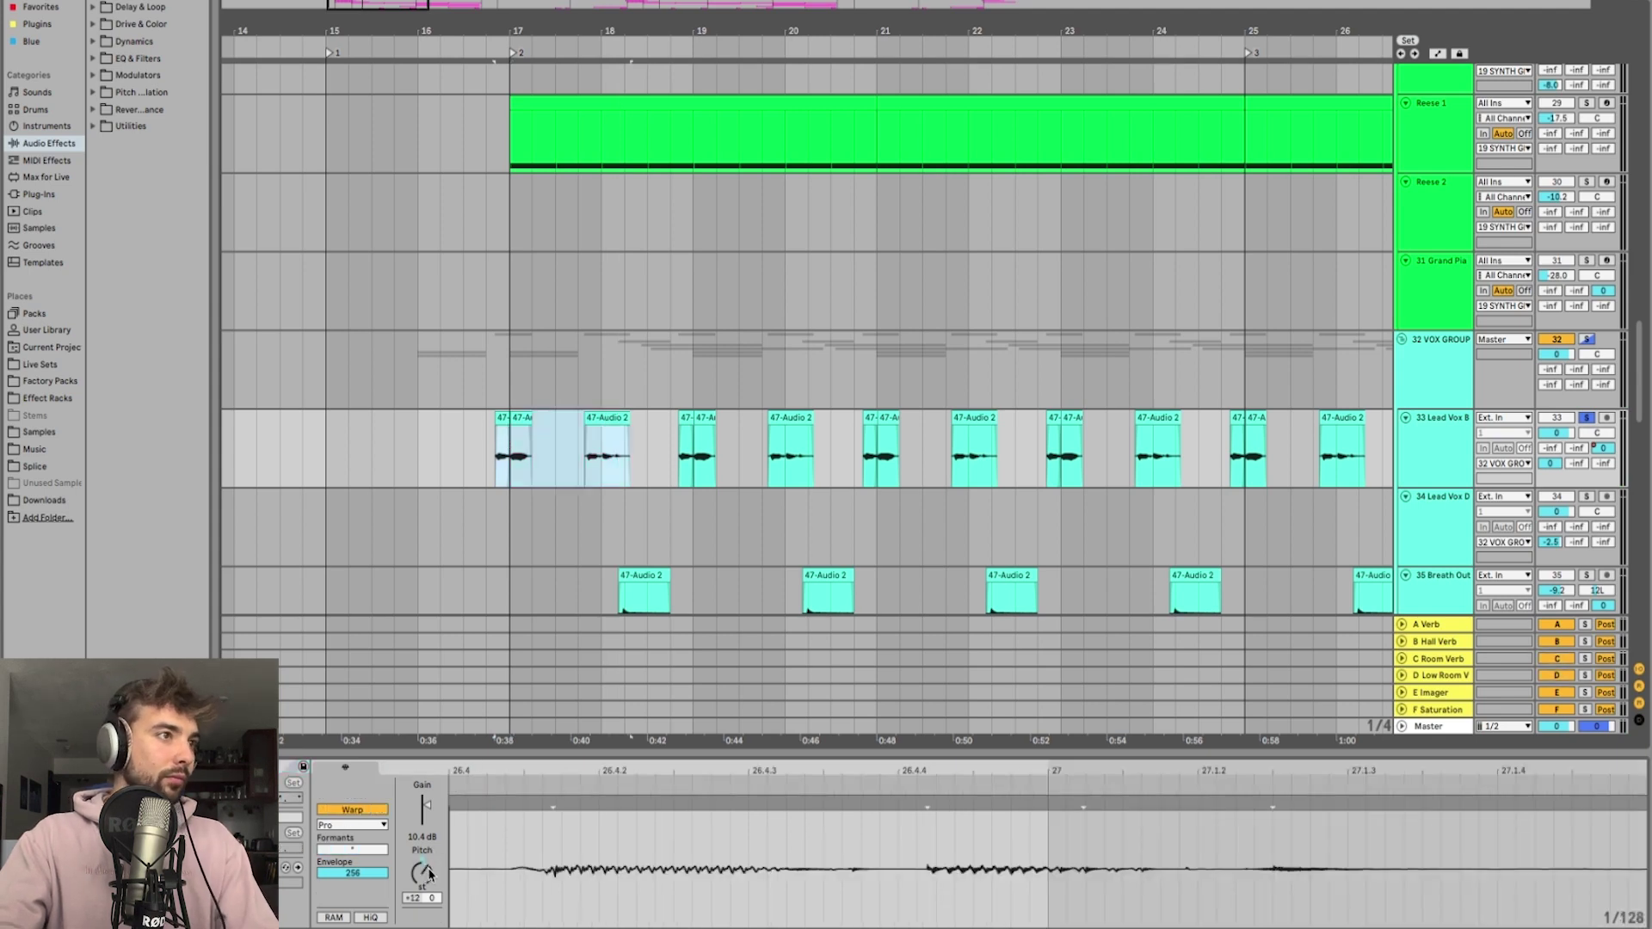
click(502, 419)
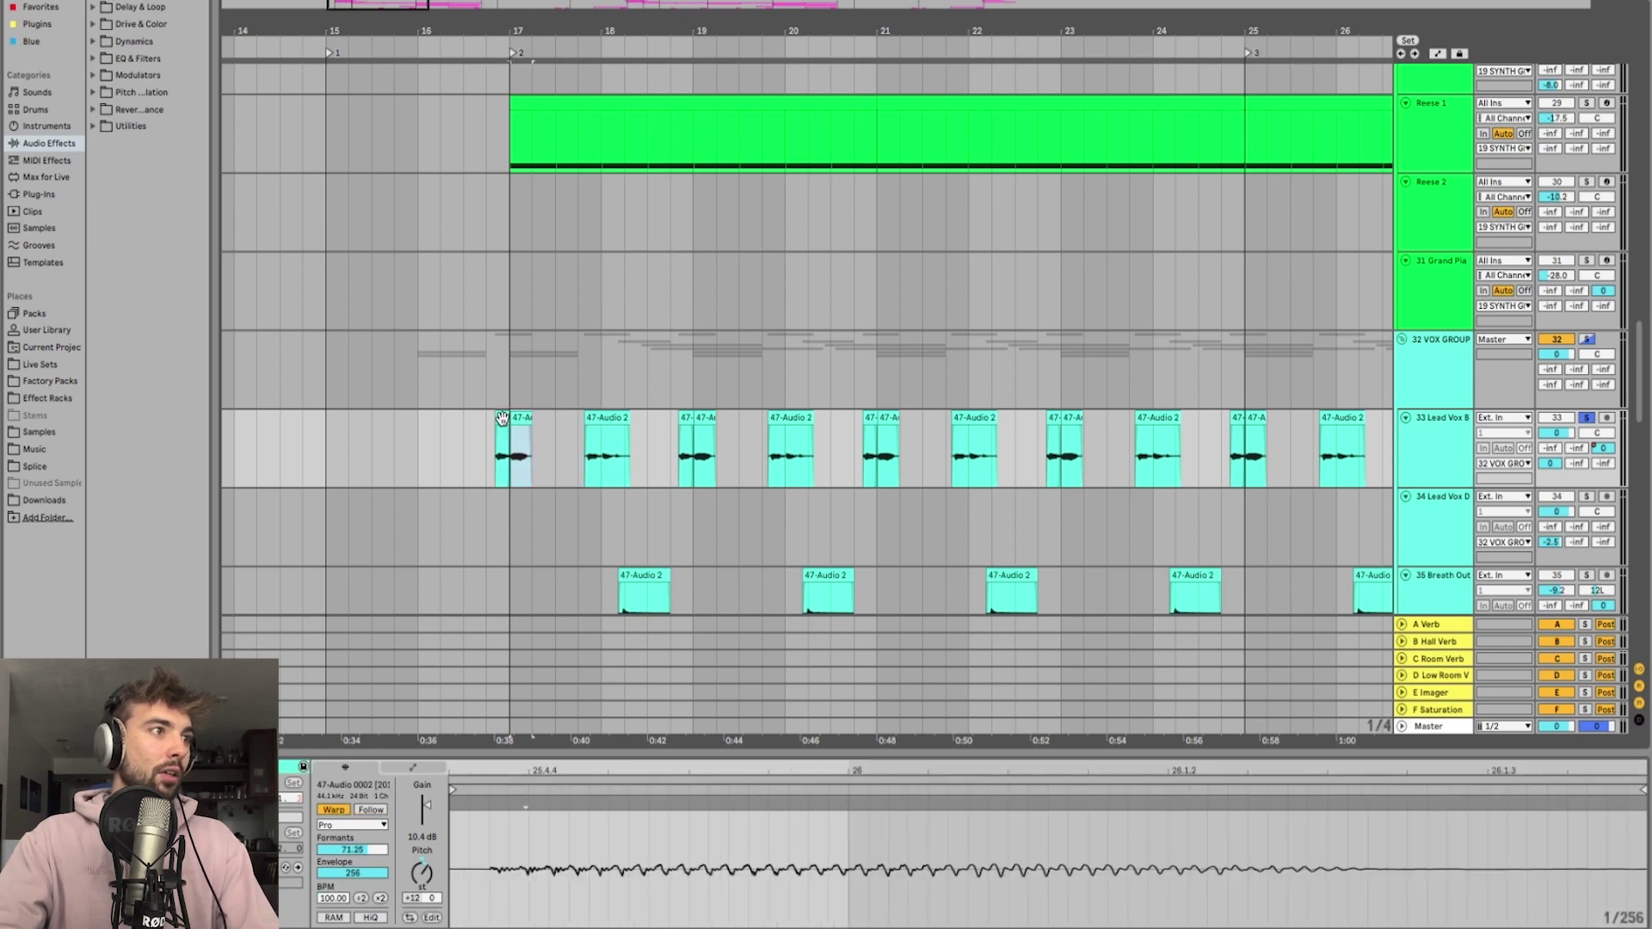
click(502, 419)
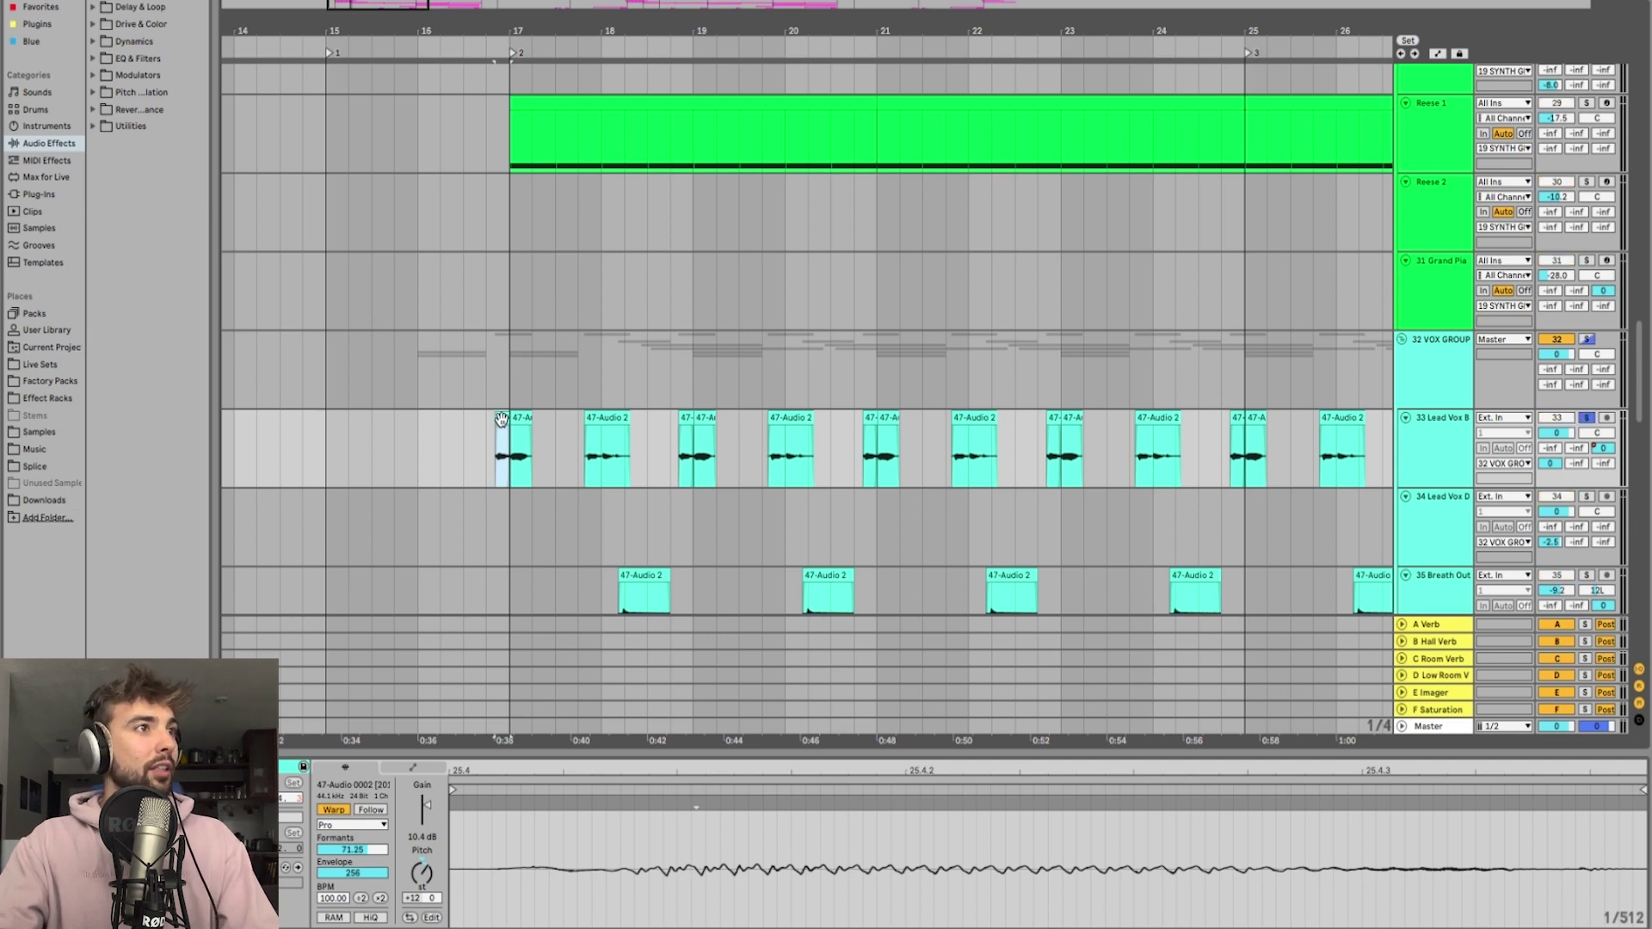
click(587, 422)
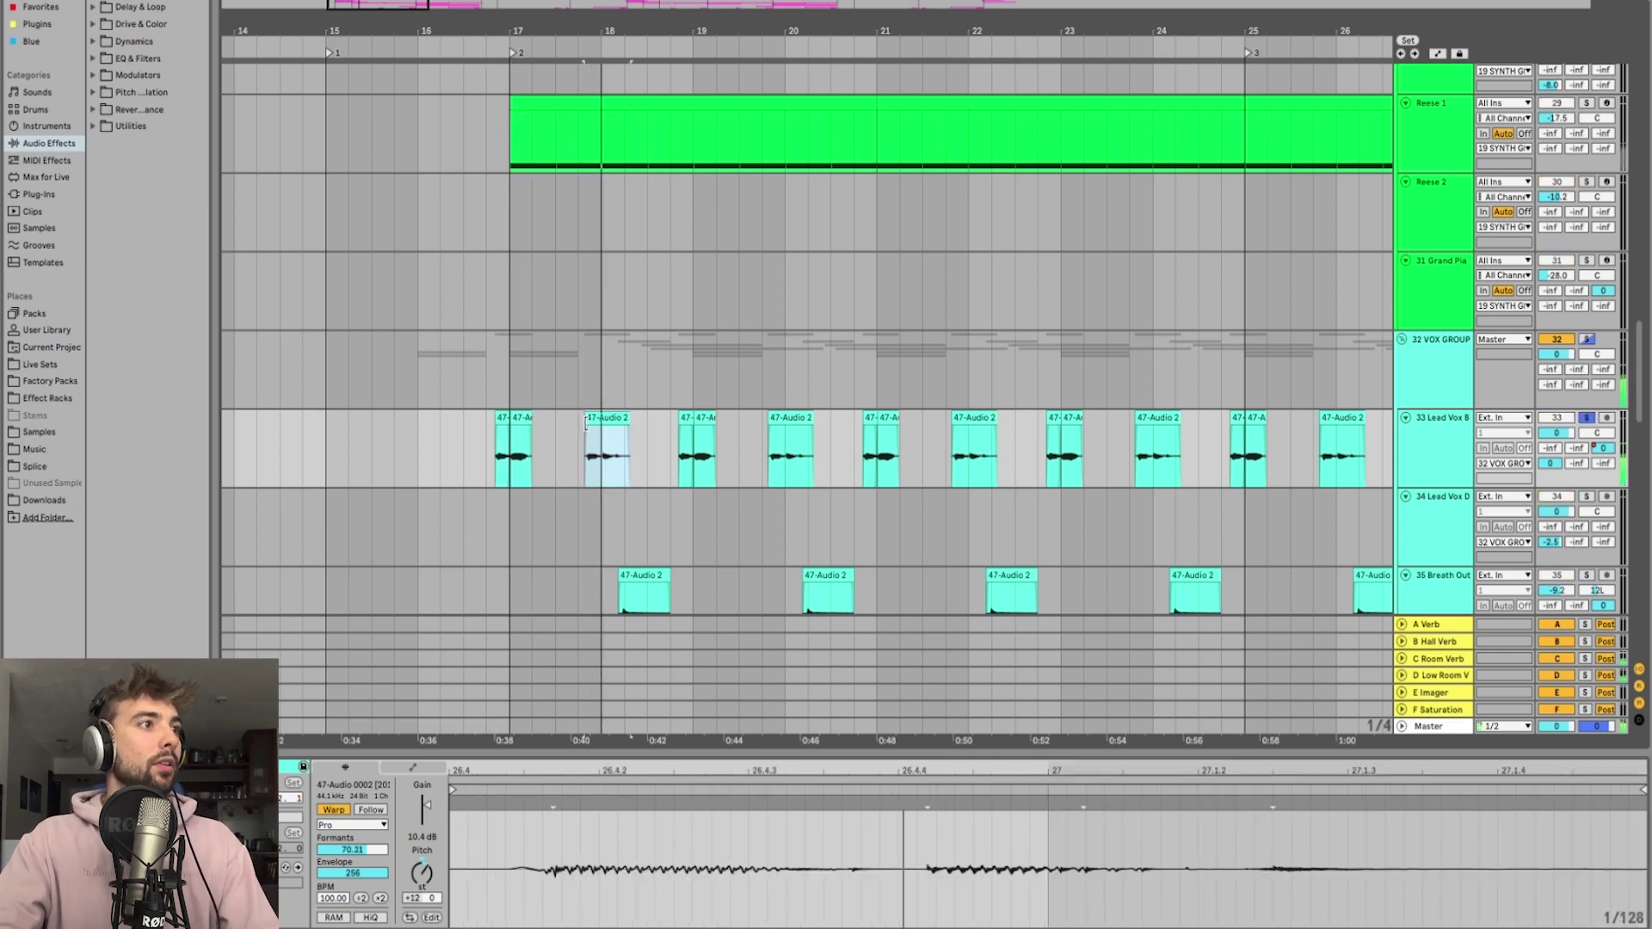
Step: Solo the Breath In 1 track and play its first clip
scroll(571, 428, down, 3)
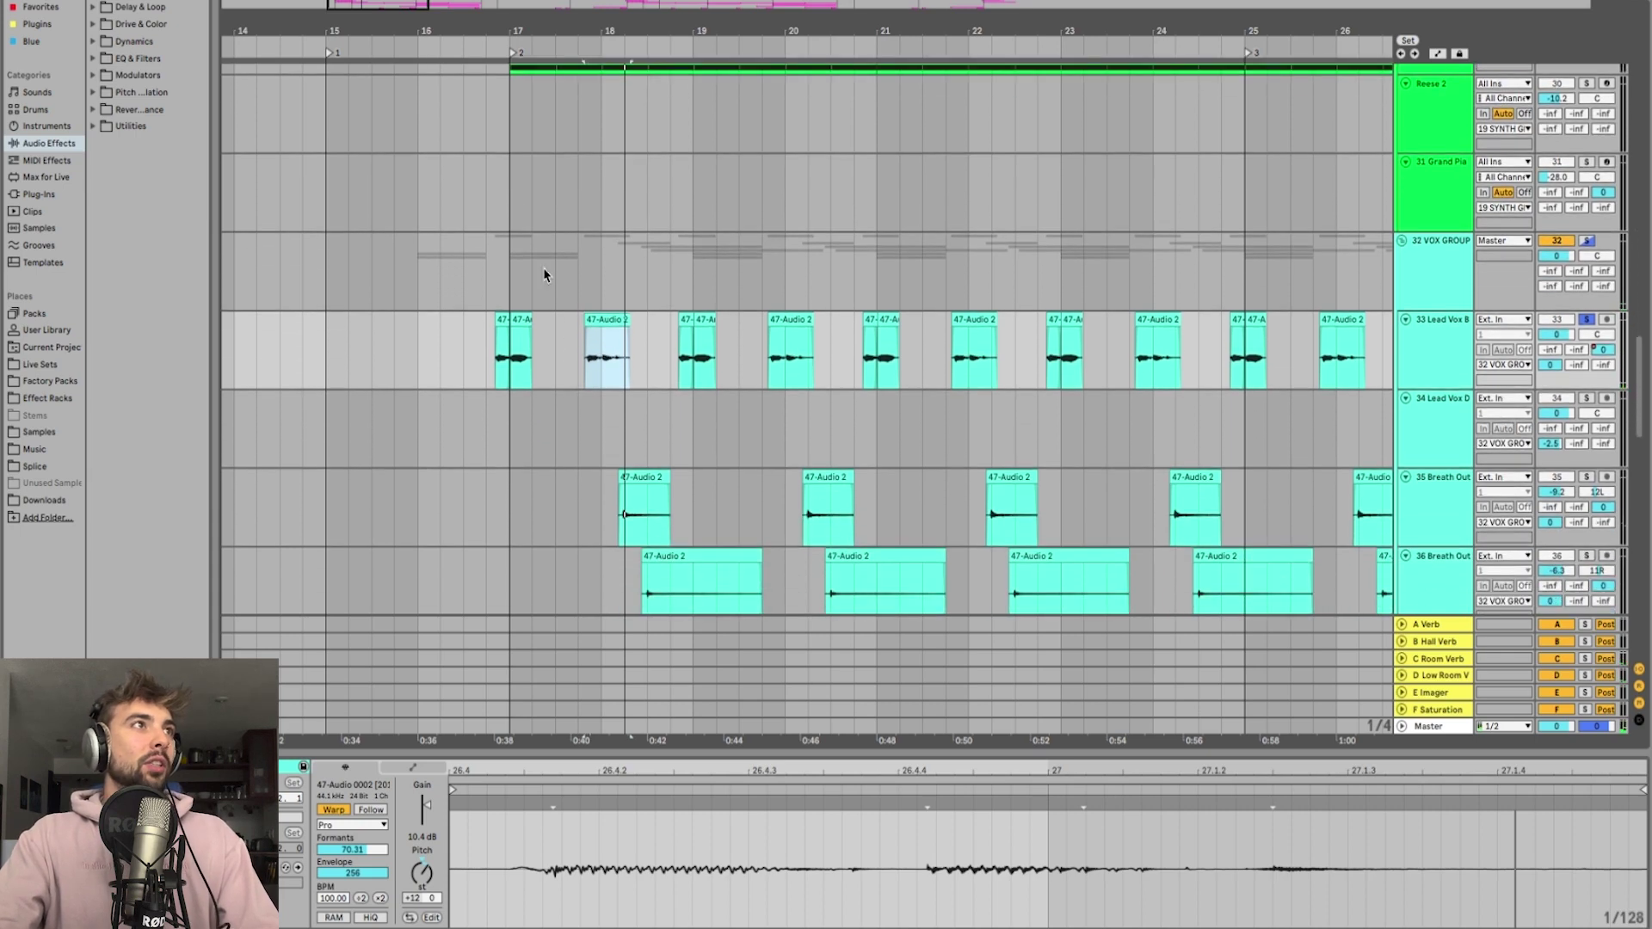
scroll(544, 275, down, 3)
scroll(608, 266, down, 3)
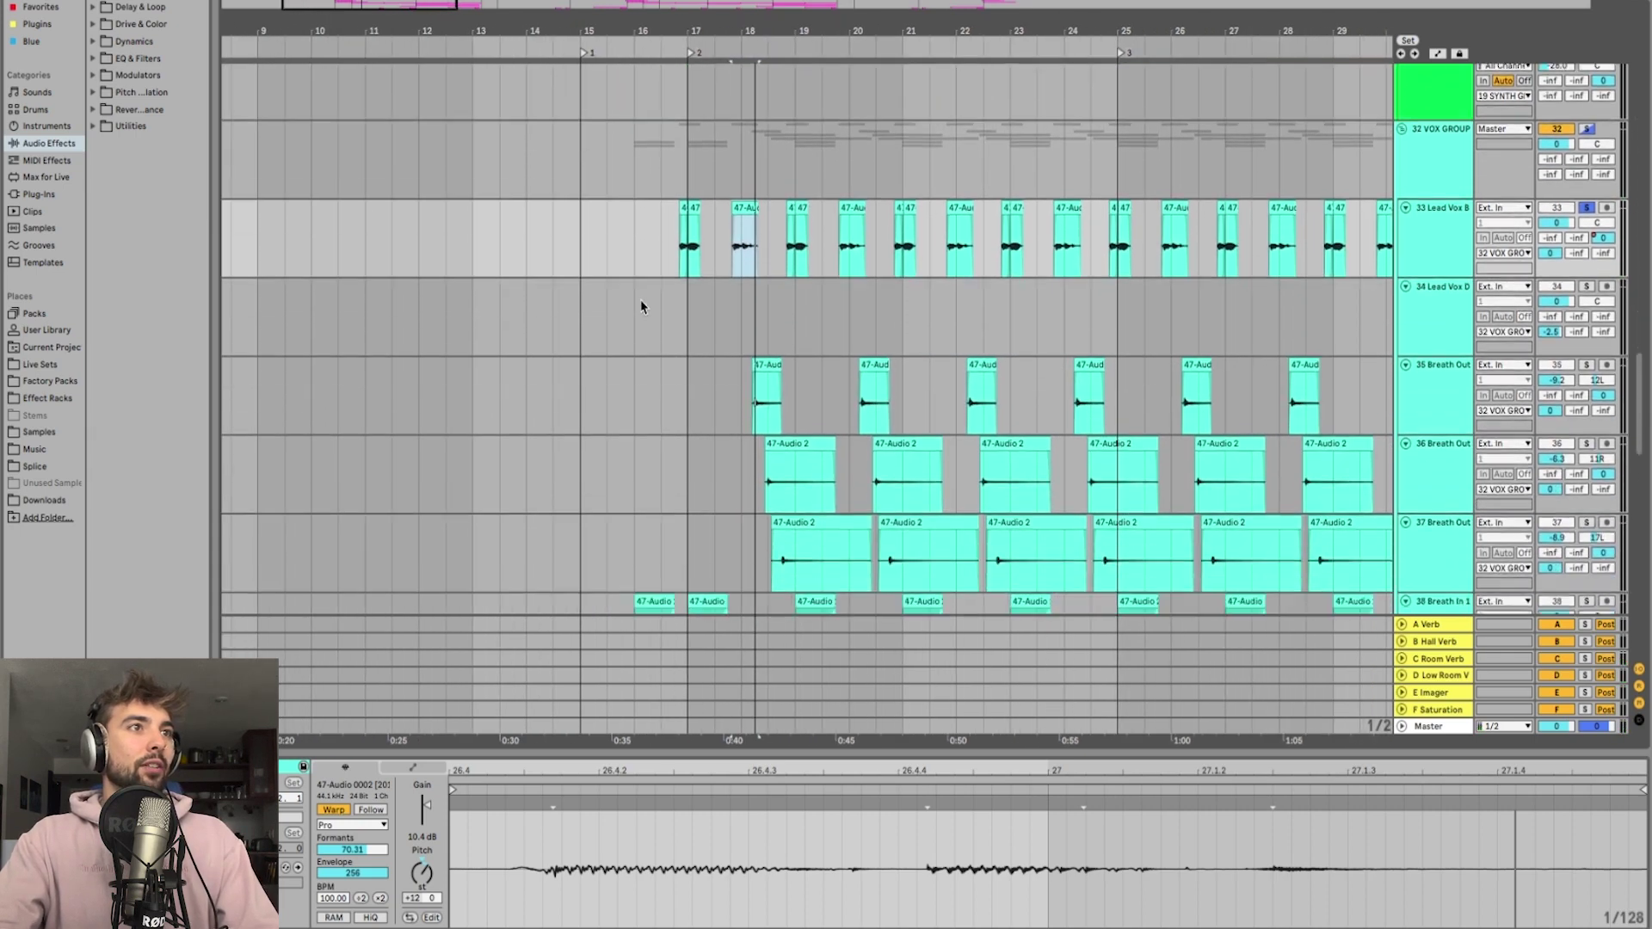
scroll(641, 306, down, 3)
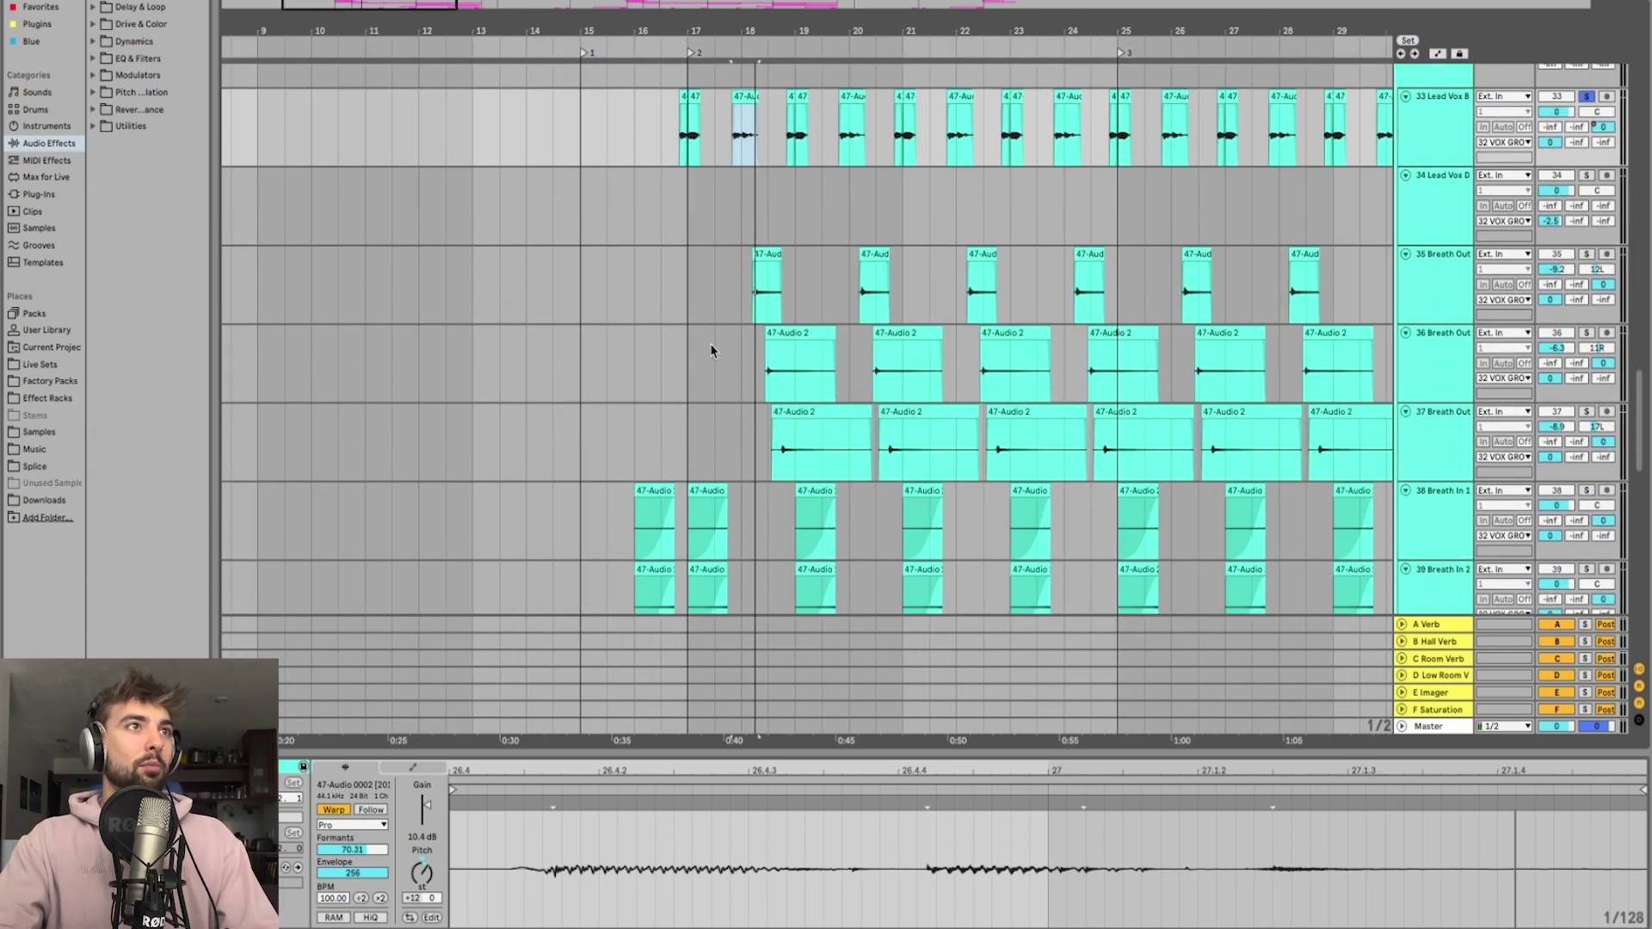
scroll(660, 399, down, 3)
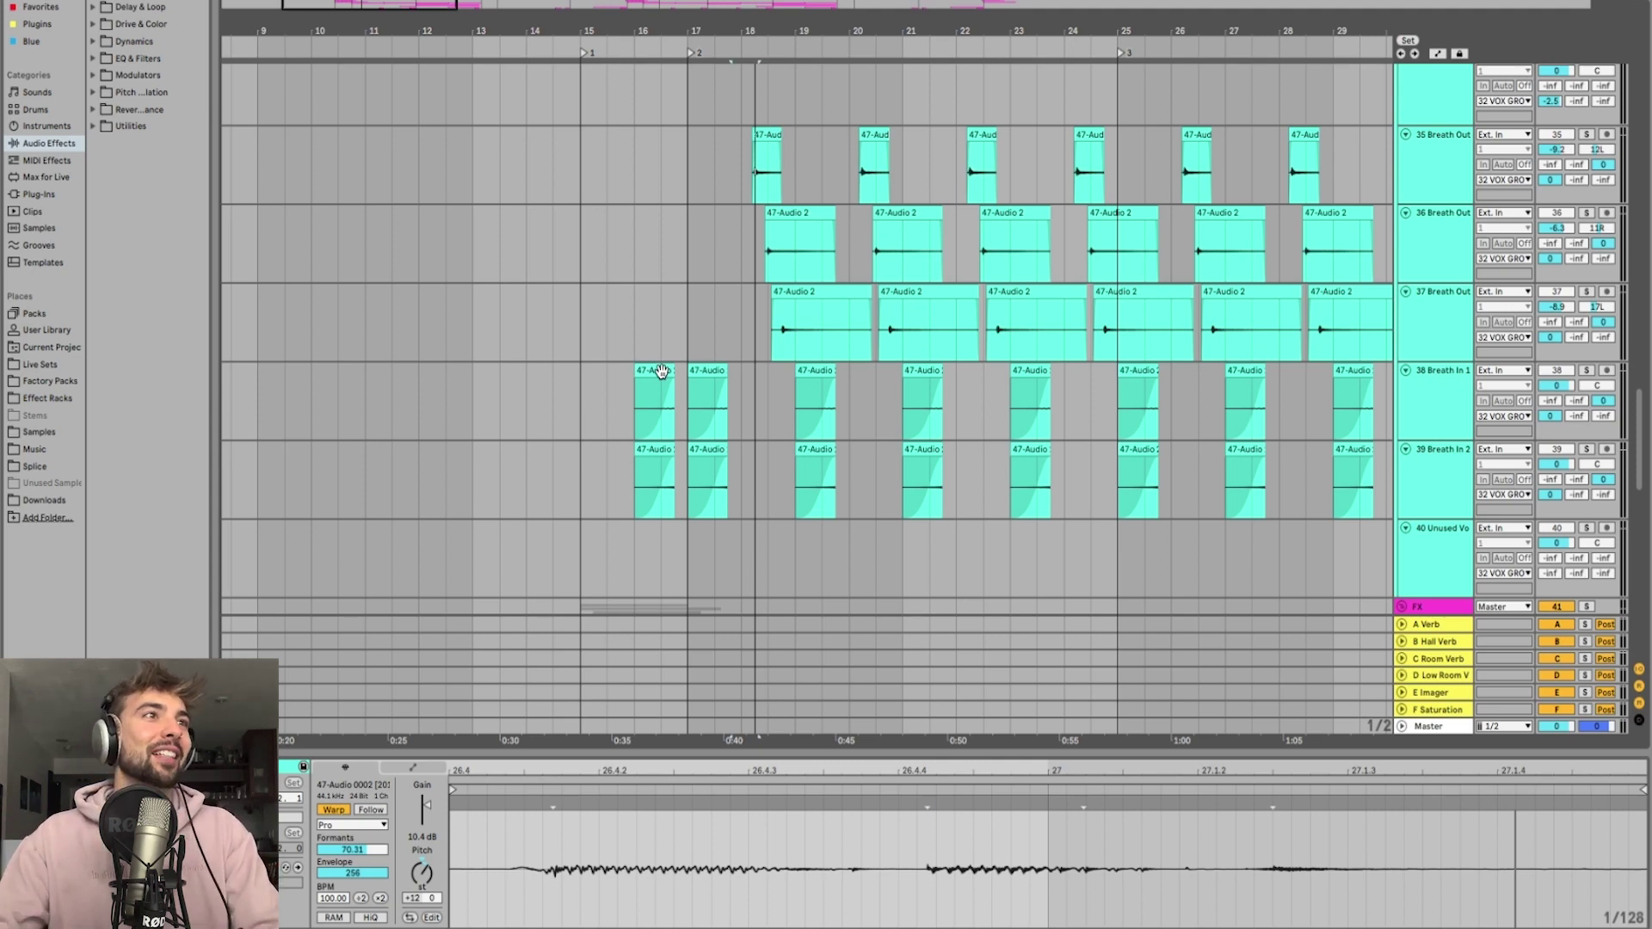
click(661, 372)
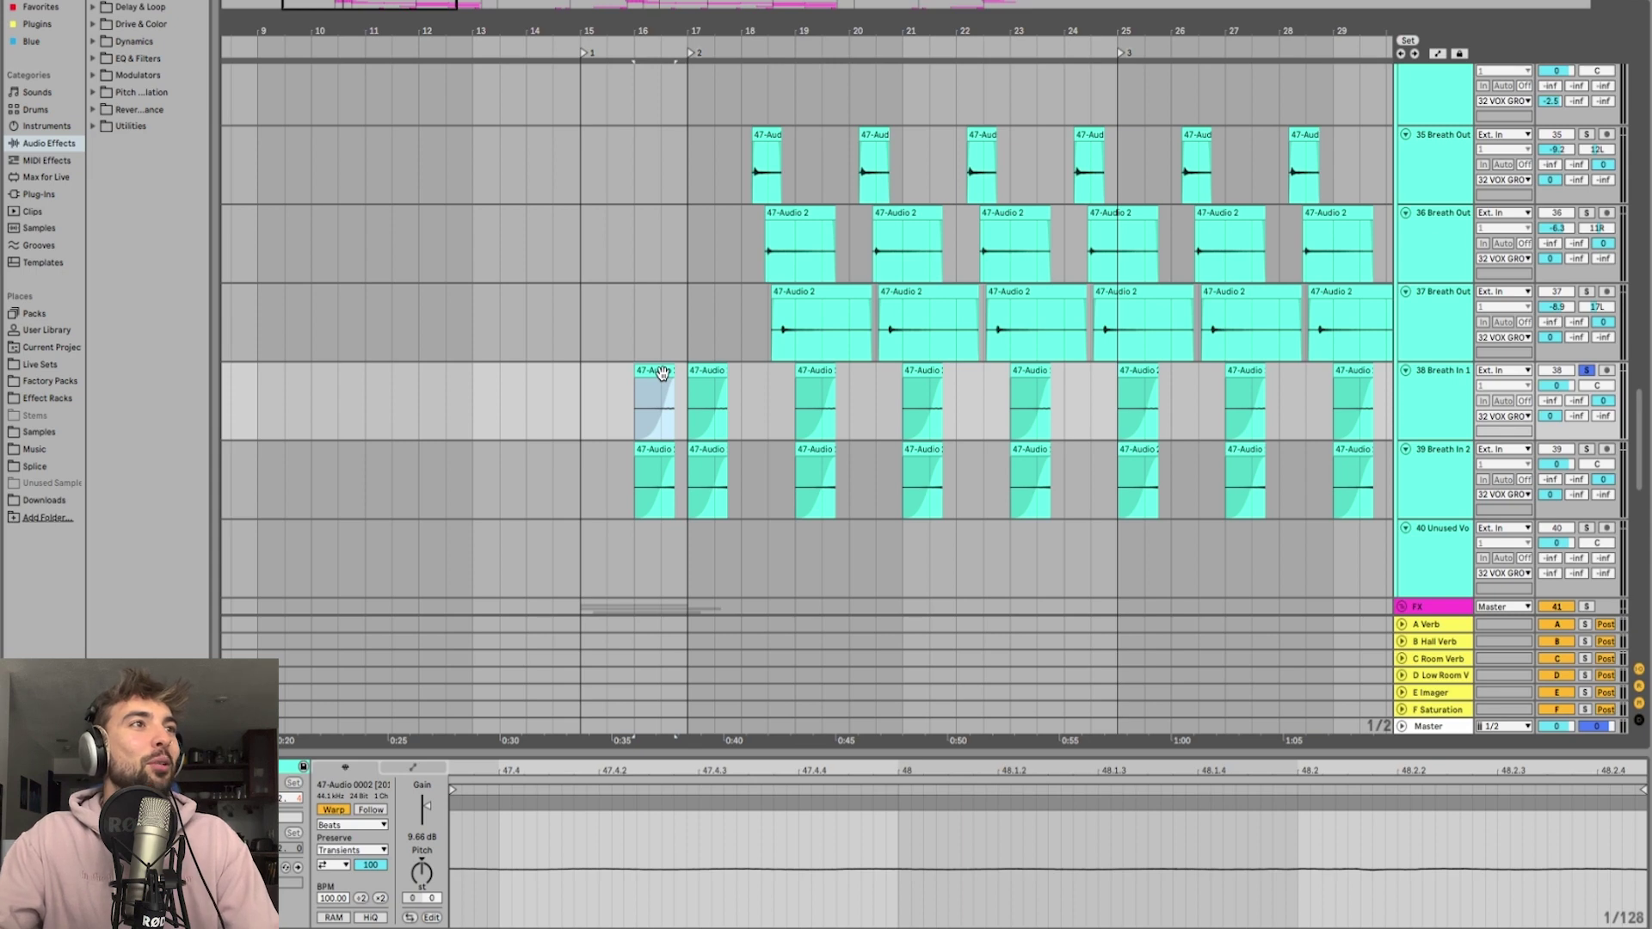
key(space)
scroll(660, 372, left, 1)
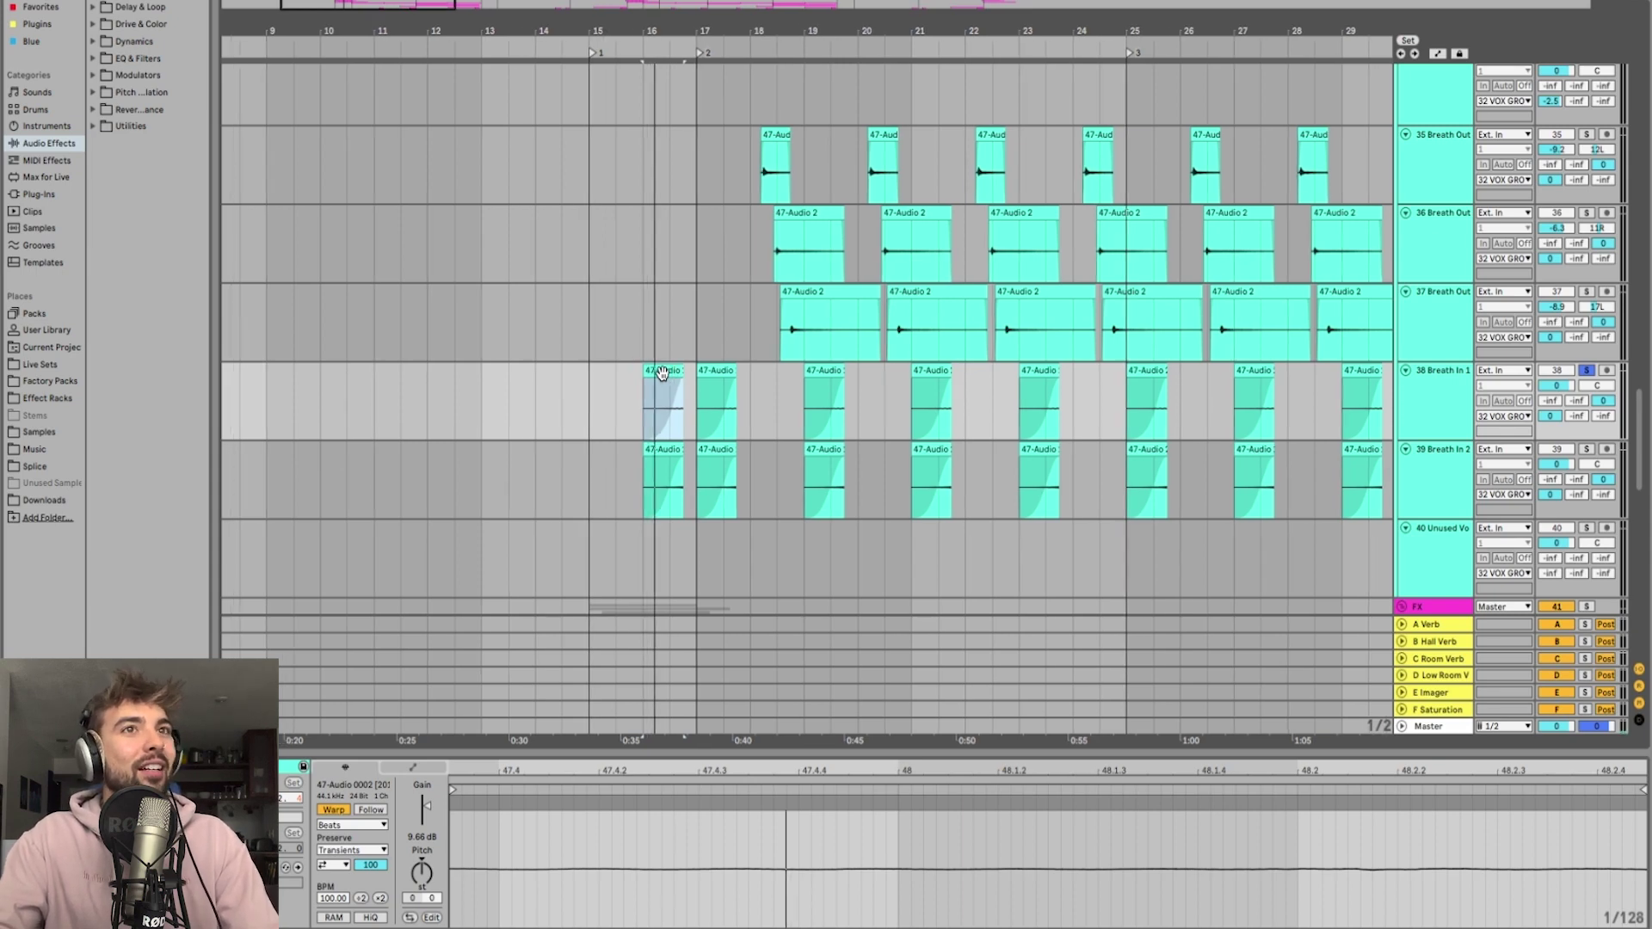
scroll(661, 371, up, 1)
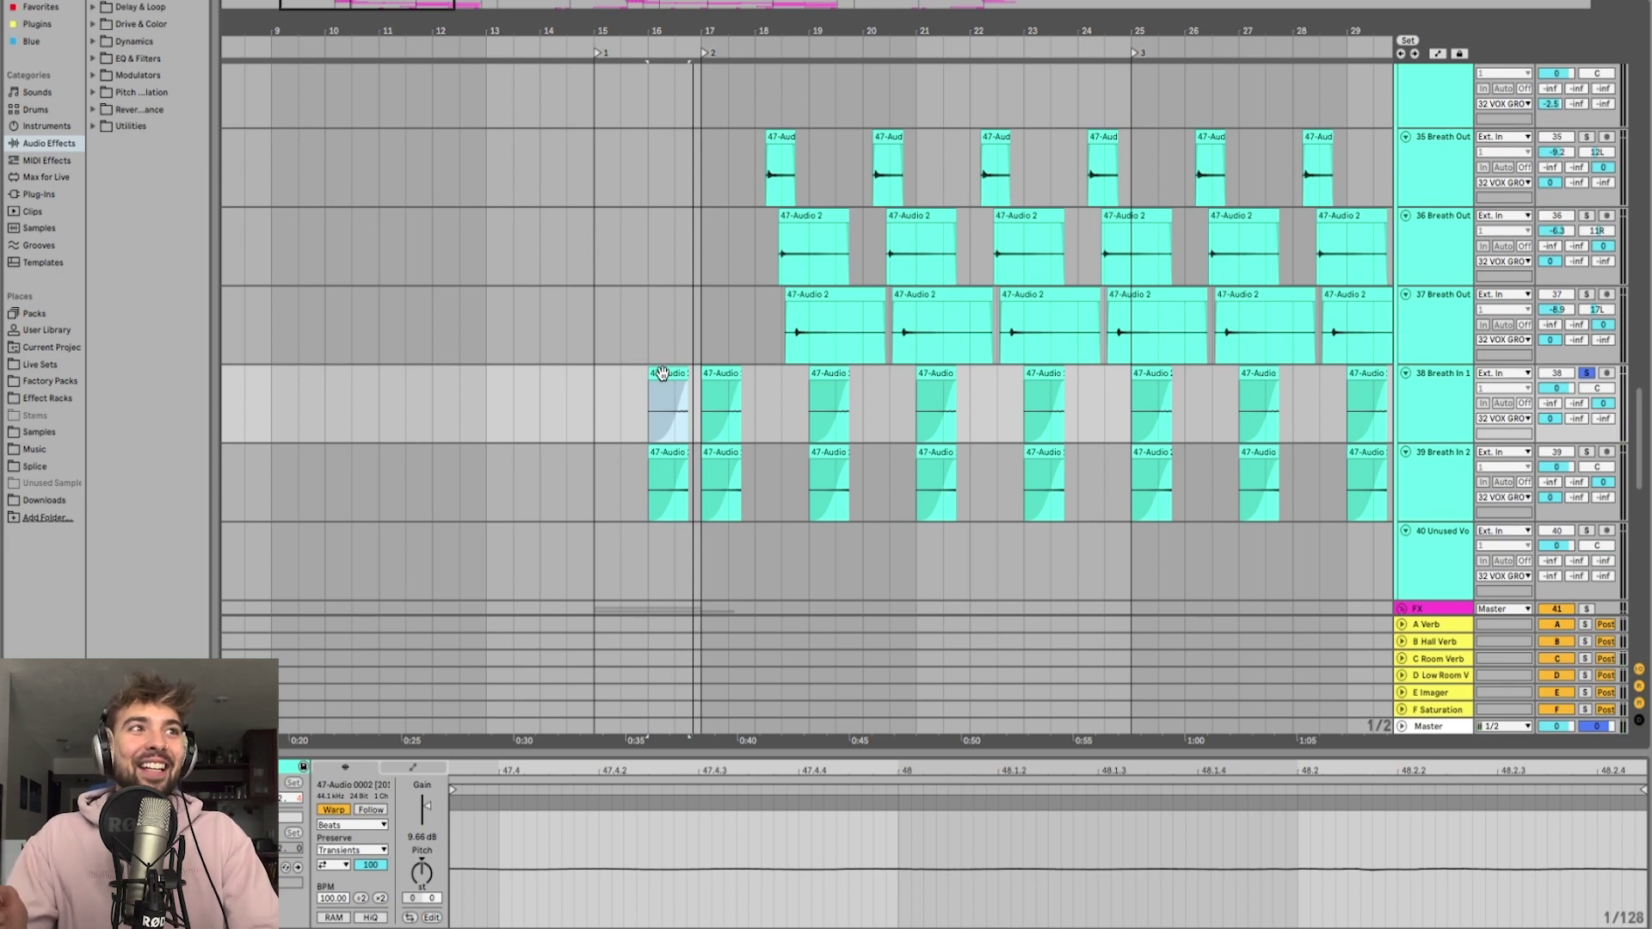
Step: Solo the Breath In 2 track and play its first clip for comparison with the Breath In 1 clip
click(670, 449)
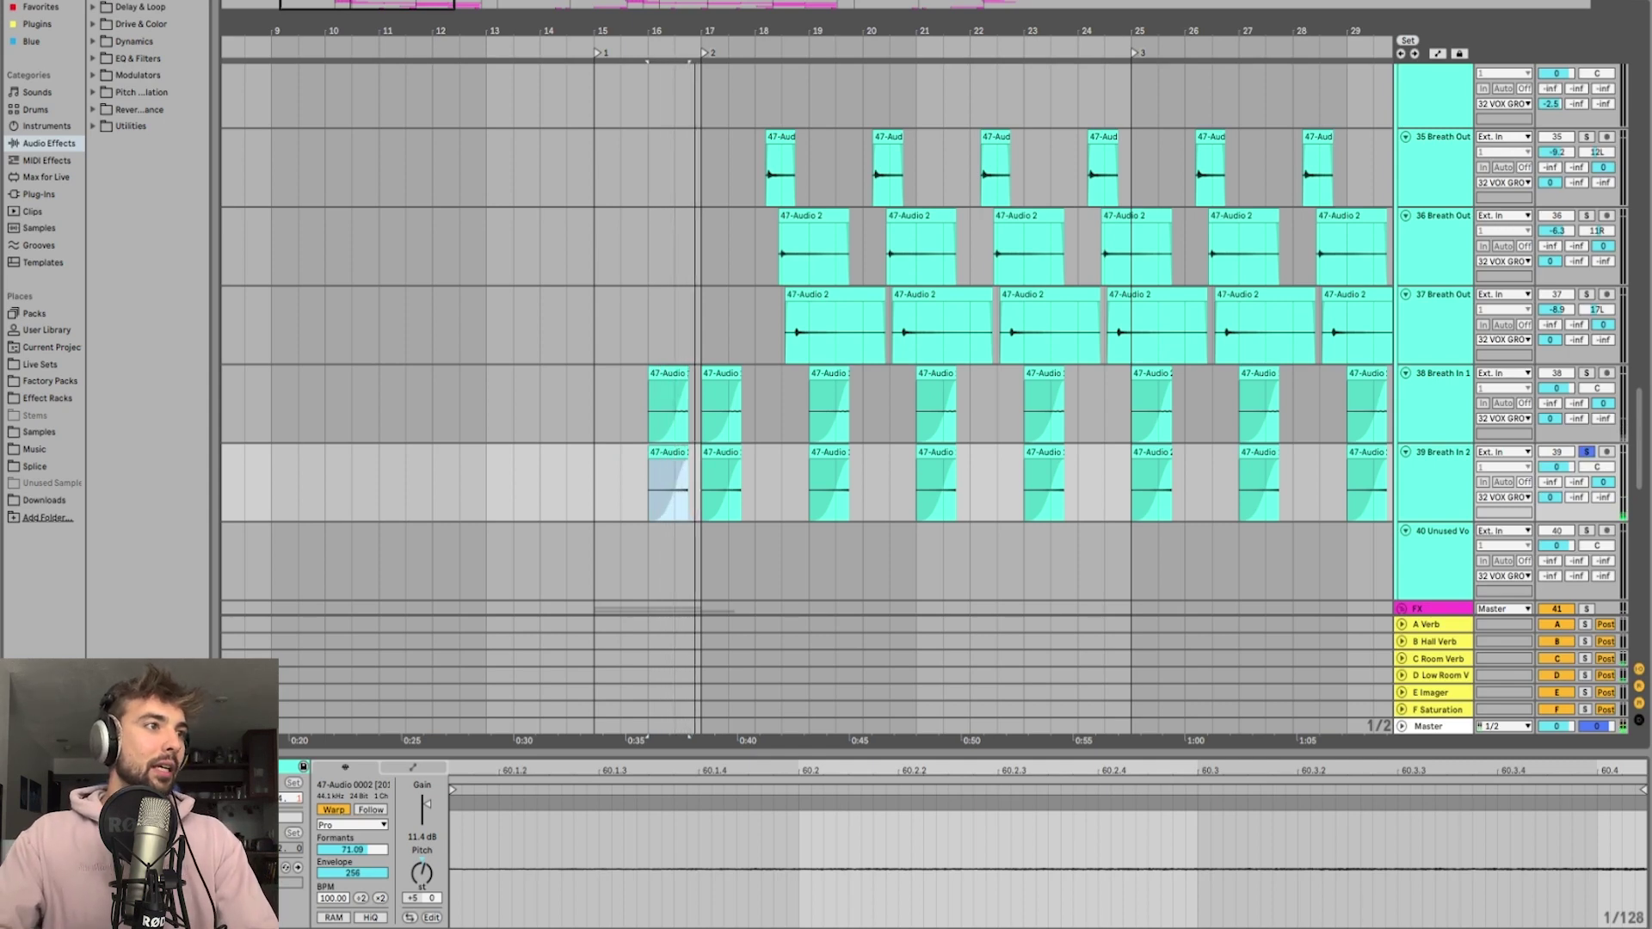
click(675, 370)
click(669, 462)
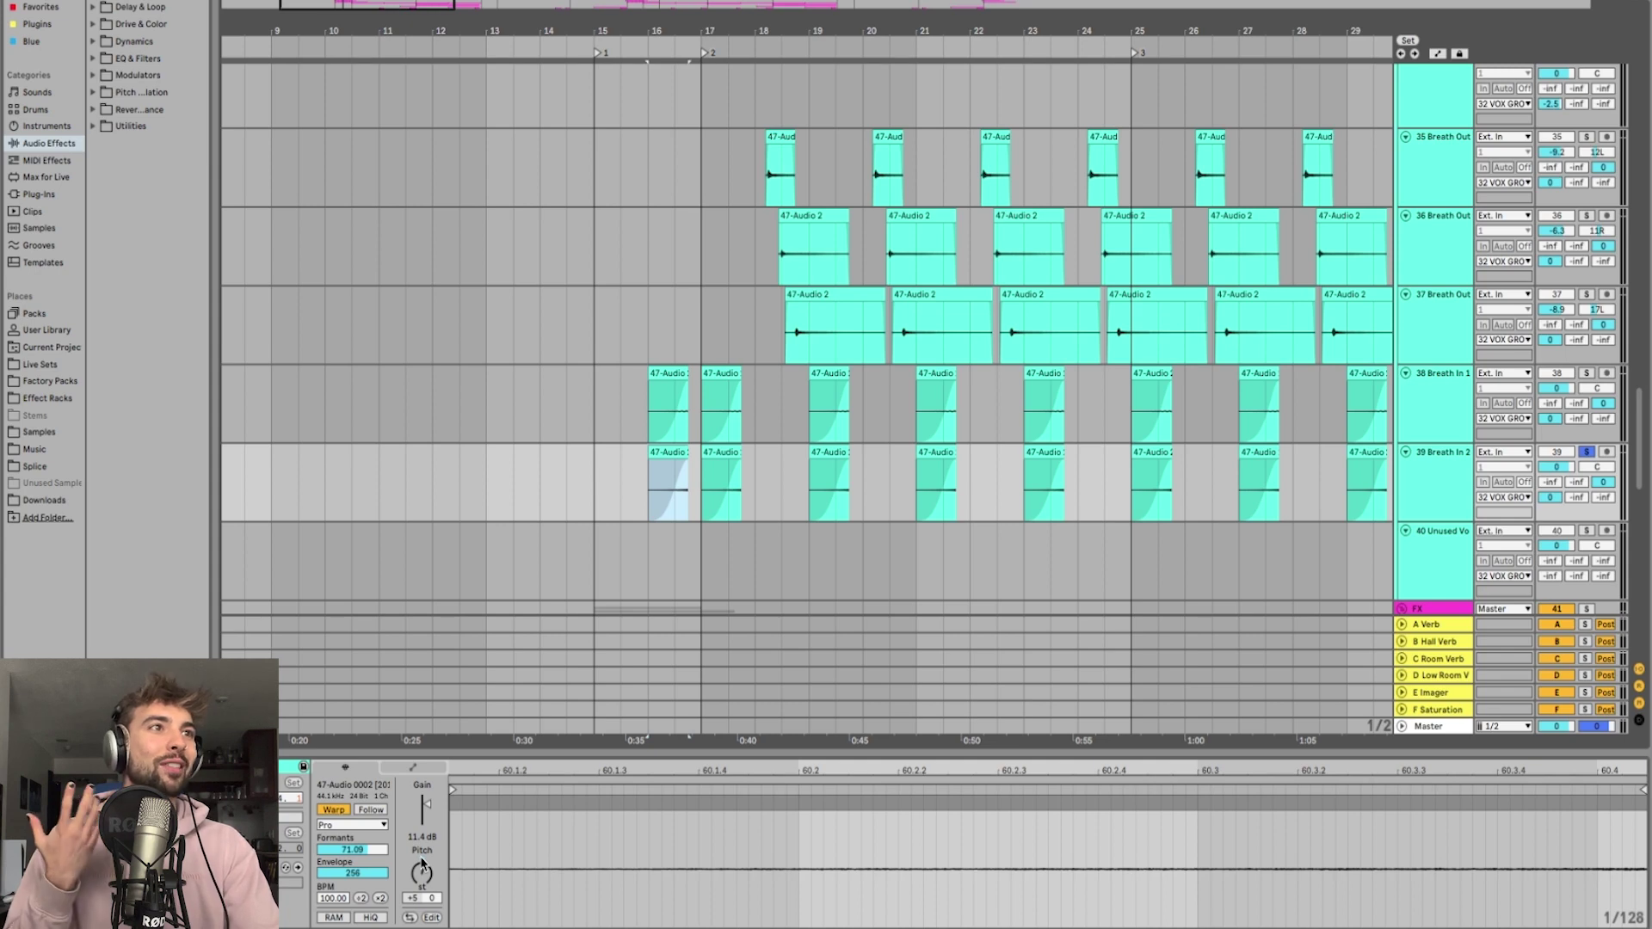
key(space)
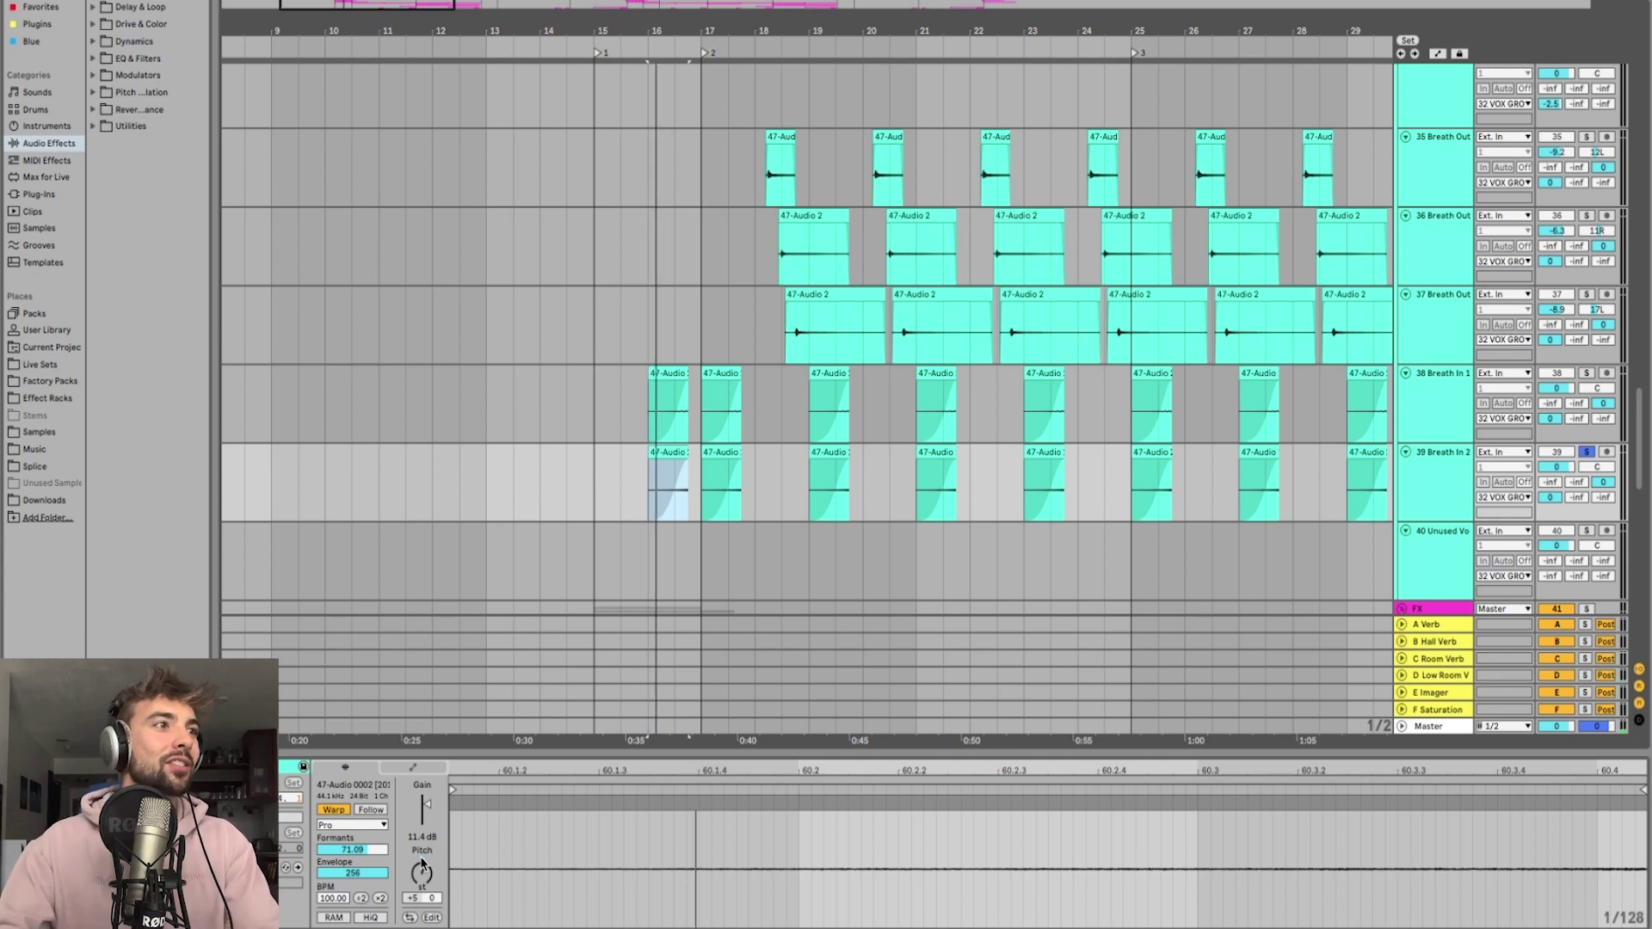
key(space)
Step: Try the first Breath In 2 clip with its pitch reset to 0, and undo the reset
key(Delete)
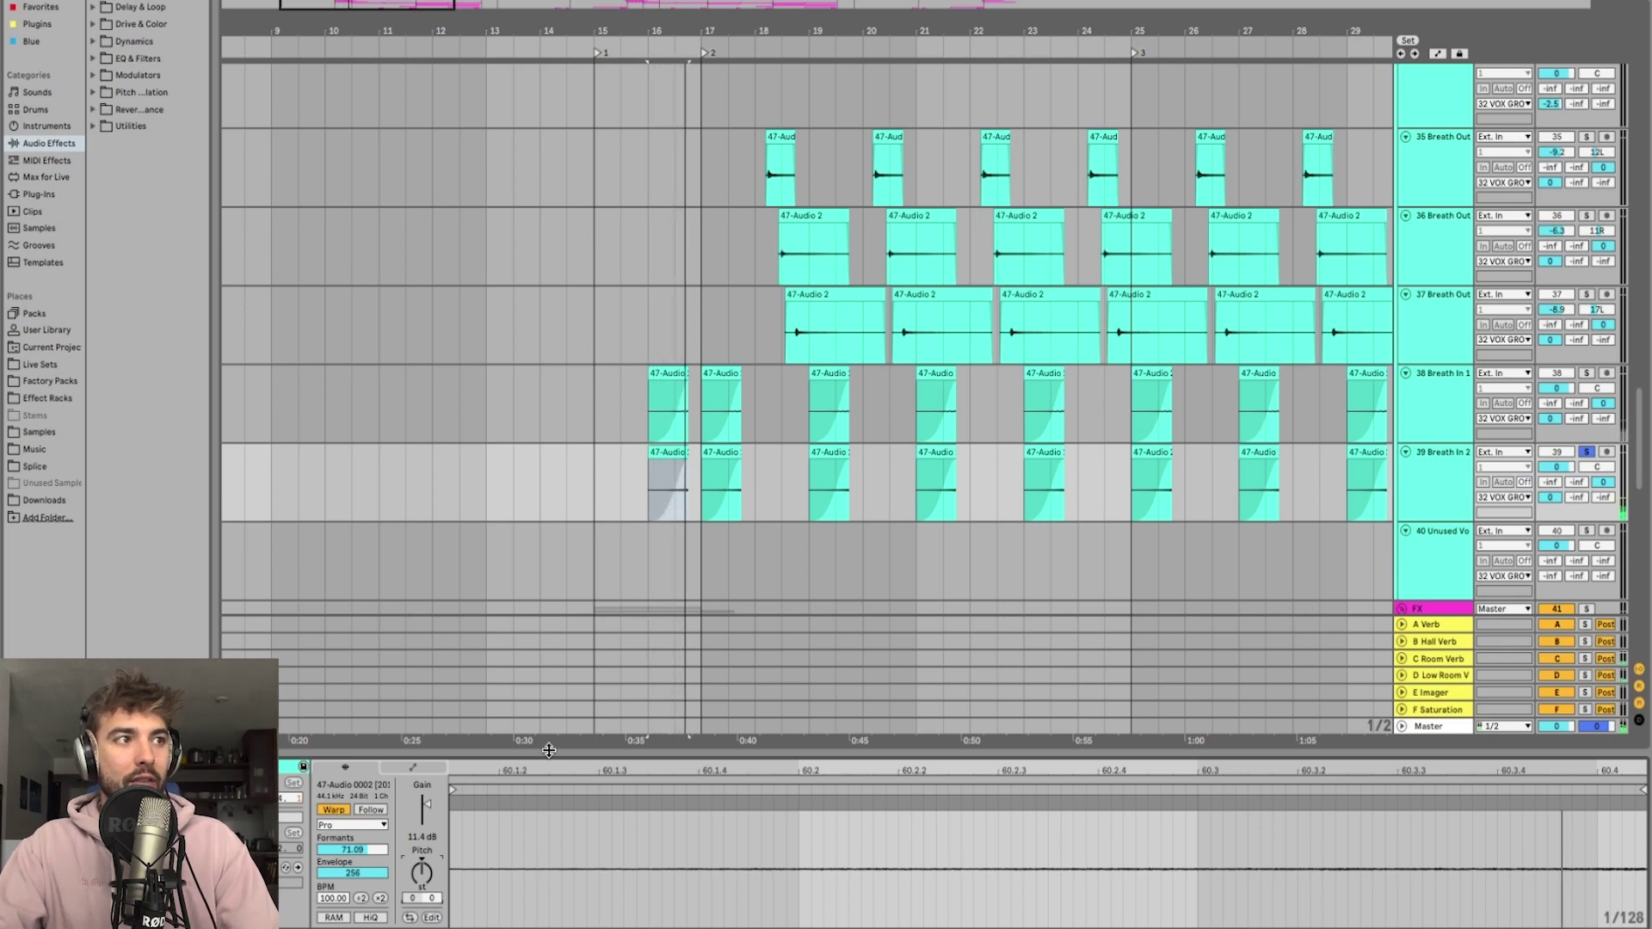
key(ctrl+z)
key(space)
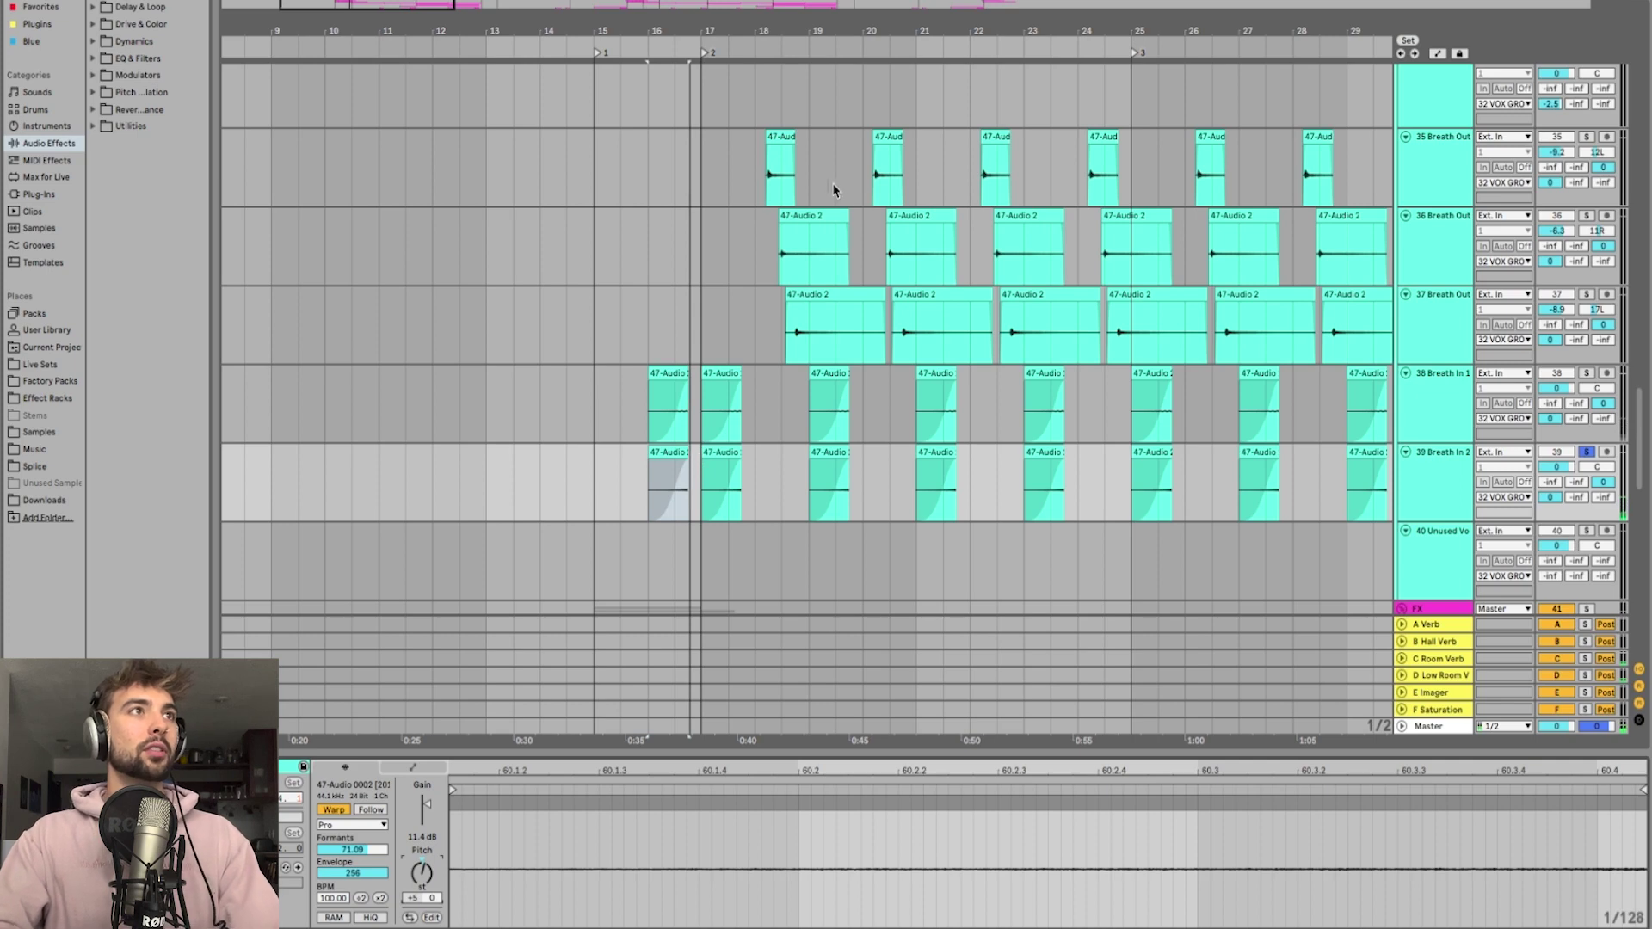
Step: Solo the three Breath Out tracks and play their first clips together
click(780, 163)
scroll(789, 234, up, 1)
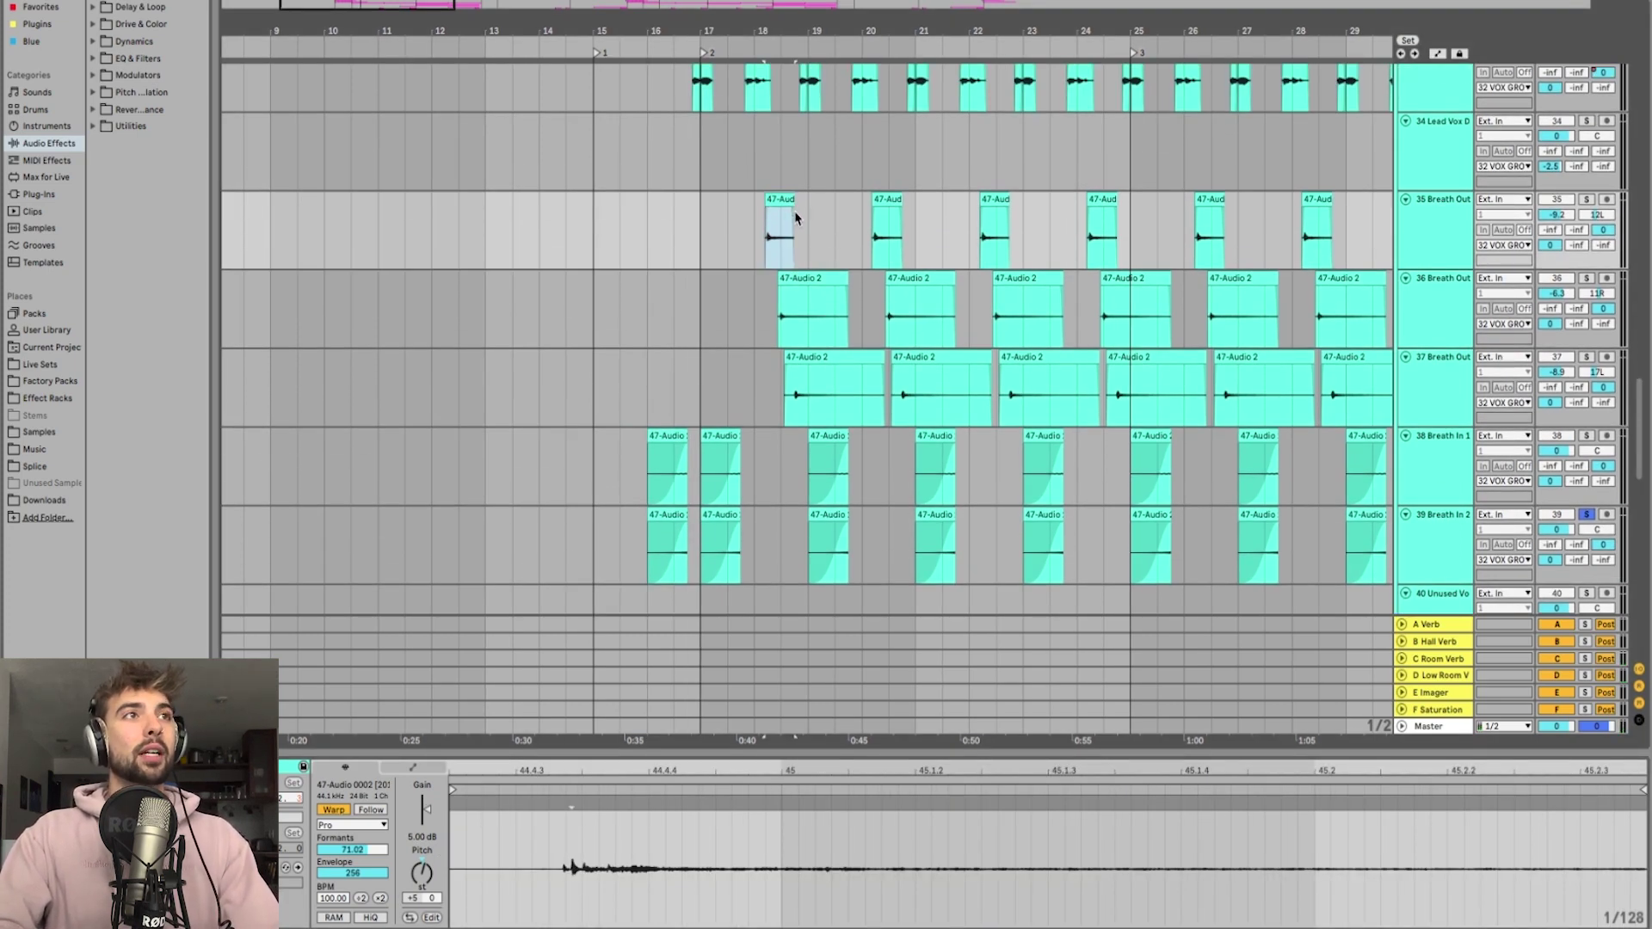
key(s)
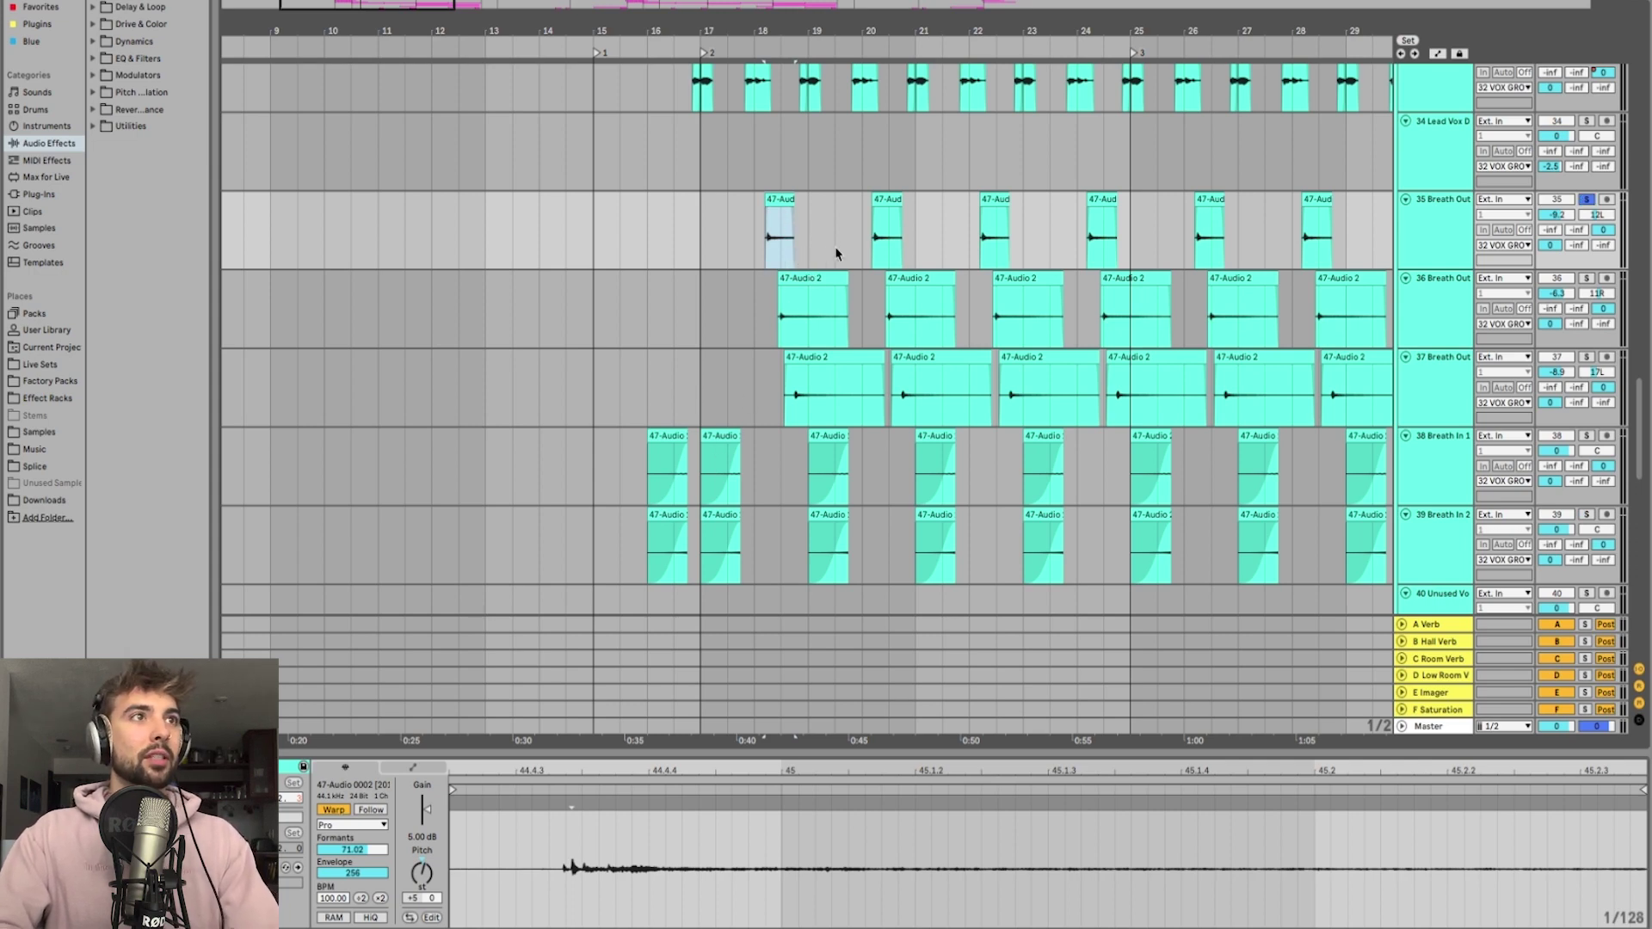
shift+click(839, 357)
key(s)
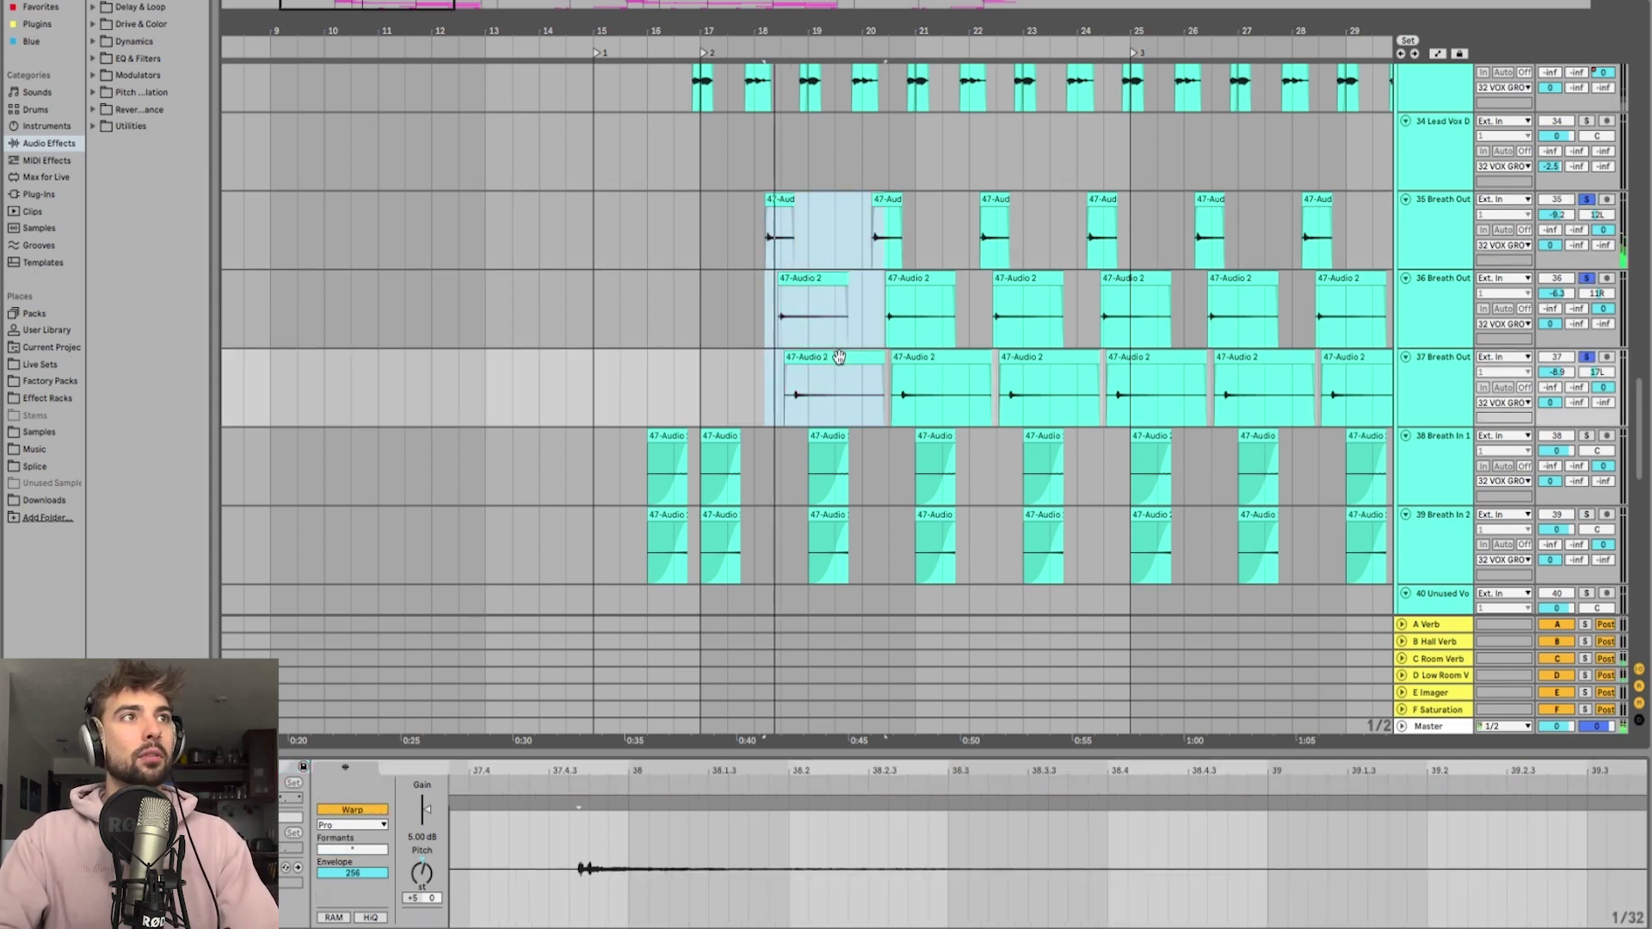
Step: Reset the pitch of the first clips on the three Breath Out tracks to 0 and play them
click(782, 215)
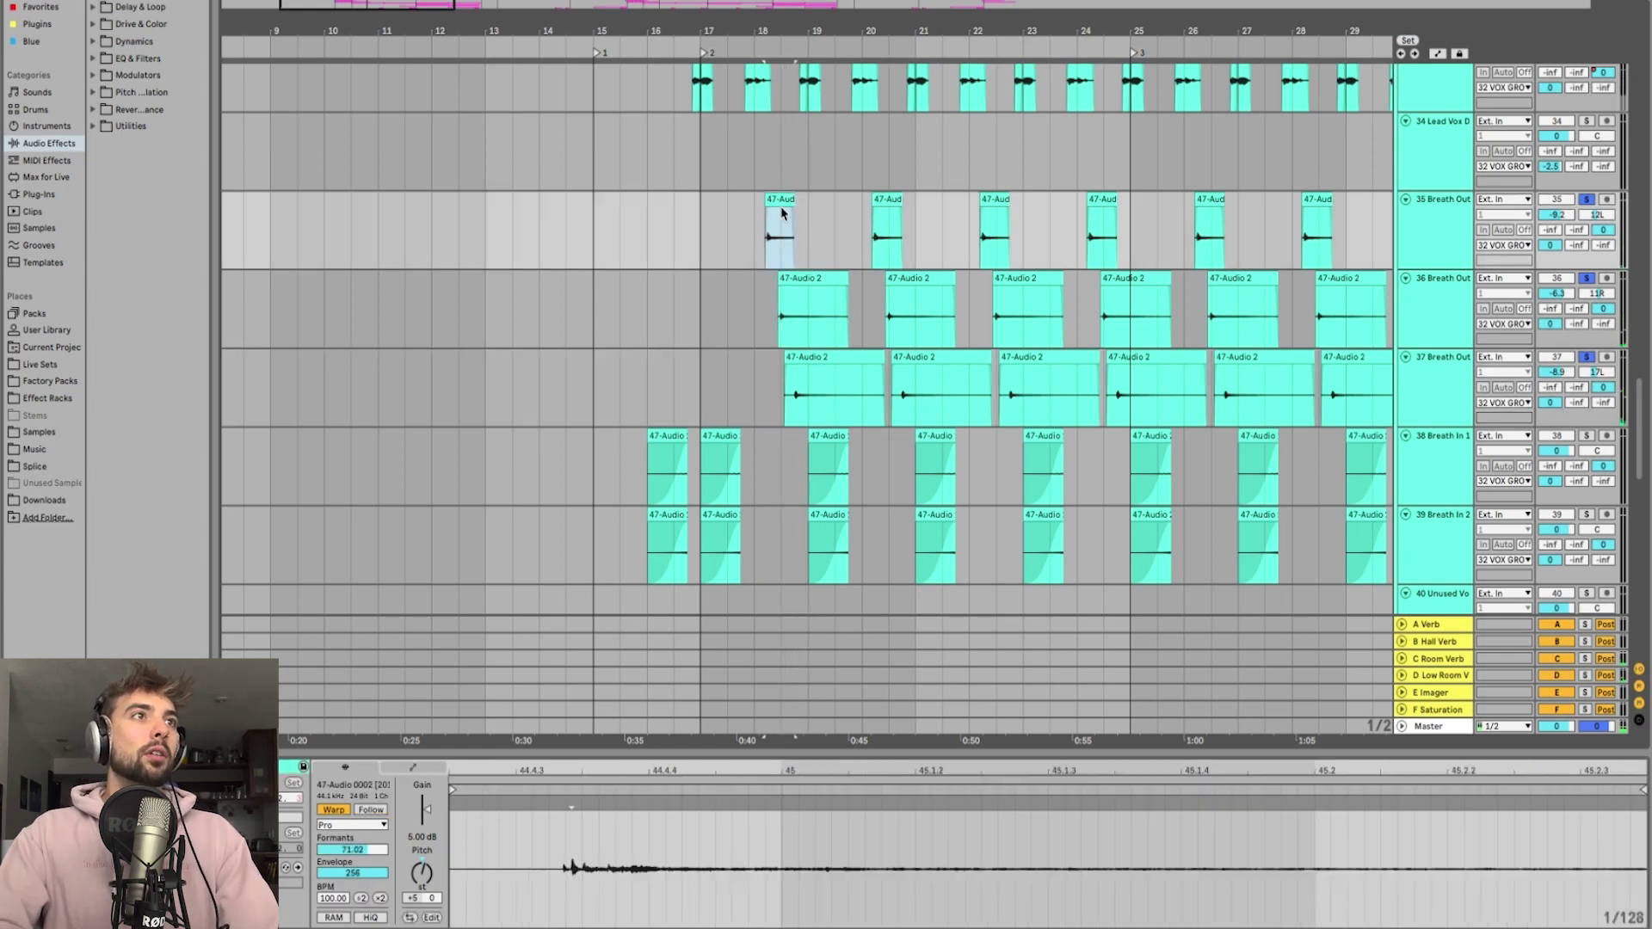
shift+click(824, 361)
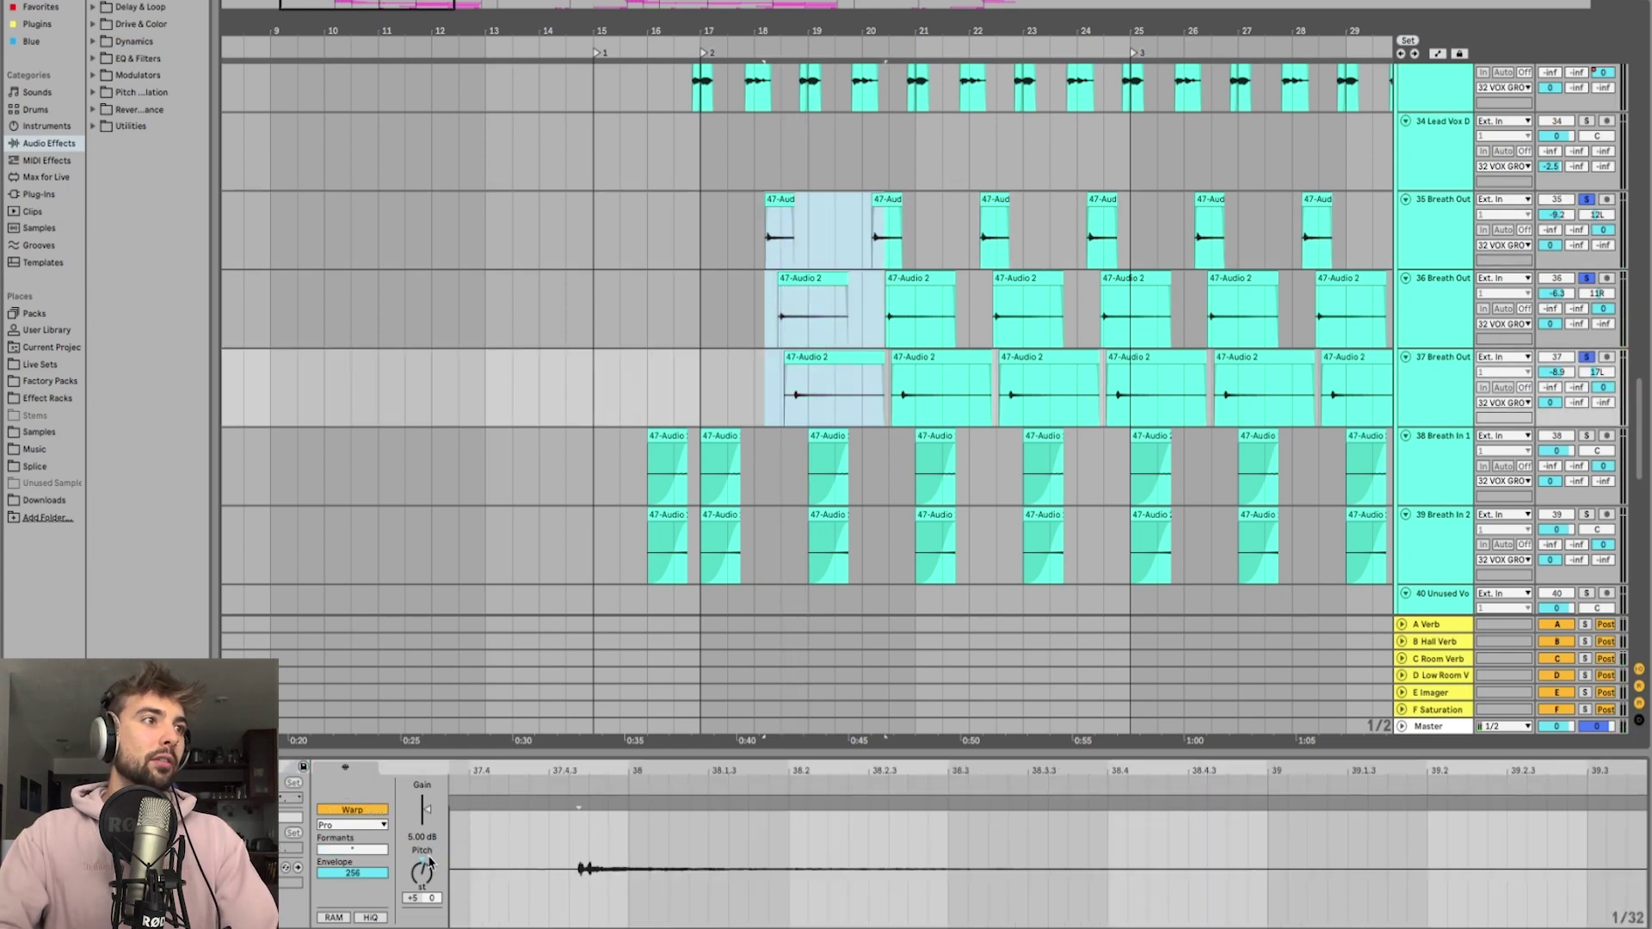
click(430, 863)
key(Delete)
key(space)
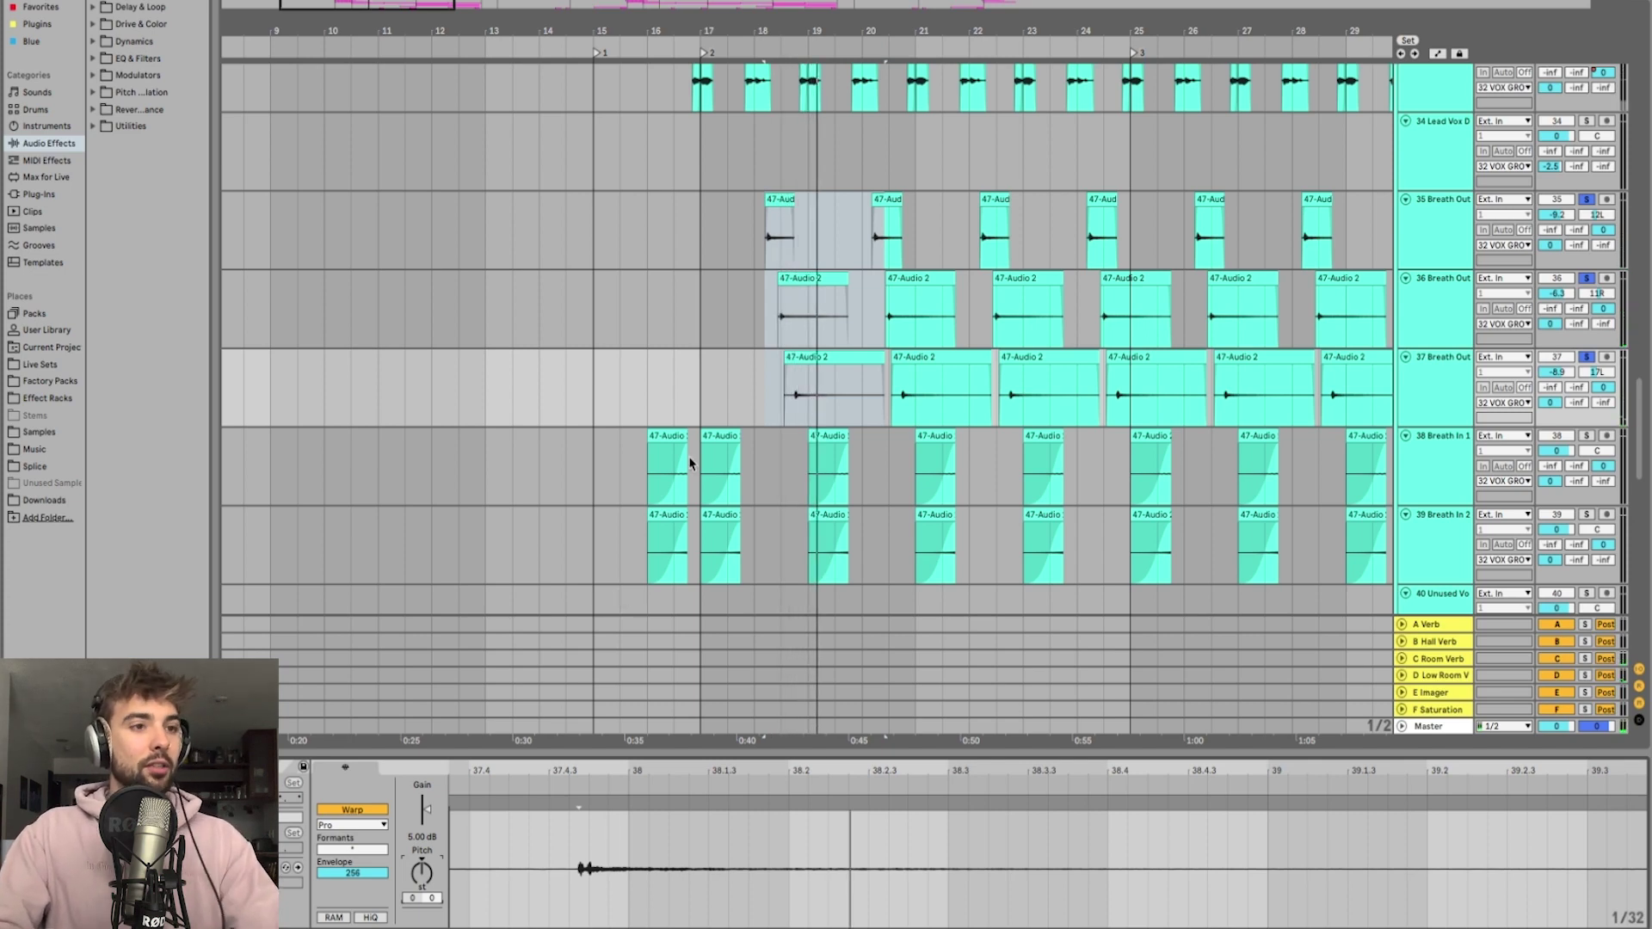
Step: Undo the pitch reset on the first clips of the three Breath Out tracks and select the first lead vocal clip
key(ctrl+z)
scroll(689, 457, up, 3)
scroll(689, 457, right, 4)
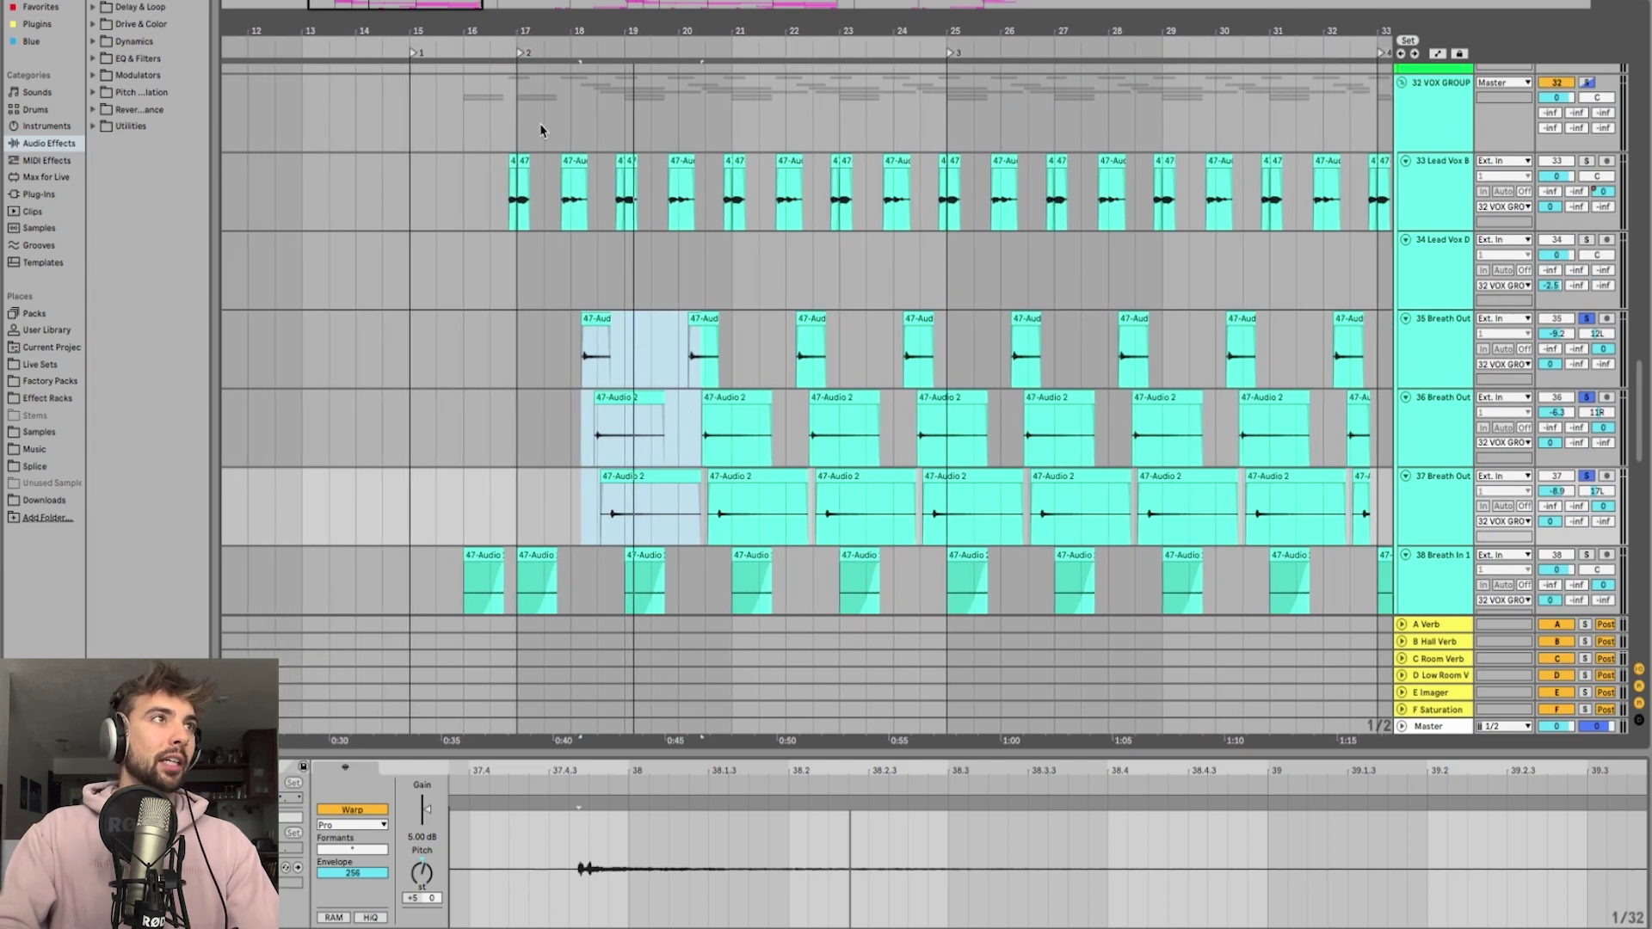
click(512, 158)
Step: Select bars 17 to 21 of the first Reese 1 clip and solo its track
scroll(600, 317, up, 5)
scroll(585, 267, up, 2)
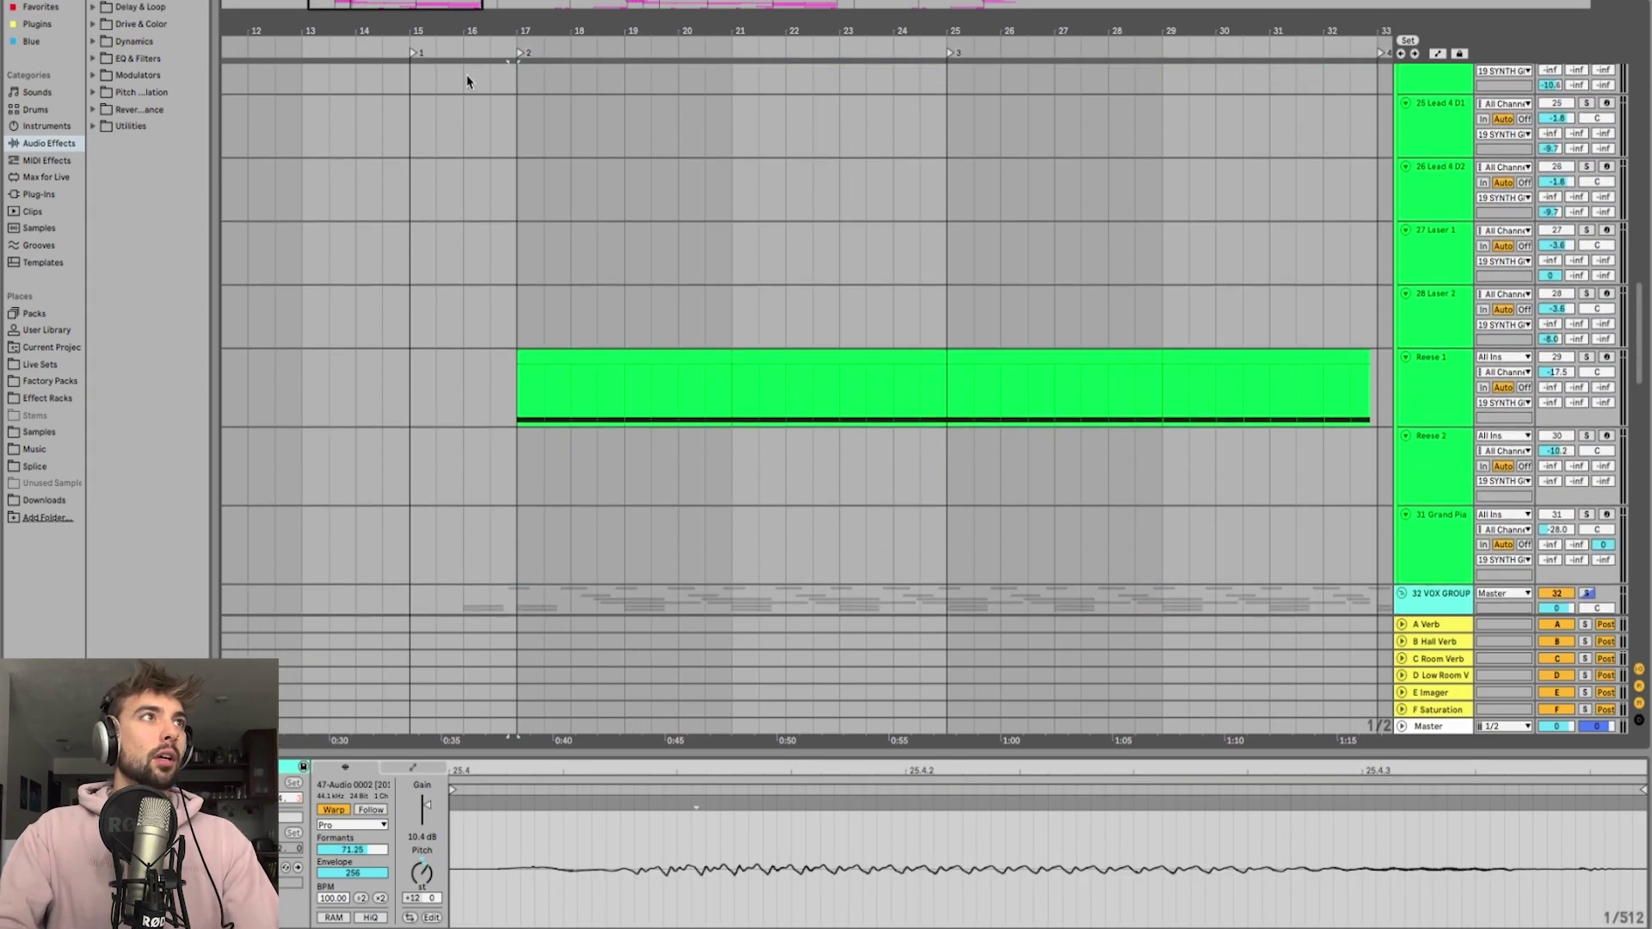
scroll(654, 361, down, 4)
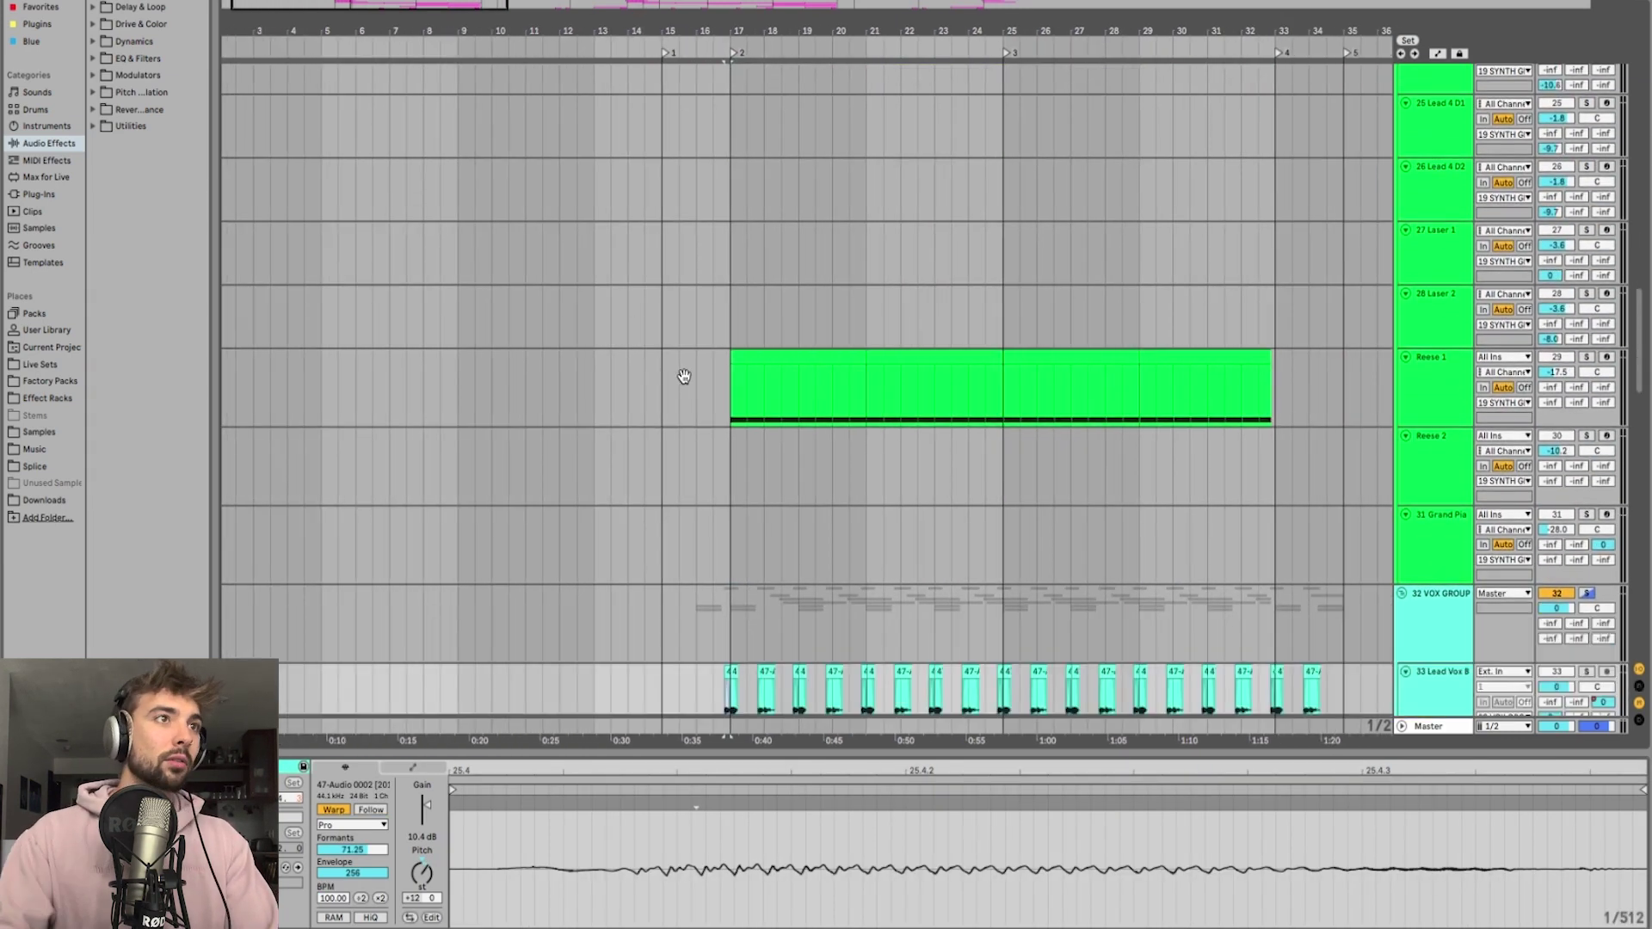
scroll(731, 378, up, 6)
scroll(731, 387, down, 3)
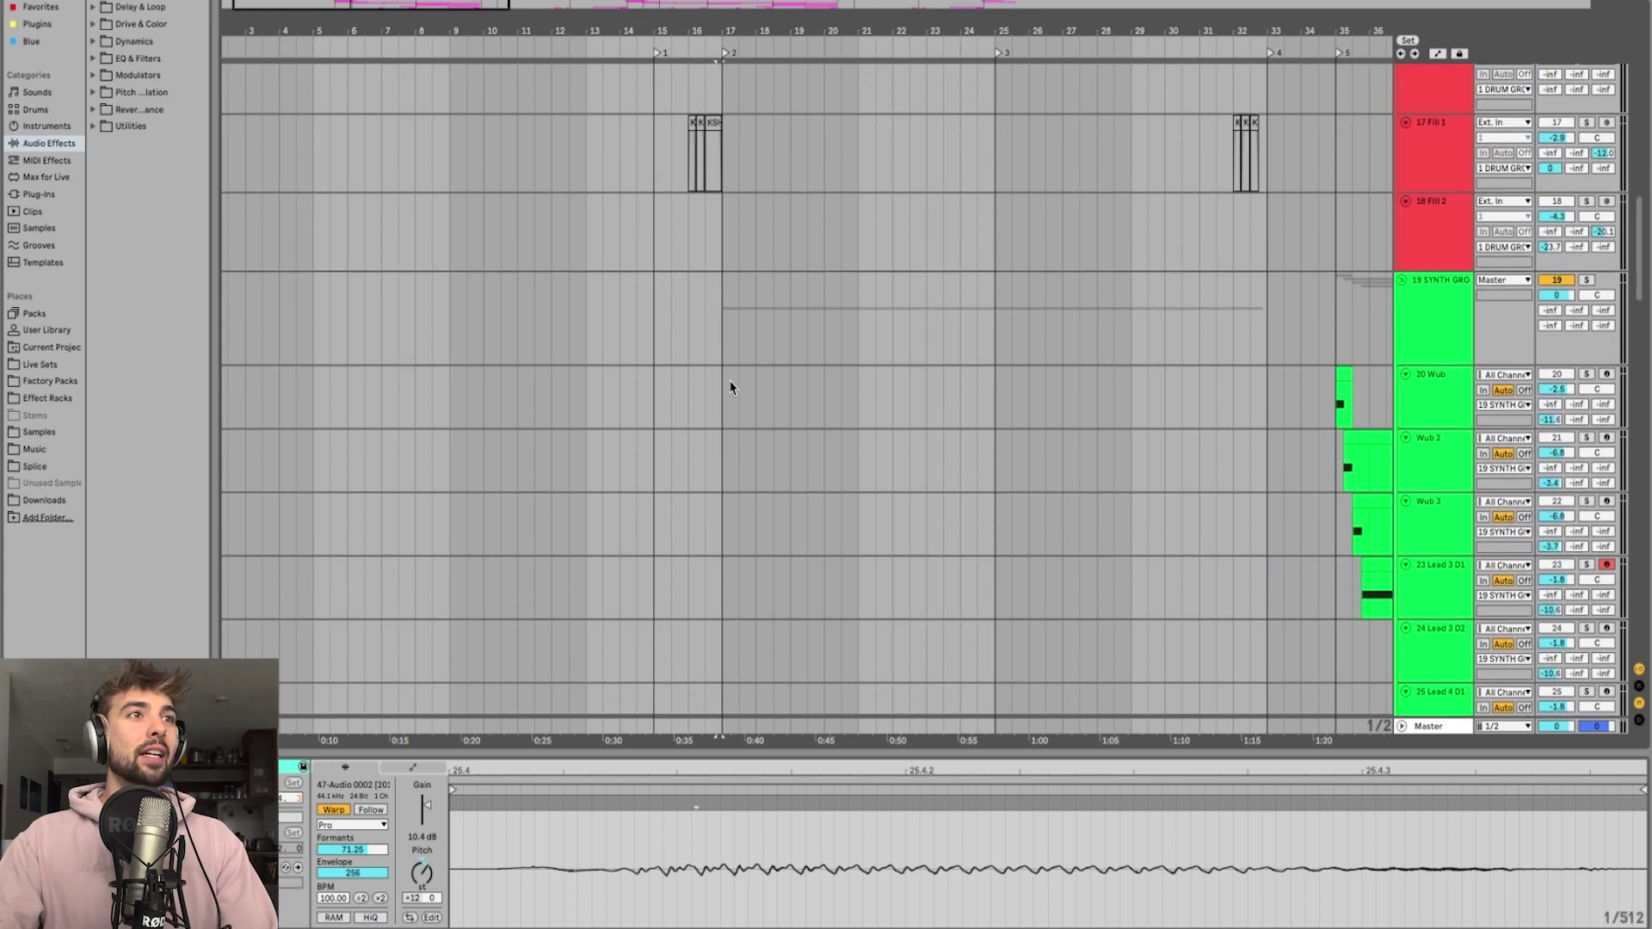
scroll(727, 385, down, 6)
scroll(721, 390, down, 5)
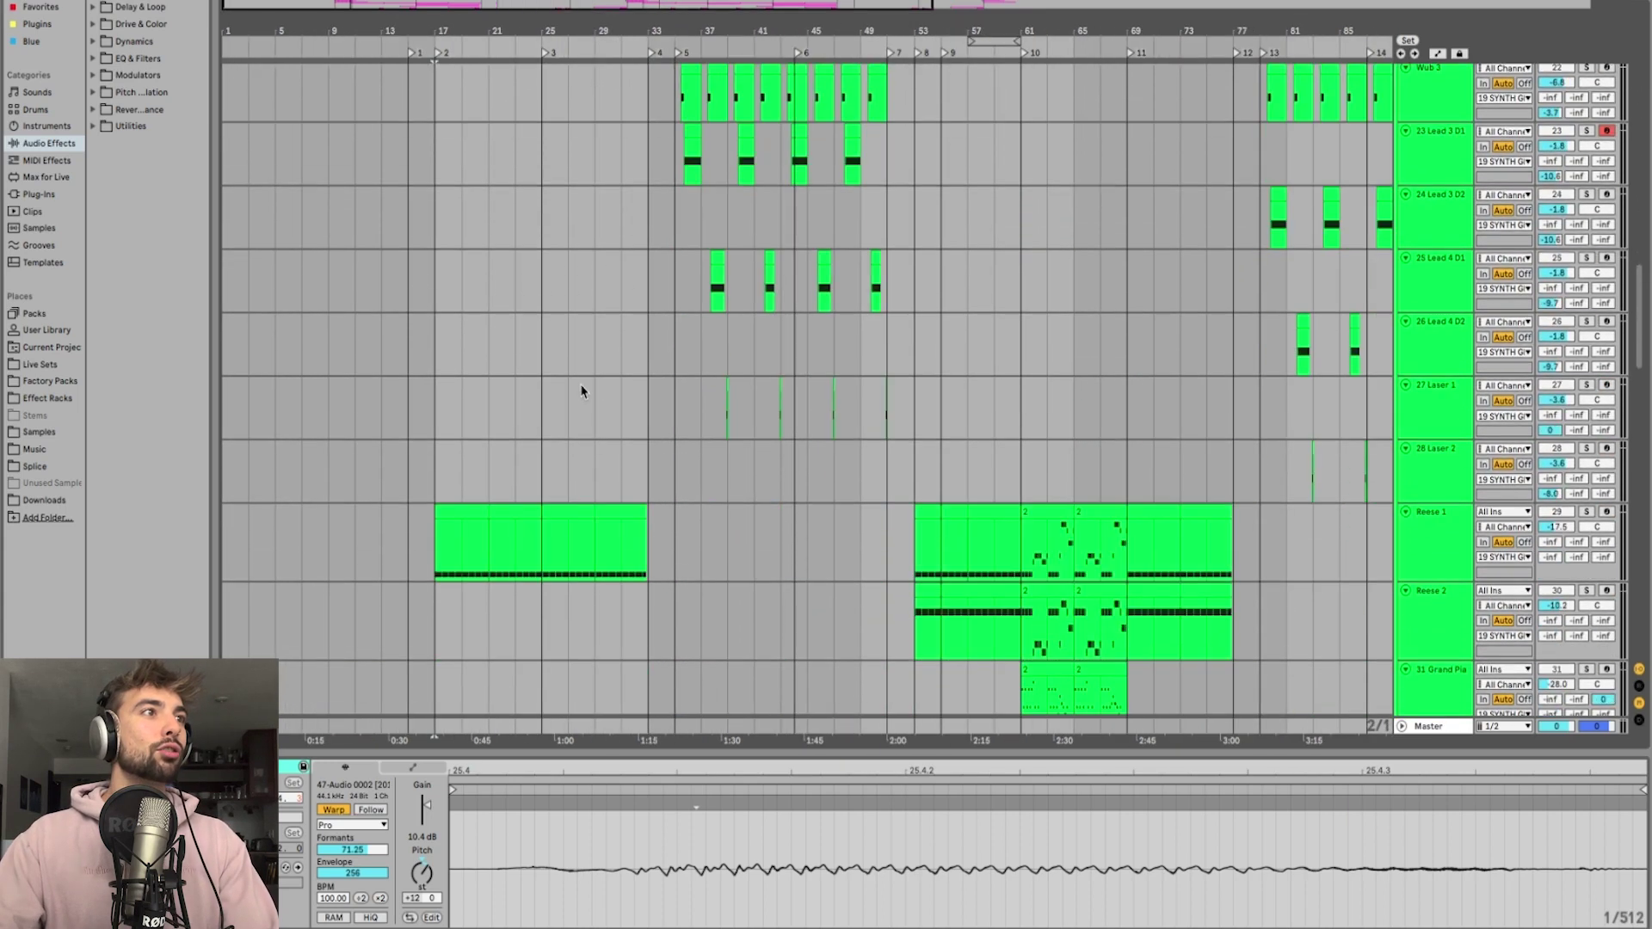
drag(453, 512, 484, 516)
click(1586, 511)
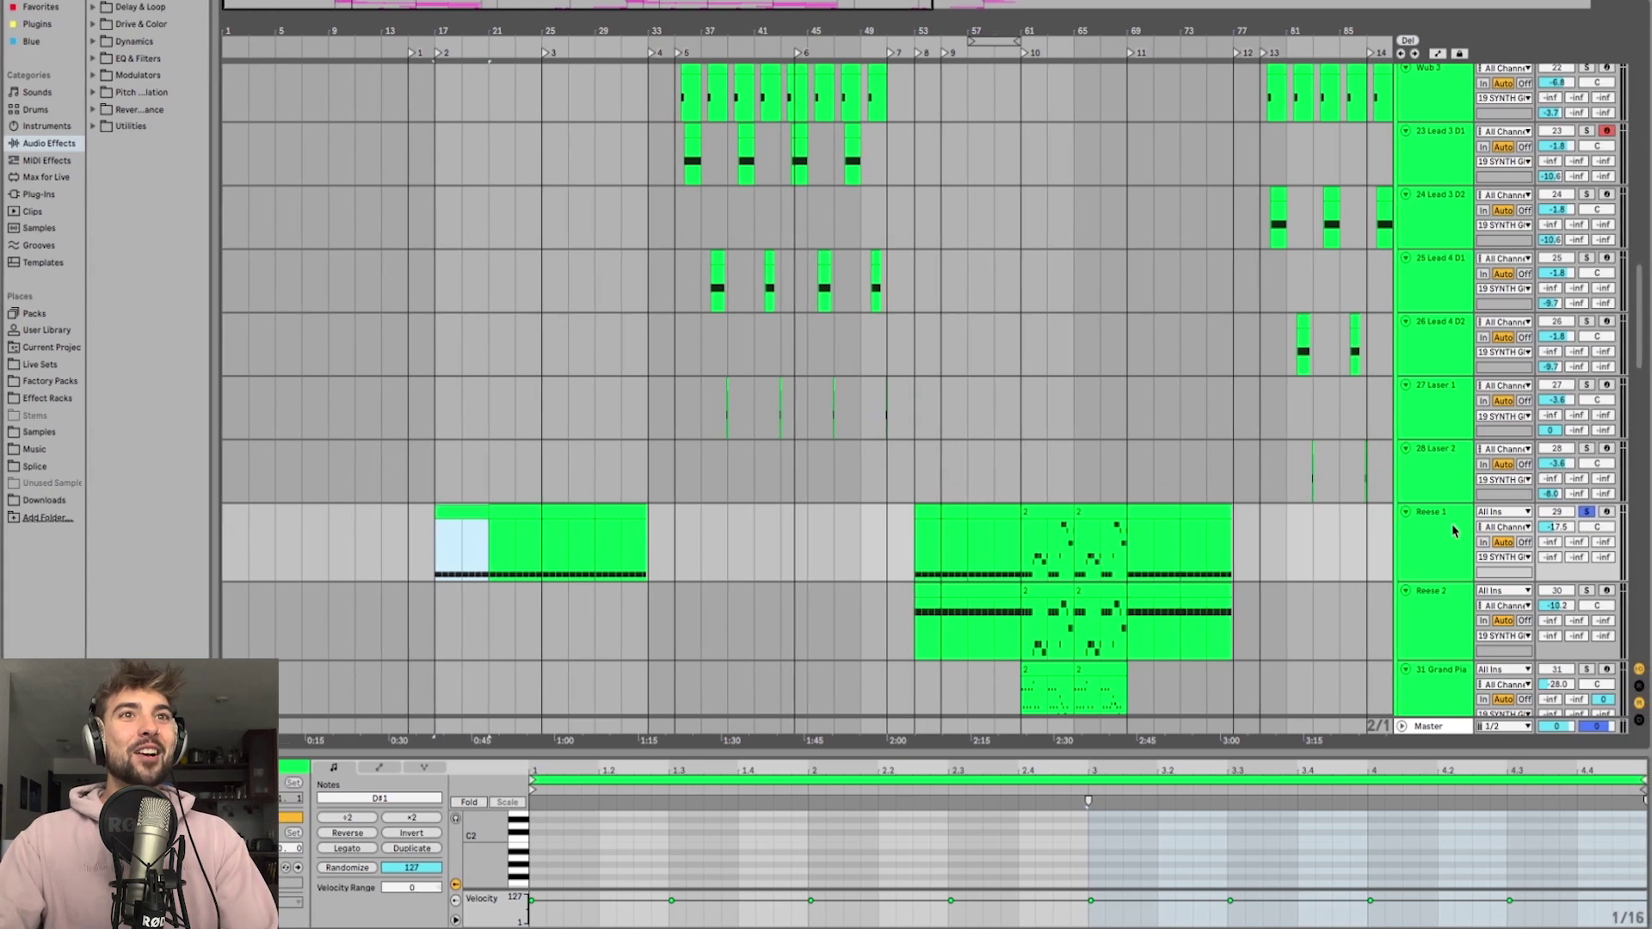
Step: Open the Serum instrument on the Reese 1 track and play the selected bars
click(1454, 534)
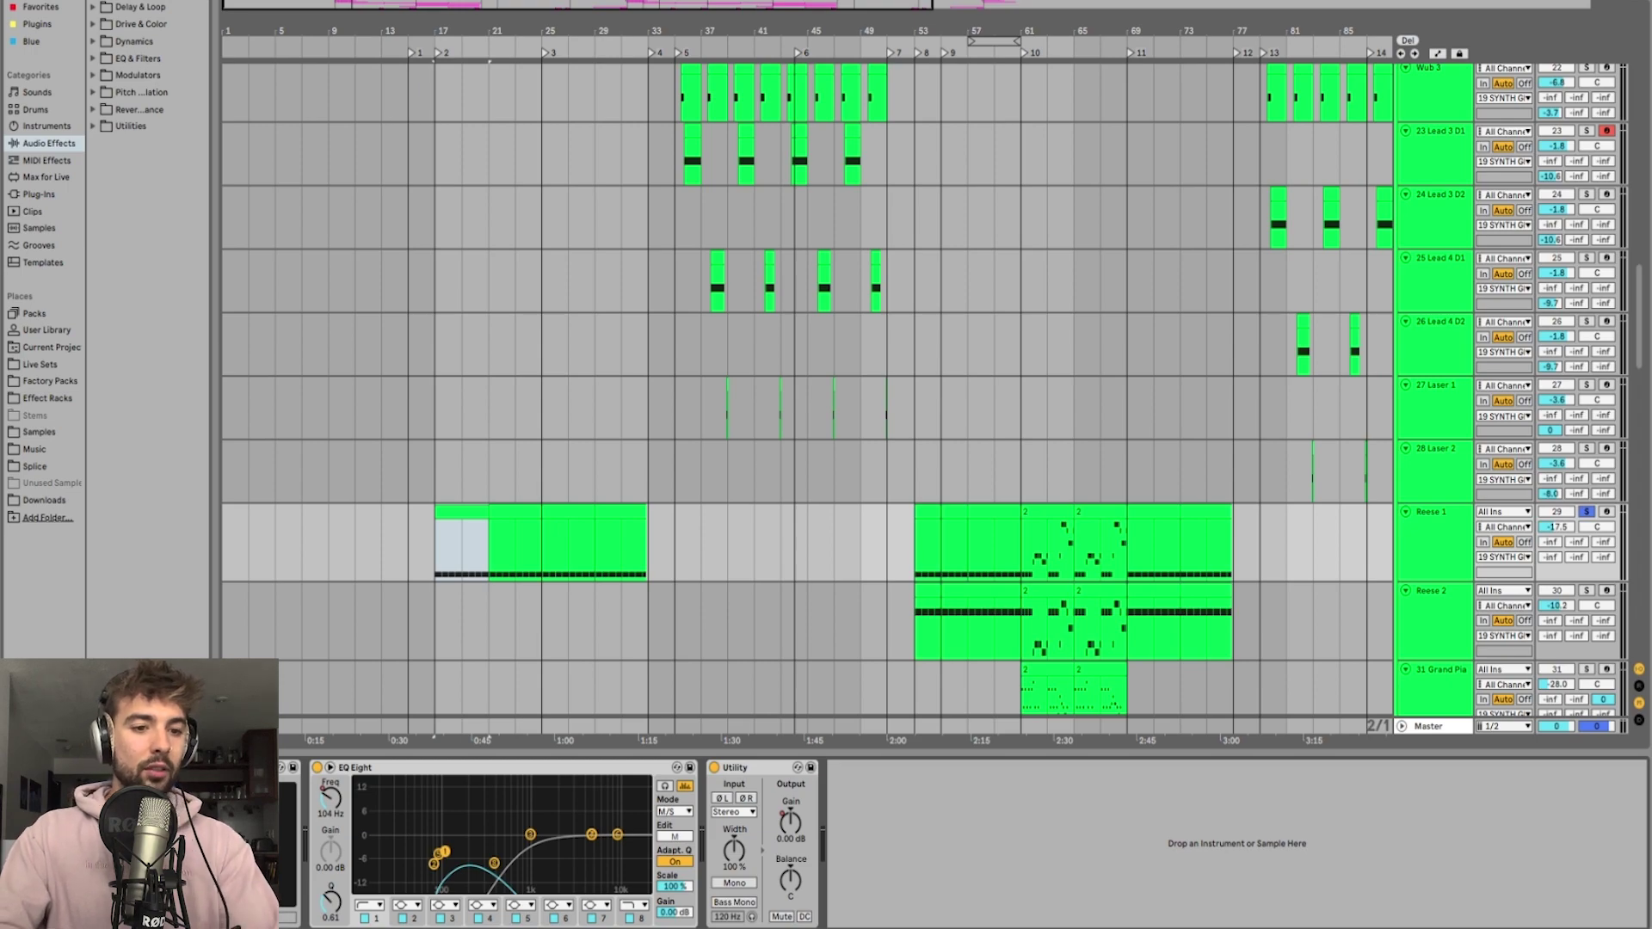
key(ctrl+Up)
key(ctrl+Up)
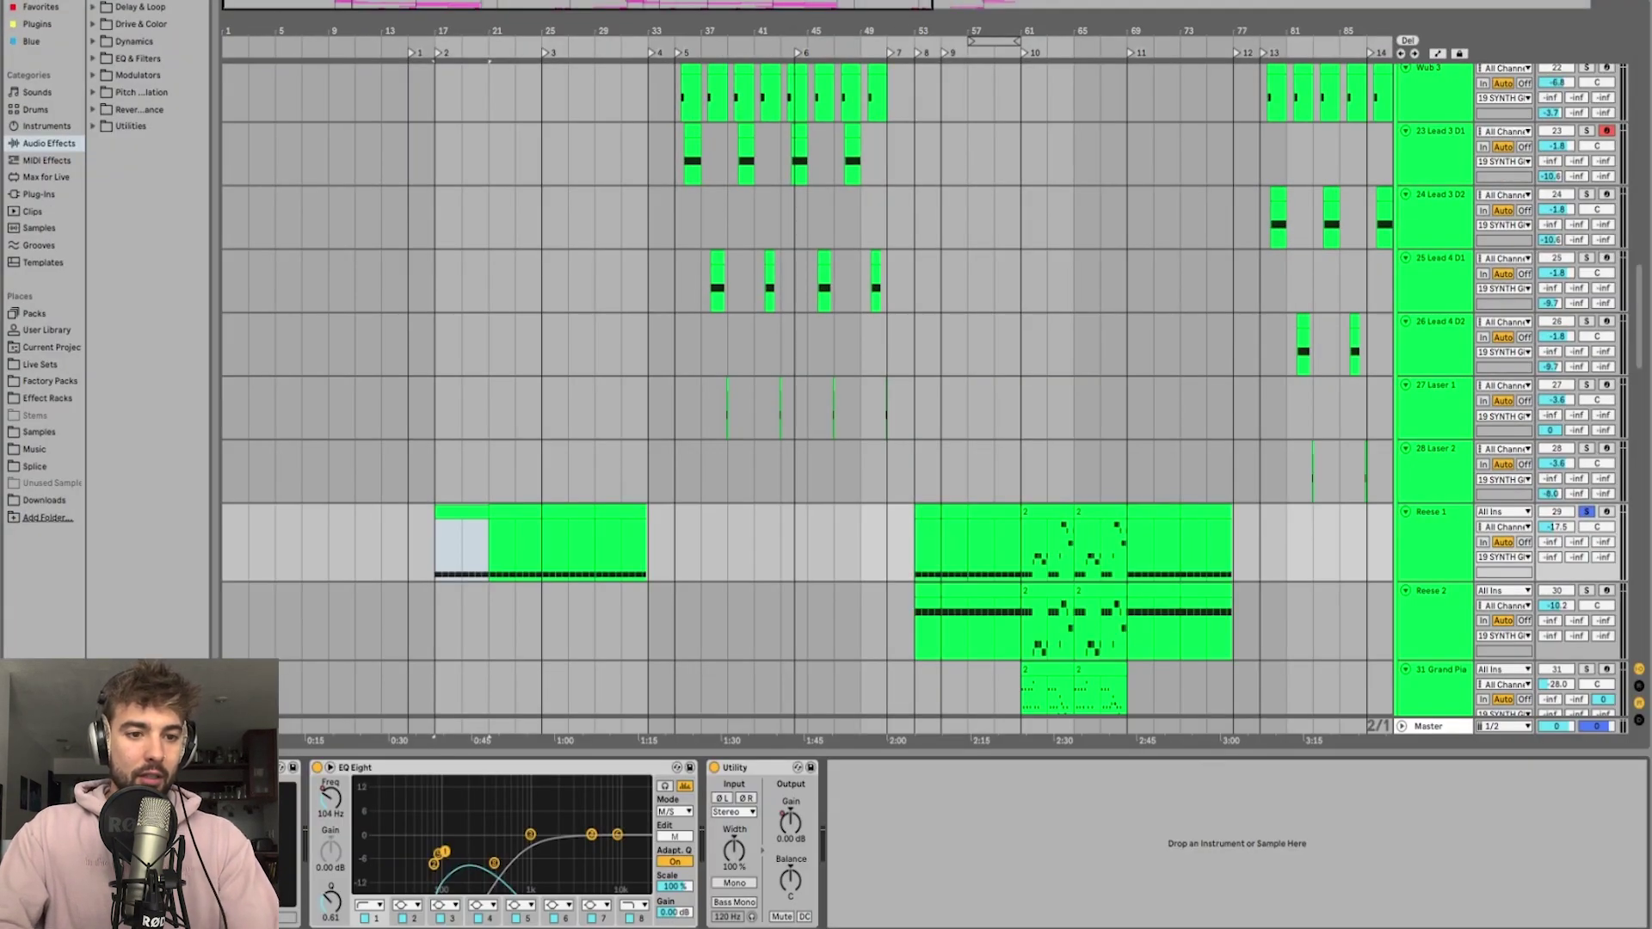
key(alt+super+p)
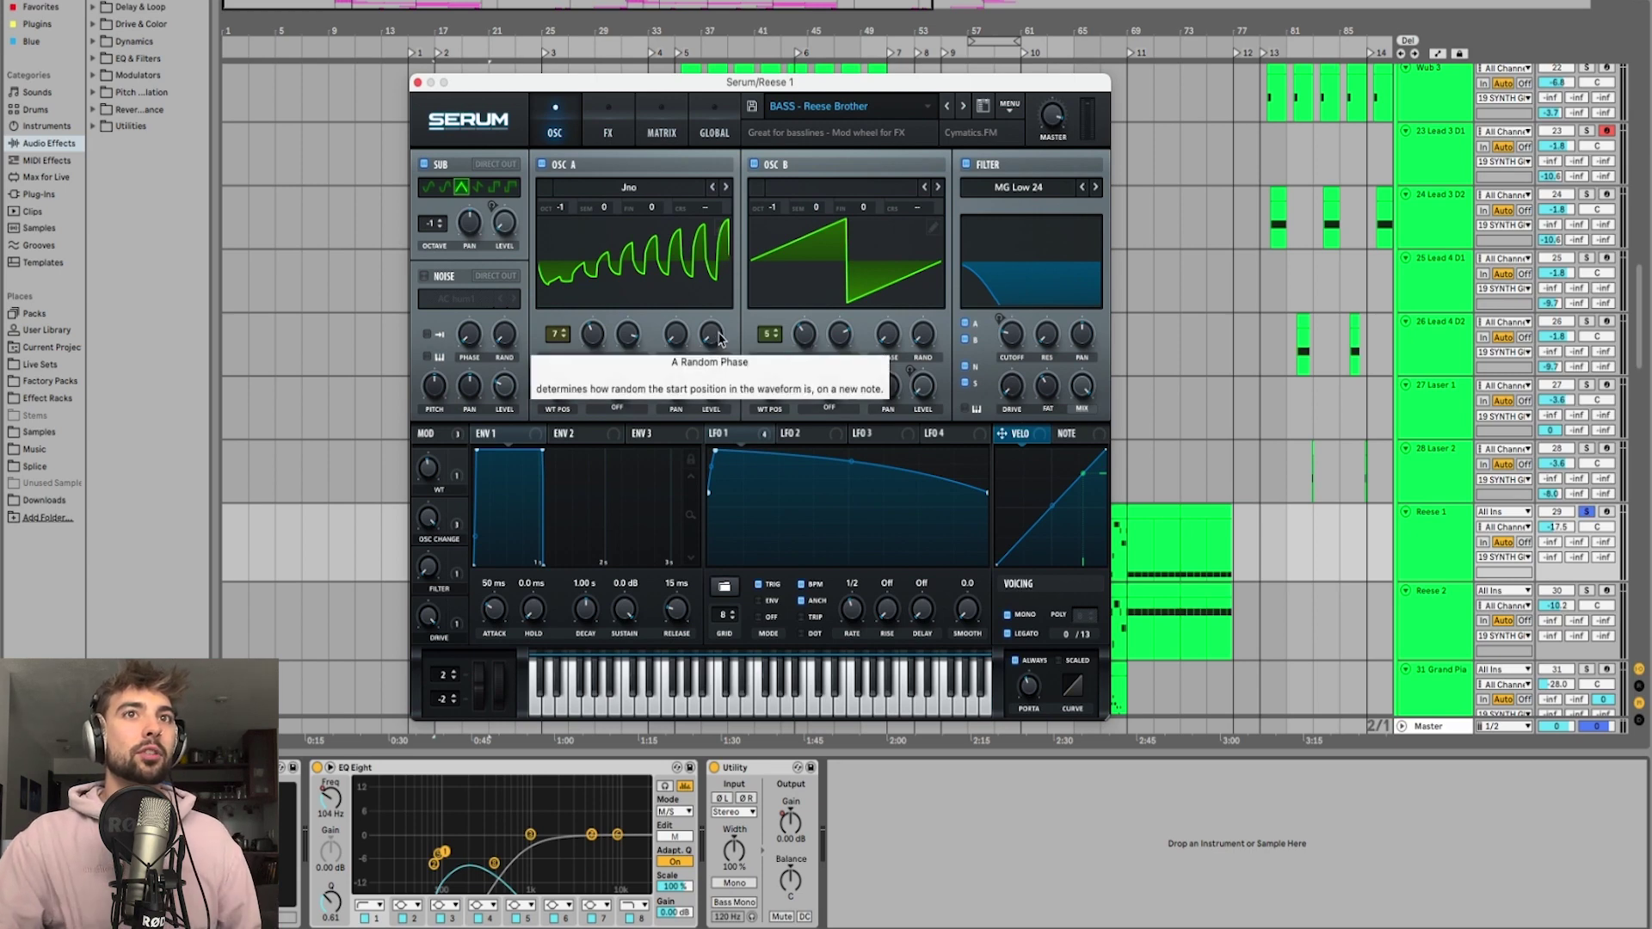
key(space)
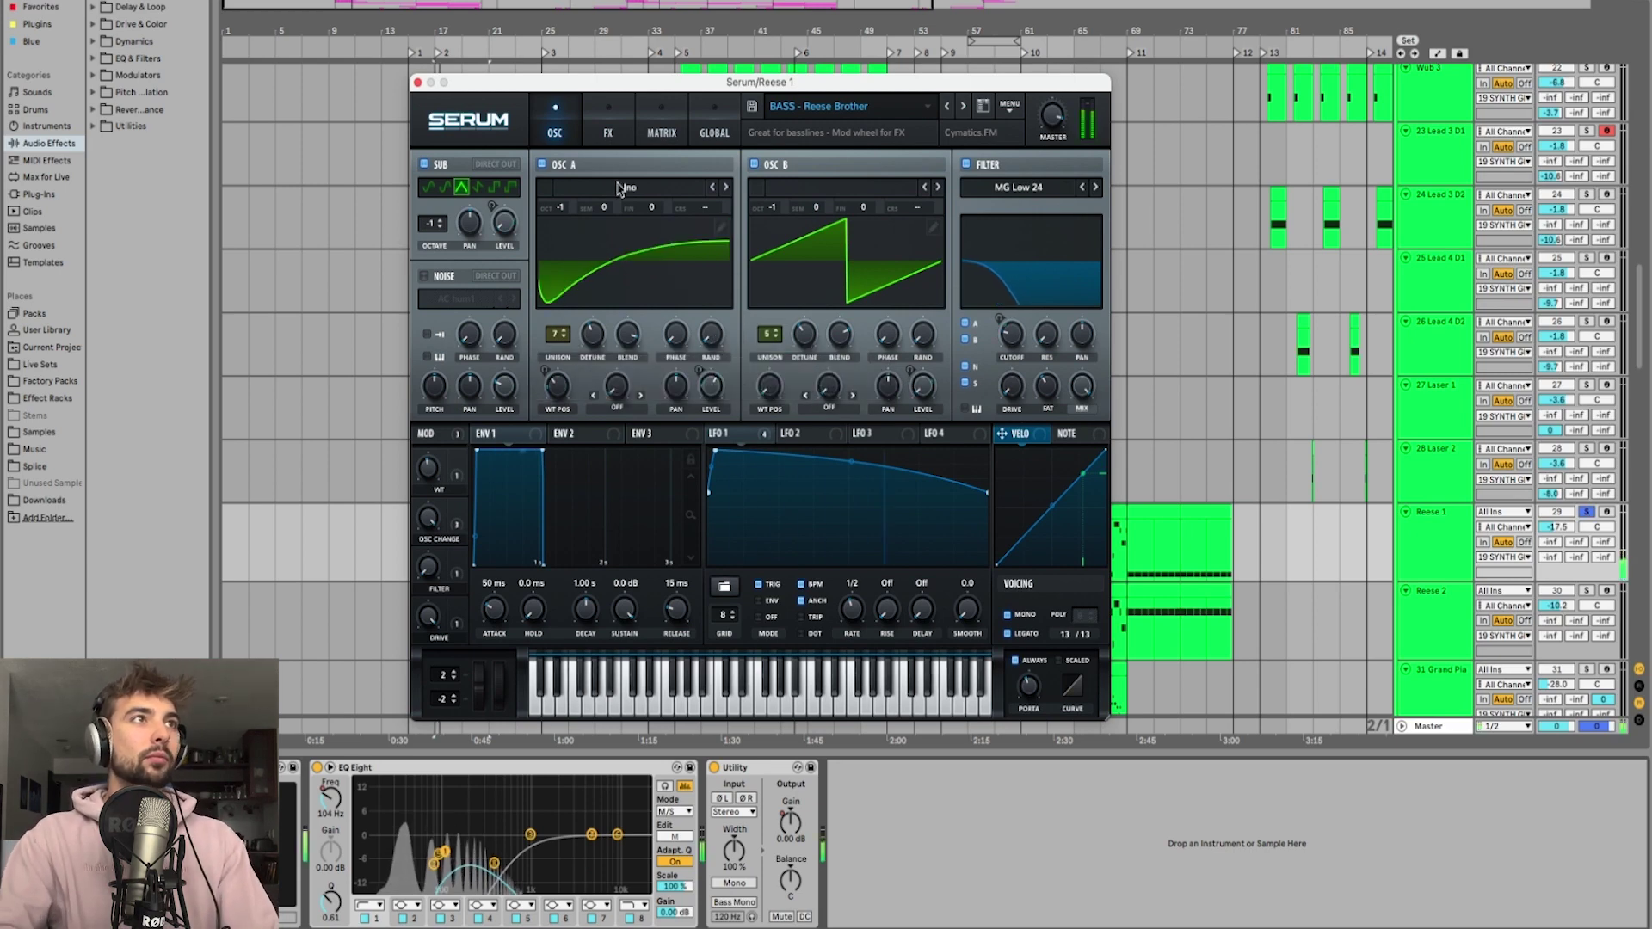
Step: Move the Serum window aside, examine what LFO 1 modulates in the Reese patch, and close the window
drag(641, 82, 873, 86)
click(446, 431)
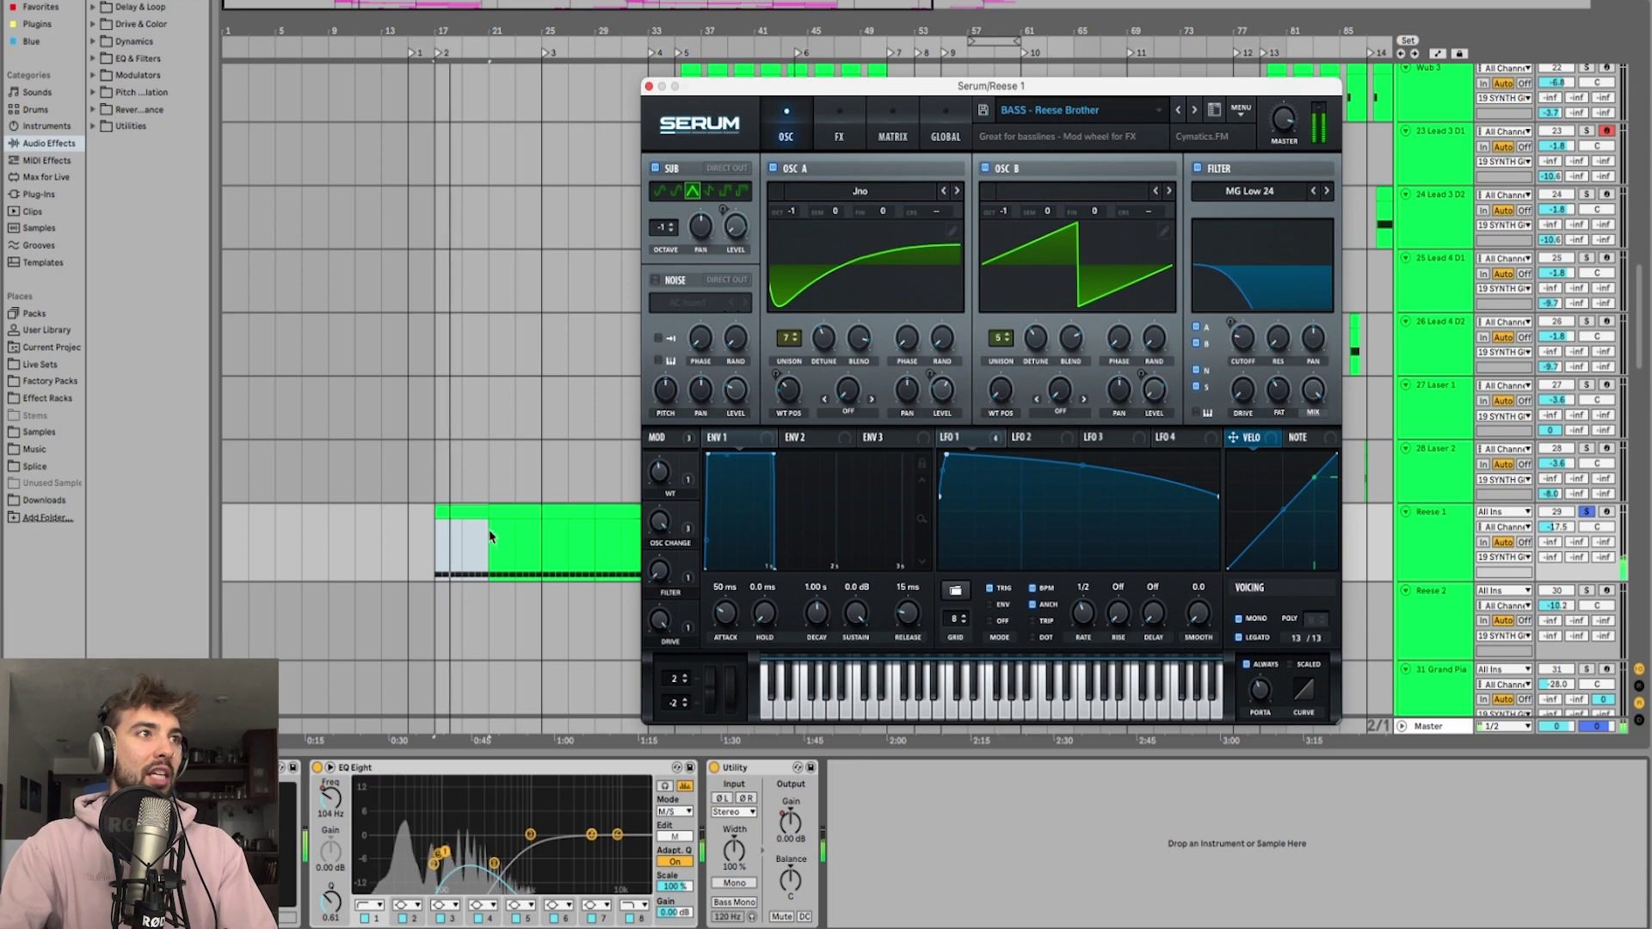
click(953, 437)
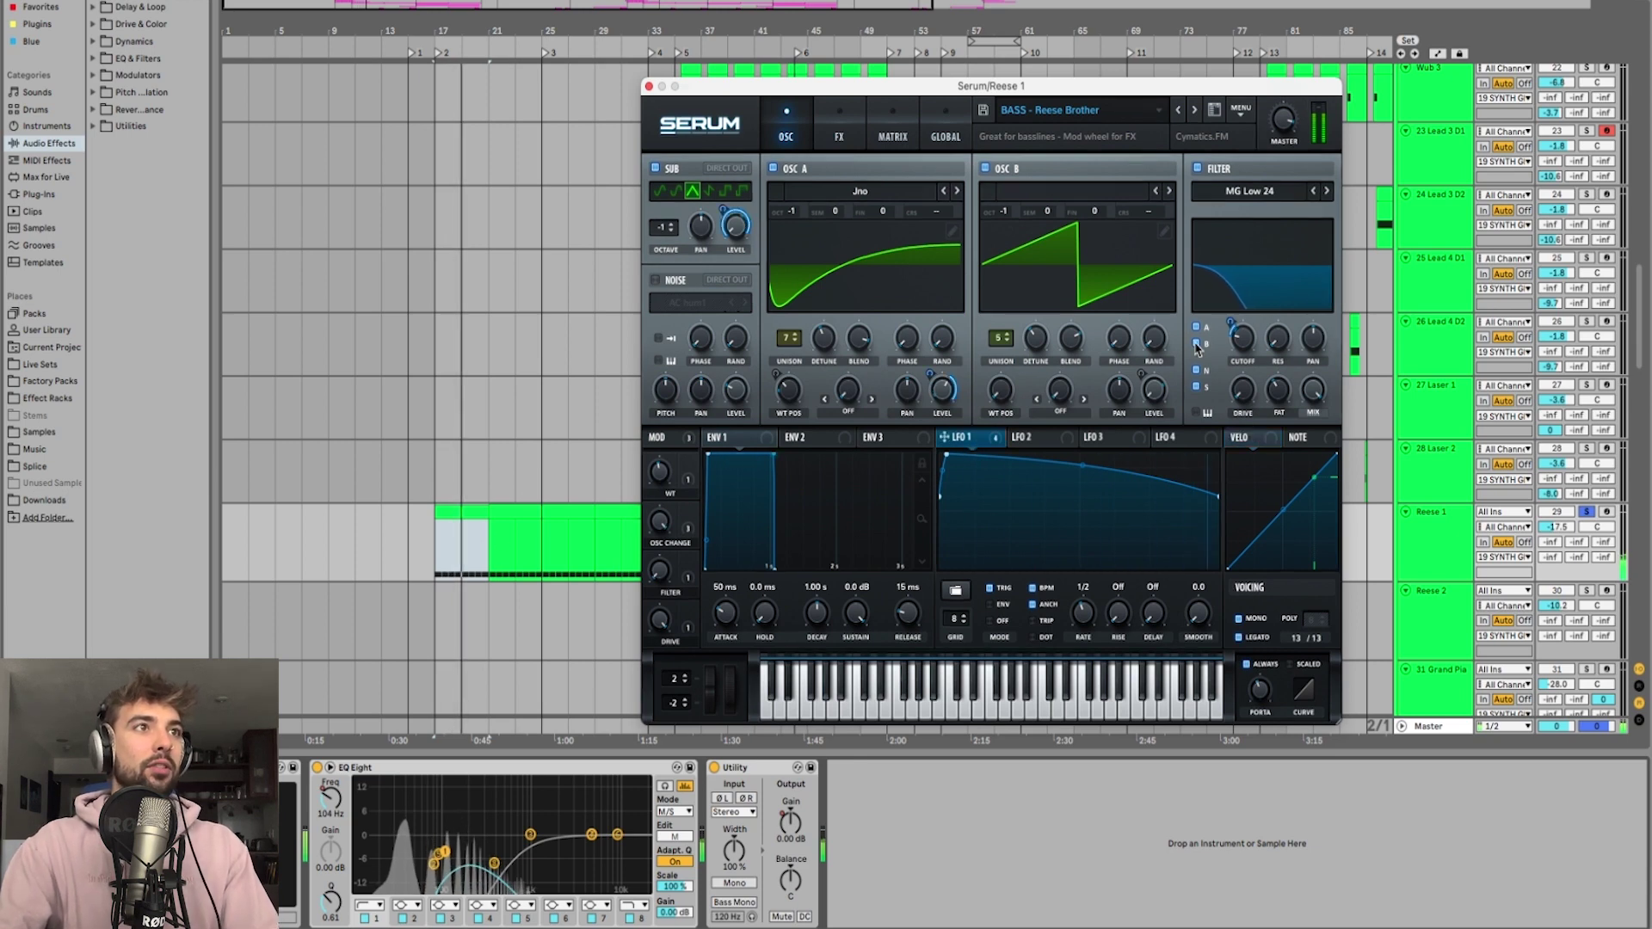
click(648, 87)
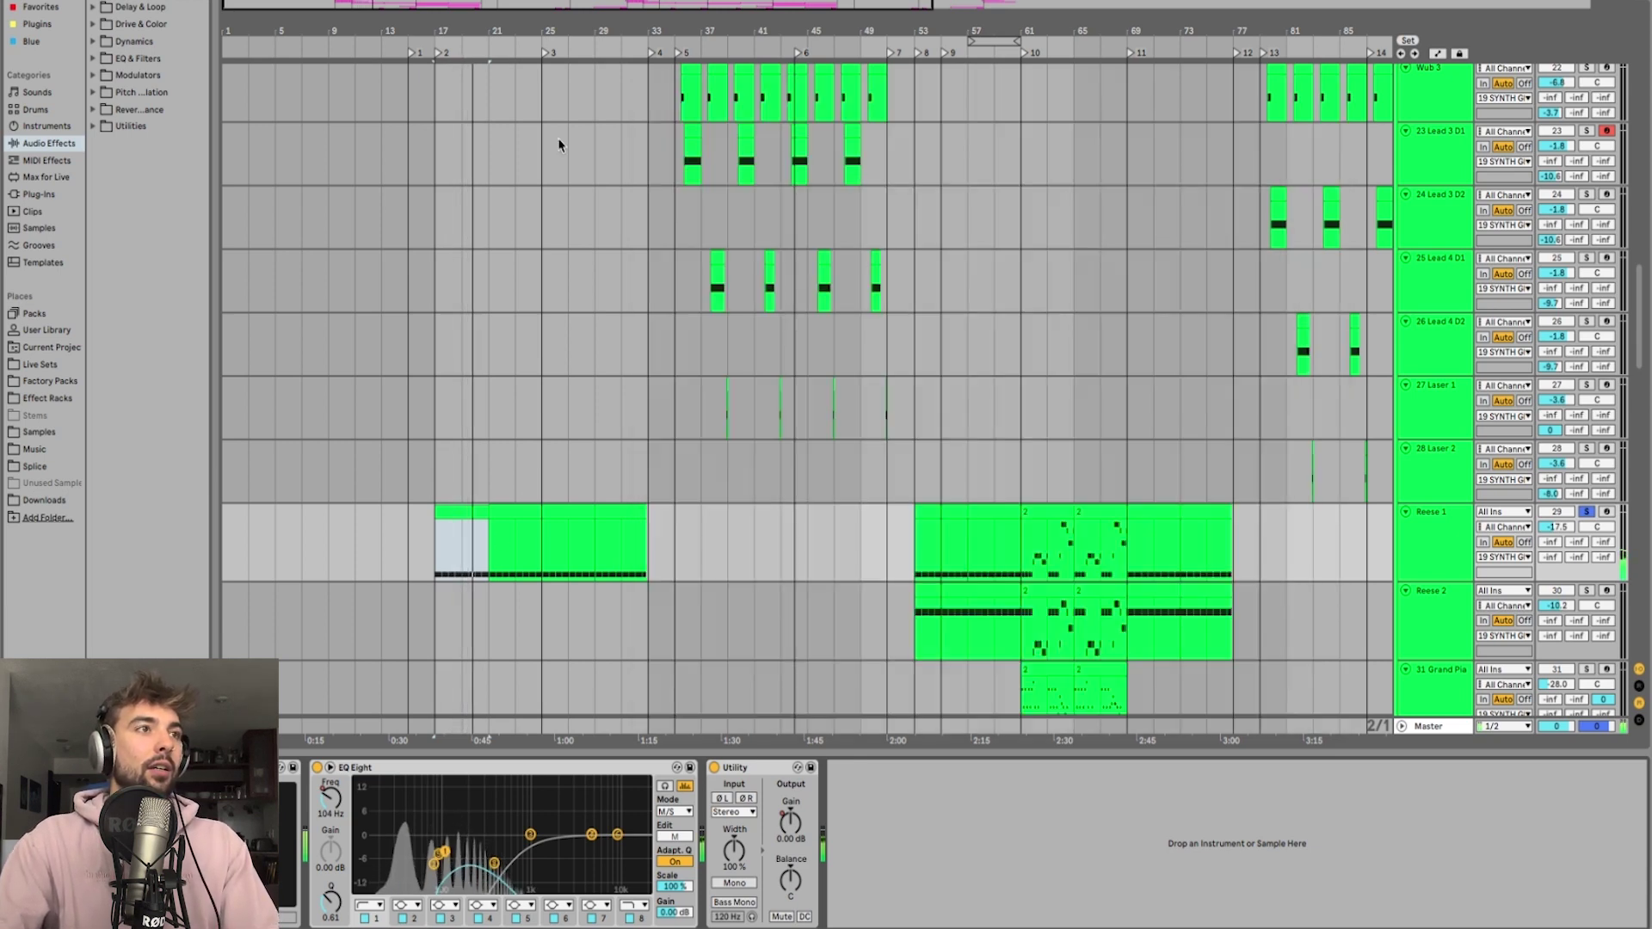
Step: Solo the KSHMR top loop on track 10 and listen to it
scroll(462, 232, down, 3)
scroll(498, 229, up, 6)
scroll(501, 228, up, 10)
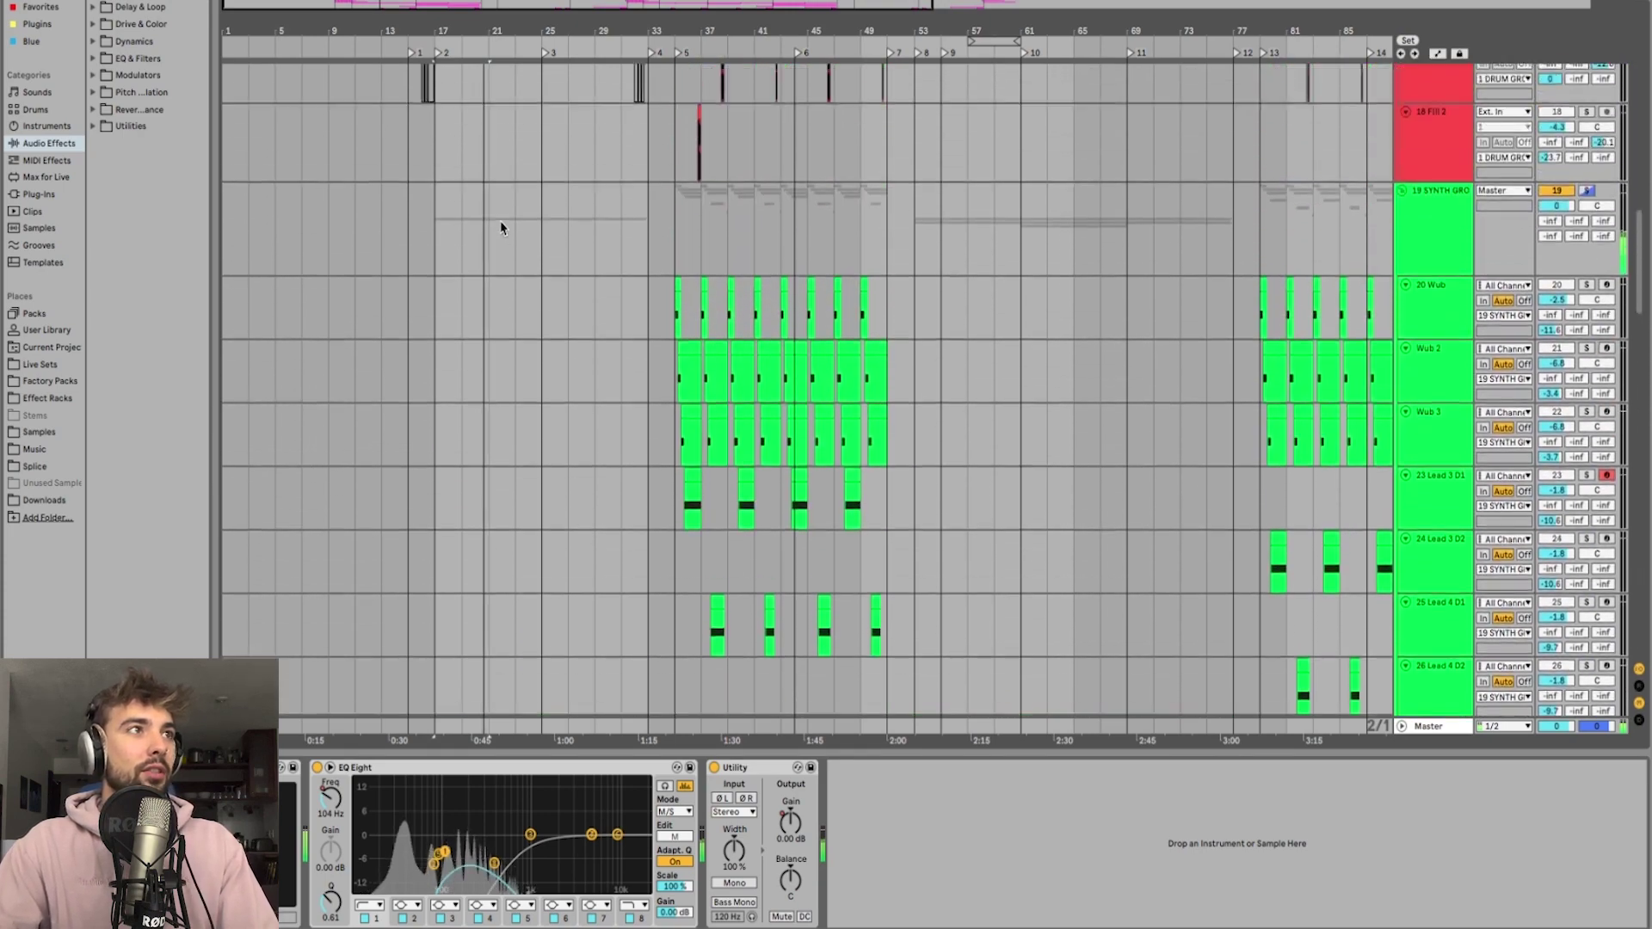
scroll(508, 226, up, 1)
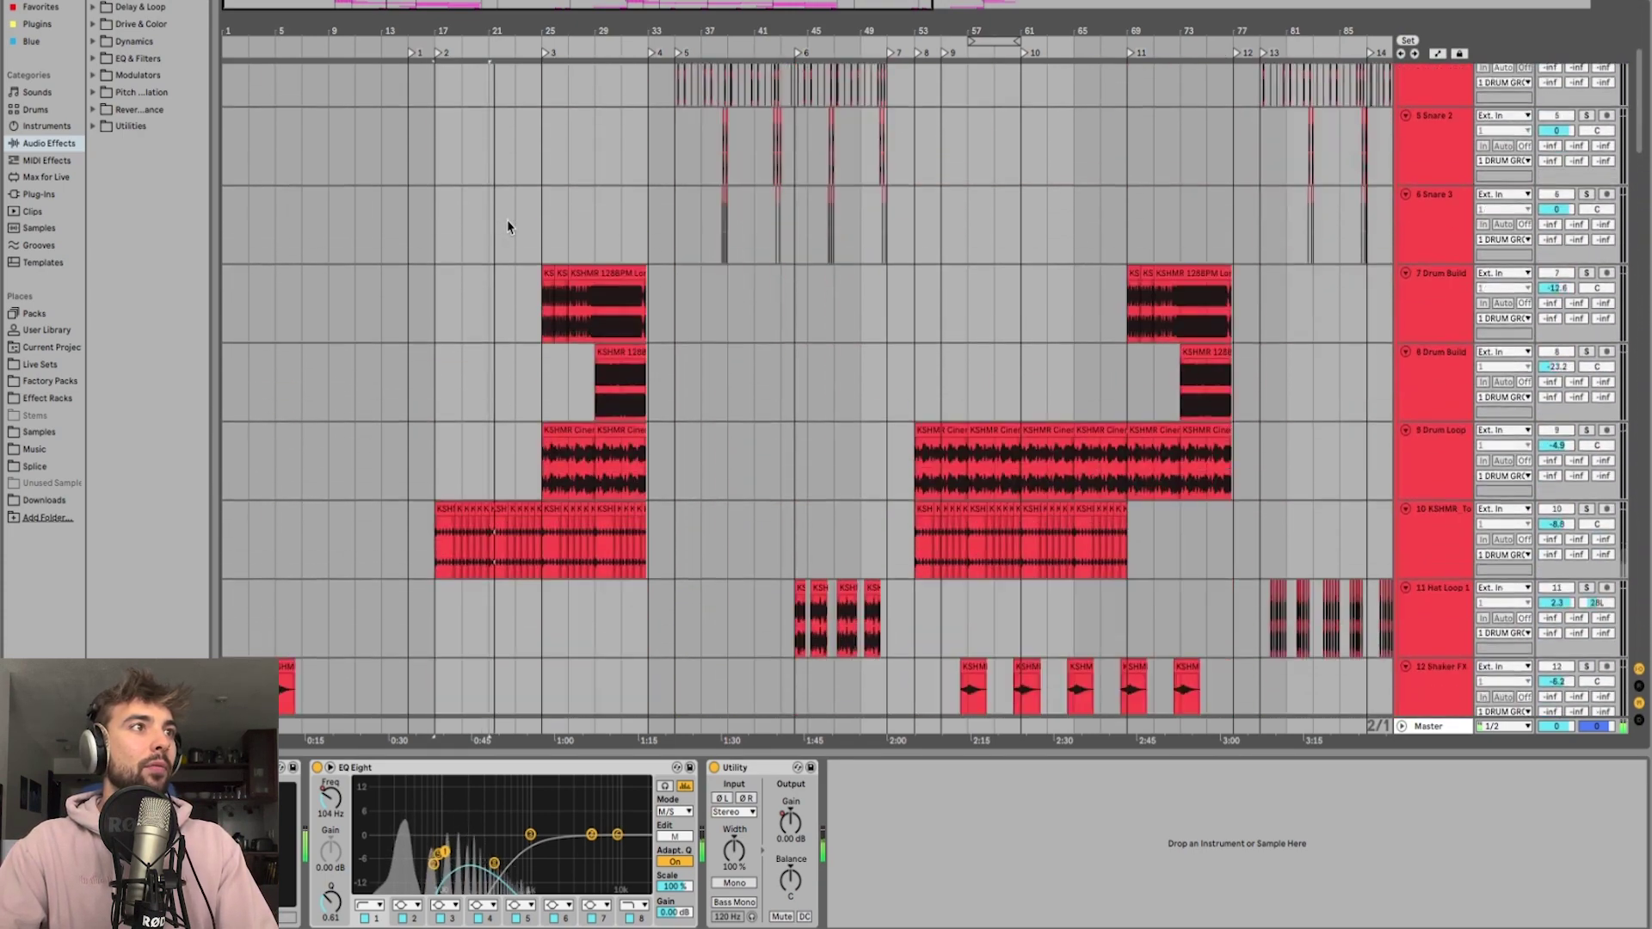
scroll(508, 227, down, 3)
click(1154, 231)
scroll(734, 240, up, 7)
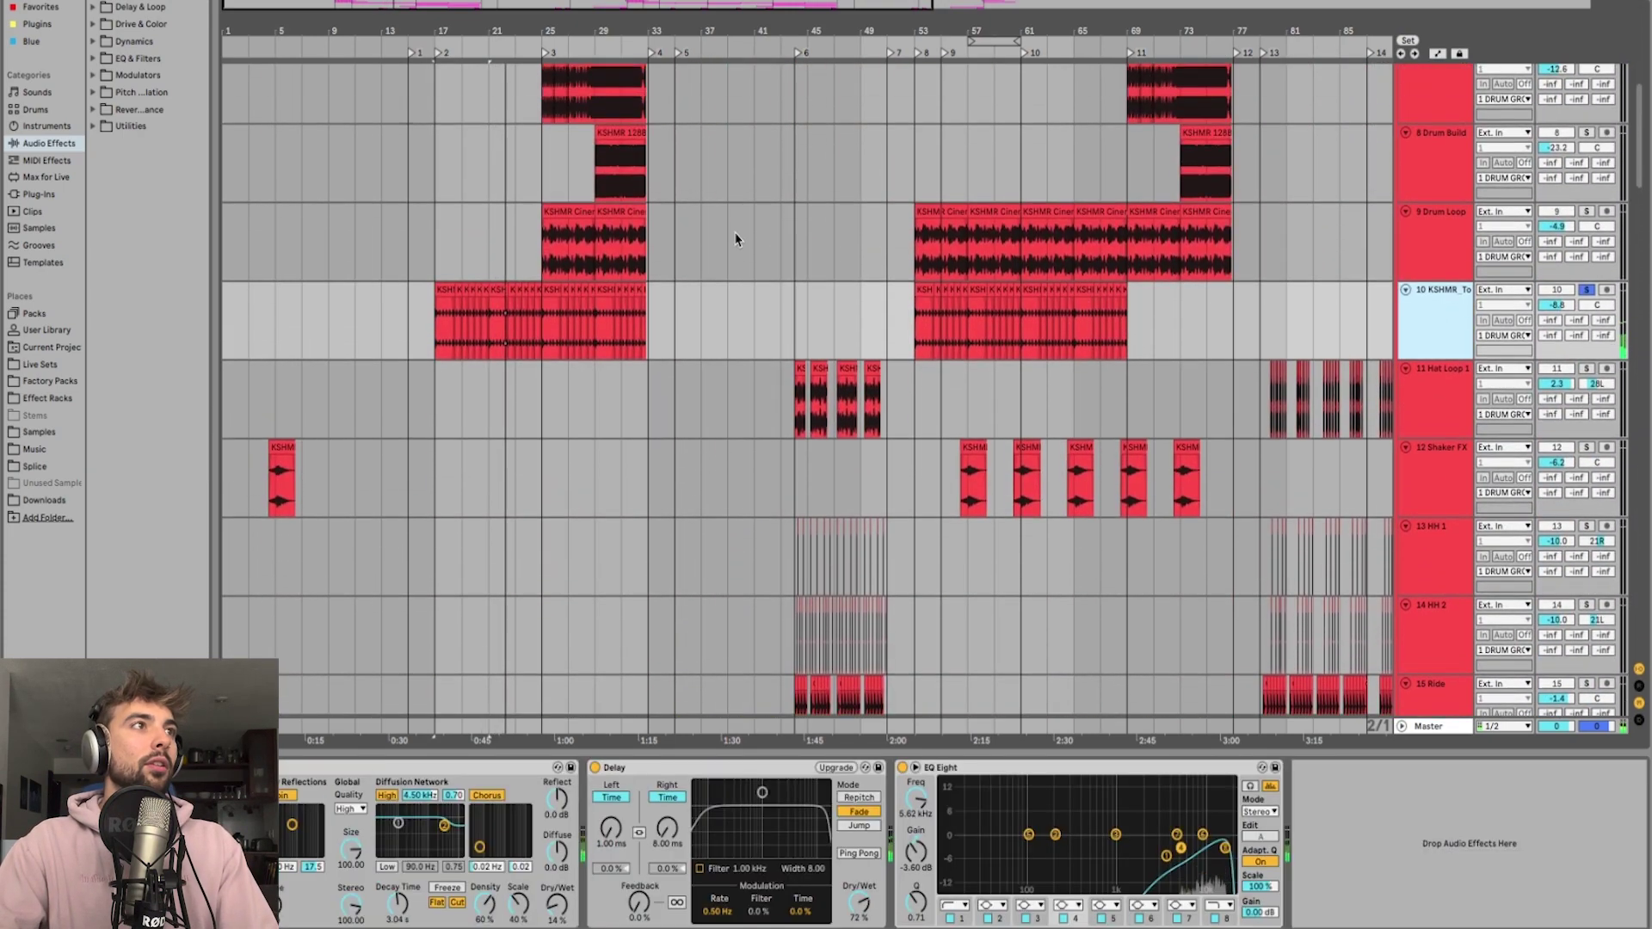
scroll(612, 269, up, 1)
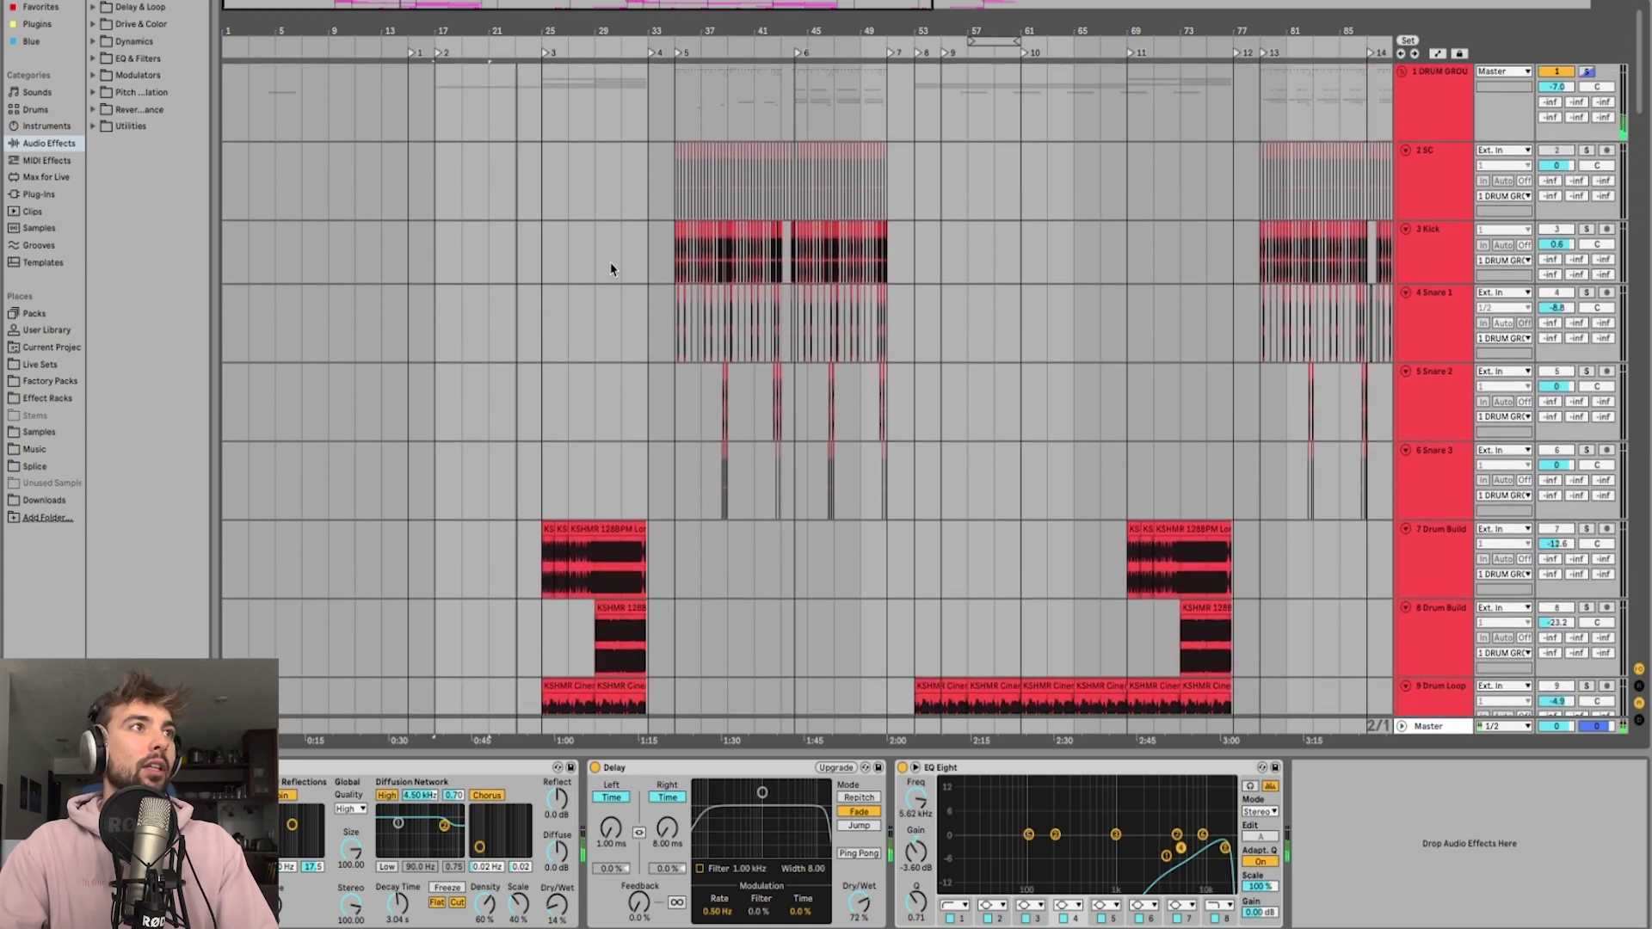
Step: Solo the Hans Zimmer Horn track, play its first clip at bar 17 and open the clip's settings
scroll(612, 269, down, 6)
scroll(612, 270, down, 20)
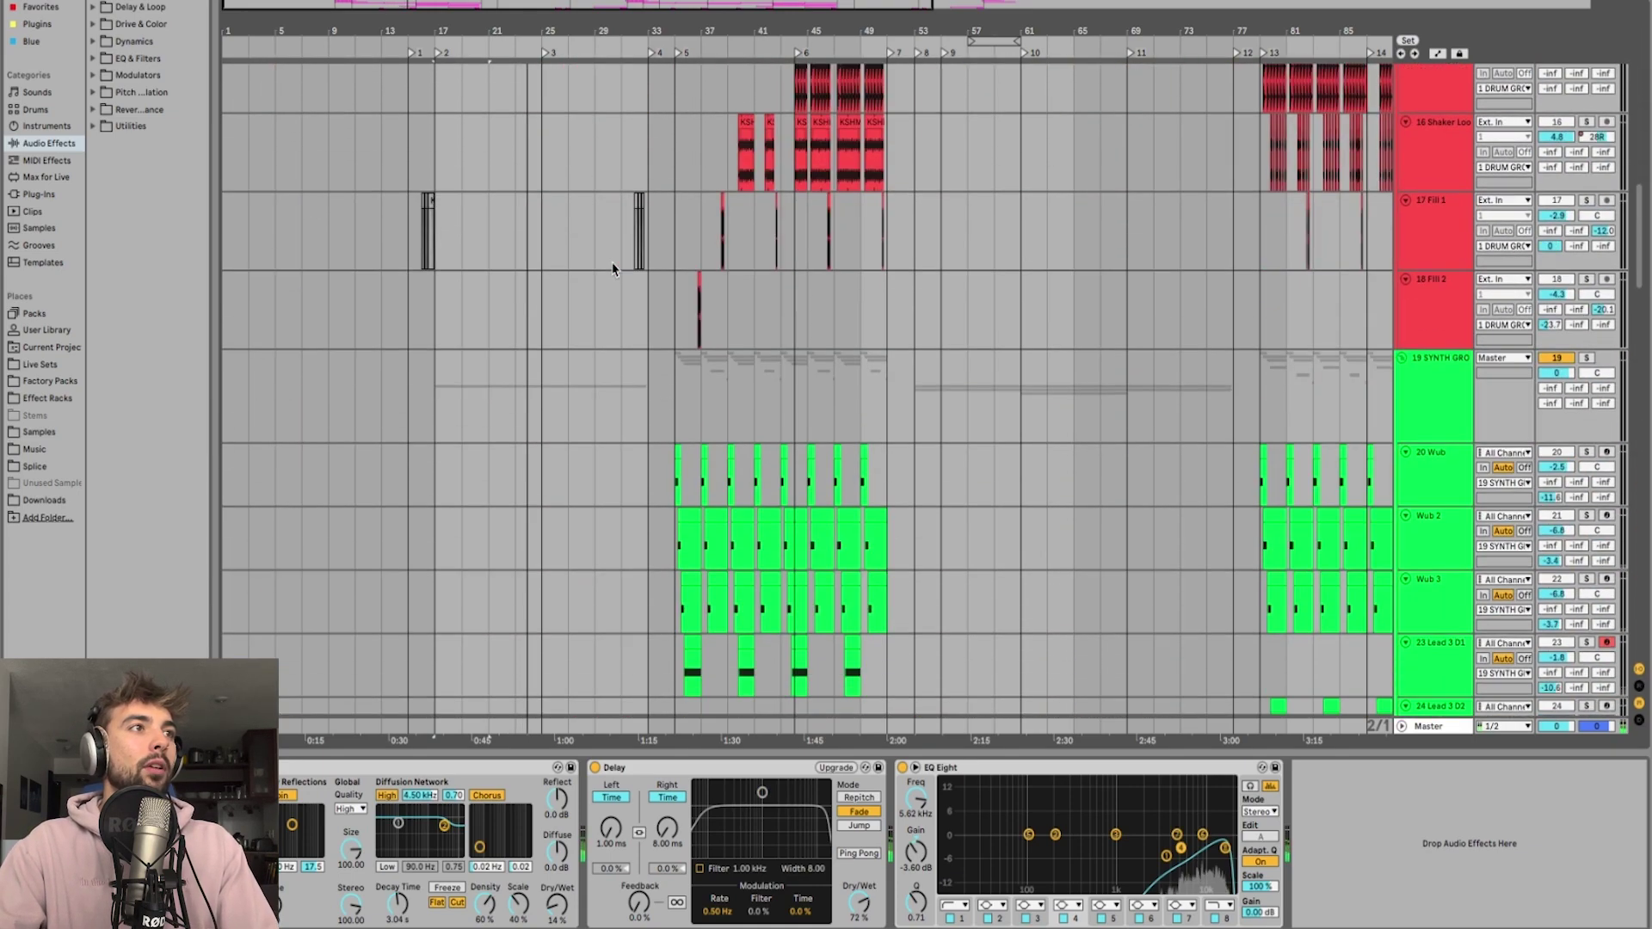
scroll(611, 269, down, 7)
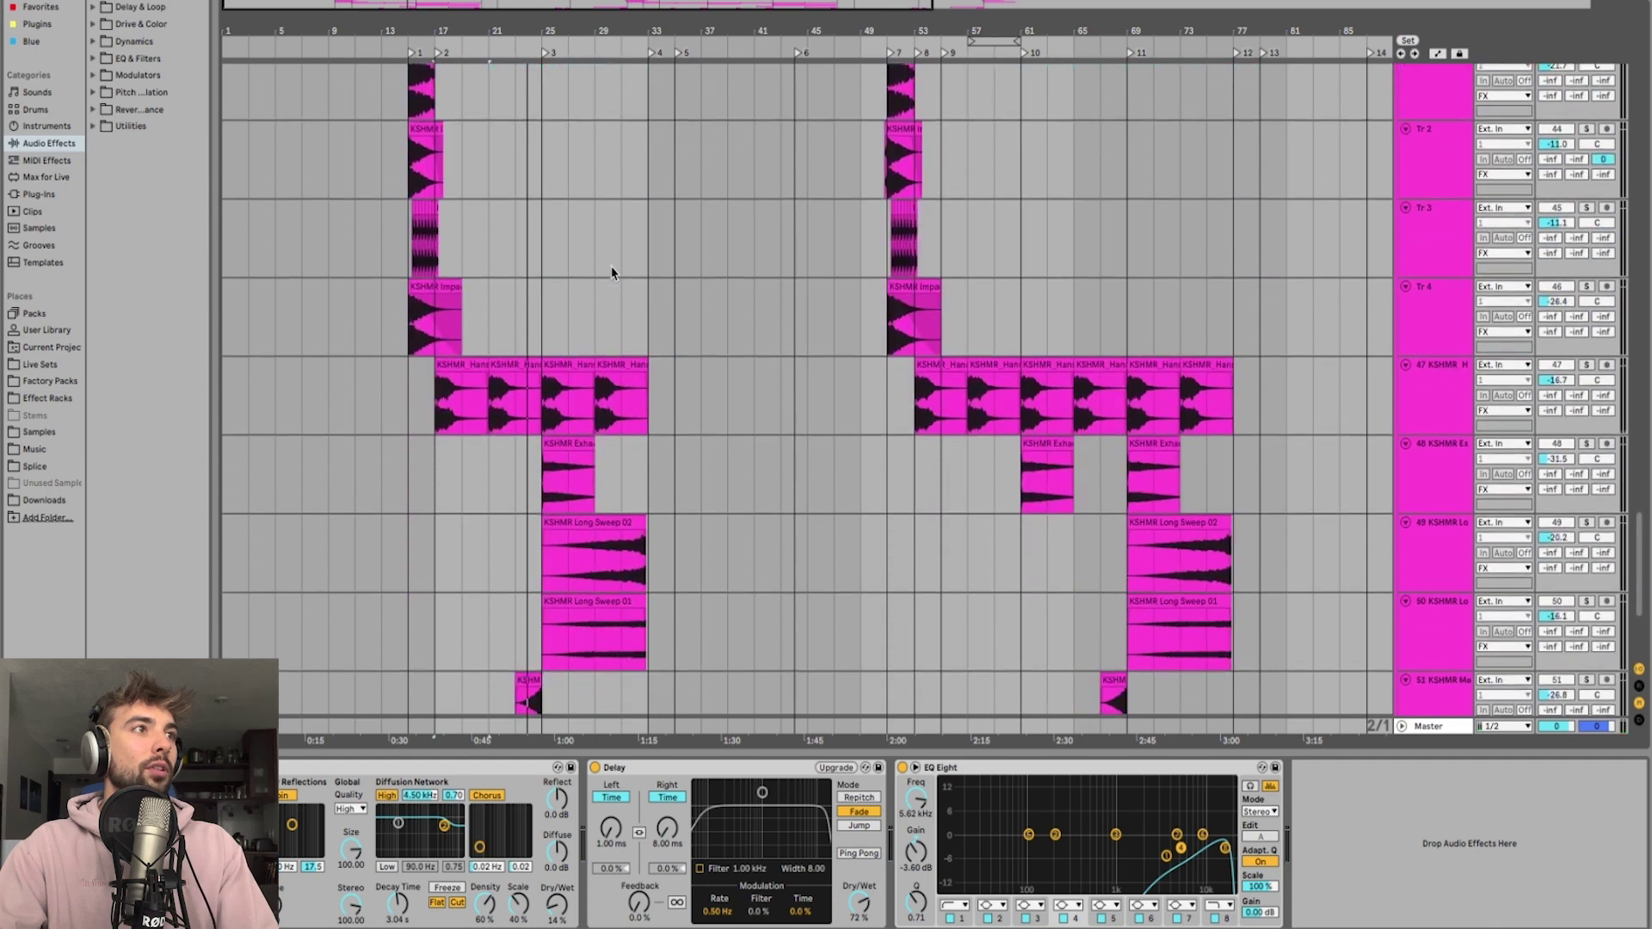
click(478, 297)
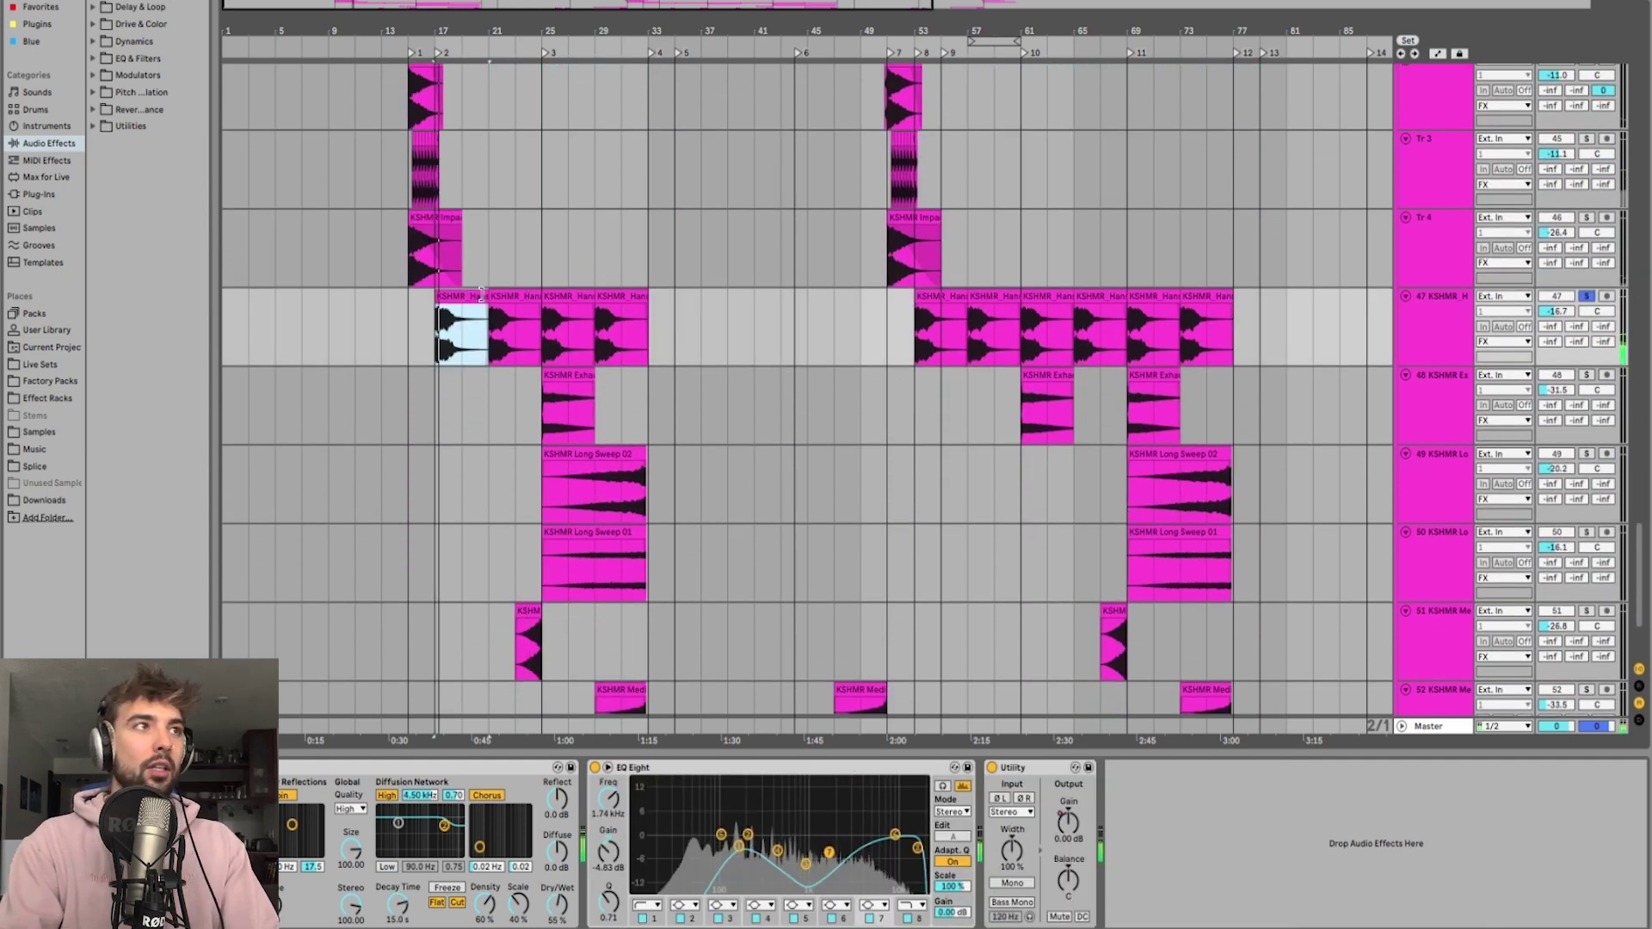
scroll(480, 296, up, 5)
double_click(484, 295)
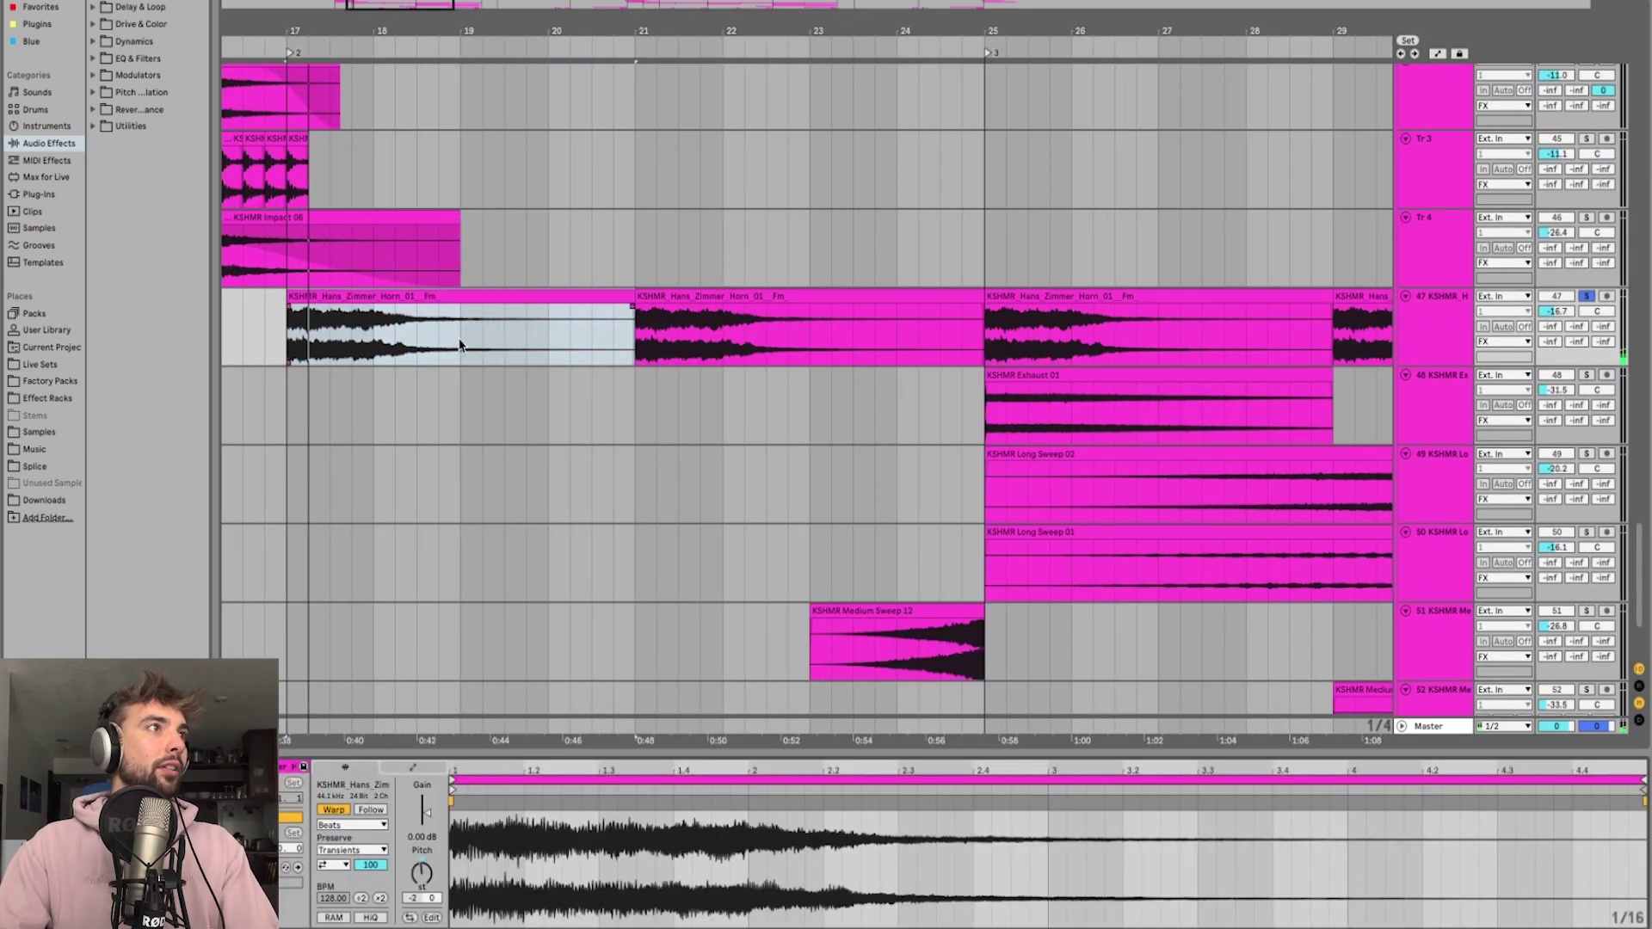
scroll(824, 284, down, 2)
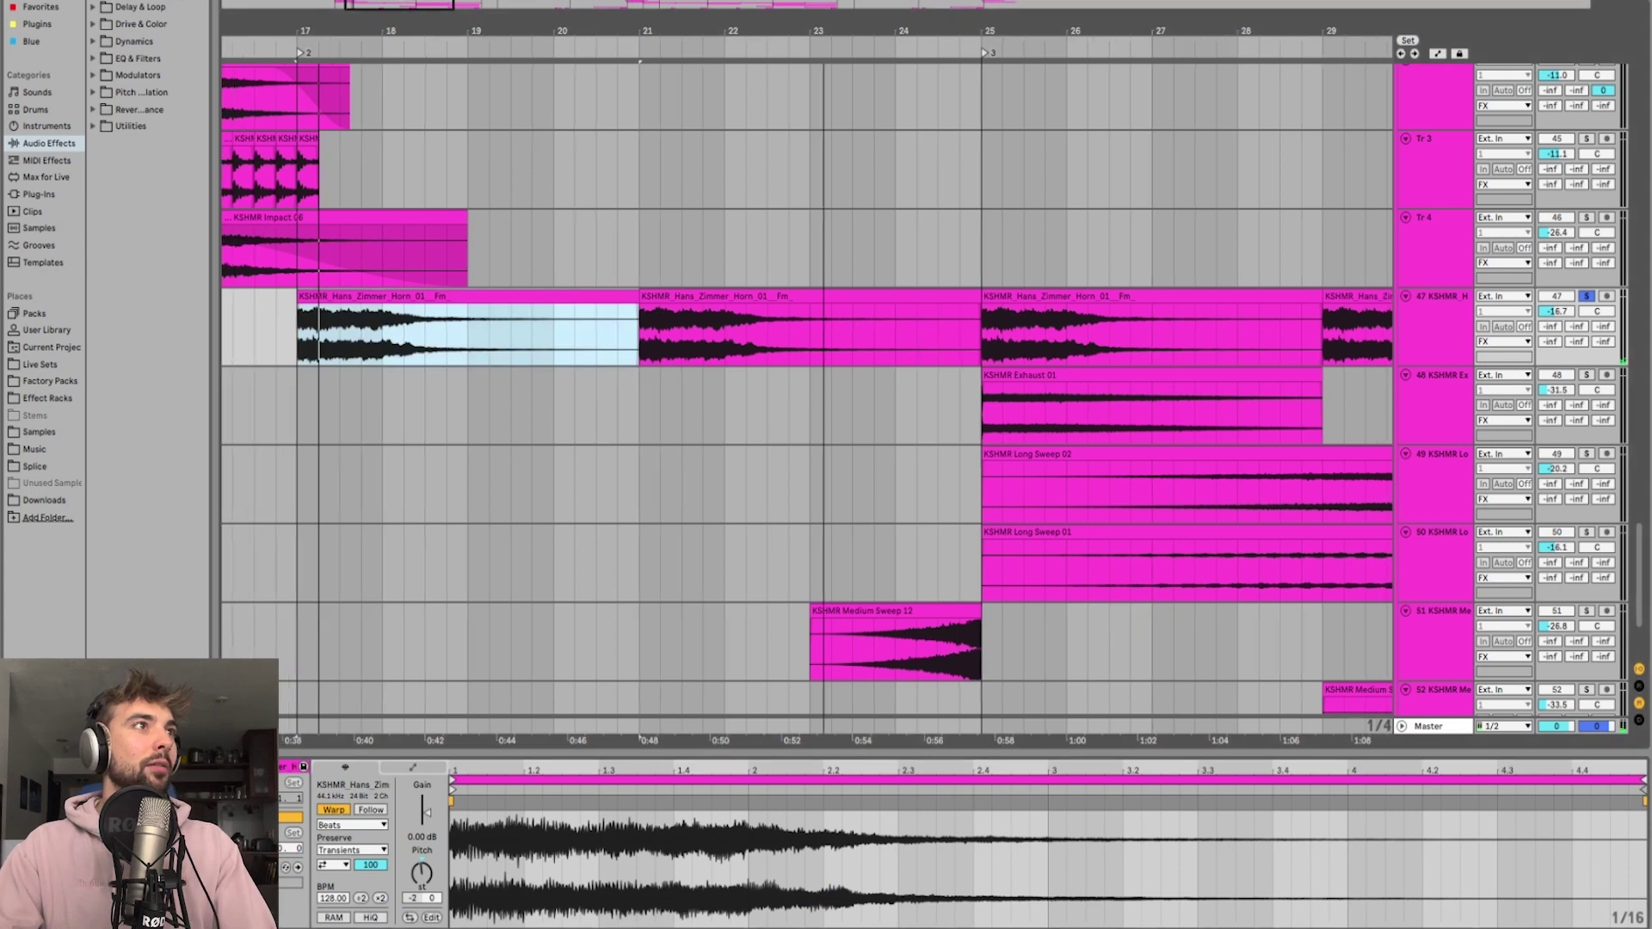
drag(417, 7, 418, 2)
scroll(904, 387, down, 5)
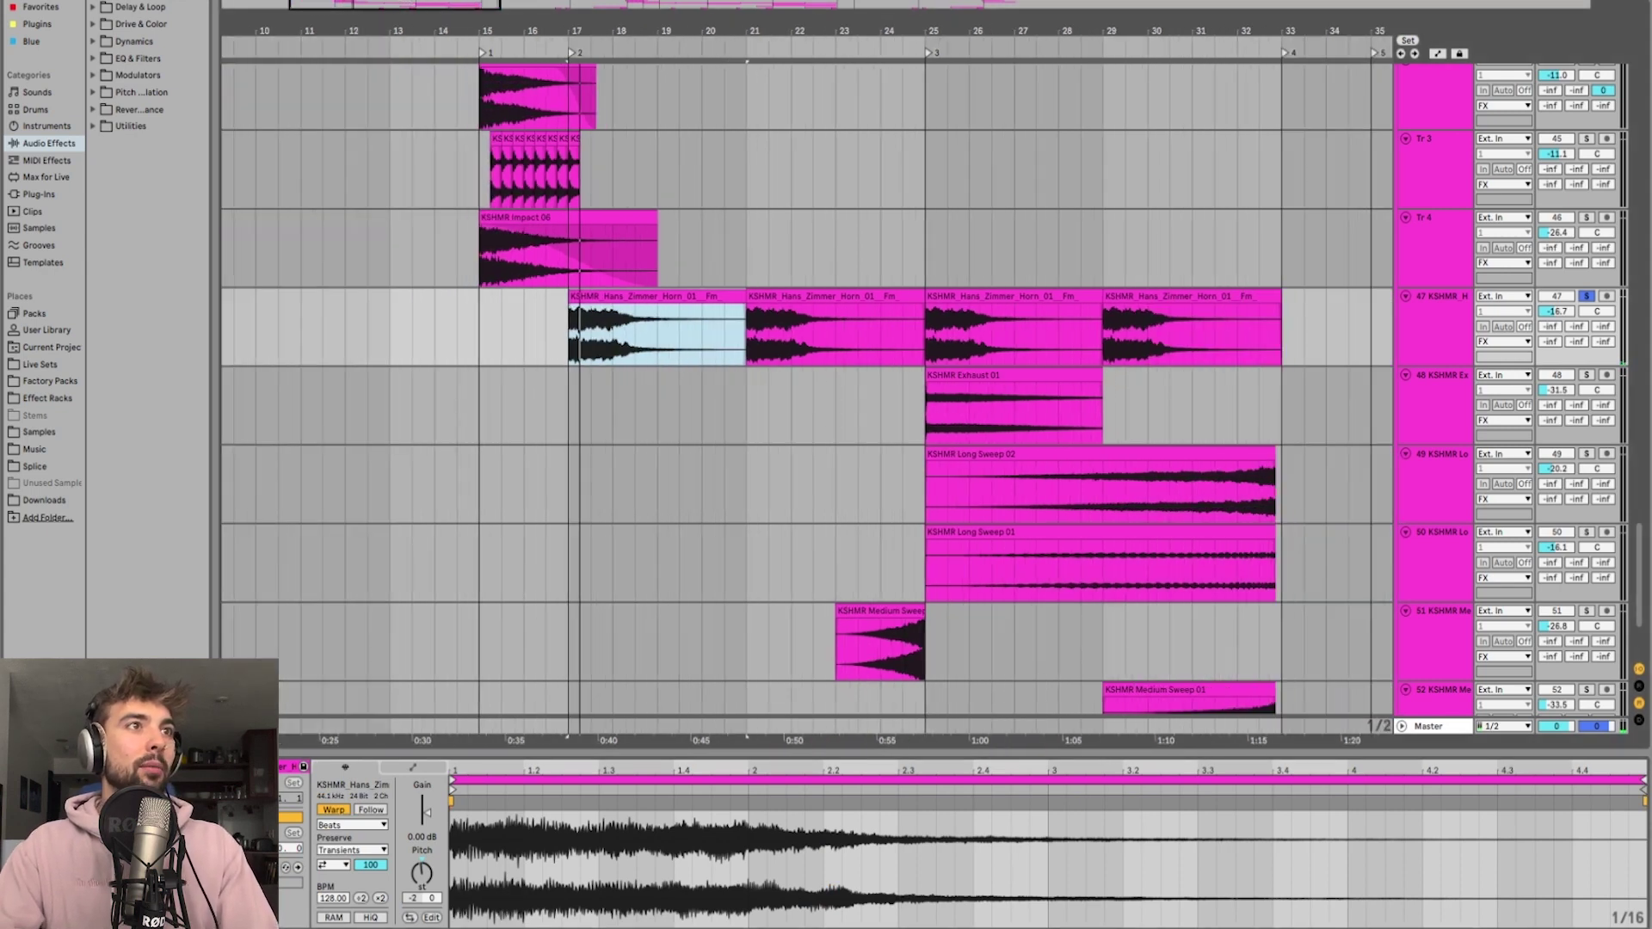
scroll(845, 320, down, 2)
scroll(845, 320, up, 10)
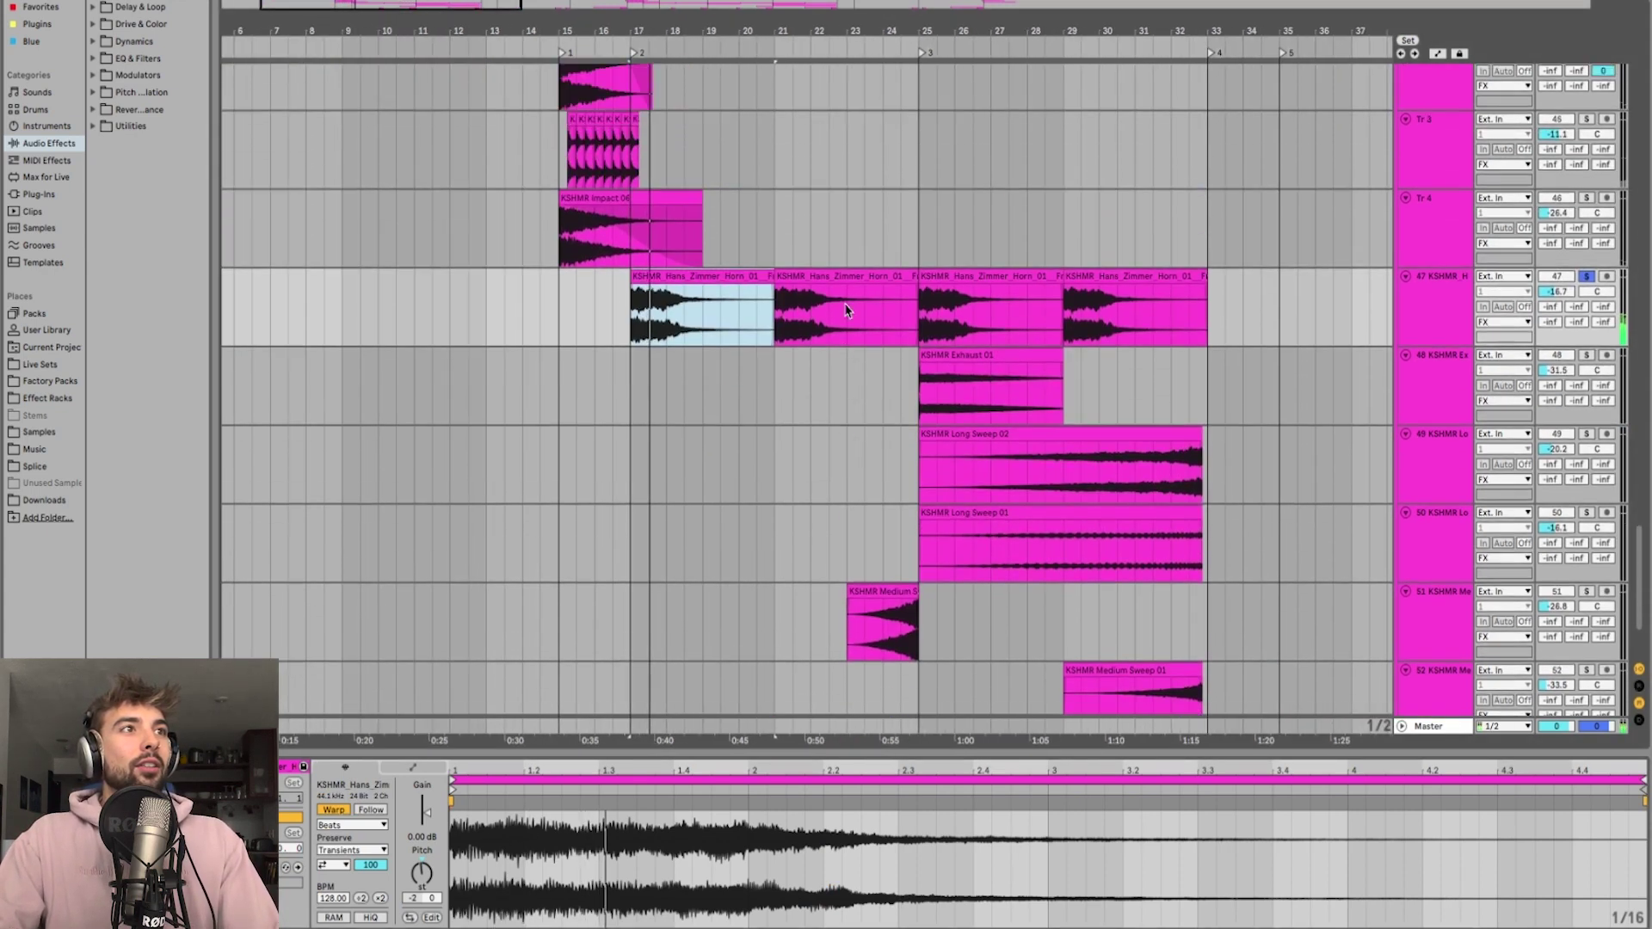
Step: Examine the Reese, drum loop, vocal and breath layers of the section starting at bar 17
scroll(826, 327, up, 5)
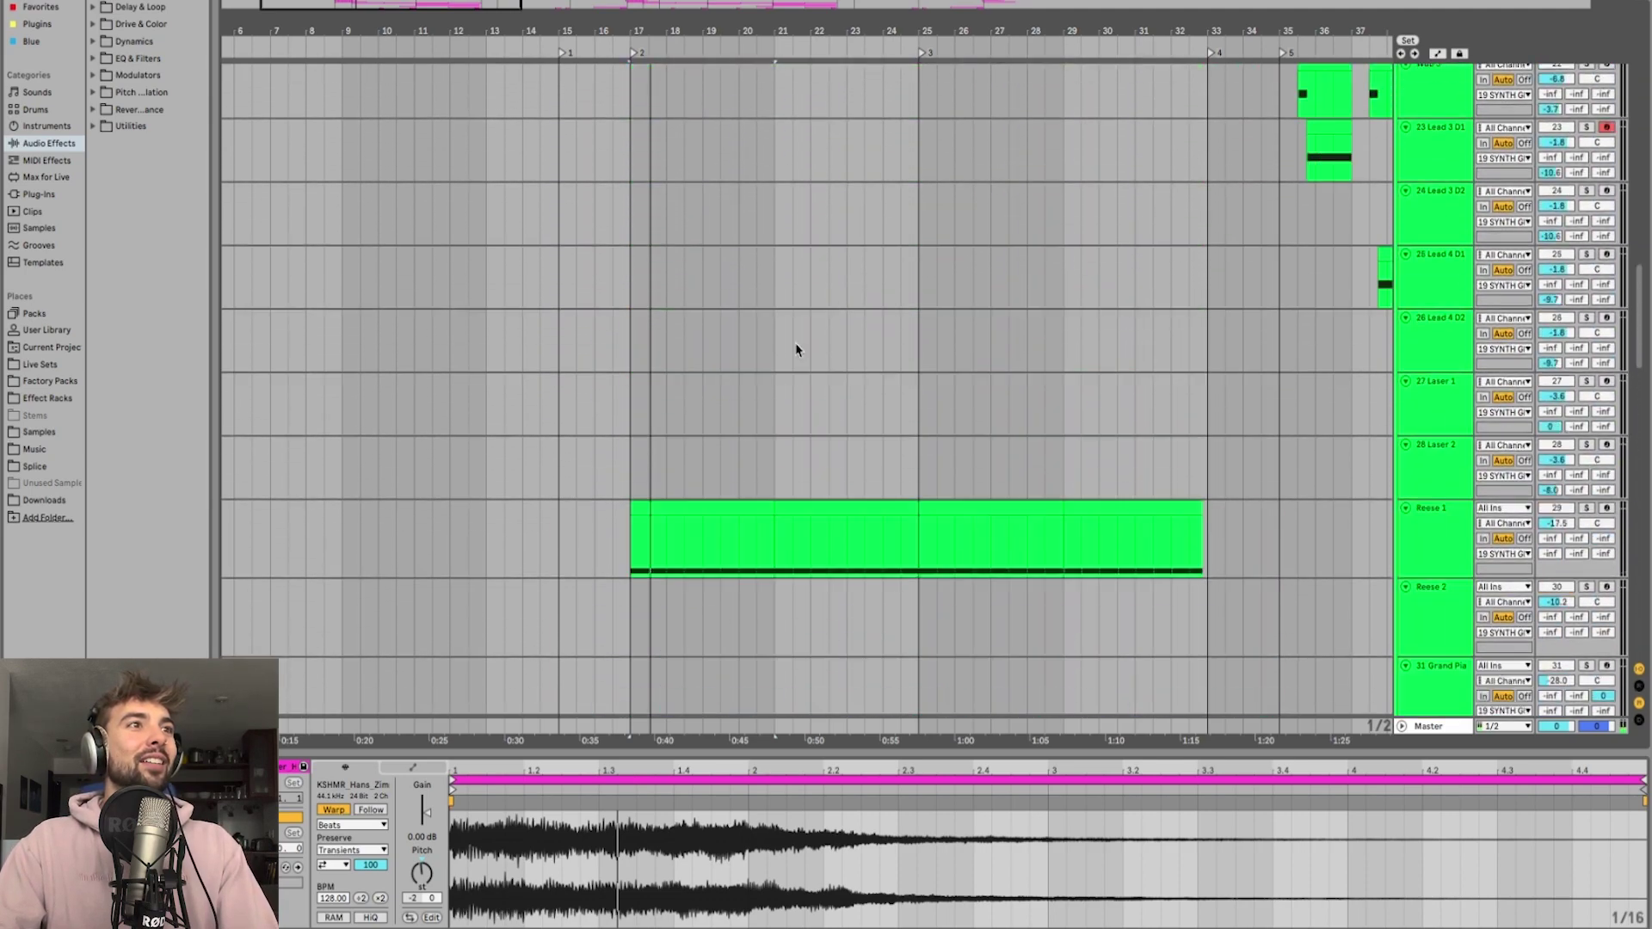
click(723, 521)
scroll(704, 456, up, 15)
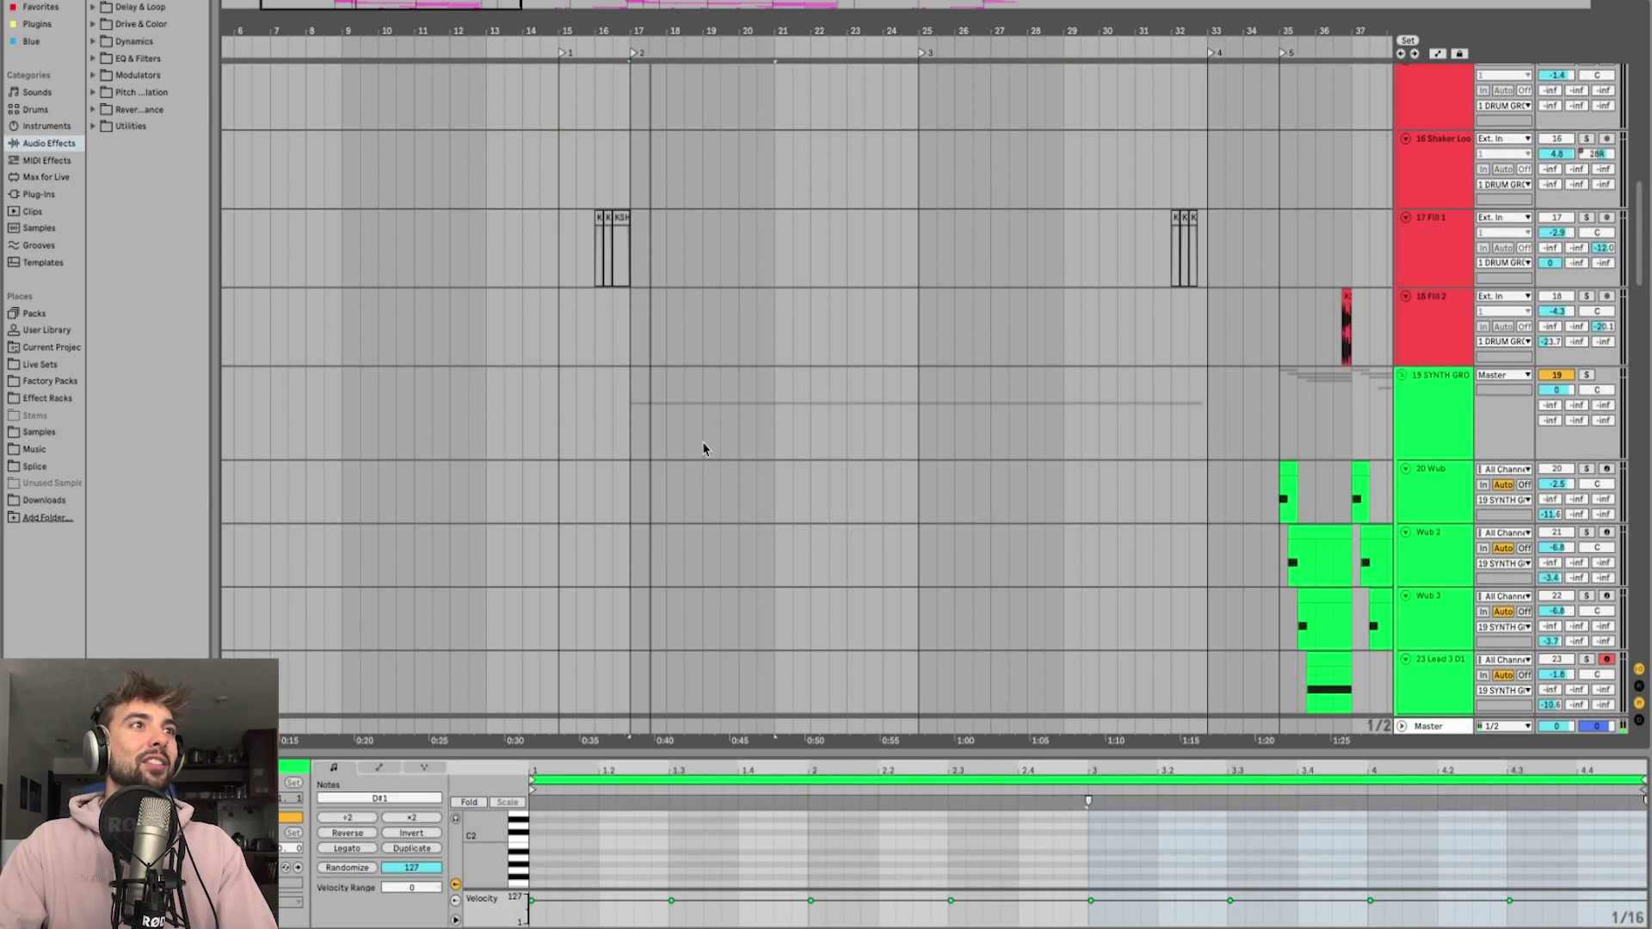
scroll(714, 387, down, 1)
scroll(680, 522, down, 20)
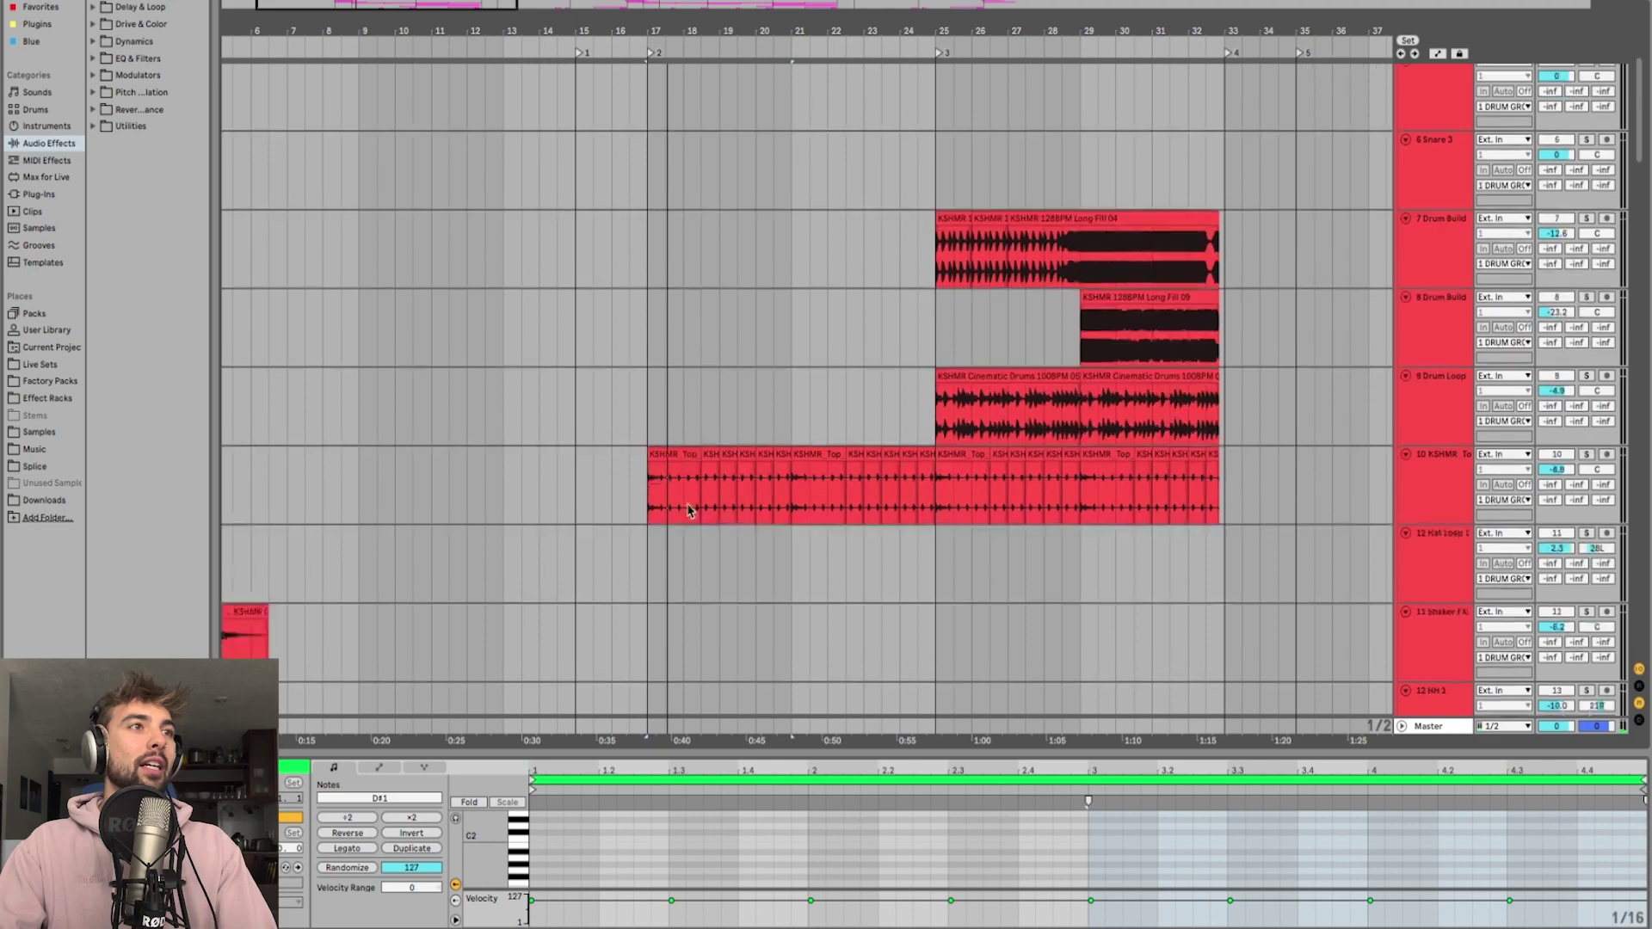
scroll(720, 226, up, 6)
scroll(720, 234, up, 8)
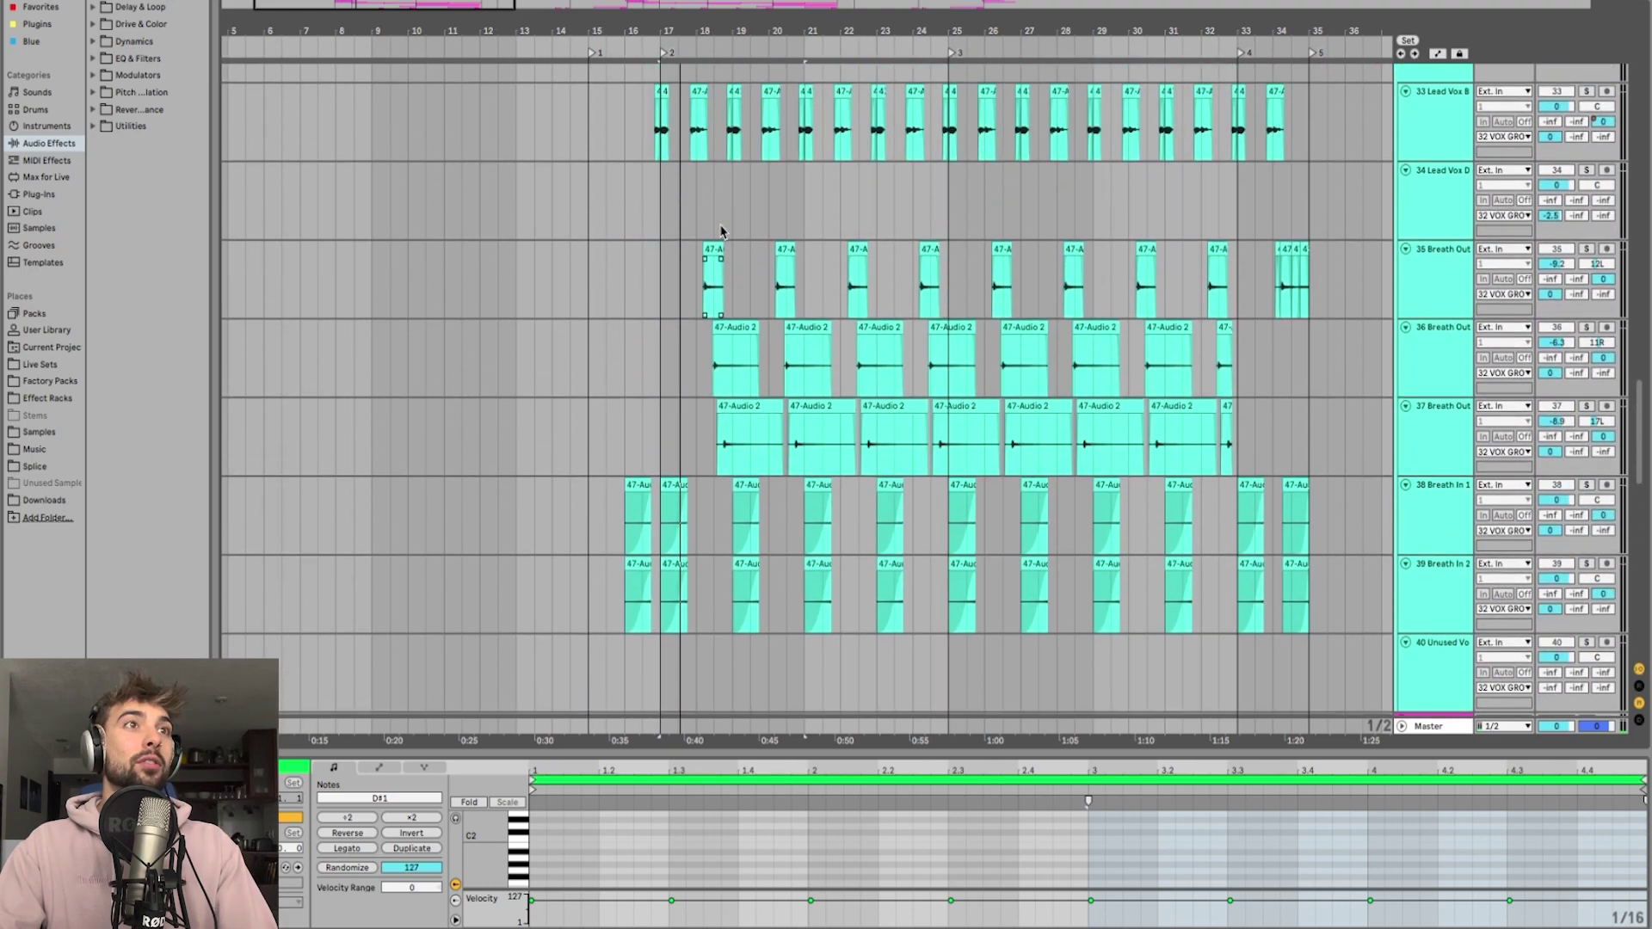
scroll(703, 431, down, 5)
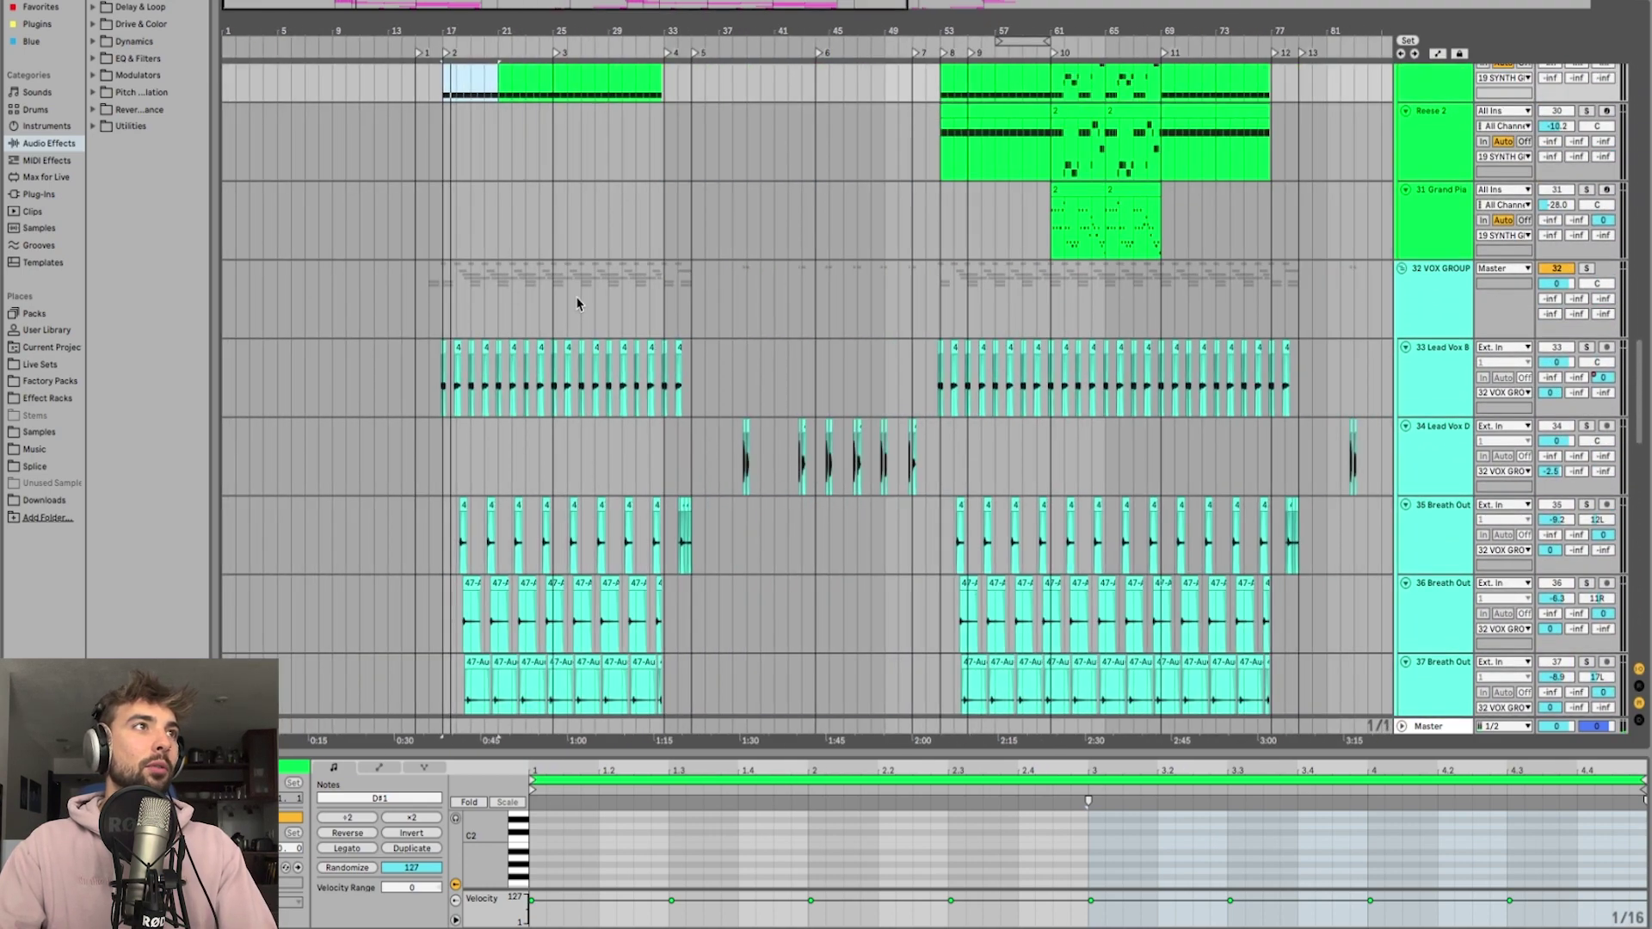
Step: Play the full arrangement from bar 25 and look through its drum, synth and vocal tracks
click(552, 145)
scroll(553, 142, up, 15)
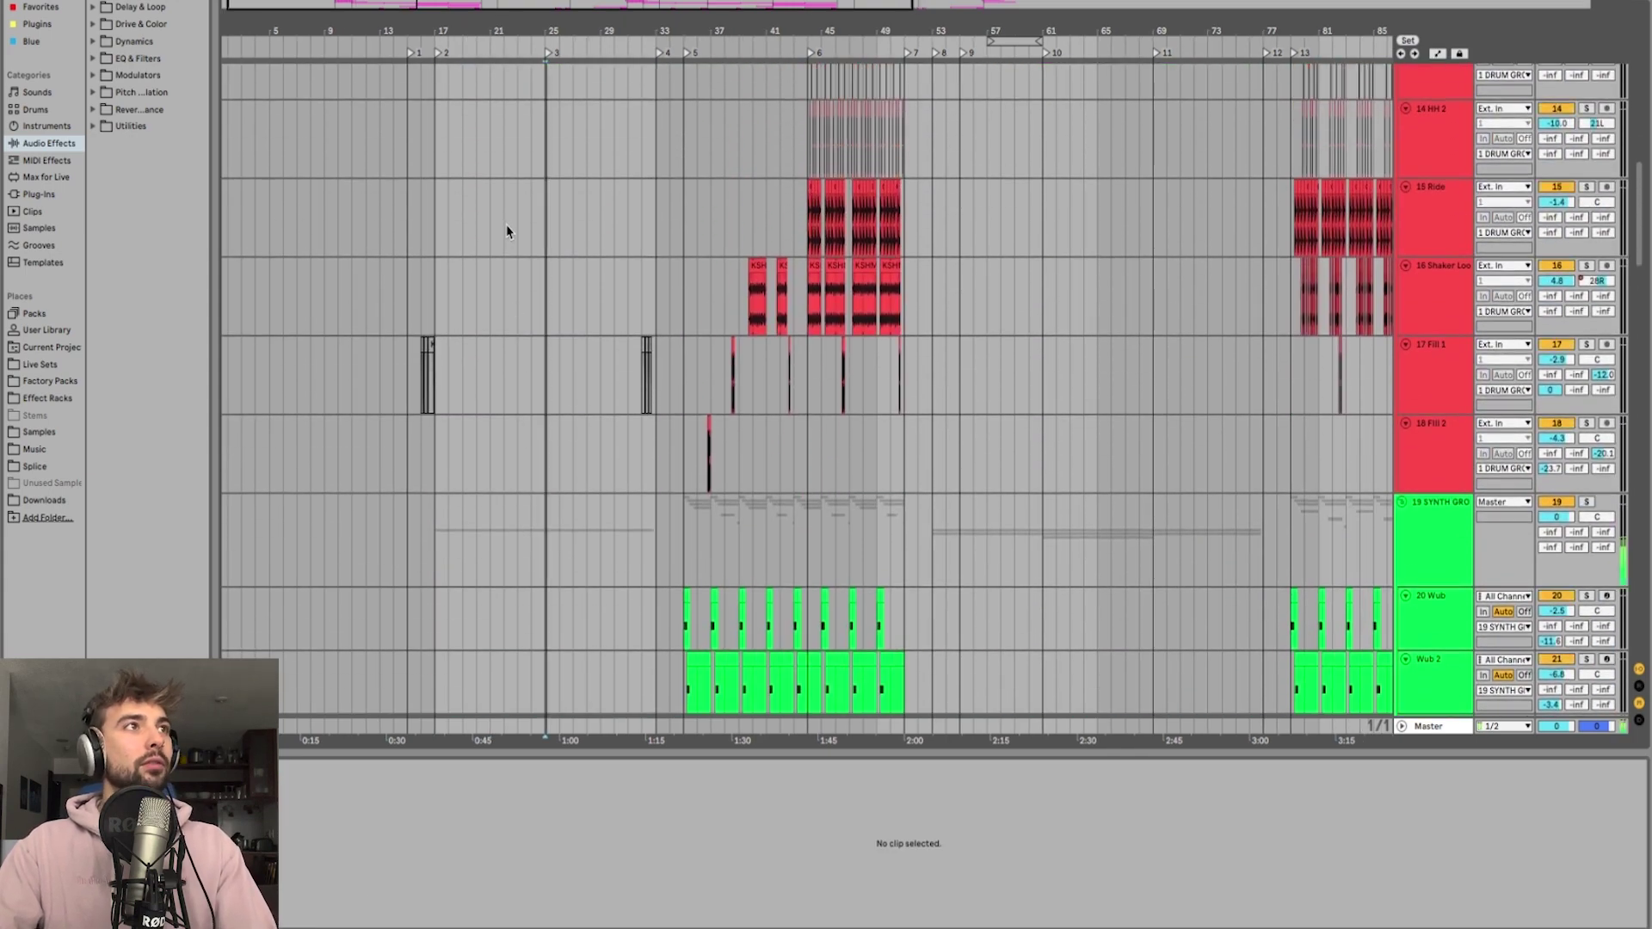
scroll(508, 229, up, 6)
scroll(550, 222, down, 20)
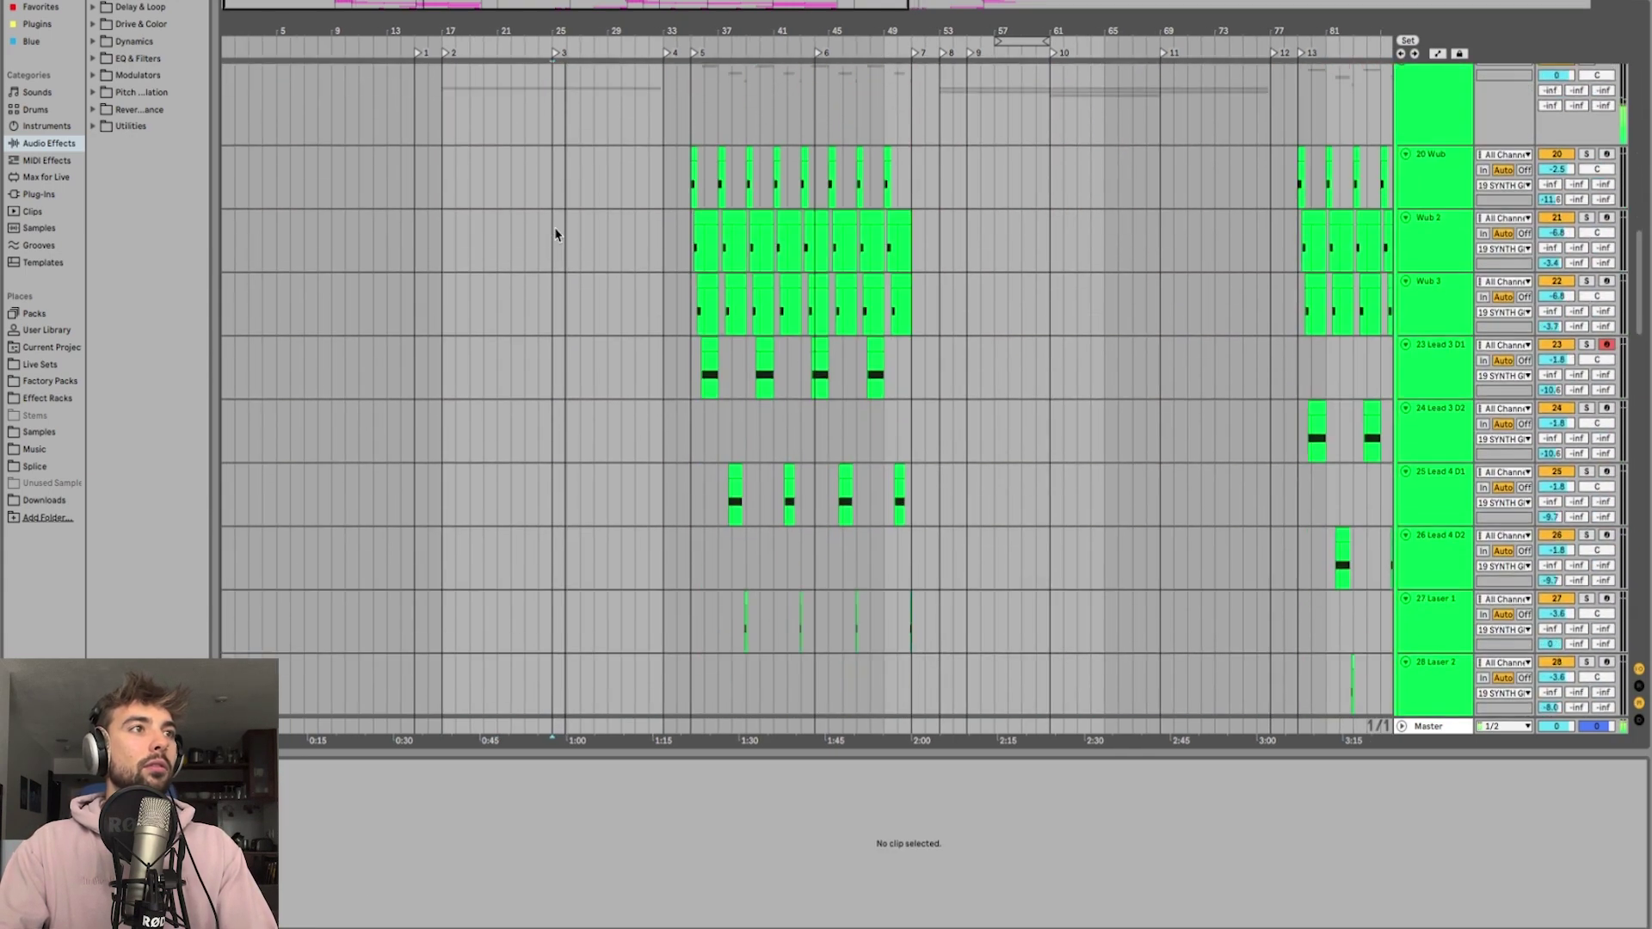
scroll(559, 232, down, 16)
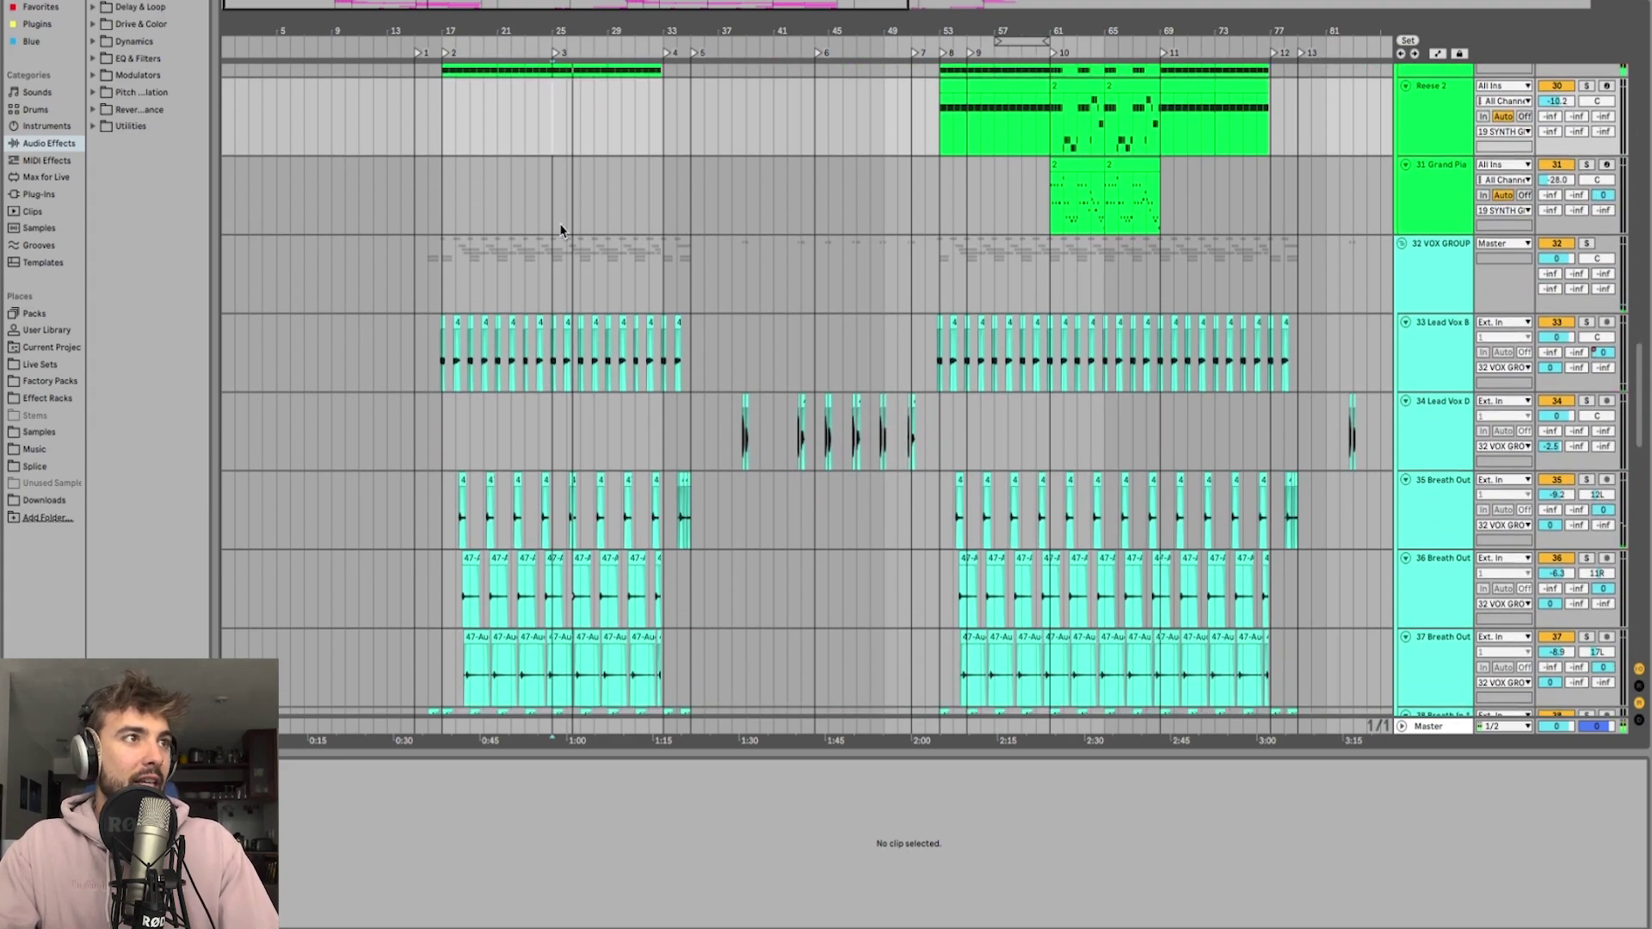
Step: Audition the KSHMR Exhaust 01, Long Sweep 02 and Long Sweep 01 clips in turn, each with its track soloed
click(575, 245)
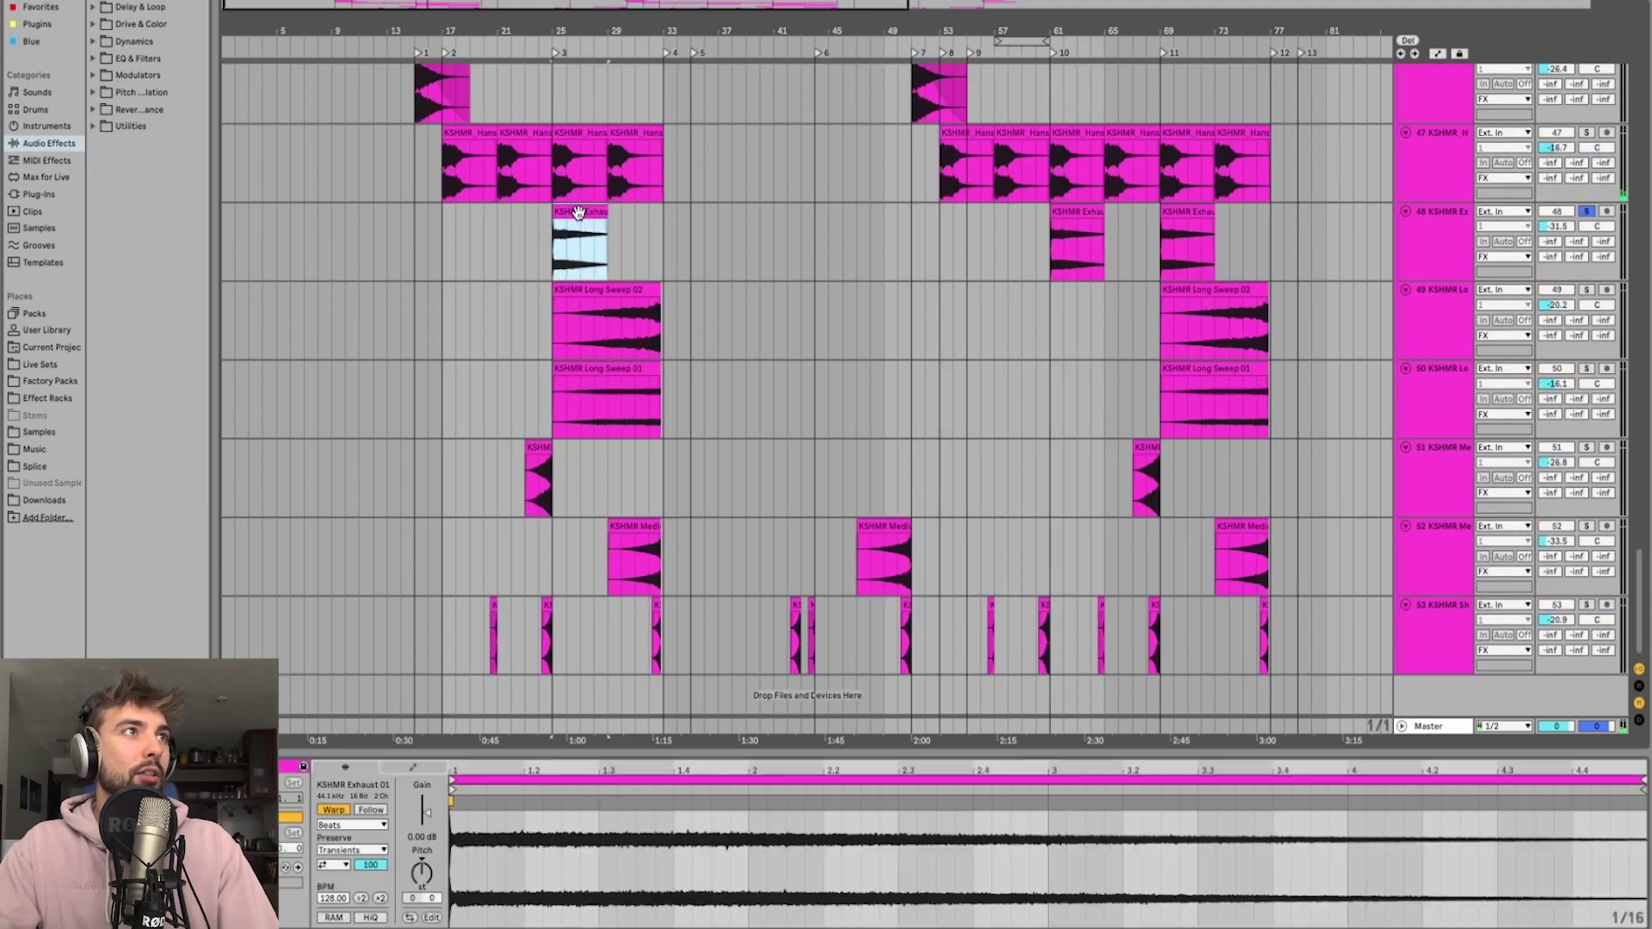
click(572, 313)
click(616, 383)
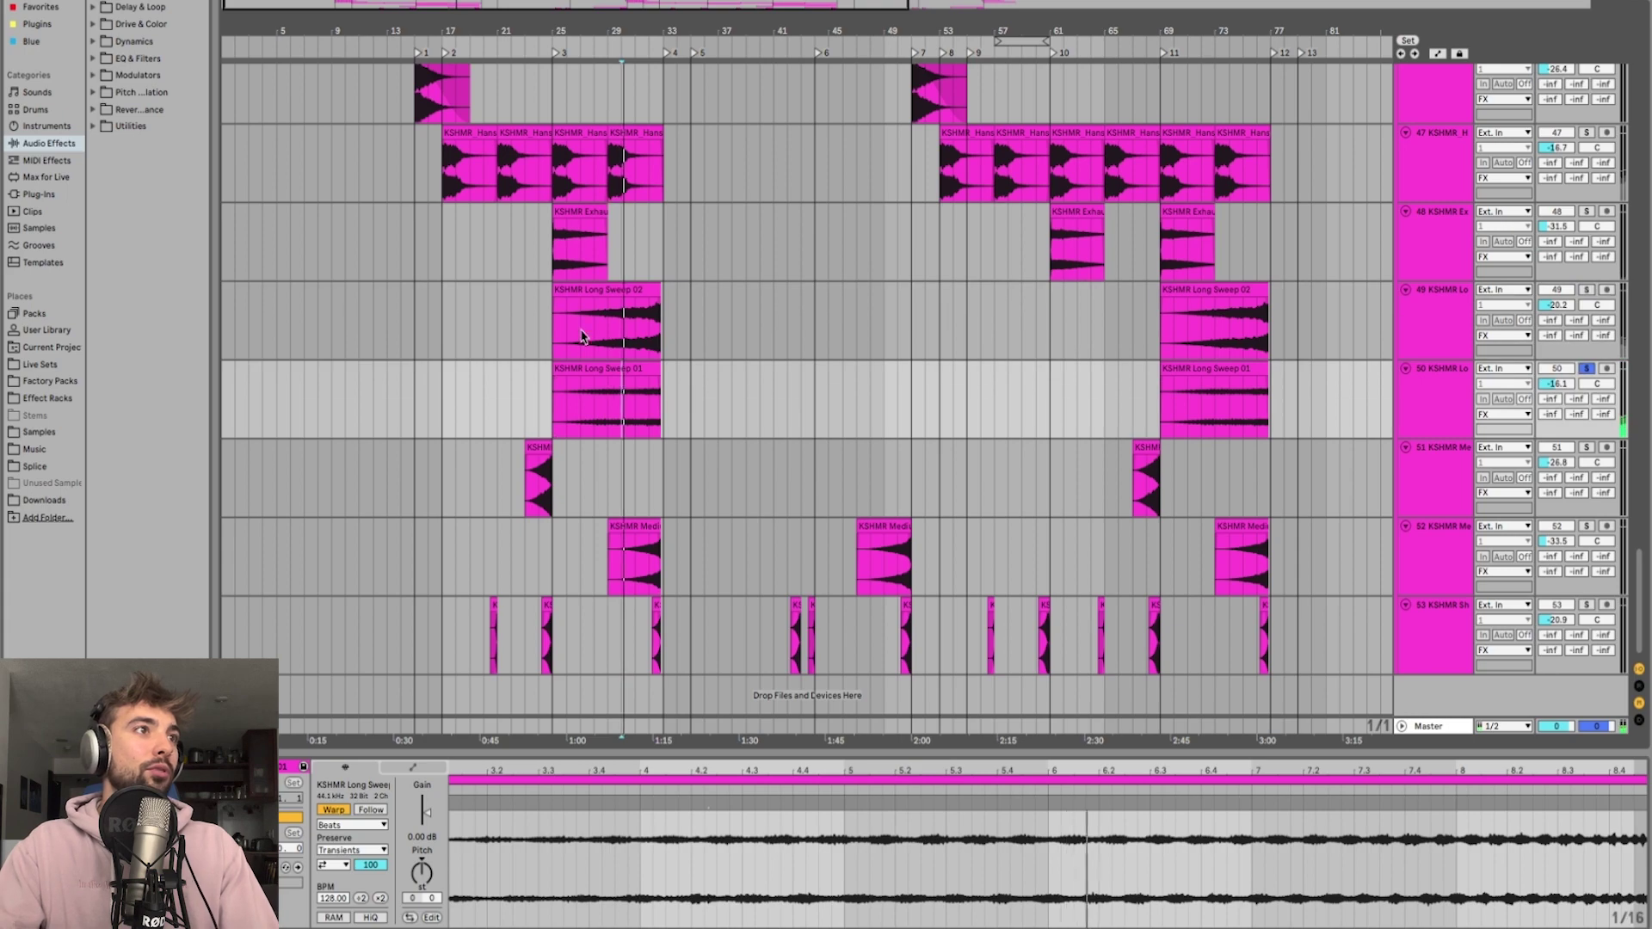
scroll(580, 337, up, 16)
scroll(580, 342, up, 16)
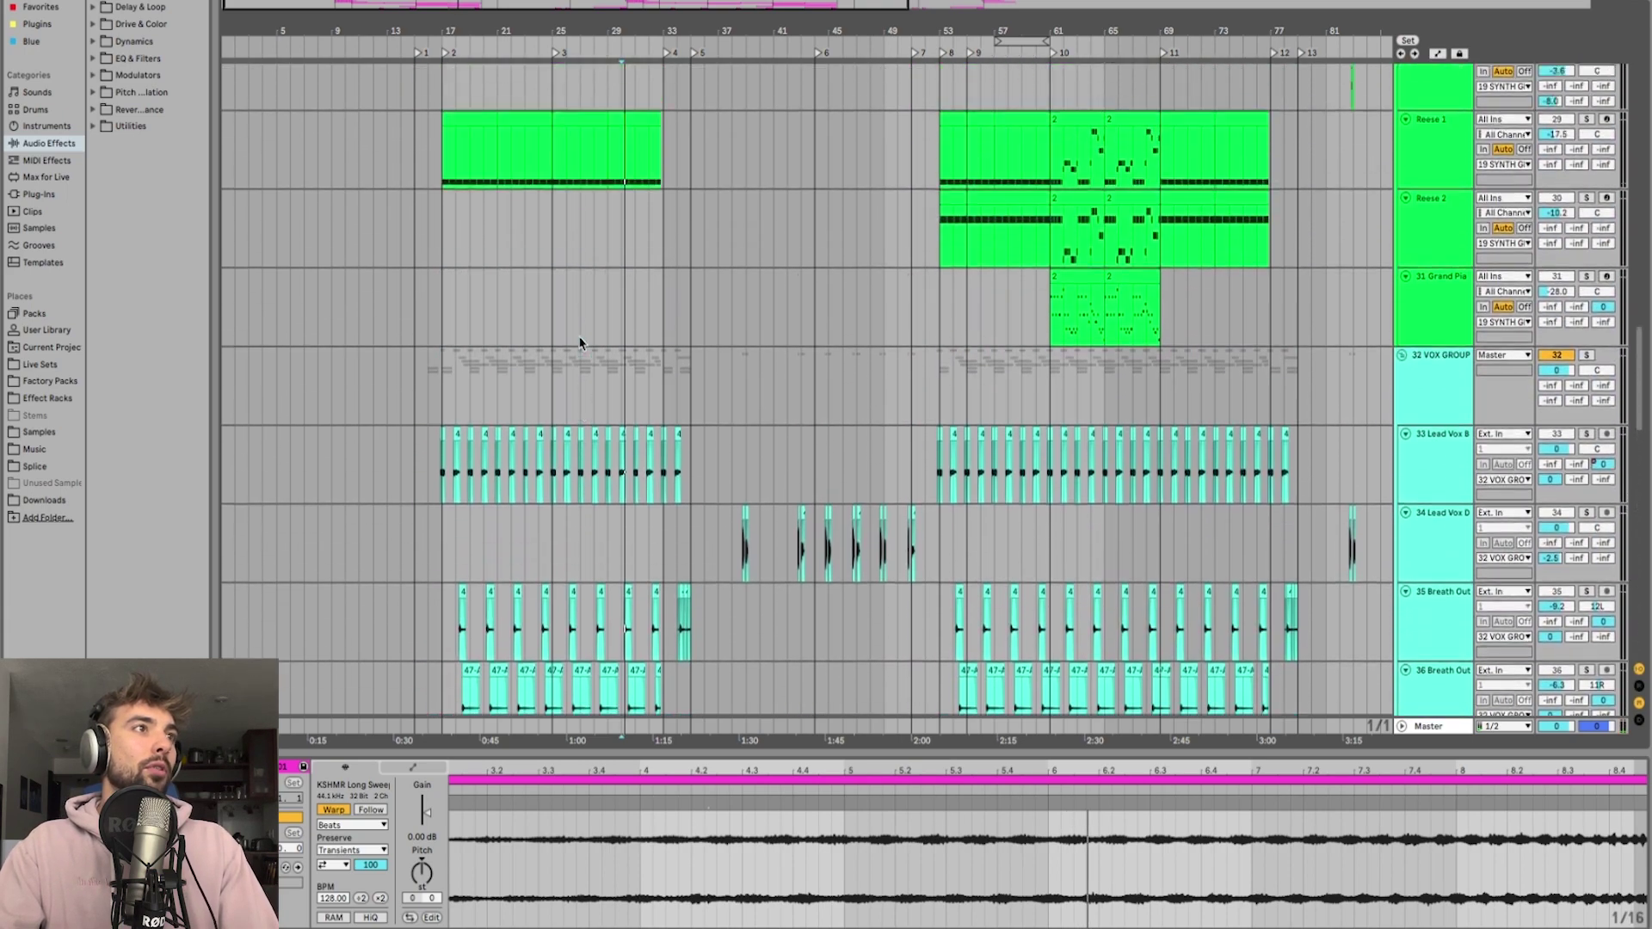
Step: Solo the Drum Loop track and play its first KSHMR Cinematic Drums clip from bar 25
scroll(583, 386, up, 15)
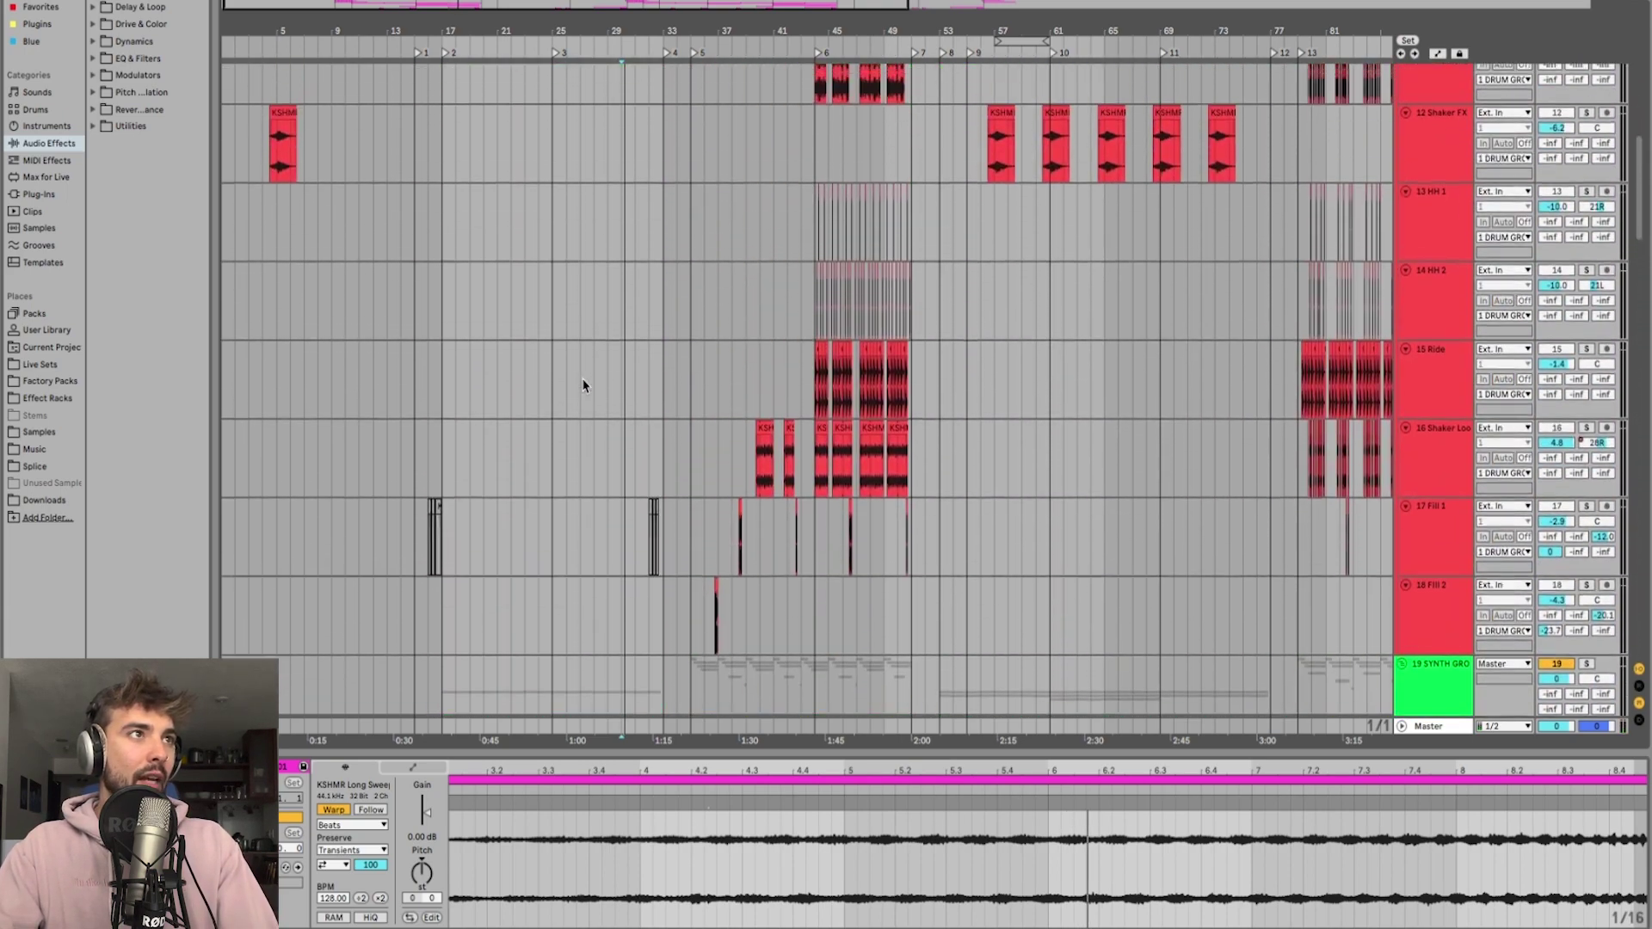
click(584, 305)
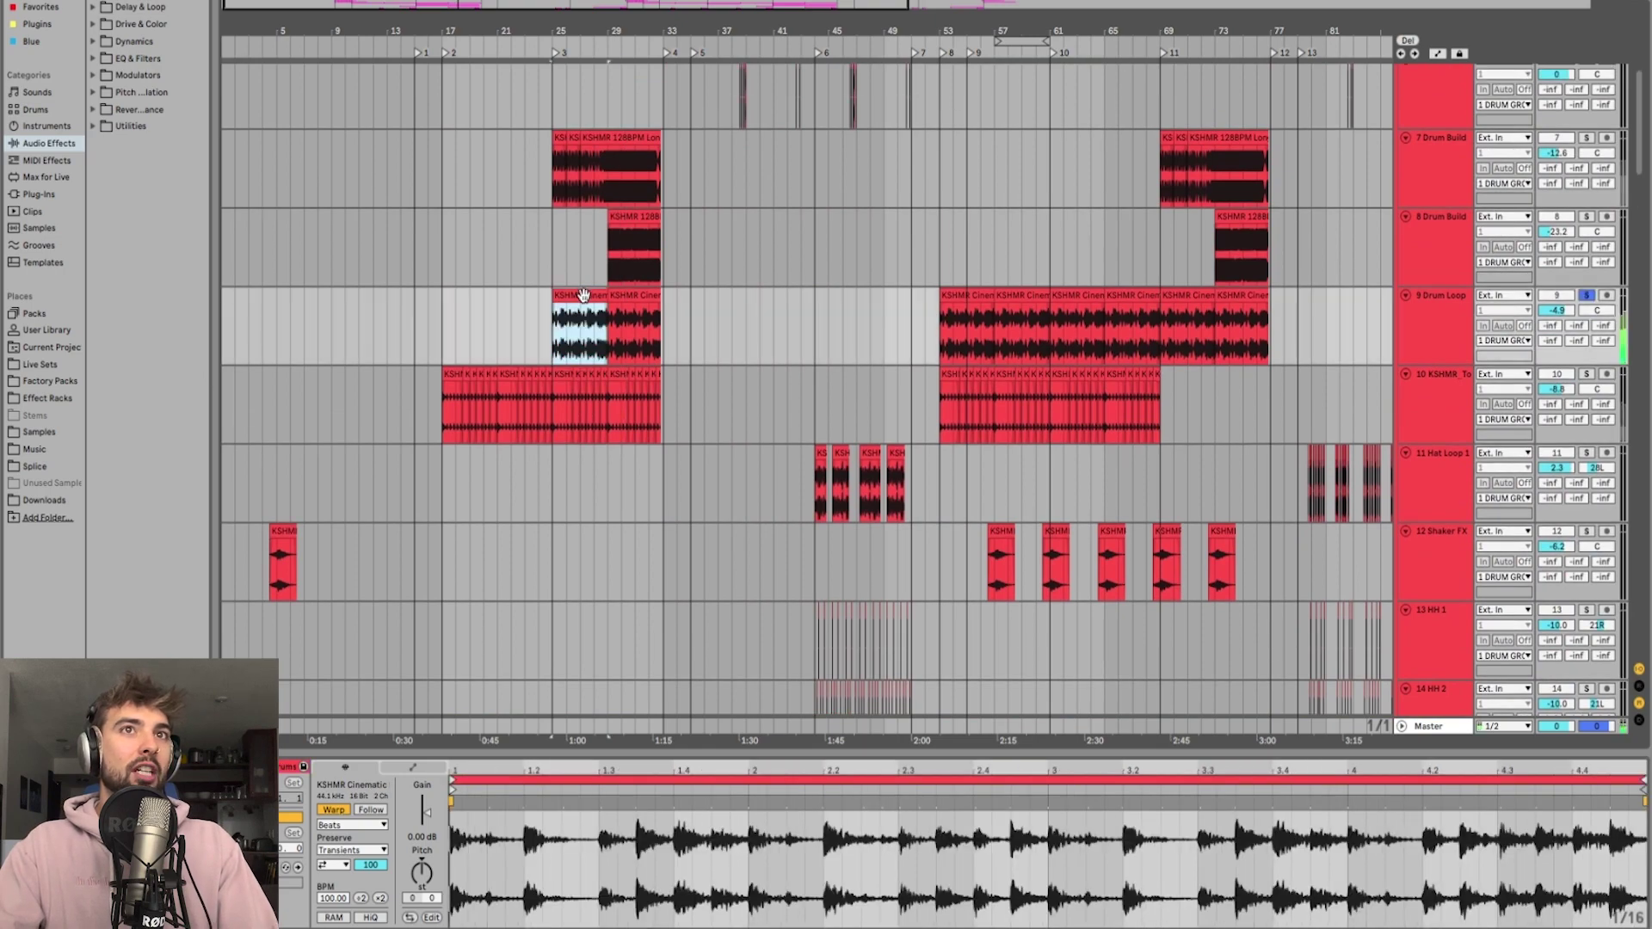
scroll(584, 297, up, 5)
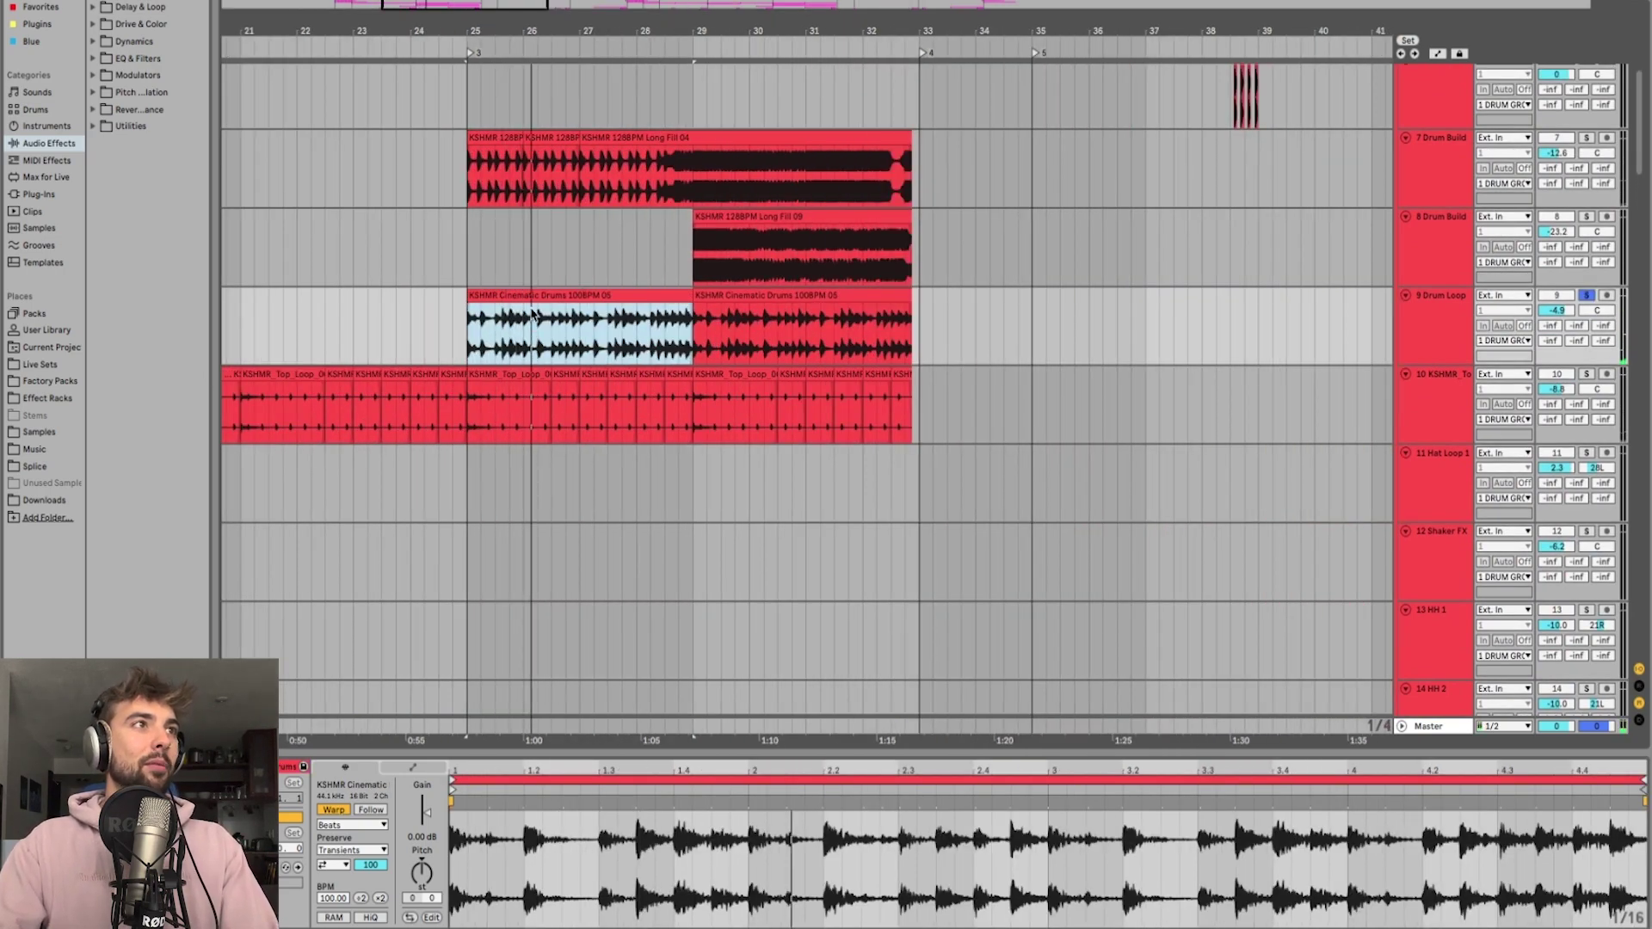
Step: Audition the KSHMR Long Fill clips on the two Drum Build tracks, soloing each track in turn
click(499, 134)
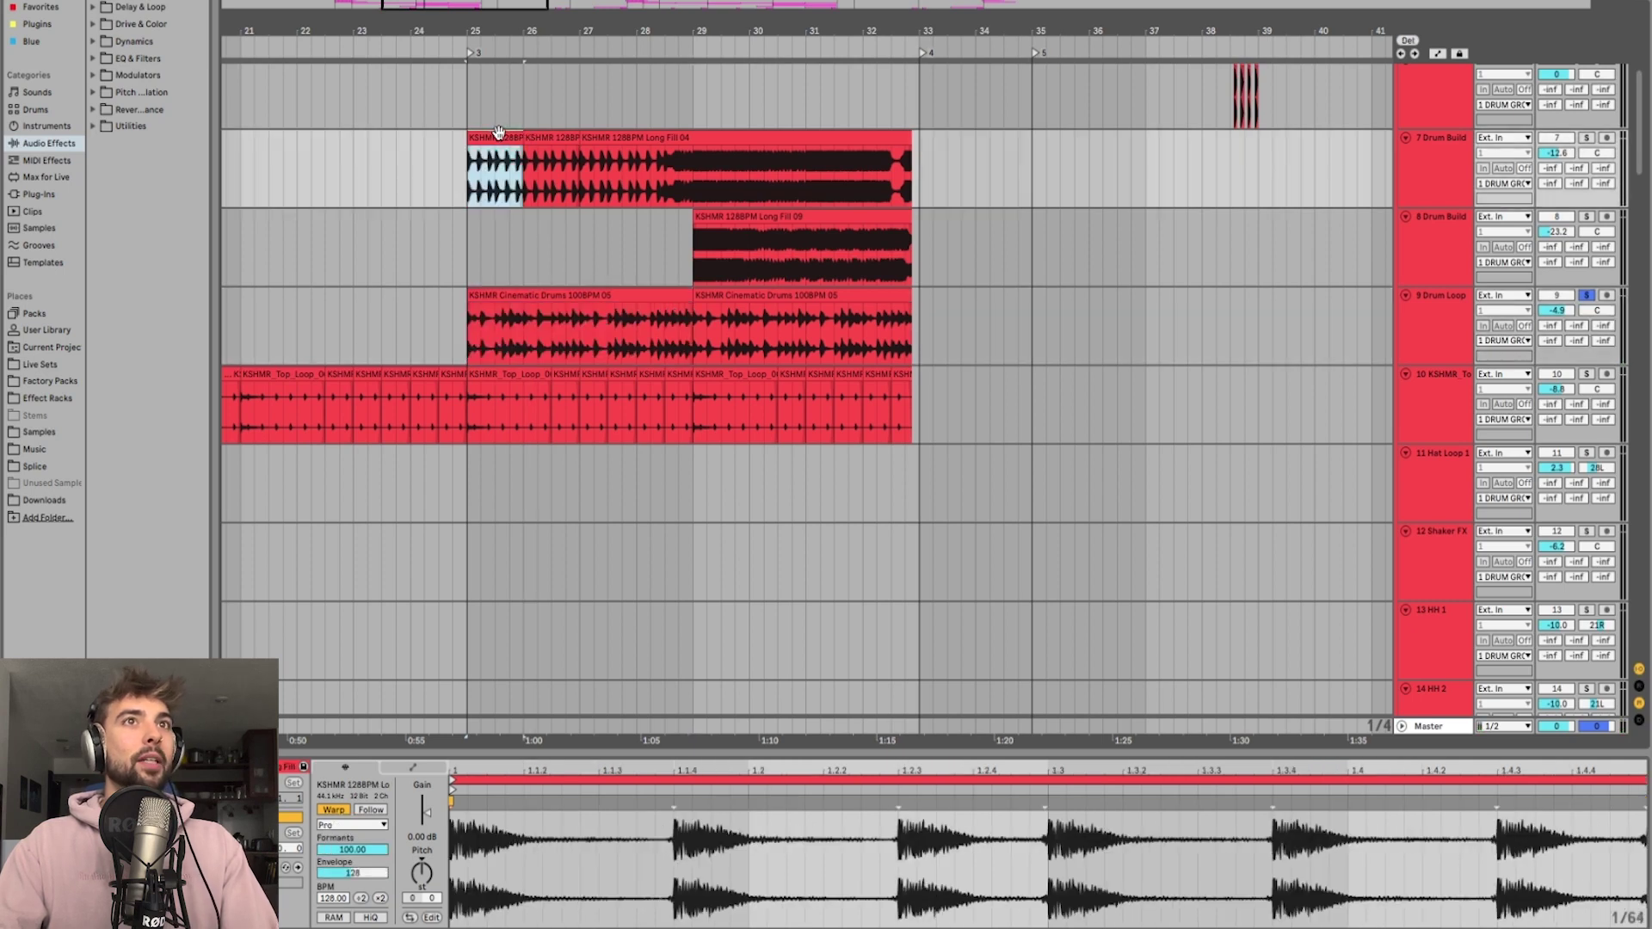
click(688, 223)
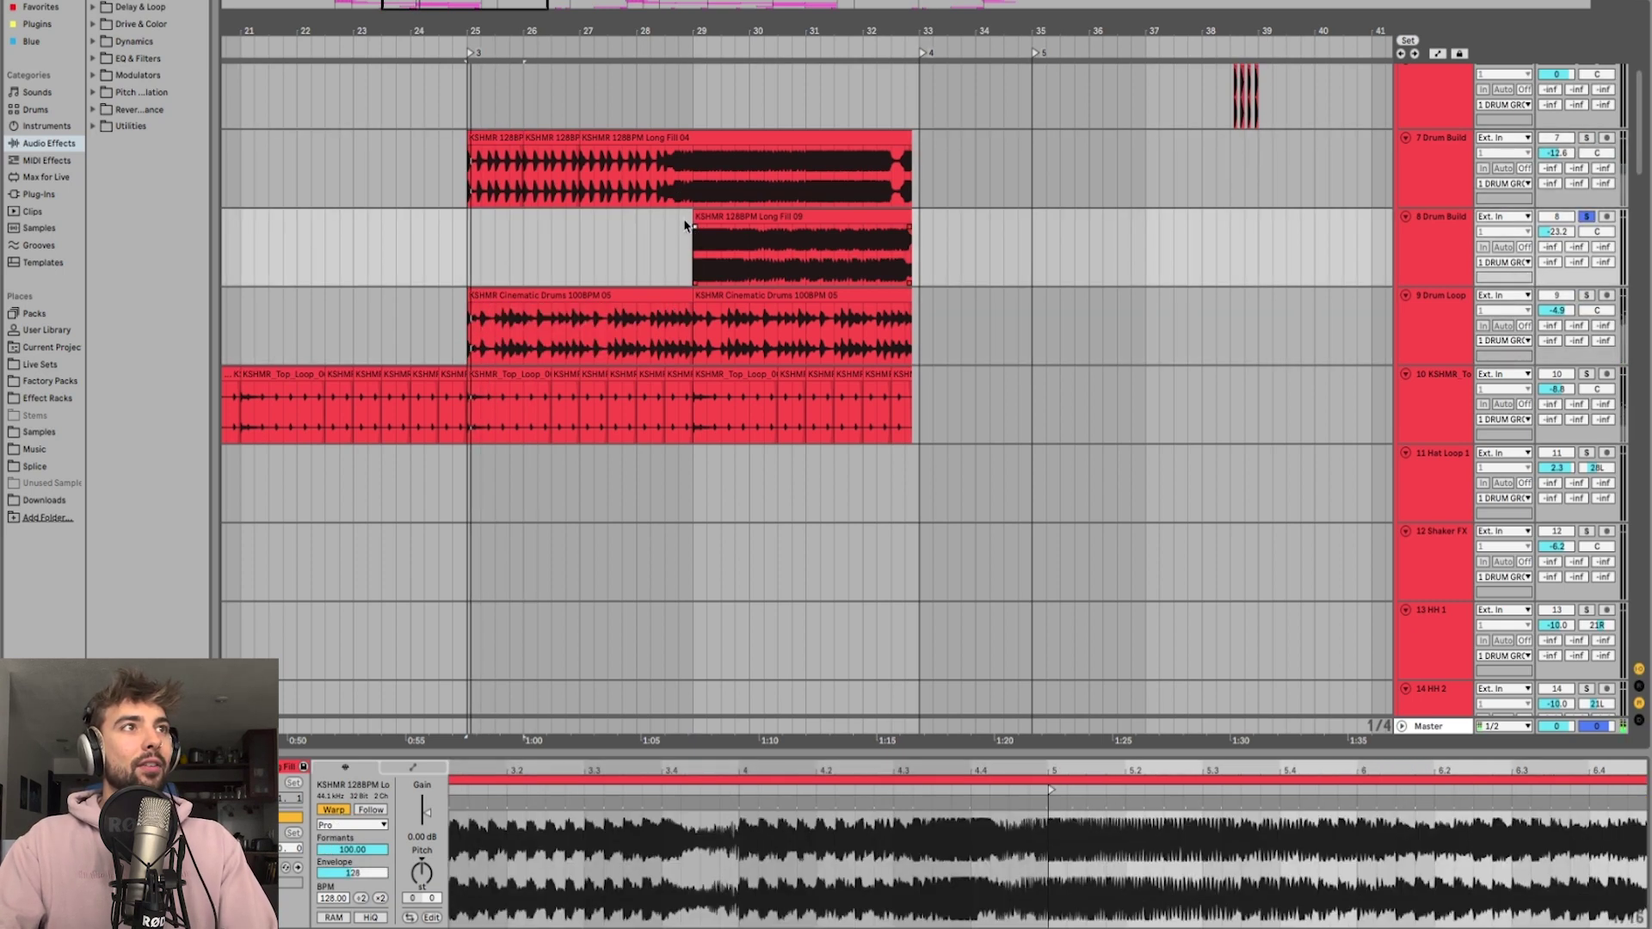
click(695, 258)
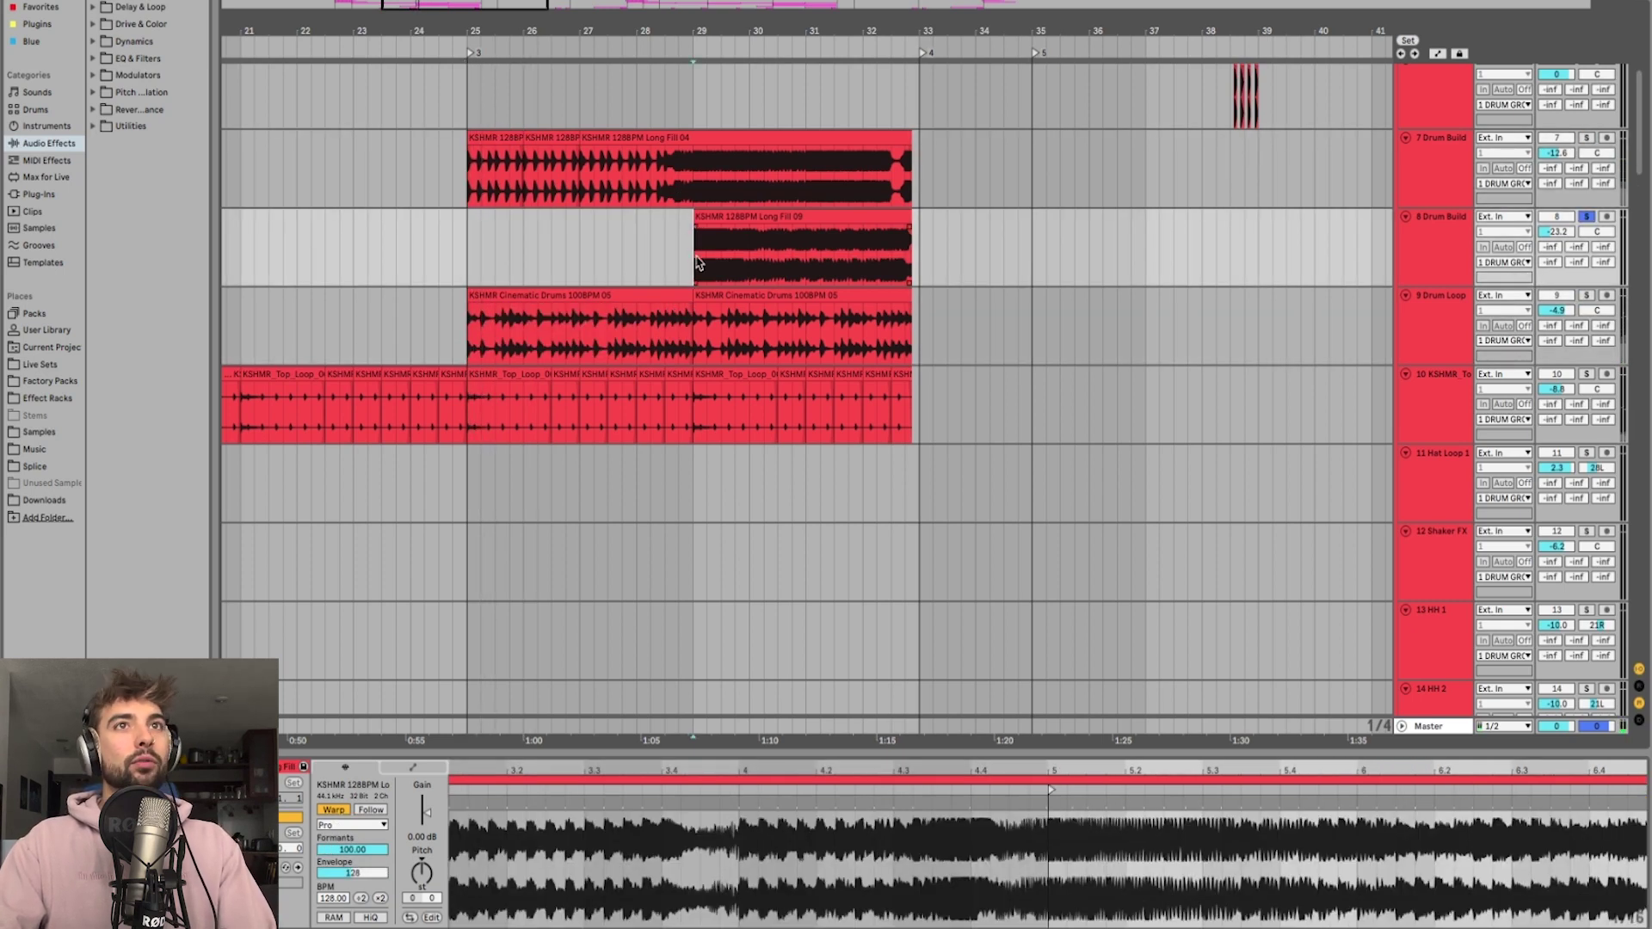
click(699, 179)
key(minus)
key(minus)
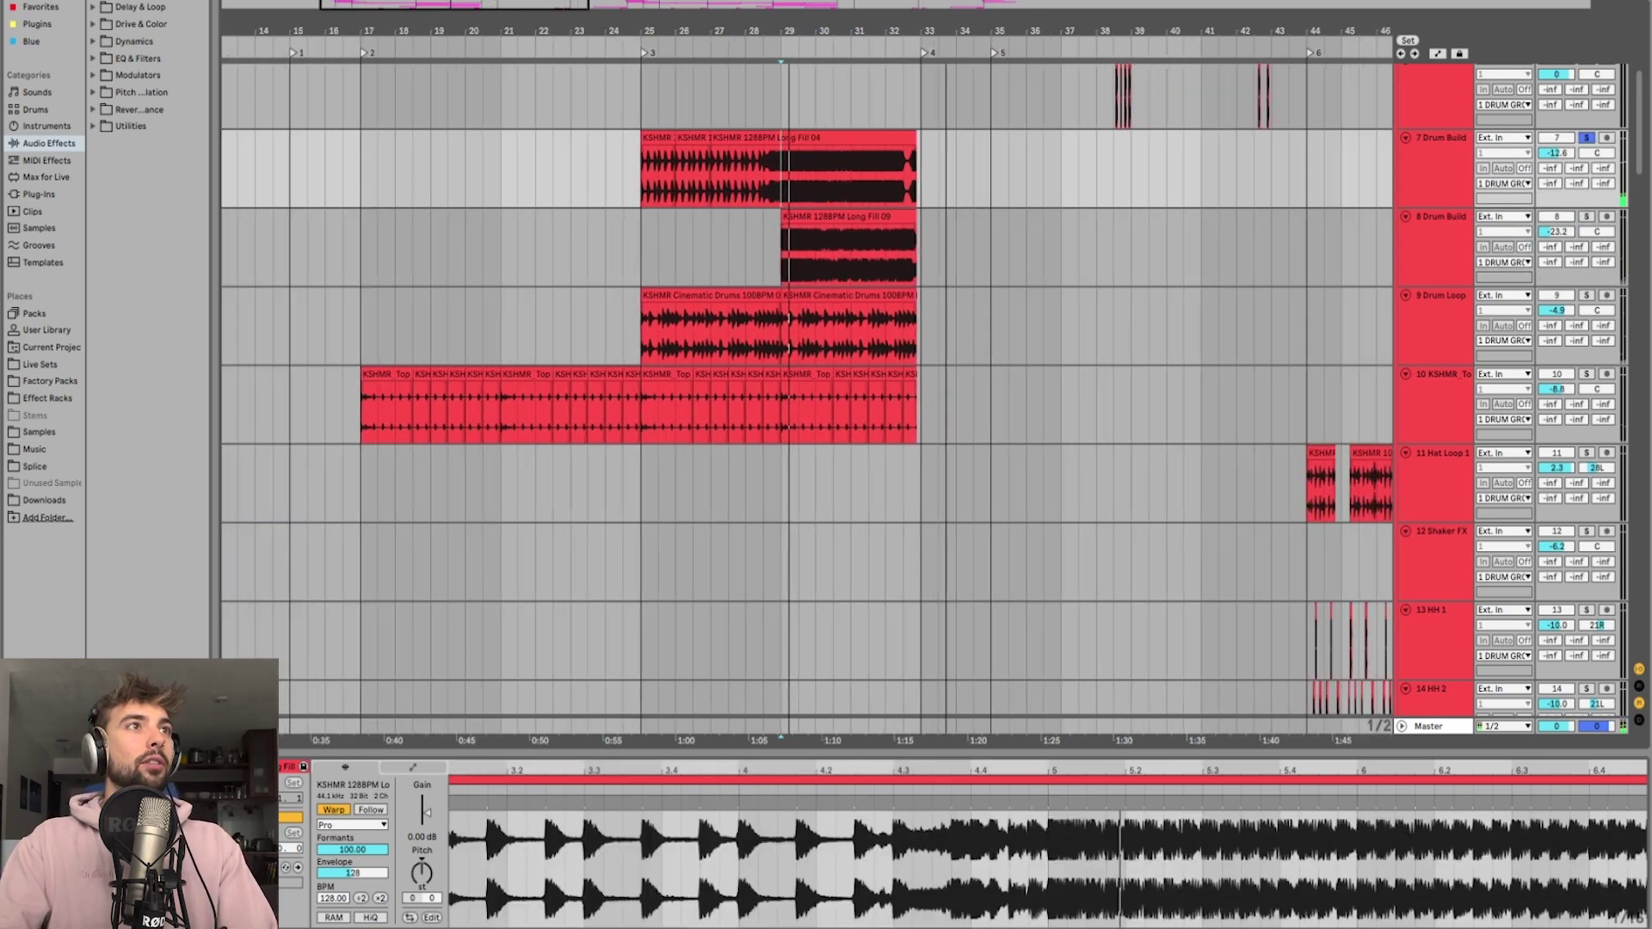
Step: Highlight the buildup from bar 25 to 33 and play its last bars with all tracks unsoloed
key(minus)
scroll(763, 247, up, 5)
scroll(844, 258, down, 6)
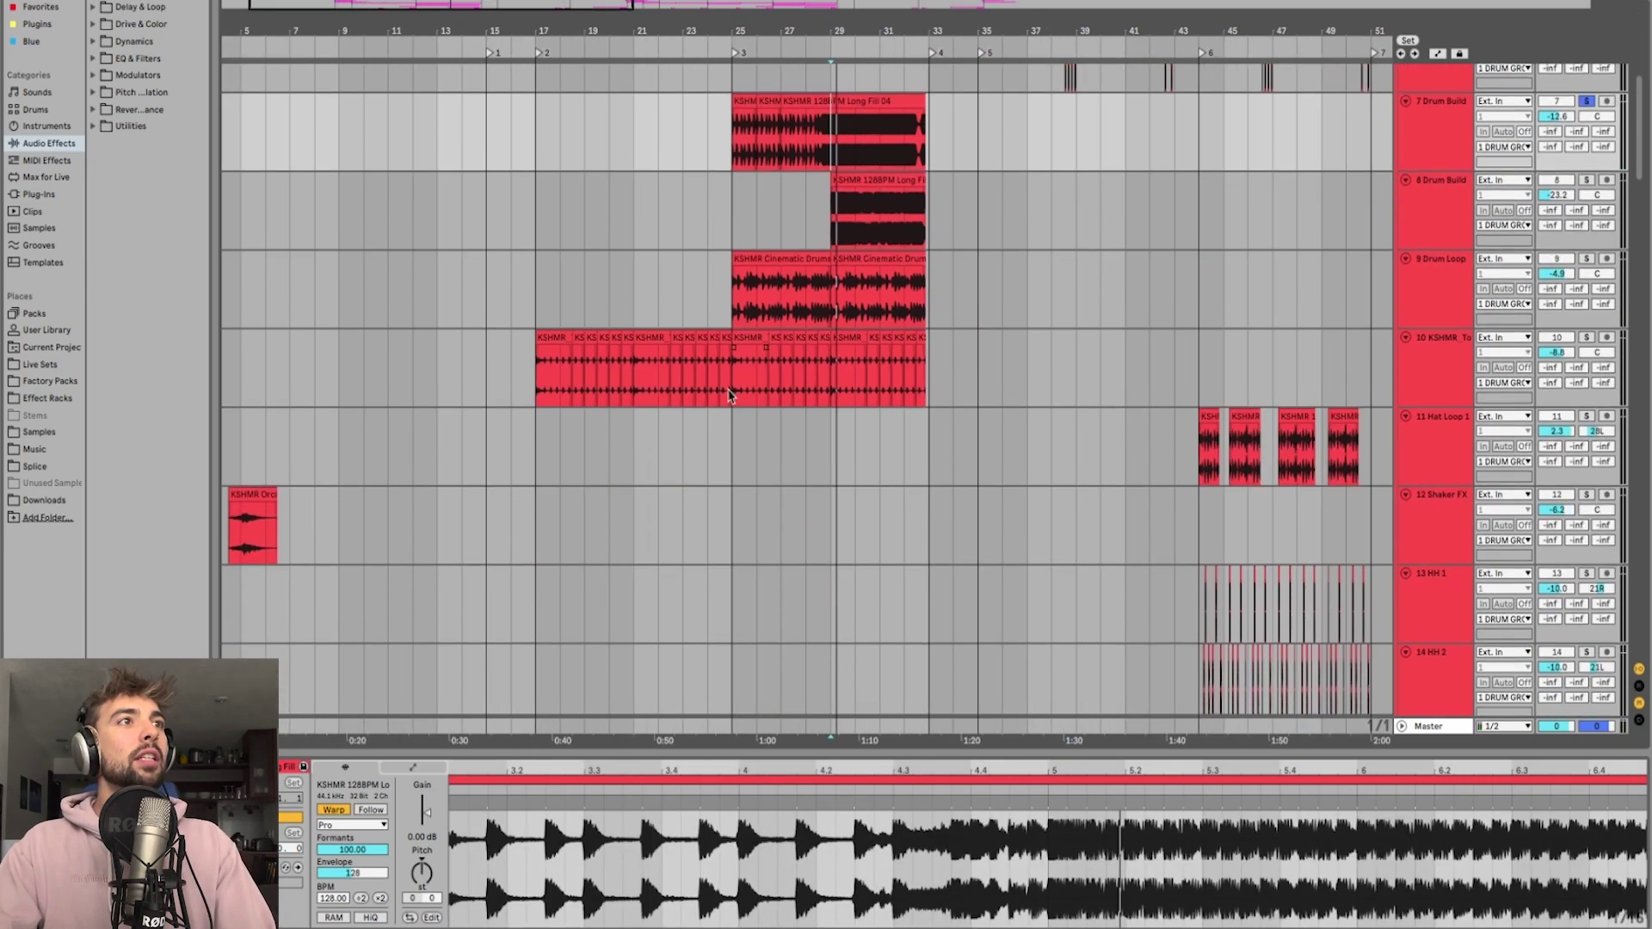
click(734, 445)
drag(727, 460, 924, 456)
click(883, 460)
scroll(887, 452, down, 10)
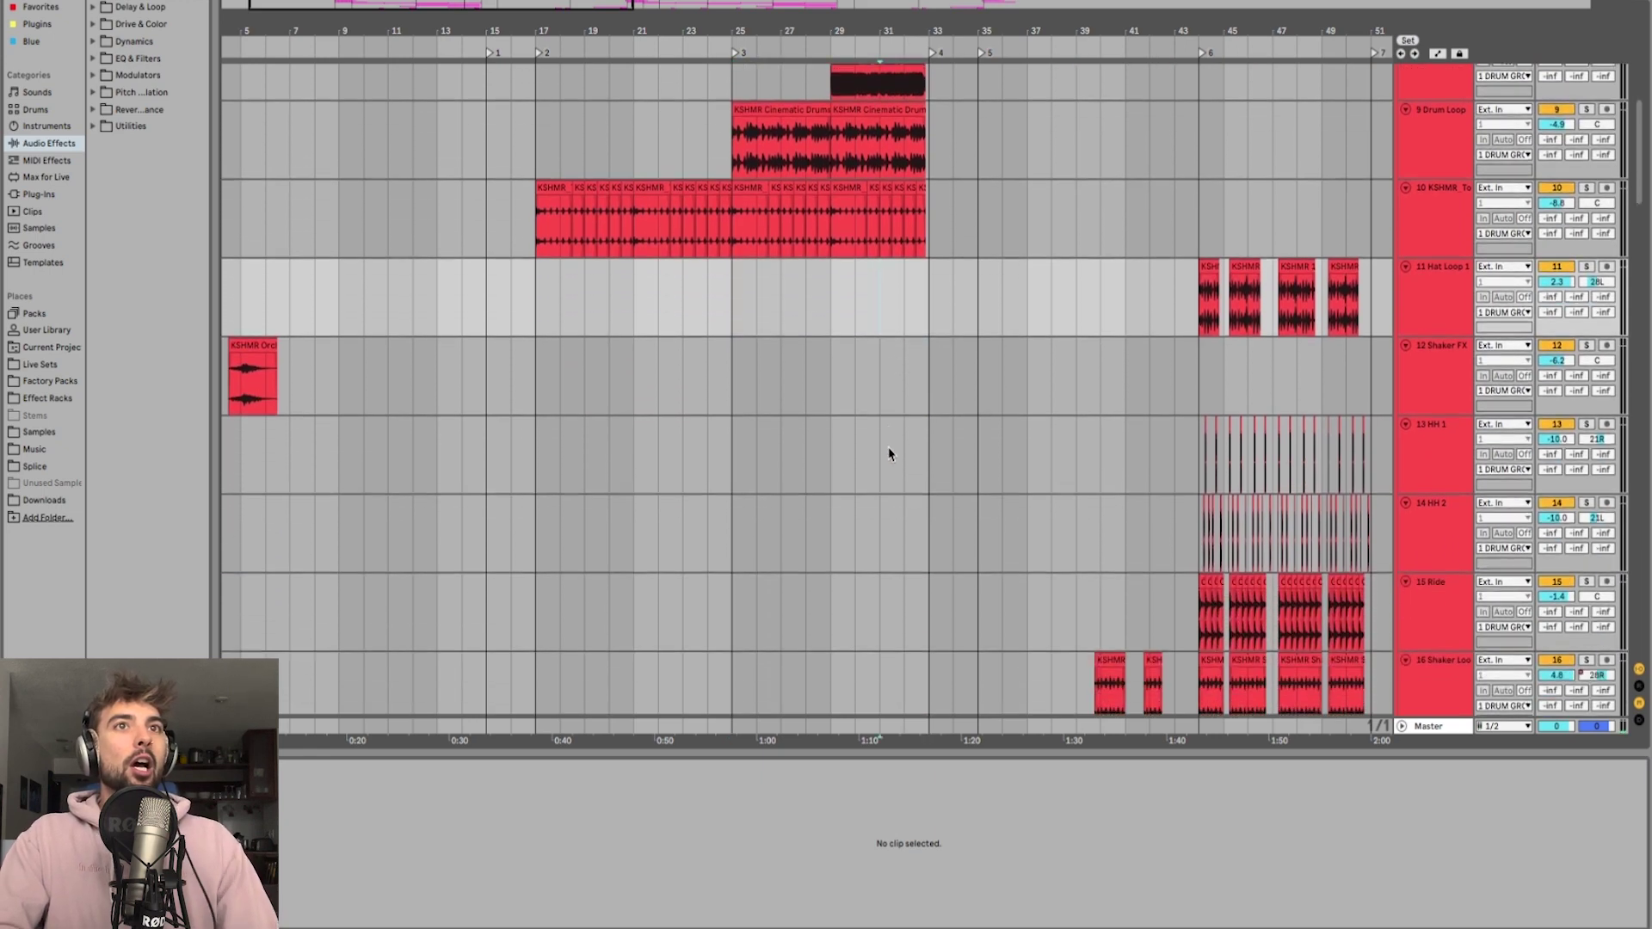
scroll(891, 446, down, 8)
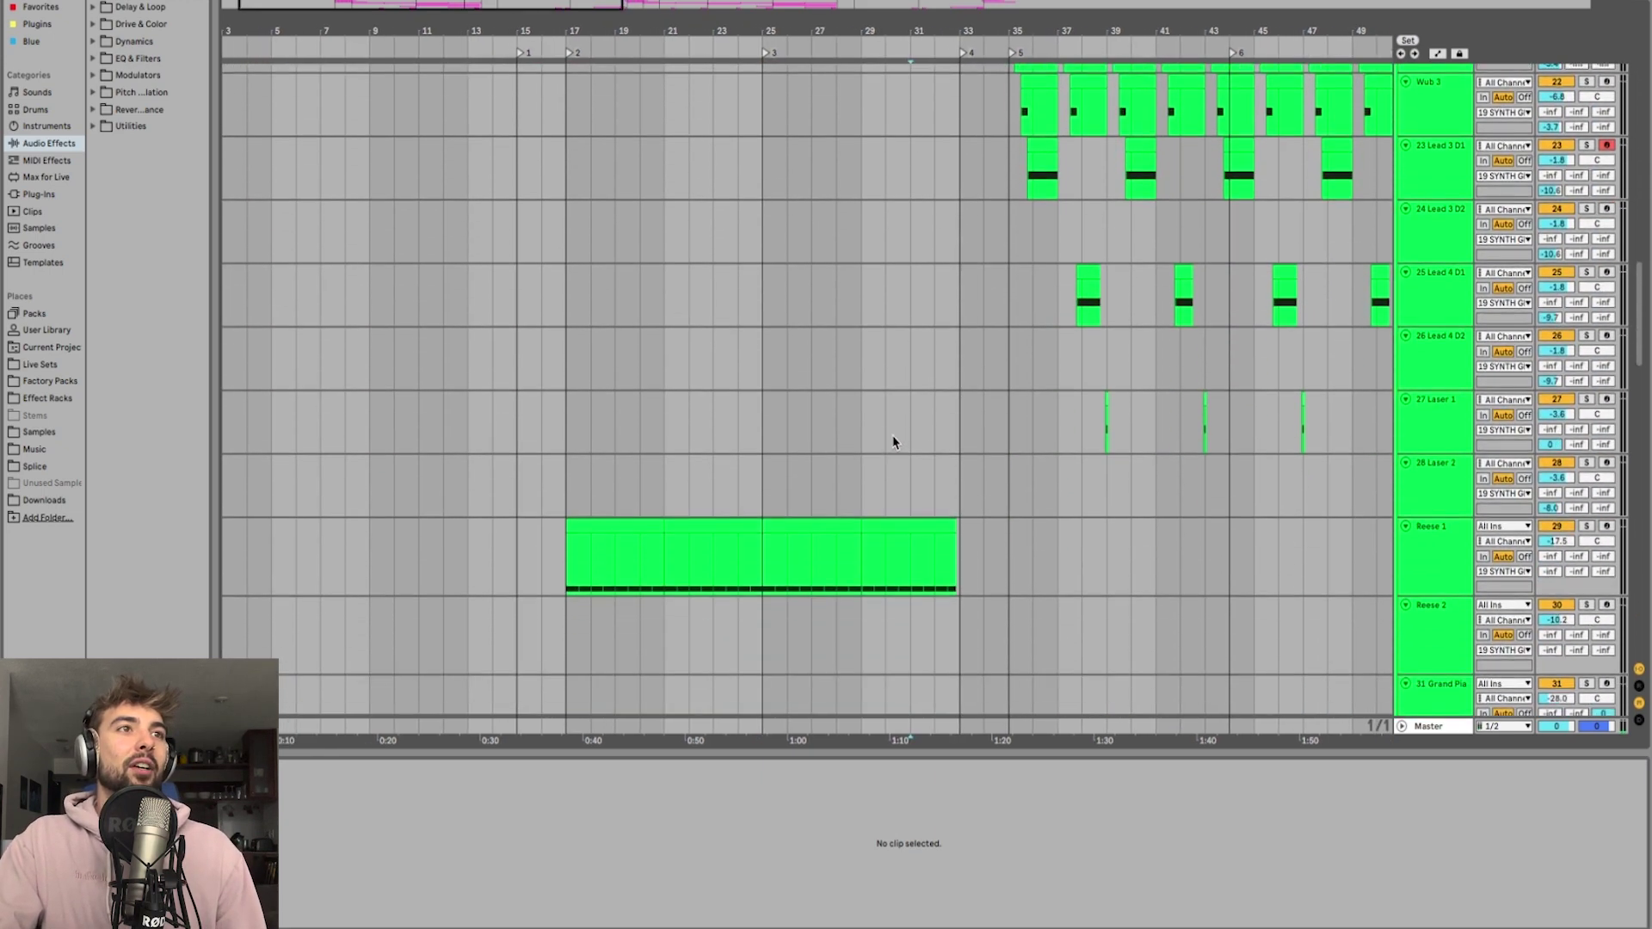
click(912, 296)
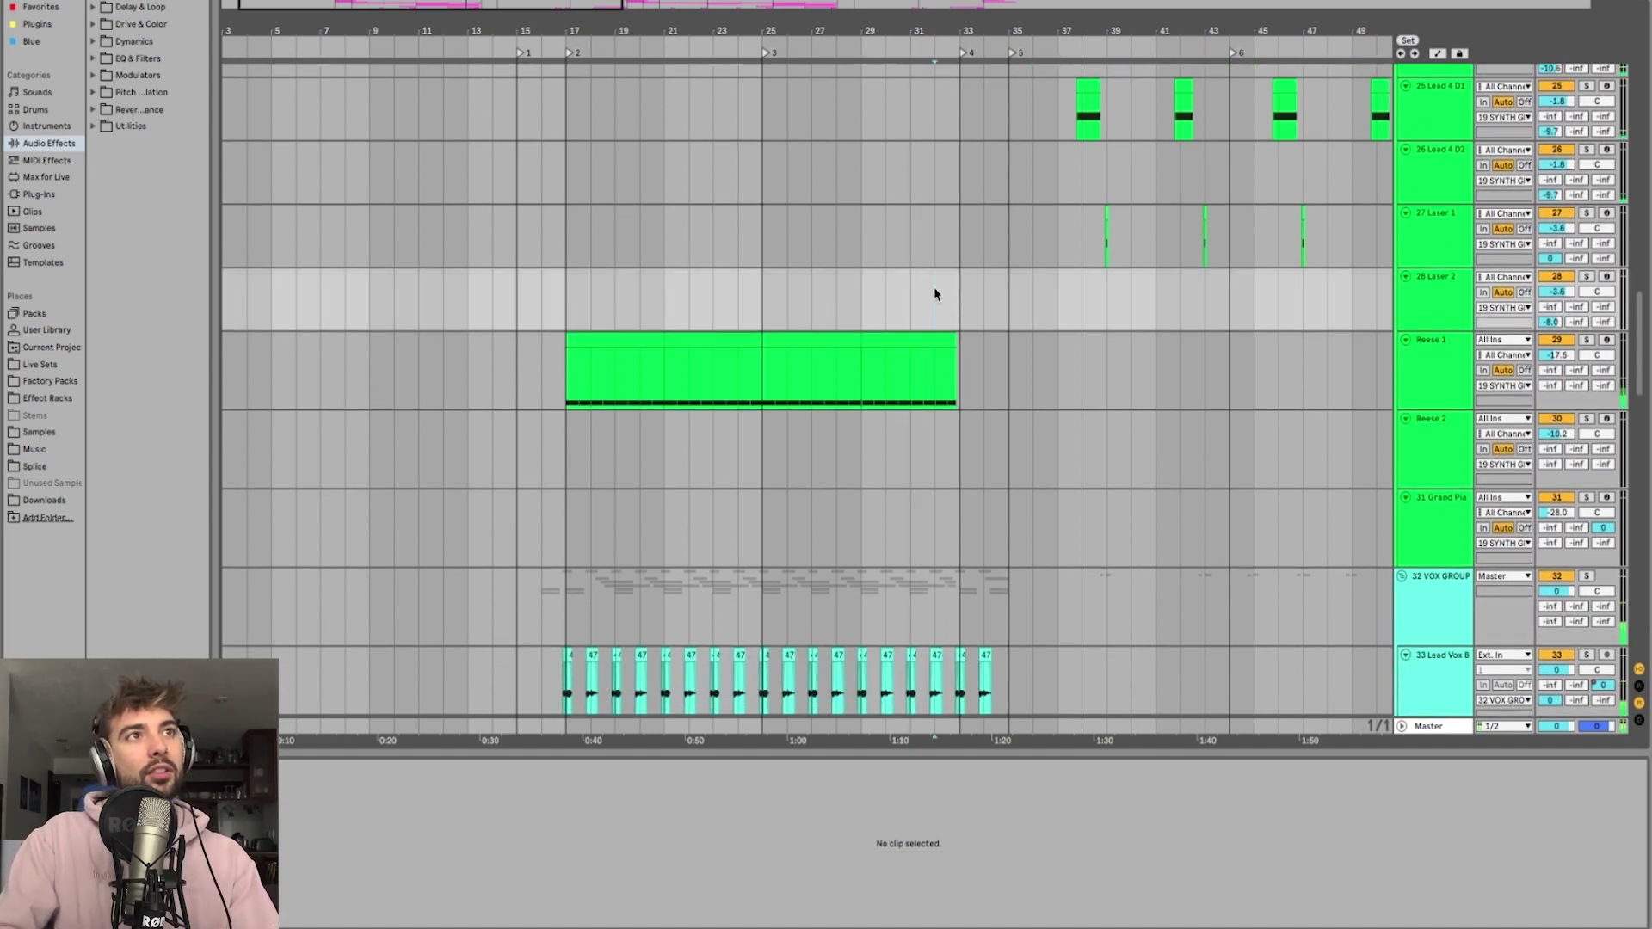
click(951, 292)
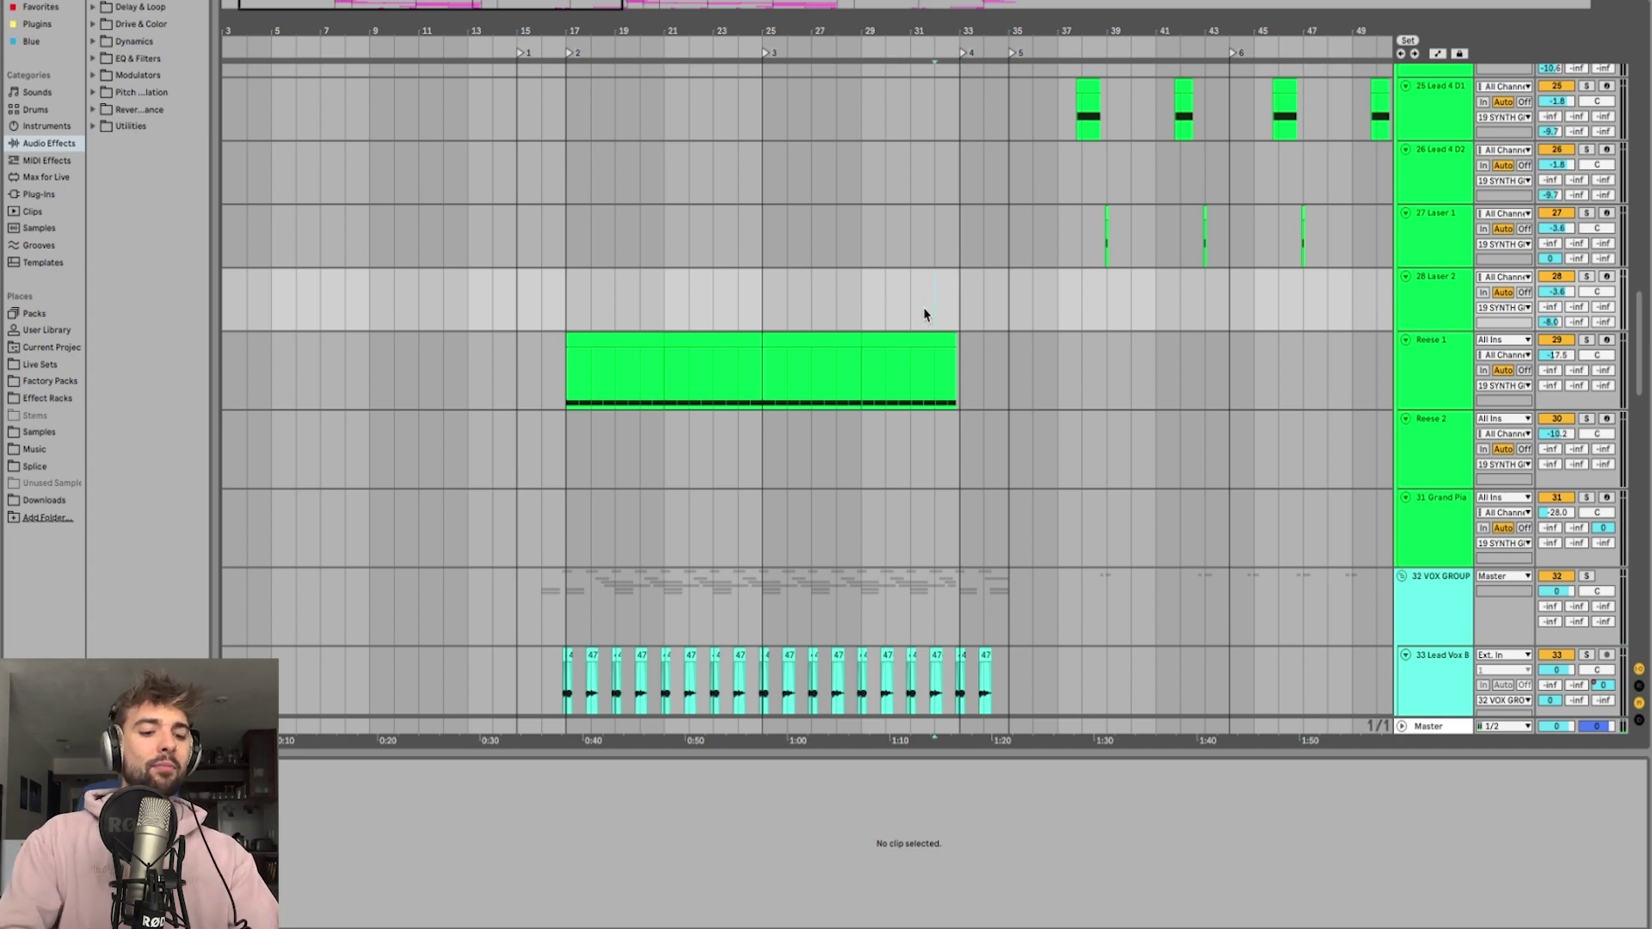
Step: Highlight the two-bar gap before the drop, from bar 33 to 35, on the Laser 2 track
click(955, 295)
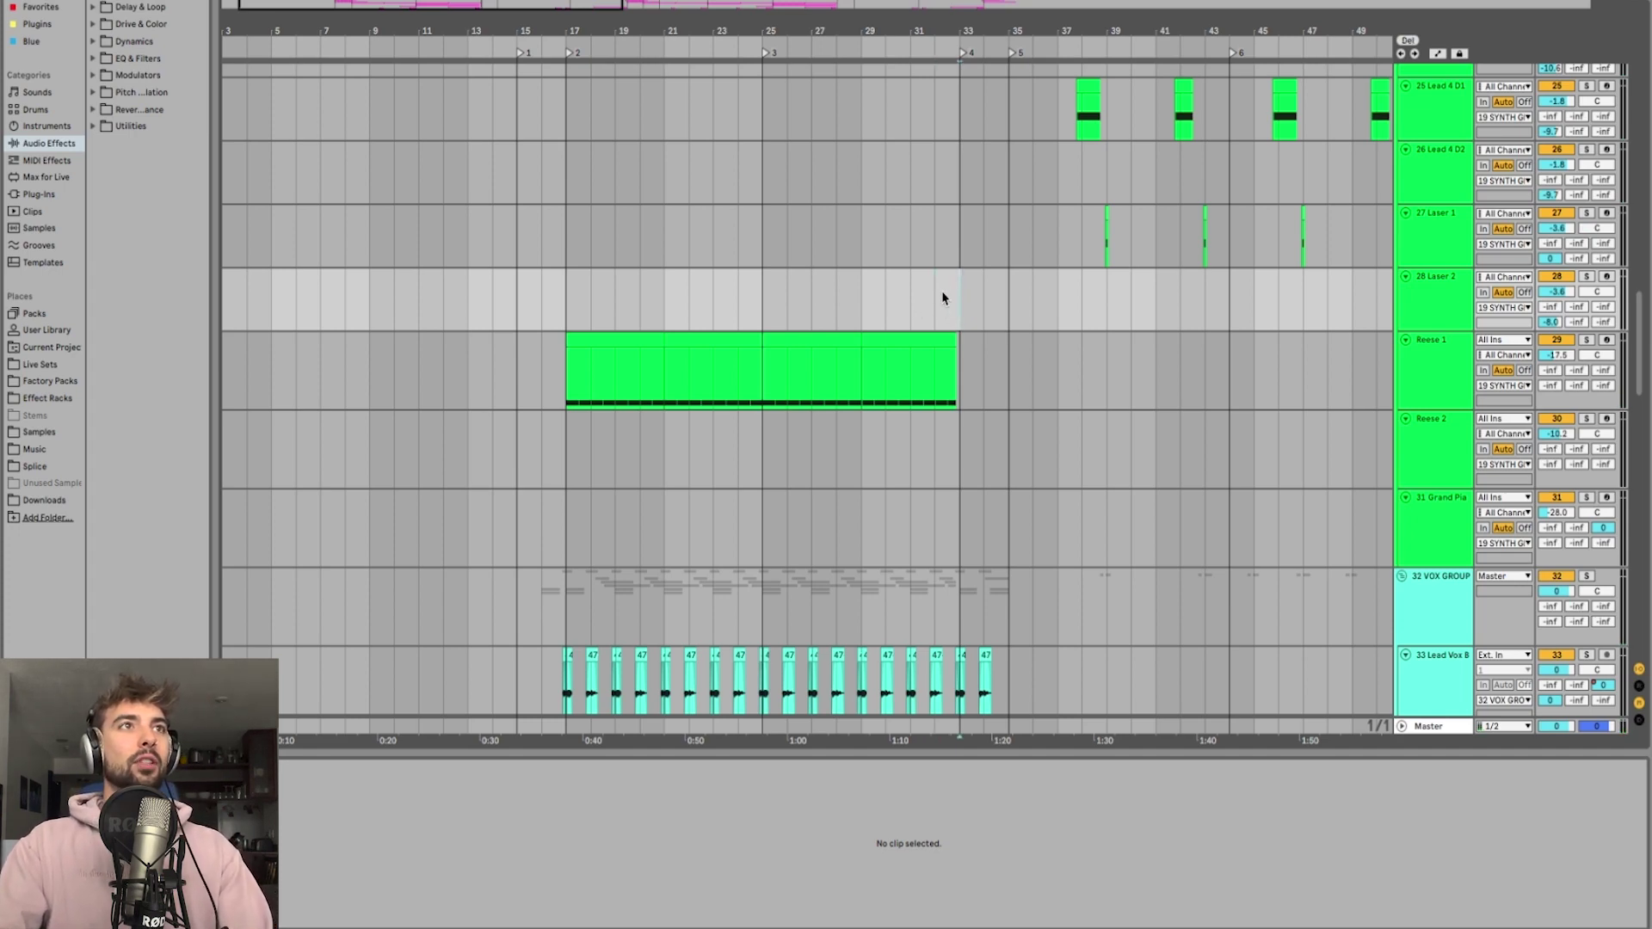
drag(958, 295, 1000, 295)
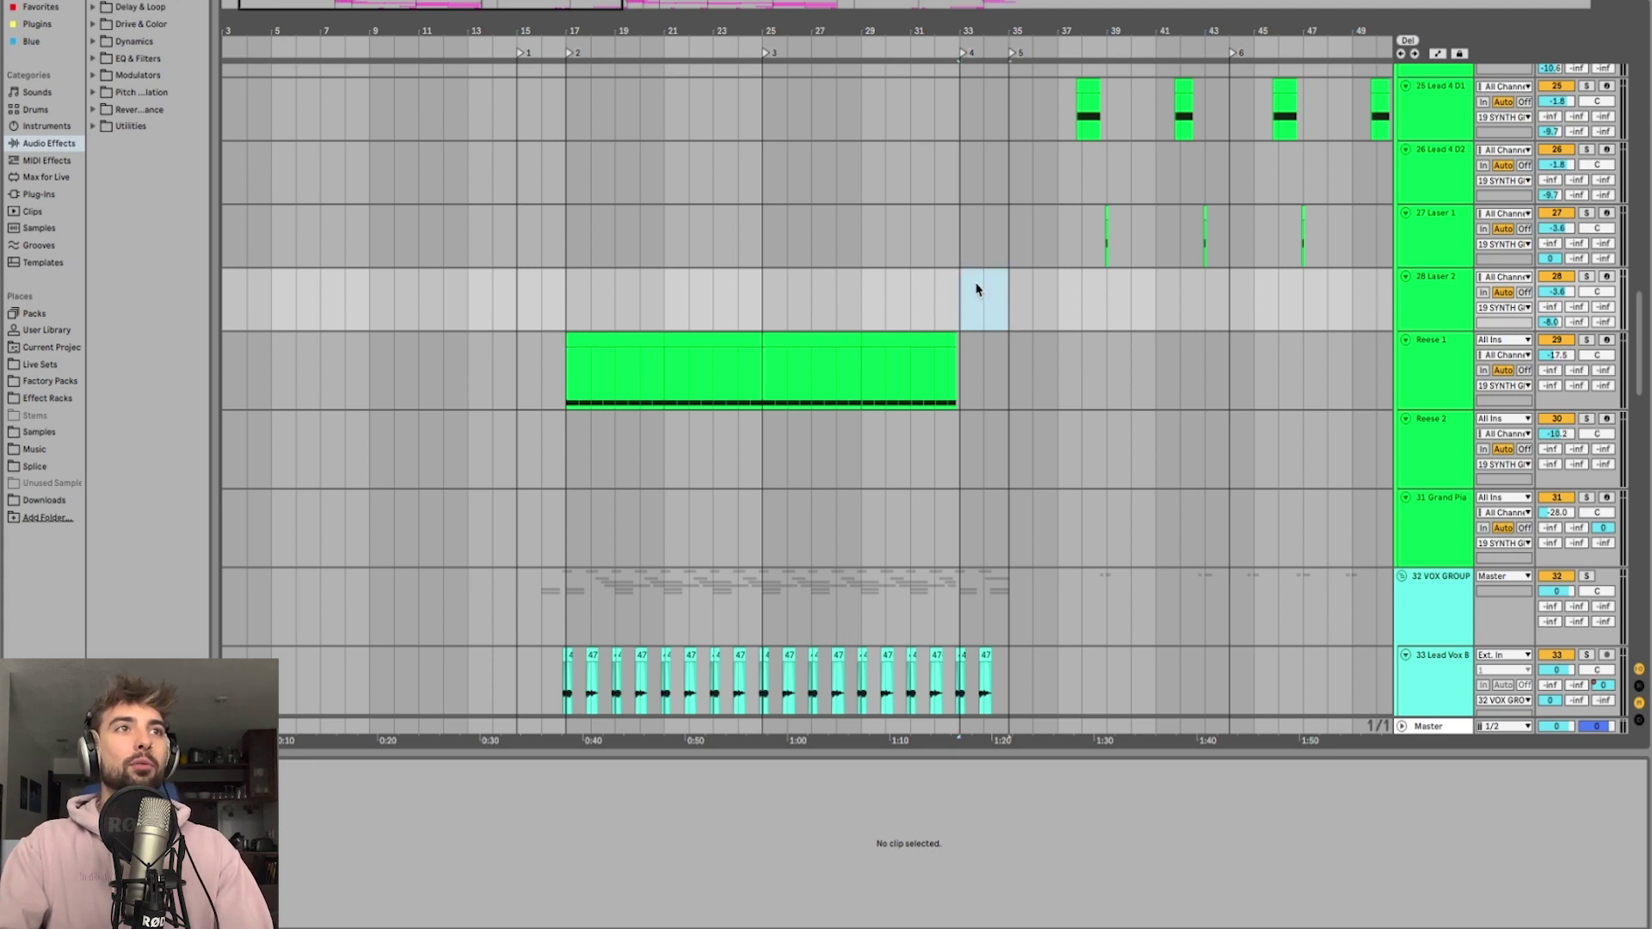
scroll(977, 289, left, 2)
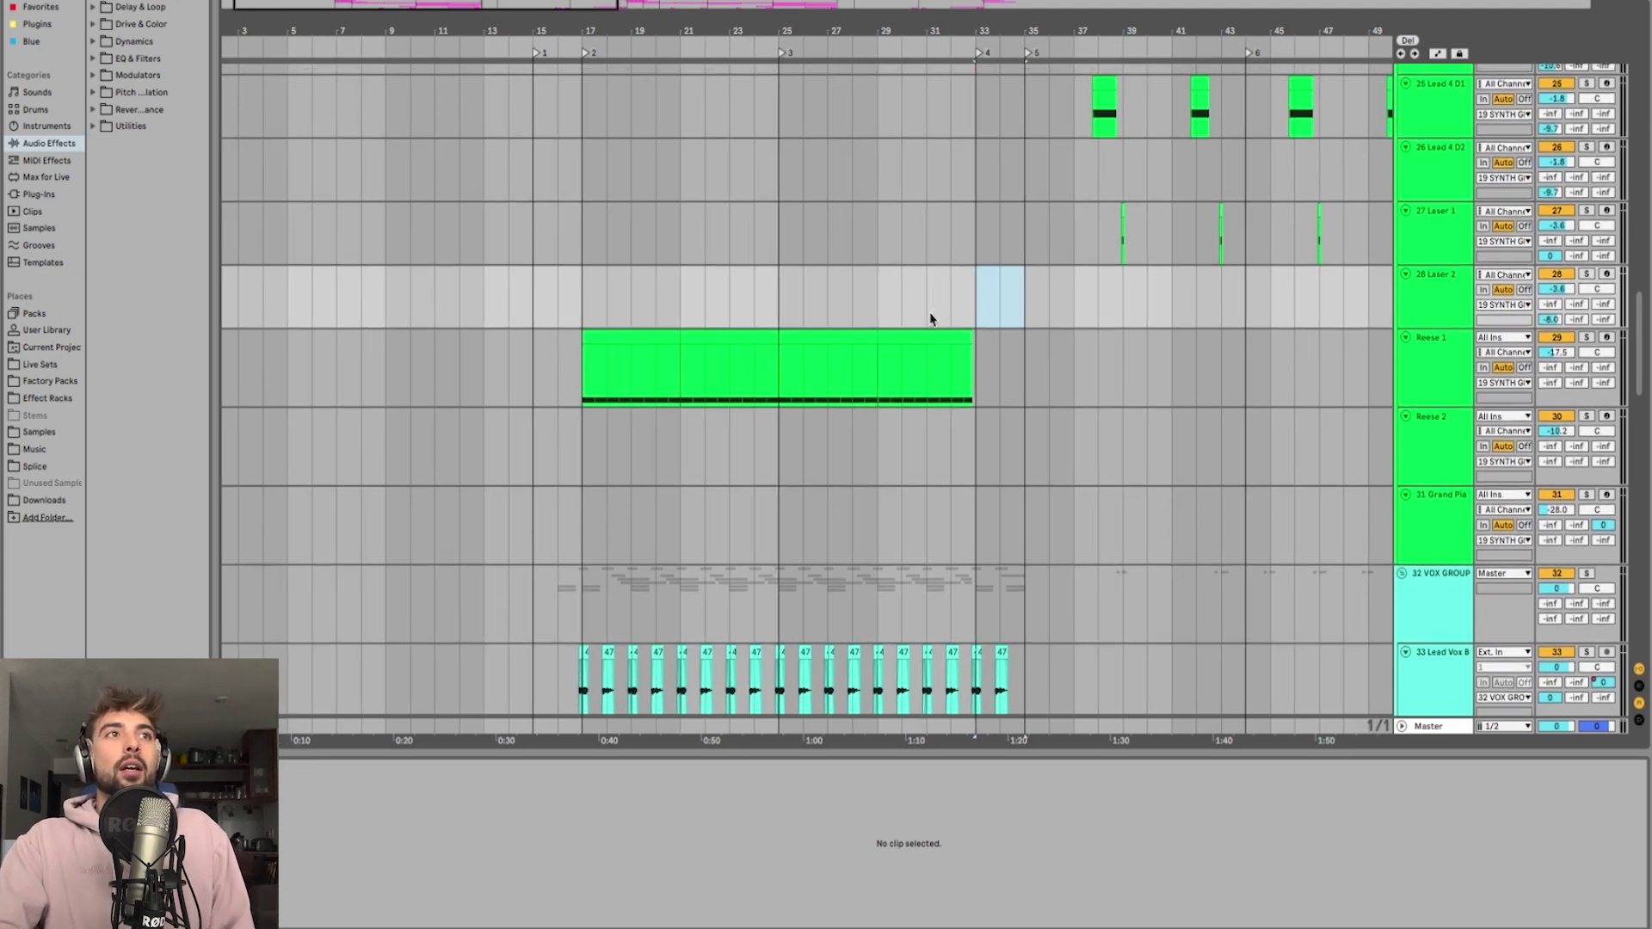
scroll(930, 320, up, 1)
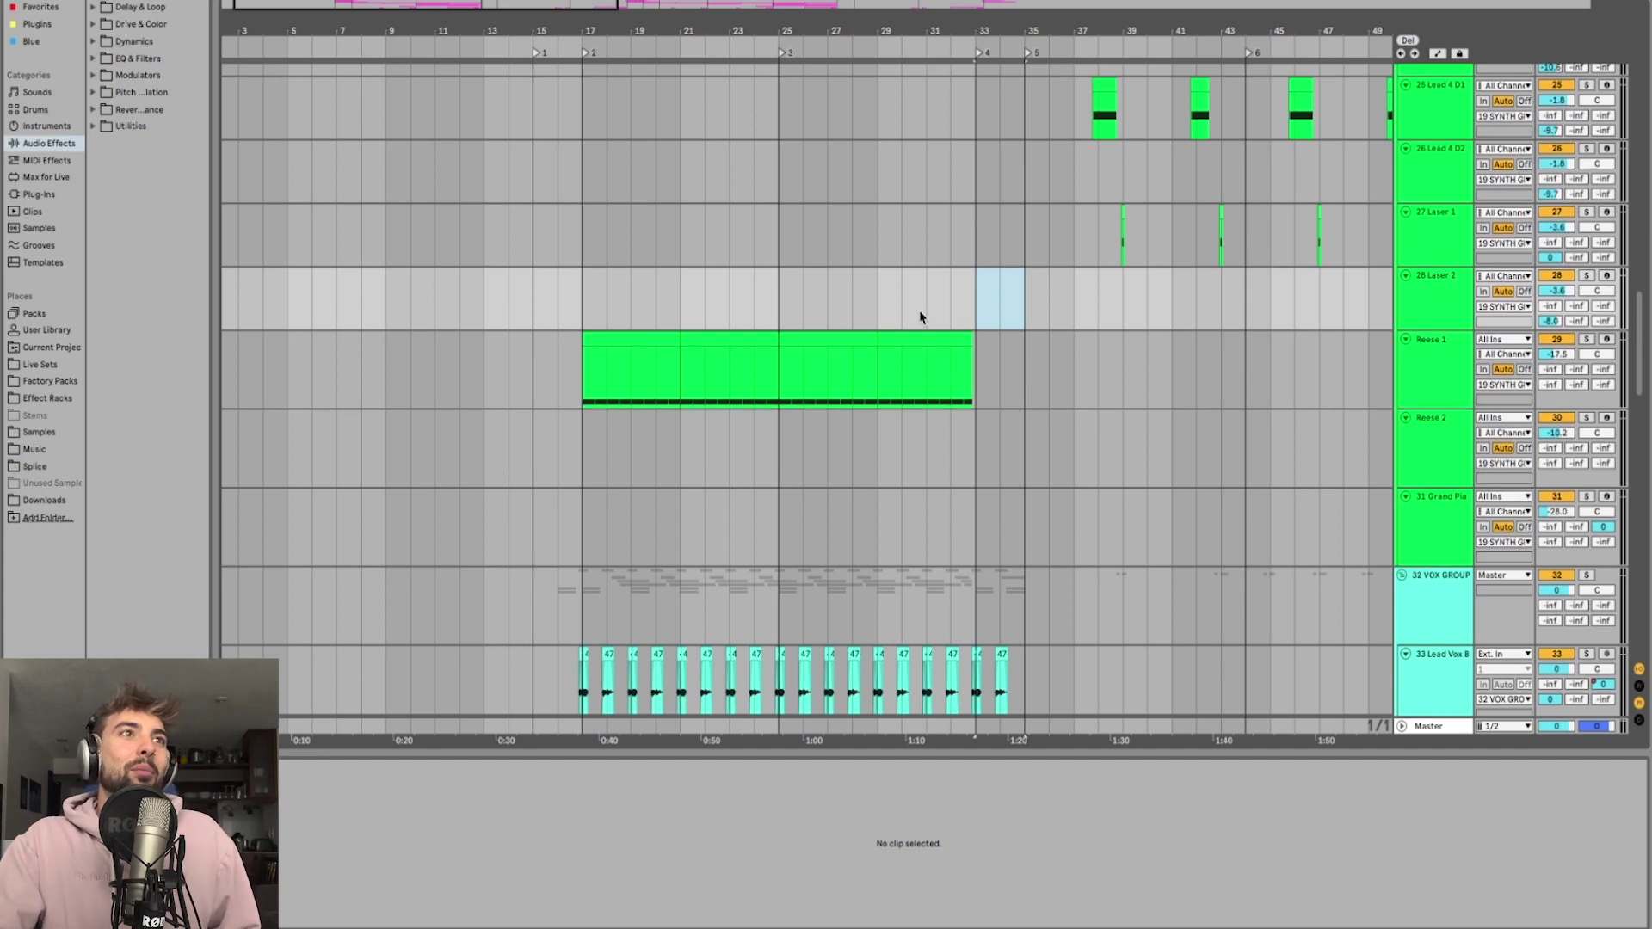
Step: Mark the end of the buildup from bar 29 and play the full arrangement from there into the vocal break
click(926, 317)
scroll(925, 315, right, 1)
double_click(867, 308)
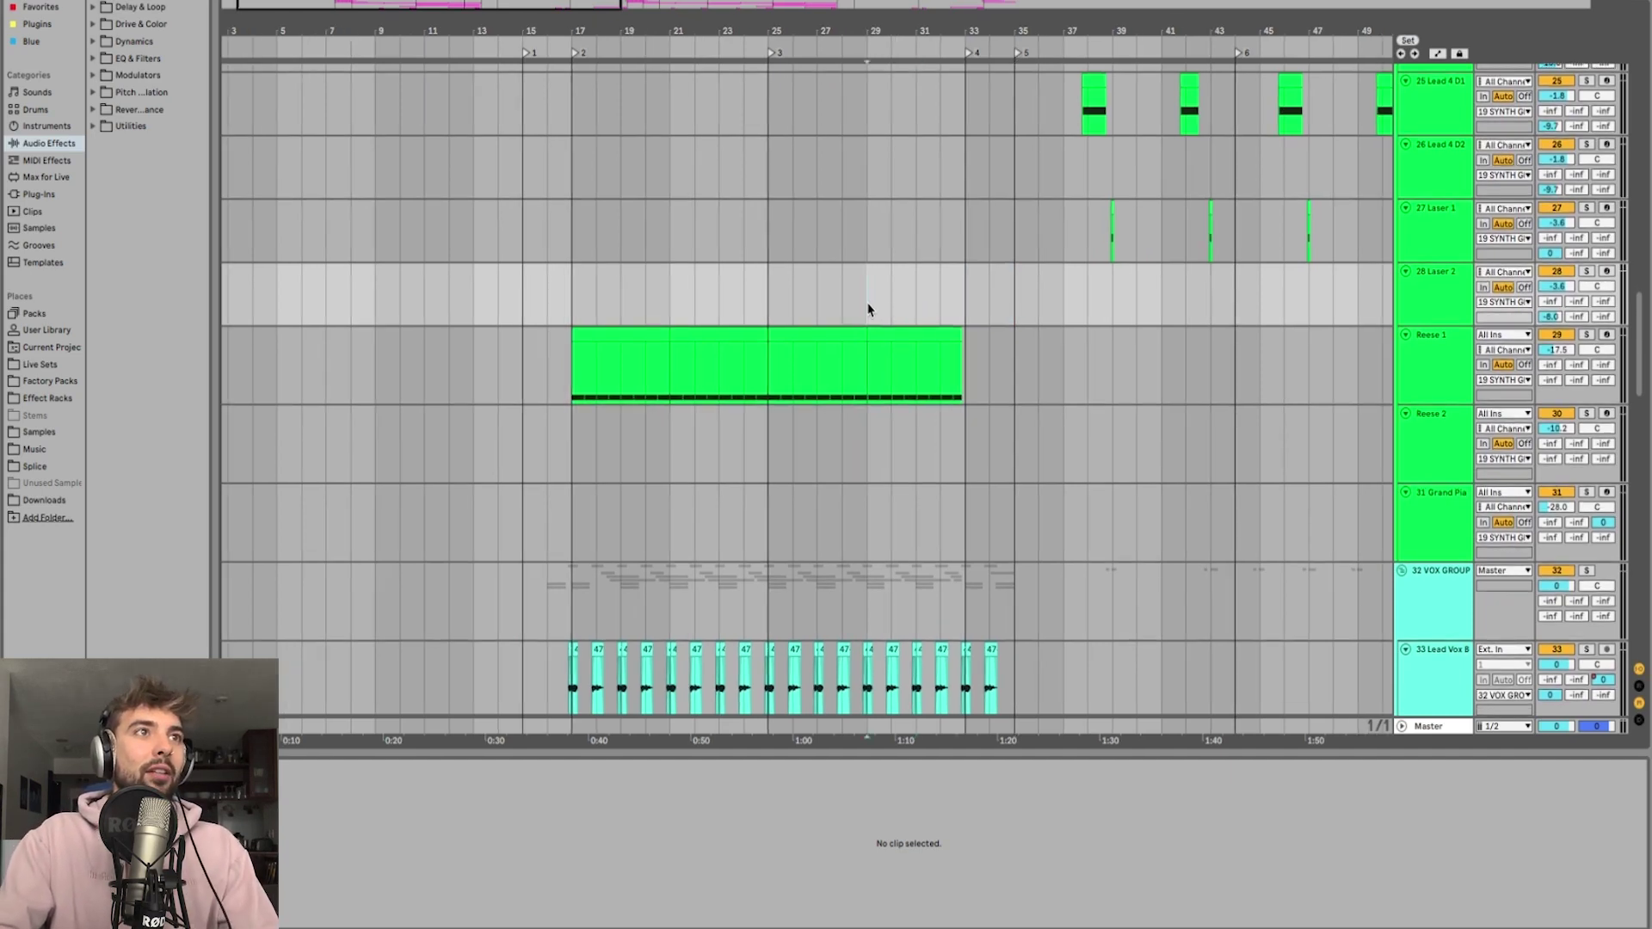
drag(867, 307, 937, 312)
key(Delete)
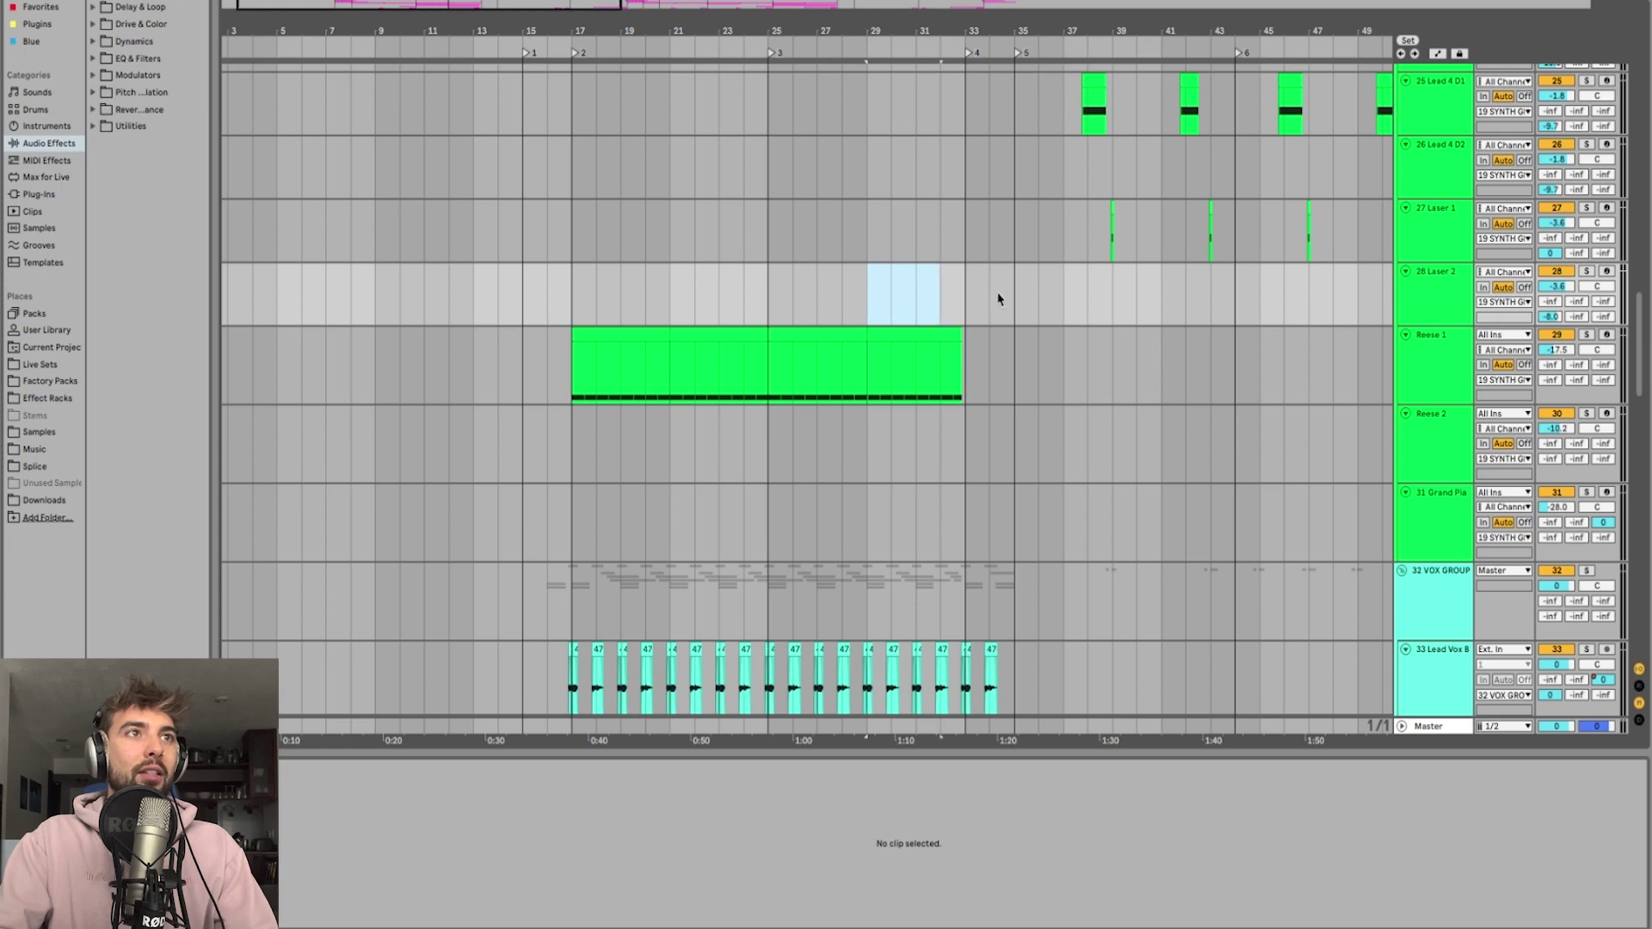
shift+click(998, 299)
click(869, 308)
key(space)
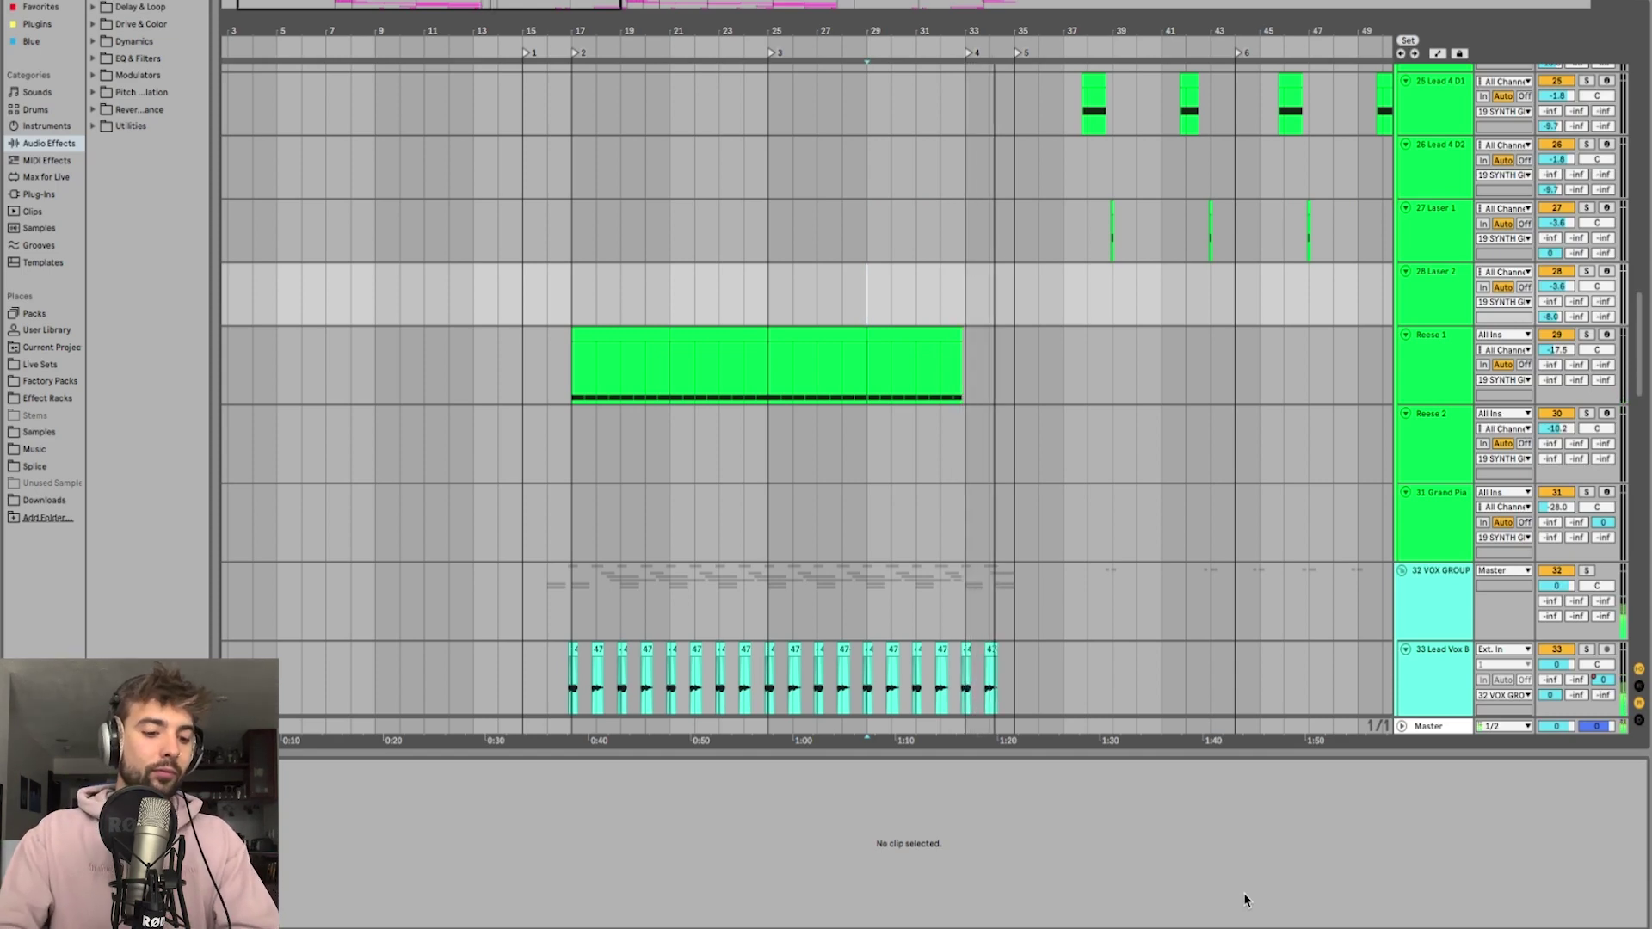
Step: Highlight bars 25 to 33 on the Laser 2 track and inspect the end of the Reese 1 clip
scroll(948, 420, down, 1)
scroll(948, 419, right, 1)
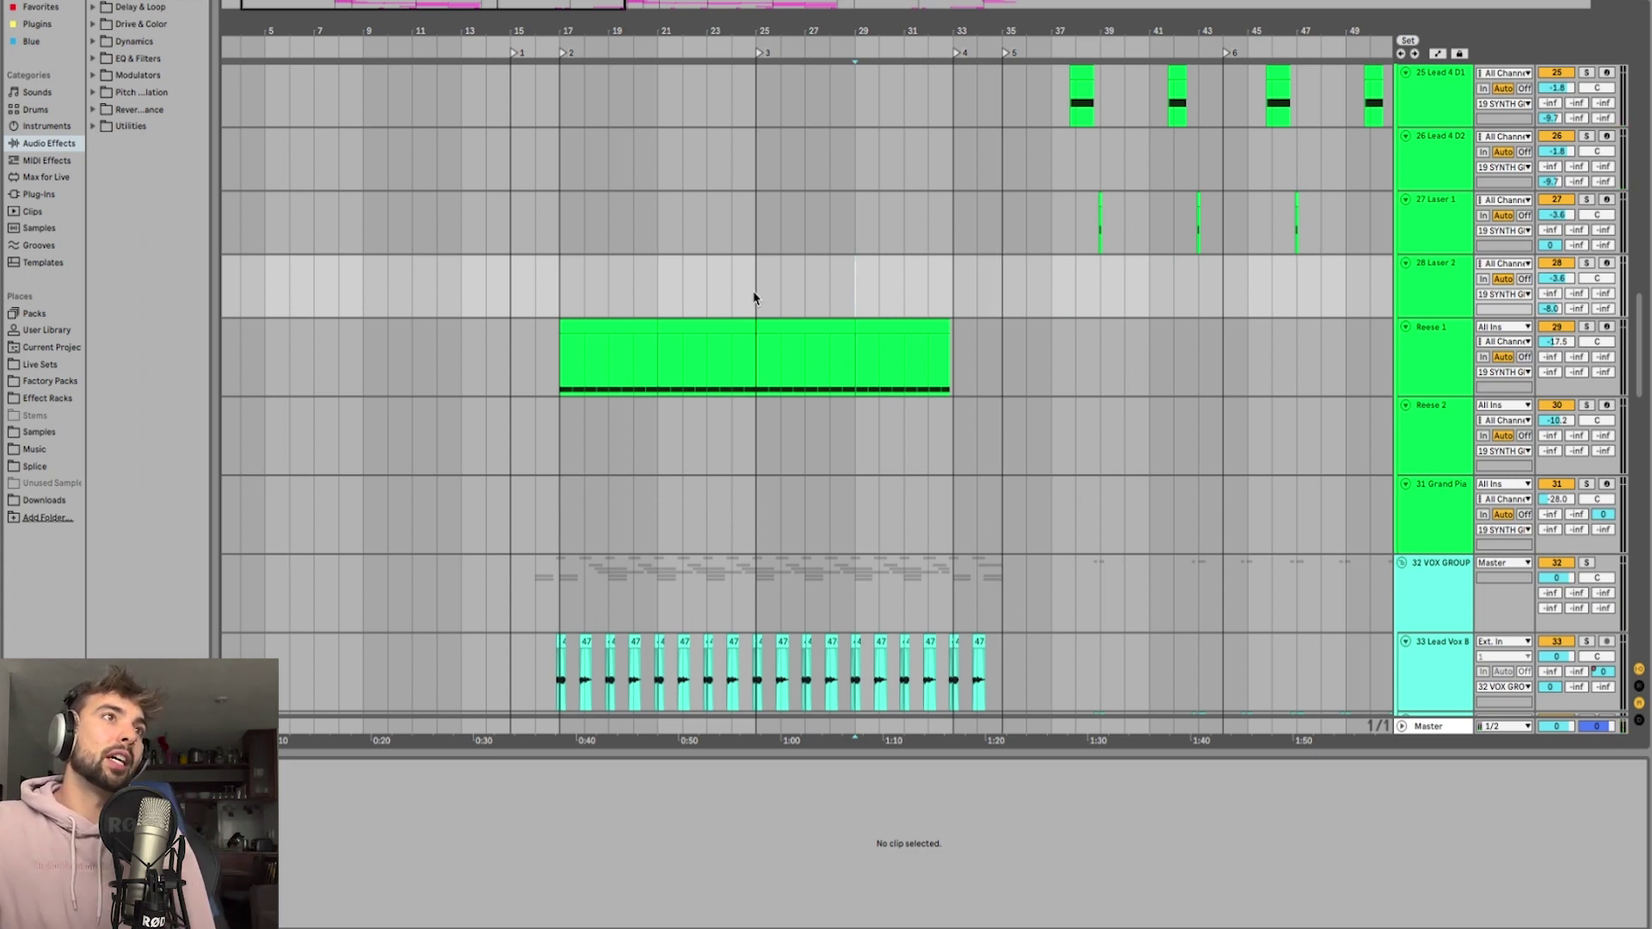
drag(753, 298, 945, 314)
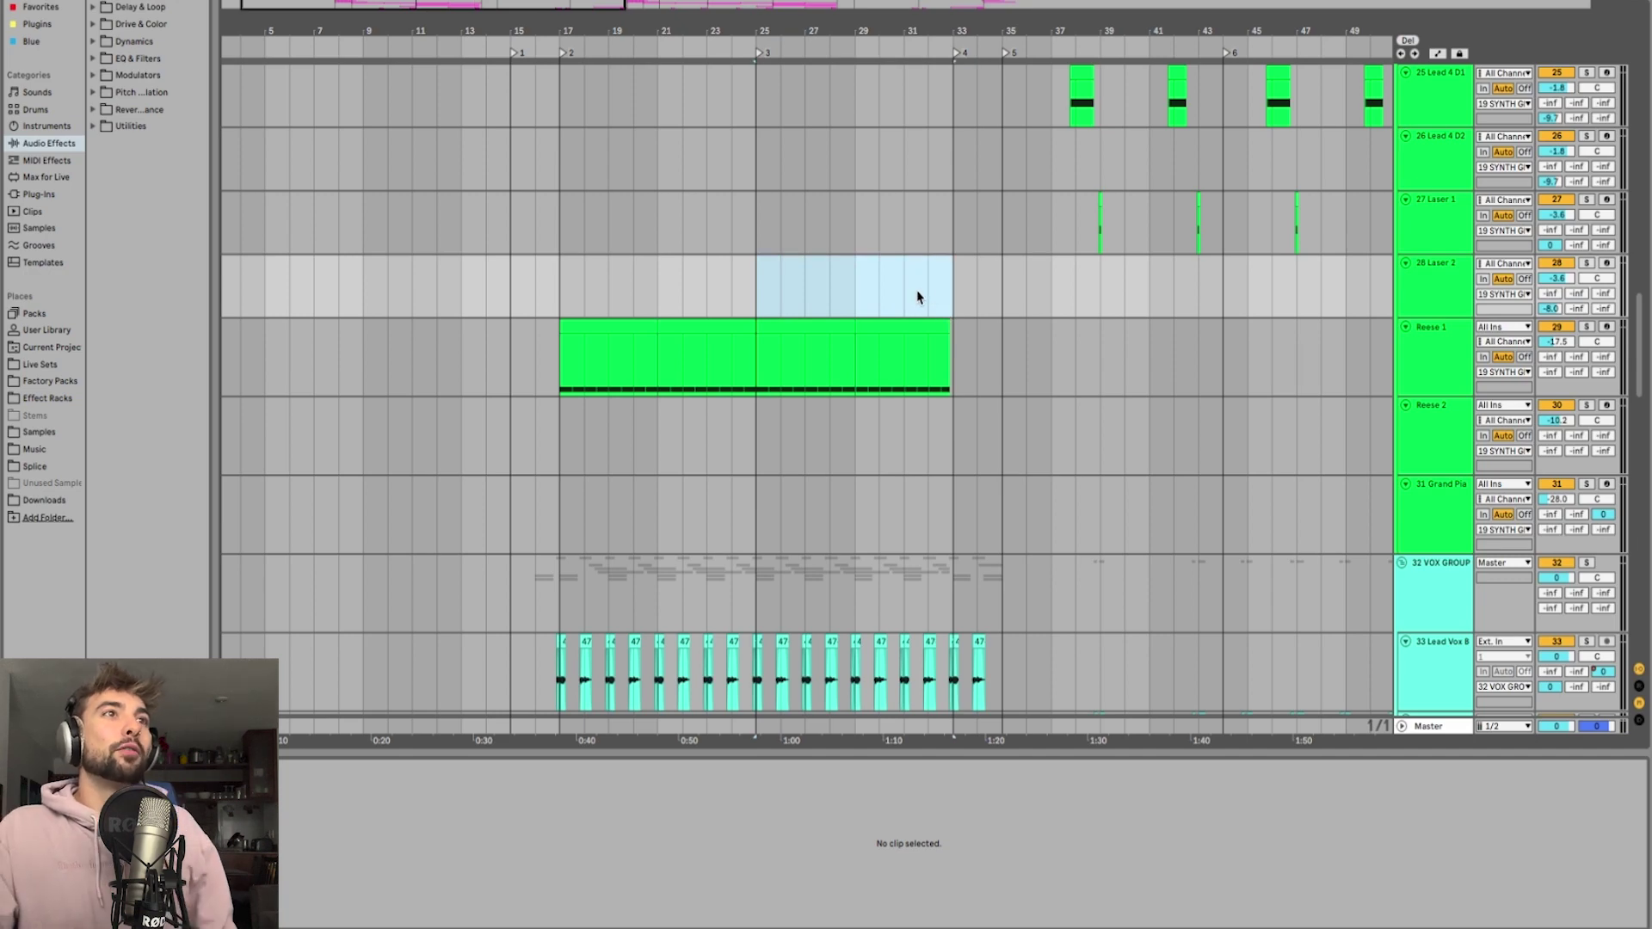
click(949, 291)
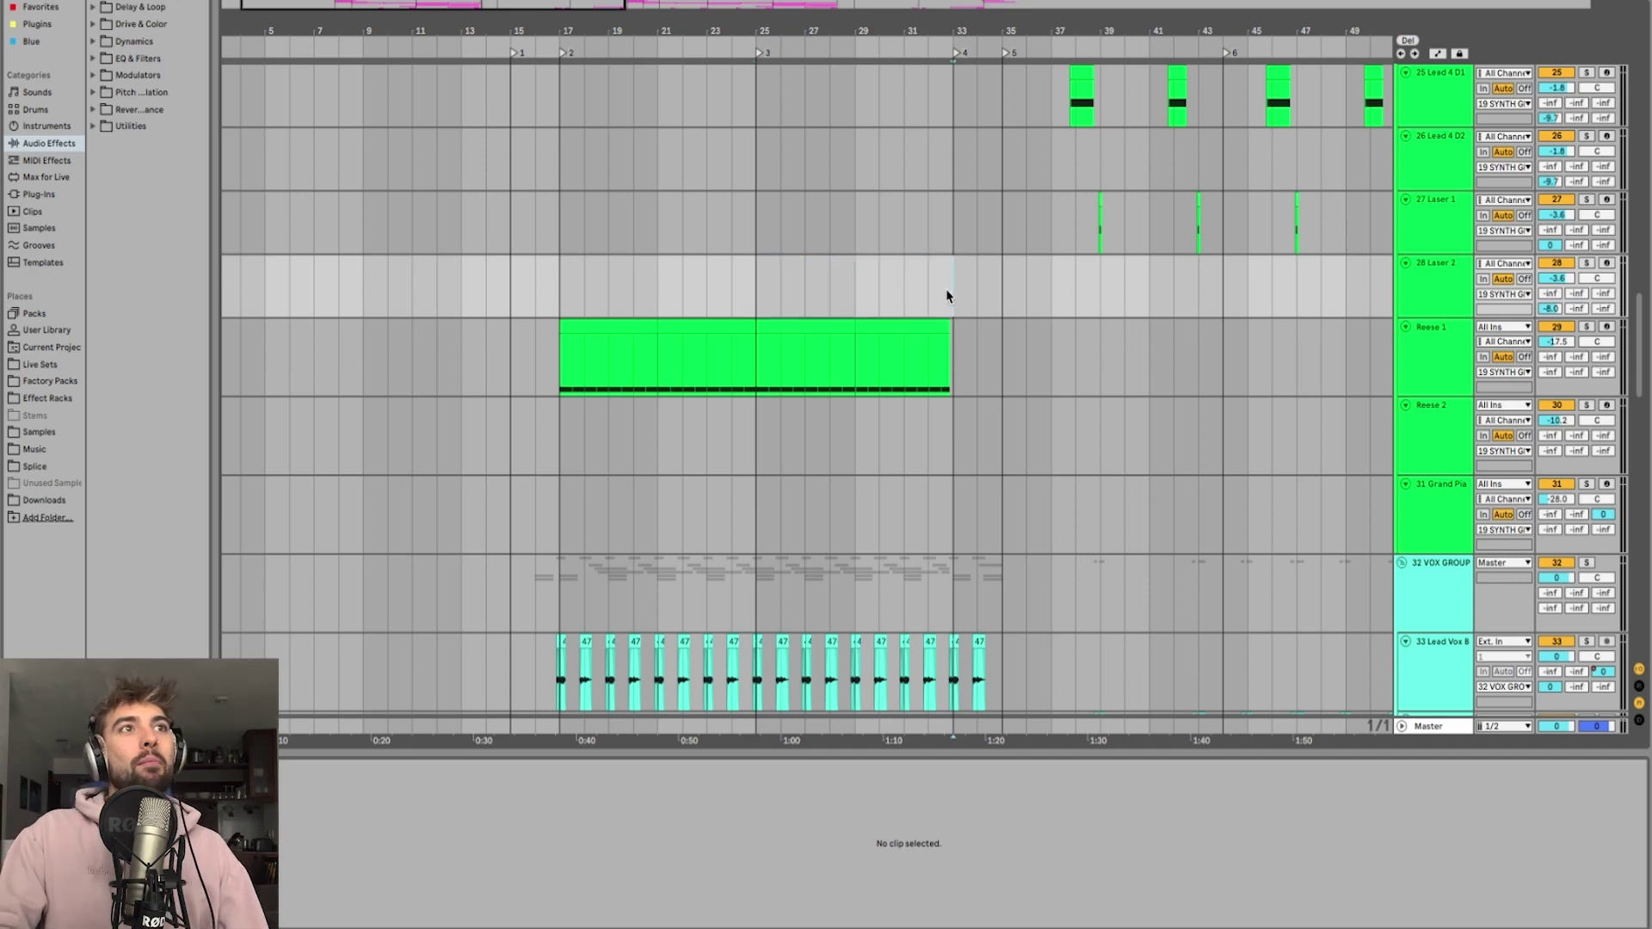
click(945, 454)
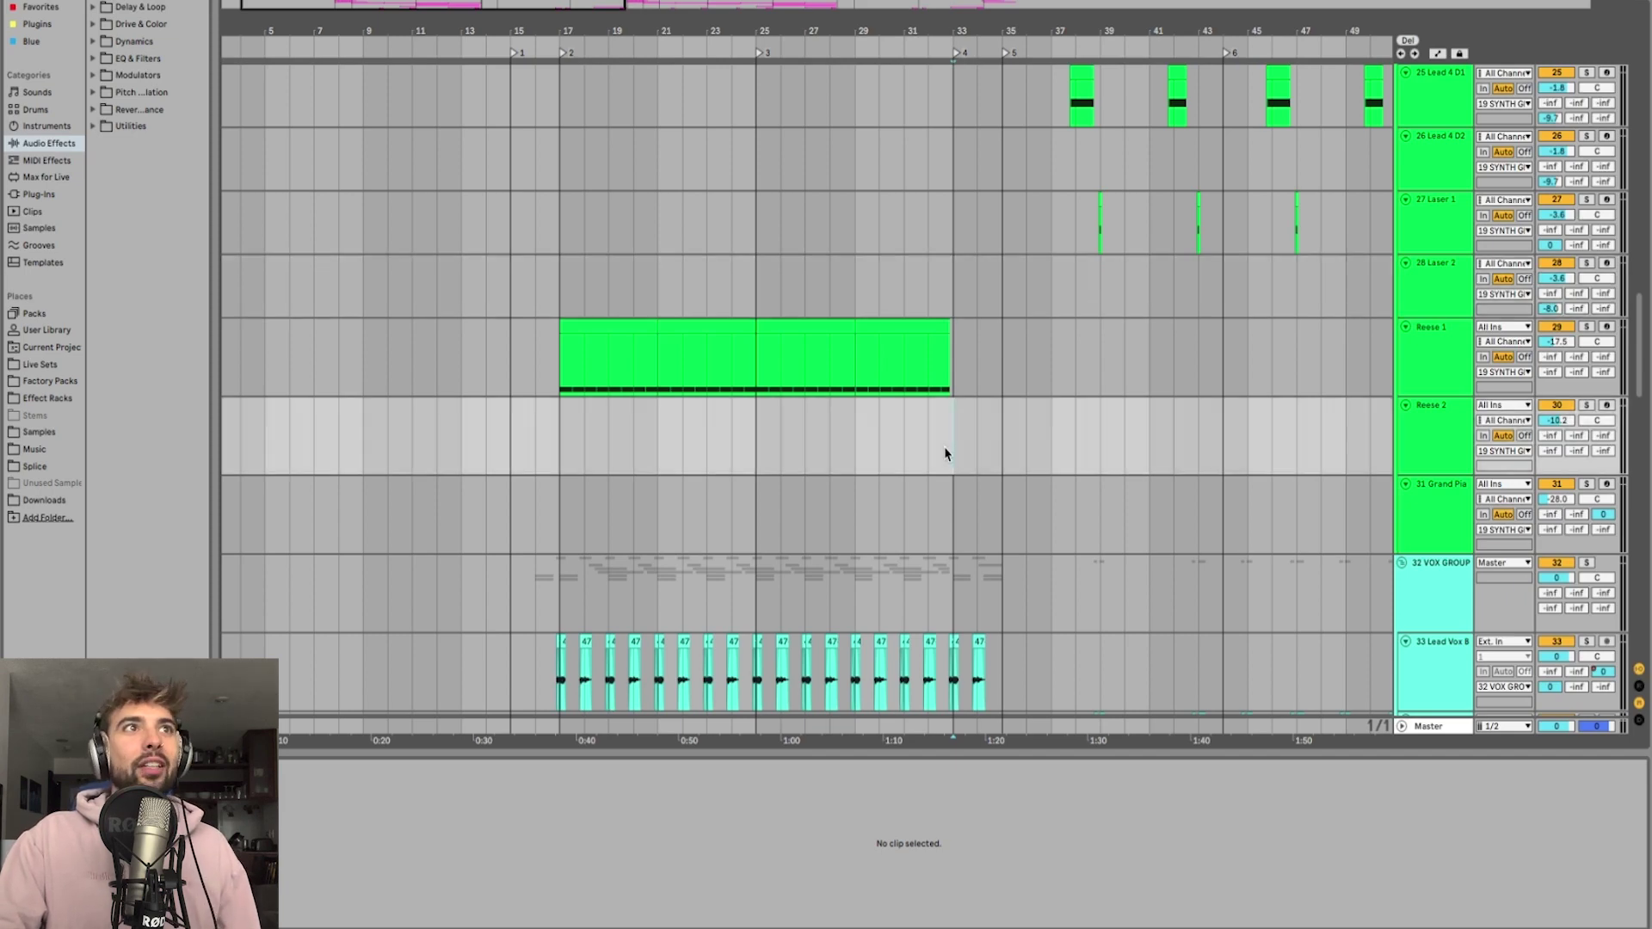
click(929, 368)
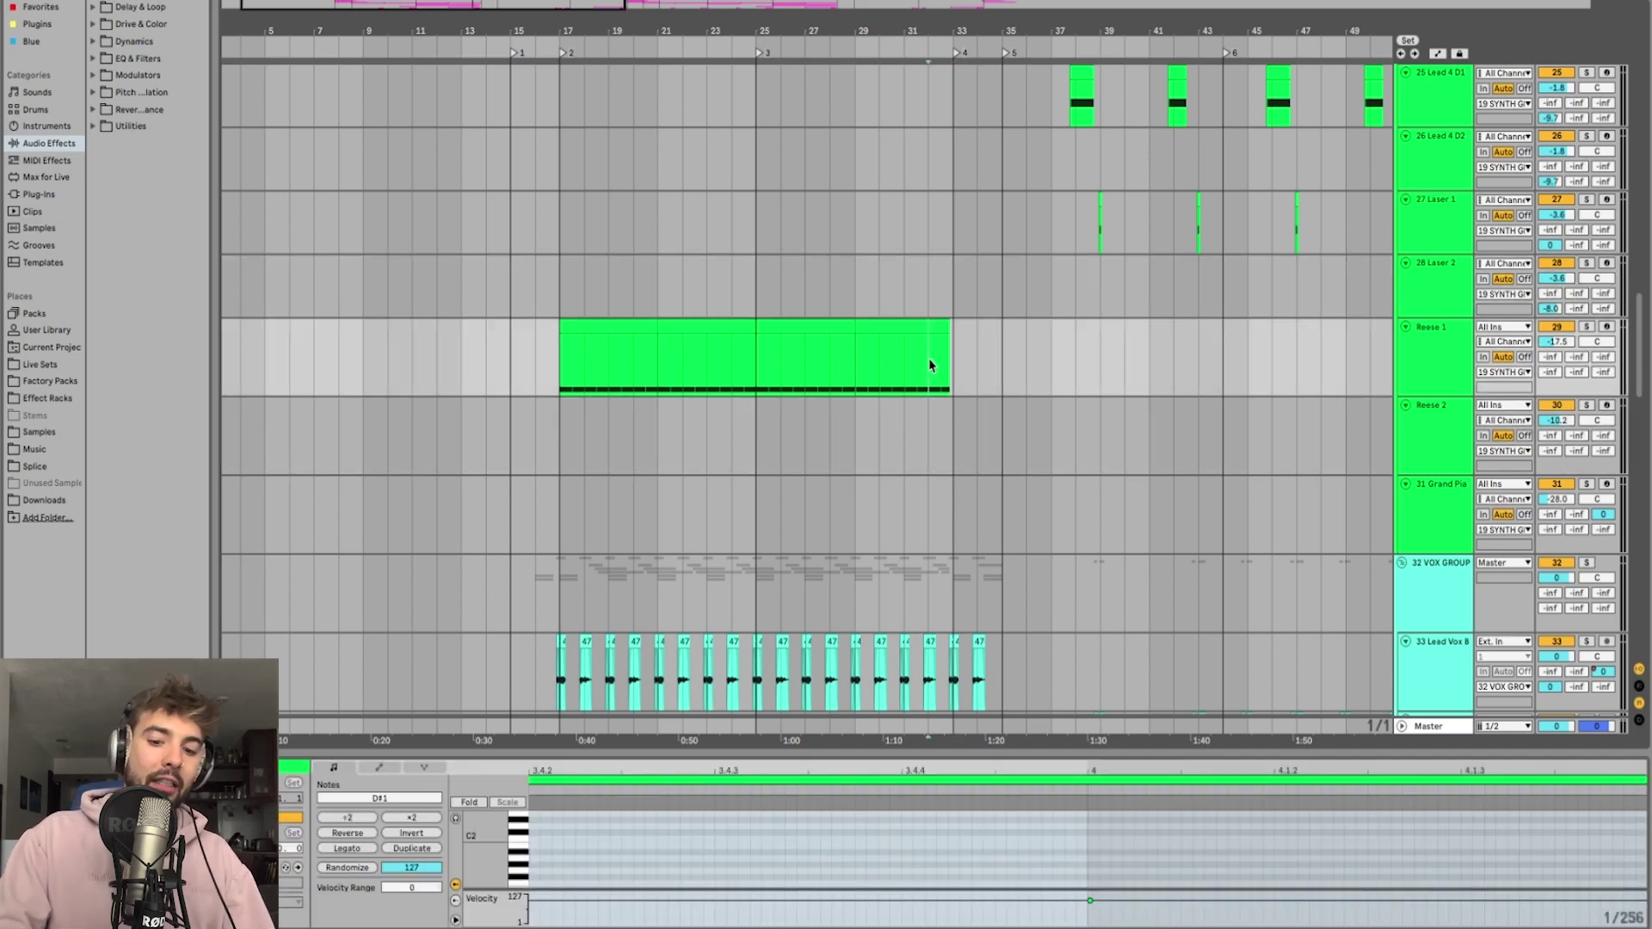
scroll(930, 361, up, 3)
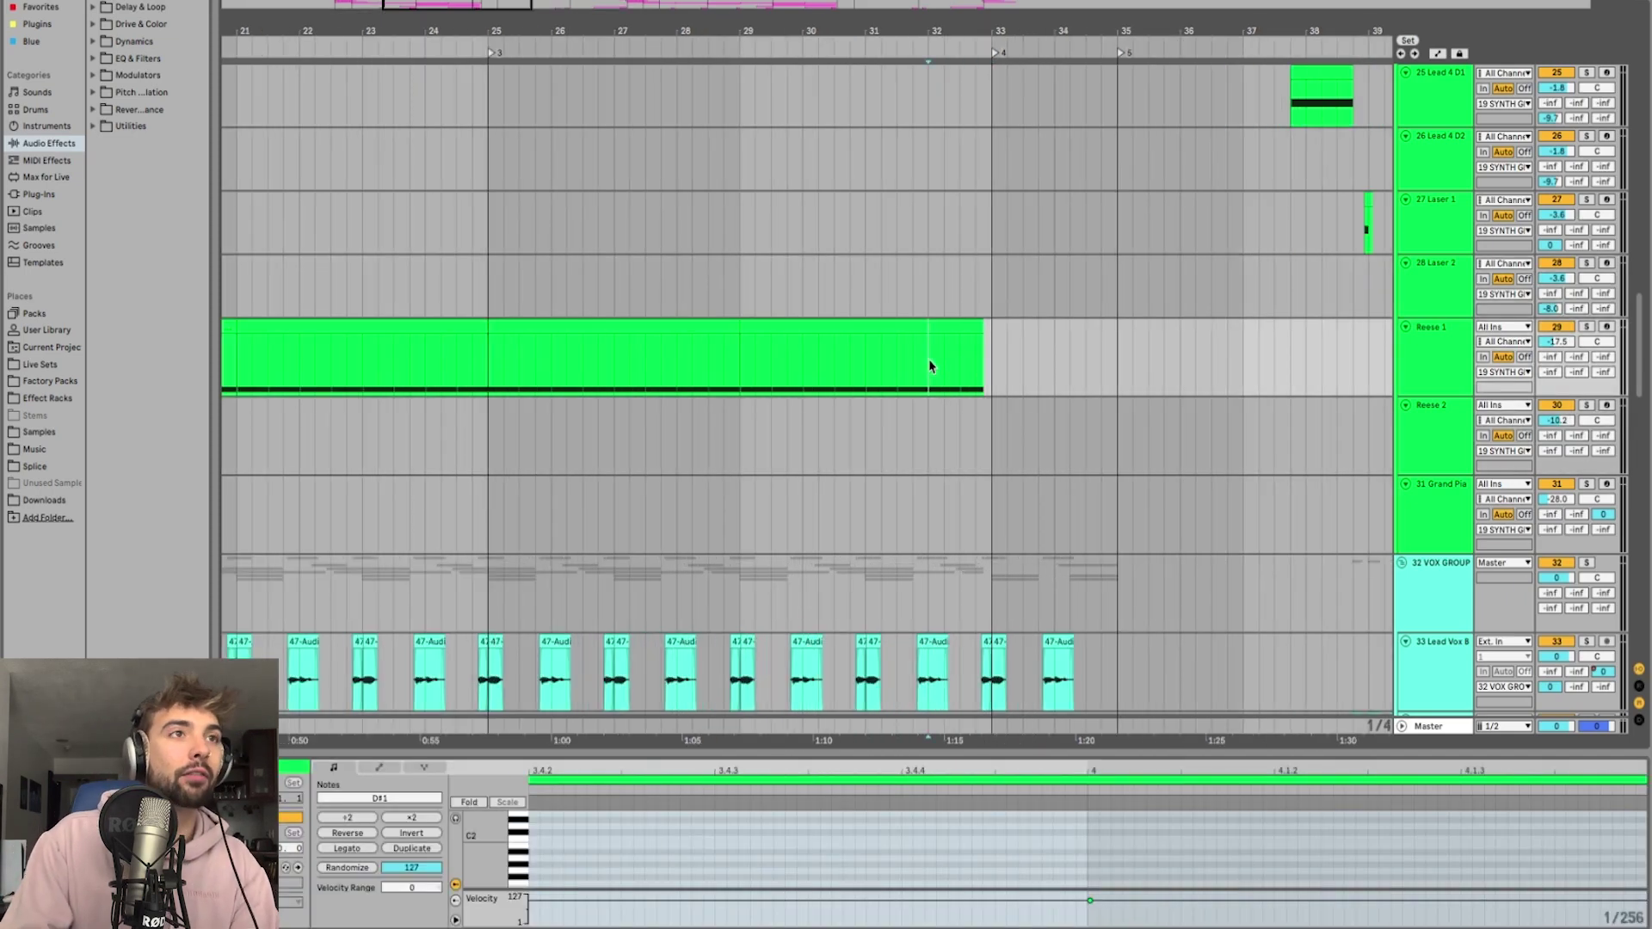
Step: Play the break from bar 33 and look through the effects, drum and synth tracks around it
click(996, 353)
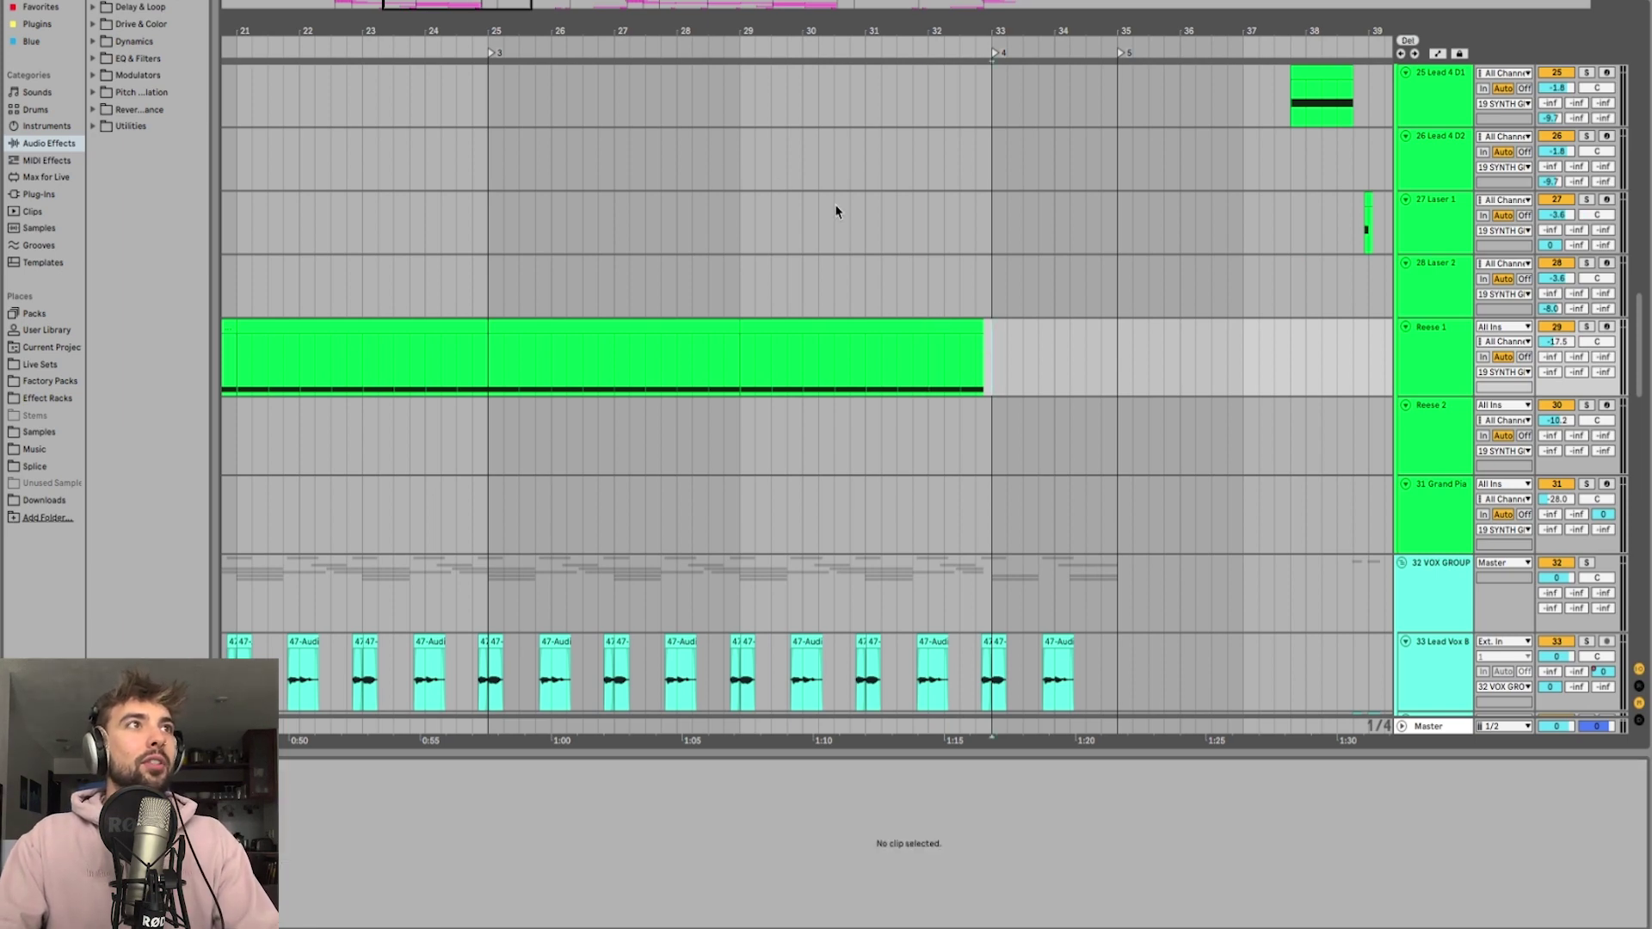
scroll(839, 216, down, 3)
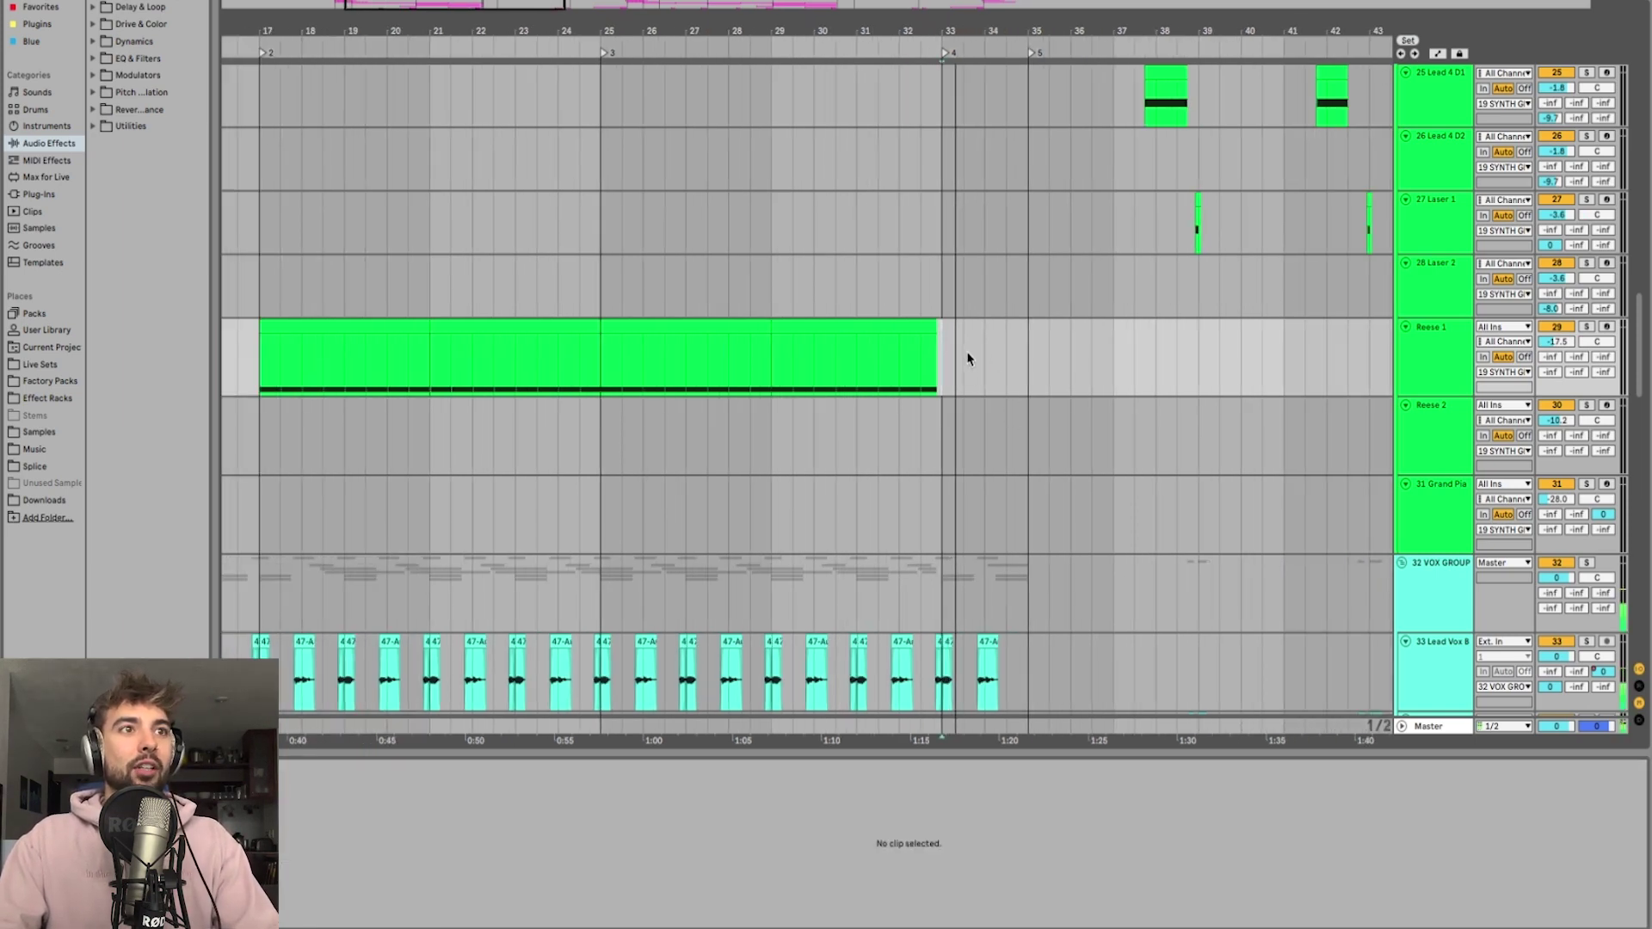
scroll(967, 359, down, 20)
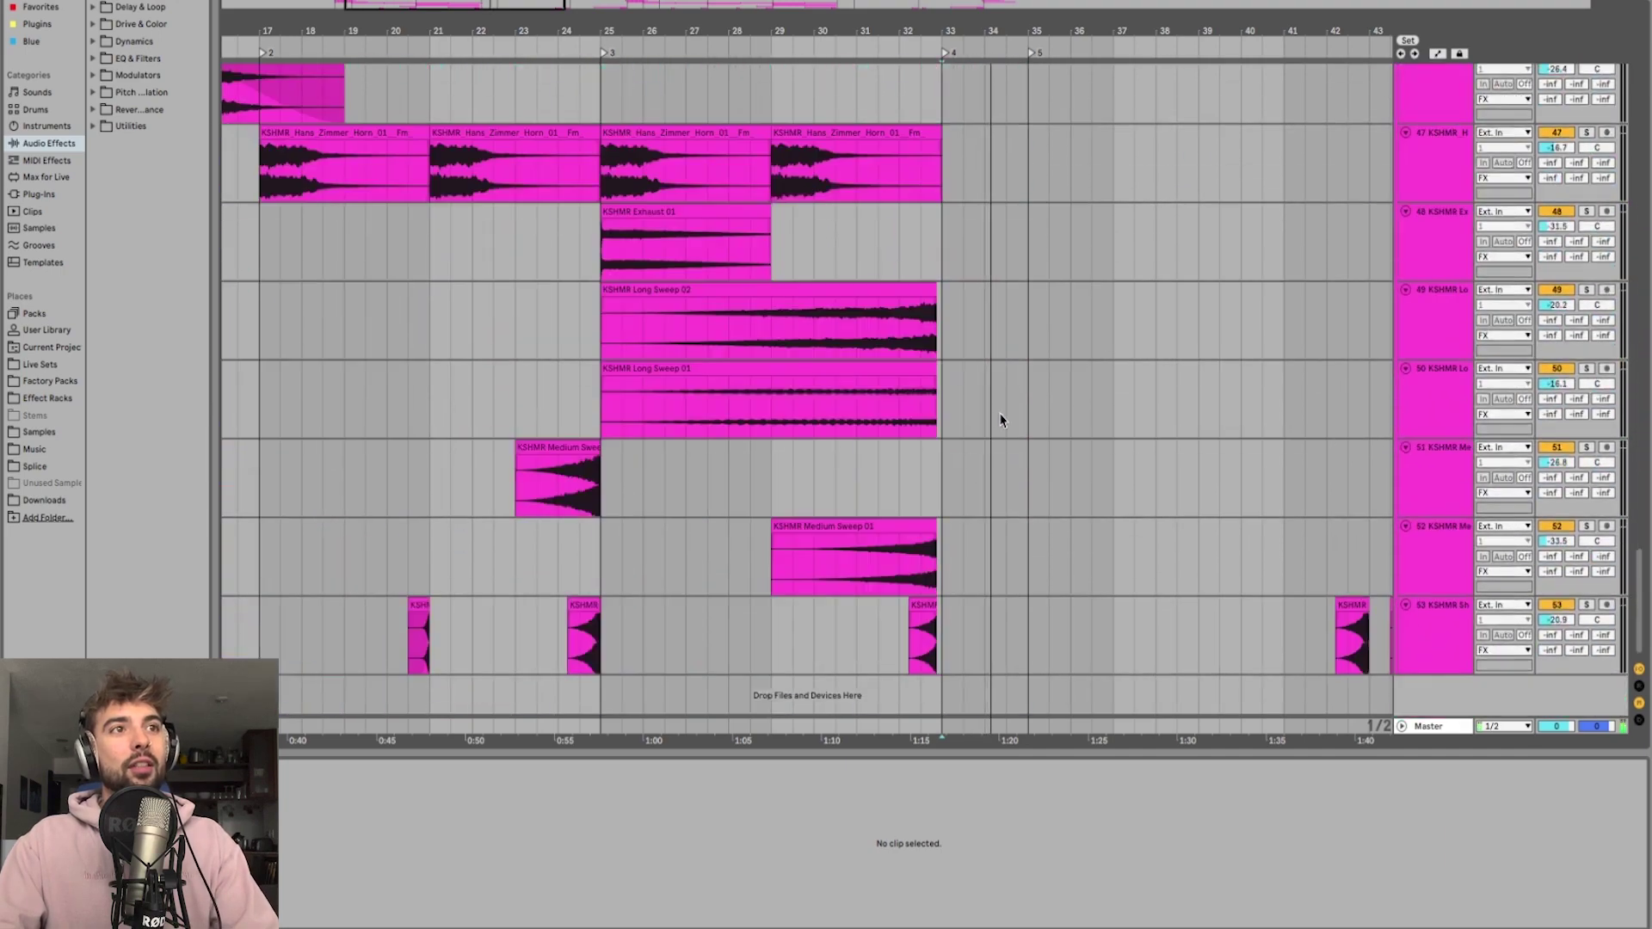
scroll(1000, 420, up, 20)
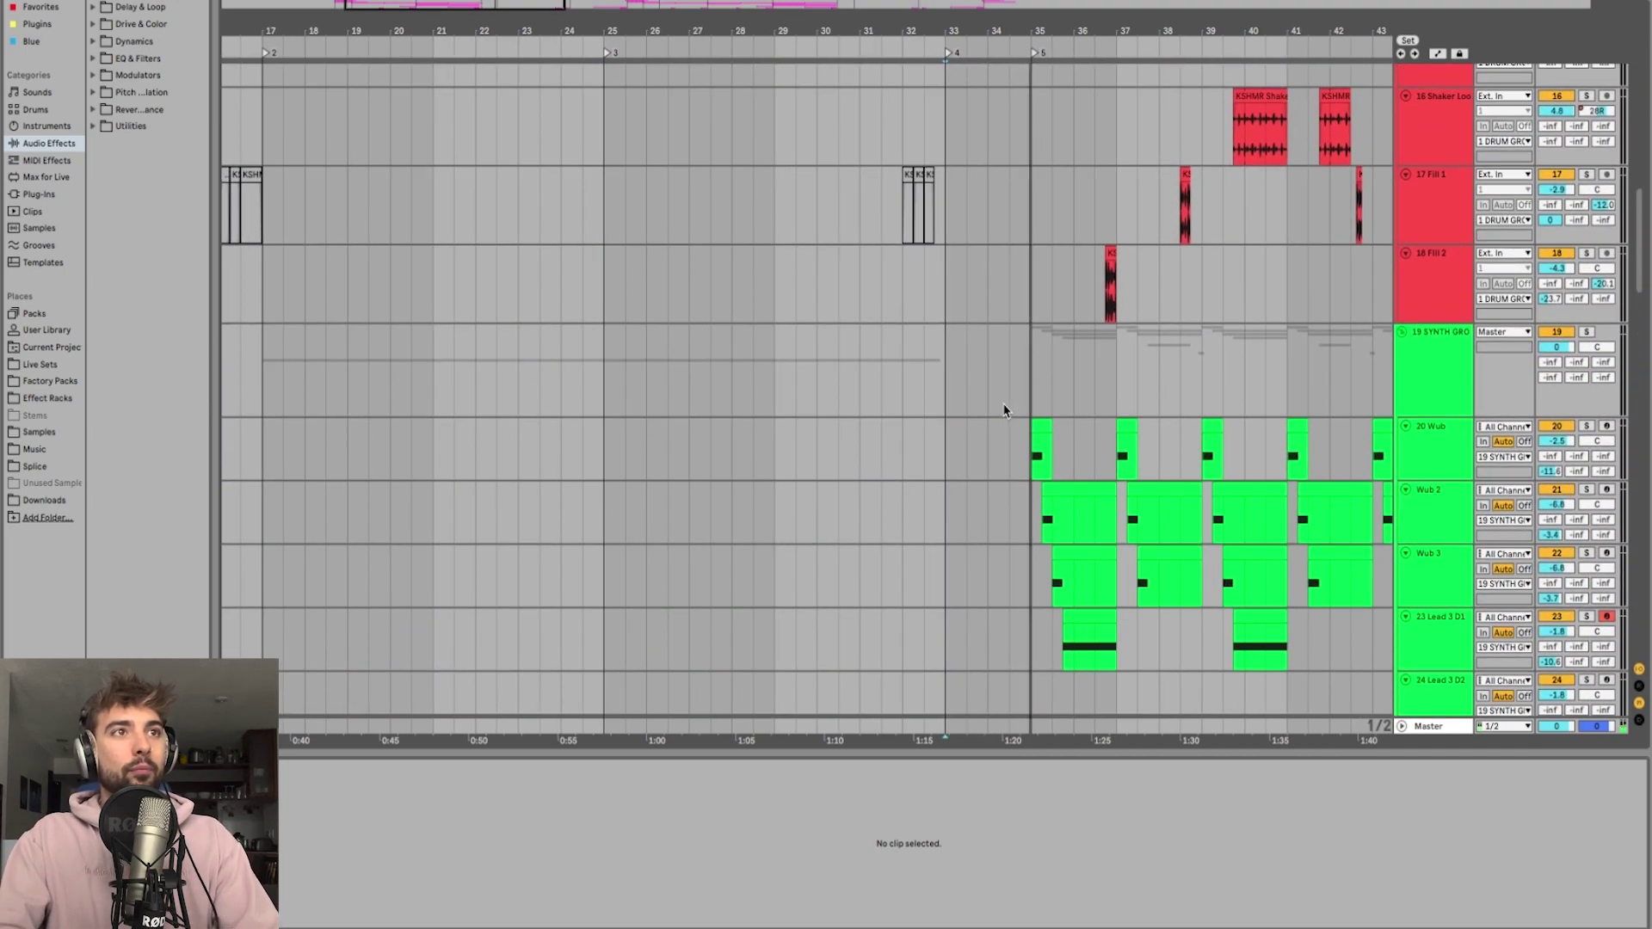
Step: Play the drop from bar 35 and open the notes of the first clip on the Wub track
click(1019, 406)
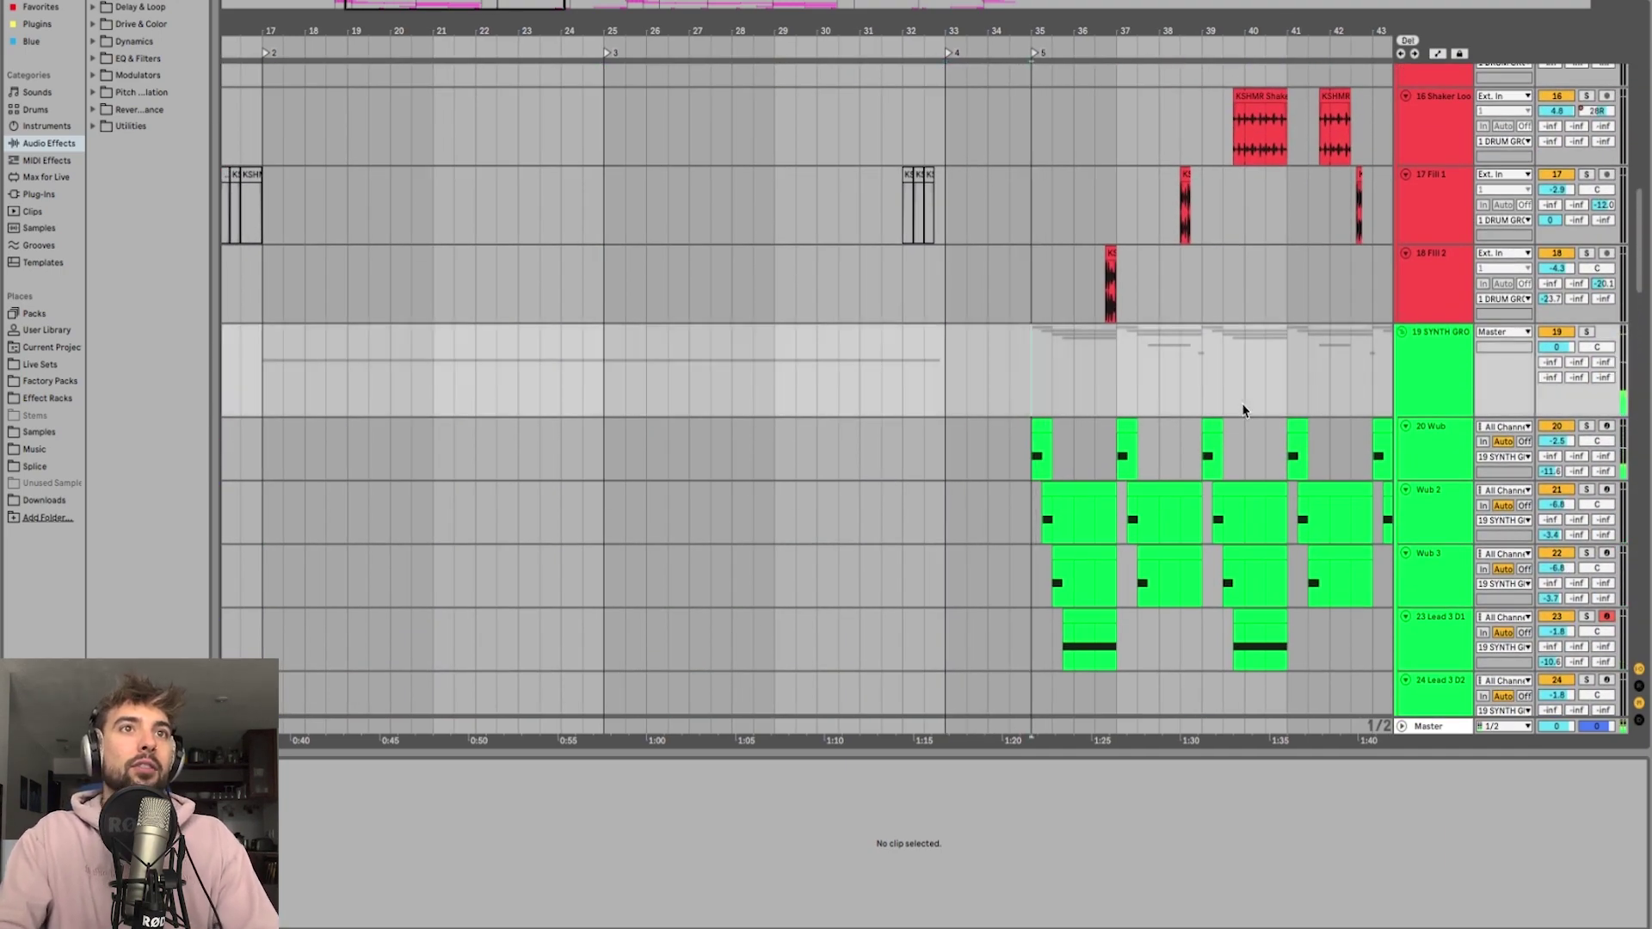
click(1422, 448)
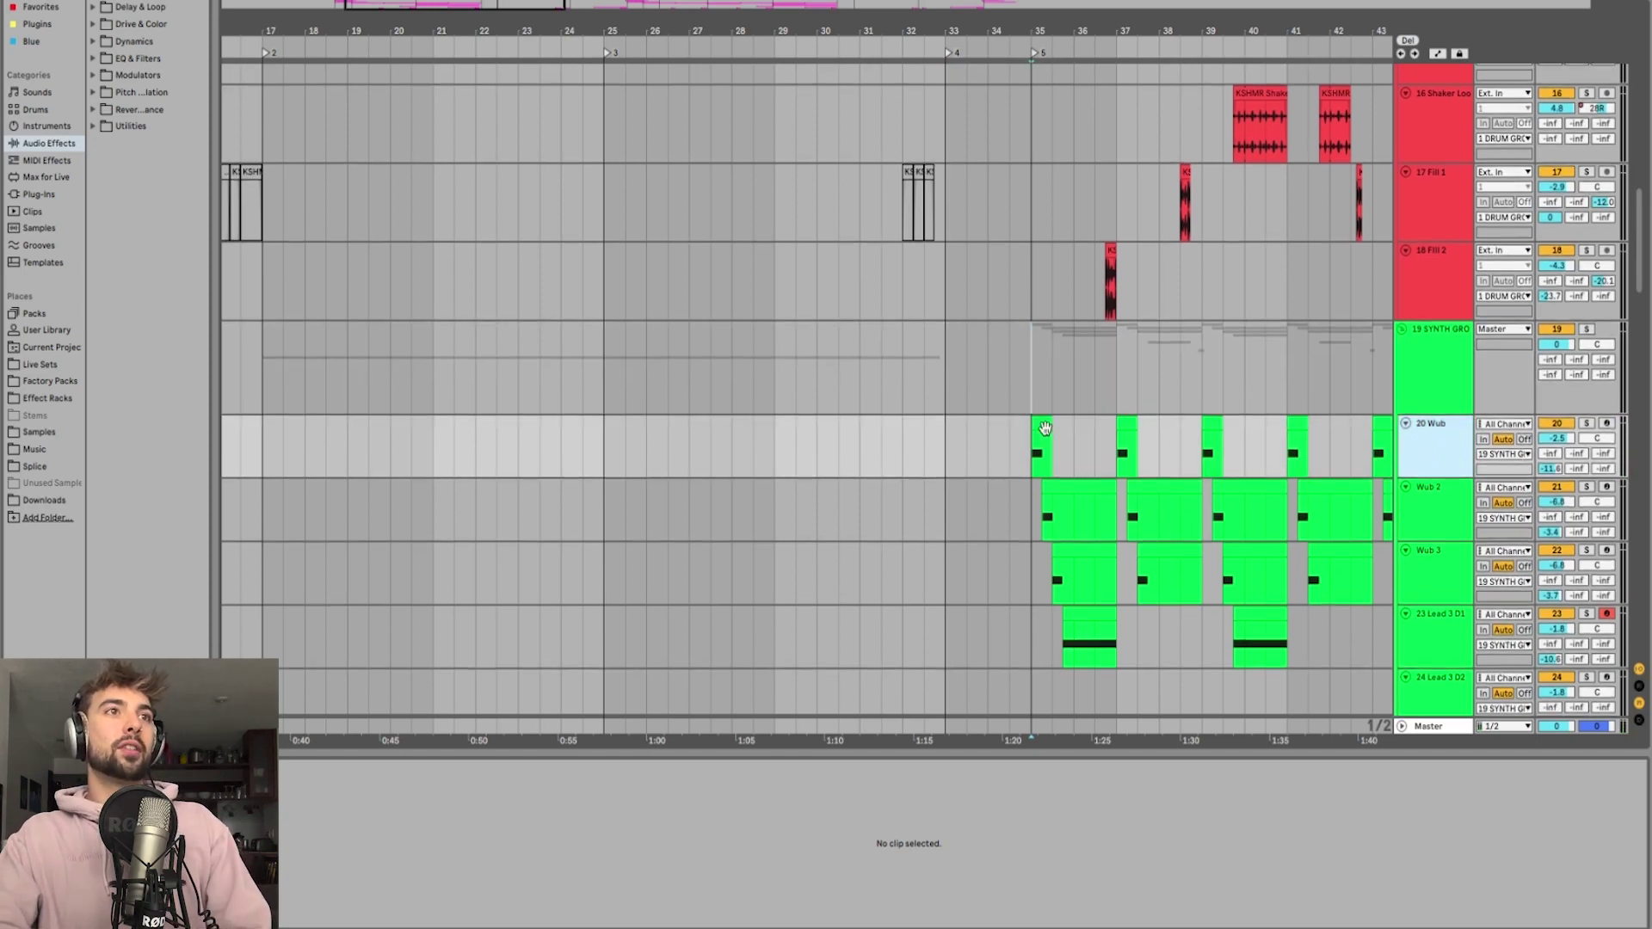
click(1041, 427)
Step: Look through the drop's wub, lead and laser tracks and open the device chain of the 20 Wub track
scroll(1042, 428, right, 4)
scroll(1041, 428, down, 2)
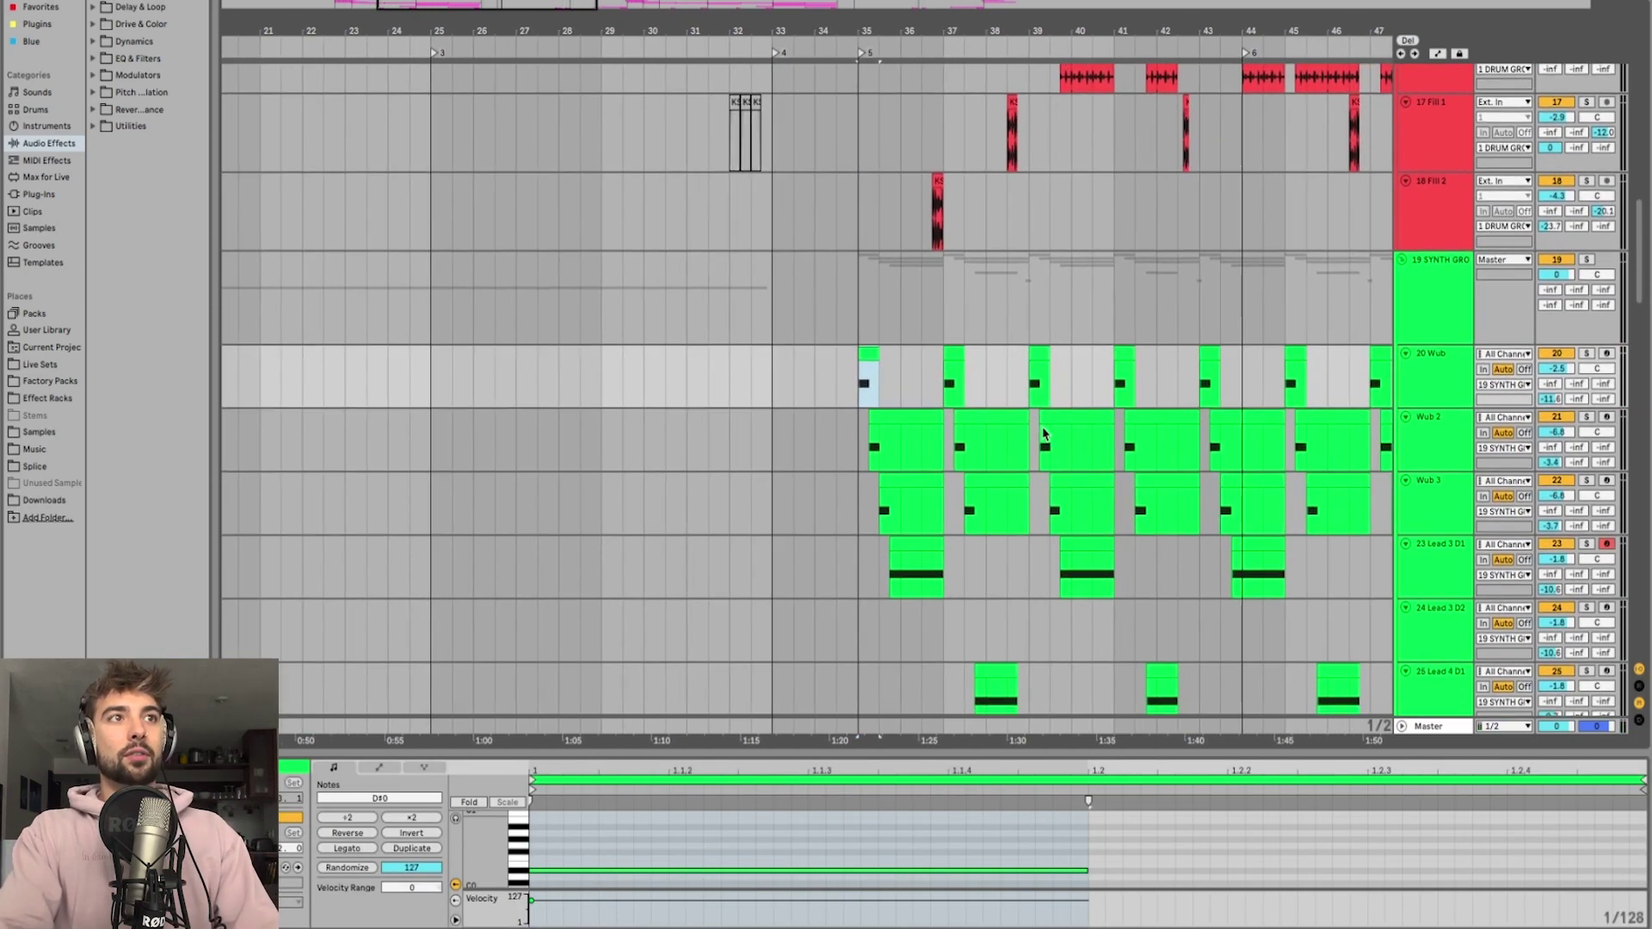
scroll(911, 608, down, 6)
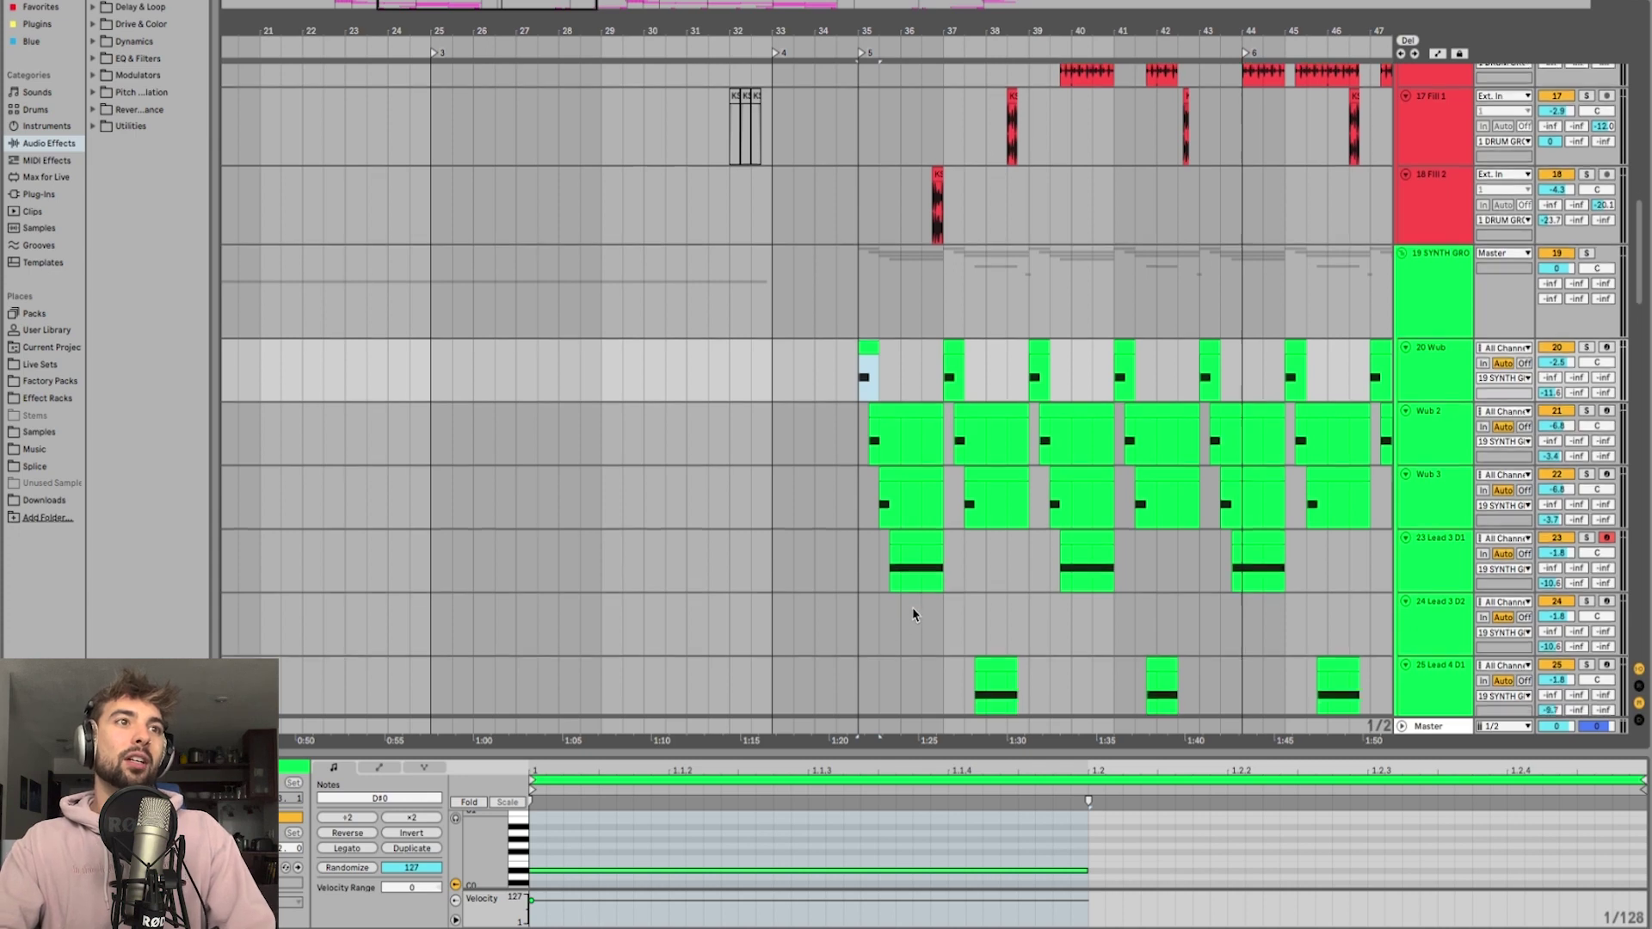
scroll(954, 599, up, 5)
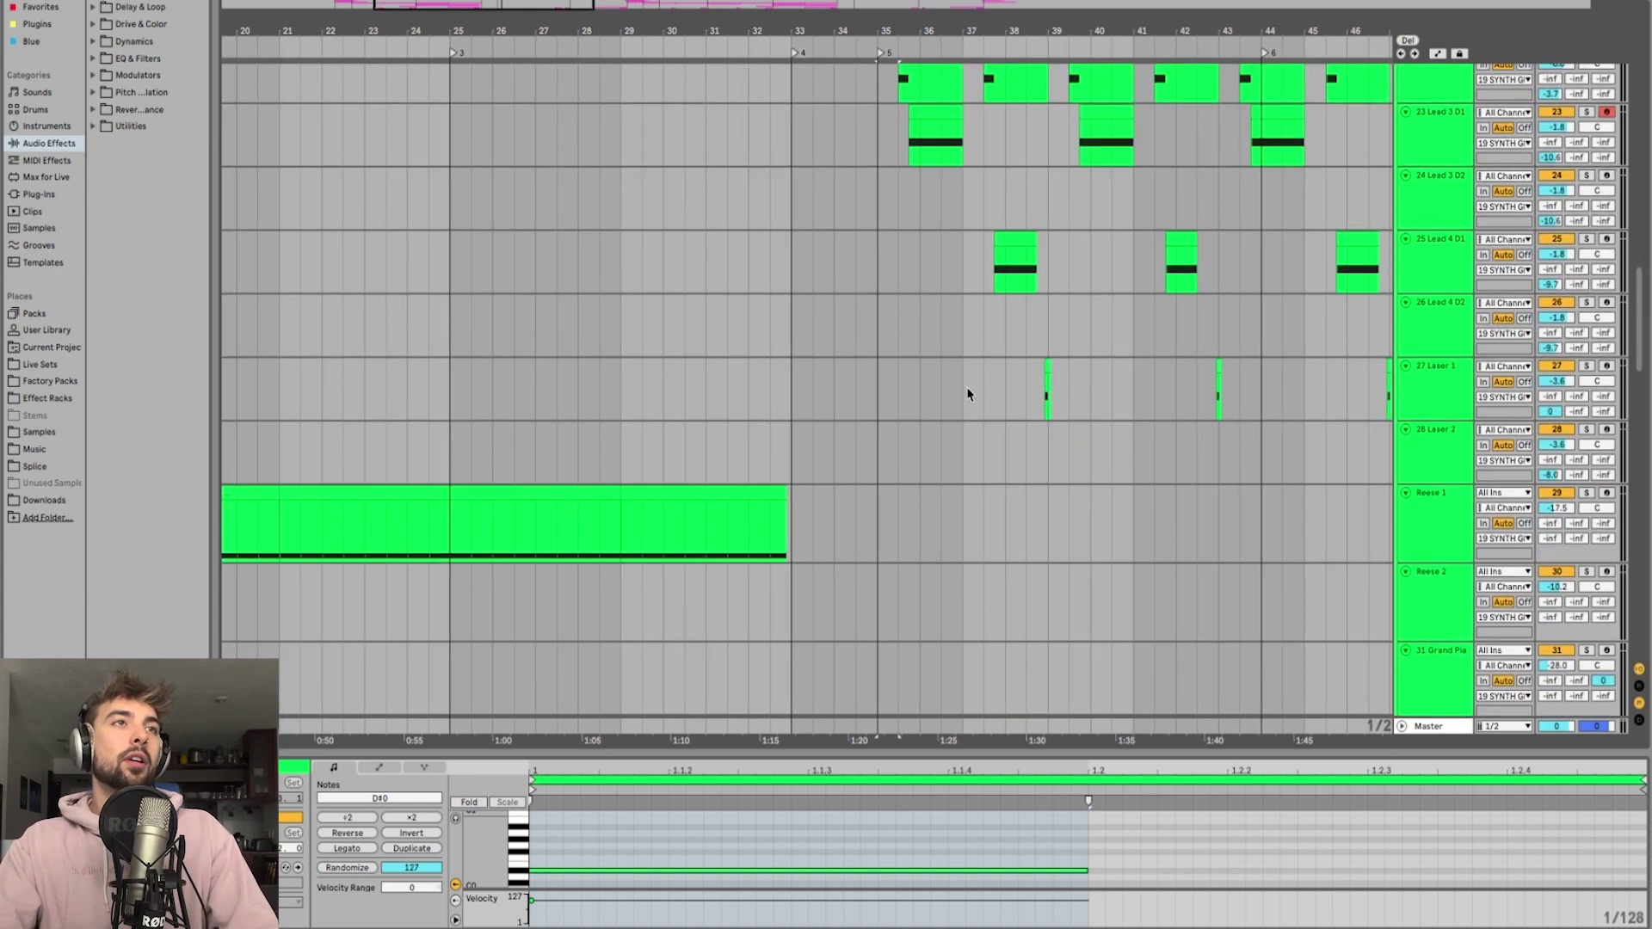
click(1456, 249)
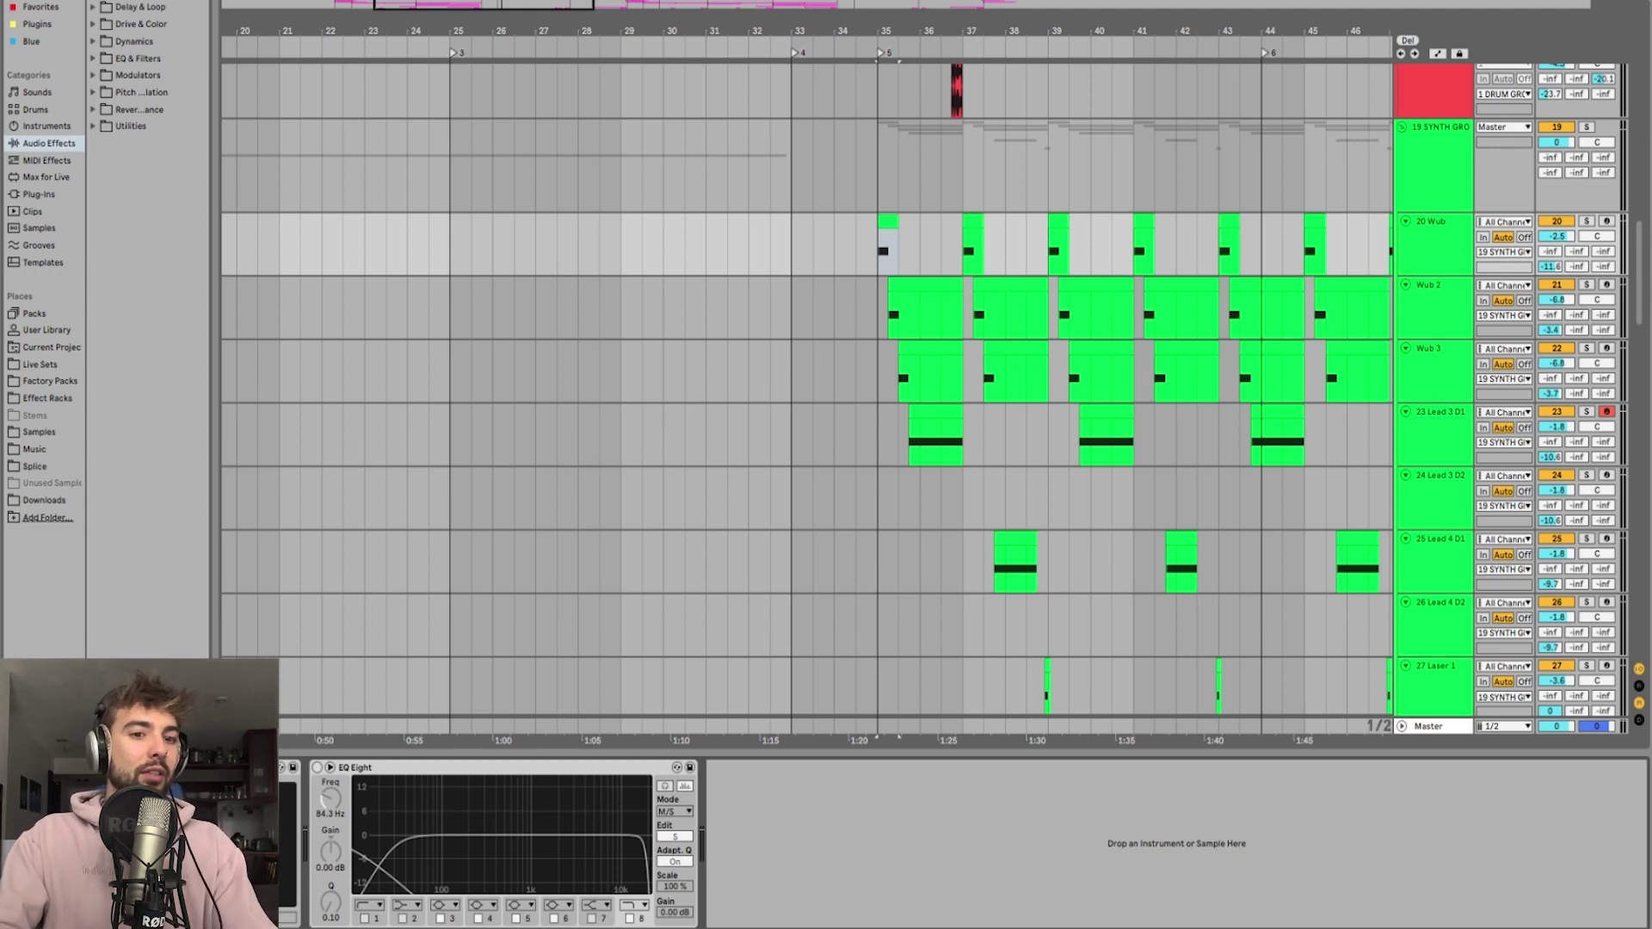
Step: Open the Serum synth of the 20 Wub track and examine its oscillator, LFO 1 modulation and effects
click(292, 767)
drag(607, 286, 341, 167)
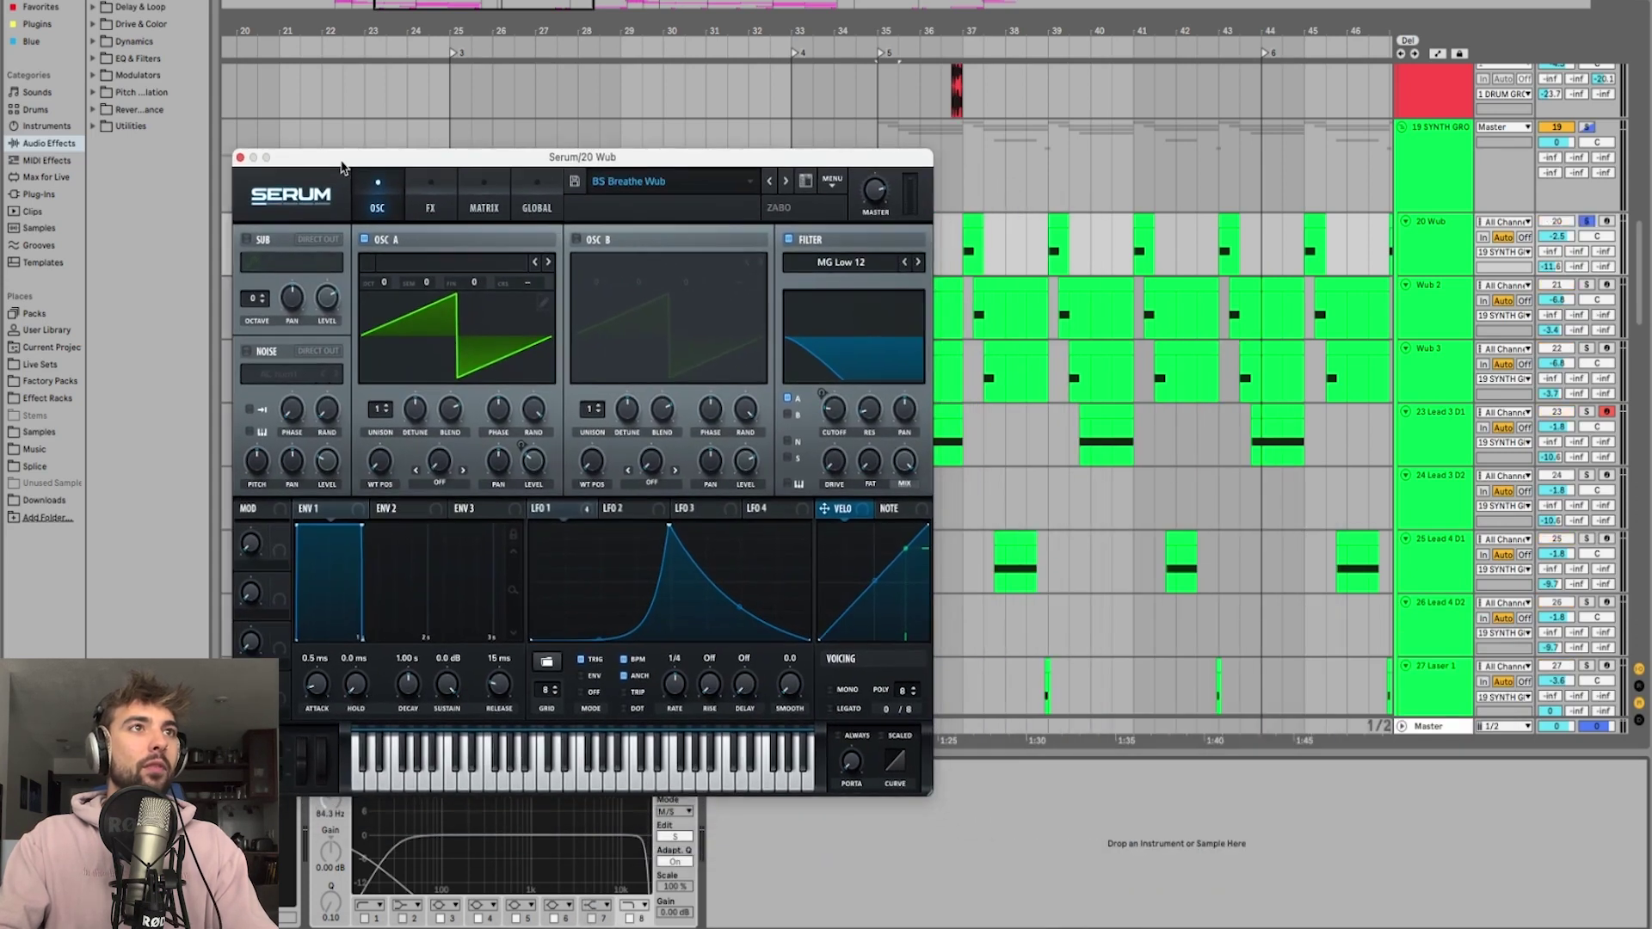
mouse_move(737, 162)
mouse_down()
mouse_move(752, 281)
mouse_move(625, 203)
mouse_up()
click(885, 250)
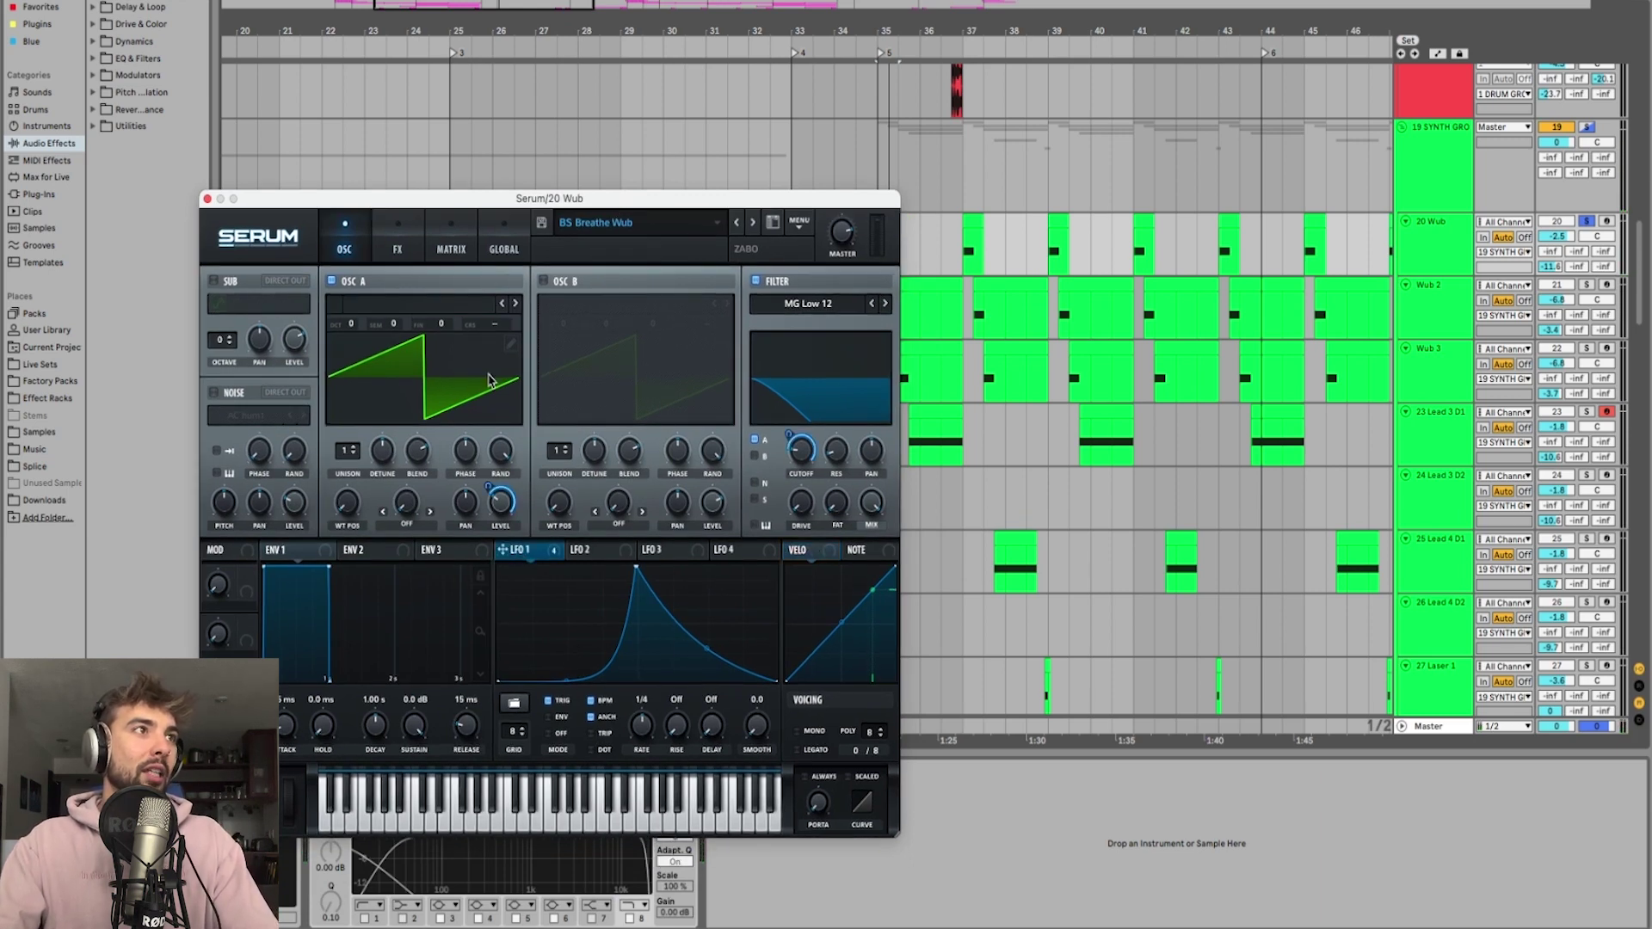
click(398, 250)
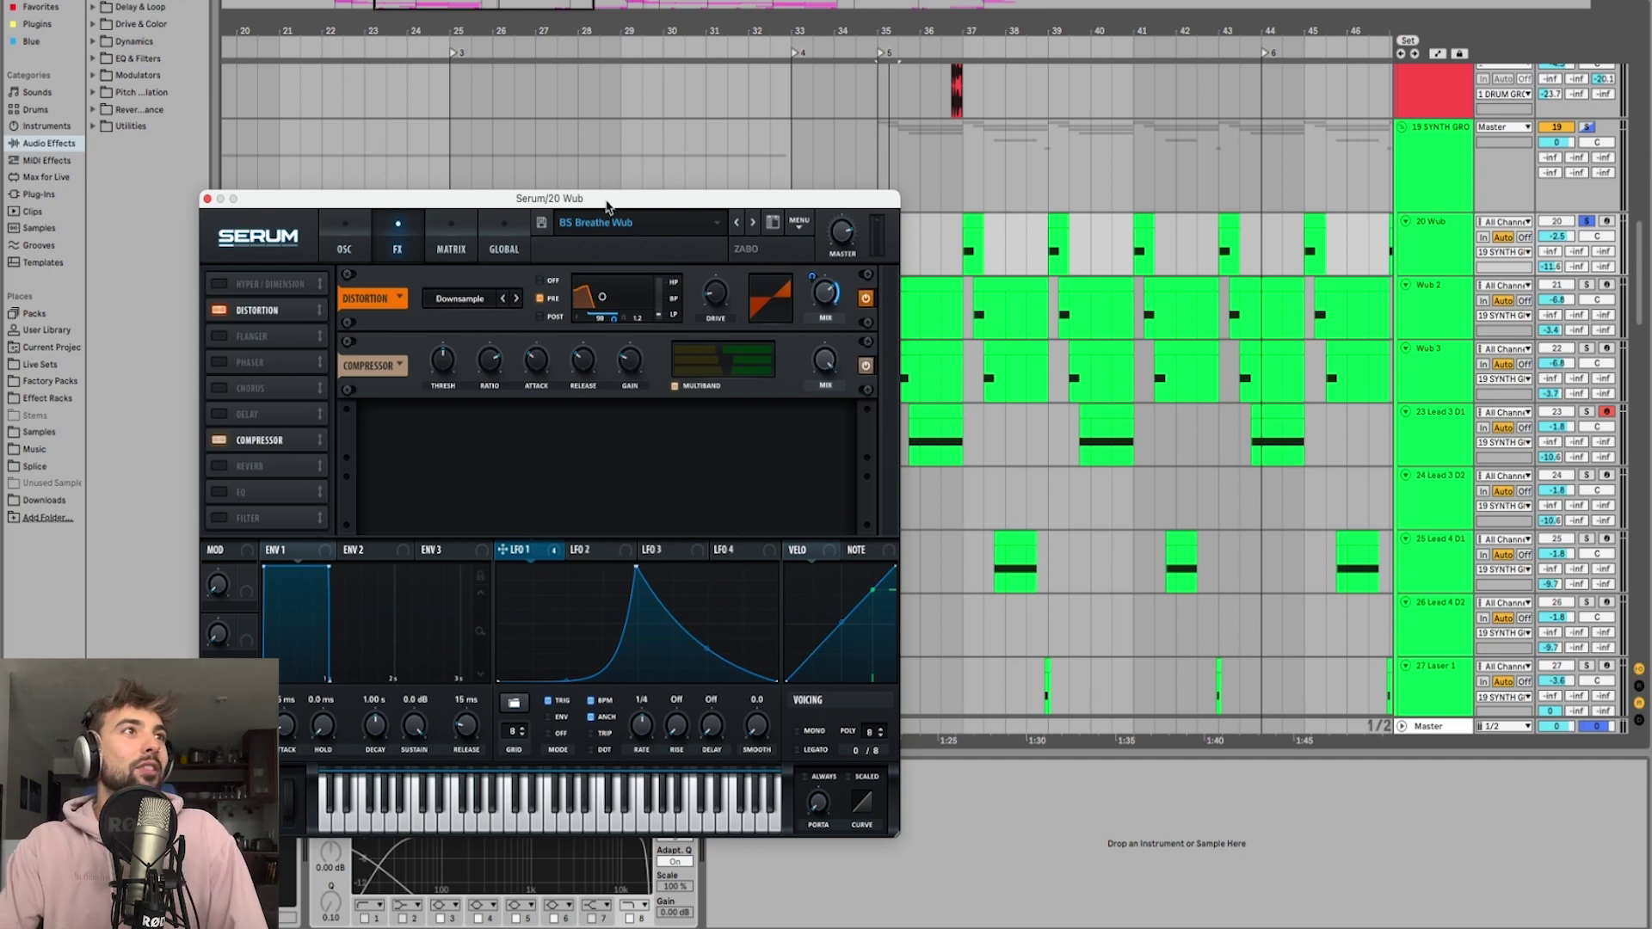
drag(606, 206, 524, 149)
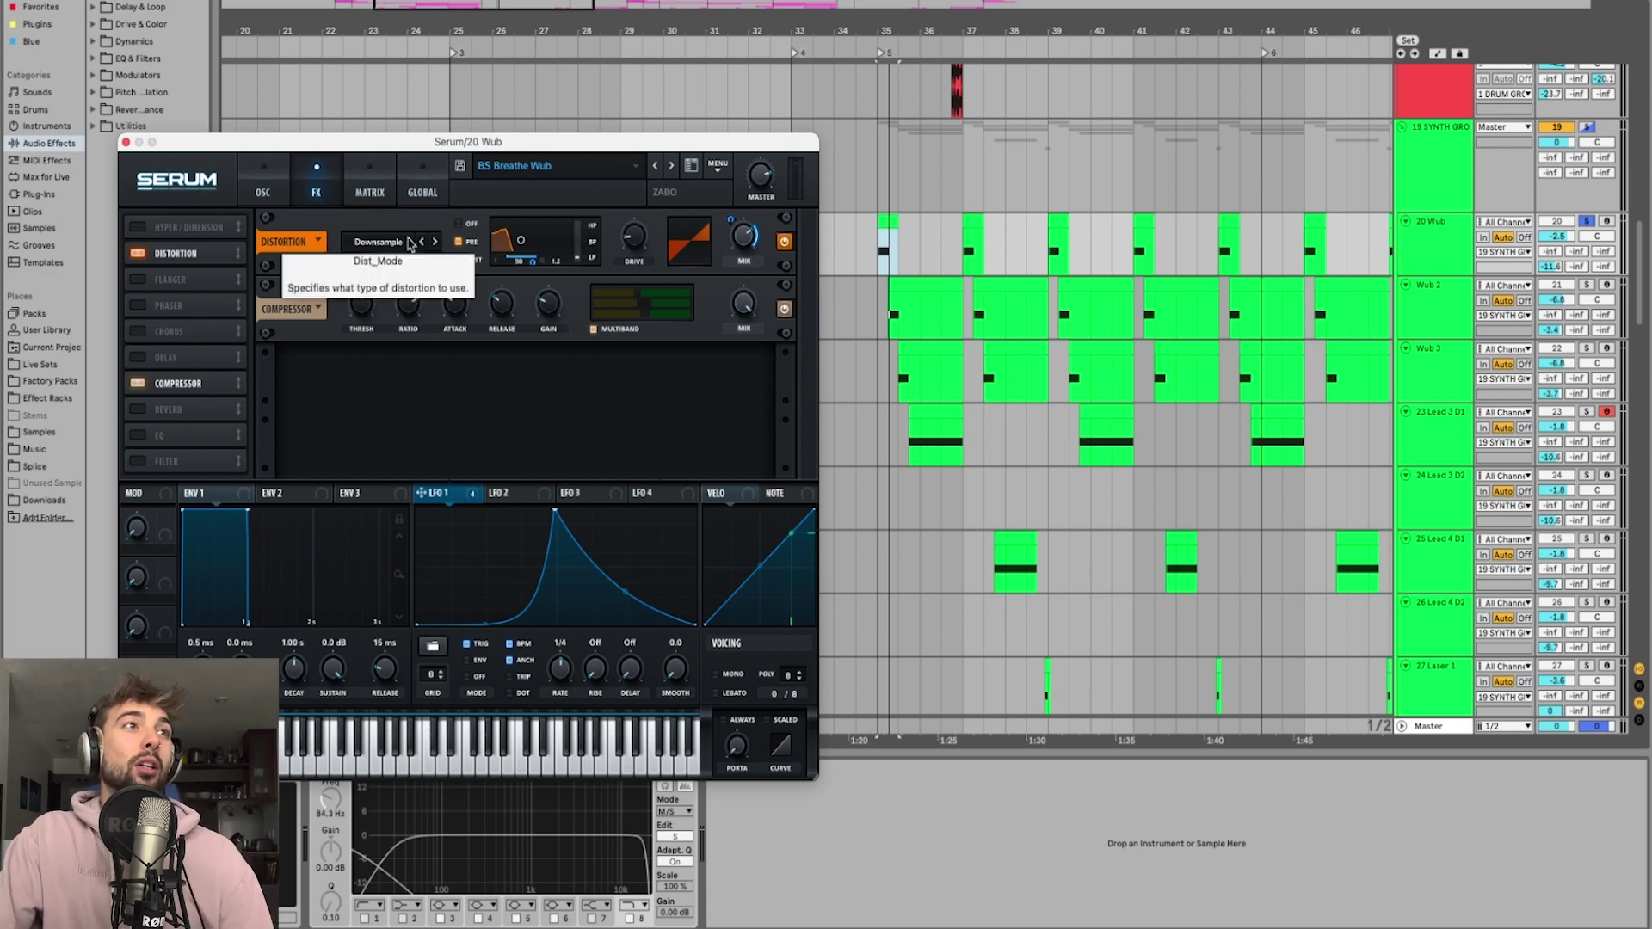
Step: Audition the first clip on the 20 Wub track with Serum's distortion and compressor in view
click(893, 220)
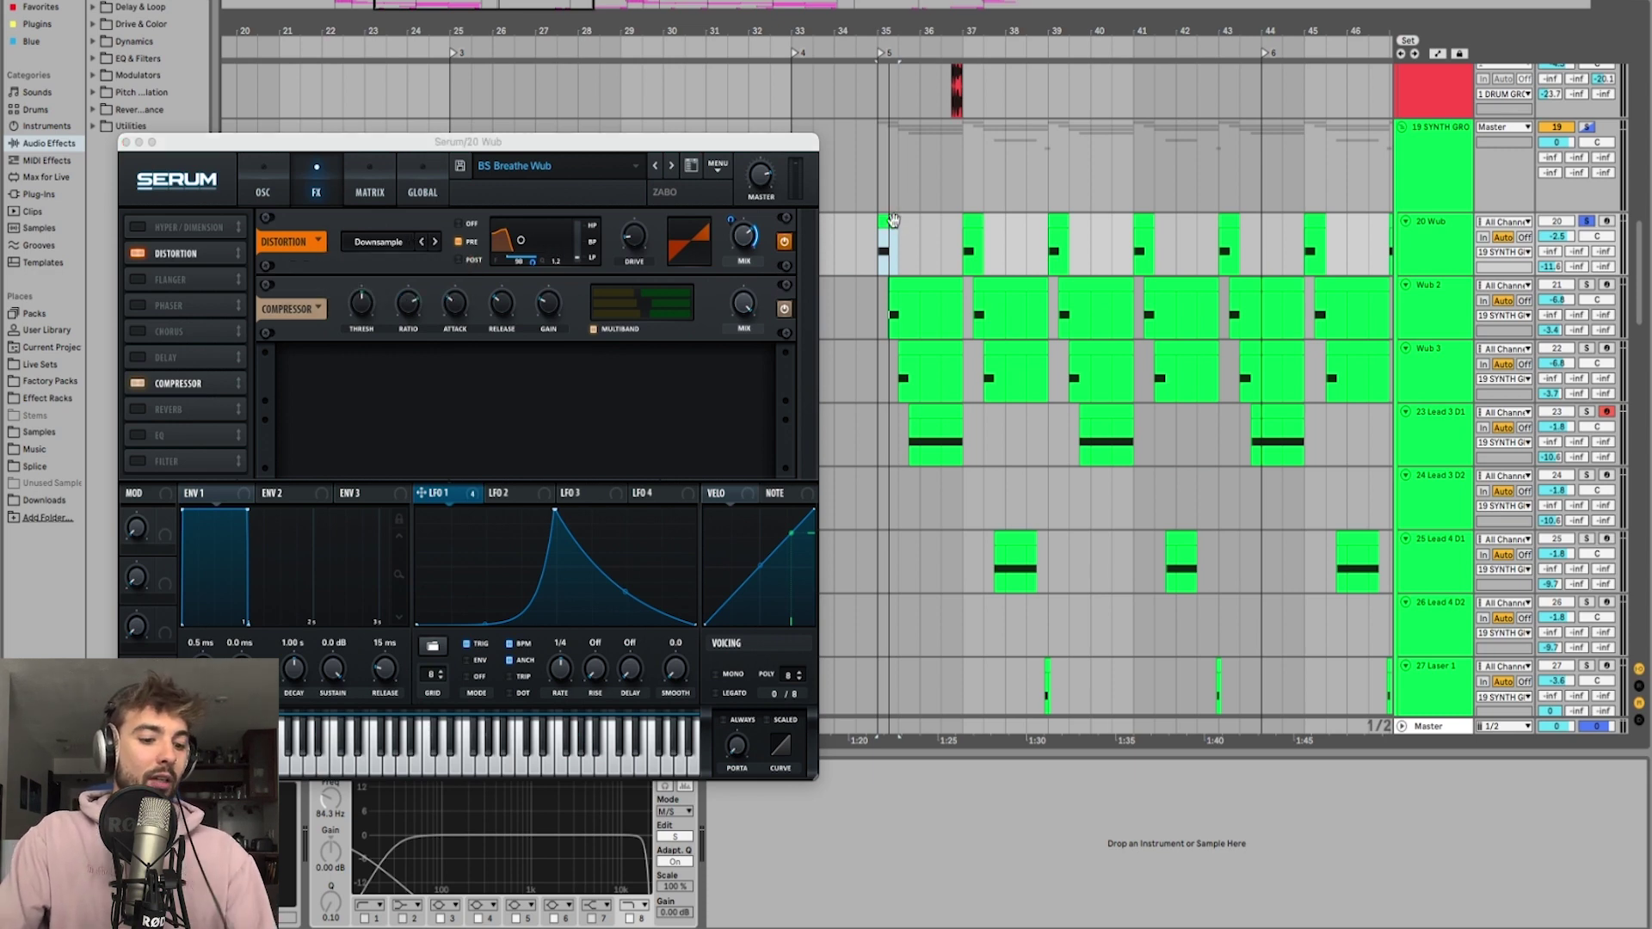
click(782, 309)
key(space)
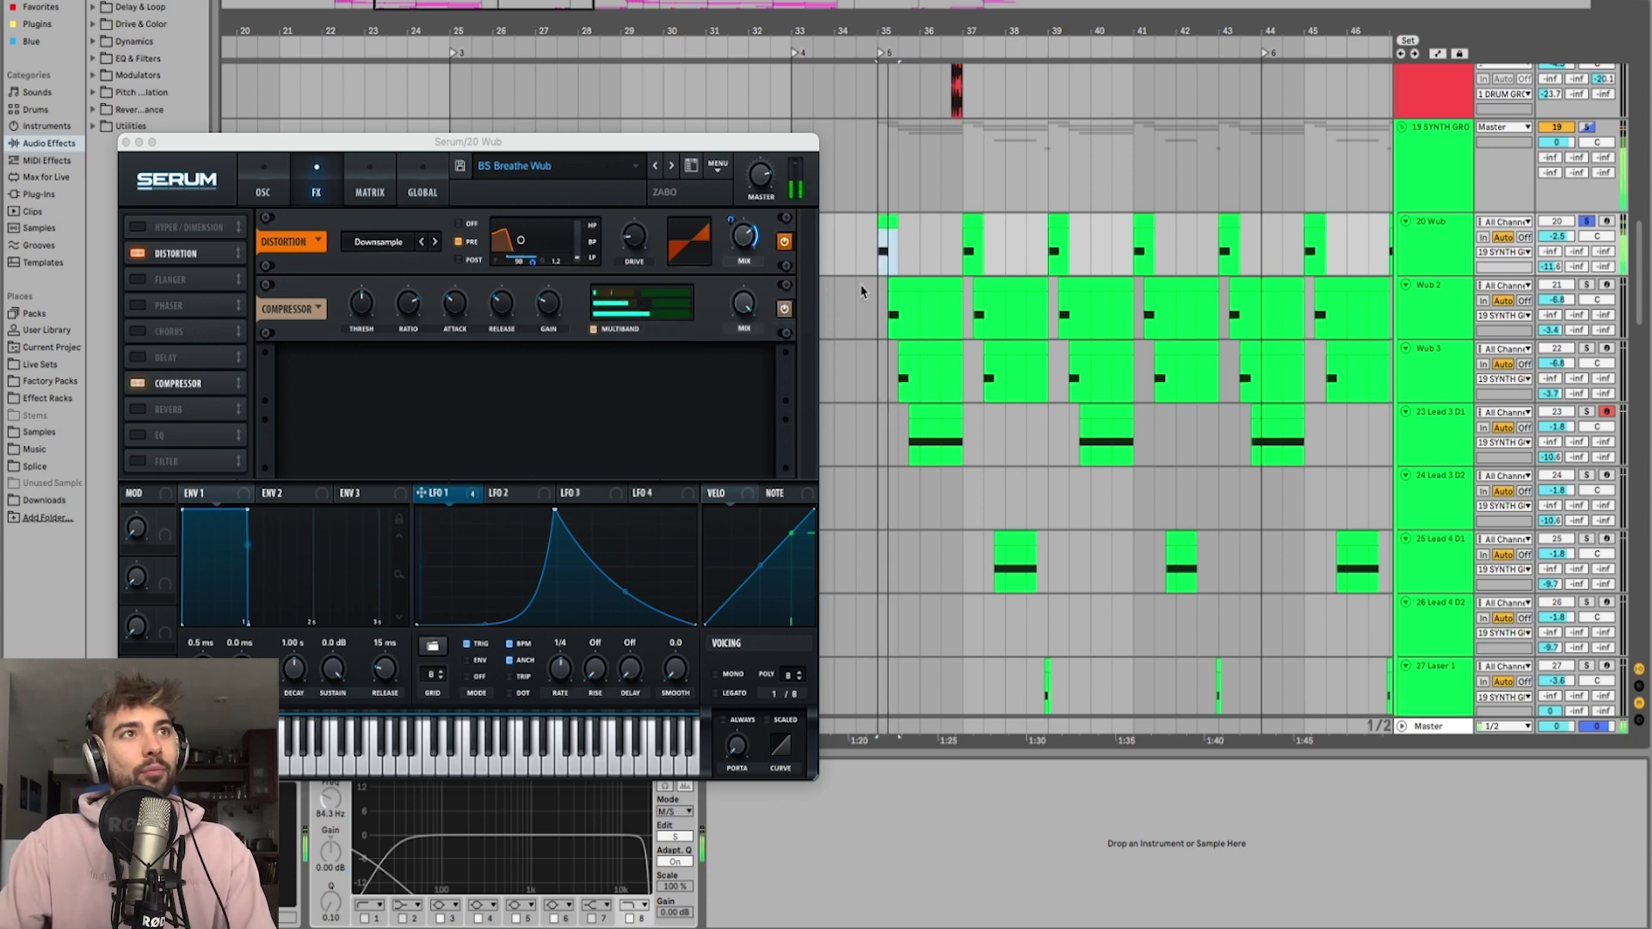
key(space)
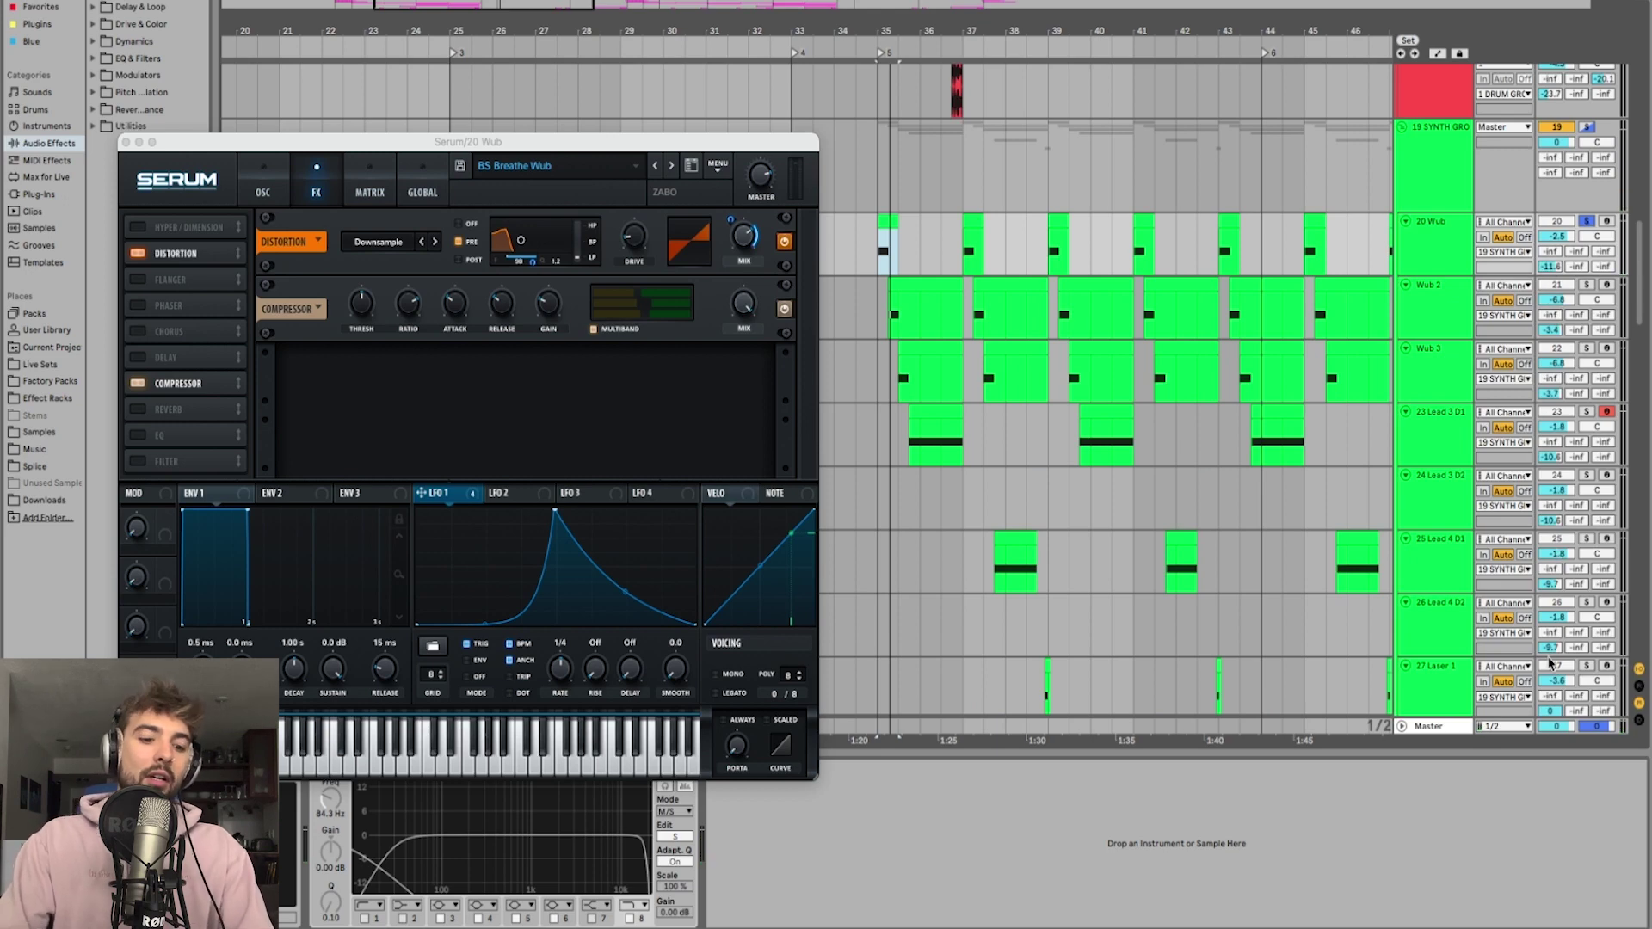
Step: Show the return tracks, inspect the device chain of the D Low Room return, and hide the returns again
key(super+alt+r)
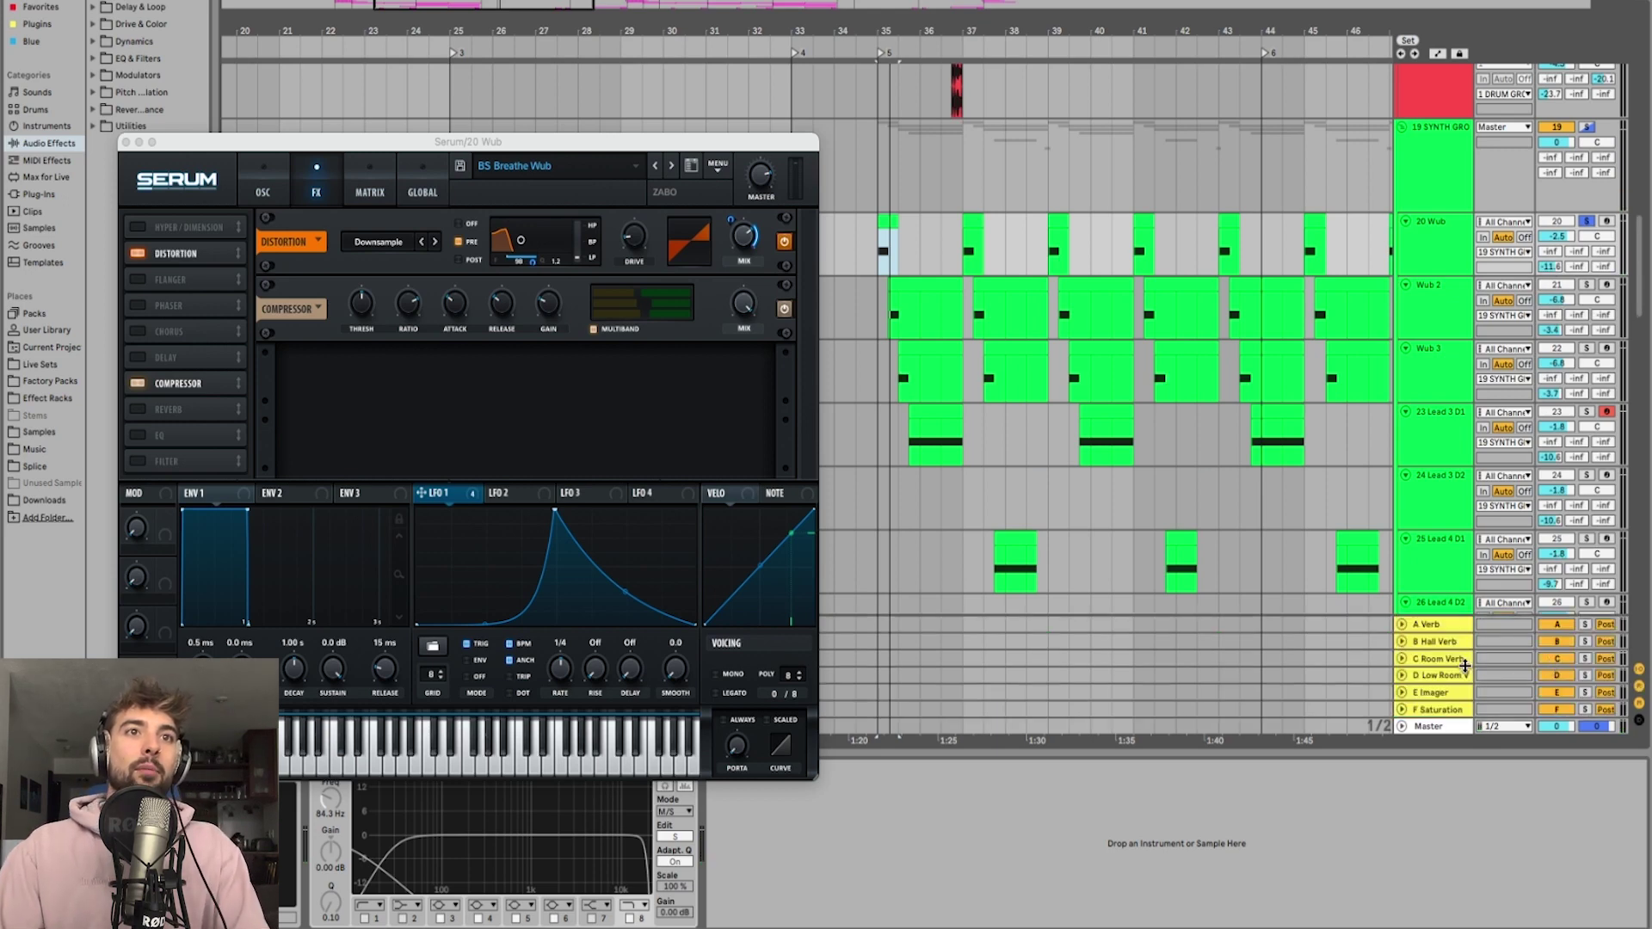
click(1442, 676)
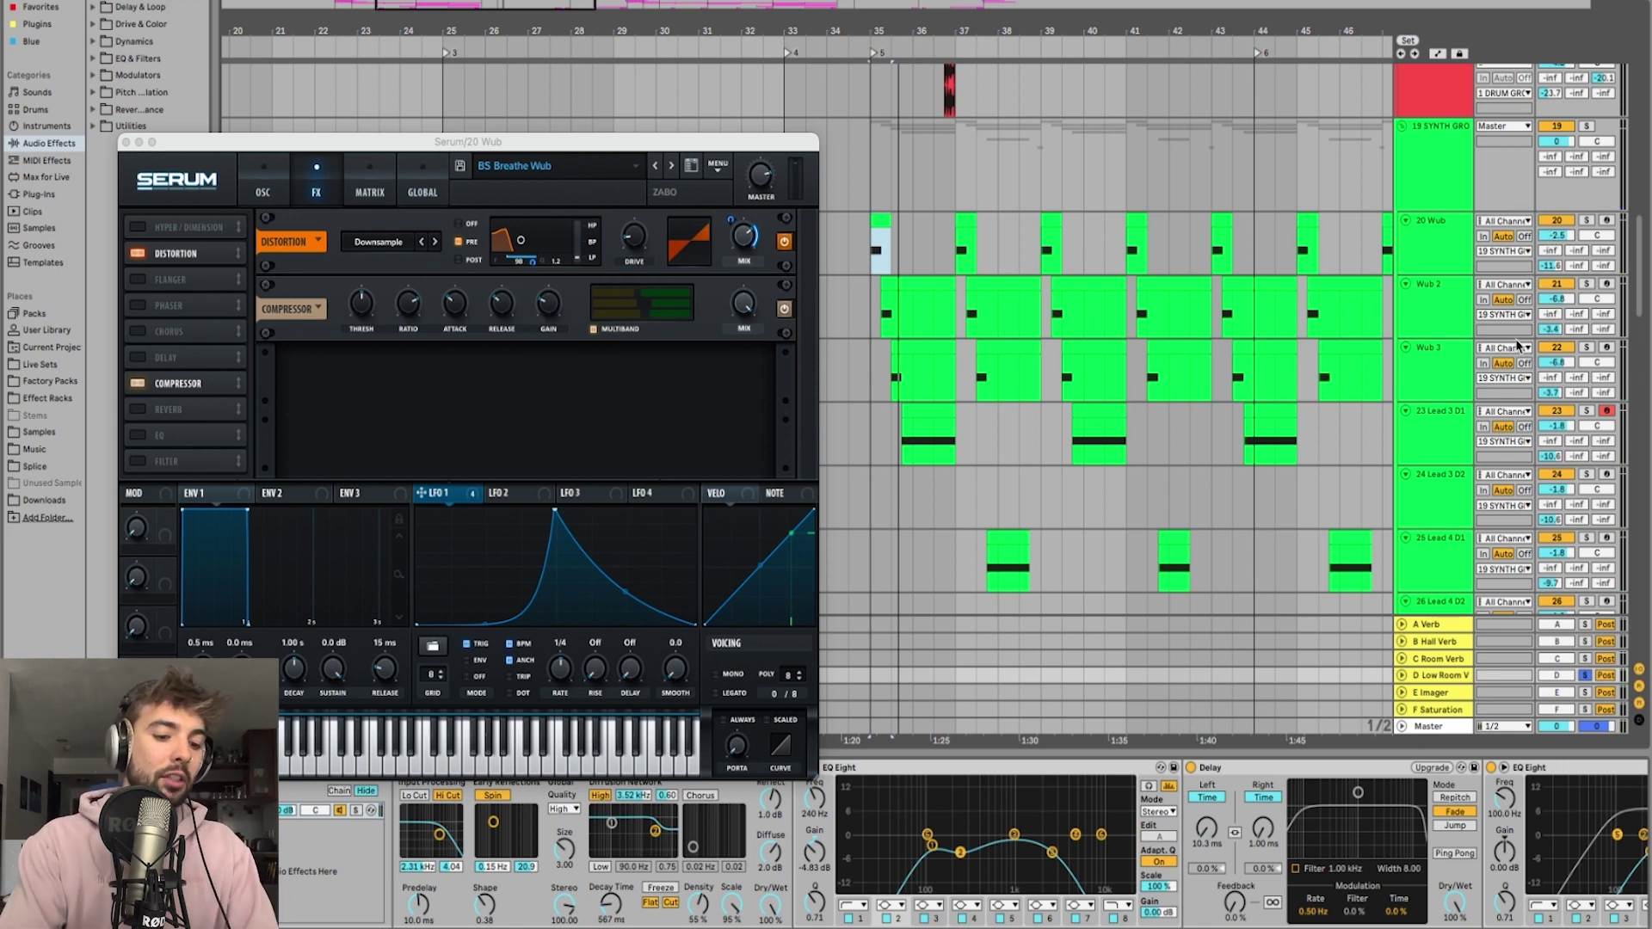
key(super+alt+r)
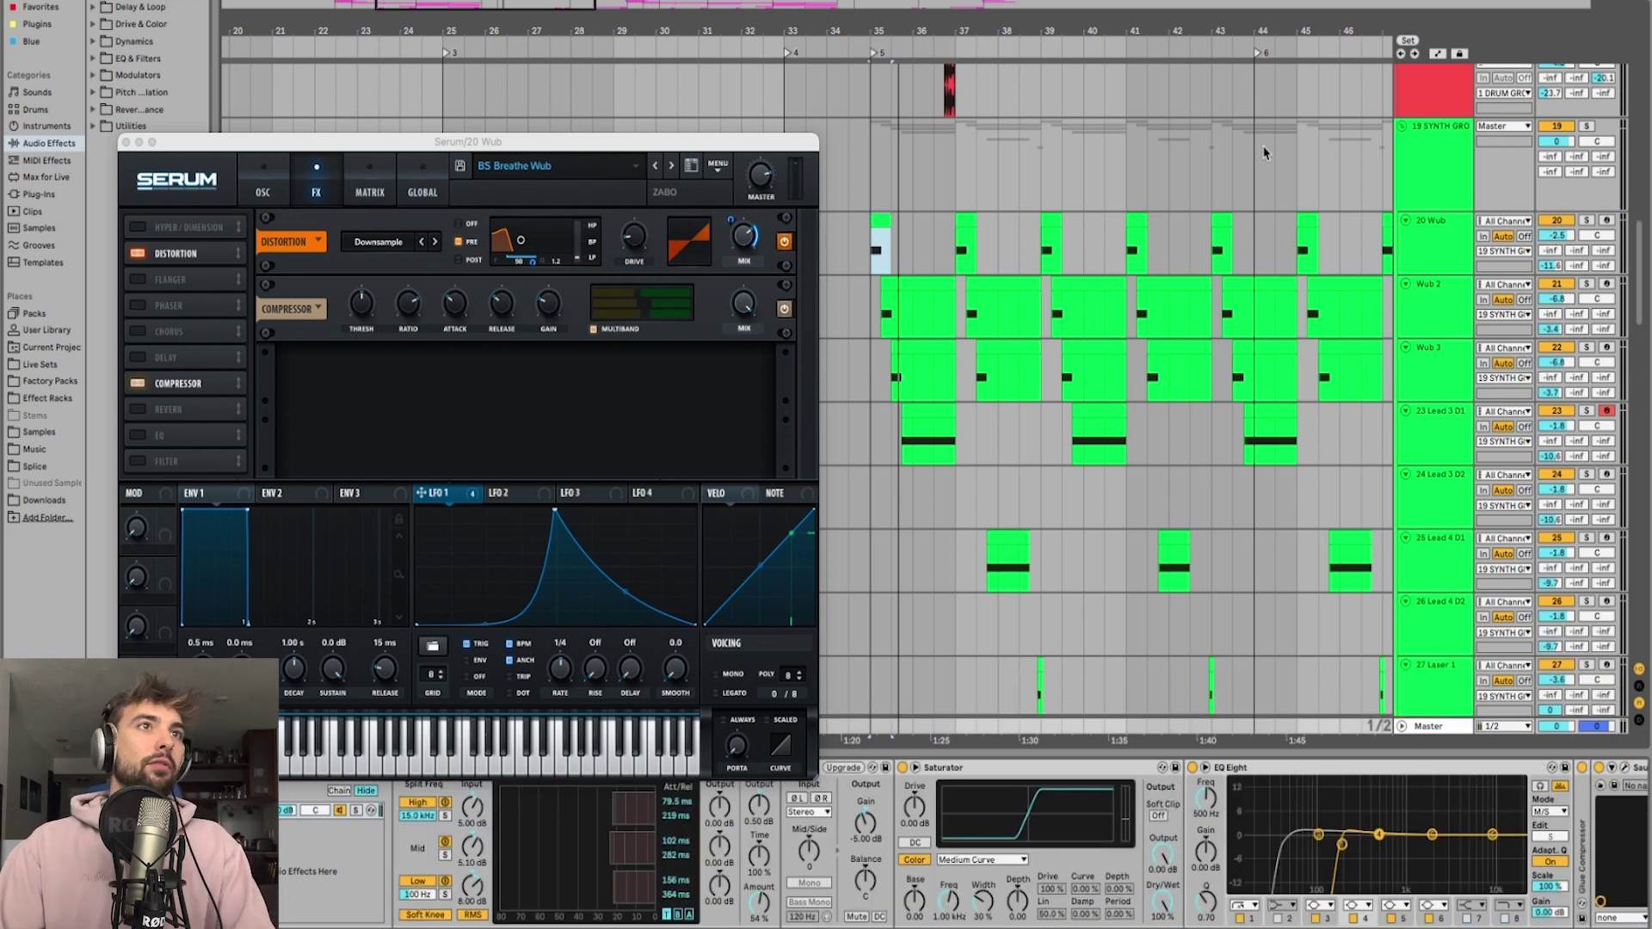
Step: Audition the first clip on the Wub 2 track and close the 20 Wub synth window
click(936, 284)
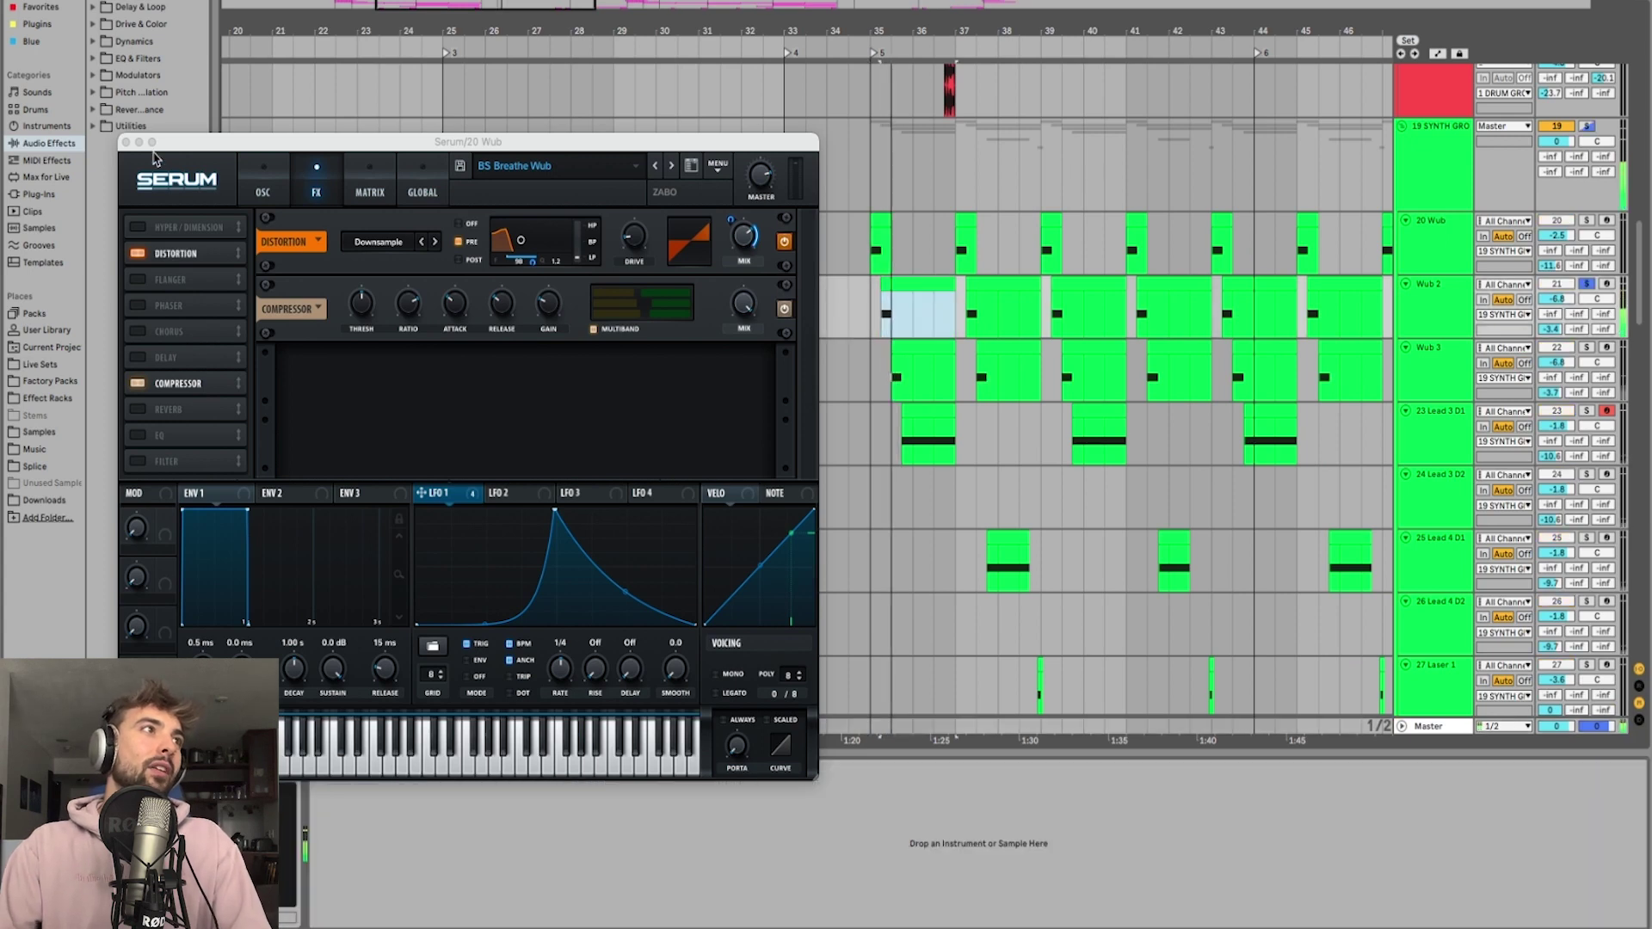
click(127, 143)
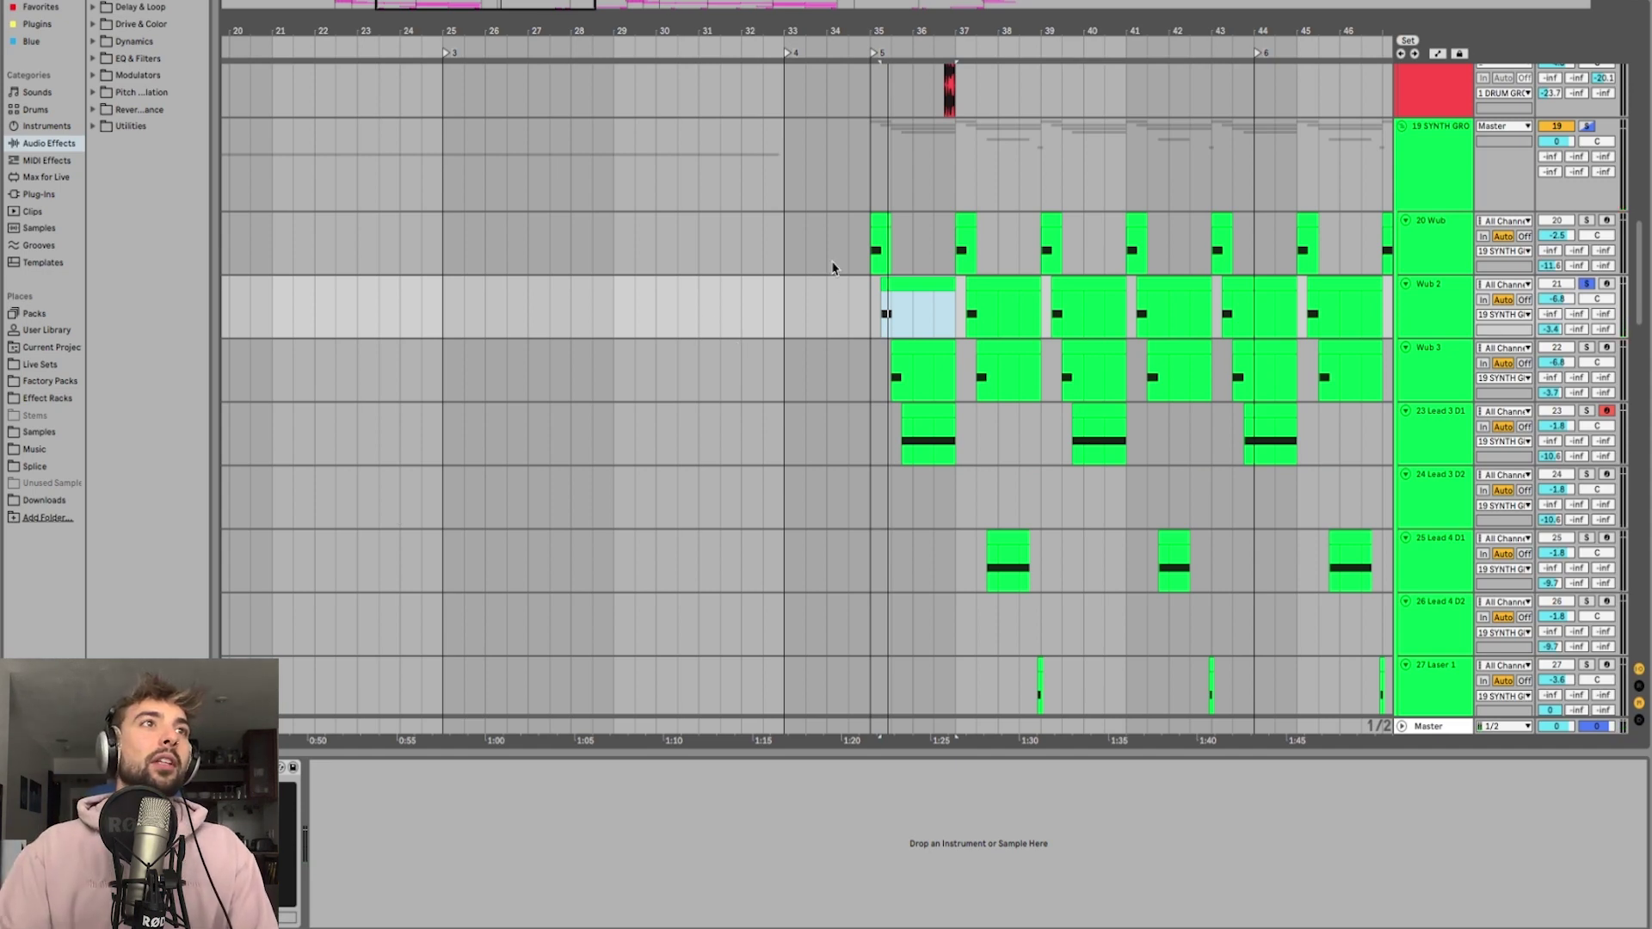
click(875, 243)
click(885, 308)
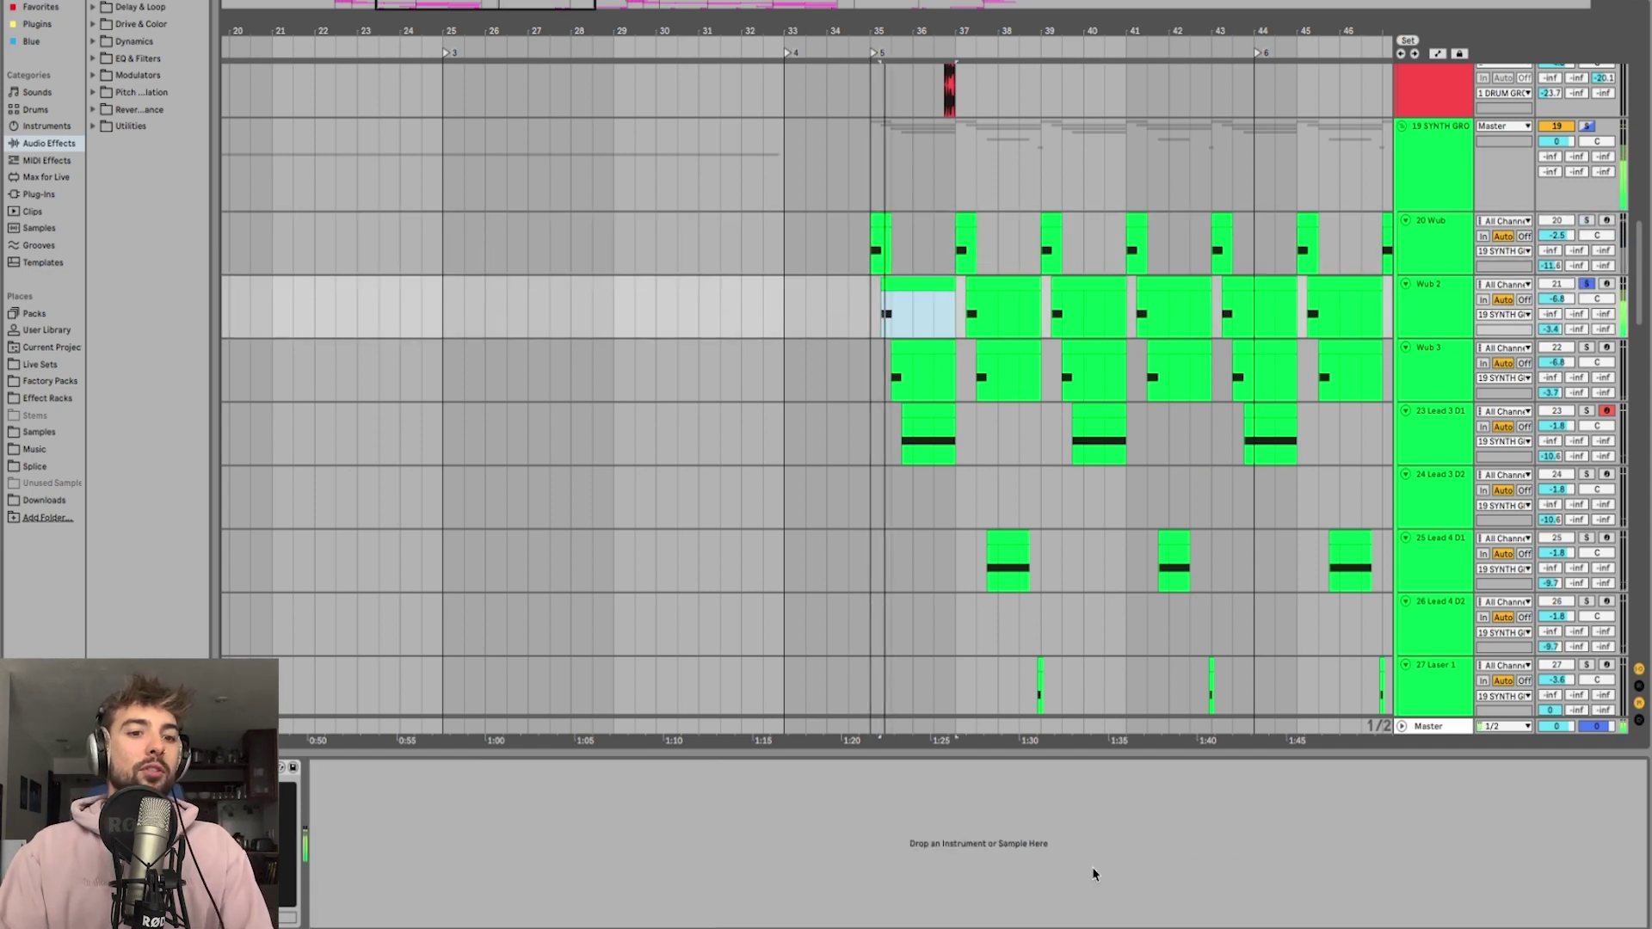
key(space)
Step: Open the Serum synths of Wub 2 and Wub 3 side by side and compare their OSC A shapes and warp settings
drag(833, 373, 394, 79)
key(Down)
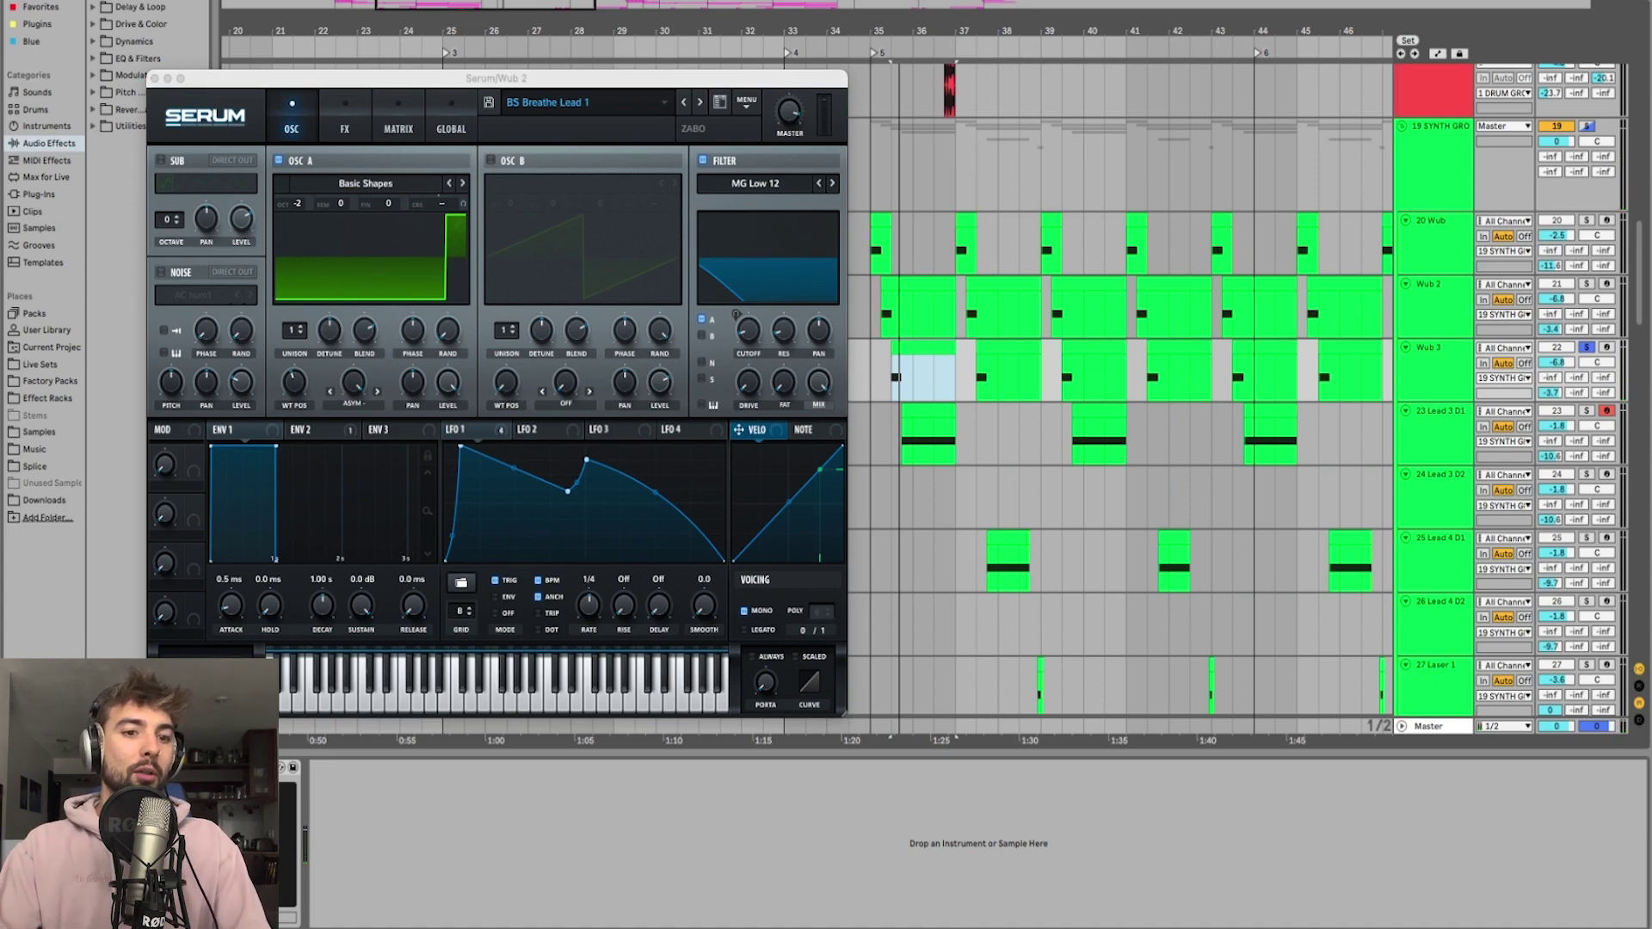
drag(1119, 250, 1169, 166)
drag(1217, 296, 1216, 320)
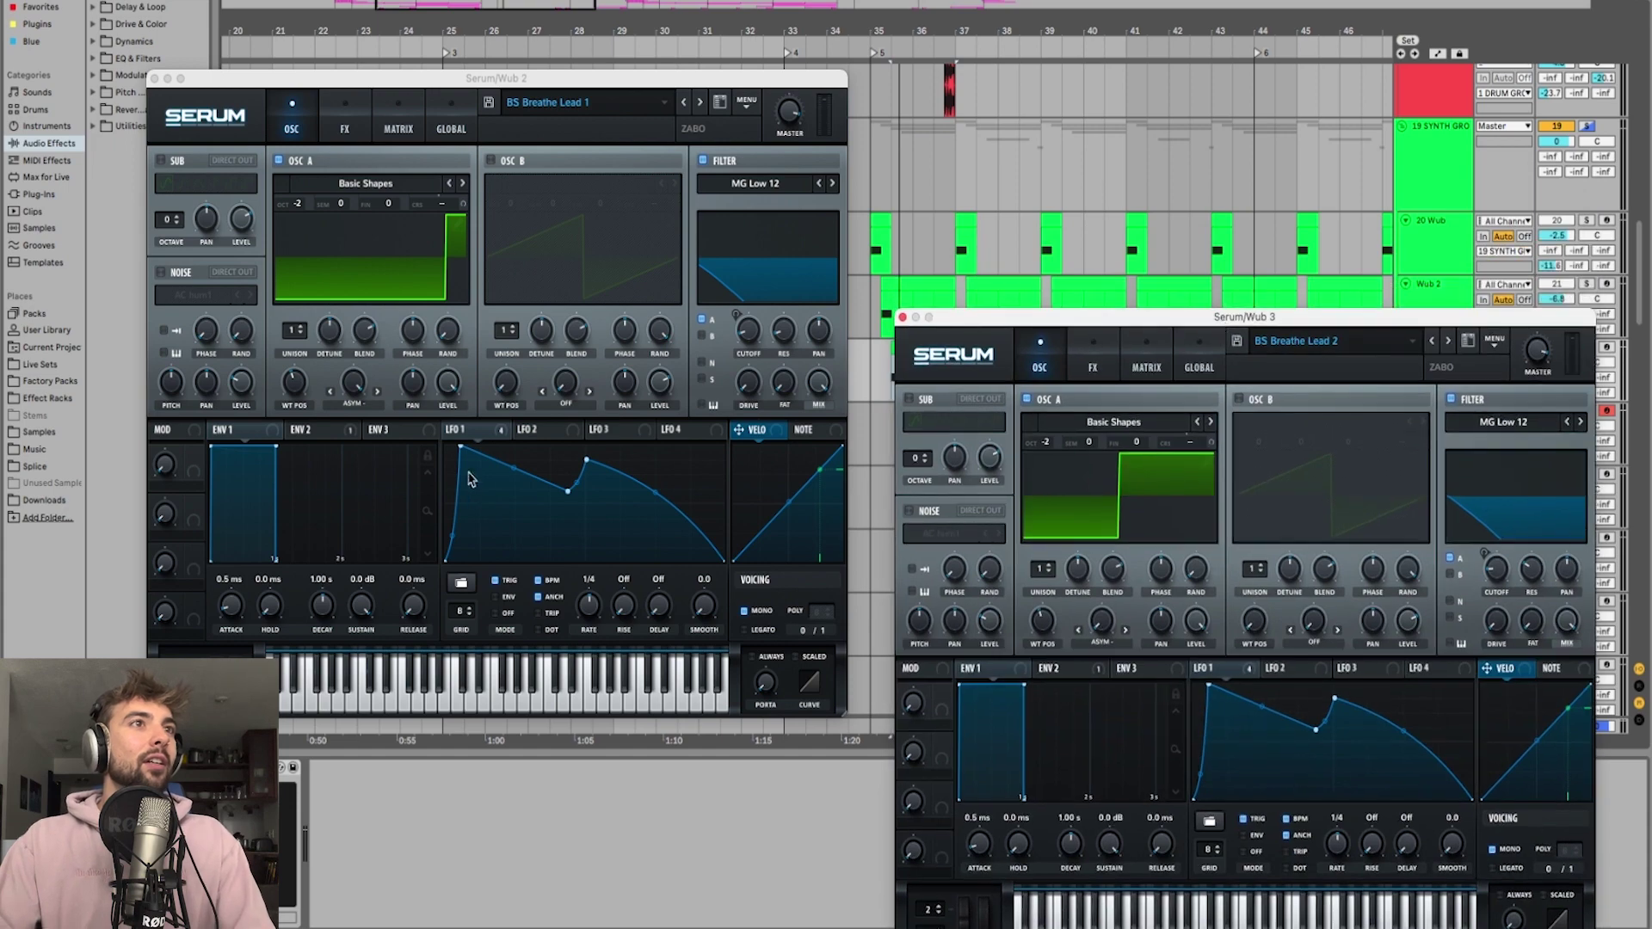
drag(1074, 316, 1094, 285)
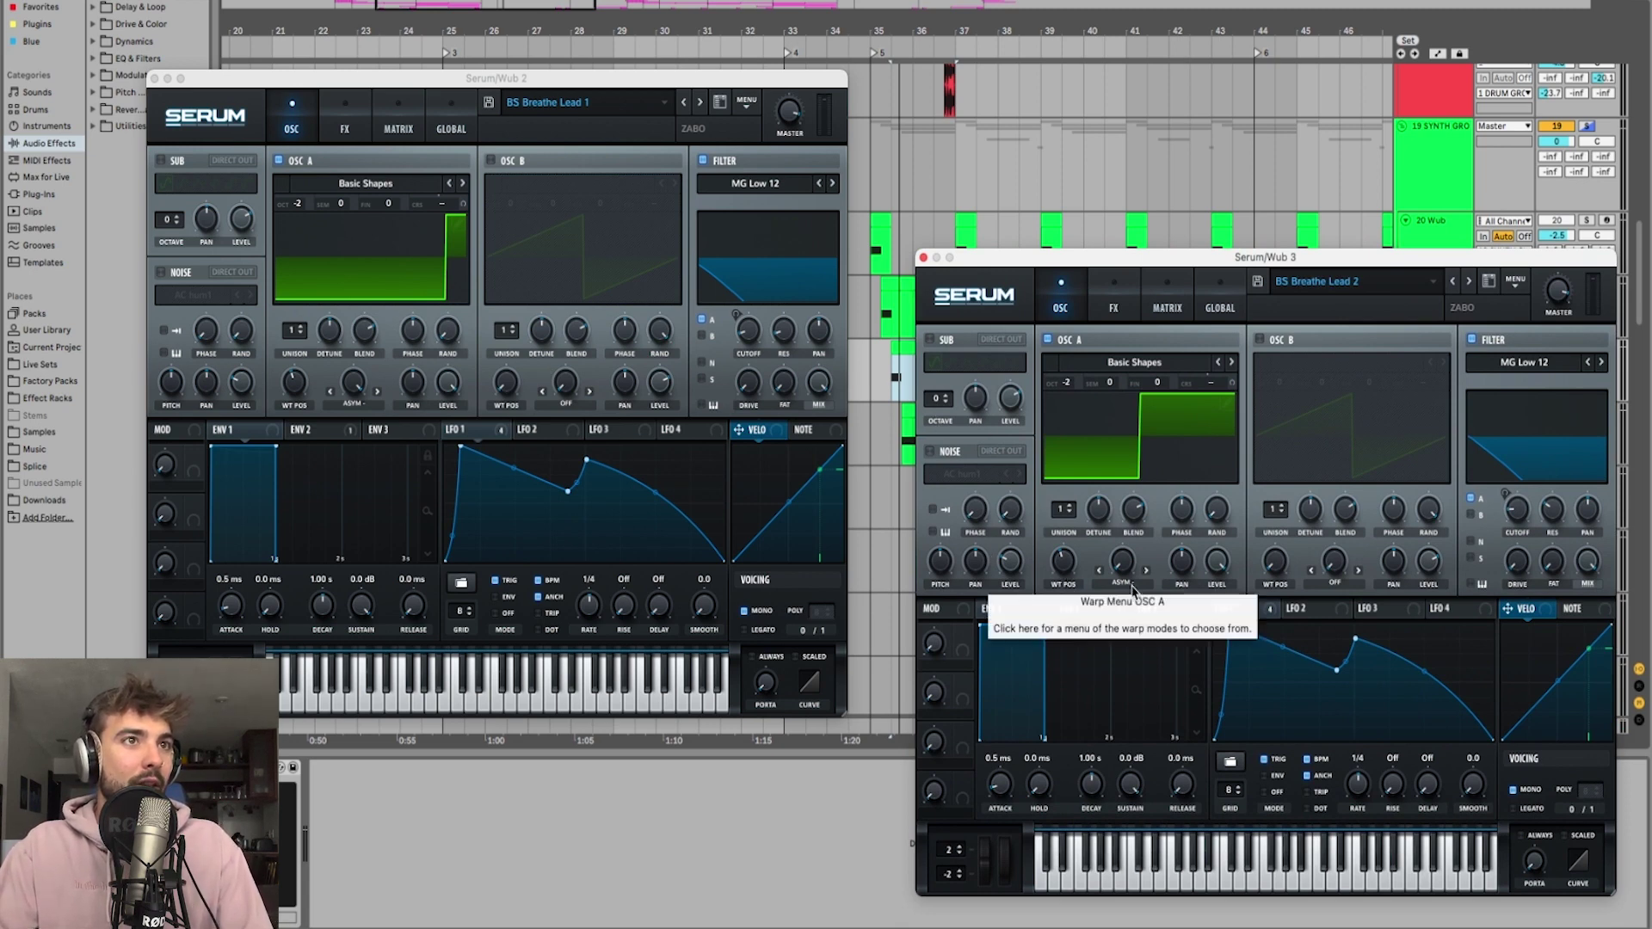
click(361, 387)
click(1131, 571)
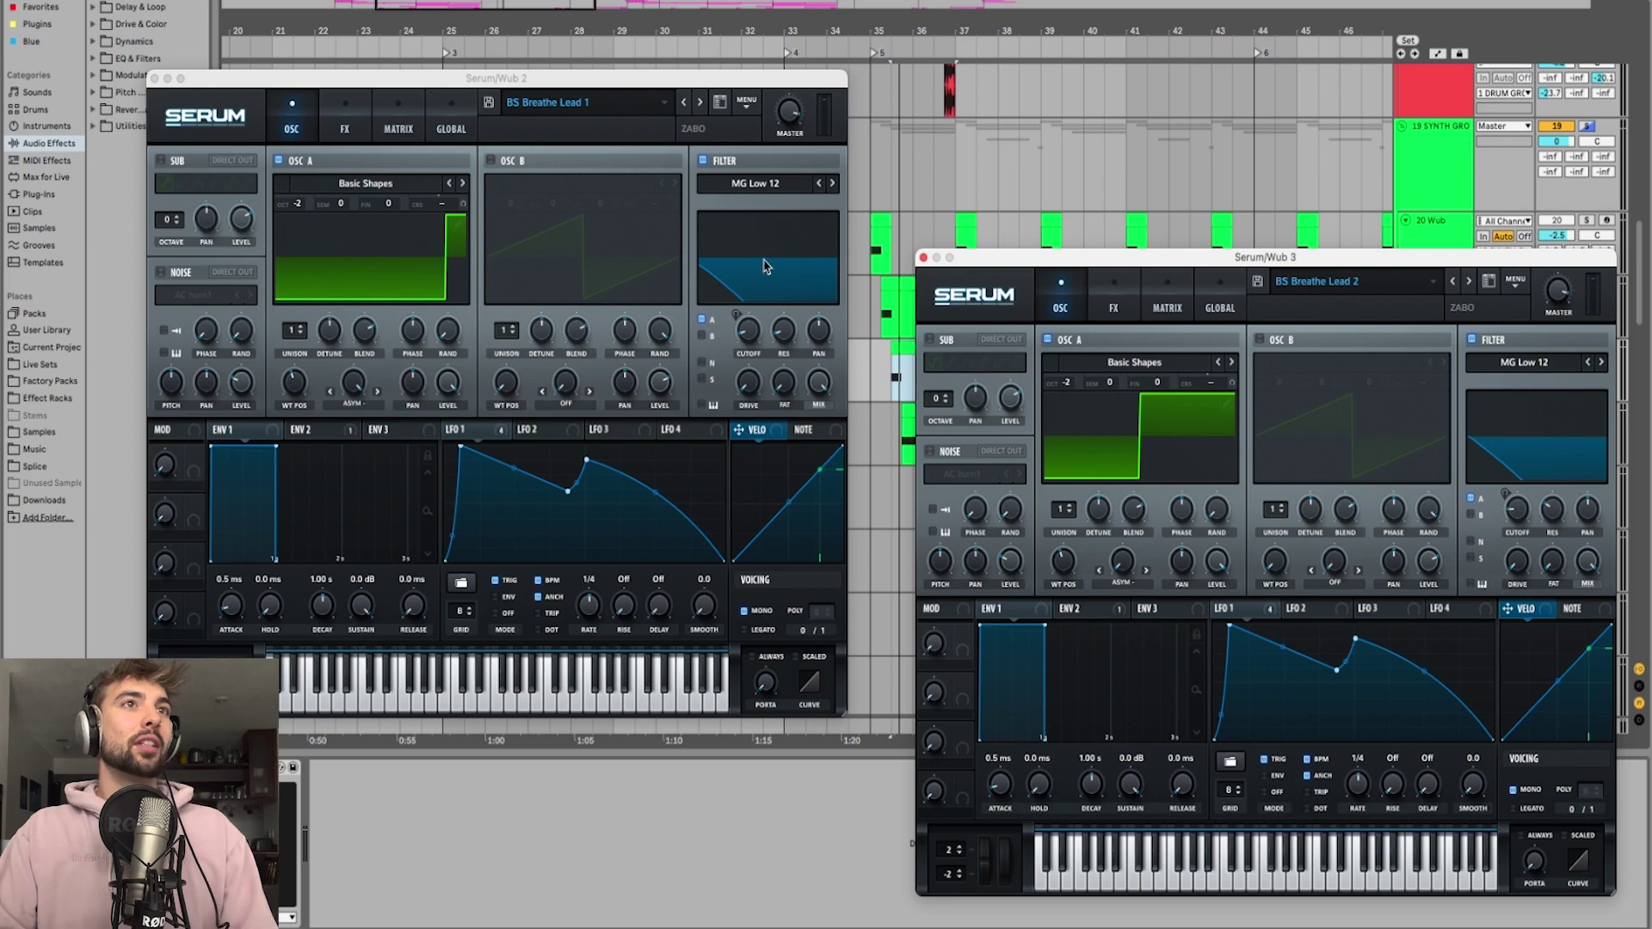
Step: Compare how LFO 1 modulates the filter cutoff in the Wub 3 and Wub 2 synths
drag(1126, 262, 1080, 275)
drag(1176, 619, 1469, 520)
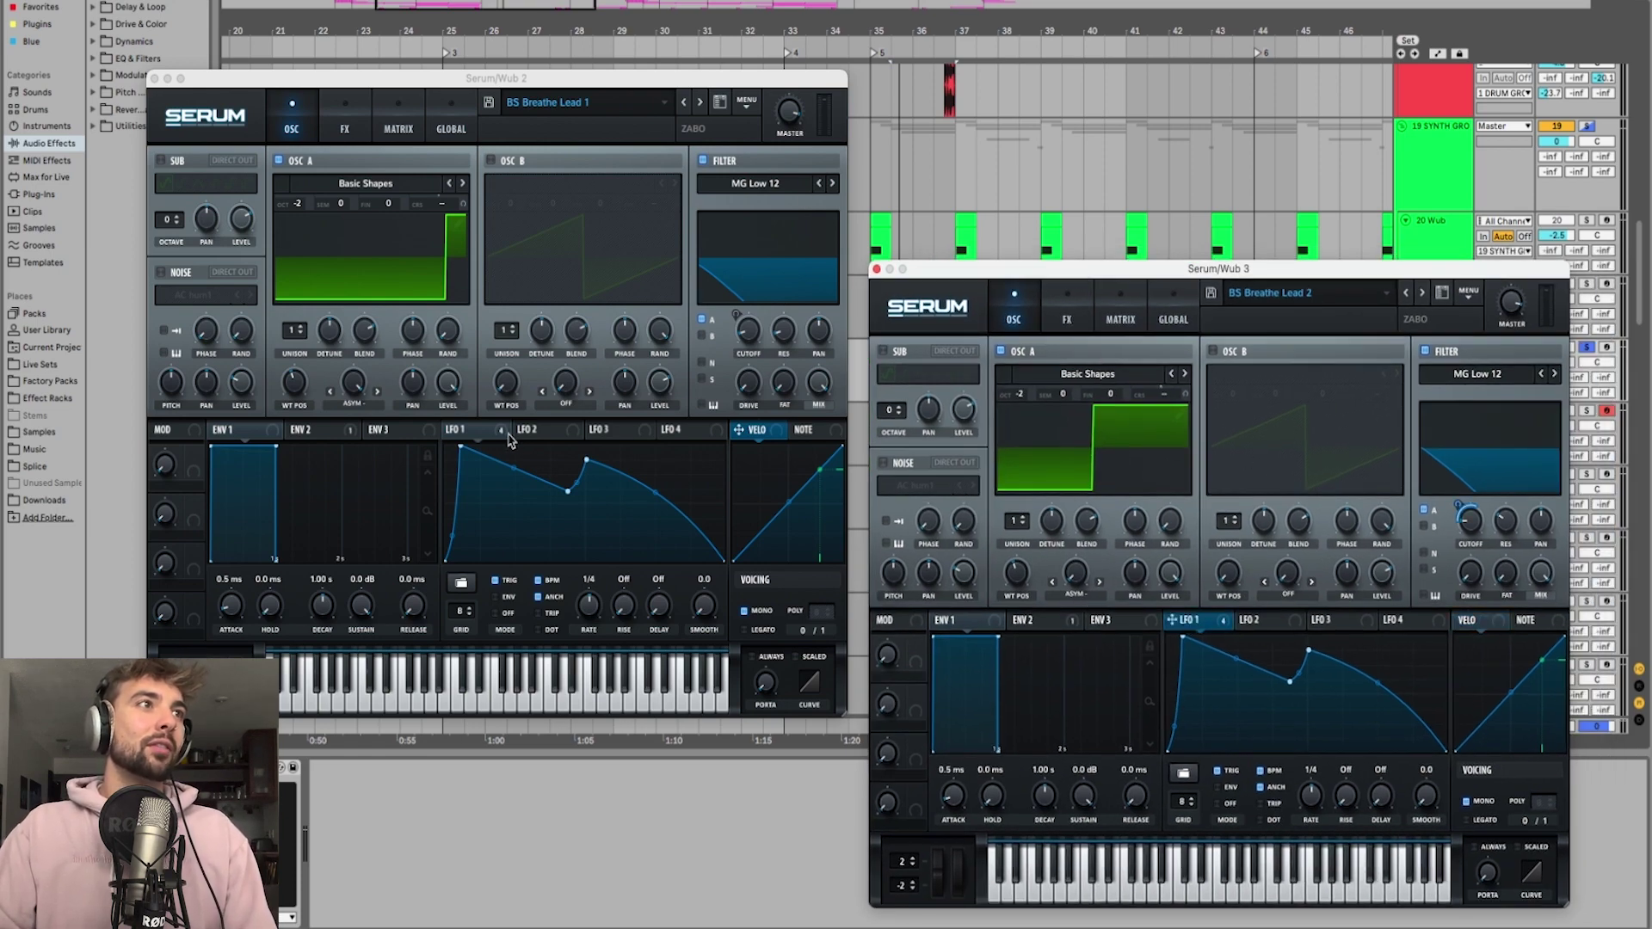
drag(499, 433, 746, 340)
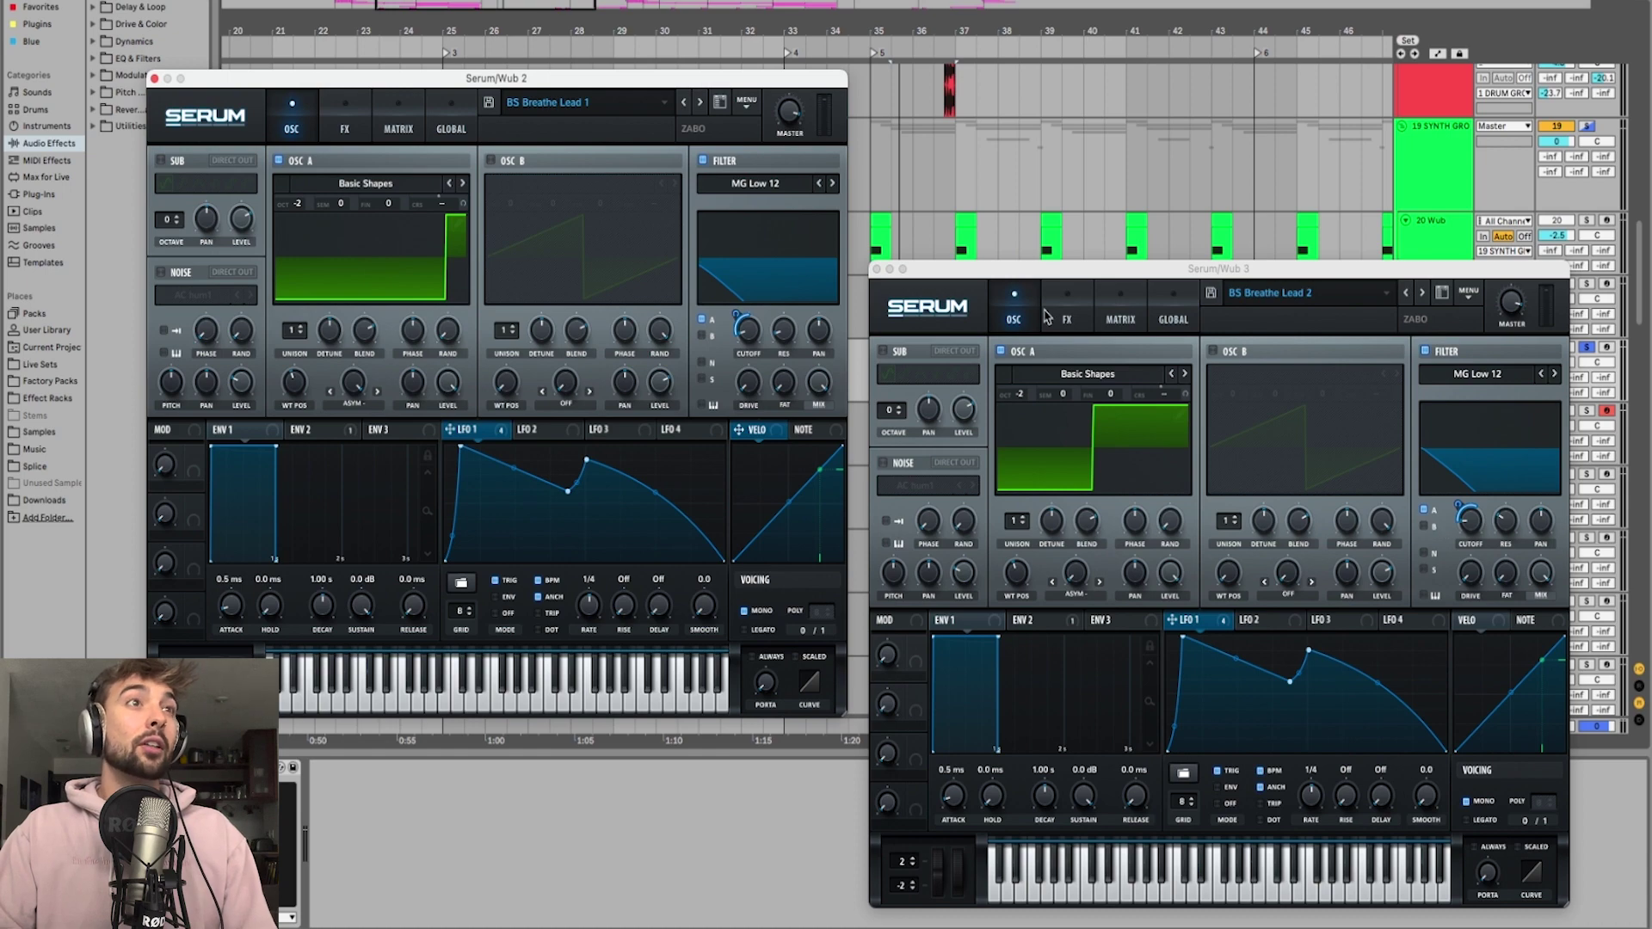
Step: Close the Wub 3 synth, review the Wub 2 synth's effects, and close it as well
click(877, 270)
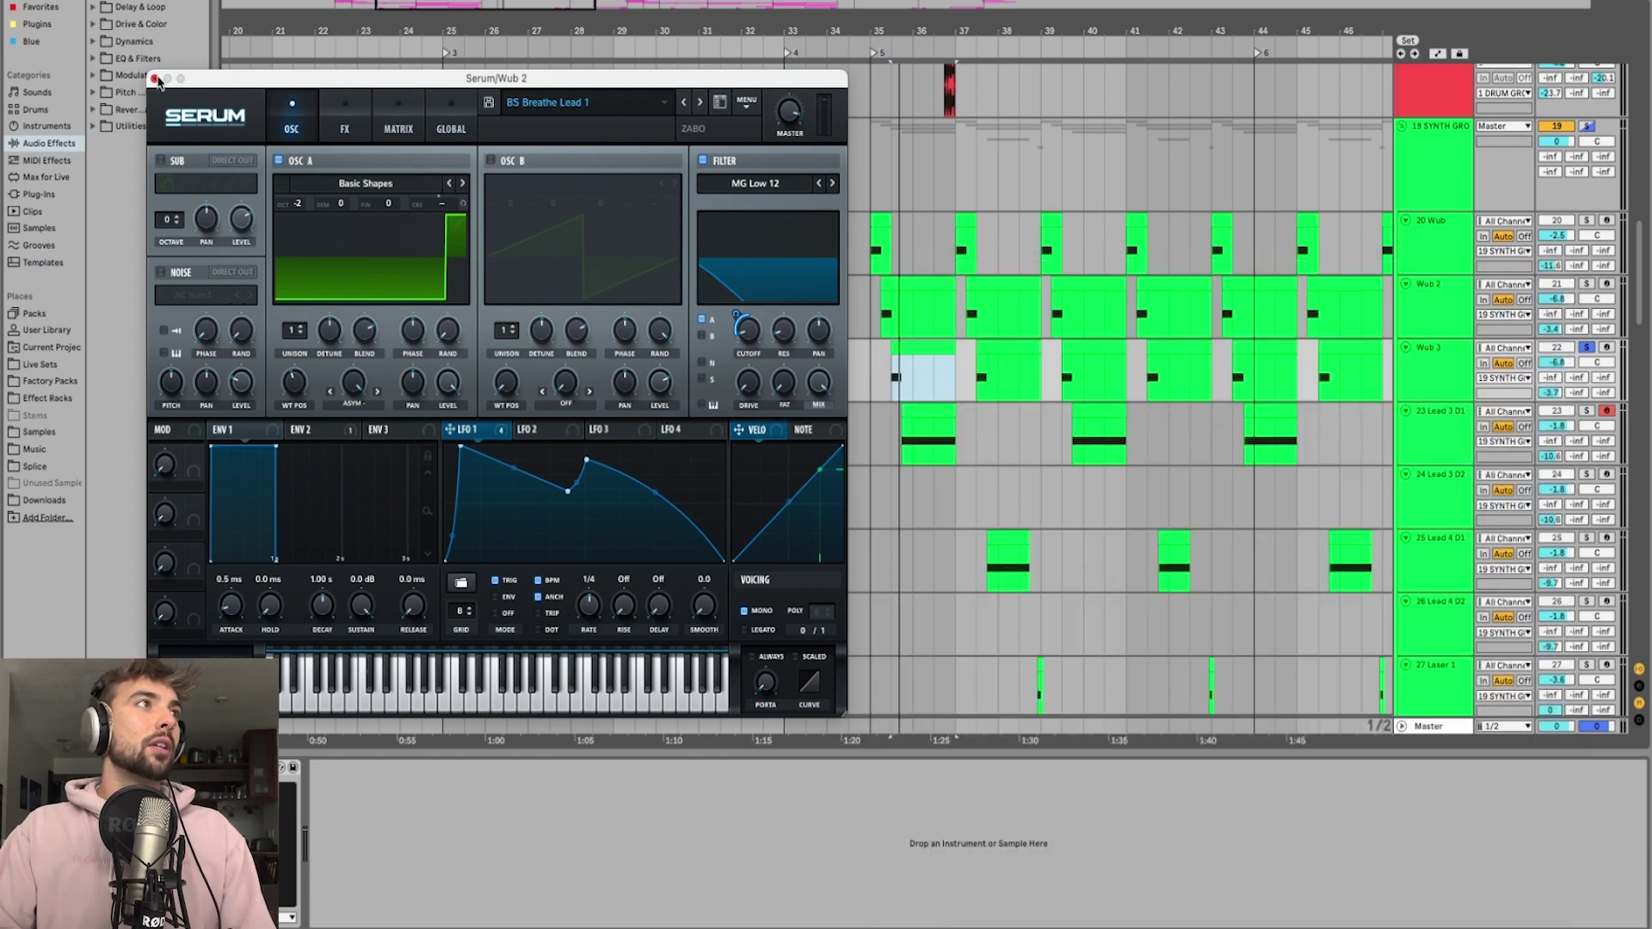
click(345, 125)
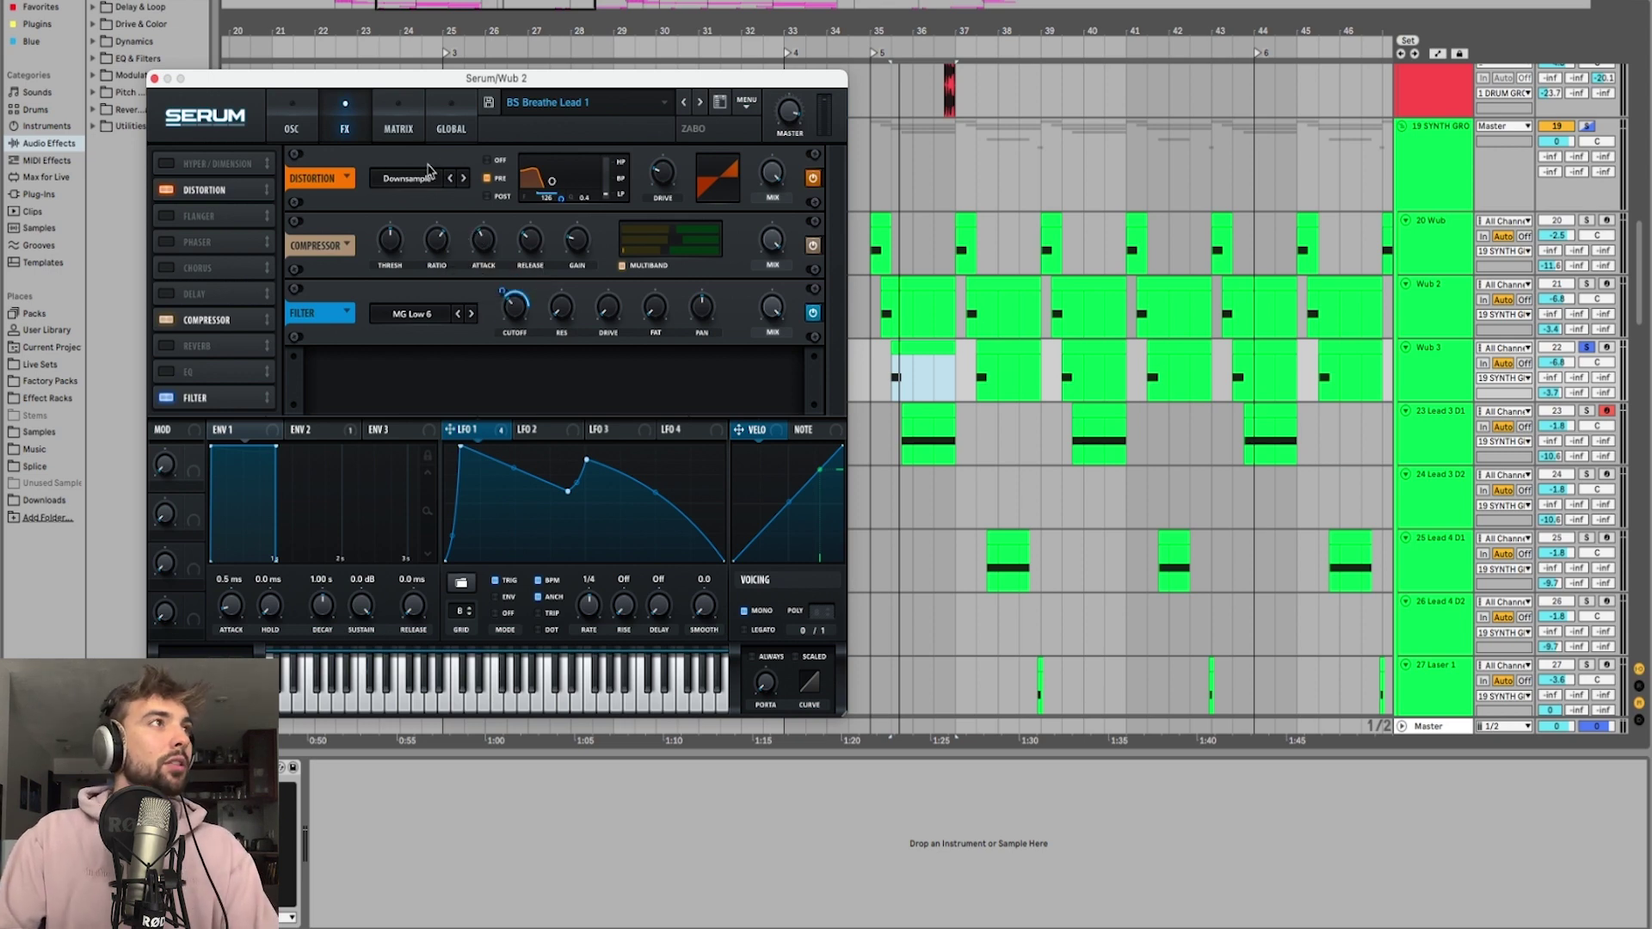
click(155, 79)
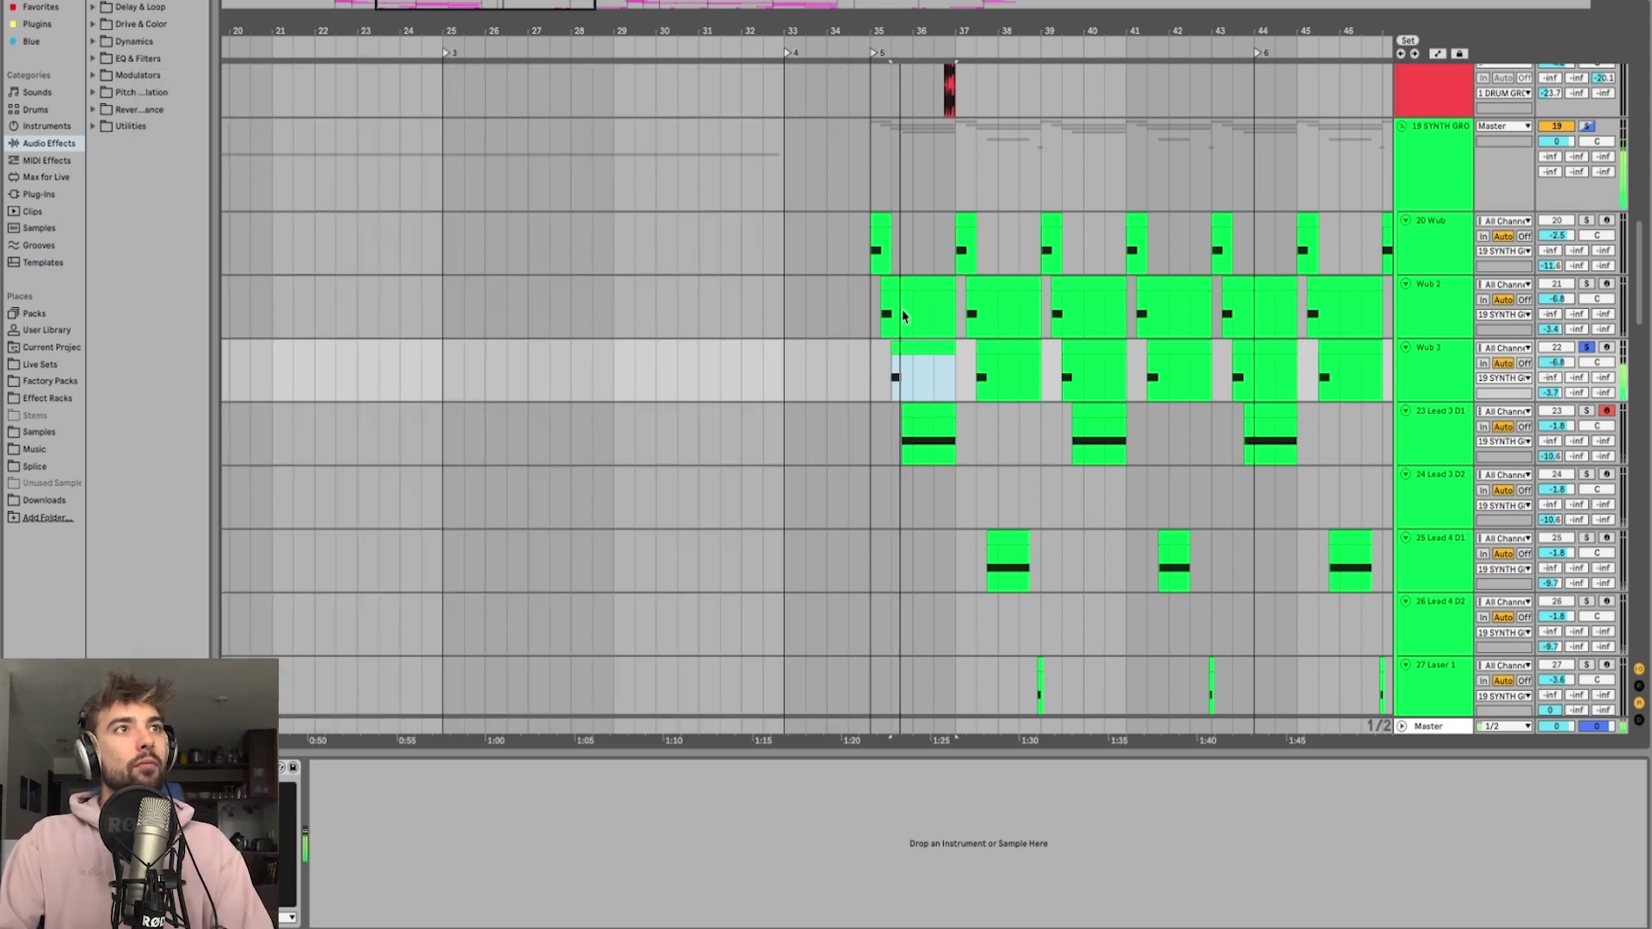
Step: Audition the first clip on the Wub 3 track, followed by the first clip on 23 Lead 3 D1
click(916, 334)
click(917, 349)
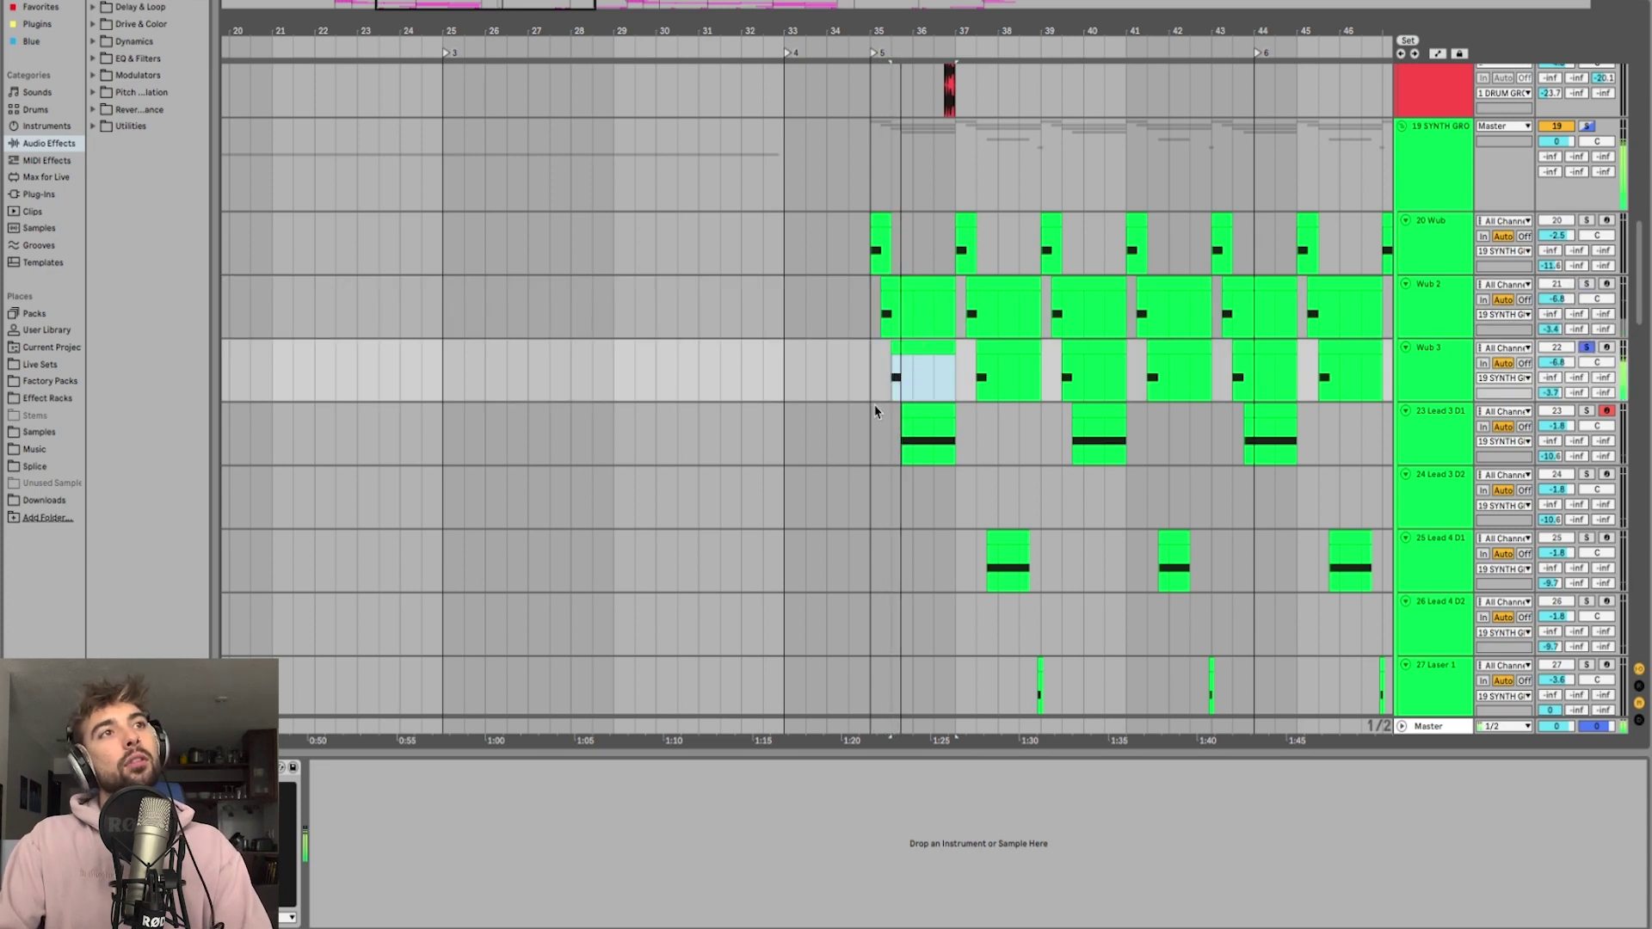
click(943, 407)
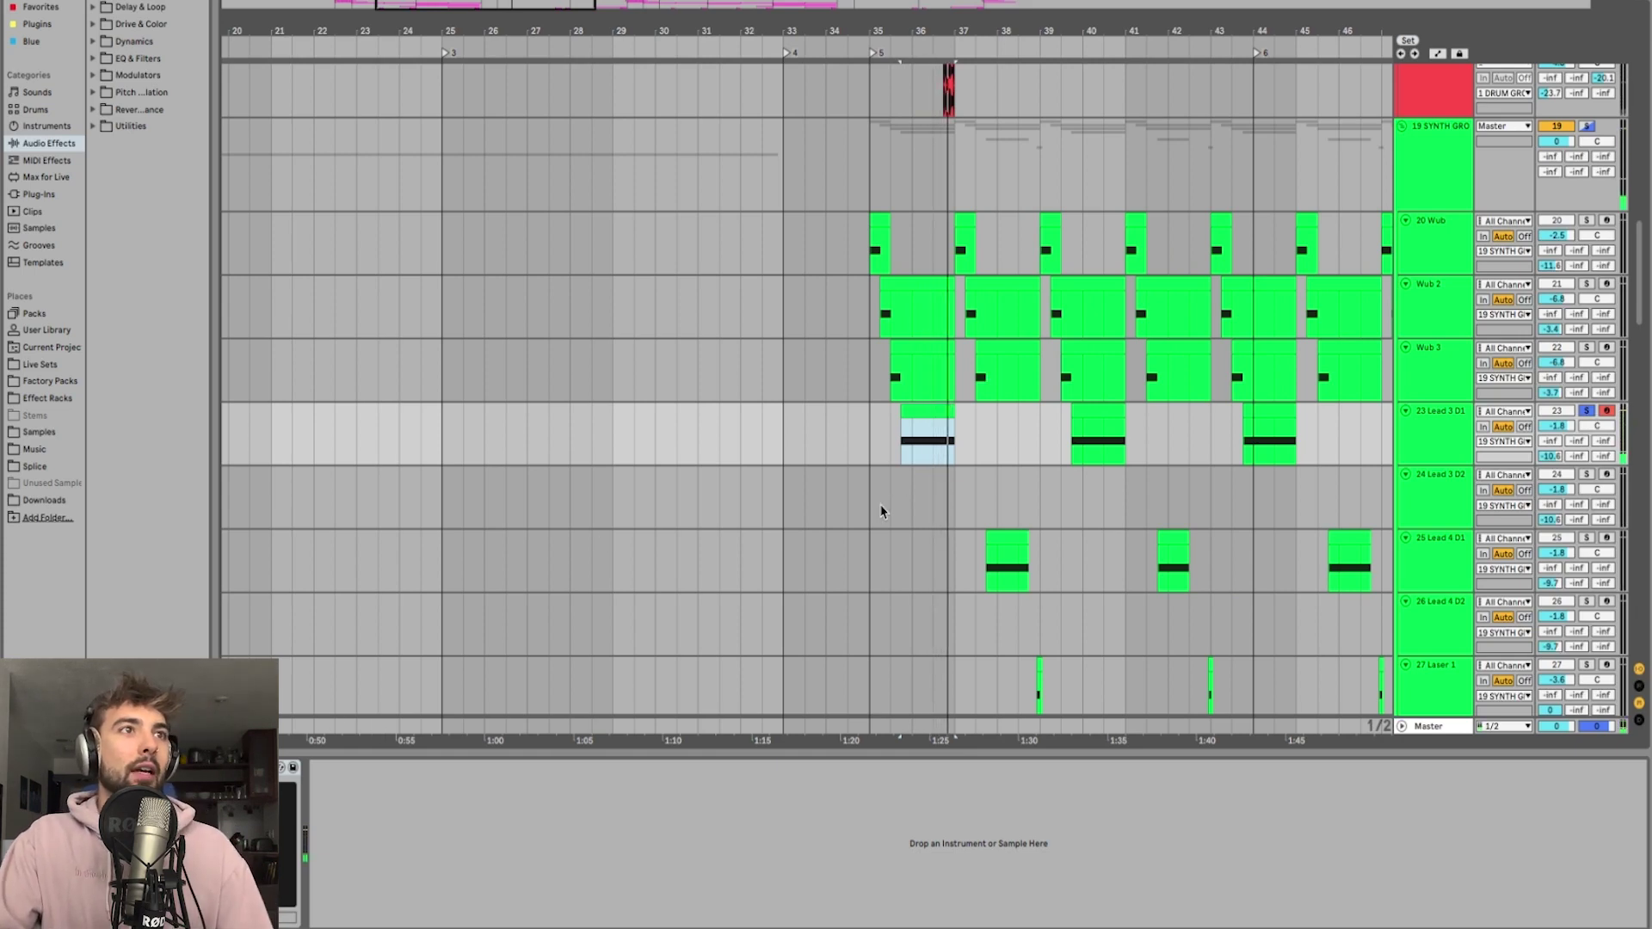
Step: Open the Serum synth of 23 Lead 3 D1 and examine its LFO 1 cutoff modulation and its effects
key(super+alt+p)
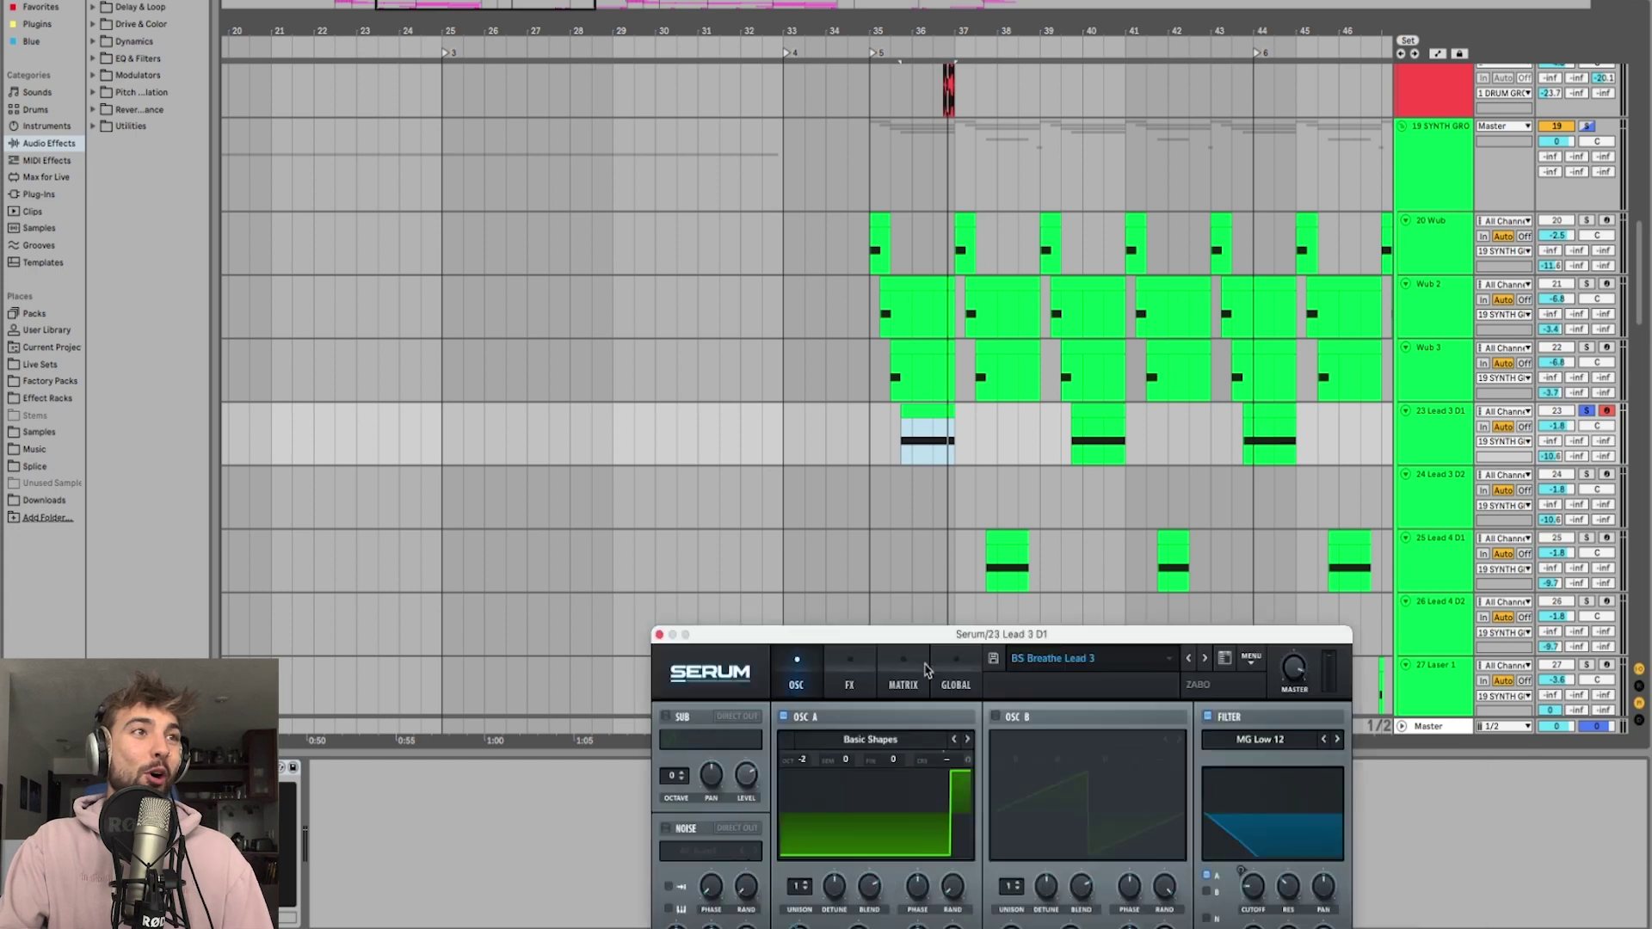
drag(887, 621, 410, 140)
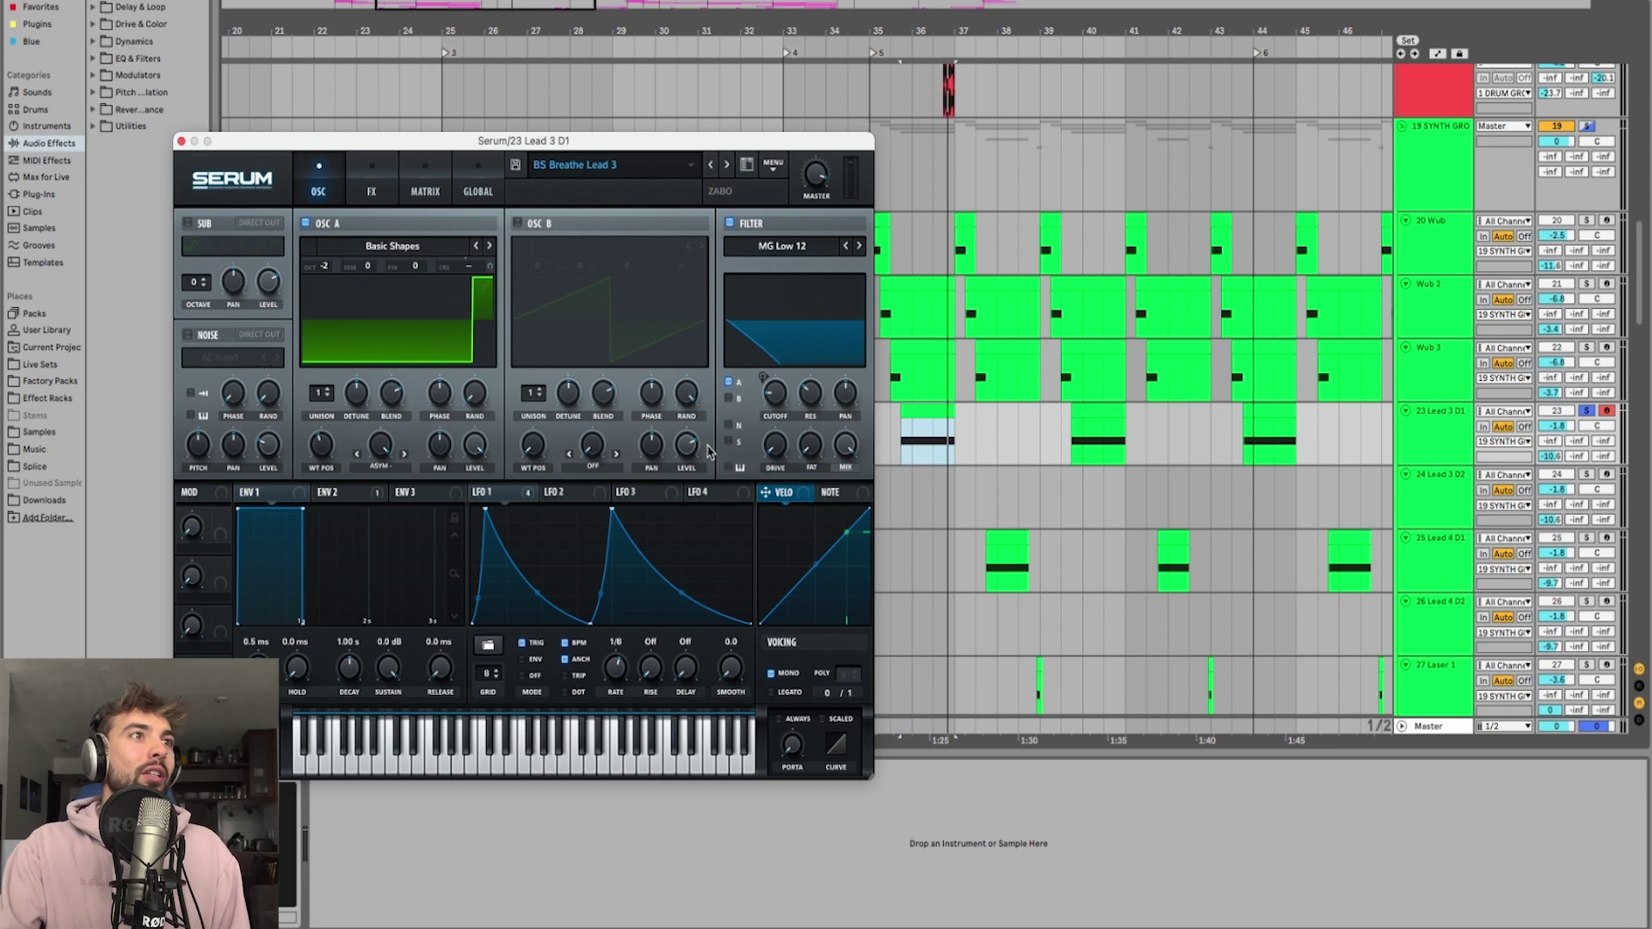
click(492, 492)
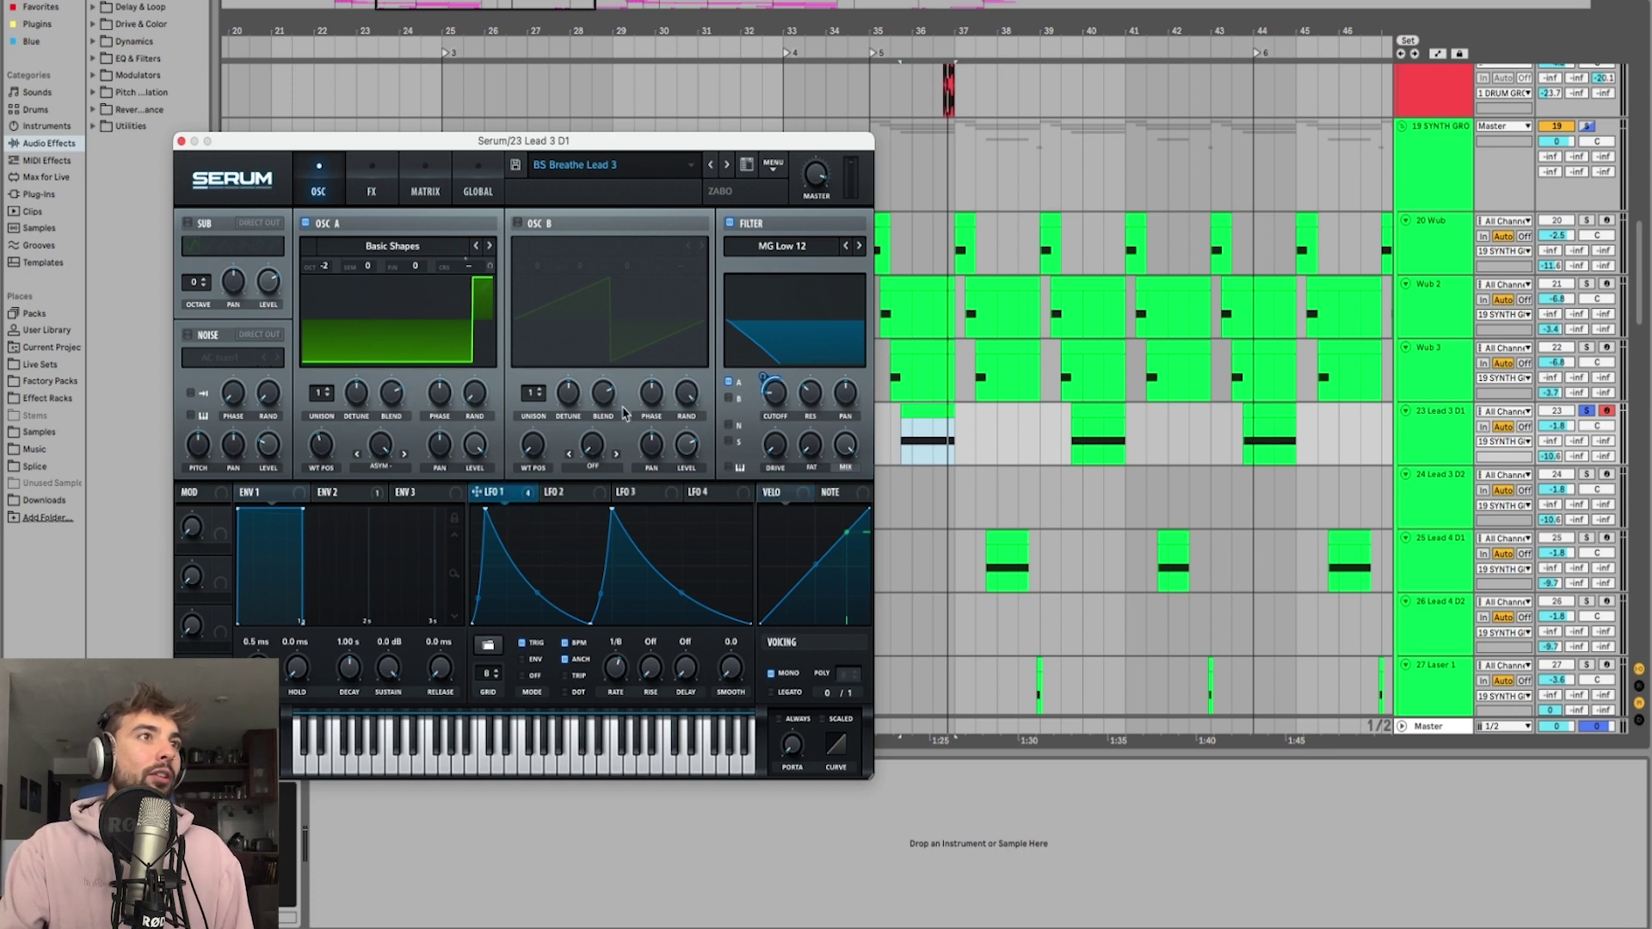
click(372, 185)
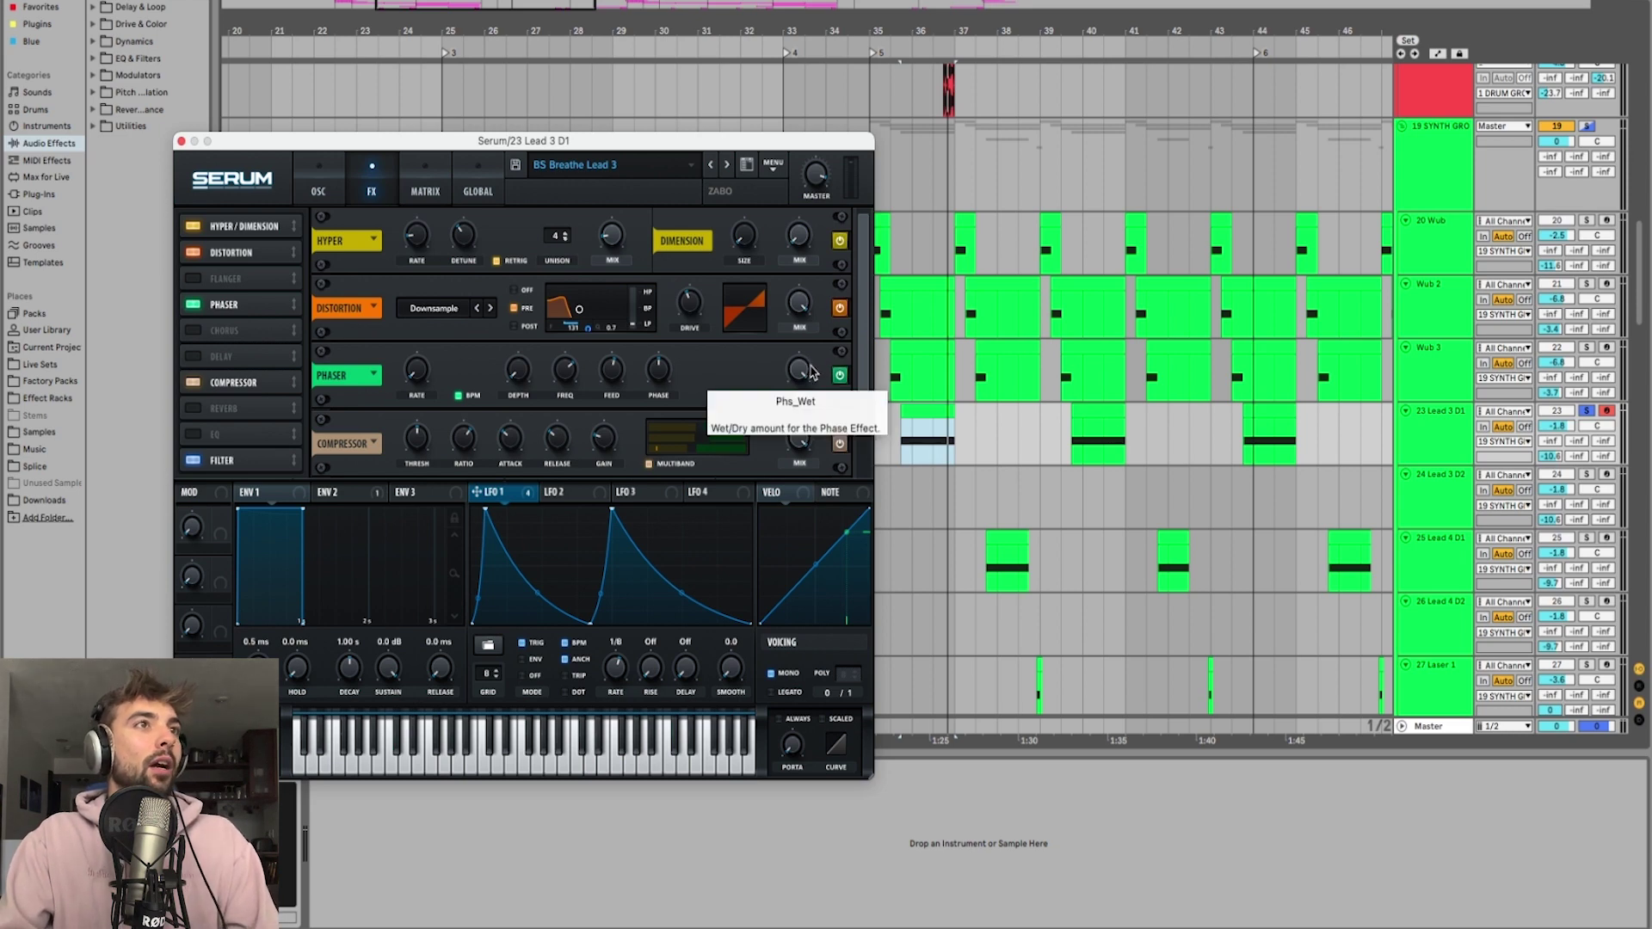
Step: Play the Lead 3 D1 clip while bypassing and re-enabling the synth's phaser
key(space)
click(839, 377)
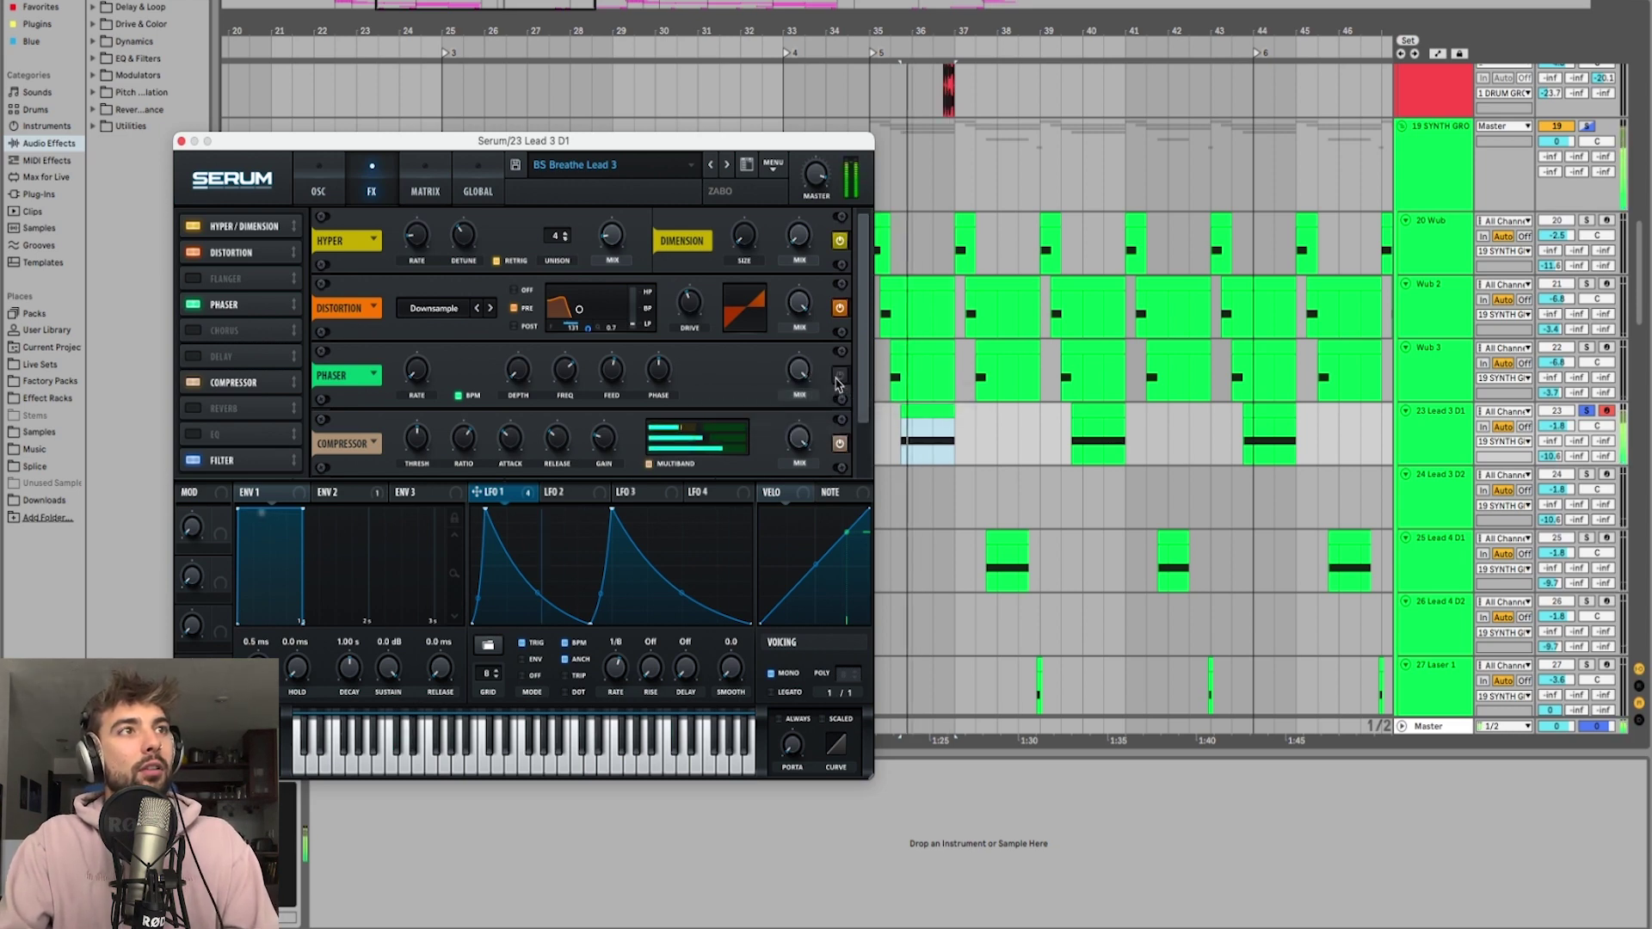
click(839, 377)
key(space)
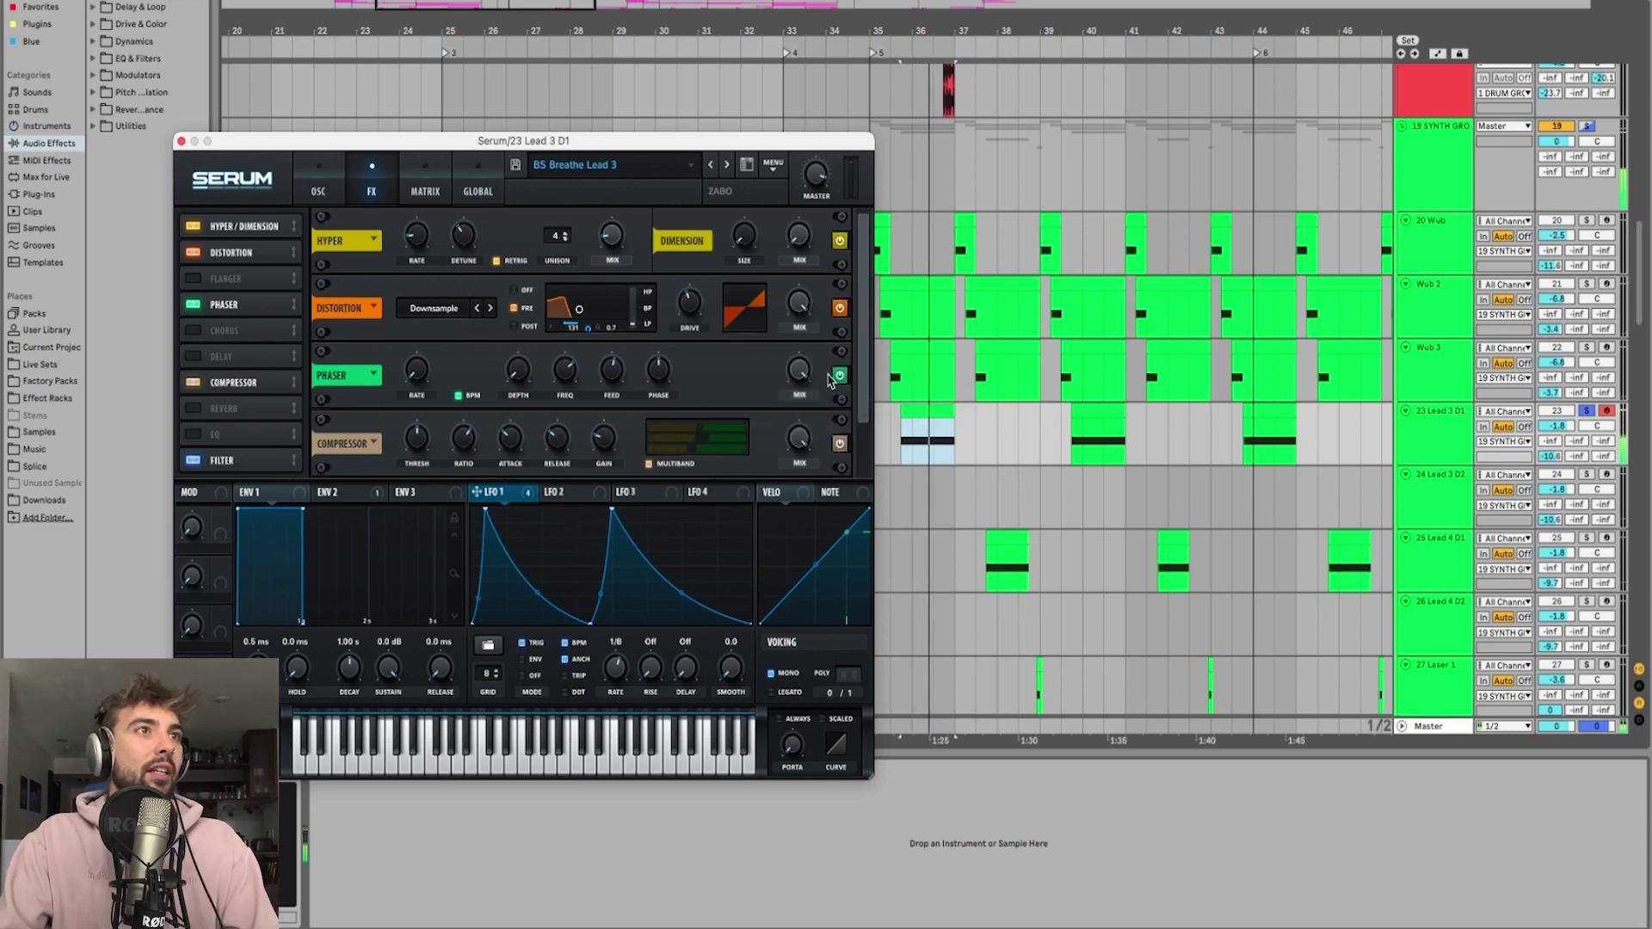
Step: Look through the rest of the Lead 3 D1 synth's effects down to the filter and return to its oscillator page
scroll(859, 413, down, 2)
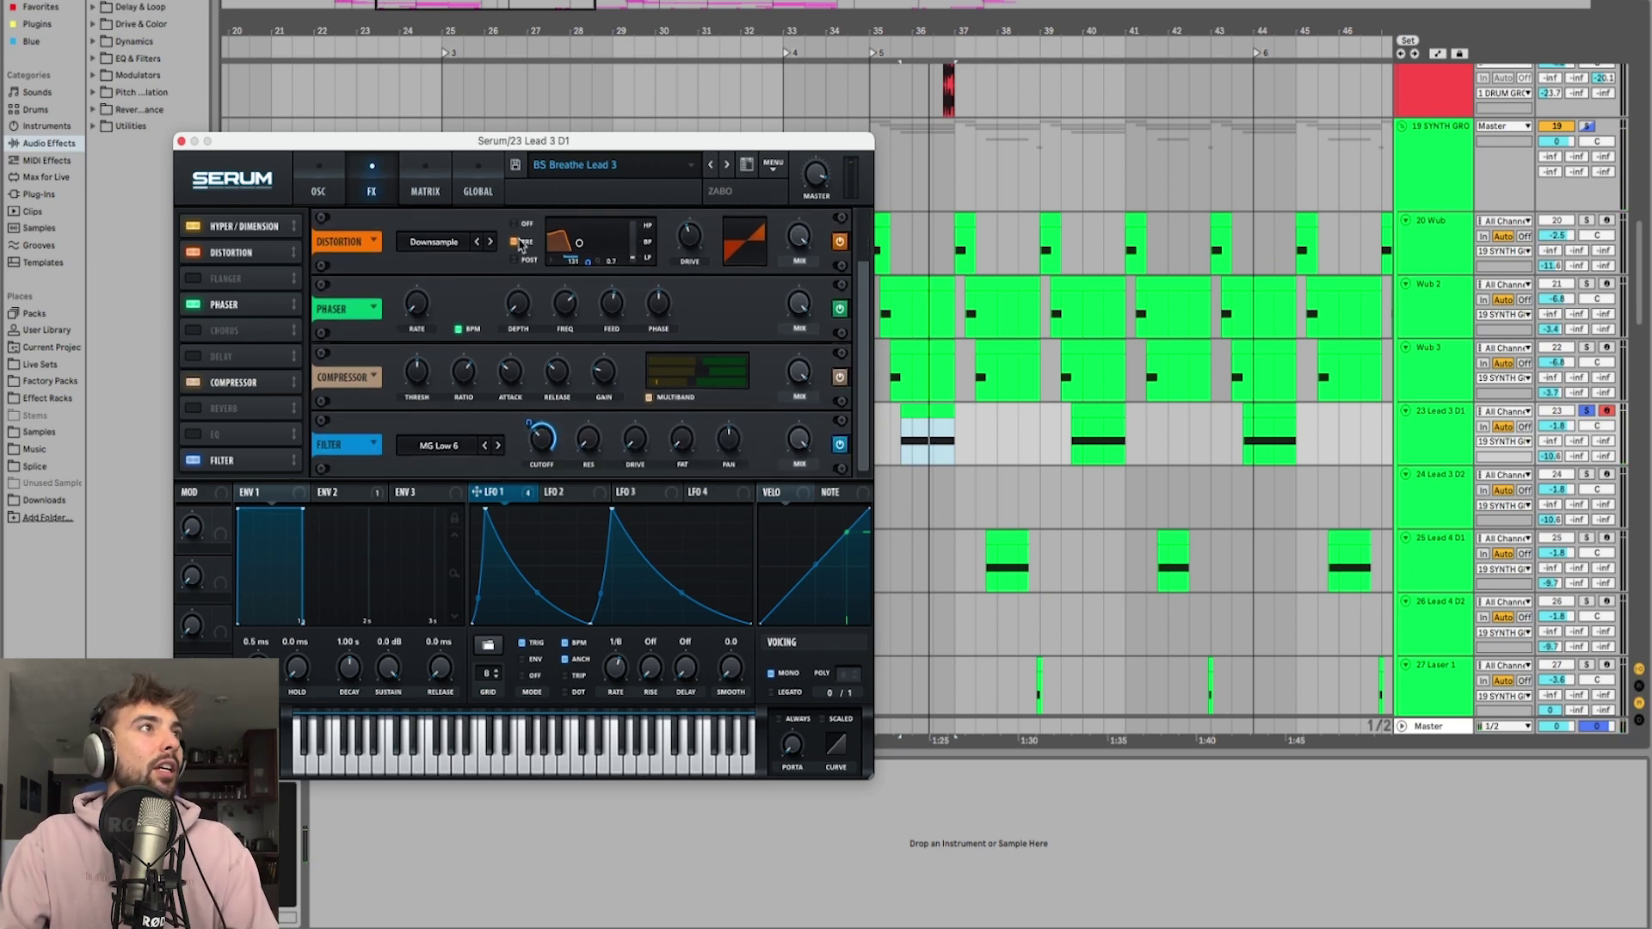
drag(439, 148, 401, 107)
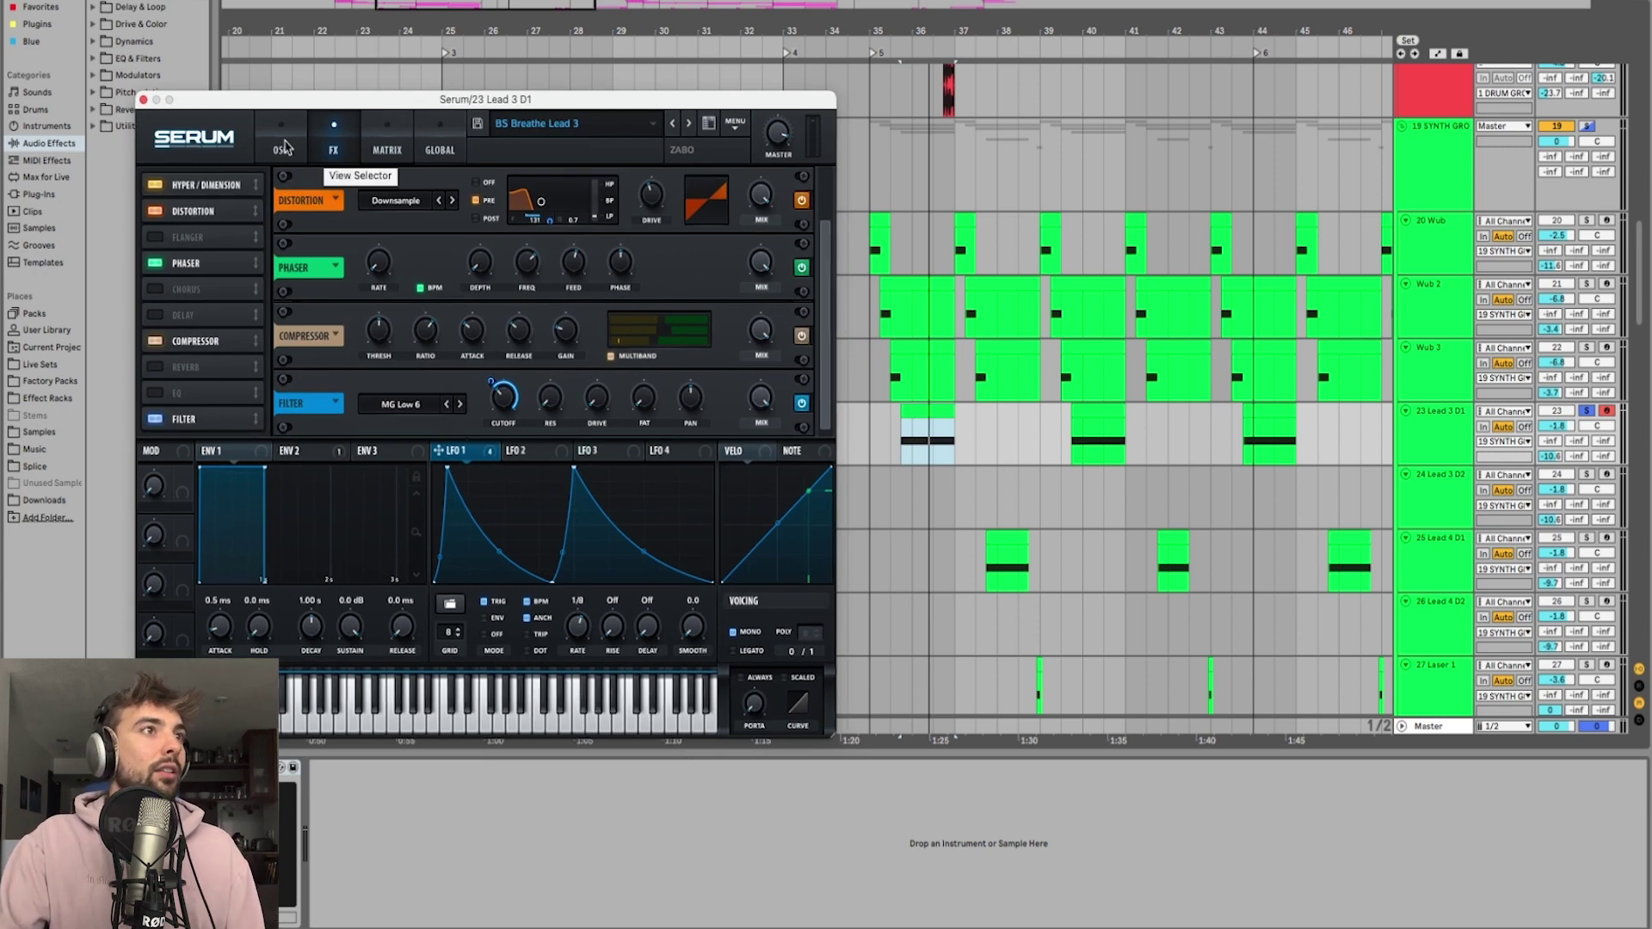
click(284, 148)
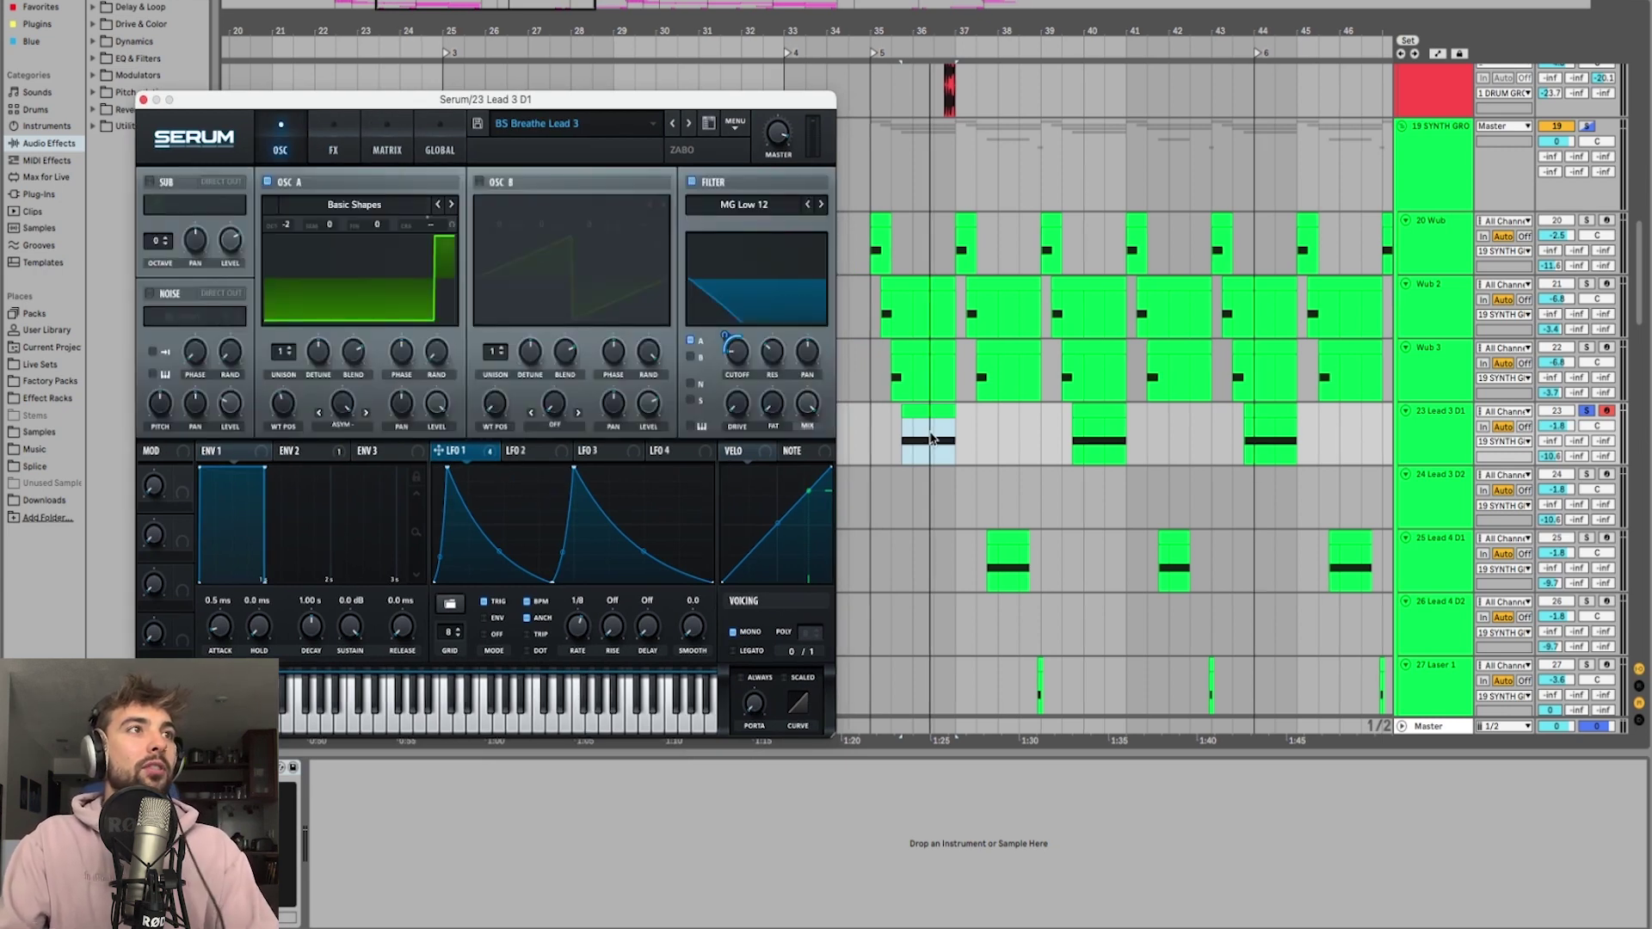
Step: Audition the first clip on 25 Lead 4 D1 and look over the neighbouring 24 Lead 3 D2 track around bar 37
click(999, 543)
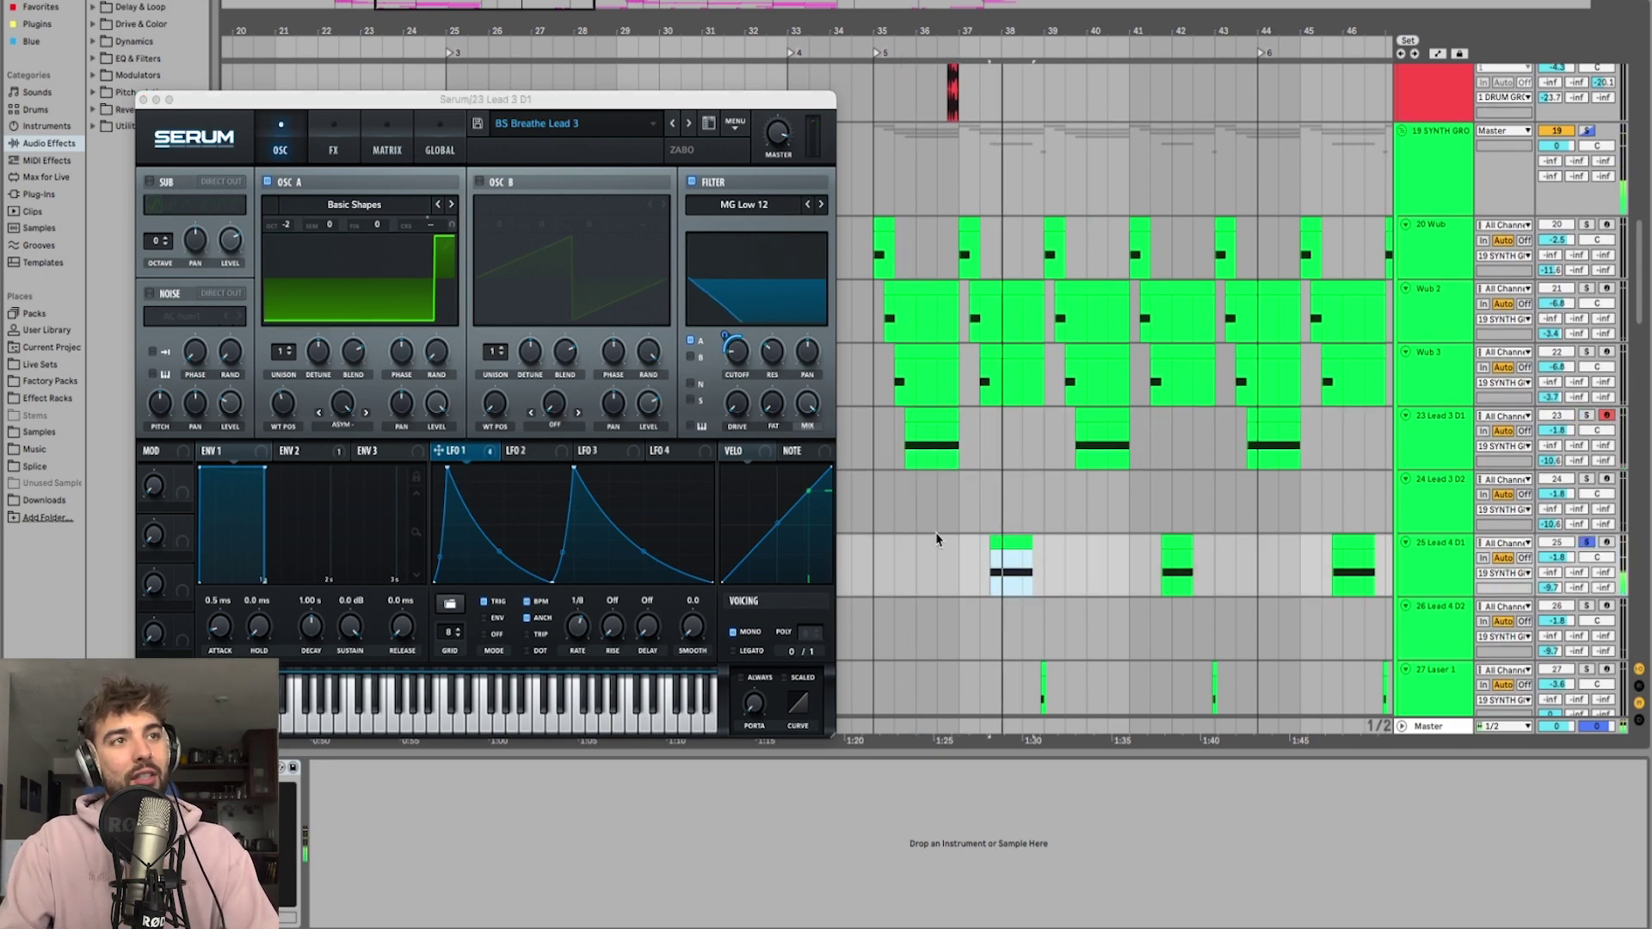
click(952, 515)
scroll(952, 516, down, 1)
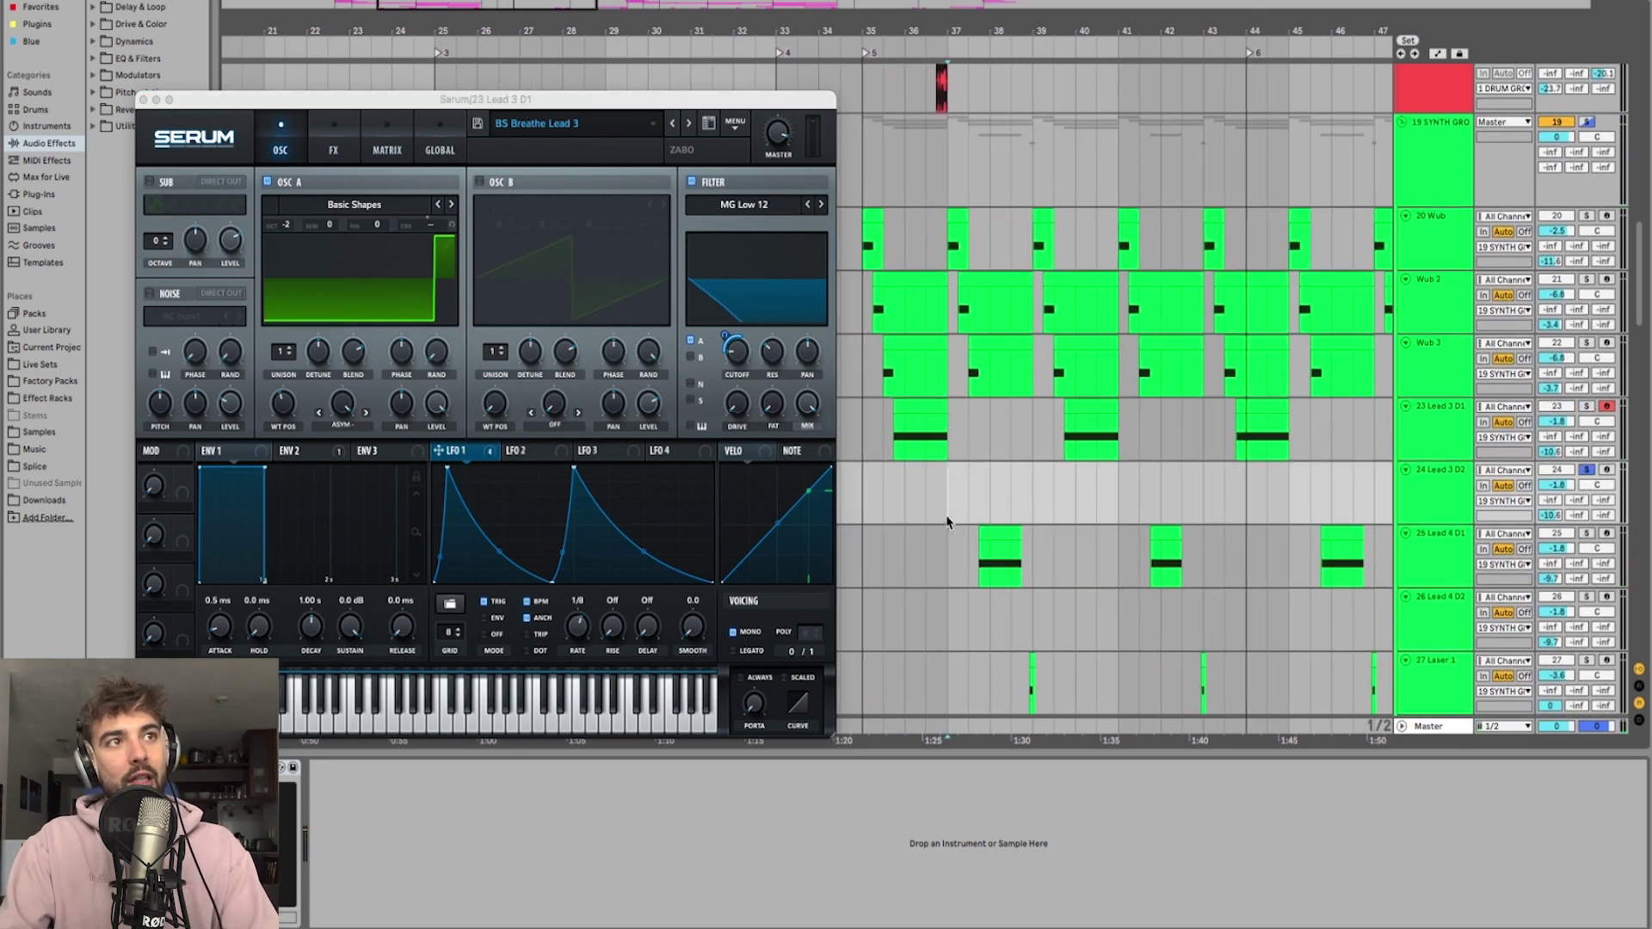
Step: Play the drop's synth tracks from about bar 36 with the arrangement zoomed in
click(902, 505)
key(plus)
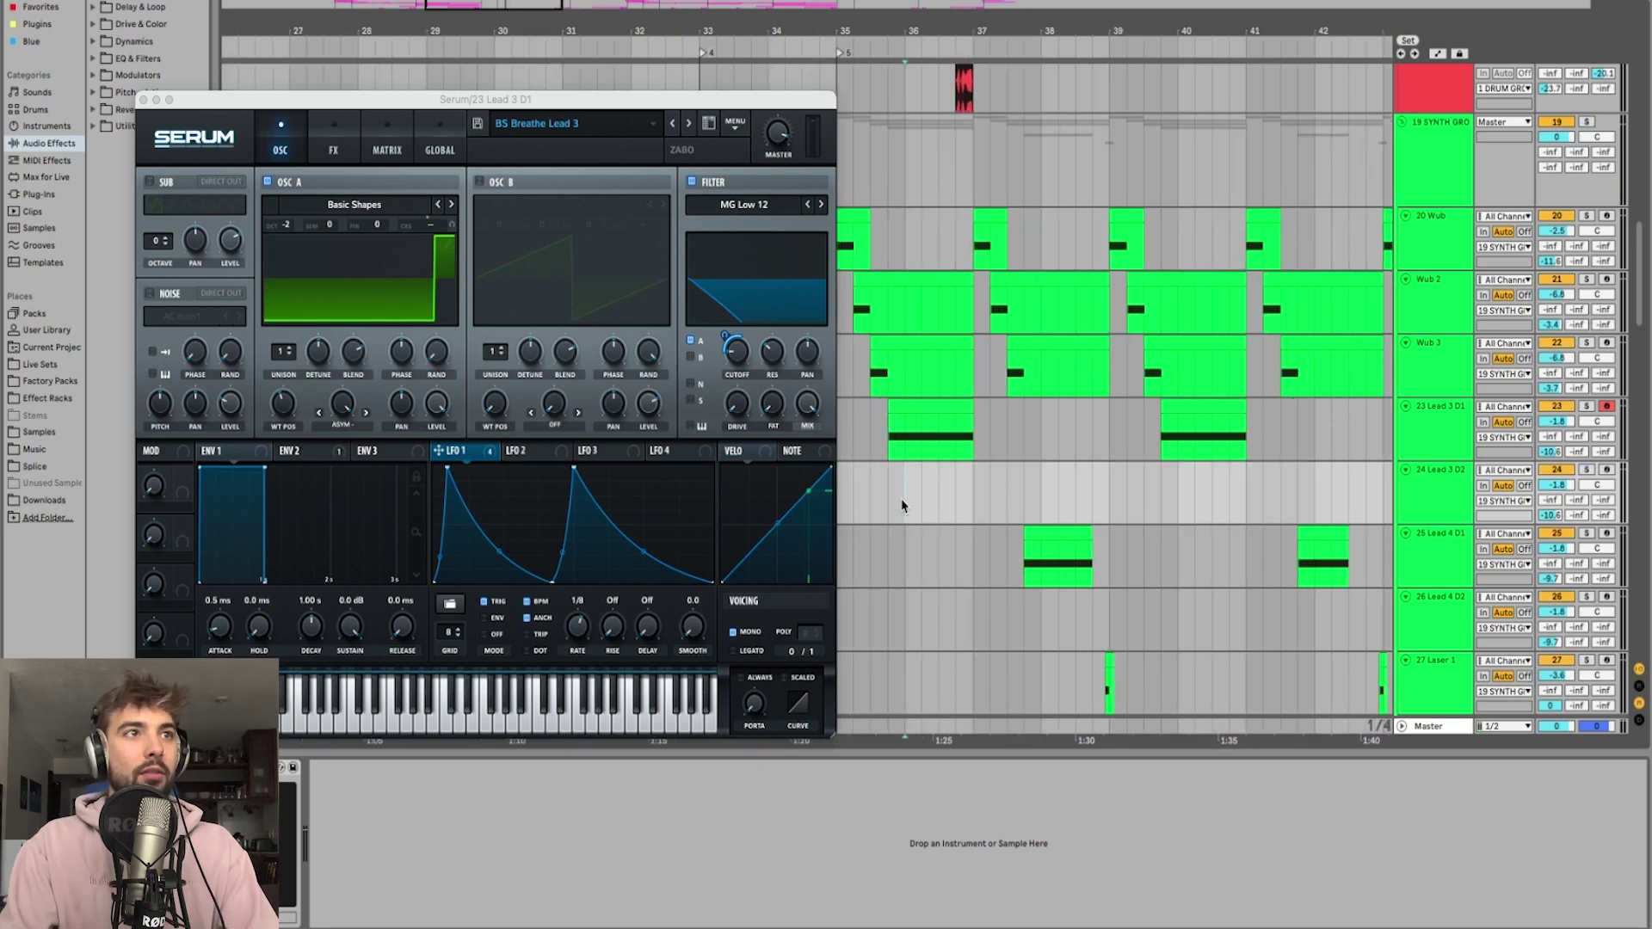
key(space)
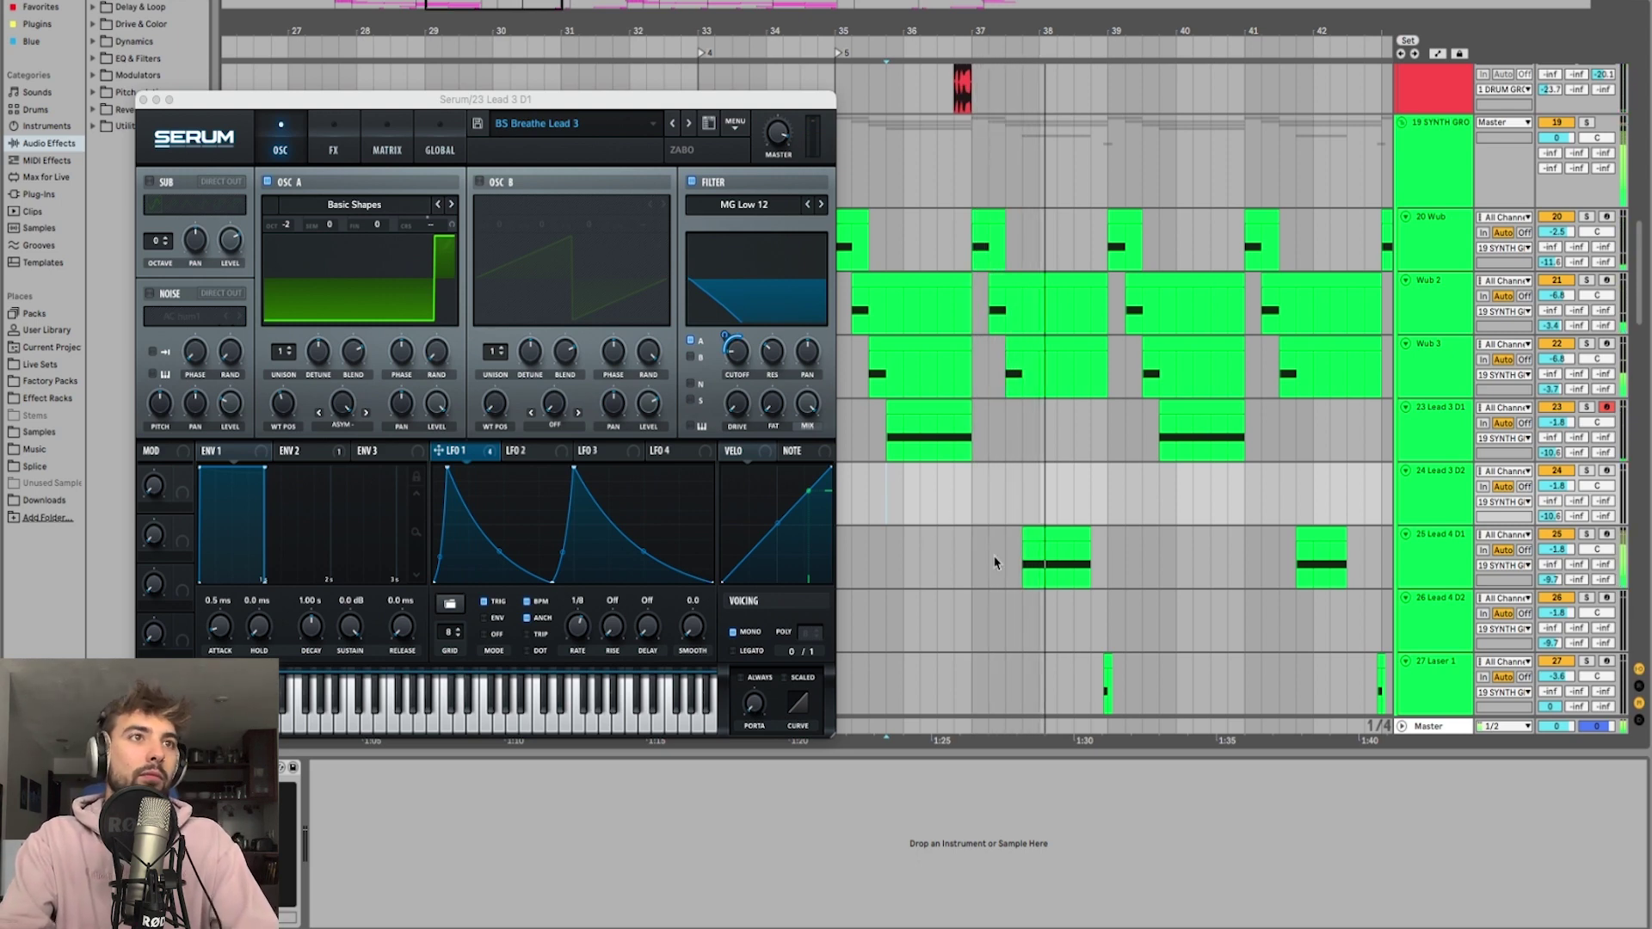
Step: Open the Serum synth of 25 Lead 4 D1 beside the Lead 3 D1 one and compare their LFO 1 modulation and effects
click(1034, 534)
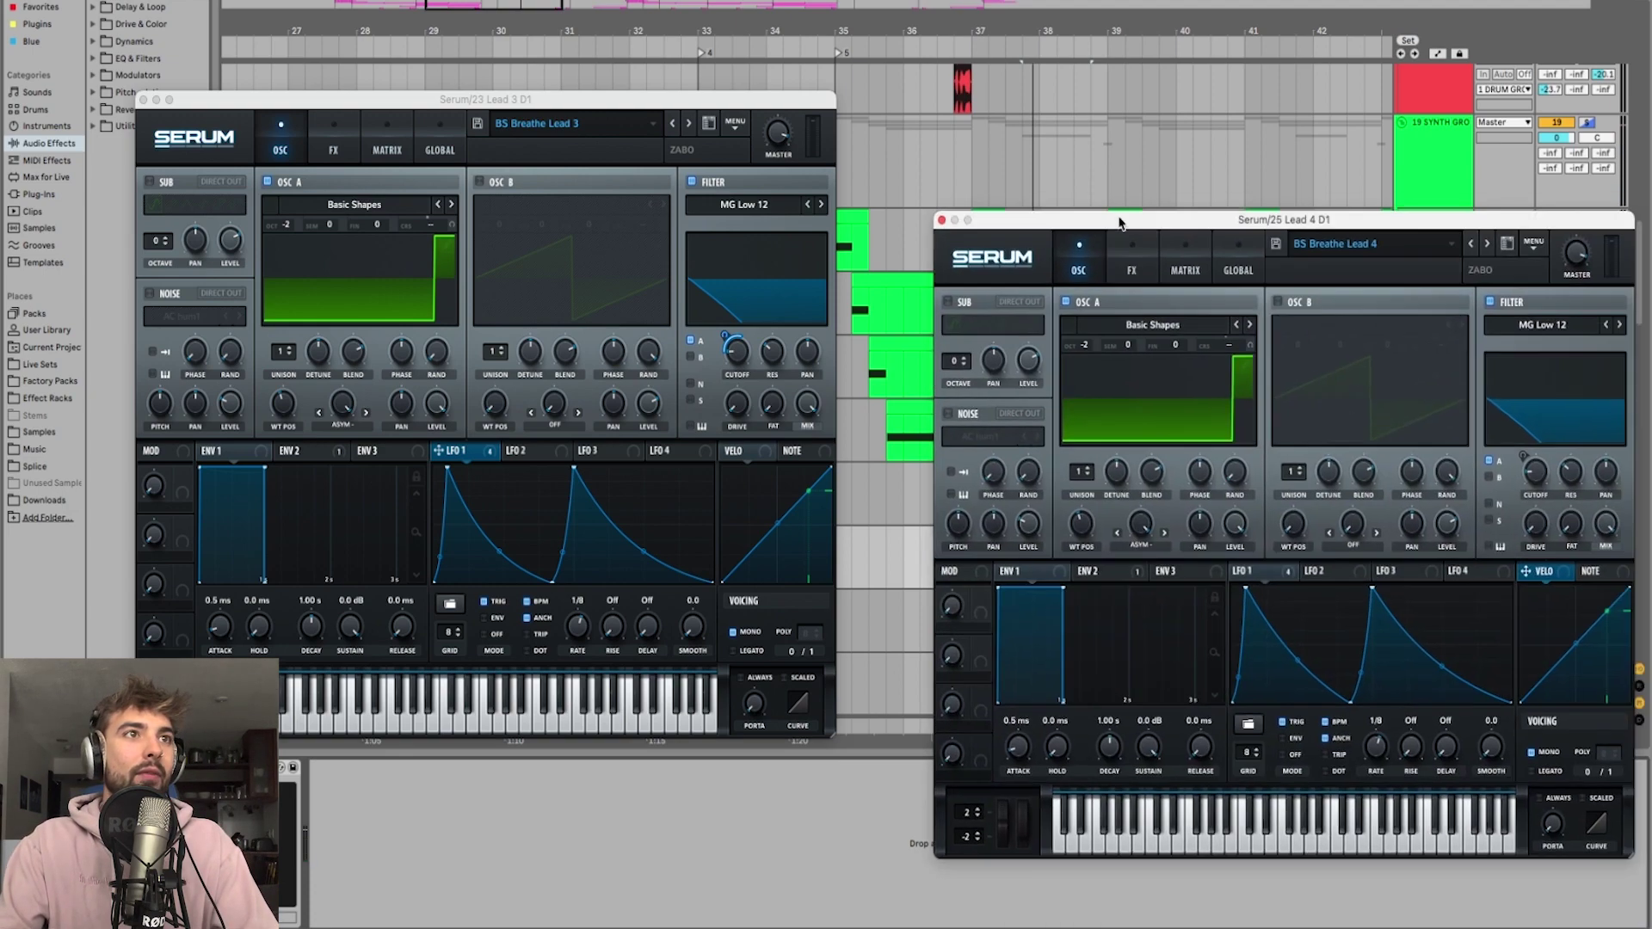
drag(1120, 222, 1036, 279)
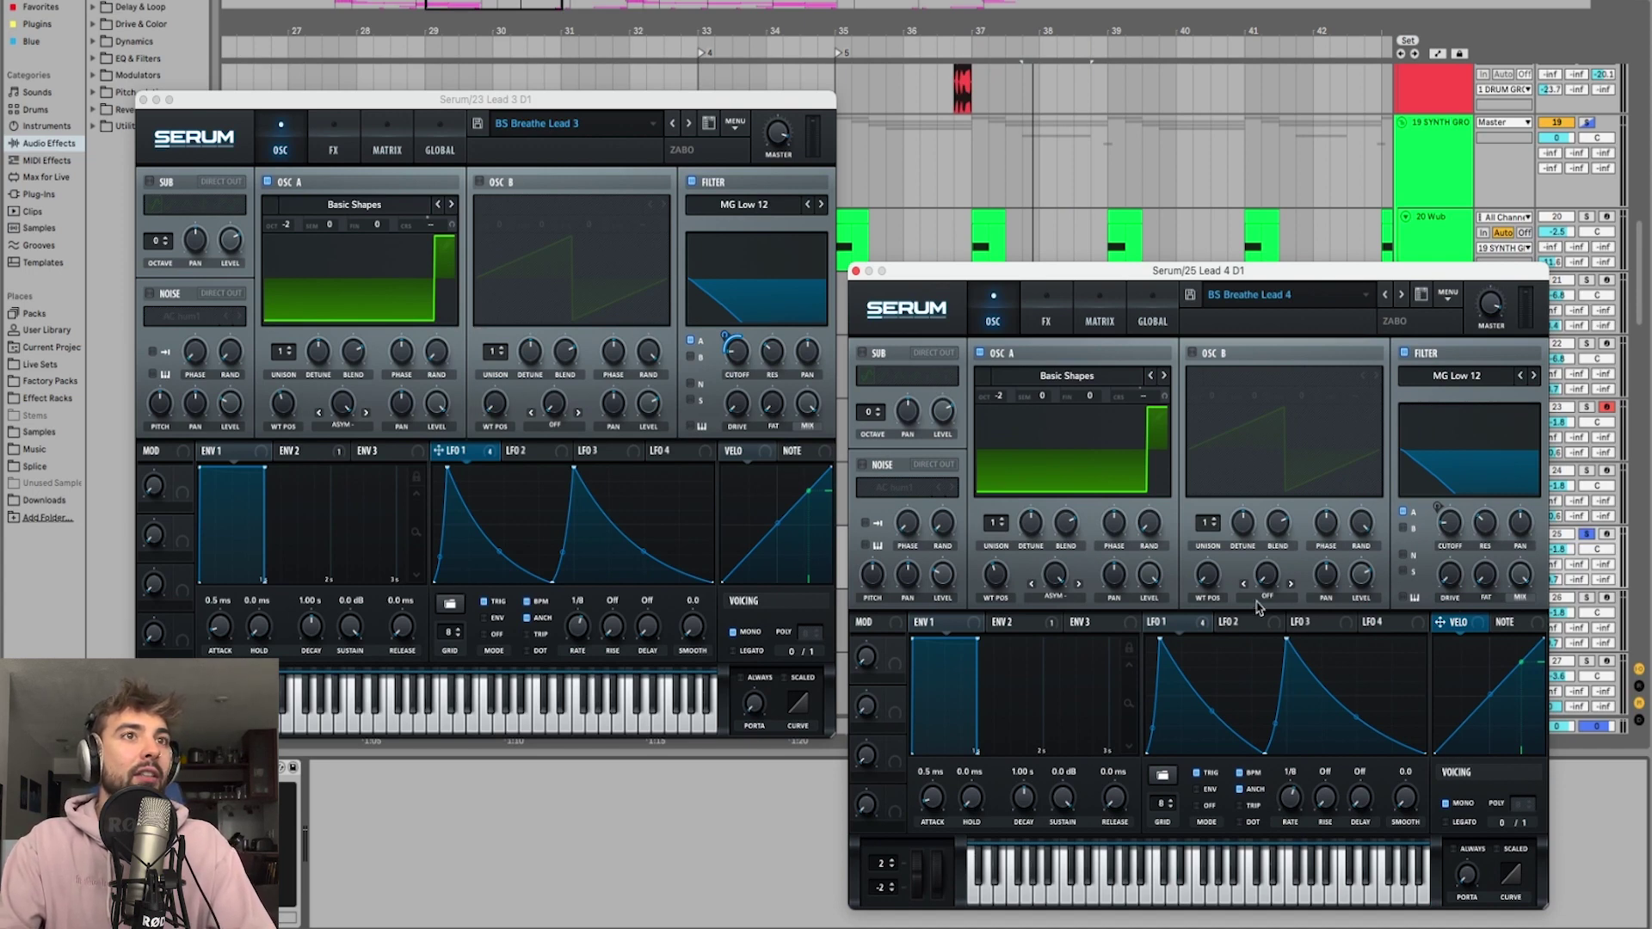
click(1175, 623)
click(333, 145)
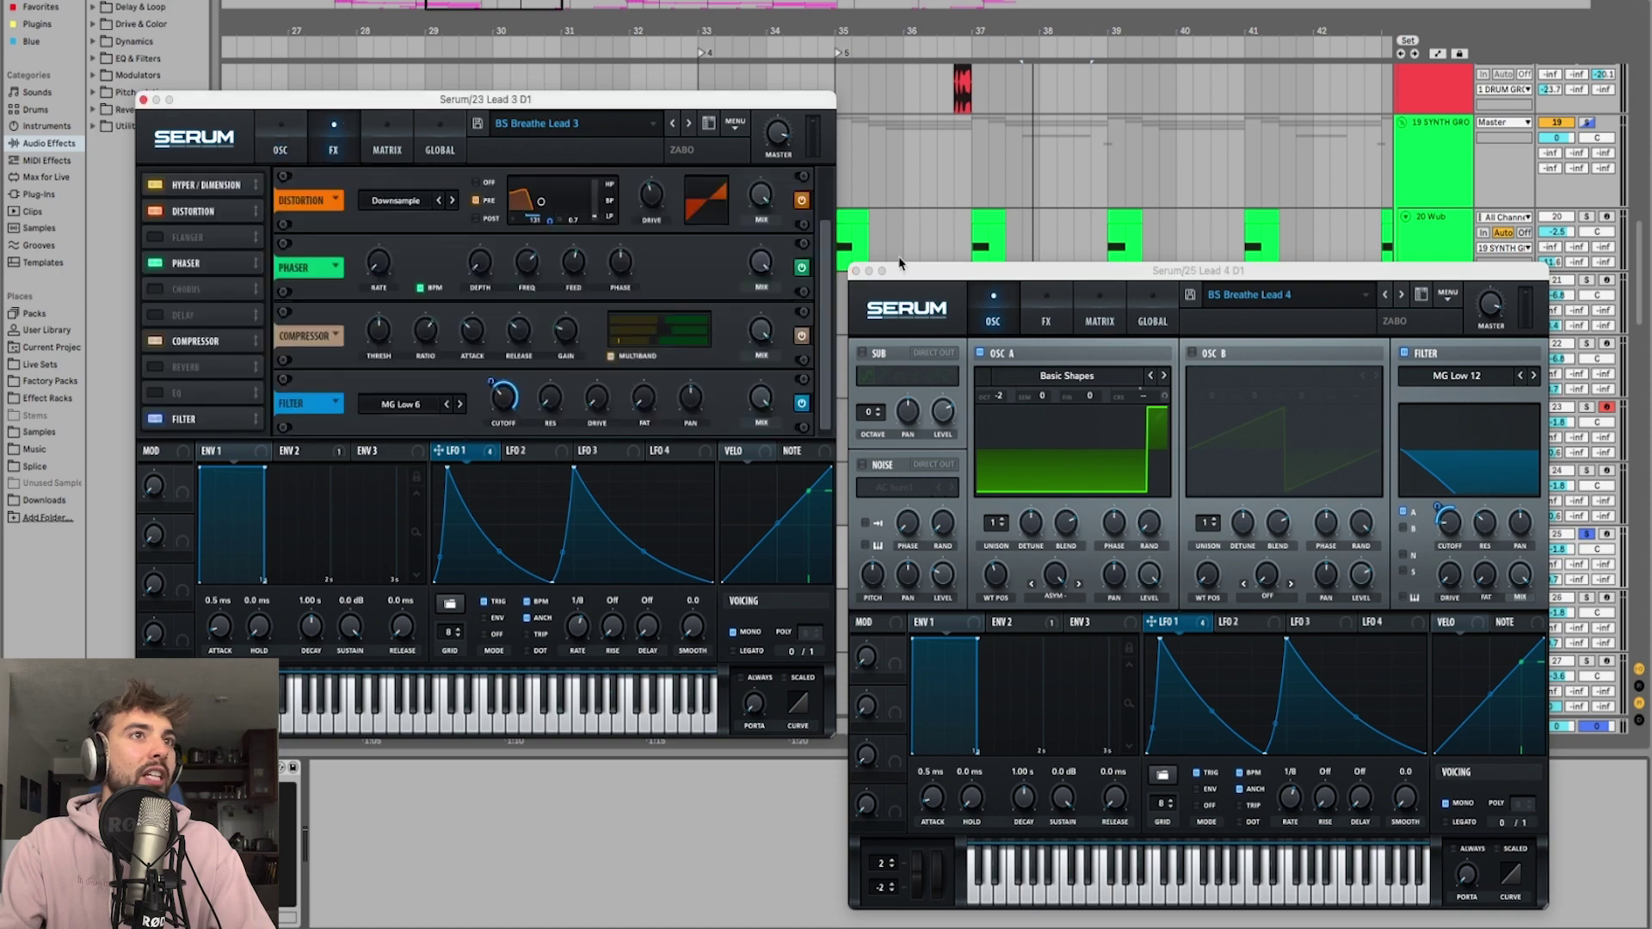
click(1071, 321)
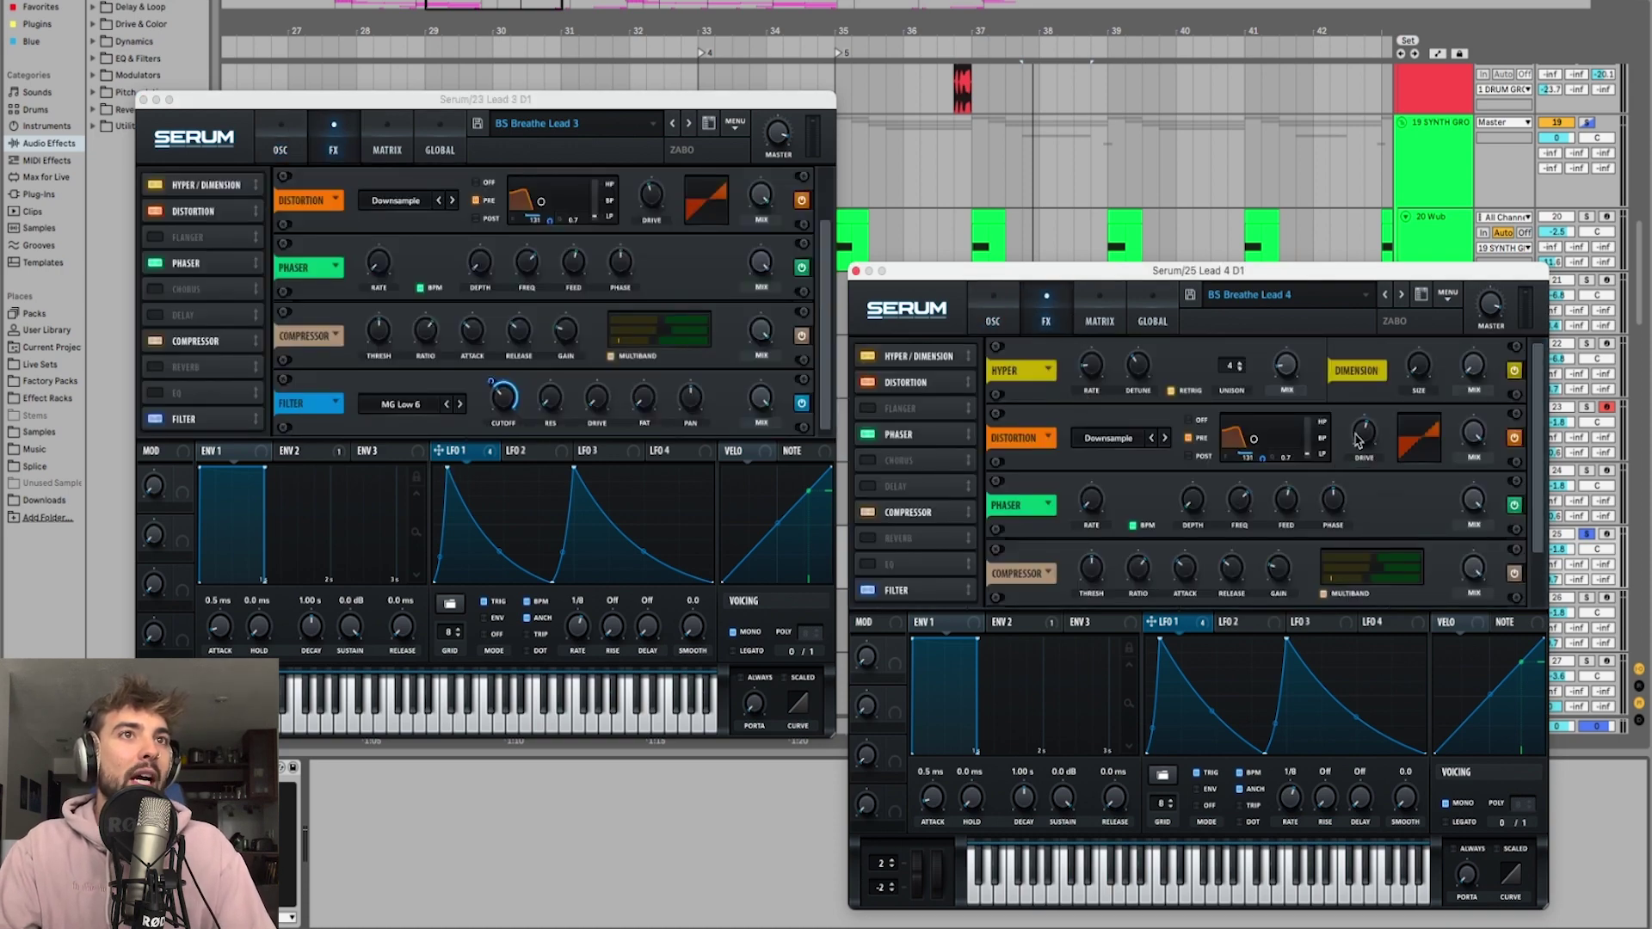
click(663, 207)
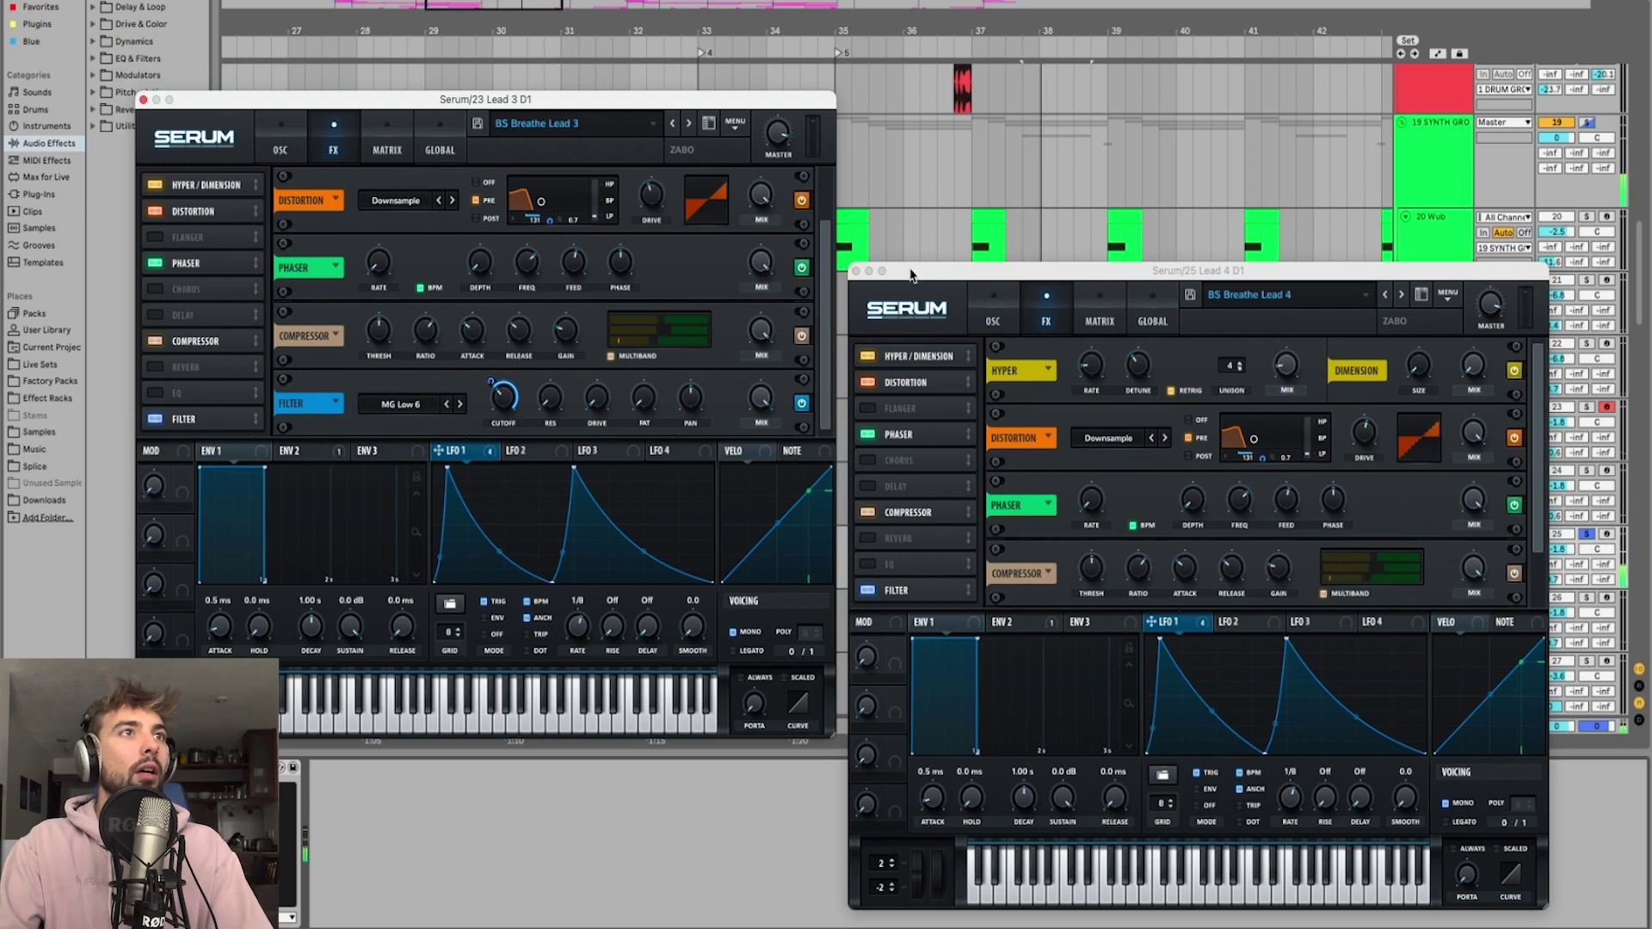
Step: Audition the first clips on 23 Lead 3 D1 and 25 Lead 4 D1 in turn to compare the two lead sounds
drag(917, 276, 1013, 603)
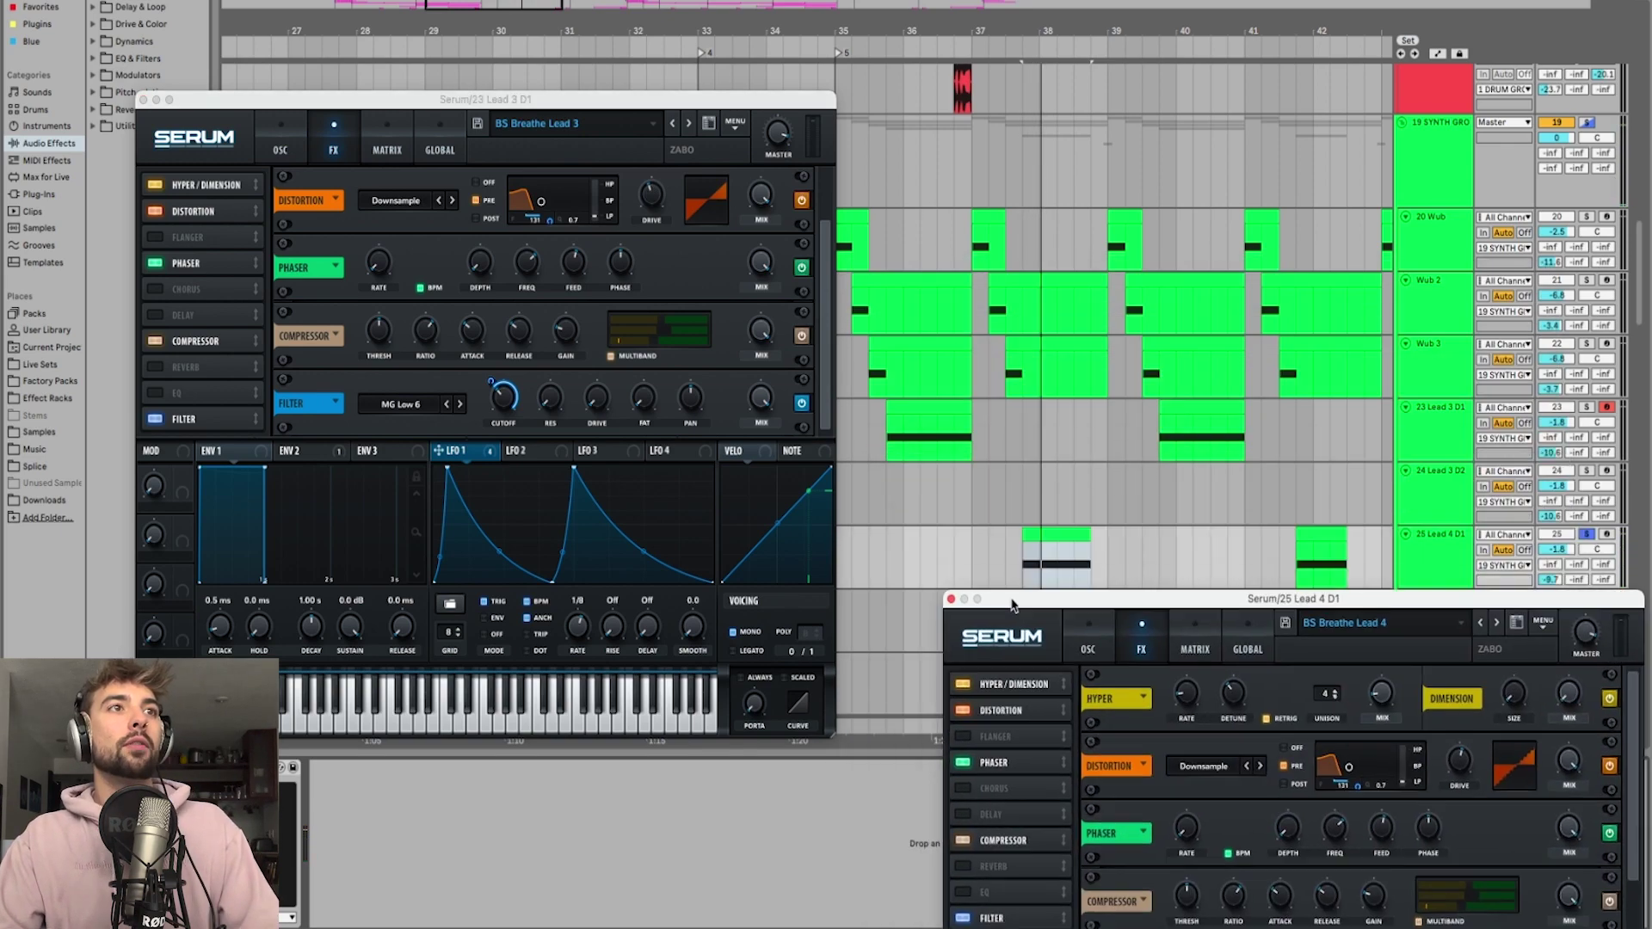
click(935, 404)
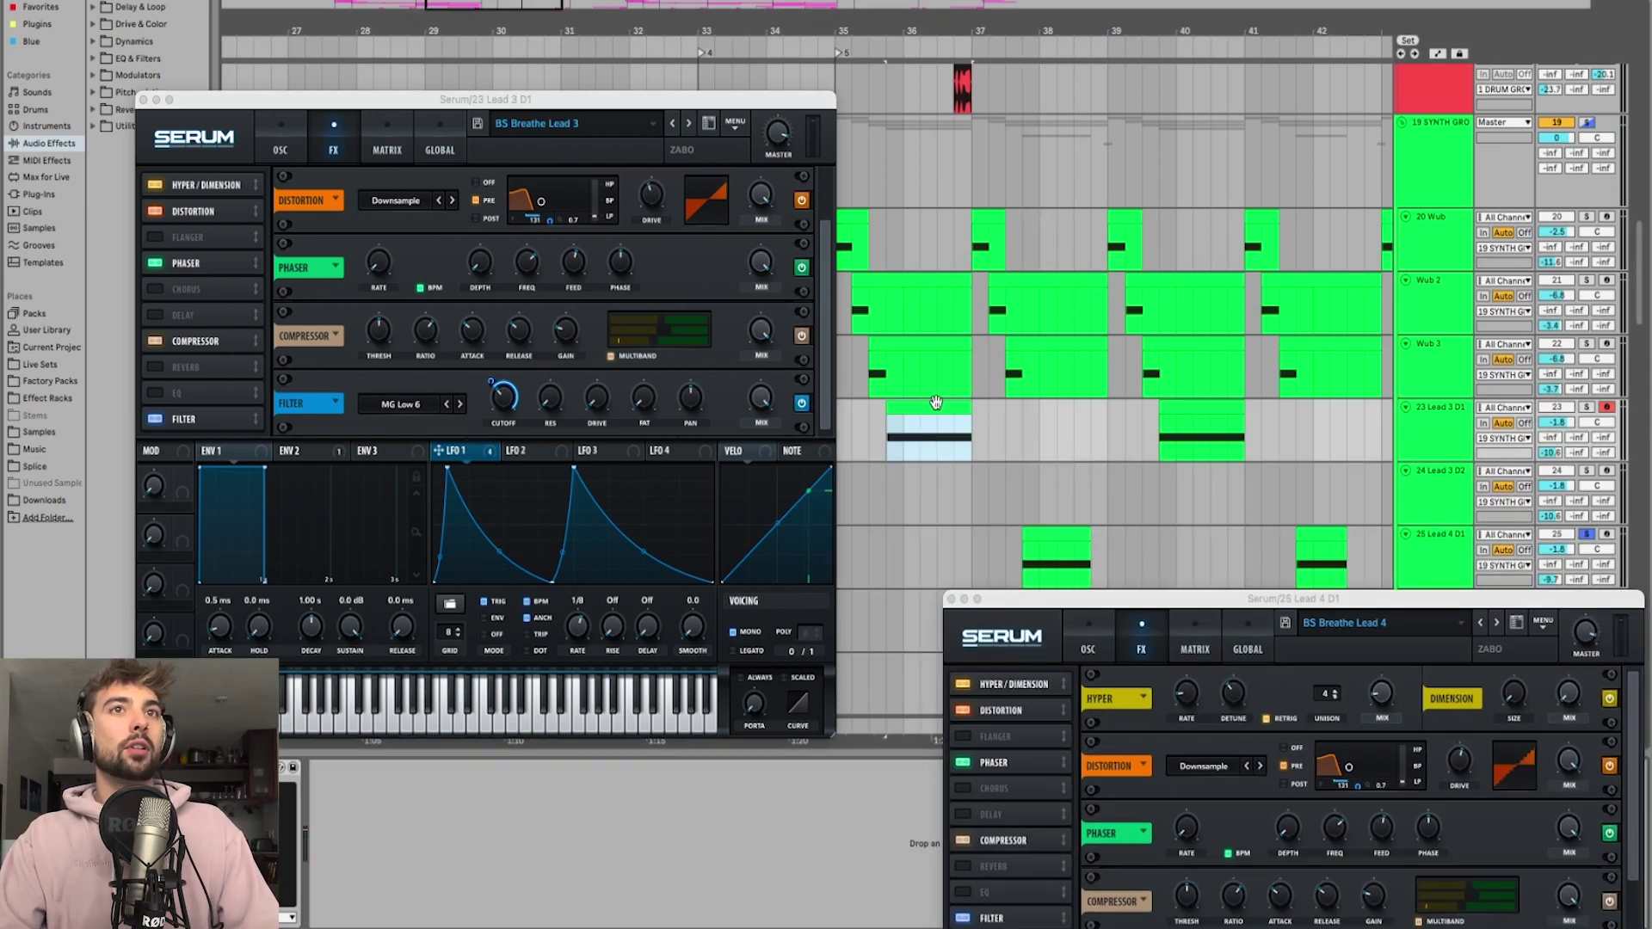
click(1050, 536)
drag(1049, 598, 930, 235)
mouse_move(1337, 392)
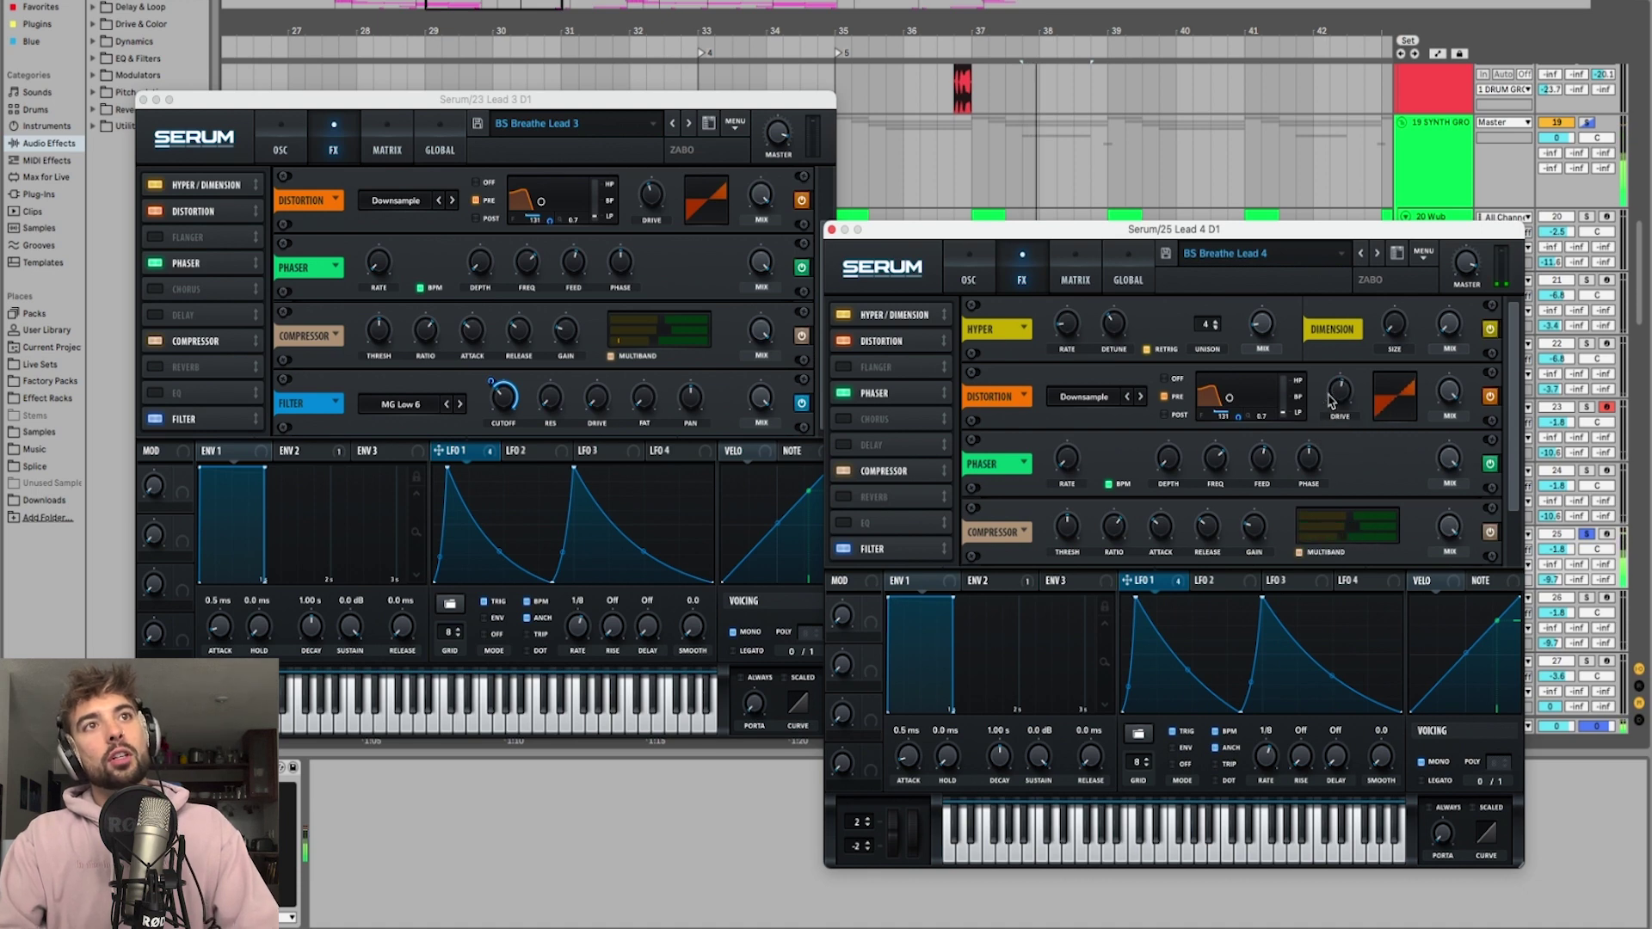
Step: Close both Serum windows and play the synth group from just before bar 35, following it down to the laser tracks
click(831, 231)
click(144, 100)
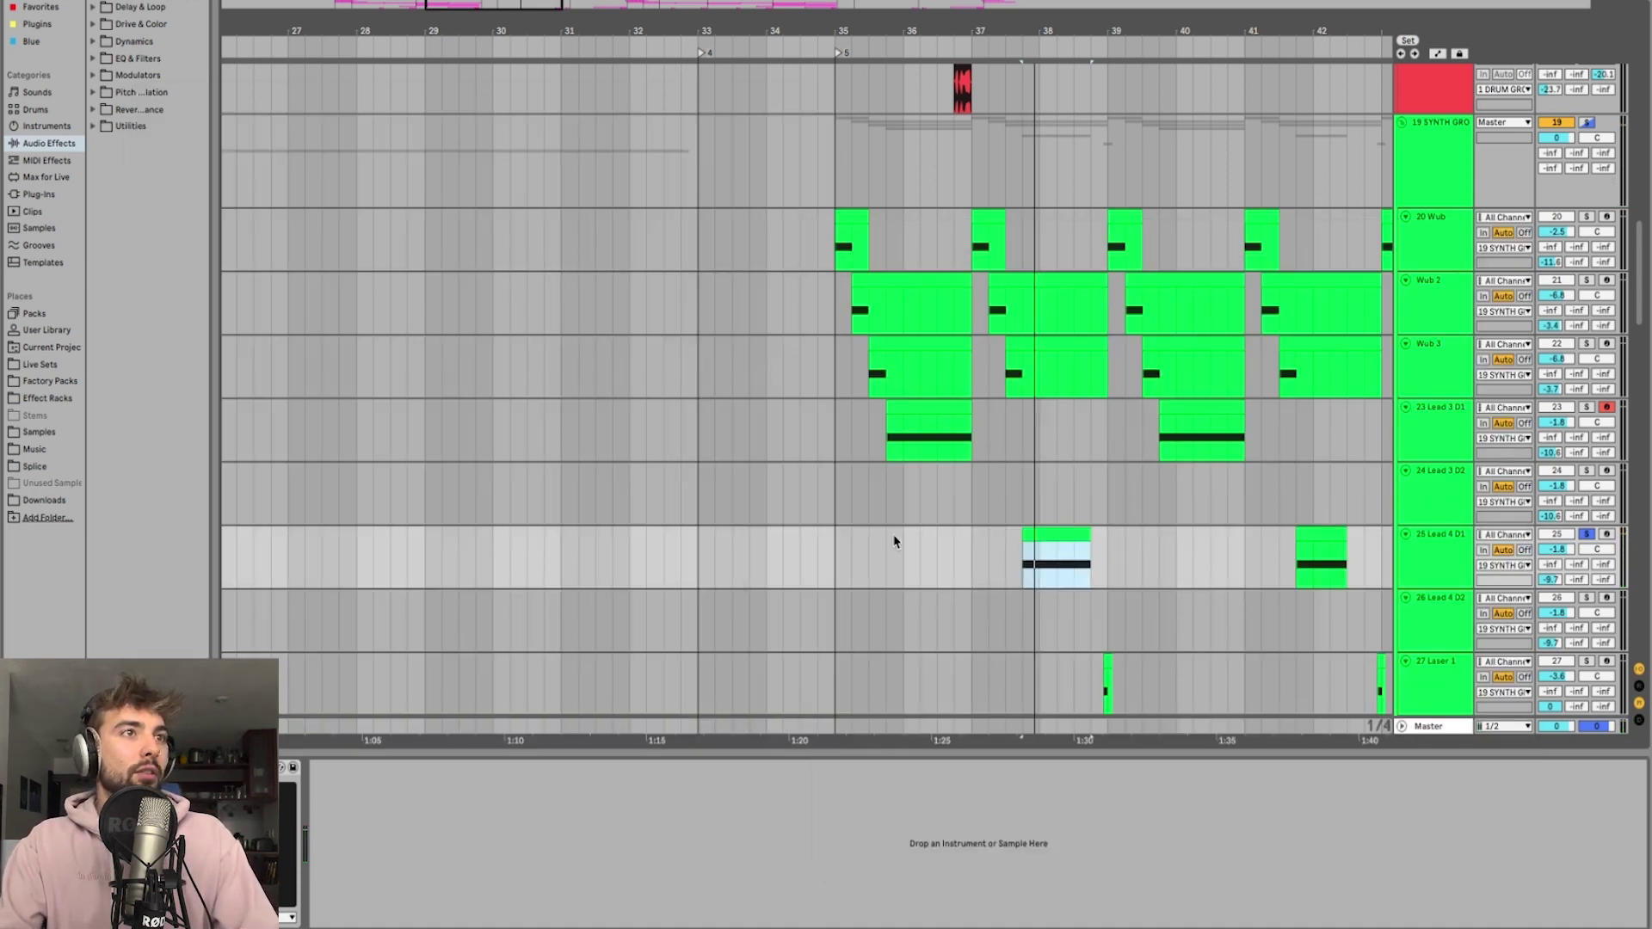
click(823, 540)
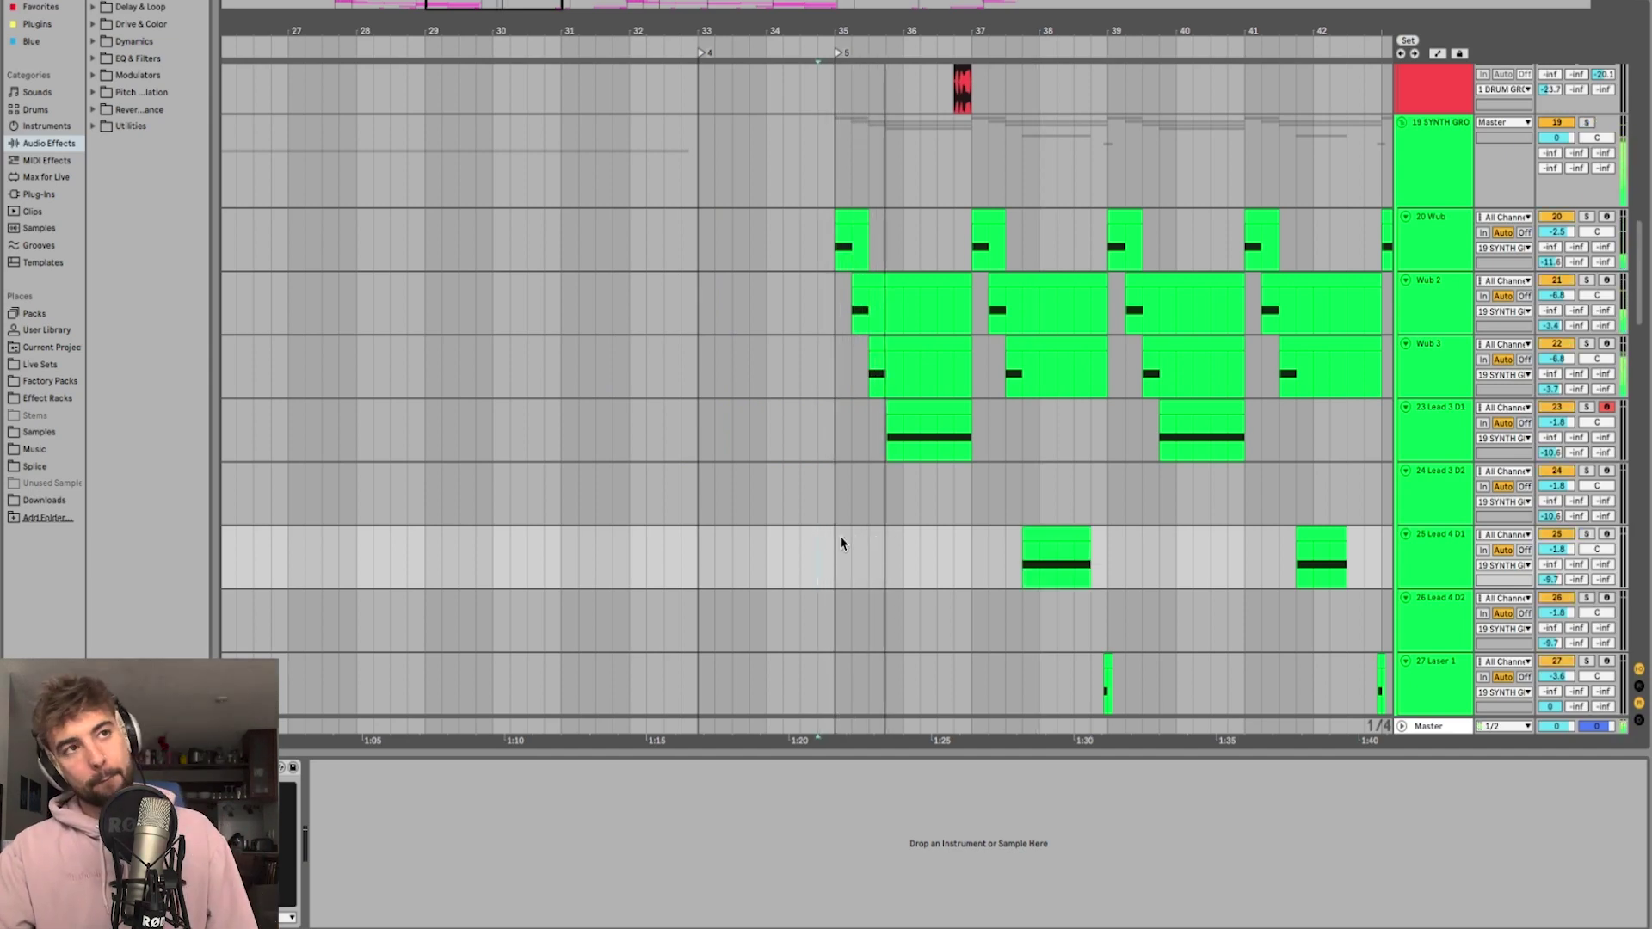
scroll(1099, 736, down, 2)
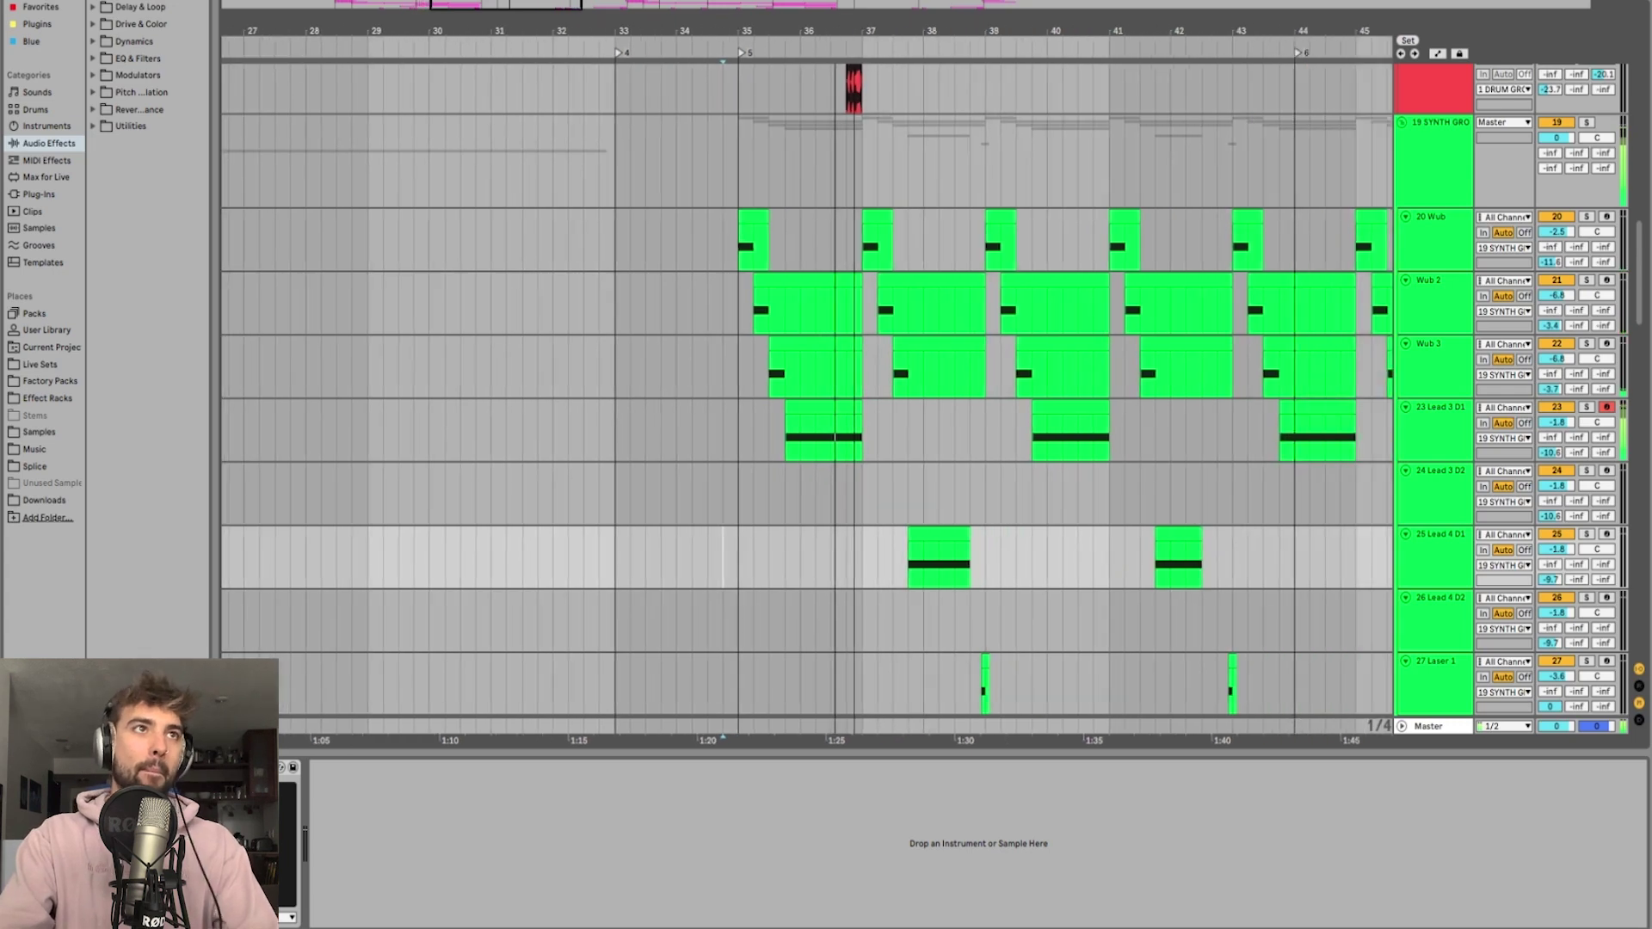
scroll(1037, 564, up, 5)
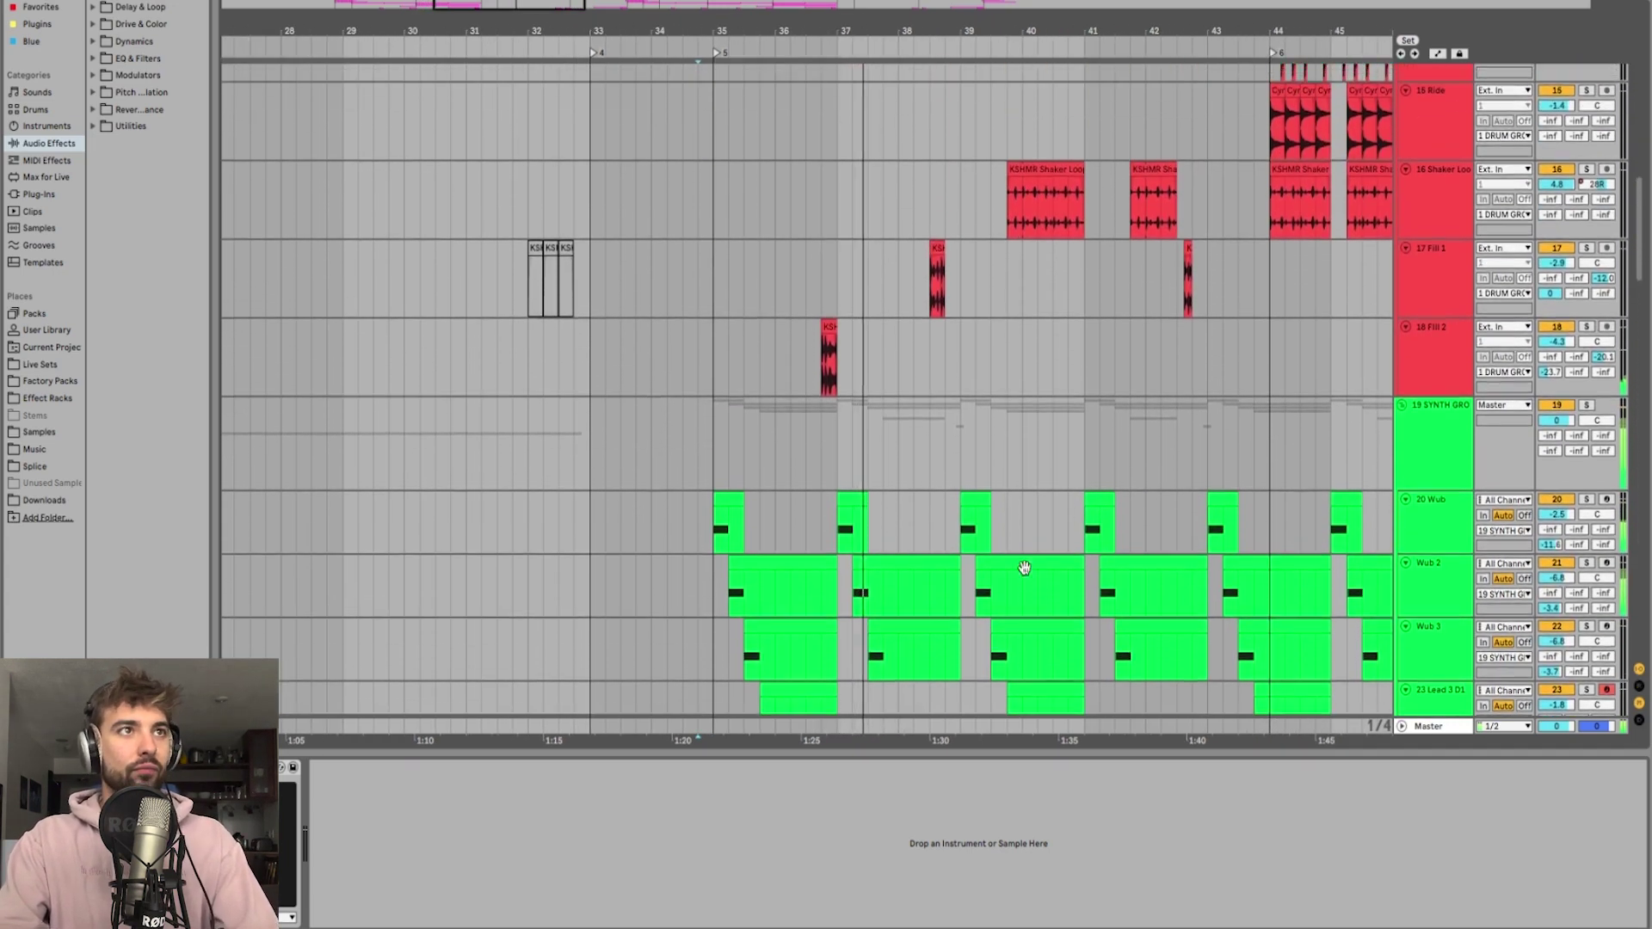
scroll(1020, 561, down, 8)
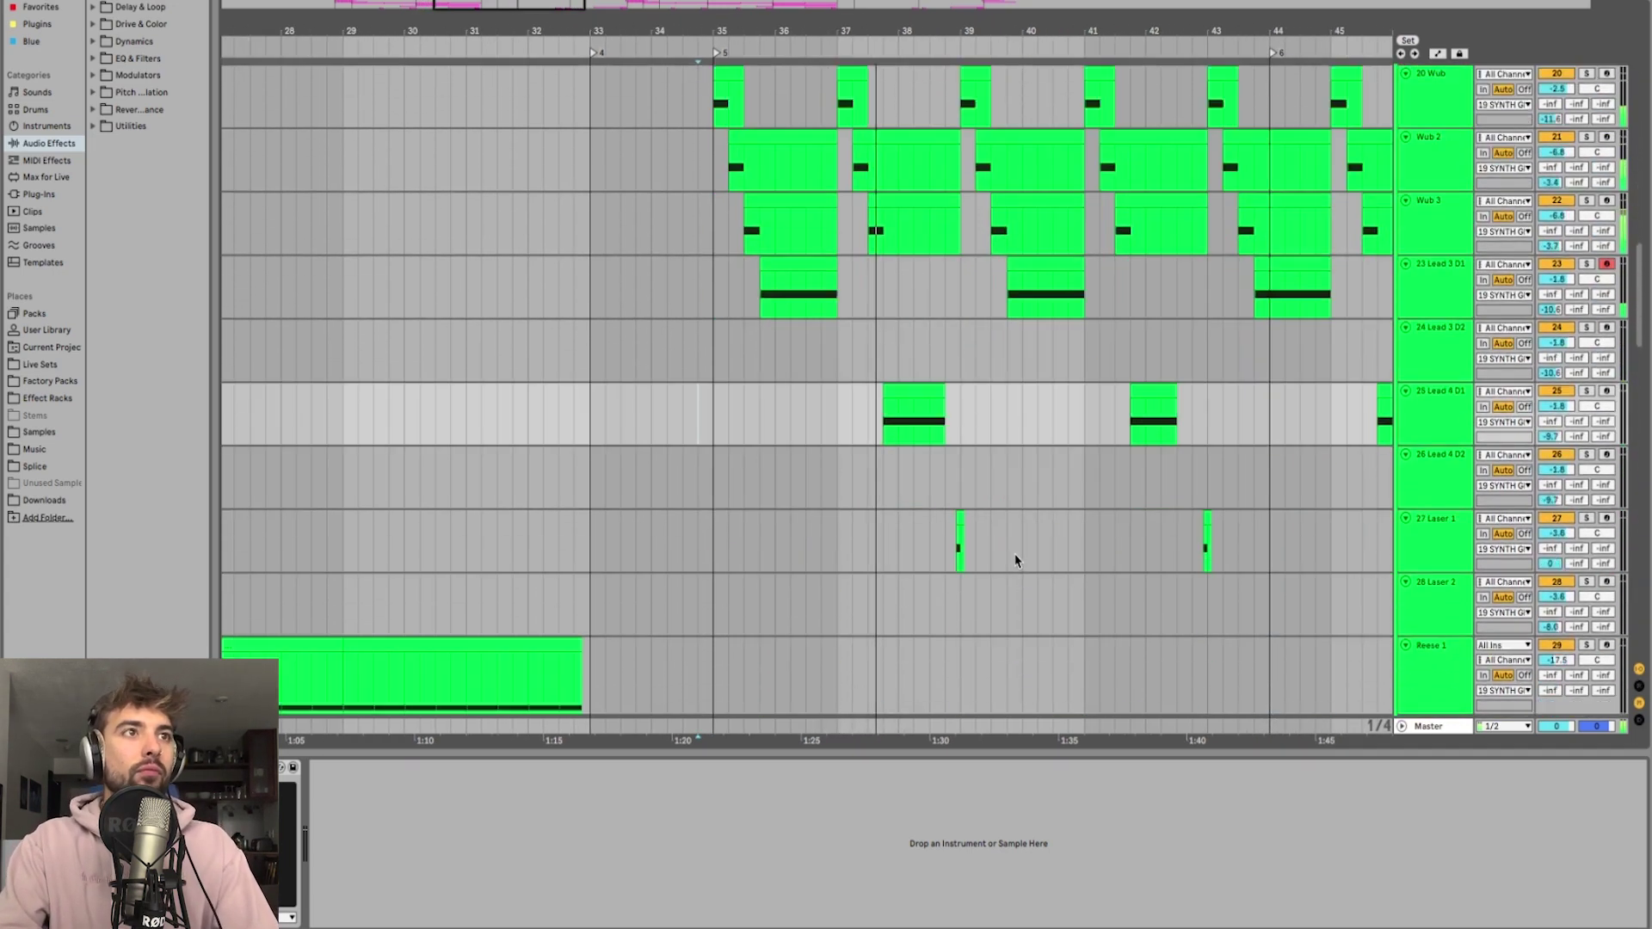
Step: Solo the 27 Laser 1 track and audition its first clip near bar 39
click(943, 521)
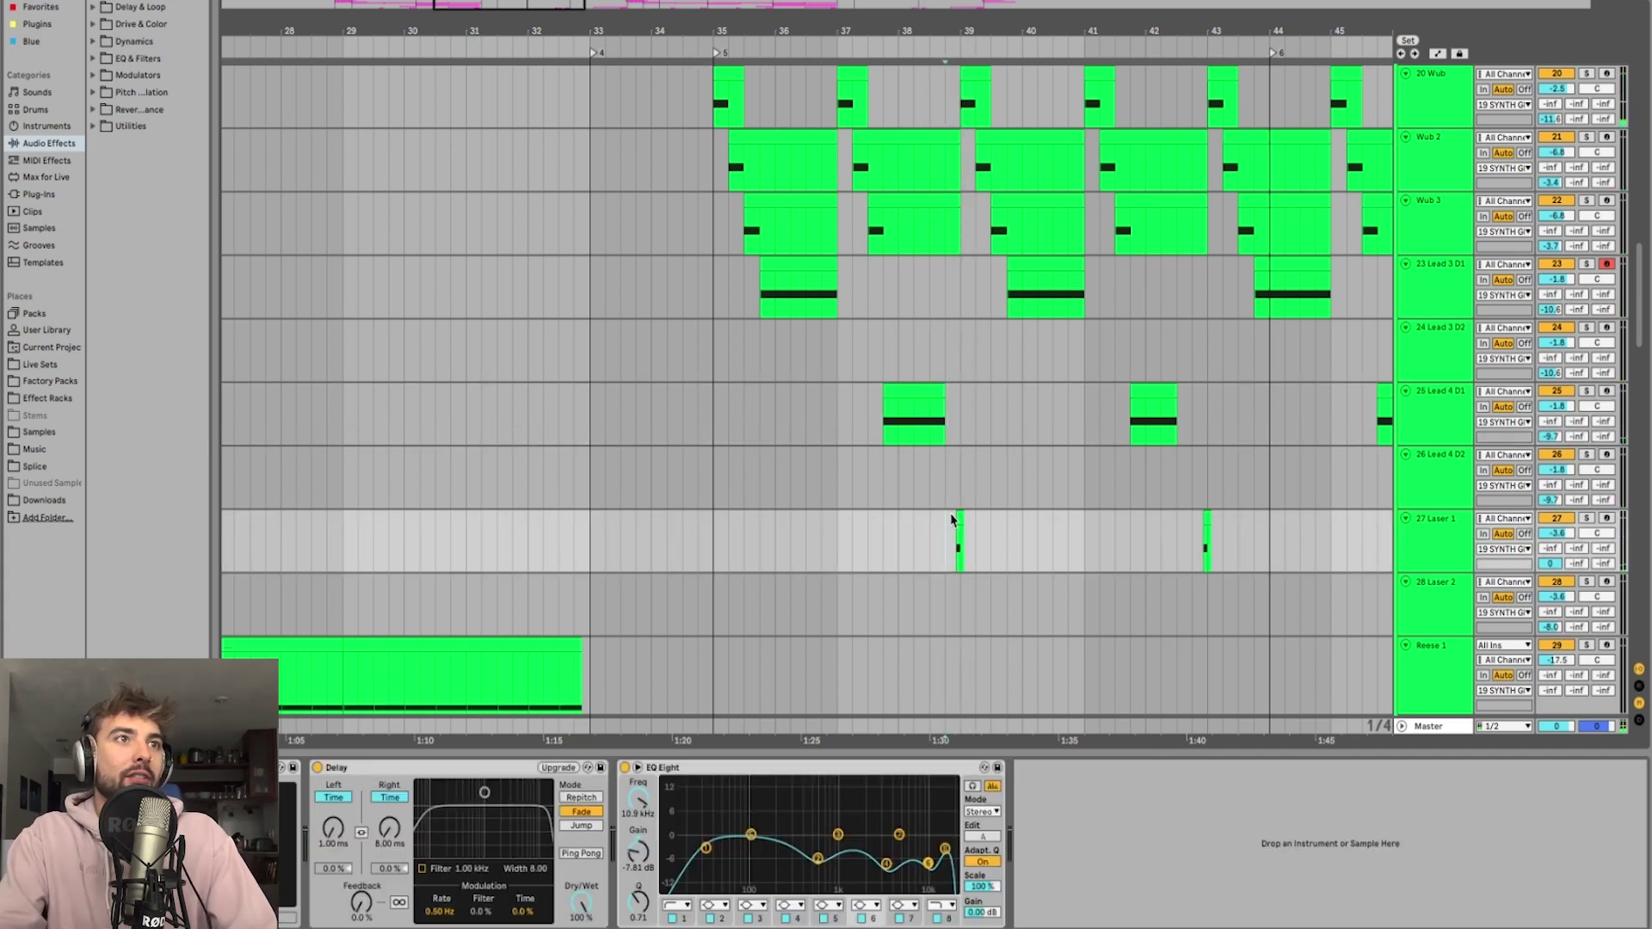
click(959, 537)
key(s)
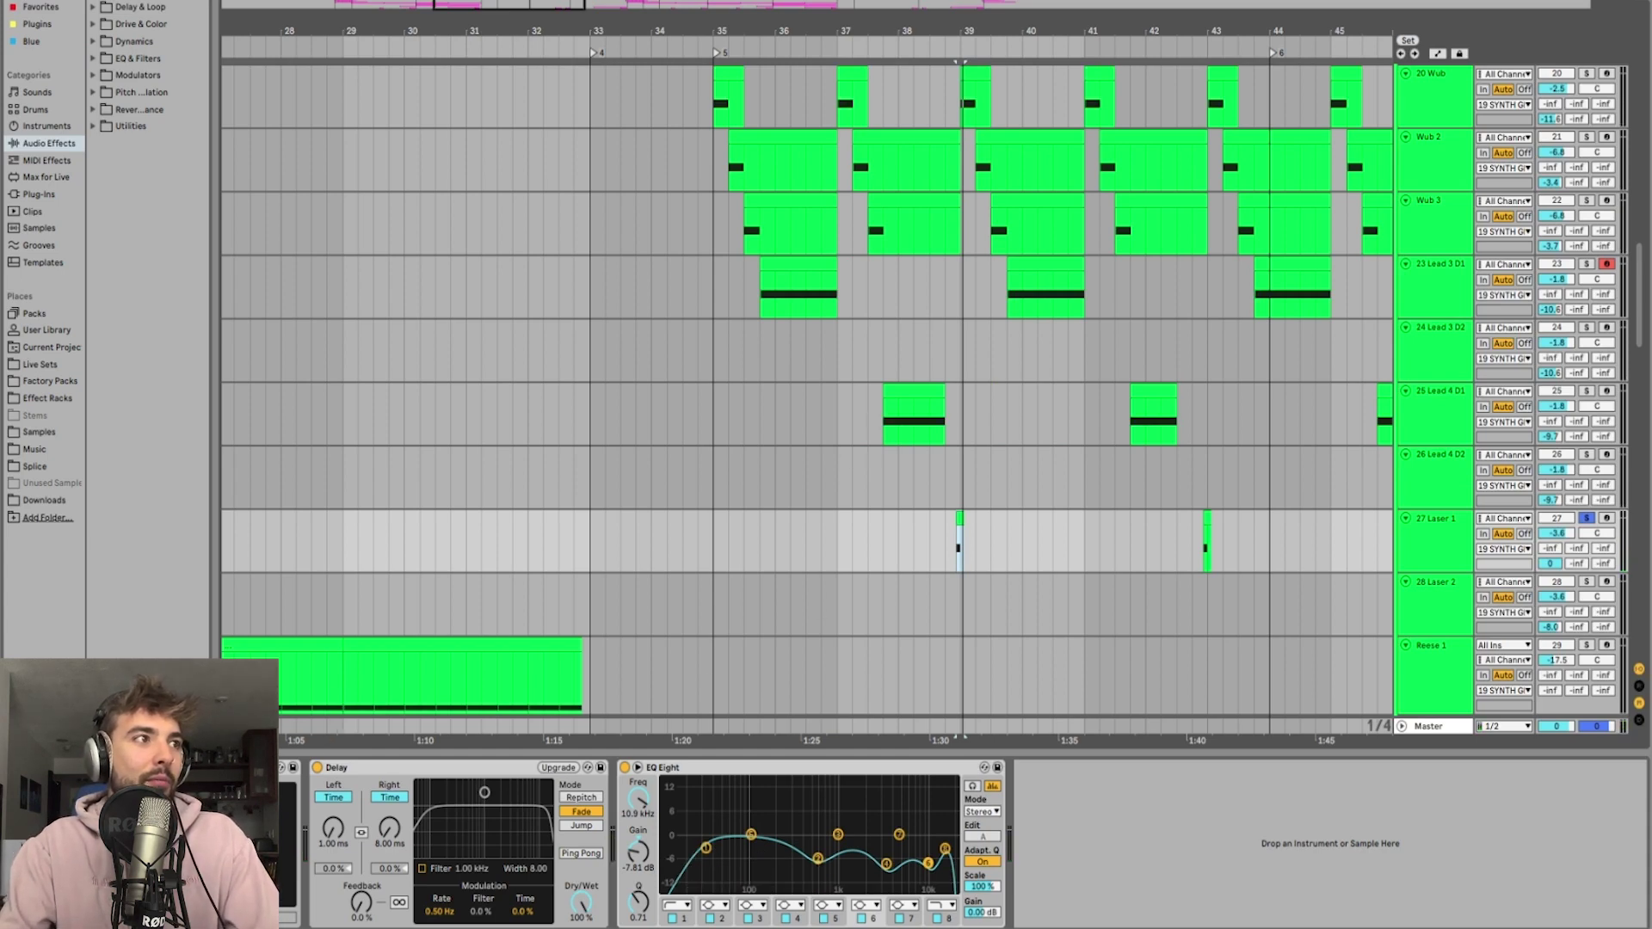
Step: Open the Laser 1 Serum synth, examine its LFO 1 modulation of oscillator A and its effects, and close it
key(super+alt+p)
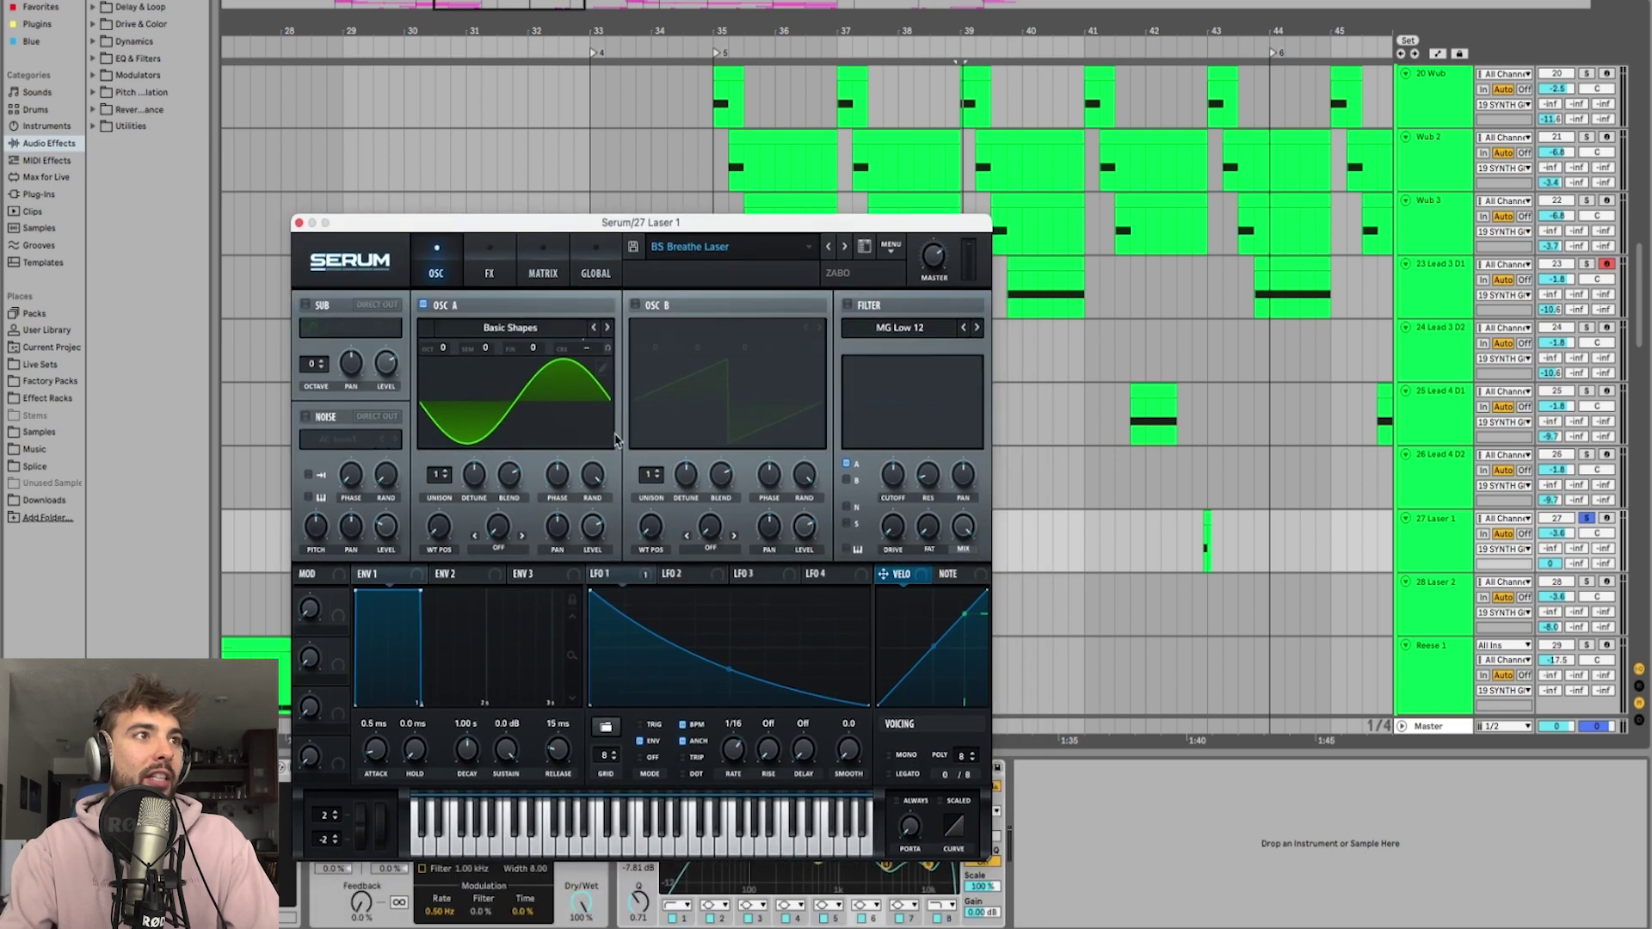
drag(617, 581, 544, 351)
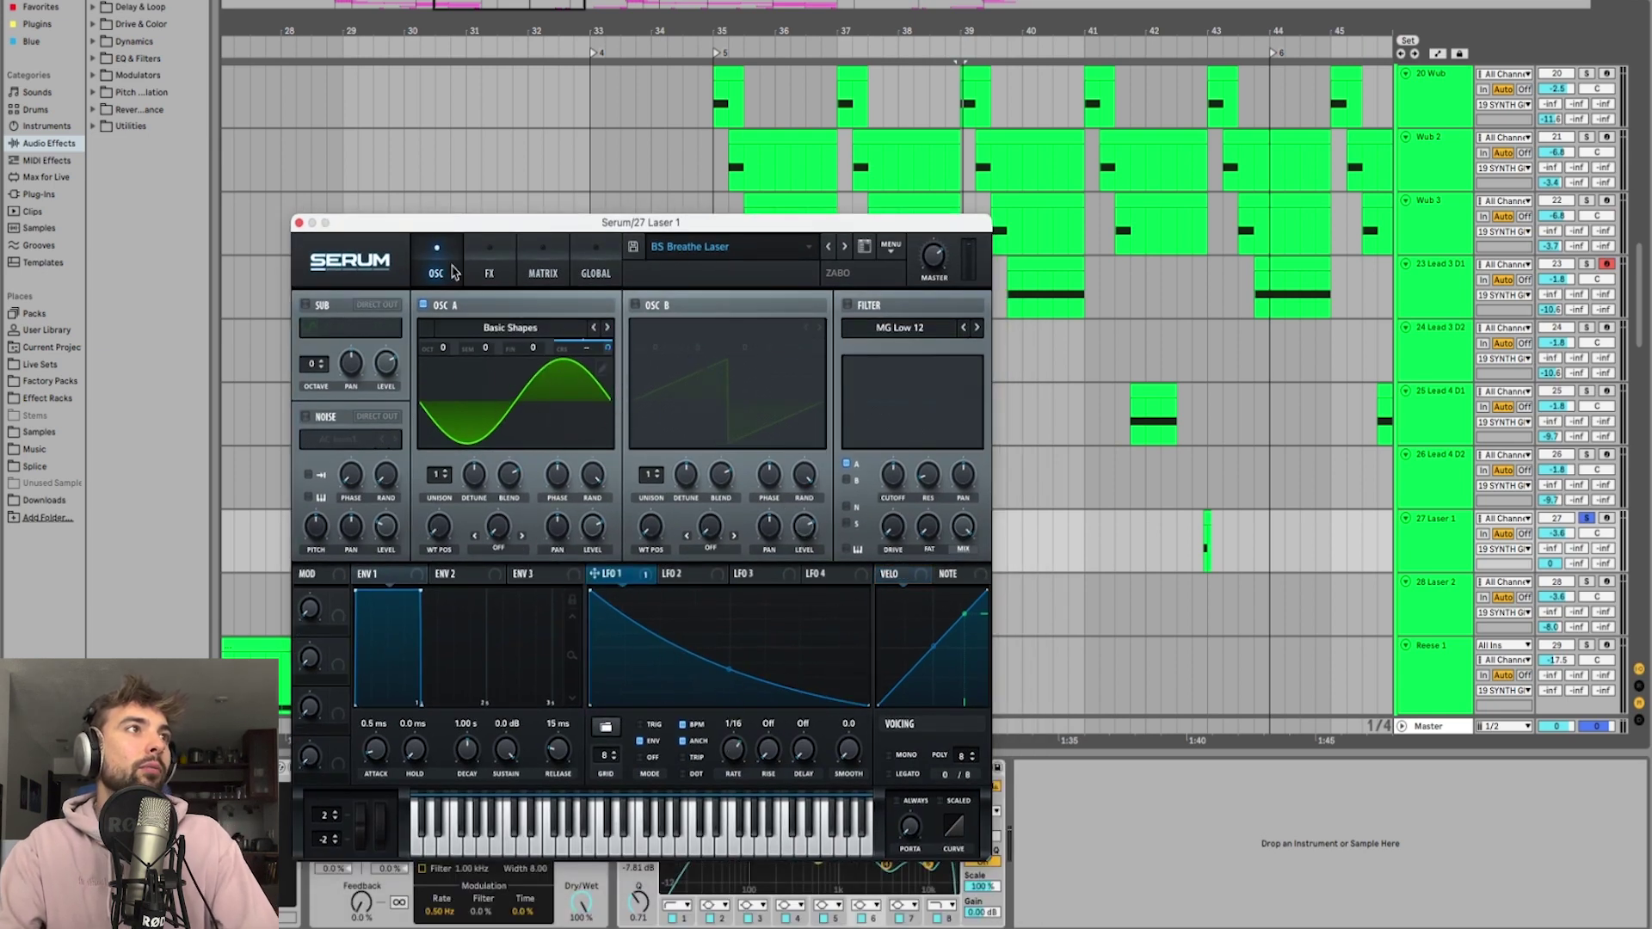
click(493, 273)
click(299, 223)
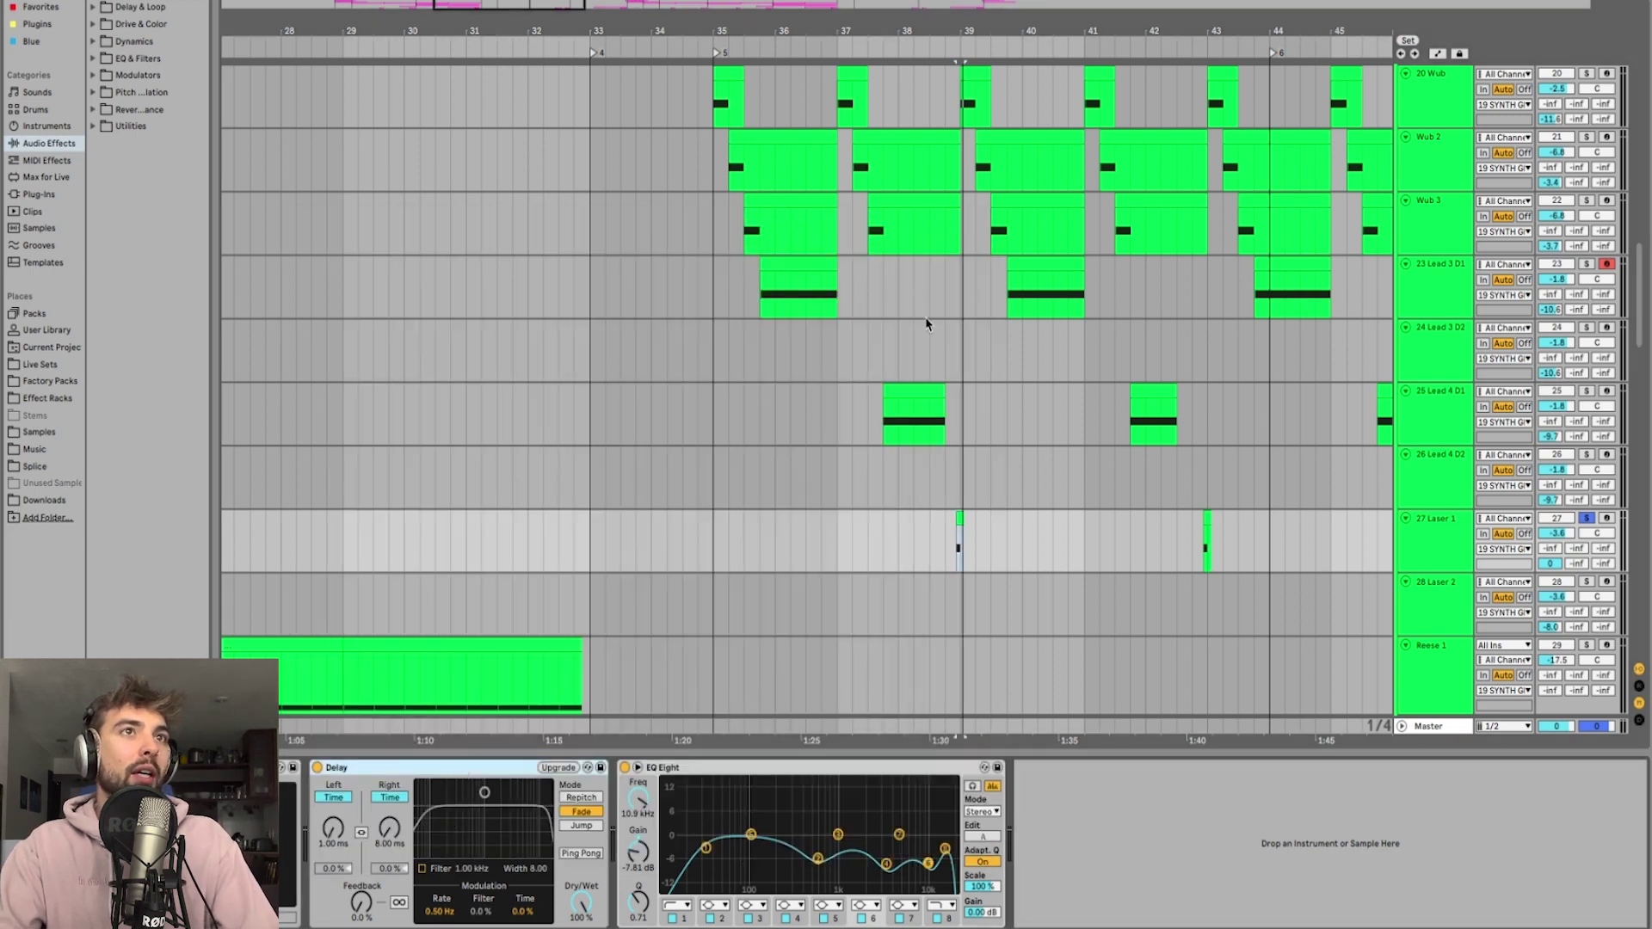
Step: Step through the synth tracks at bar 37 from 20 Wub down to 26 Lead 4 D2 and back up to Wub 2
scroll(919, 323, up, 5)
click(854, 336)
key(Down)
key(Down)
key(Down)
key(Down)
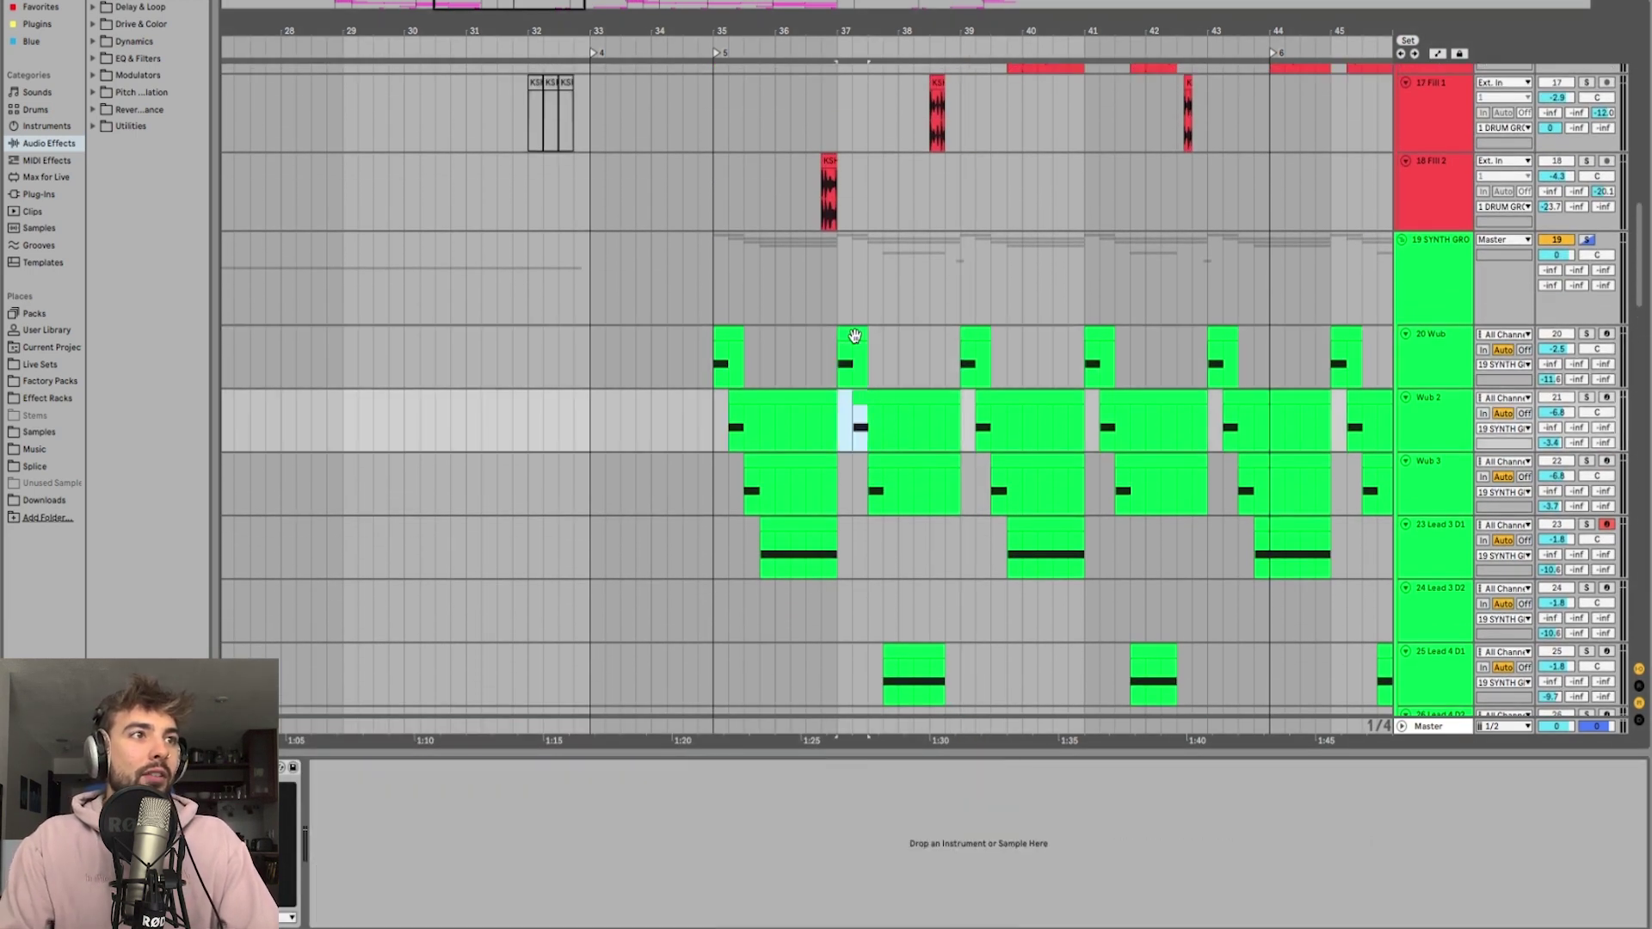
key(Down)
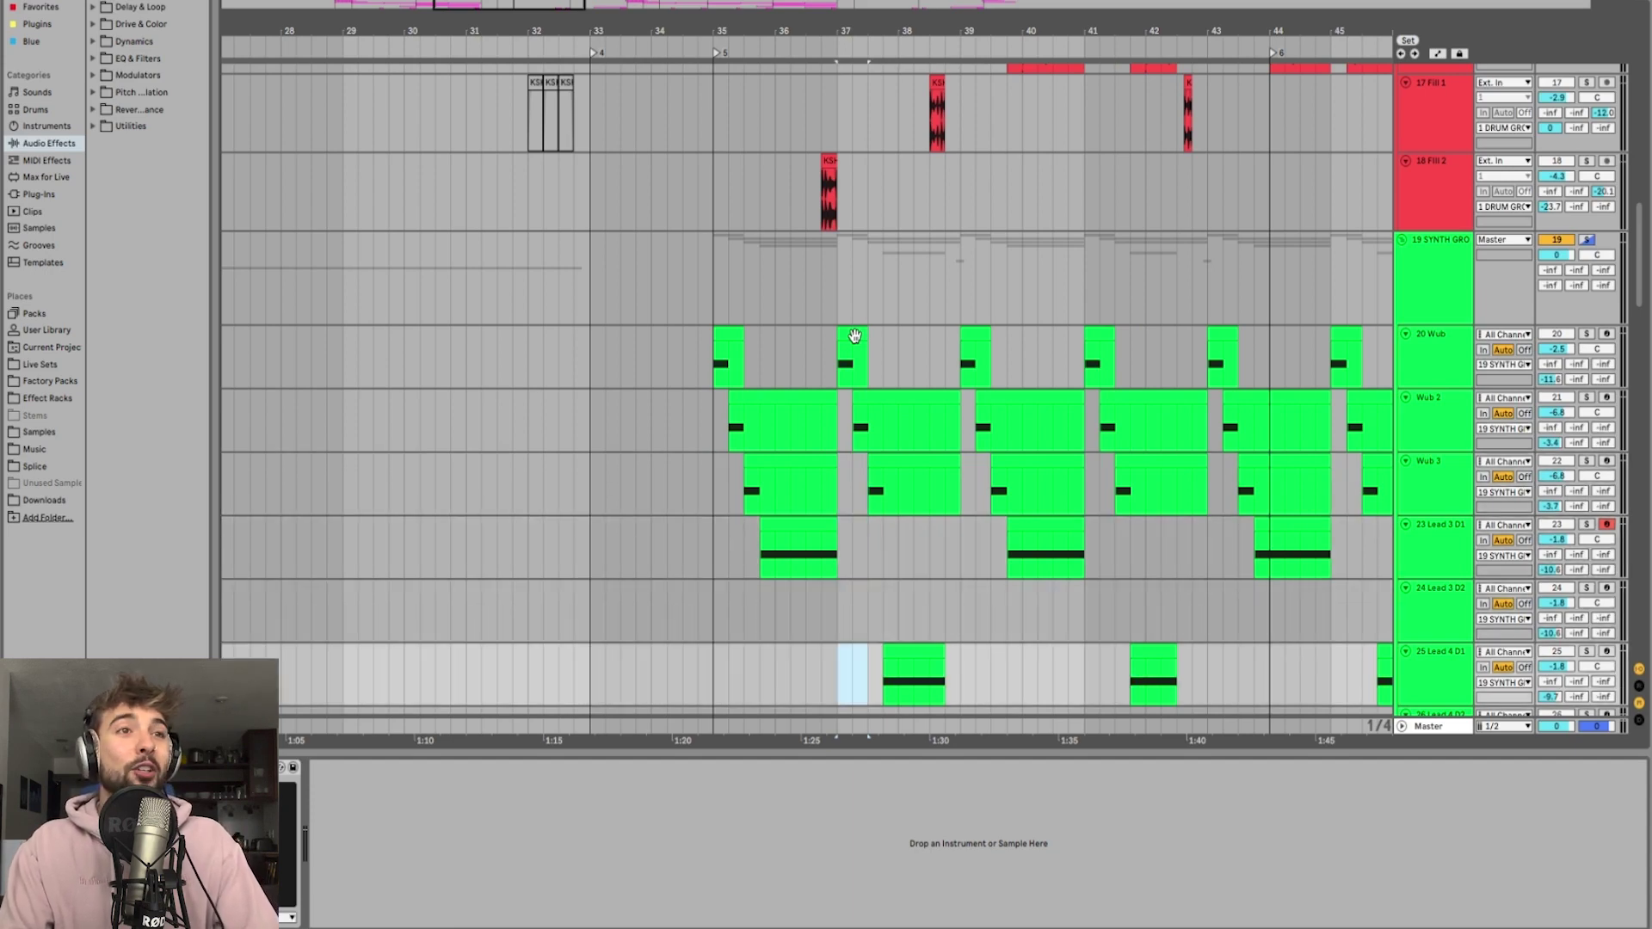
key(Down)
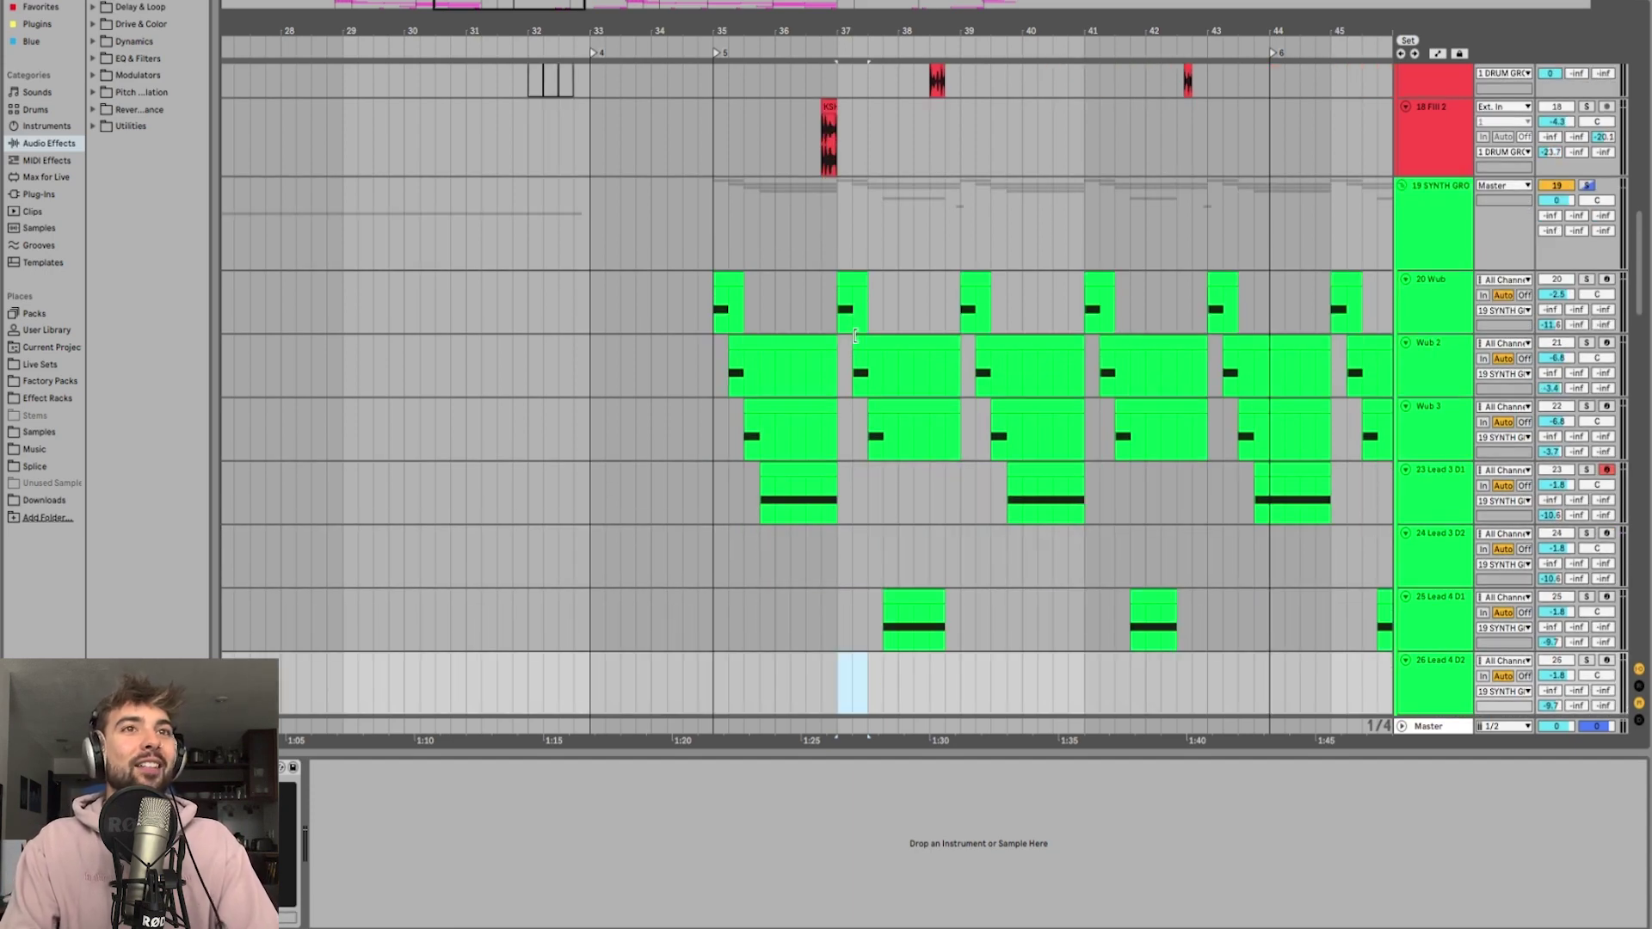
key(Up)
key(Up)
key(Up)
key(Up)
key(Up)
key(Up)
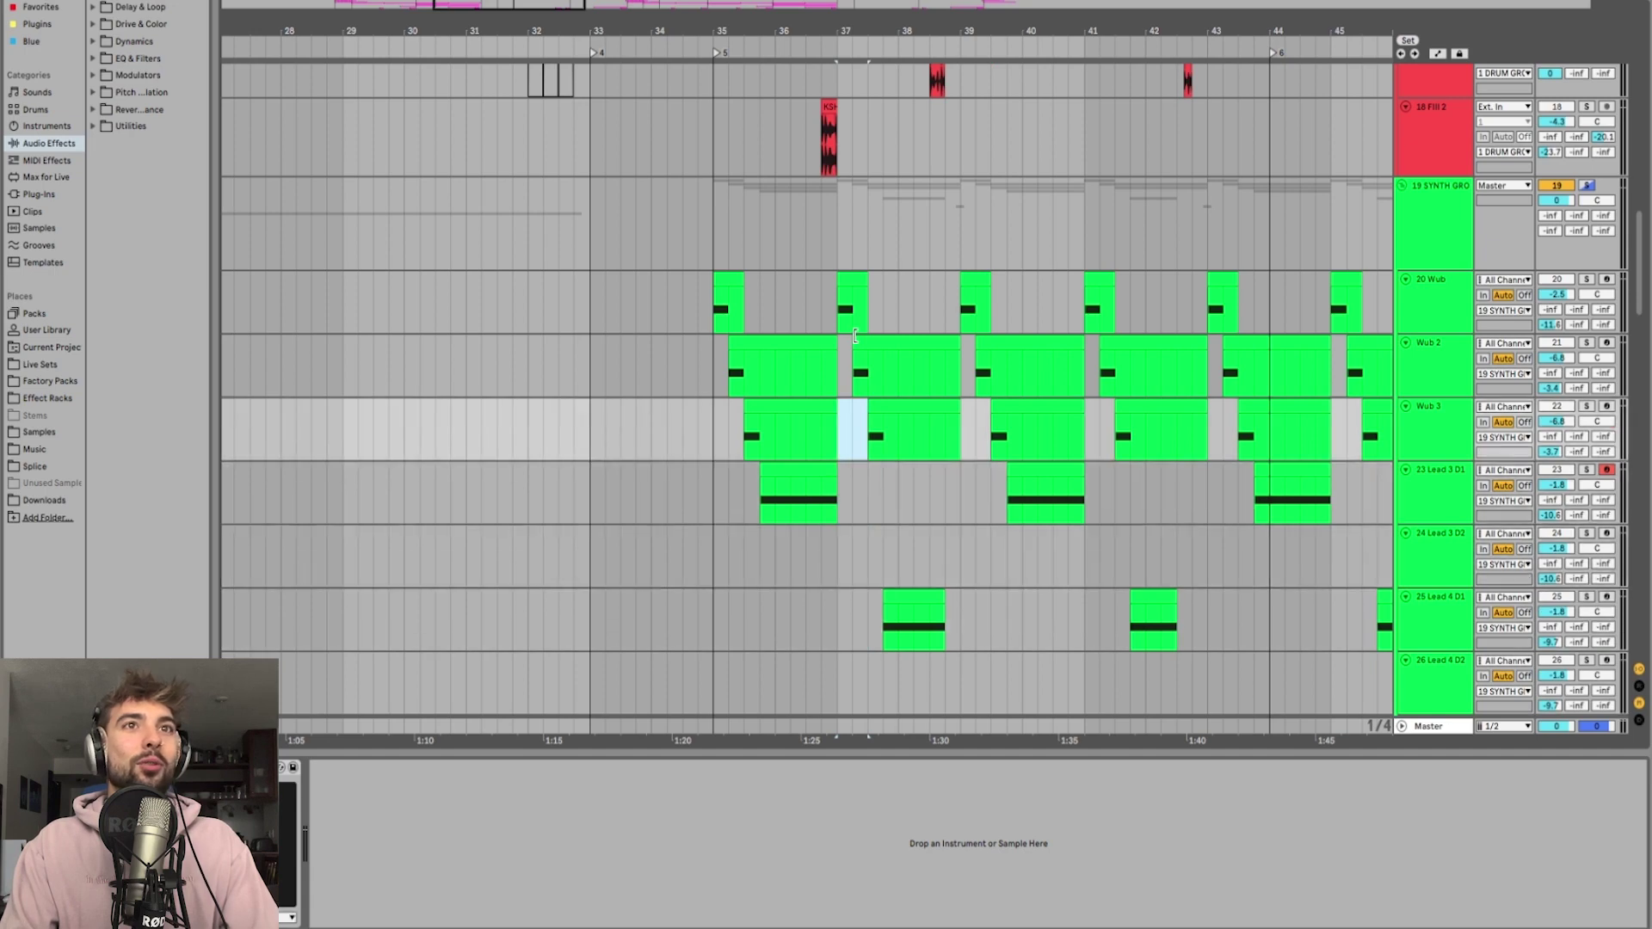
key(Down)
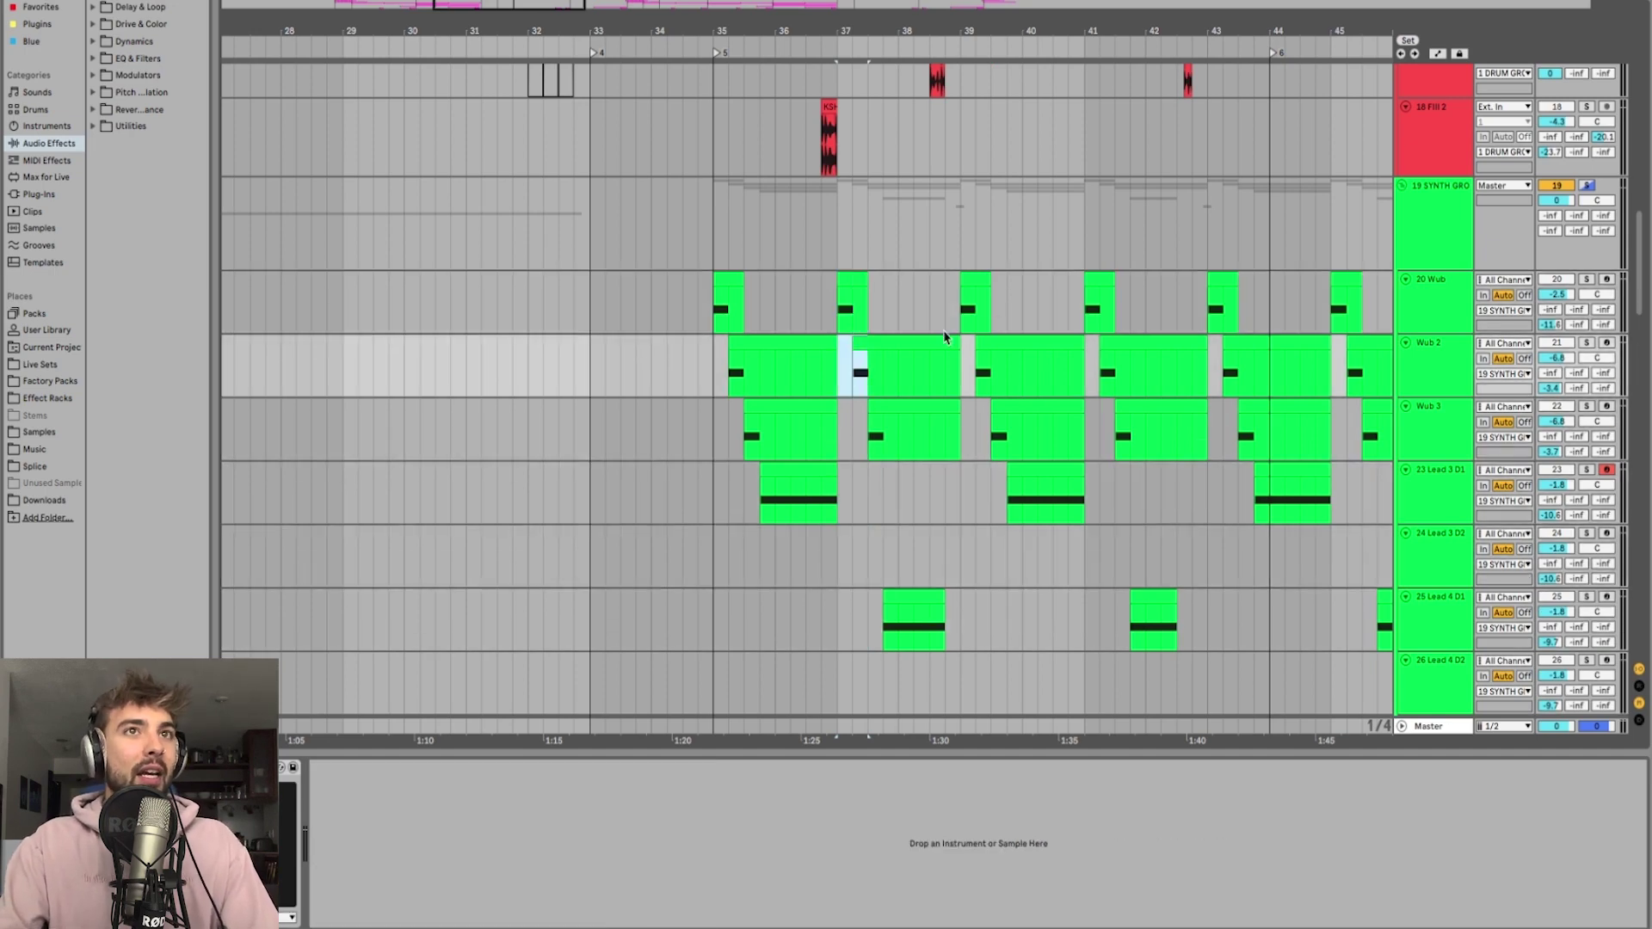
Step: Reveal the return tracks and switch off the D Low Room Verb return after viewing its devices
click(1456, 735)
scroll(1441, 790, right, 6)
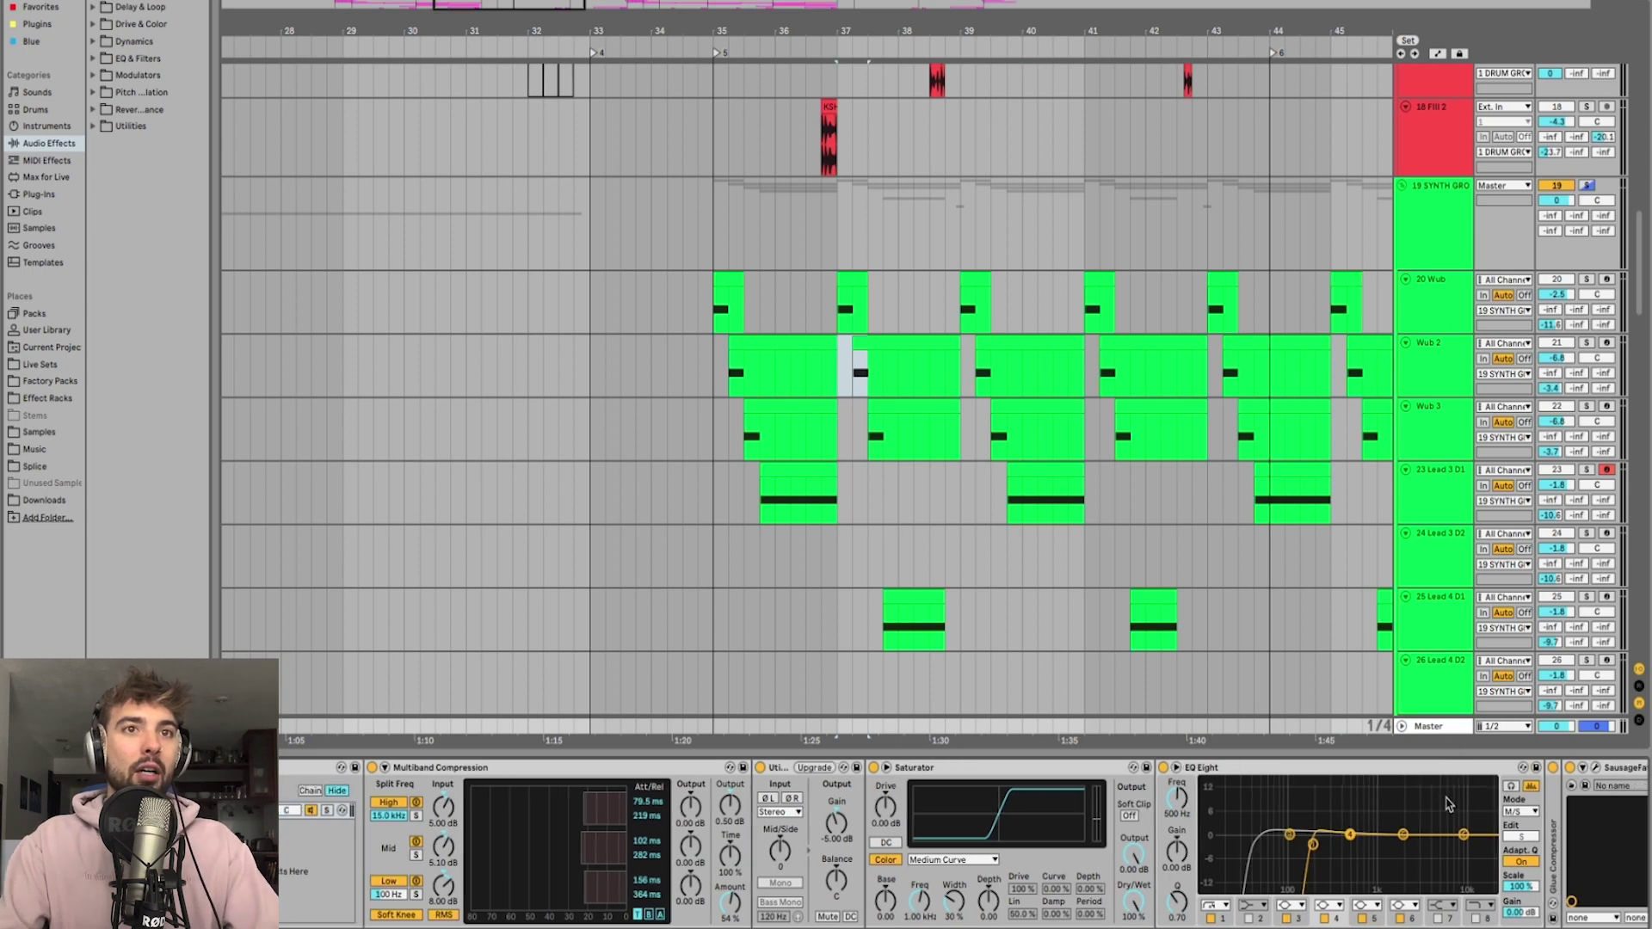
key(ctrl+alt+r)
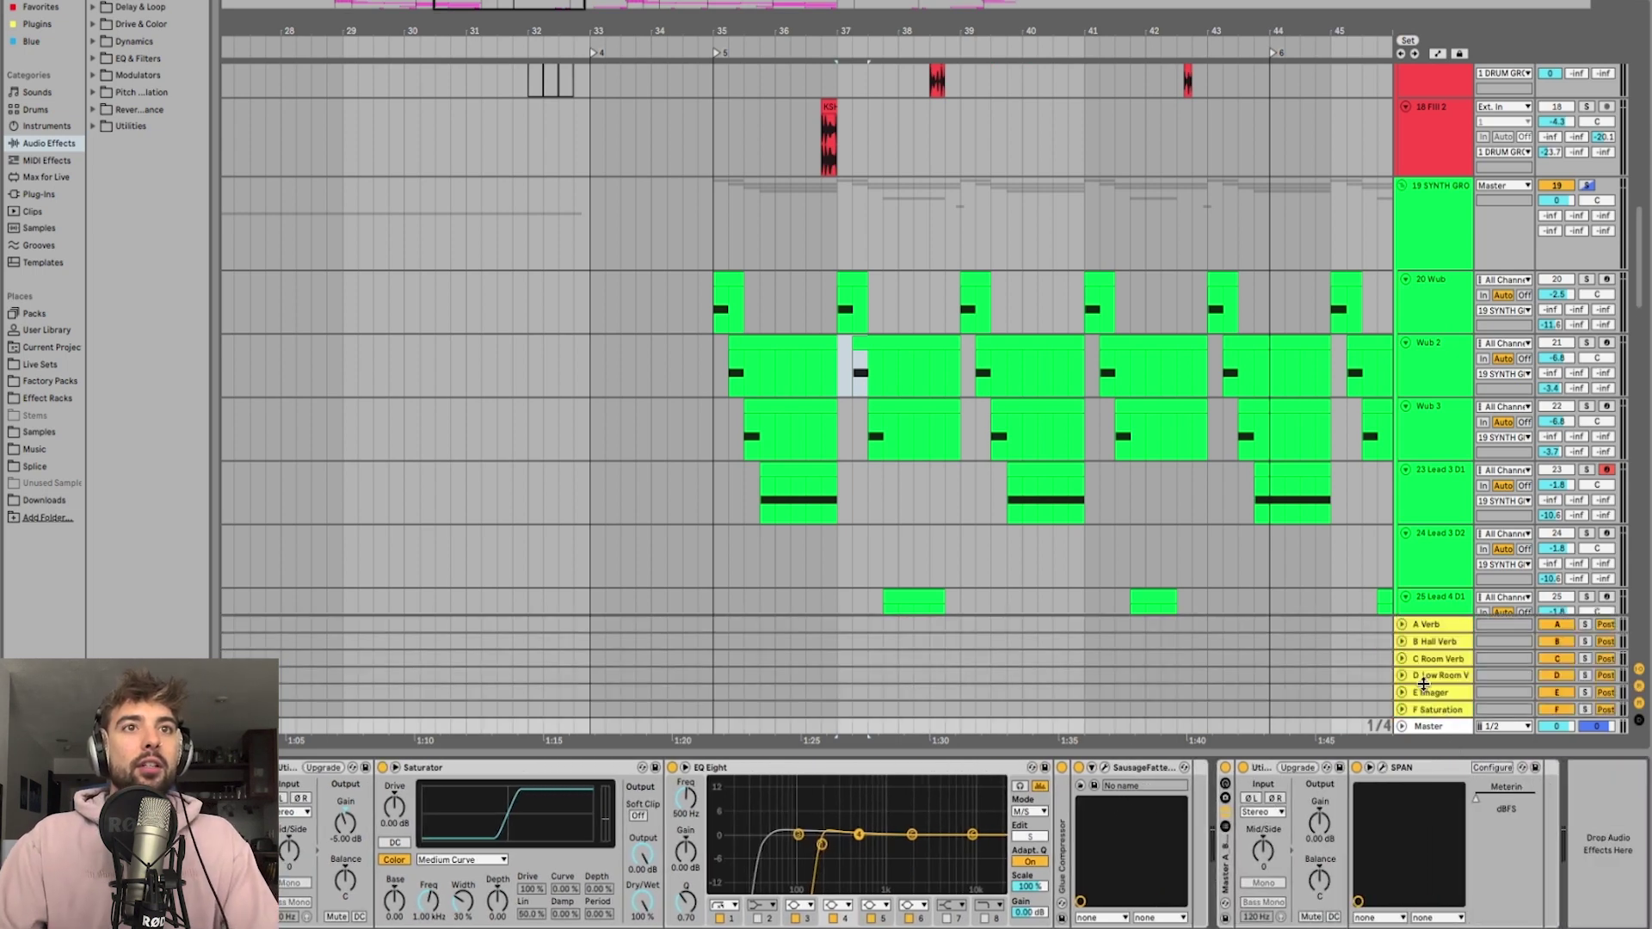
click(1438, 677)
click(1559, 675)
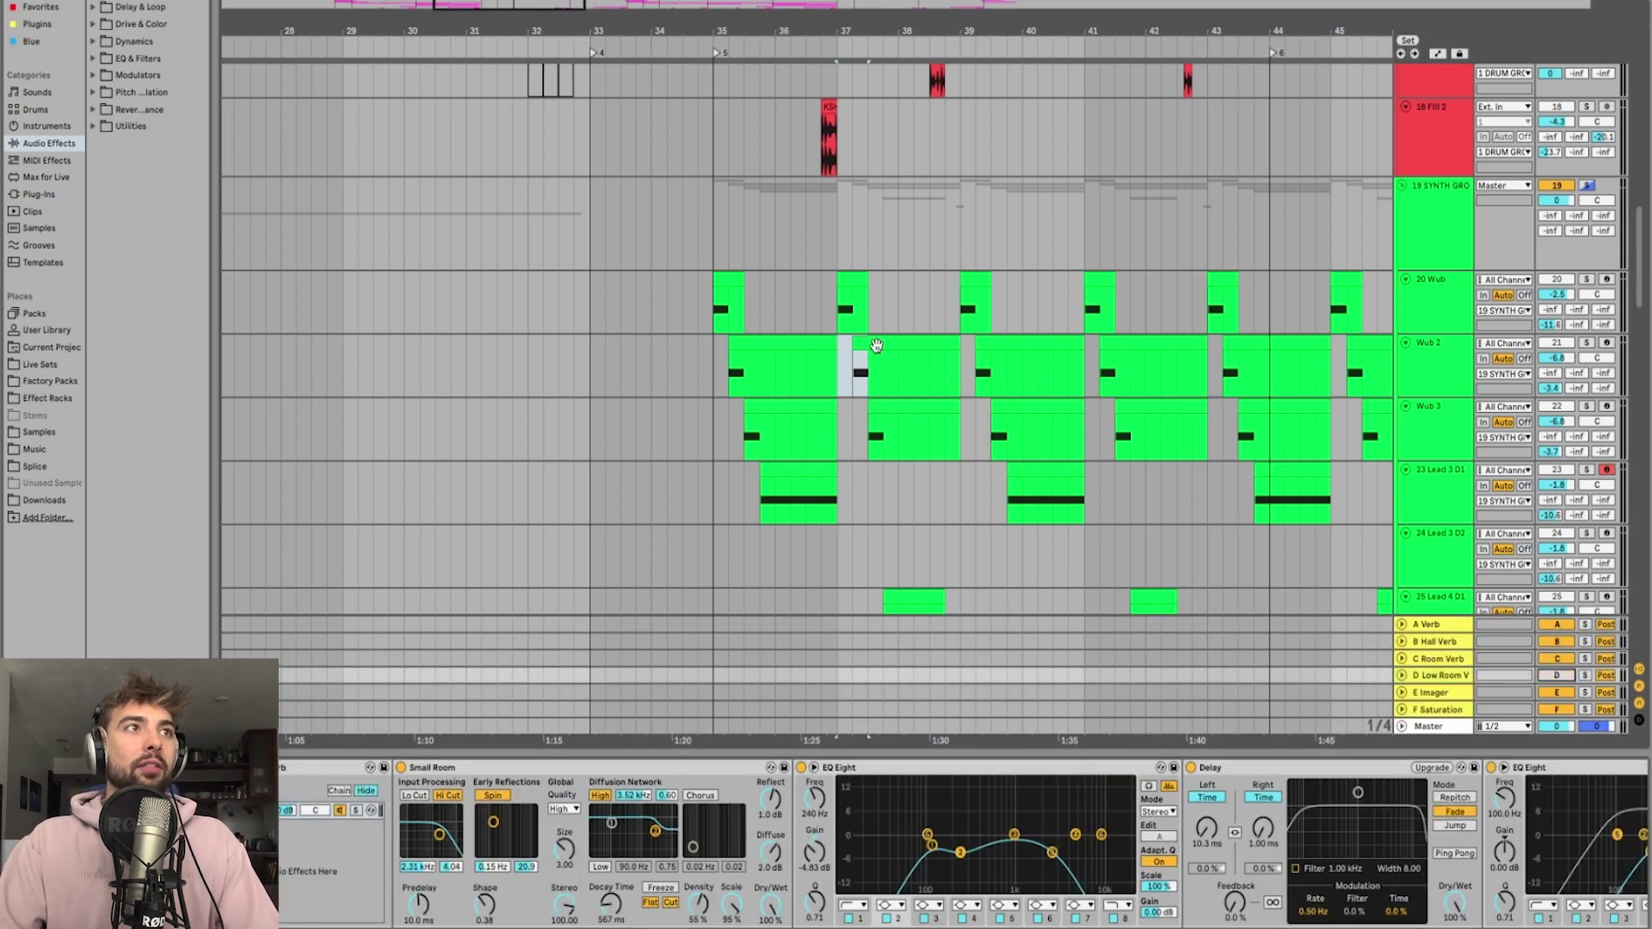
Step: Play the synth group from bar 35 to hear it without the low room reverb and switch that return back on
click(725, 239)
key(ctrl+alt+r)
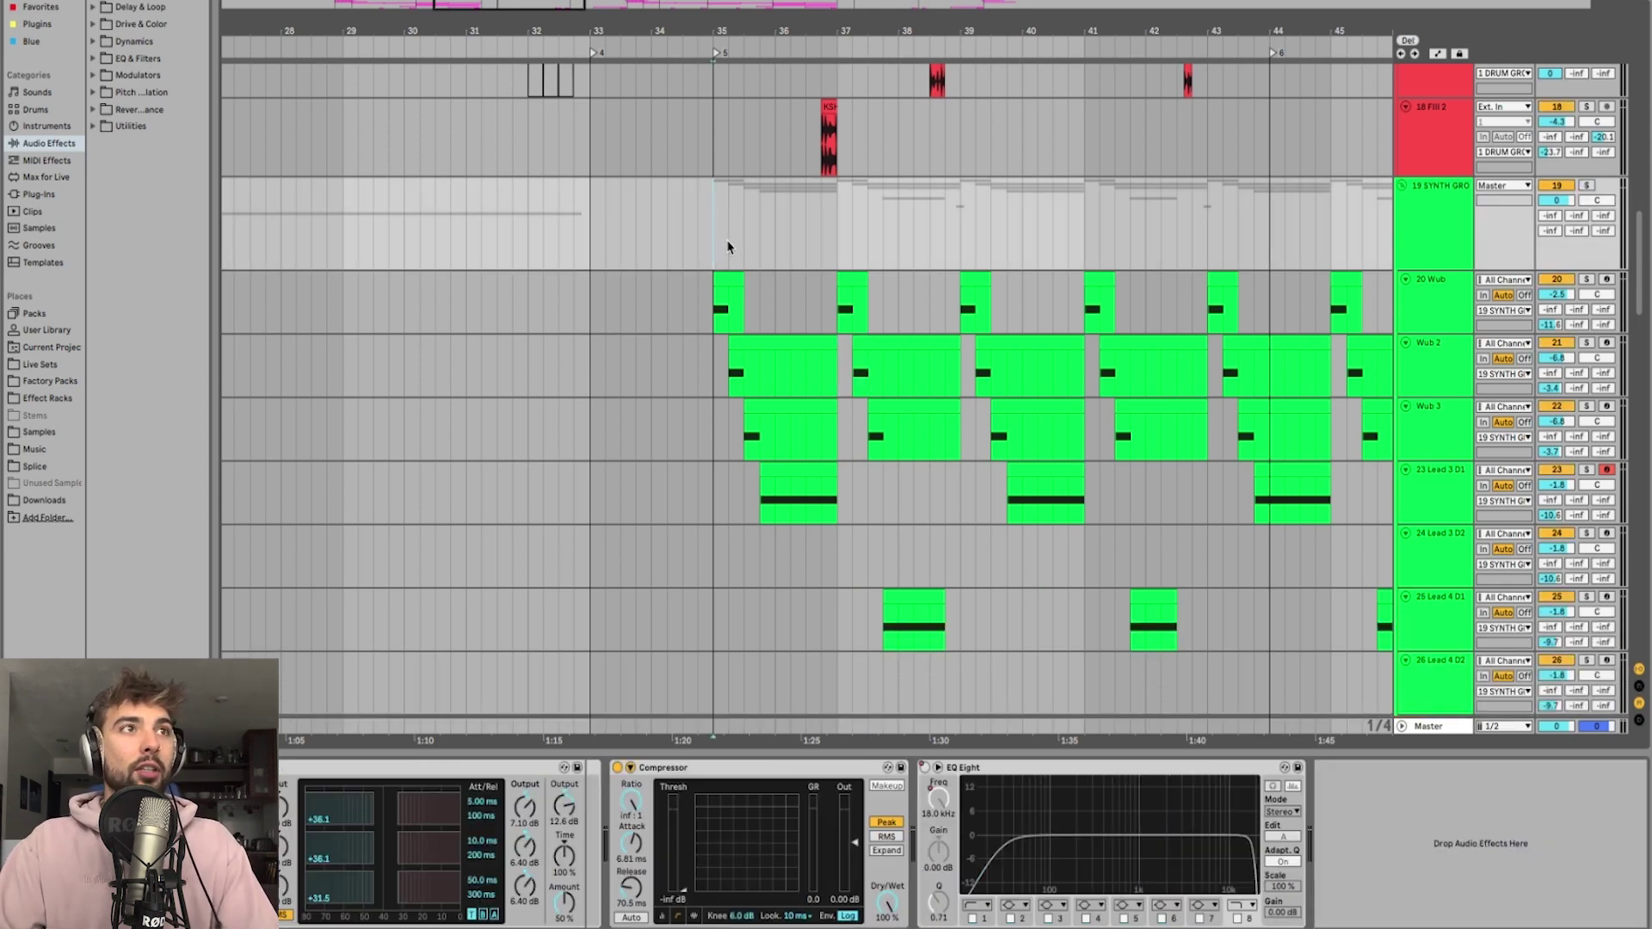
key(space)
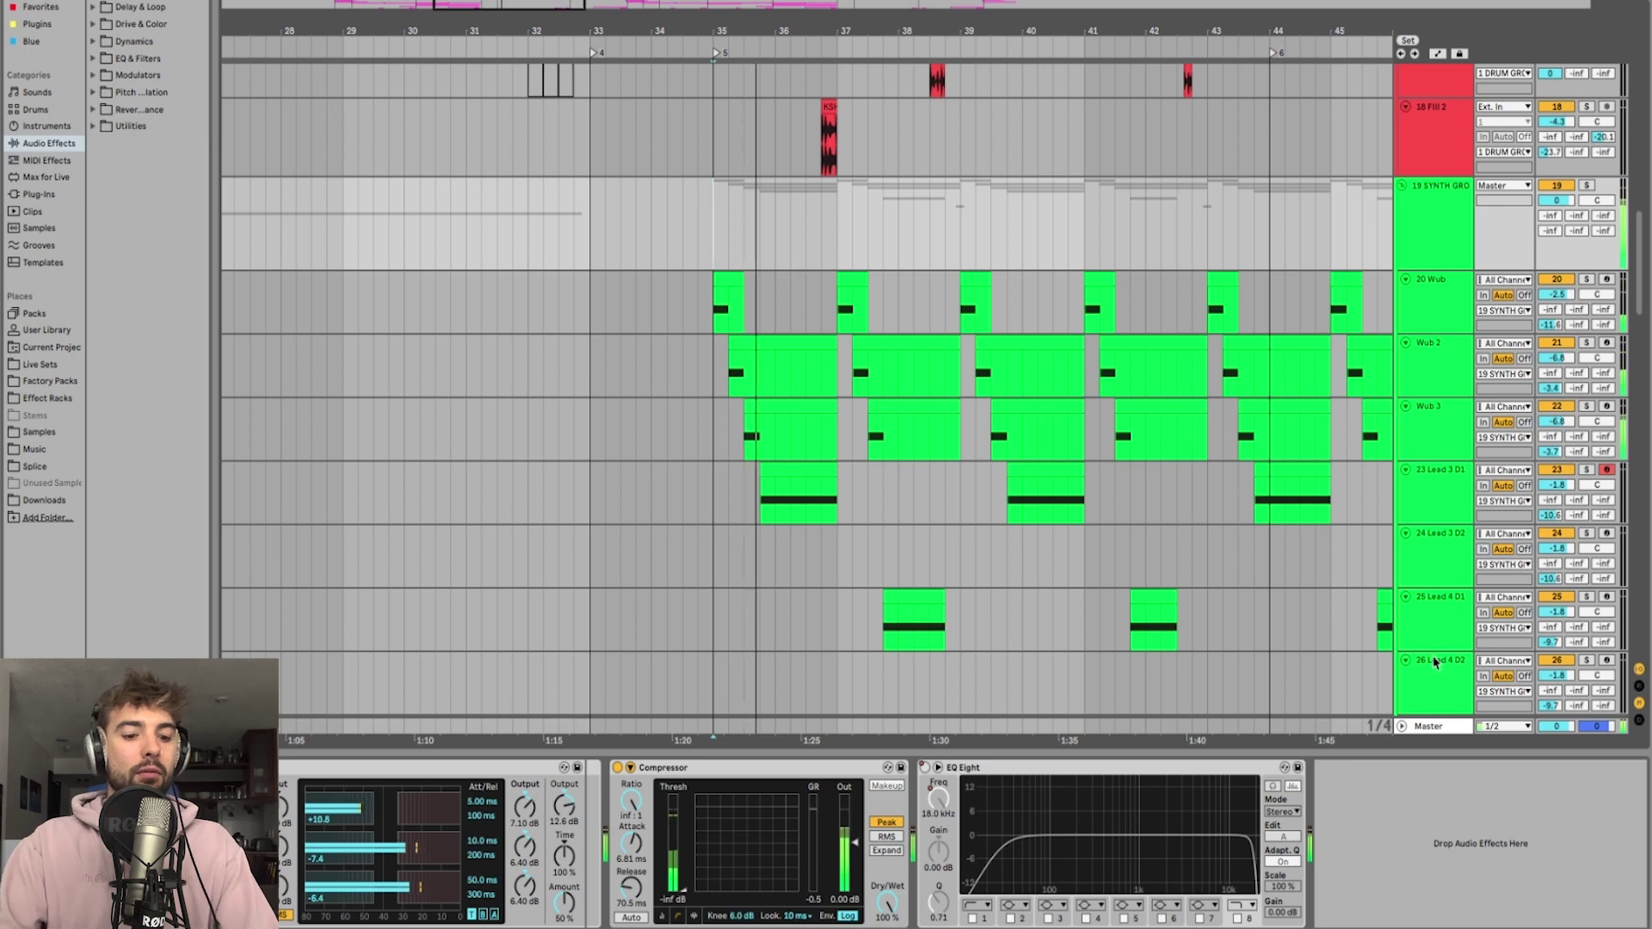
key(ctrl+alt+r)
key(space)
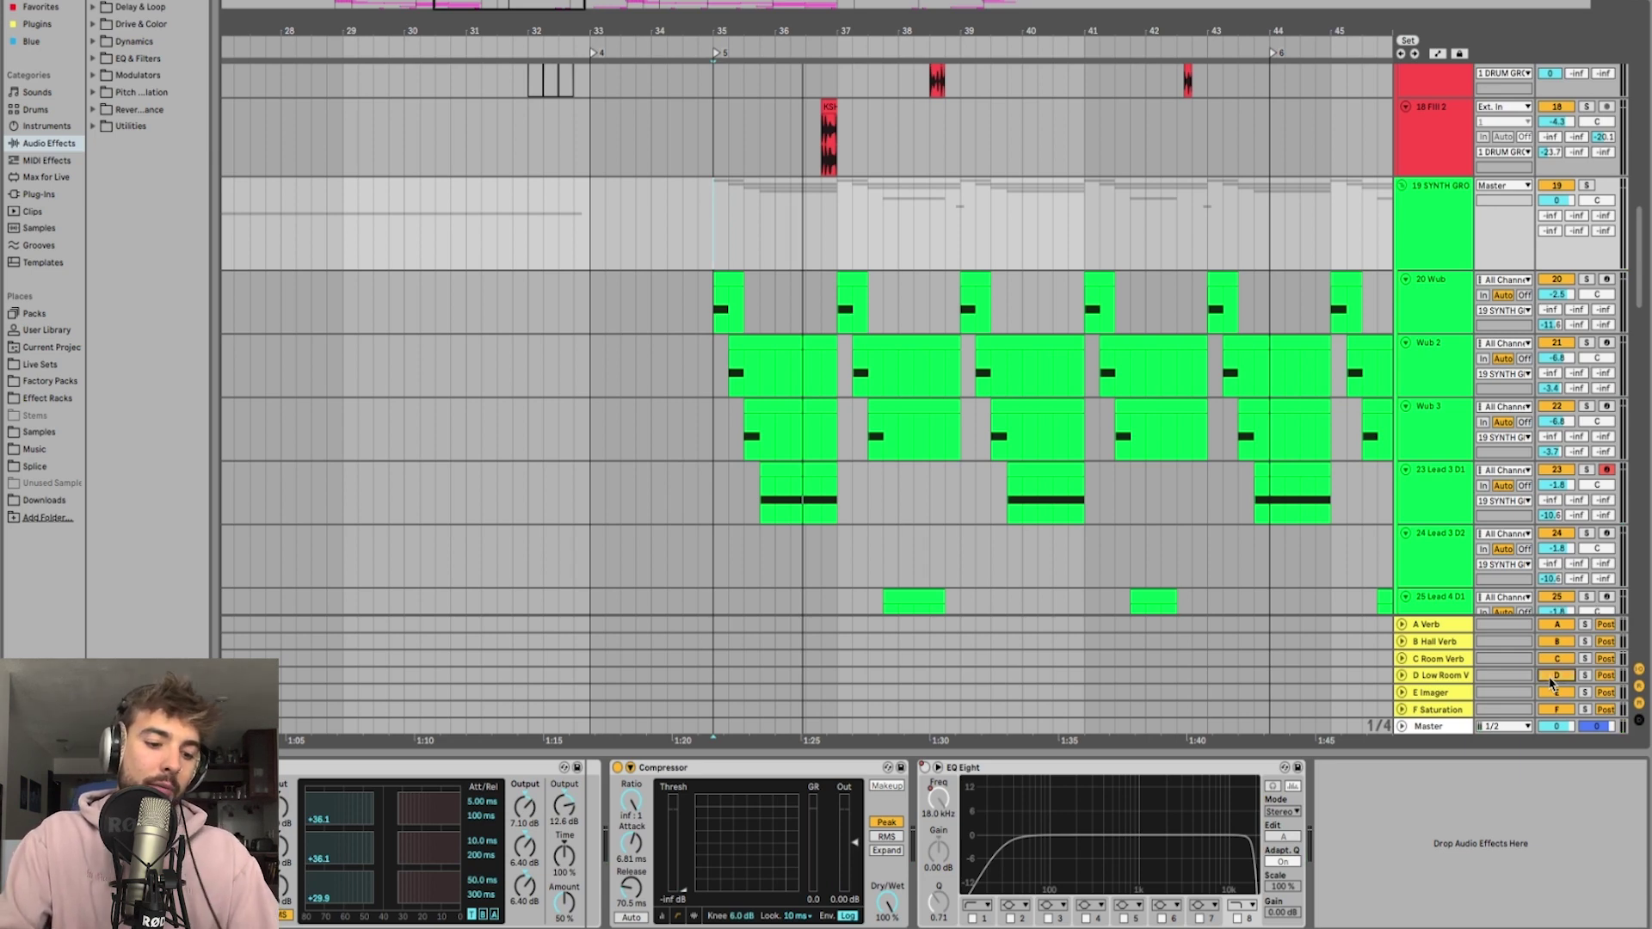
Step: Solo the D Low Room Verb return, play the drop from bar 35 through it, and clear the solo
click(1444, 676)
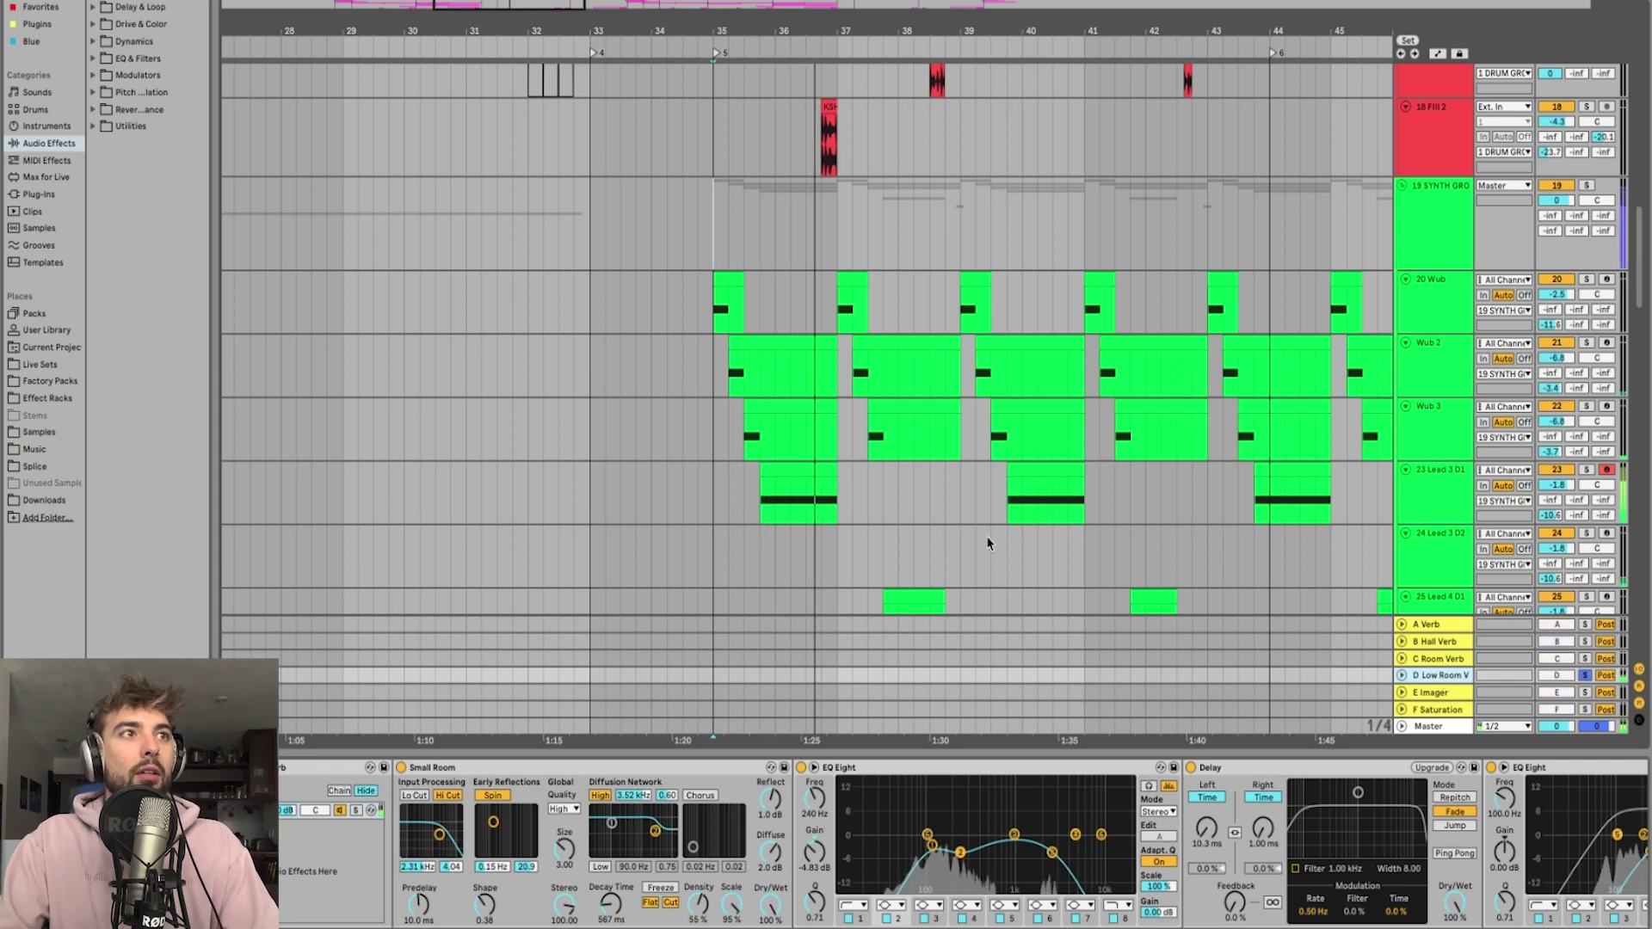
key(space)
key(space)
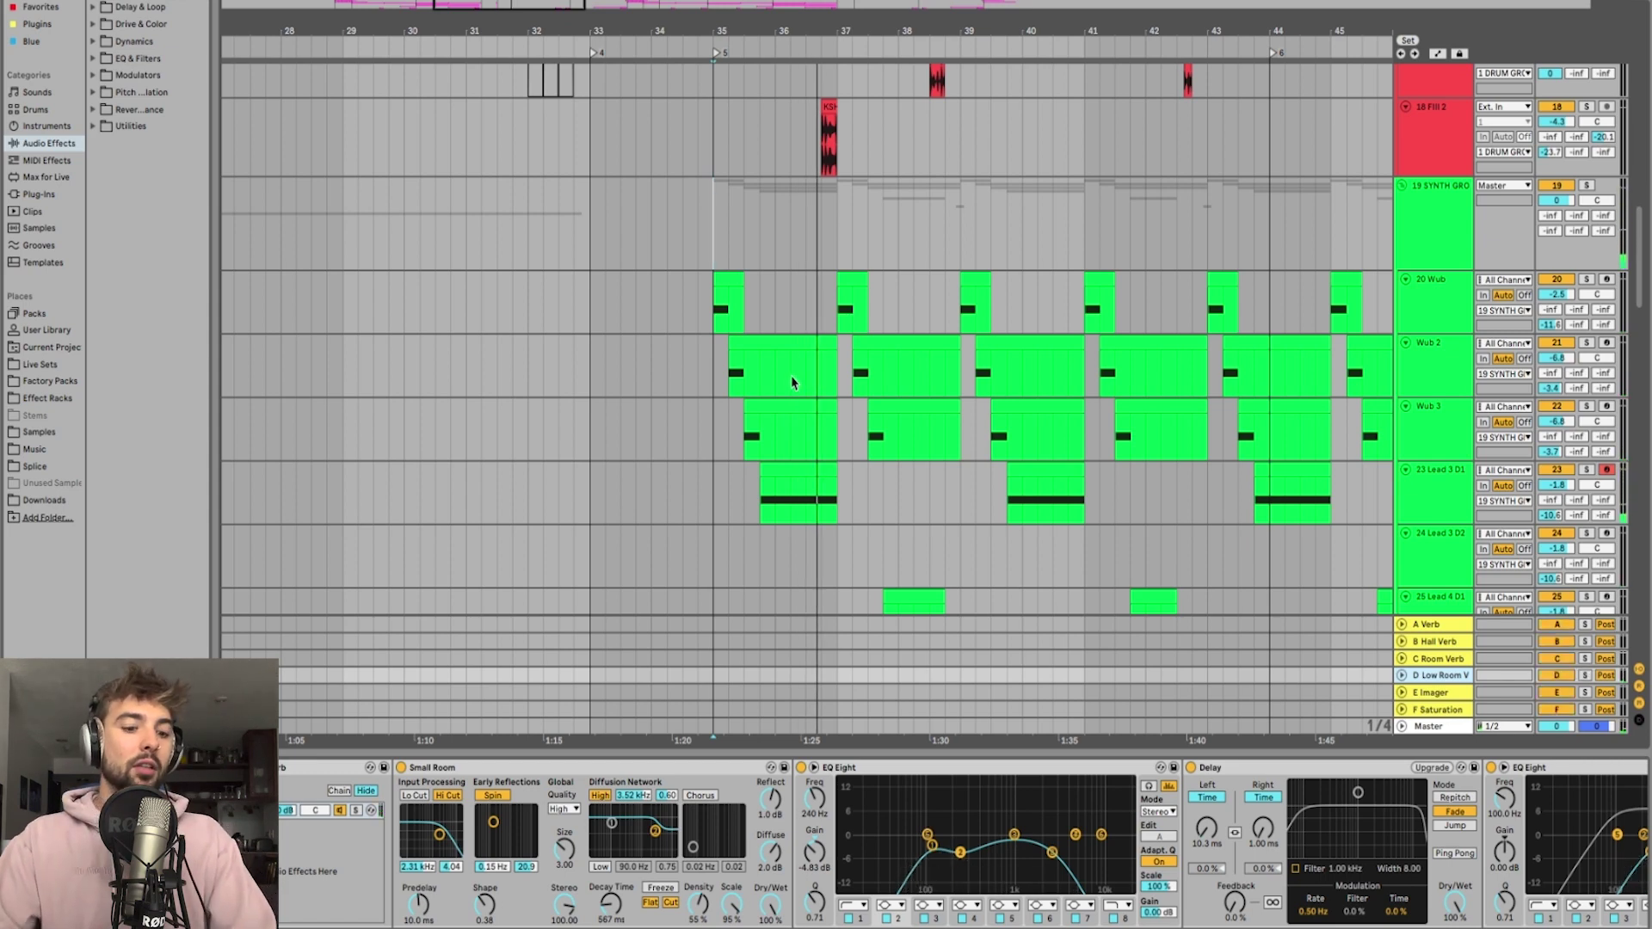
Step: Solo the drum group and play it from bar 35, at the start of the drop
click(792, 377)
scroll(826, 413, up, 10)
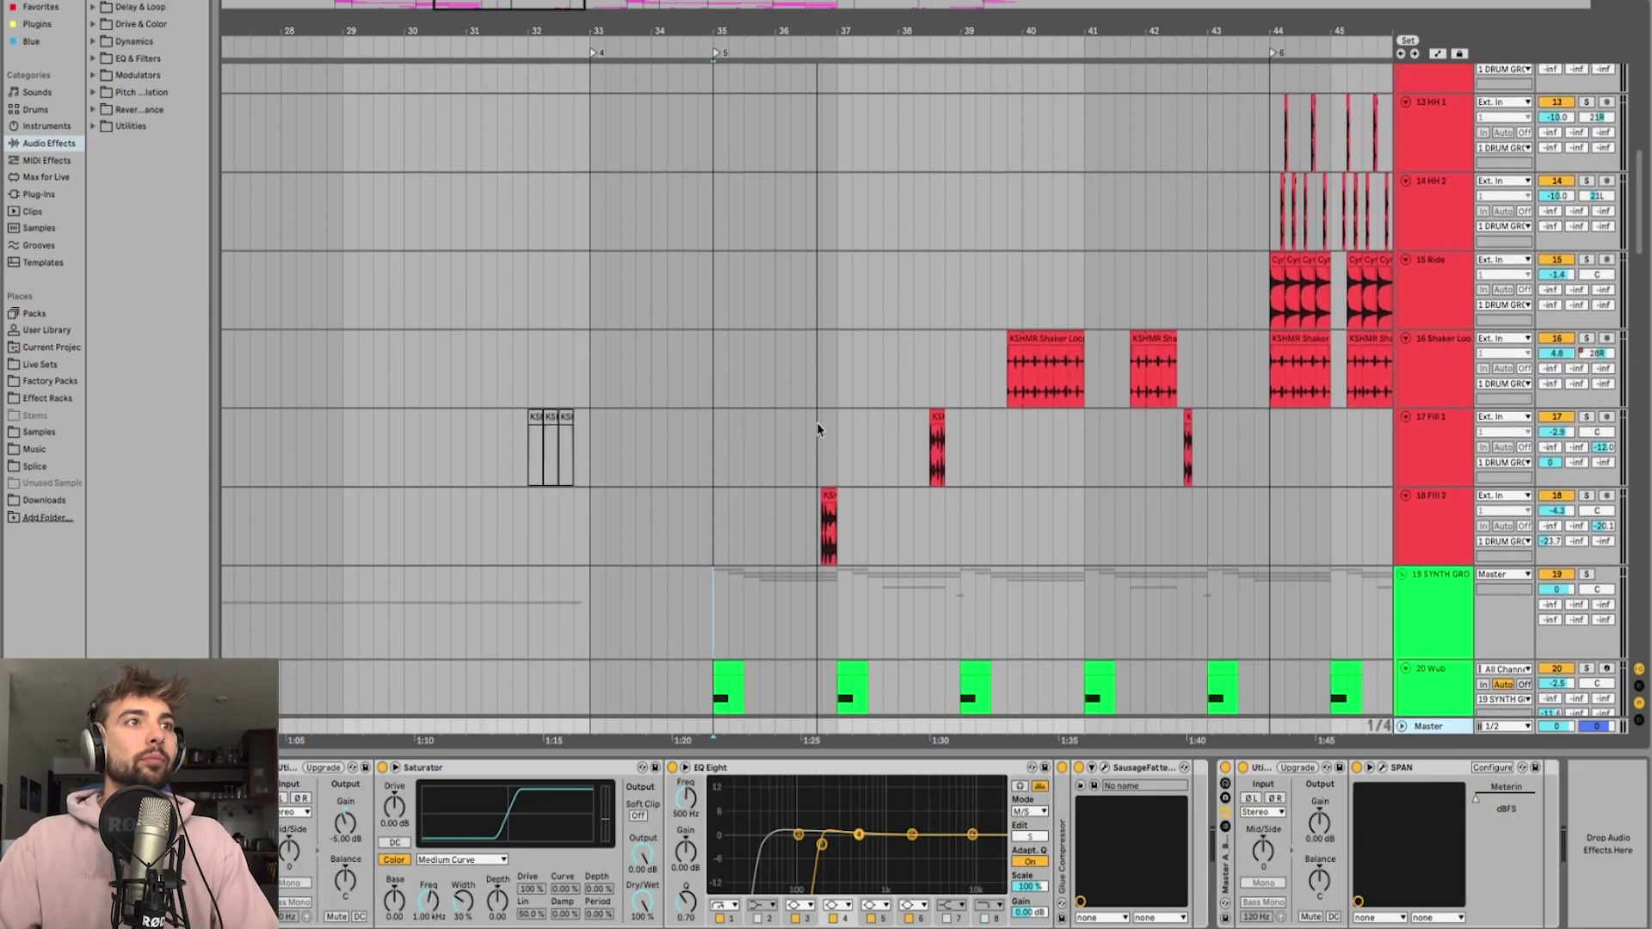
scroll(835, 436, up, 15)
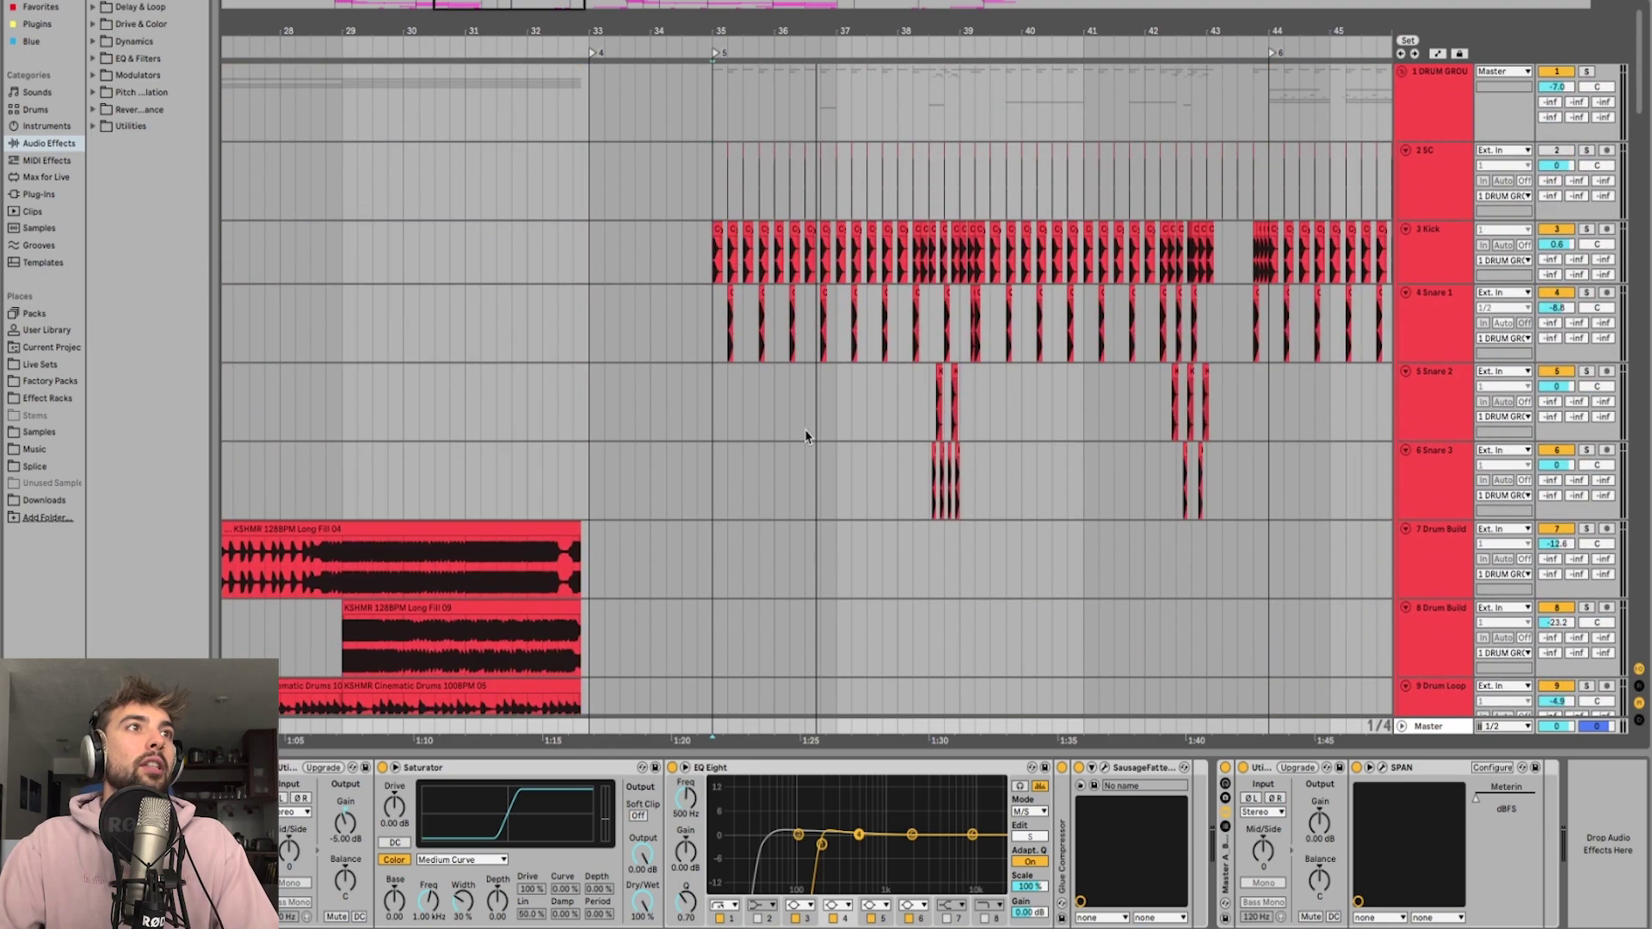
click(714, 120)
key(space)
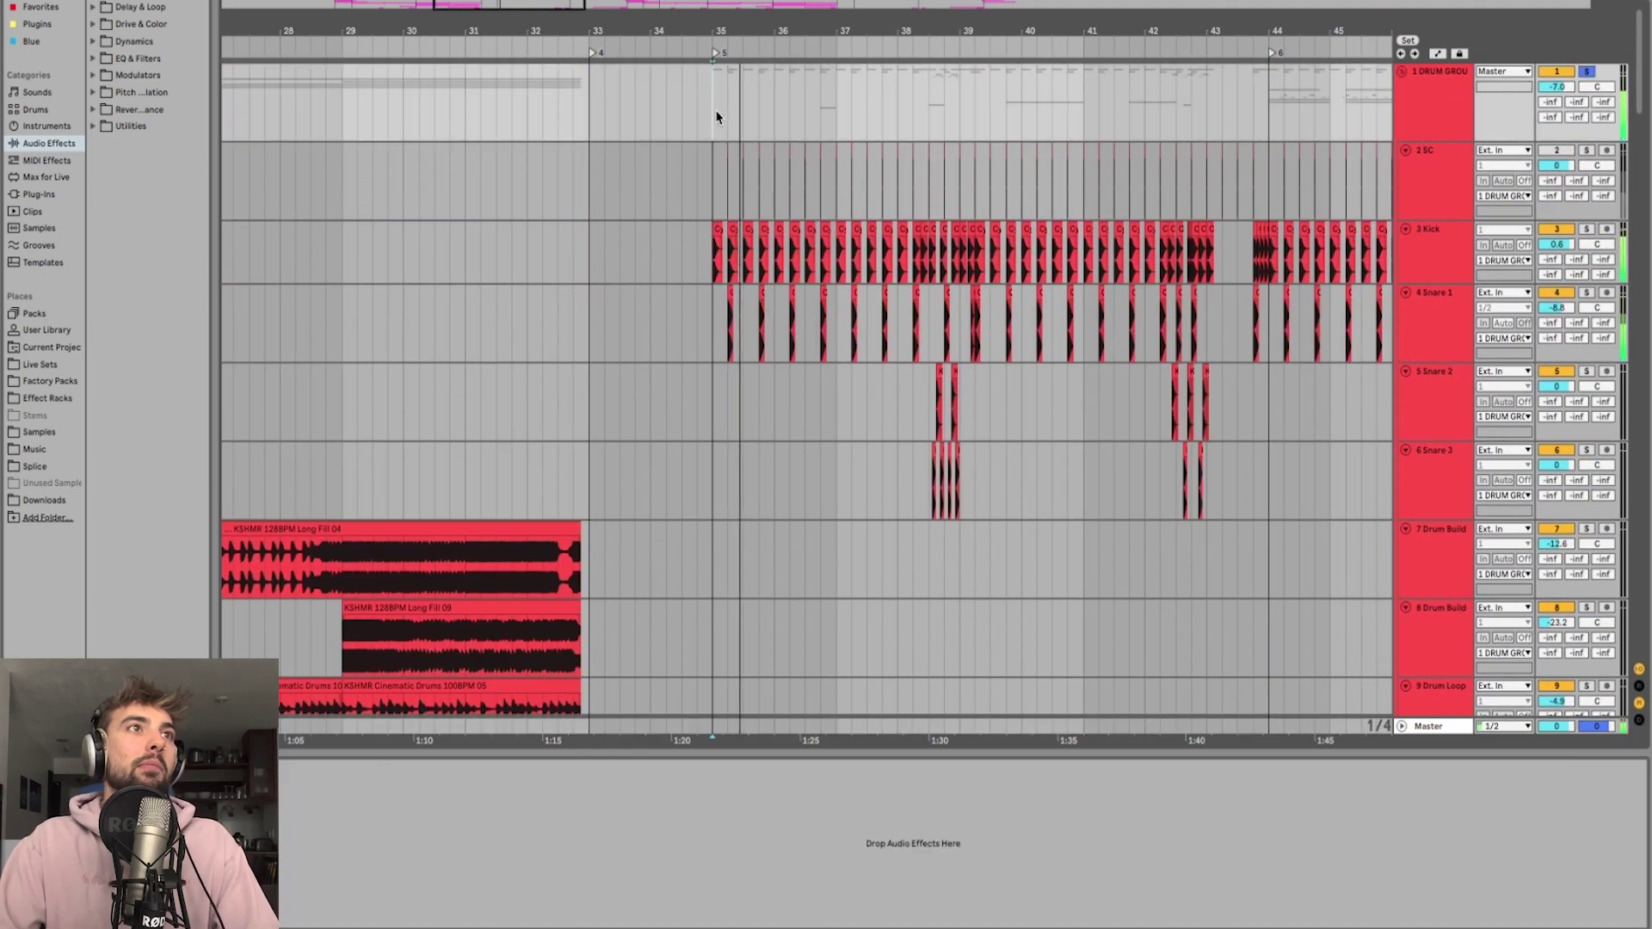
Step: Select the first kick clip at bar 35 and examine the kick, sidechain and snare waveforms up close
scroll(717, 117, up, 8)
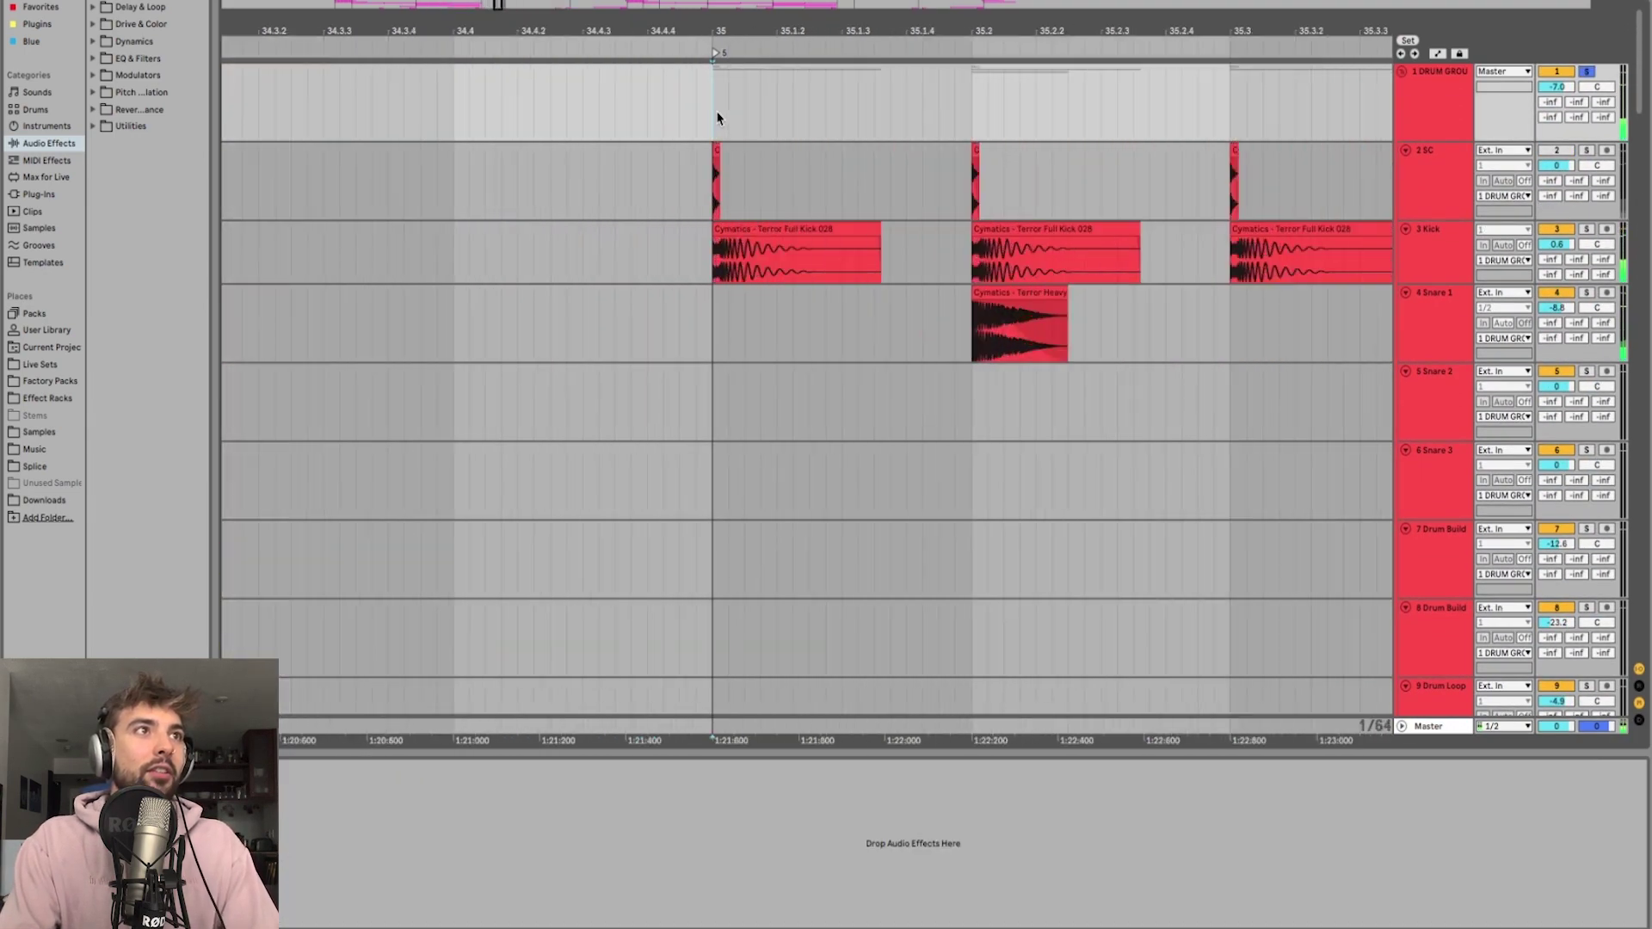
click(803, 230)
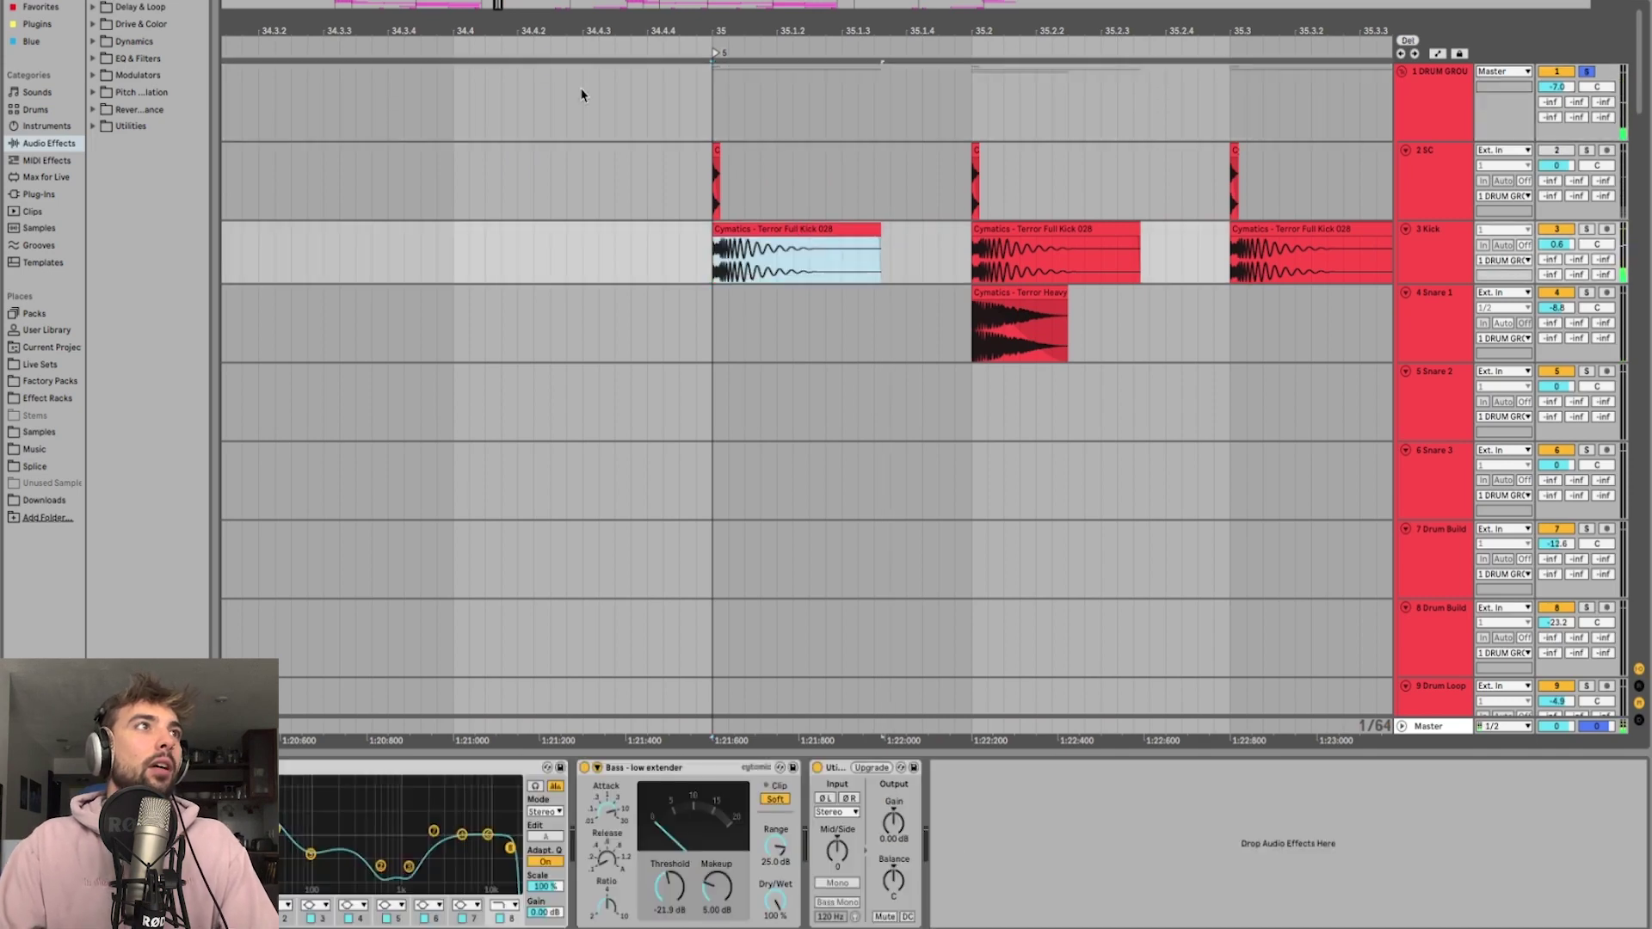
scroll(801, 292, right, 4)
scroll(873, 315, up, 5)
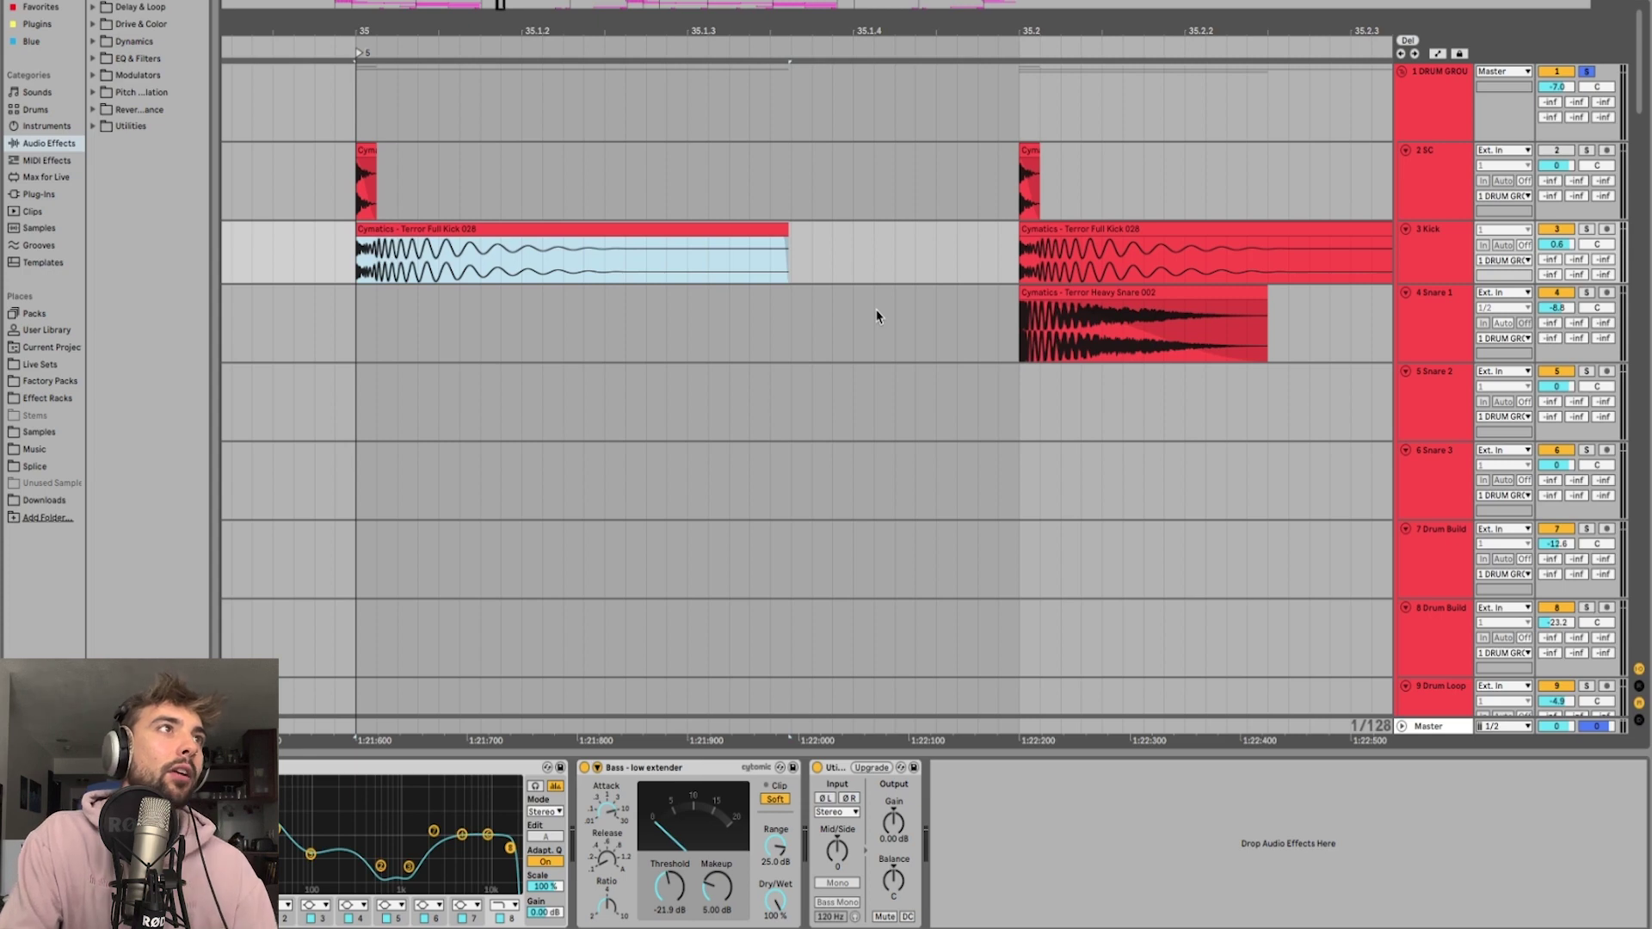
scroll(876, 316, down, 2)
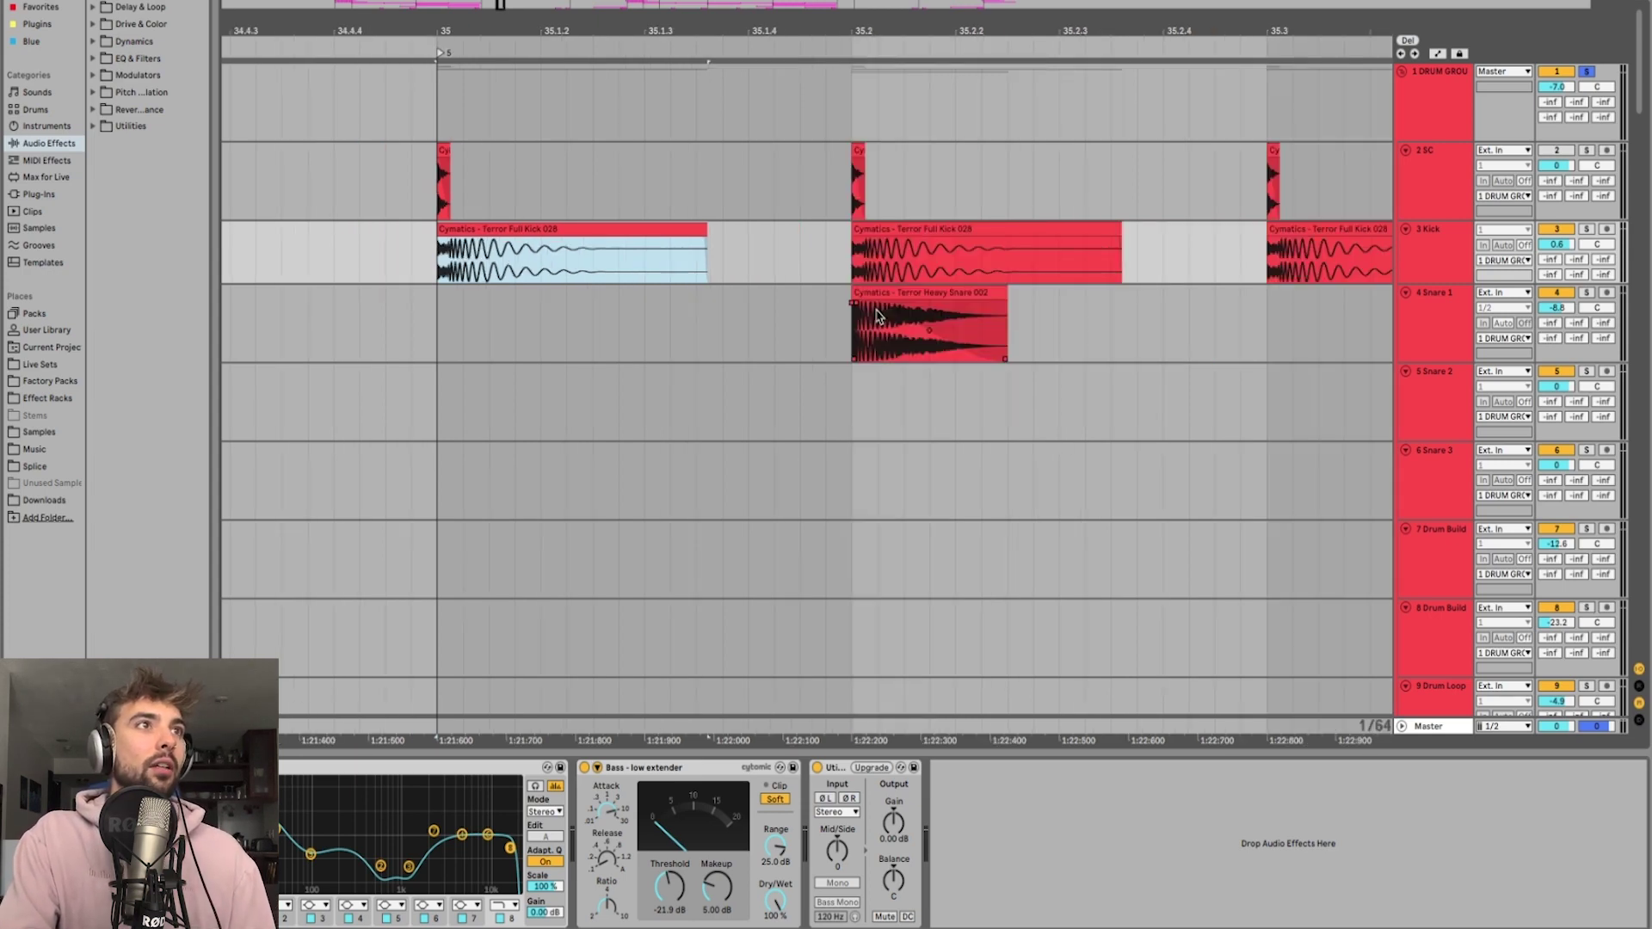
Step: Play the soloed drum group from the snare fill just before bar 39
scroll(876, 316, left, 15)
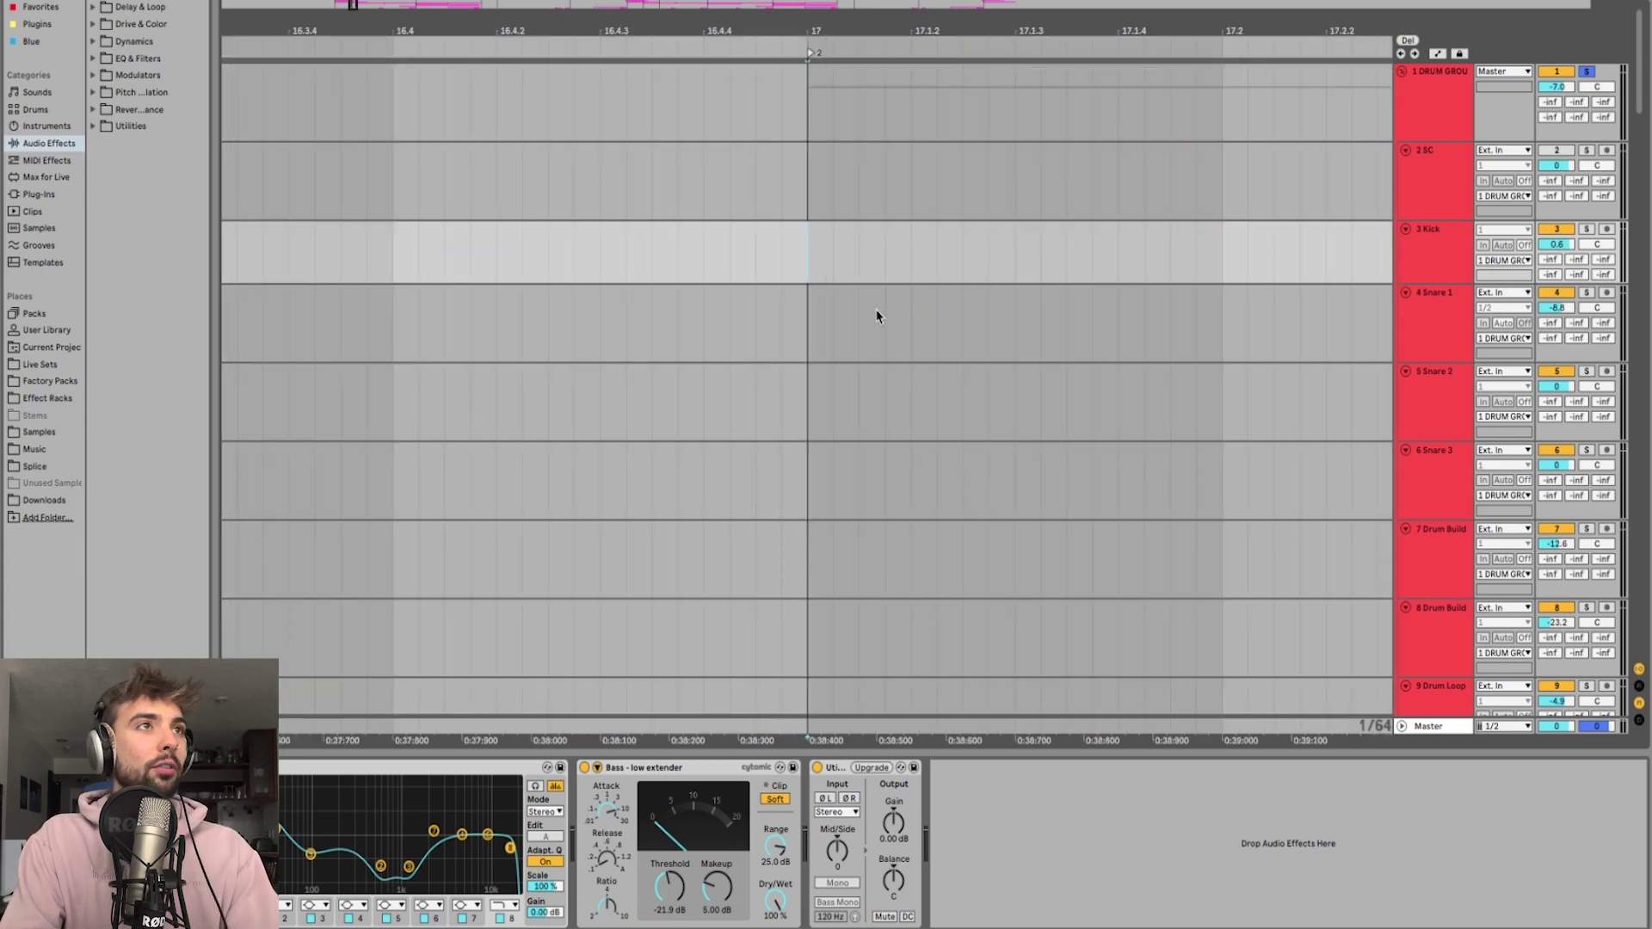
scroll(876, 316, right, 13)
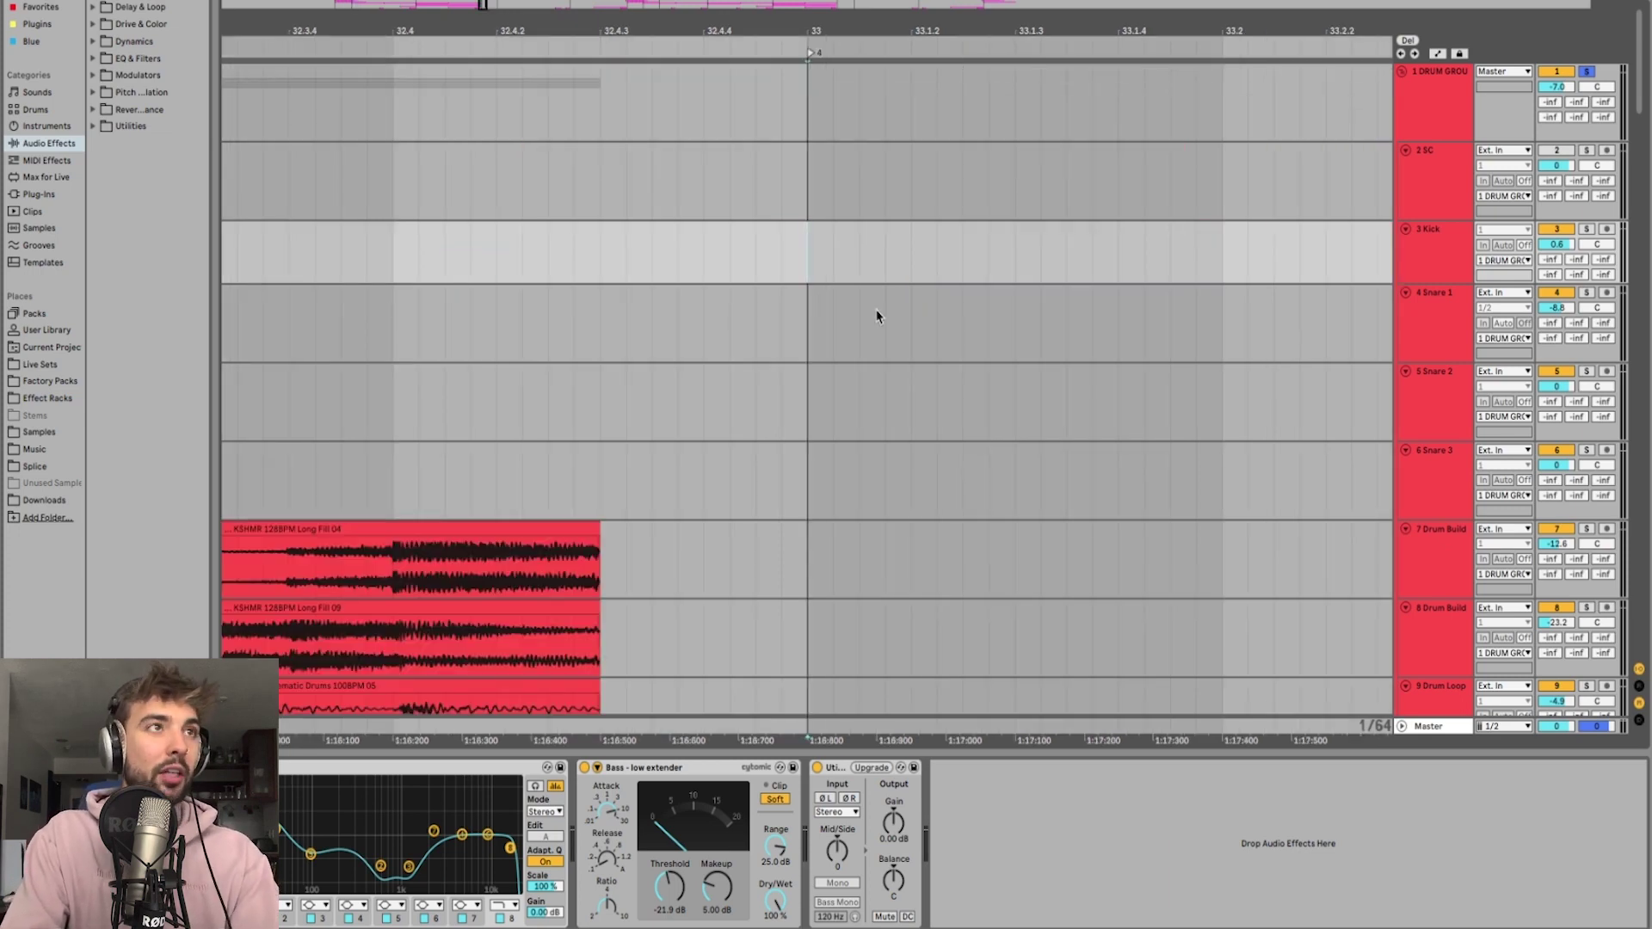
scroll(876, 316, down, 3)
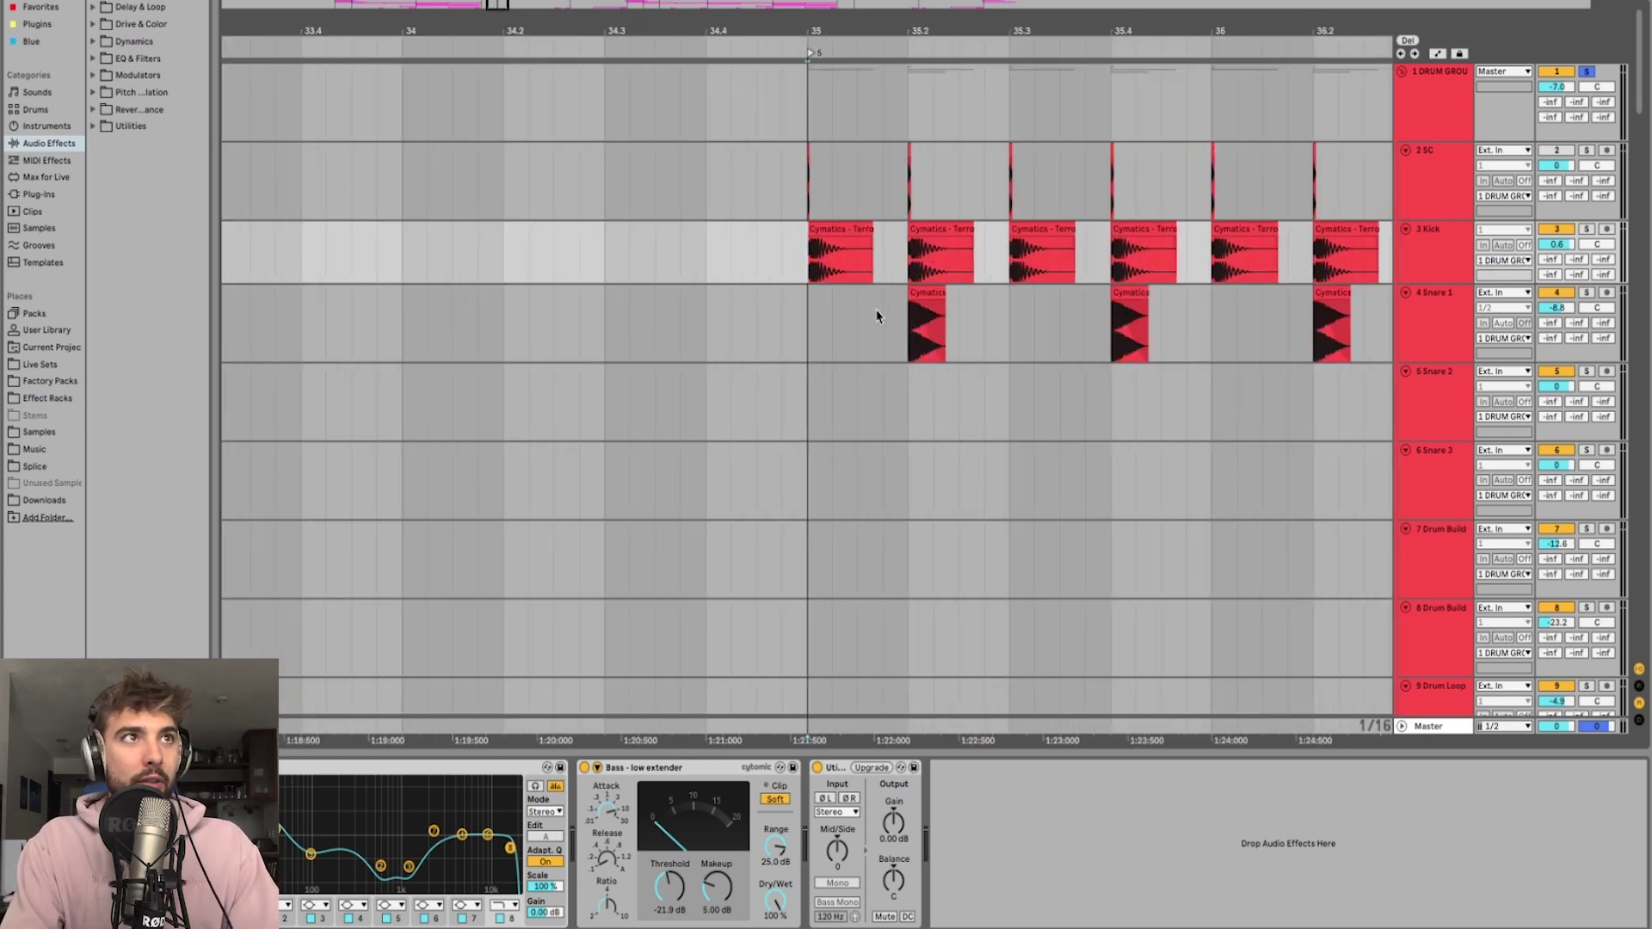
scroll(876, 316, down, 2)
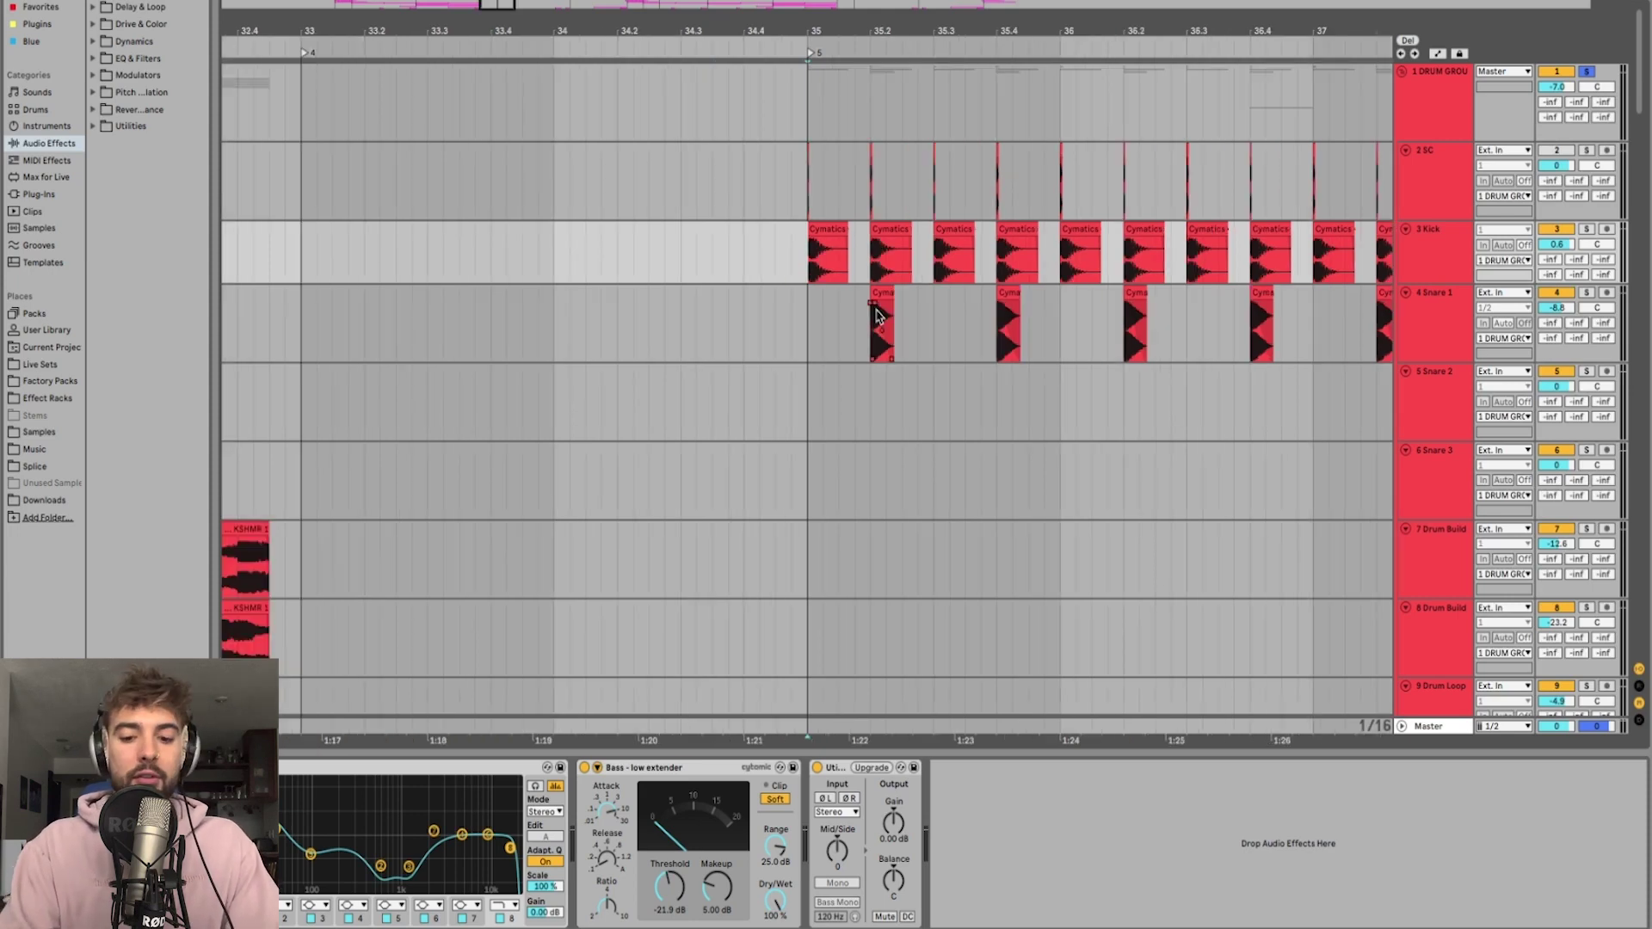
scroll(876, 316, down, 3)
scroll(877, 316, down, 3)
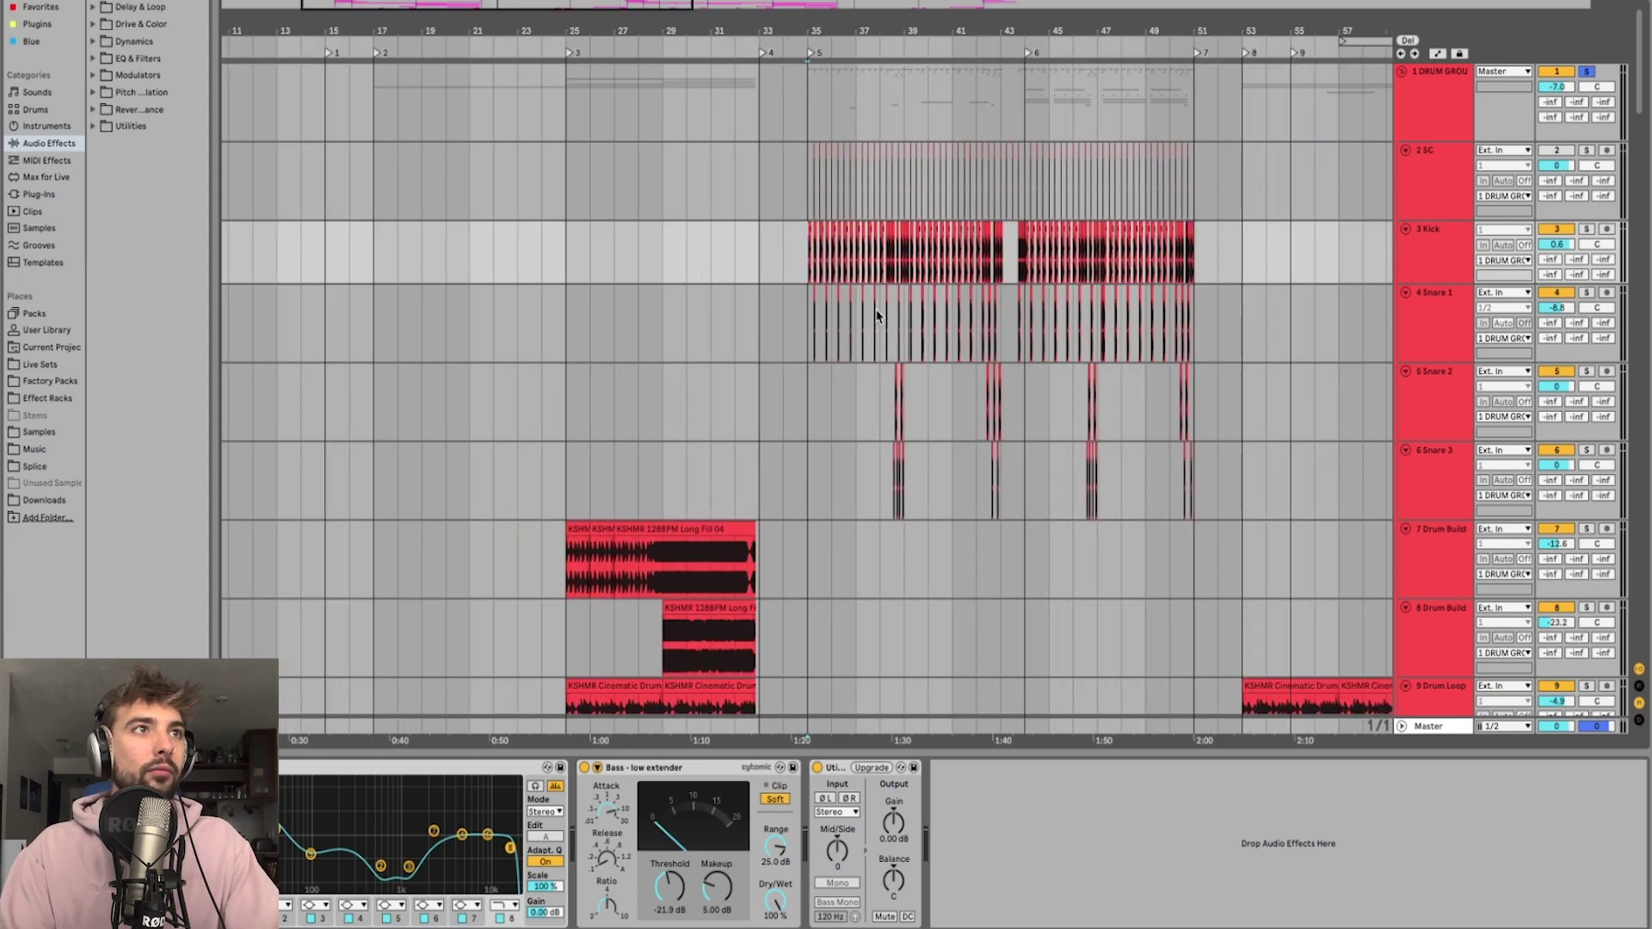
click(842, 137)
scroll(842, 137, up, 4)
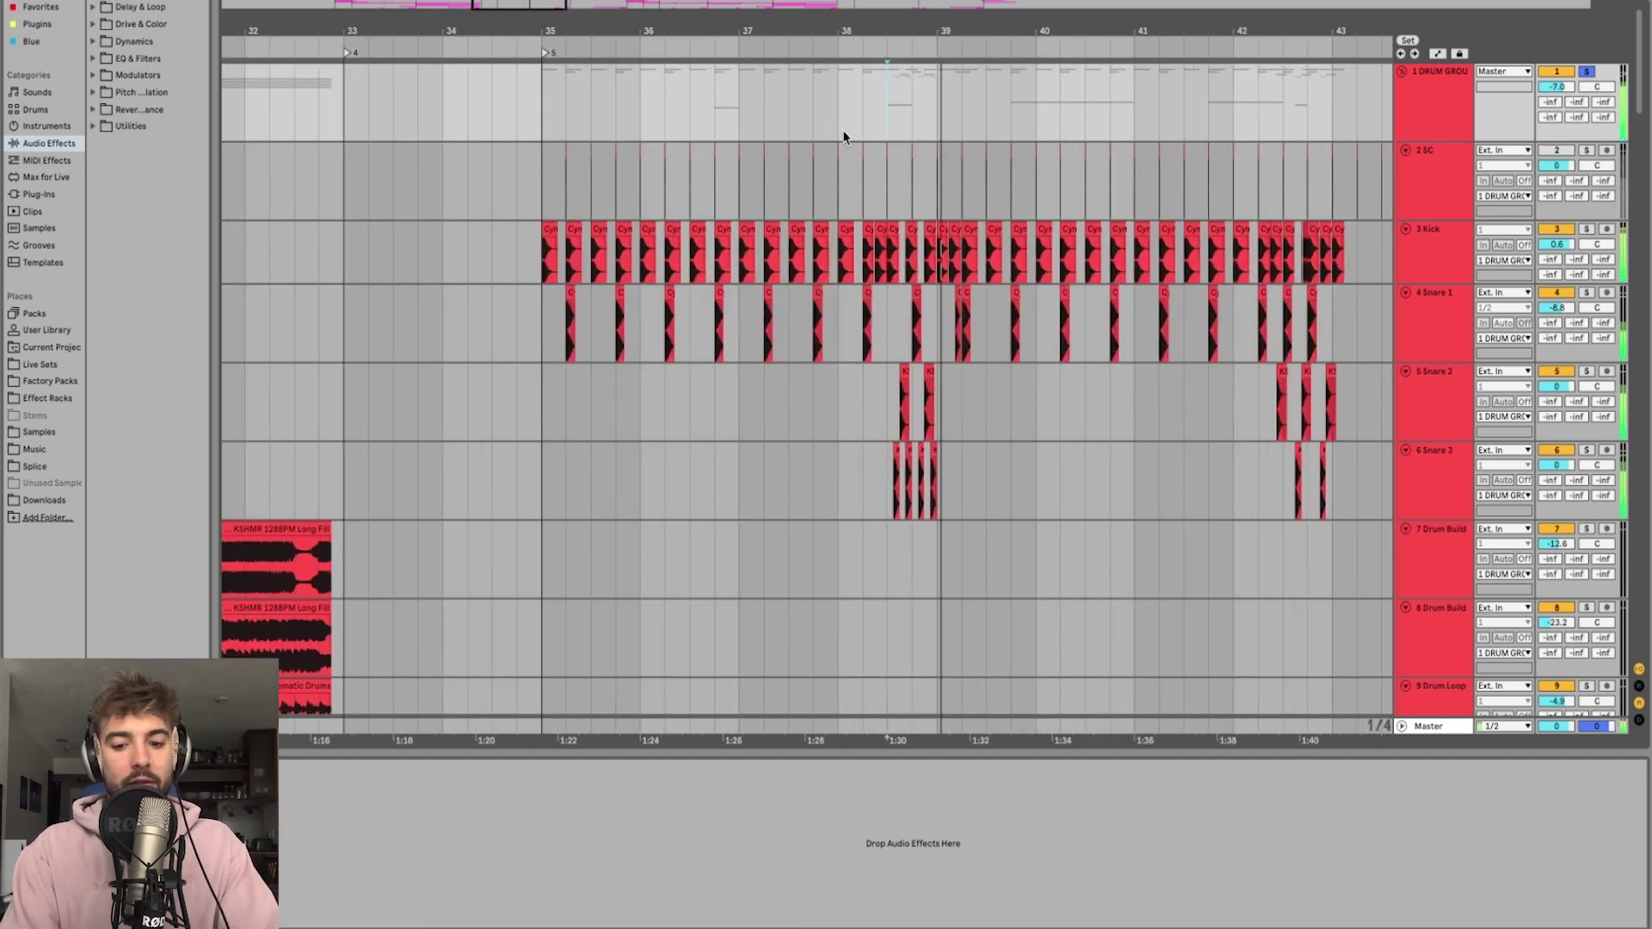
Step: Play the first vocal chops before bar 39 on the soloed 34 Lead Vox D track and select both clips
scroll(843, 137, down, 4)
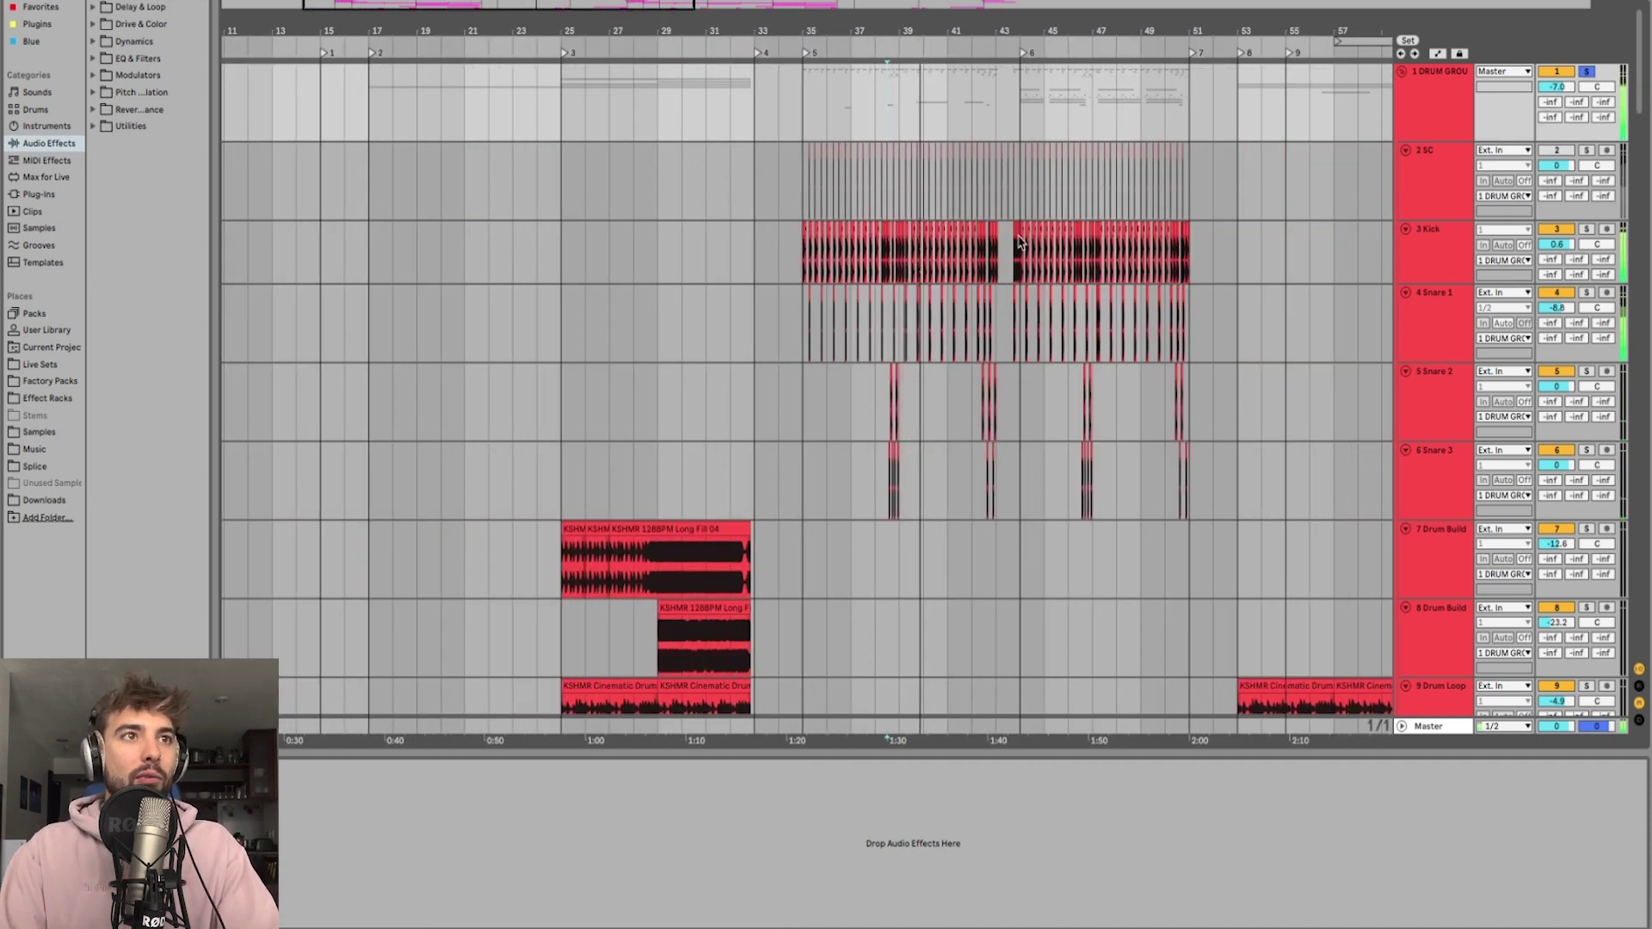
scroll(1018, 243, down, 5)
scroll(1018, 244, down, 10)
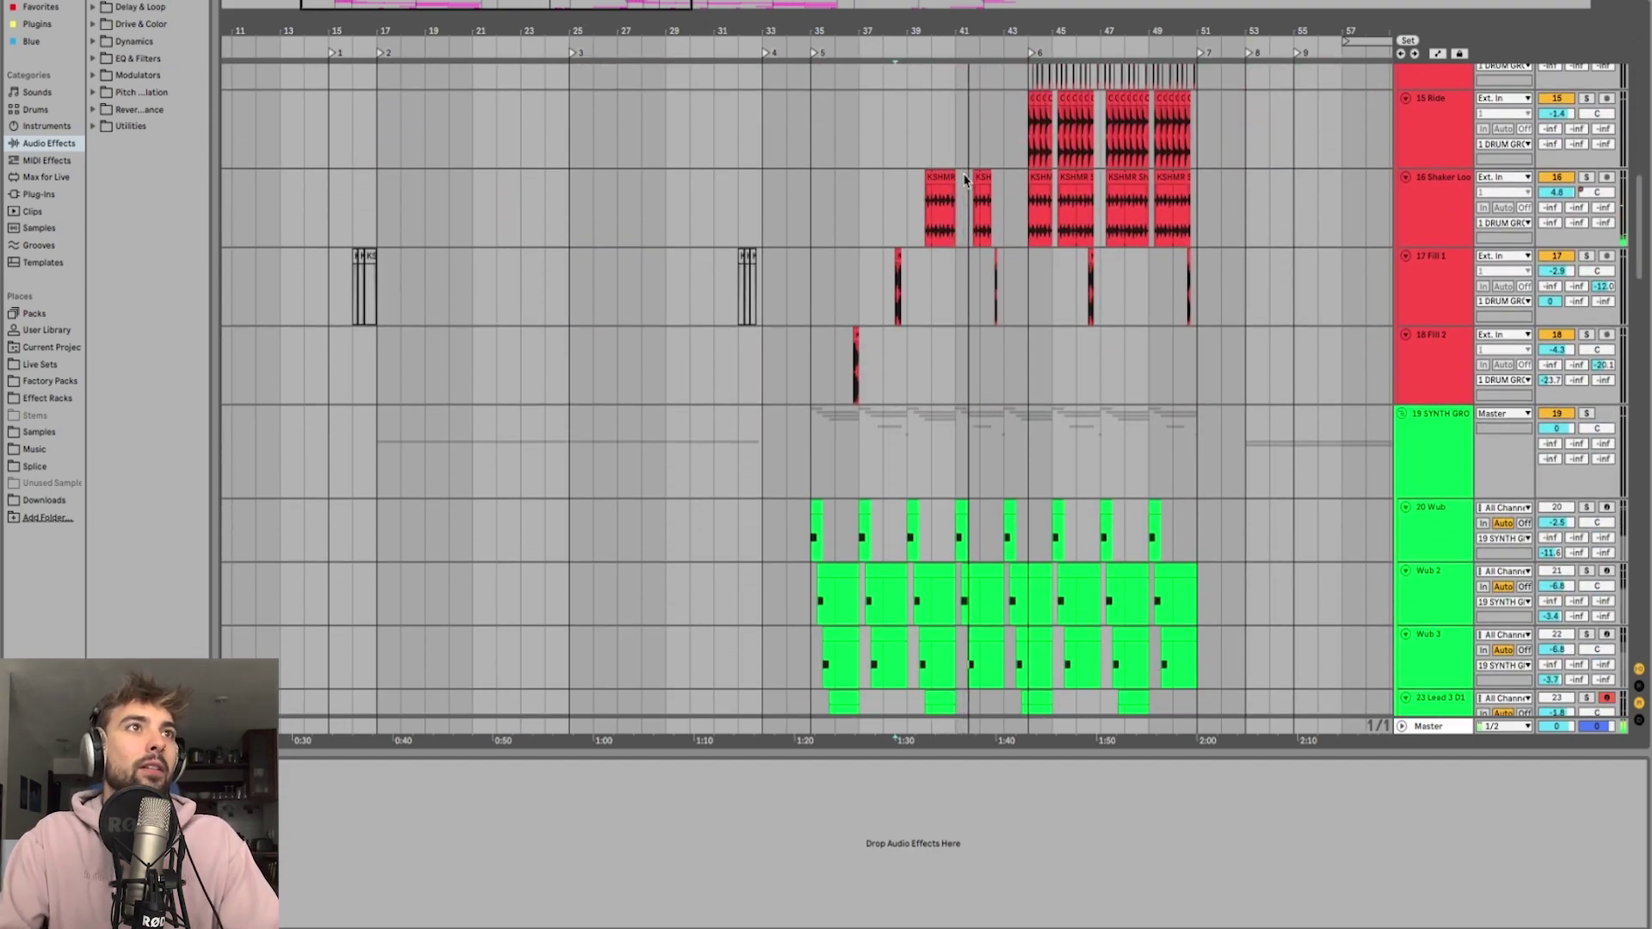
scroll(964, 179, down, 1)
scroll(965, 179, down, 15)
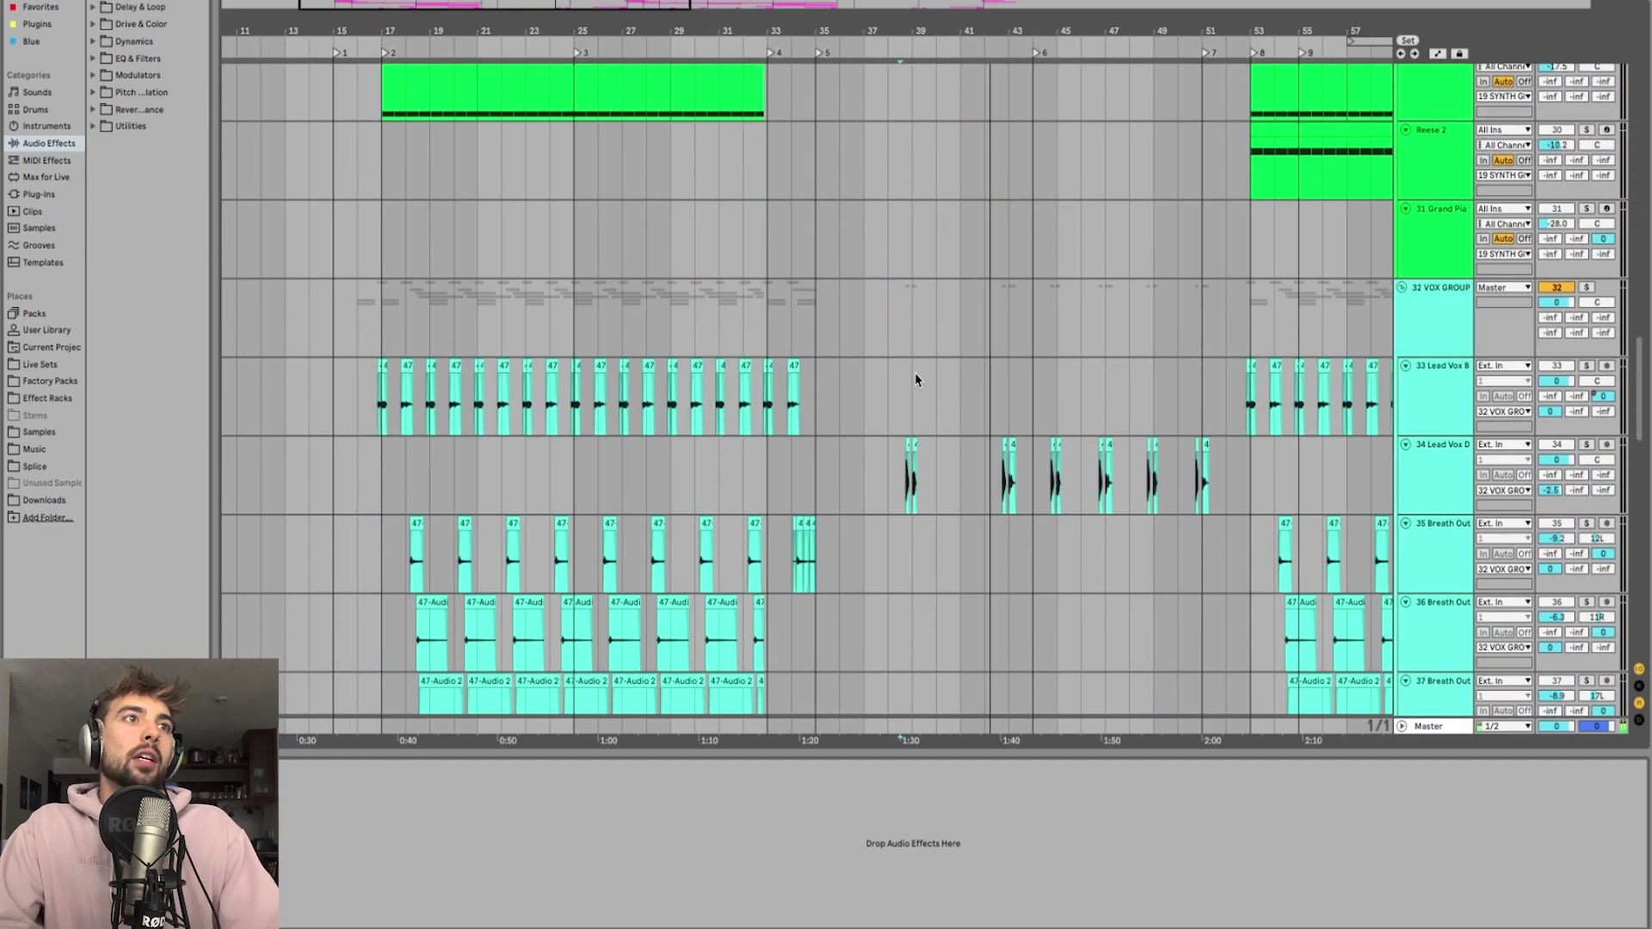
click(906, 450)
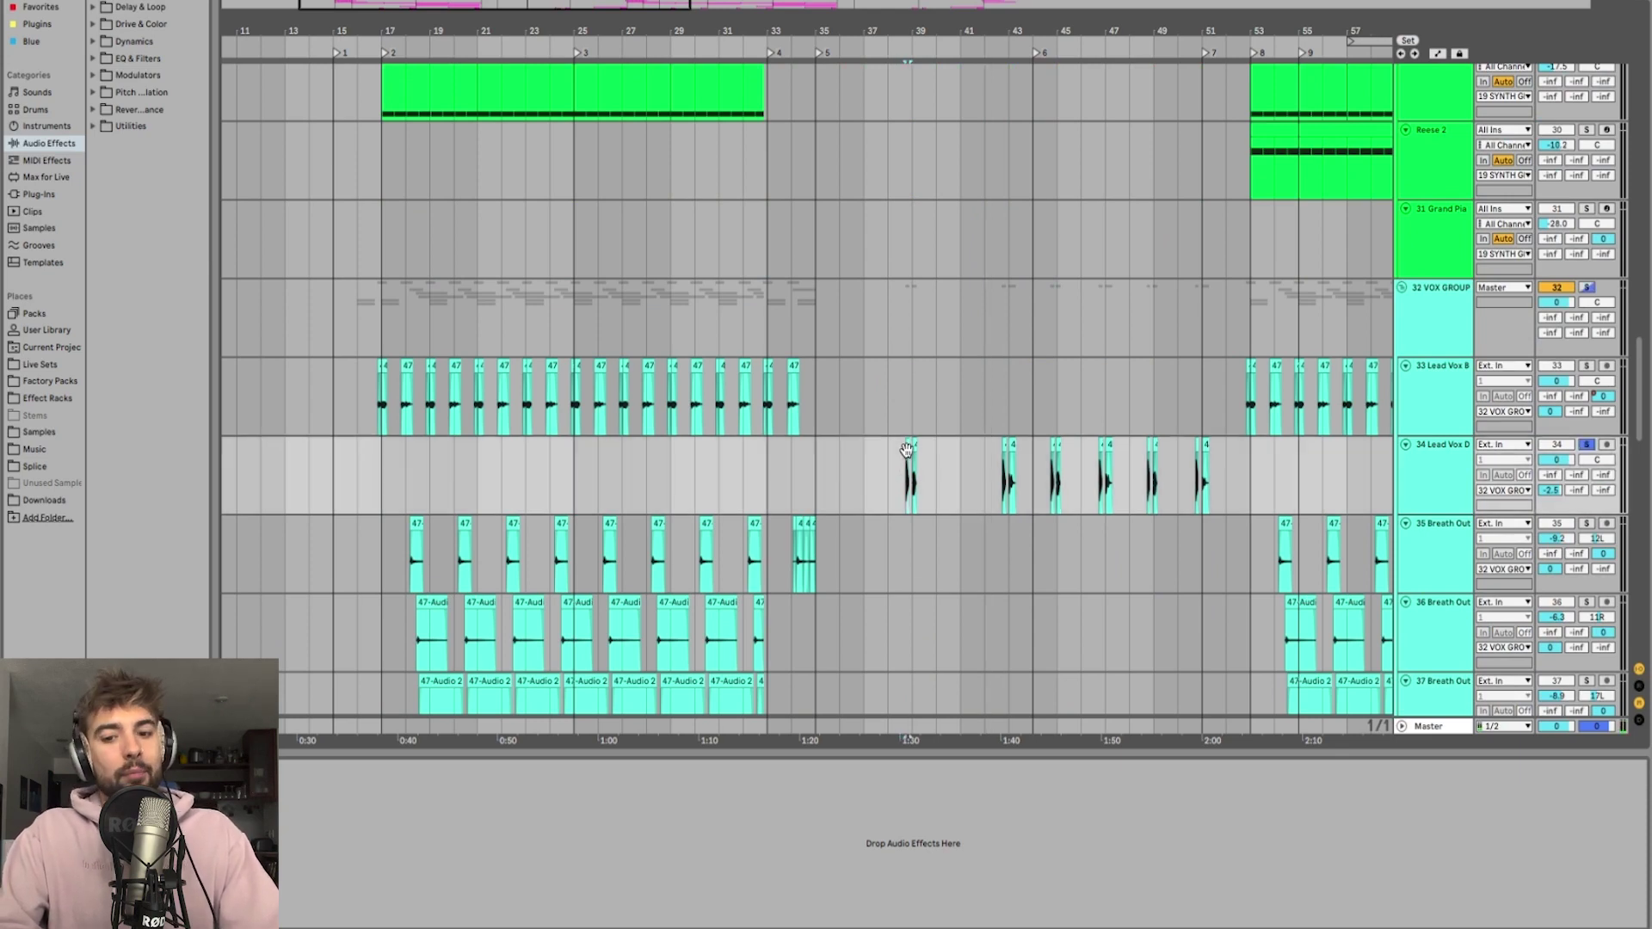
scroll(906, 449, up, 10)
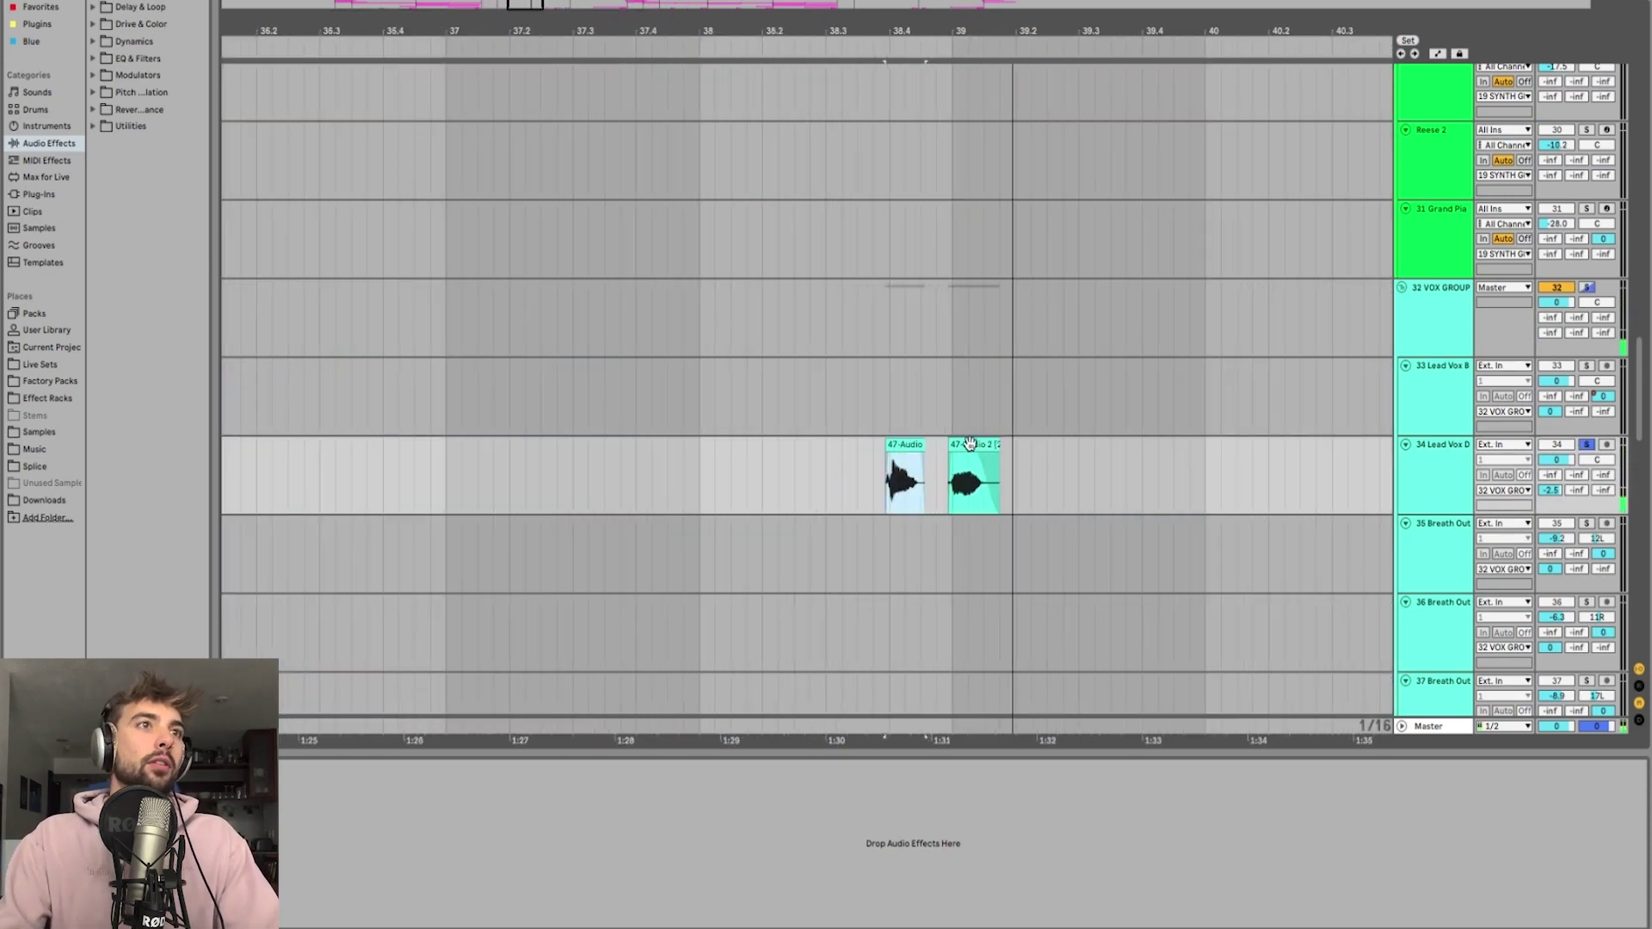
shift+click(971, 444)
Step: Select the time range around the first pair of 34 Lead Vox D clips near bar 39
scroll(744, 344, down, 10)
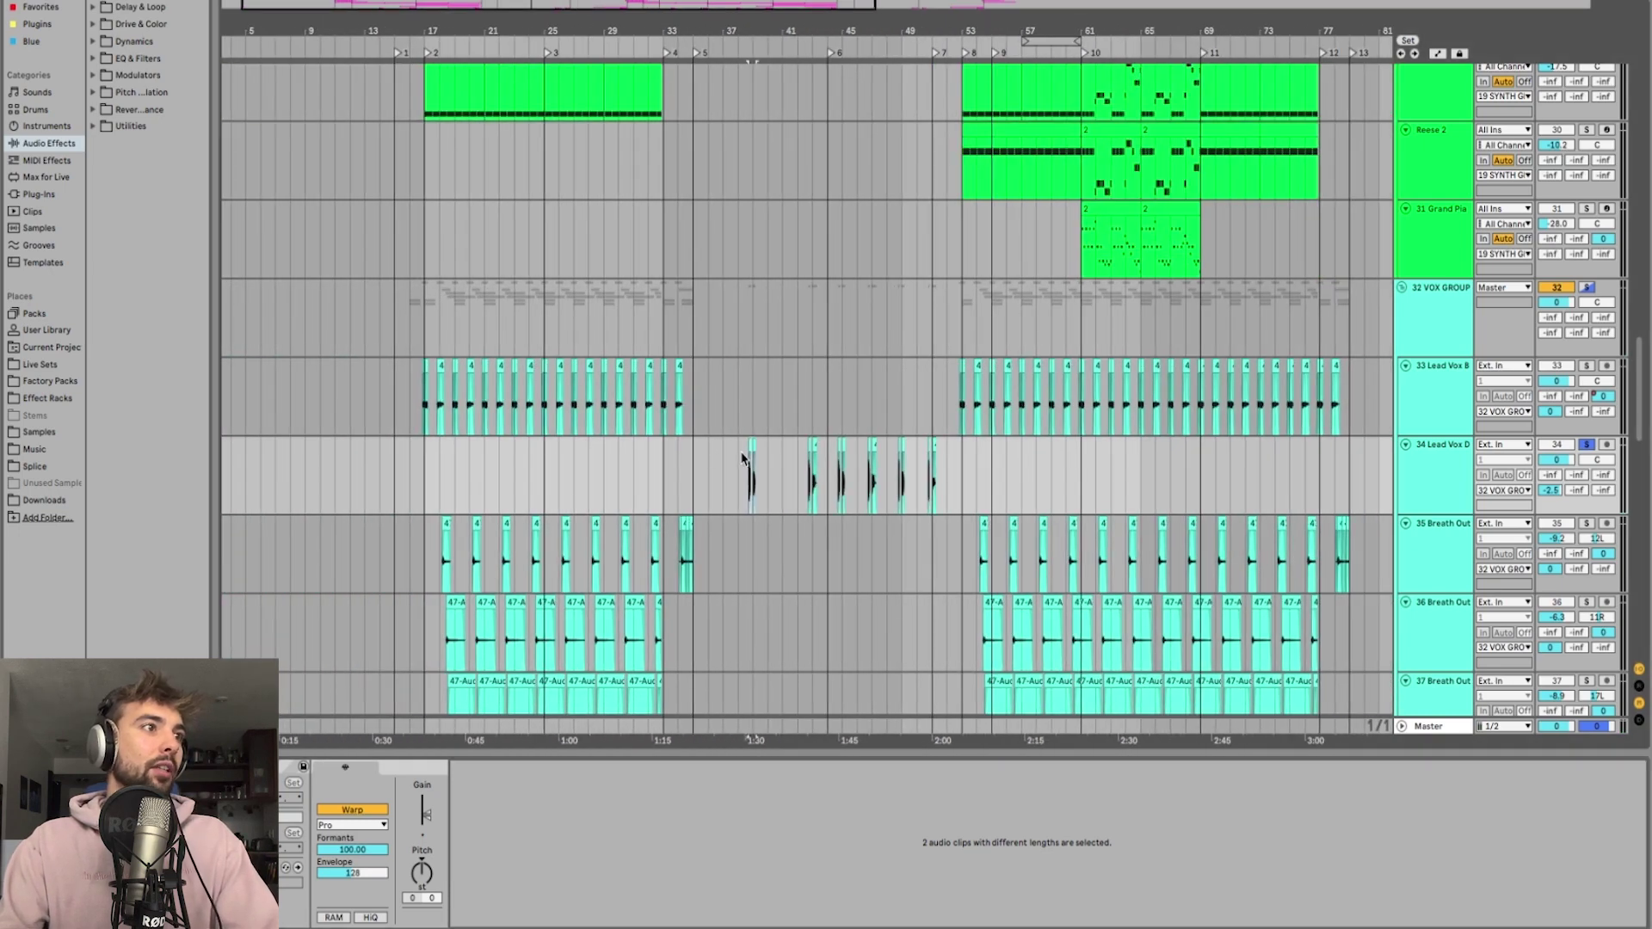
click(750, 461)
scroll(748, 449, up, 6)
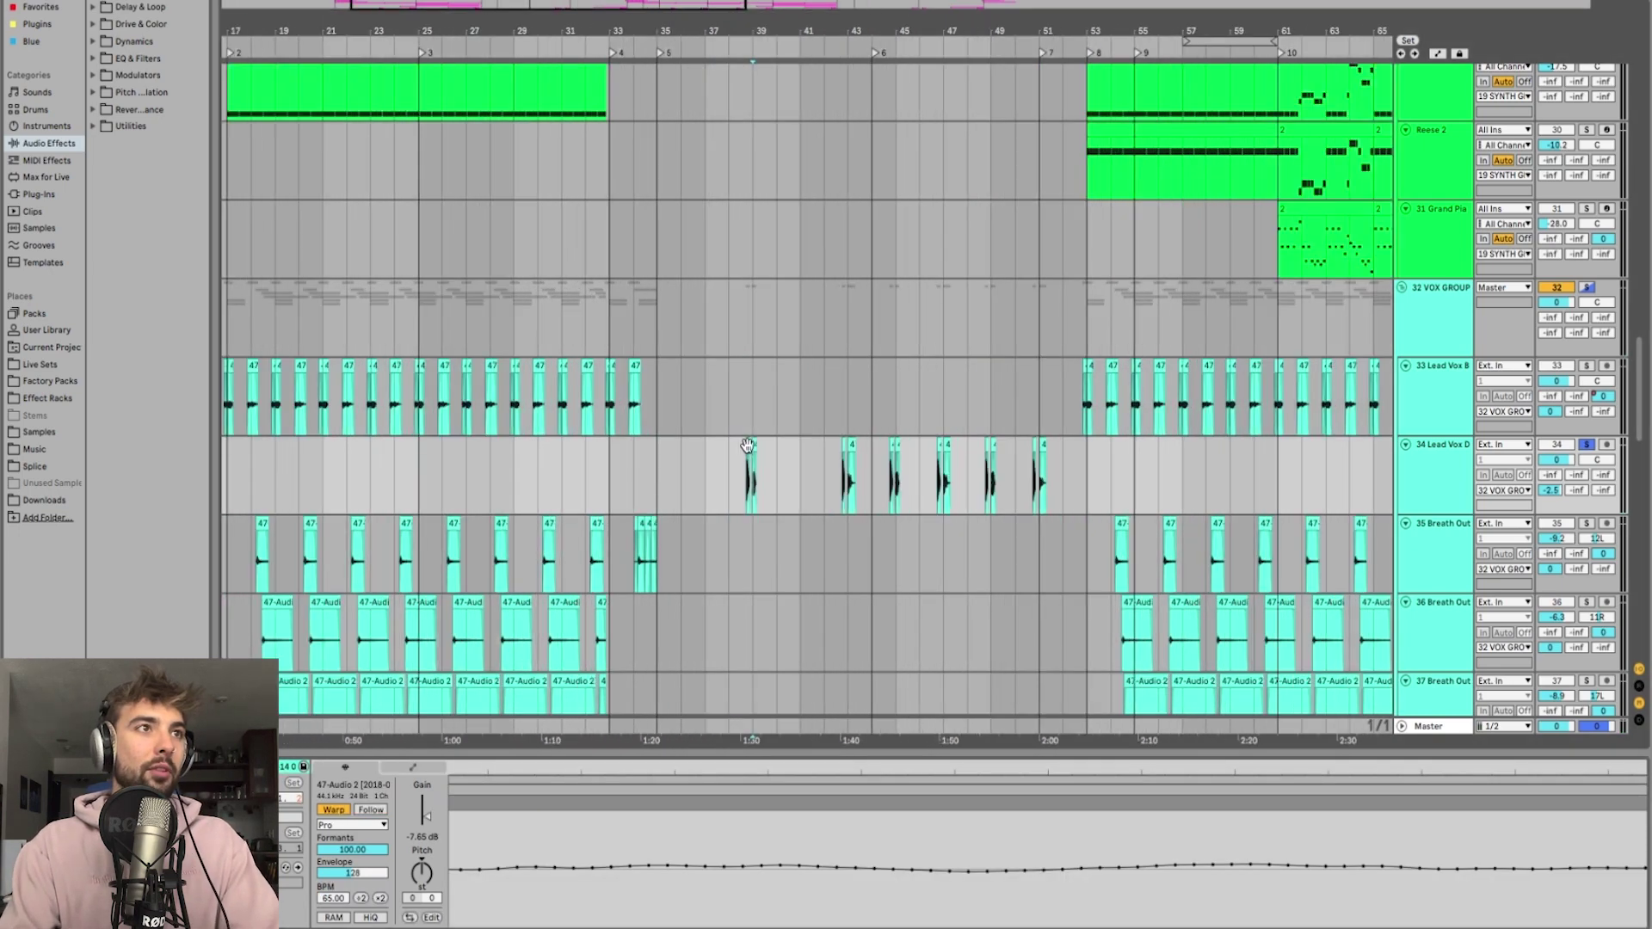
click(723, 447)
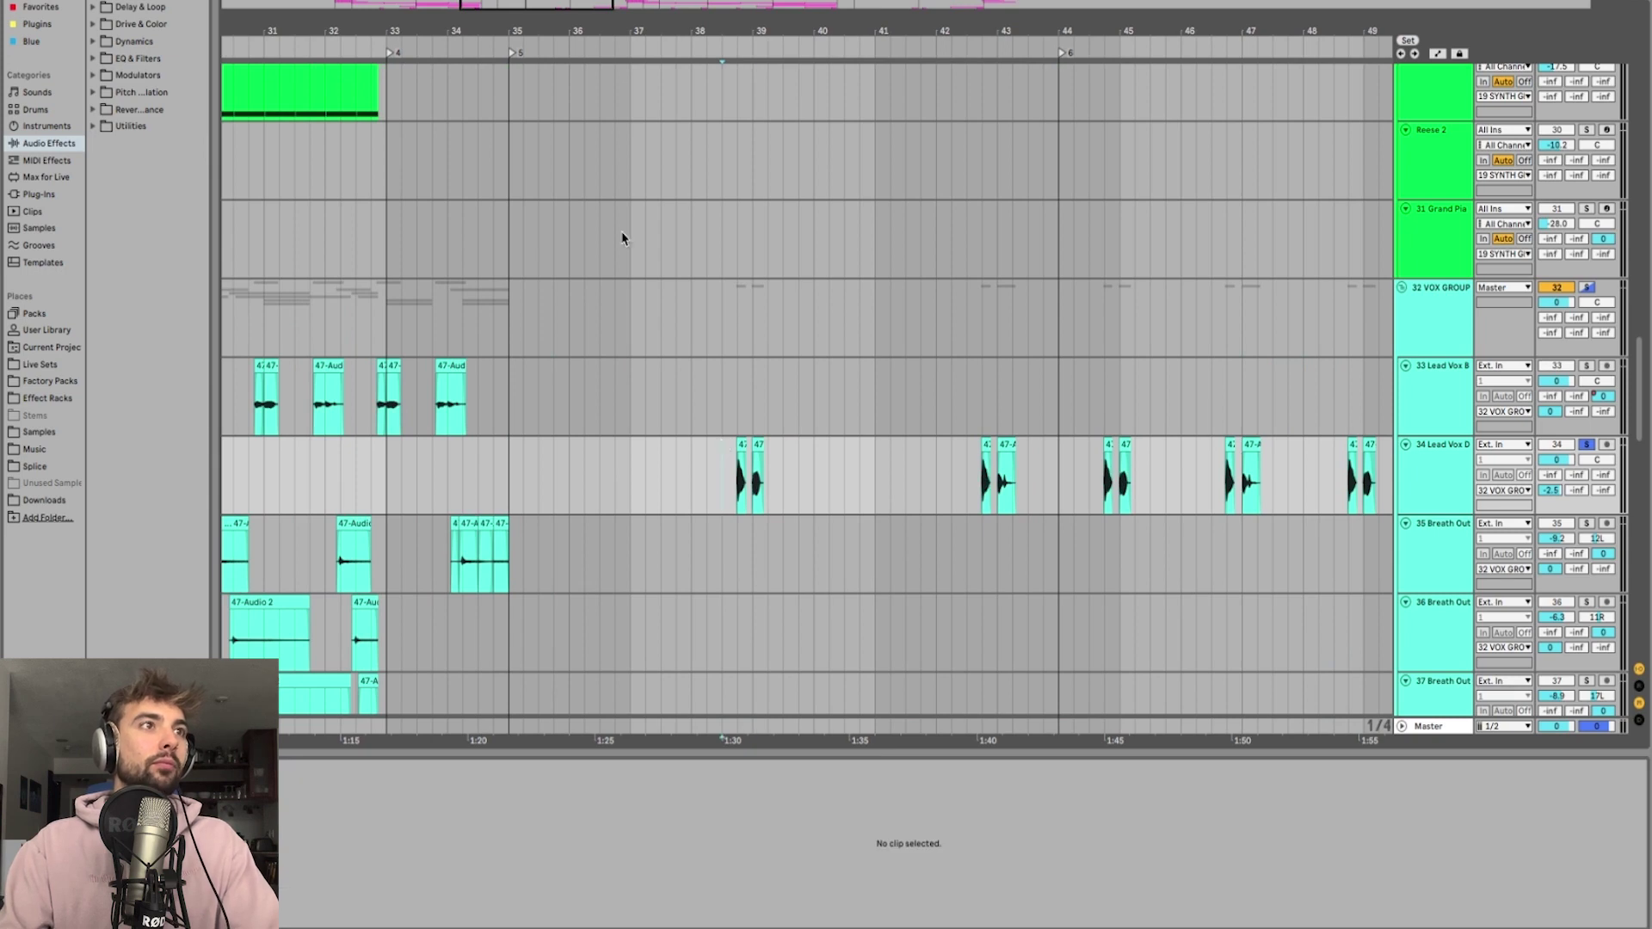
shift+click(793, 479)
drag(537, 34, 534, 8)
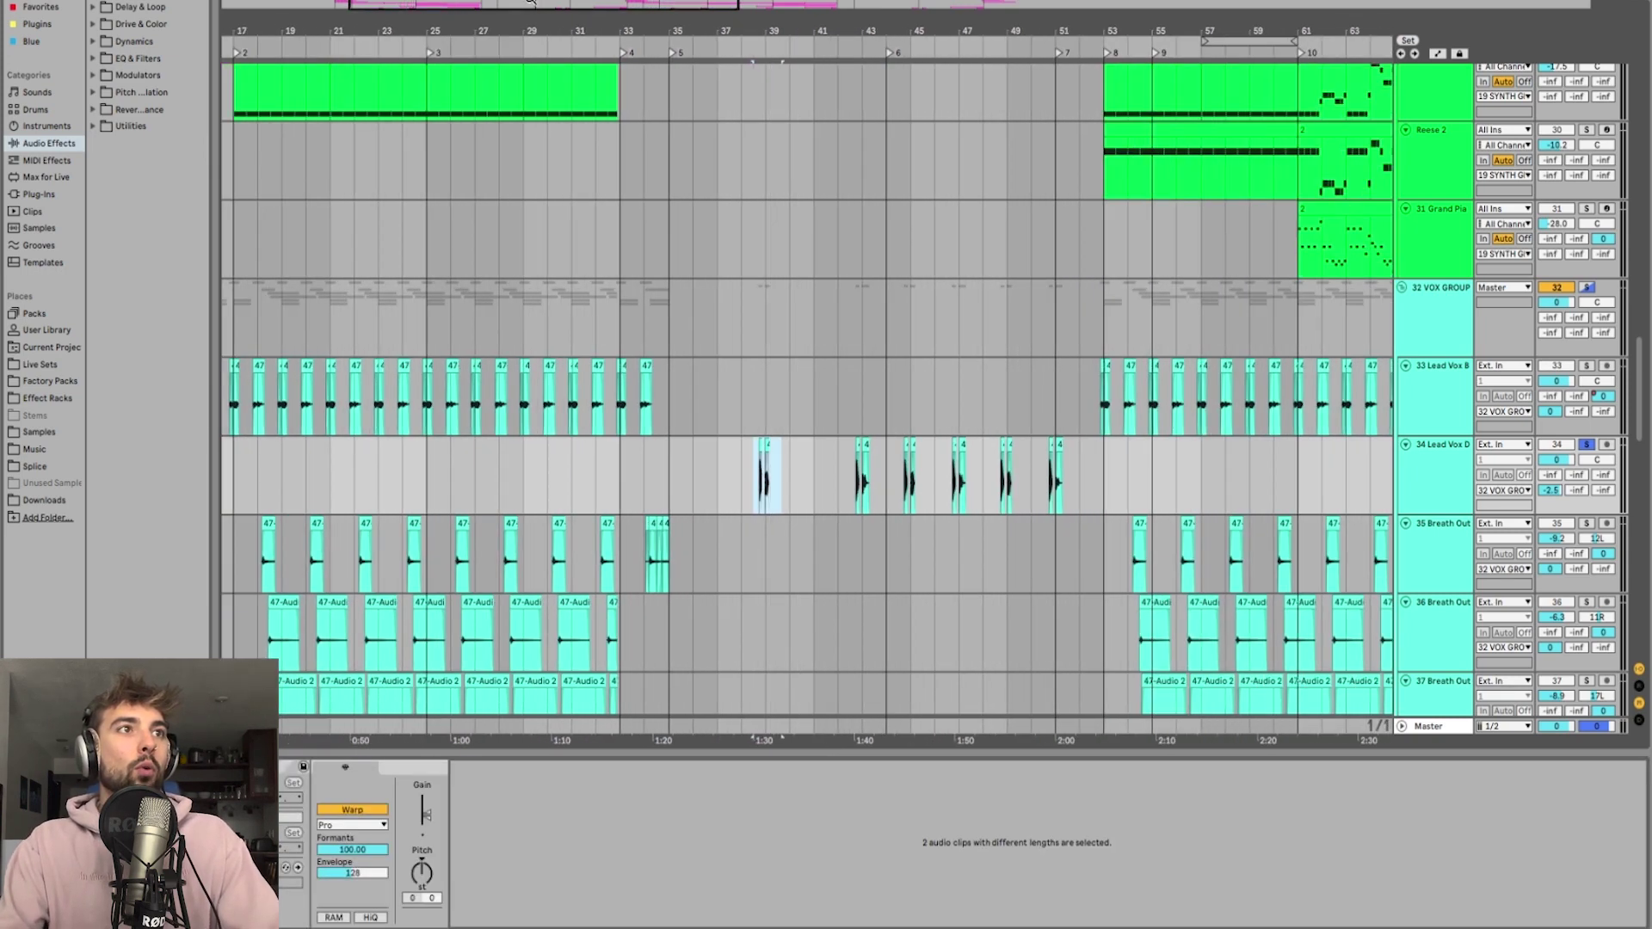
Step: Play the soloed drum group from bar 44 and look over its hat, ride, shaker and fill tracks
scroll(775, 233, up, 10)
scroll(819, 280, up, 10)
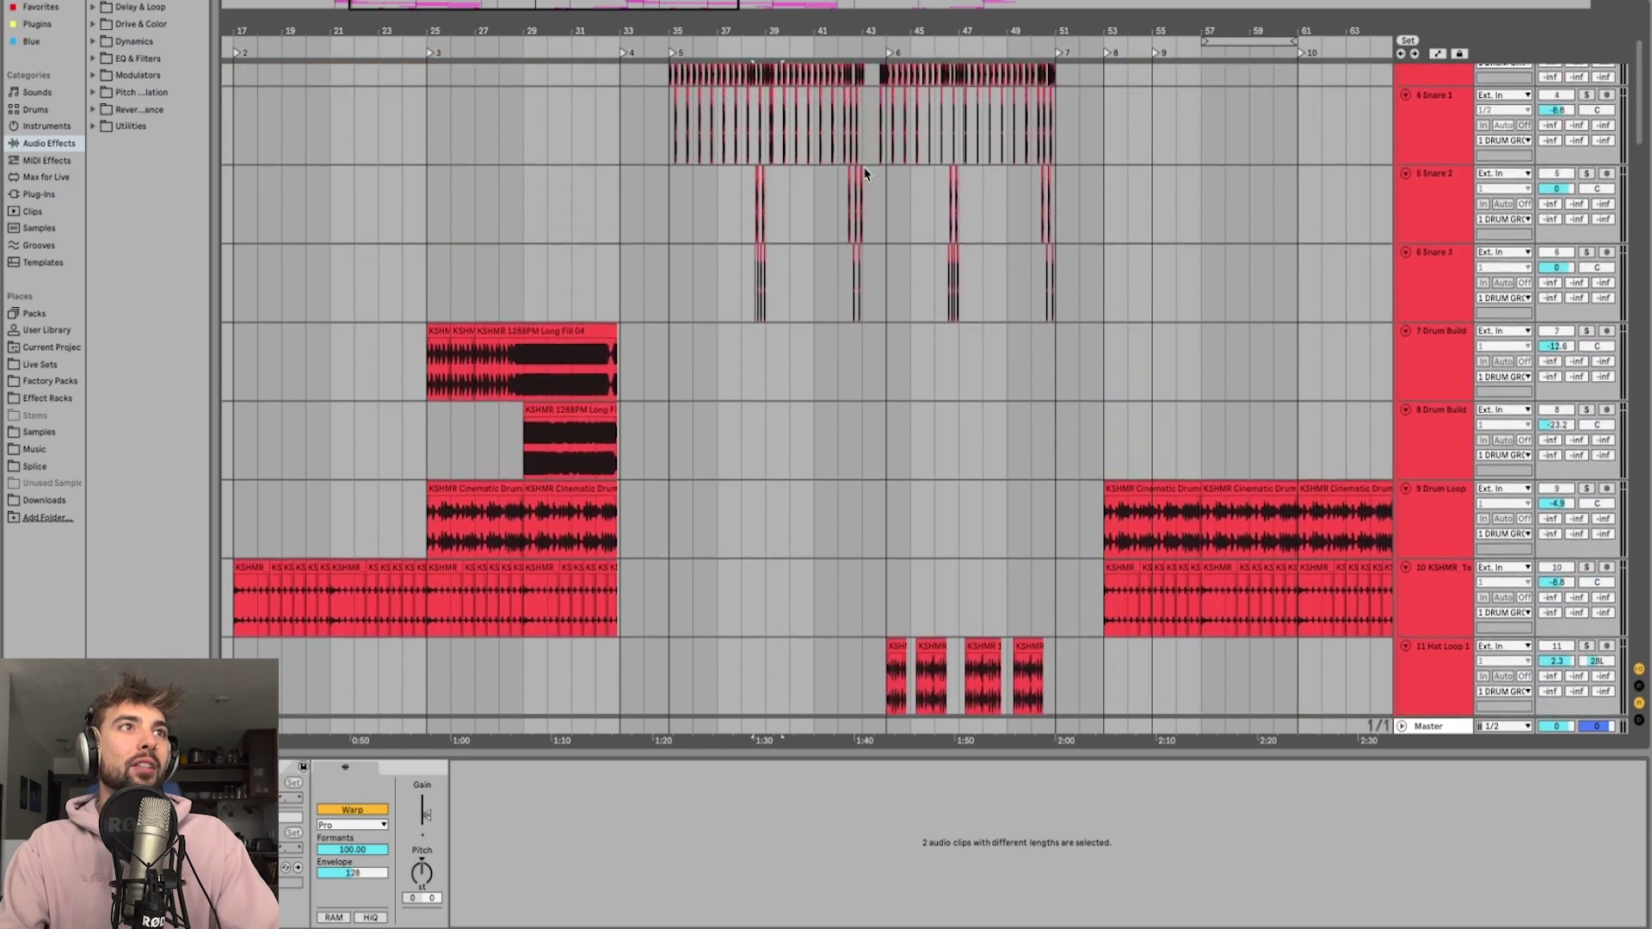
click(887, 106)
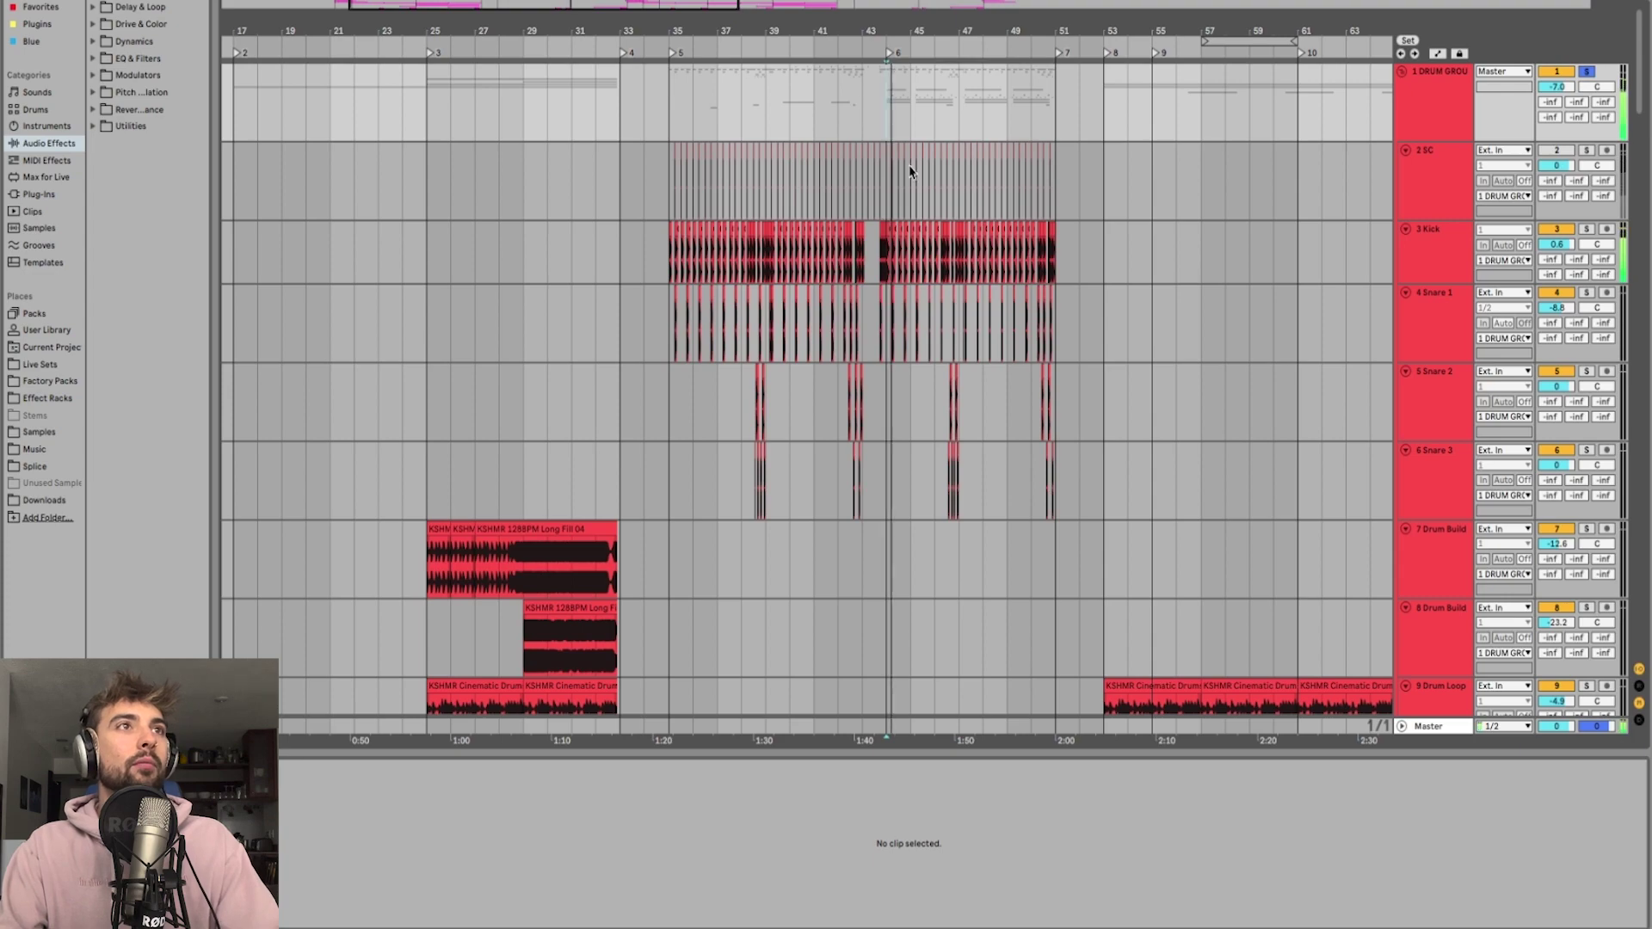
scroll(912, 172, down, 20)
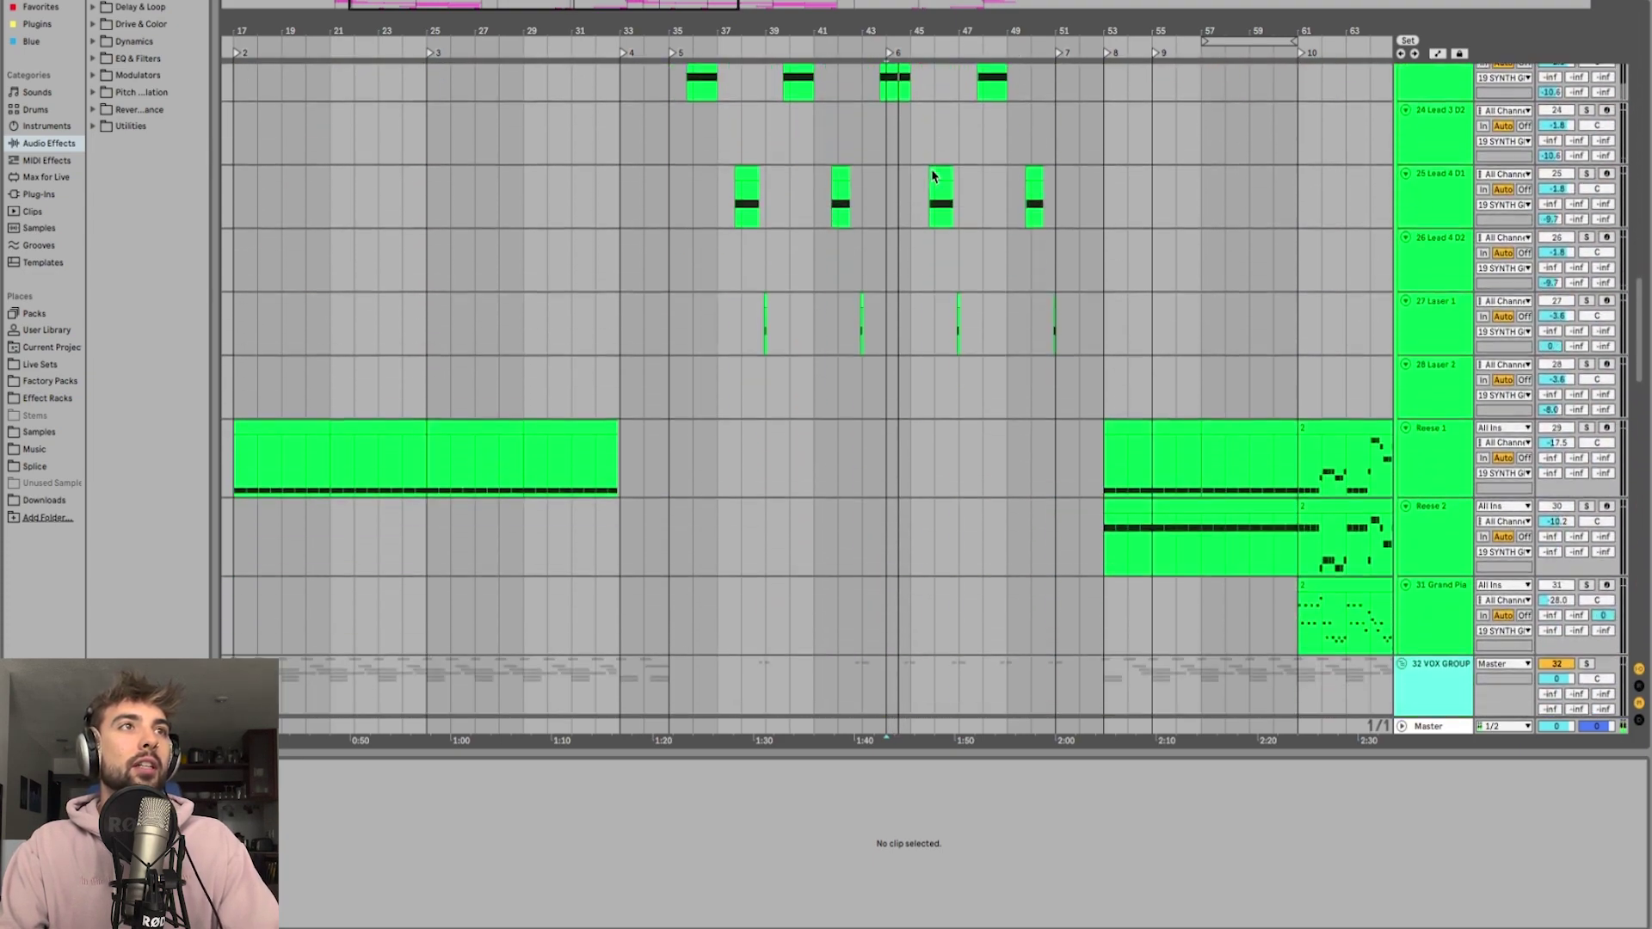
scroll(934, 172, up, 15)
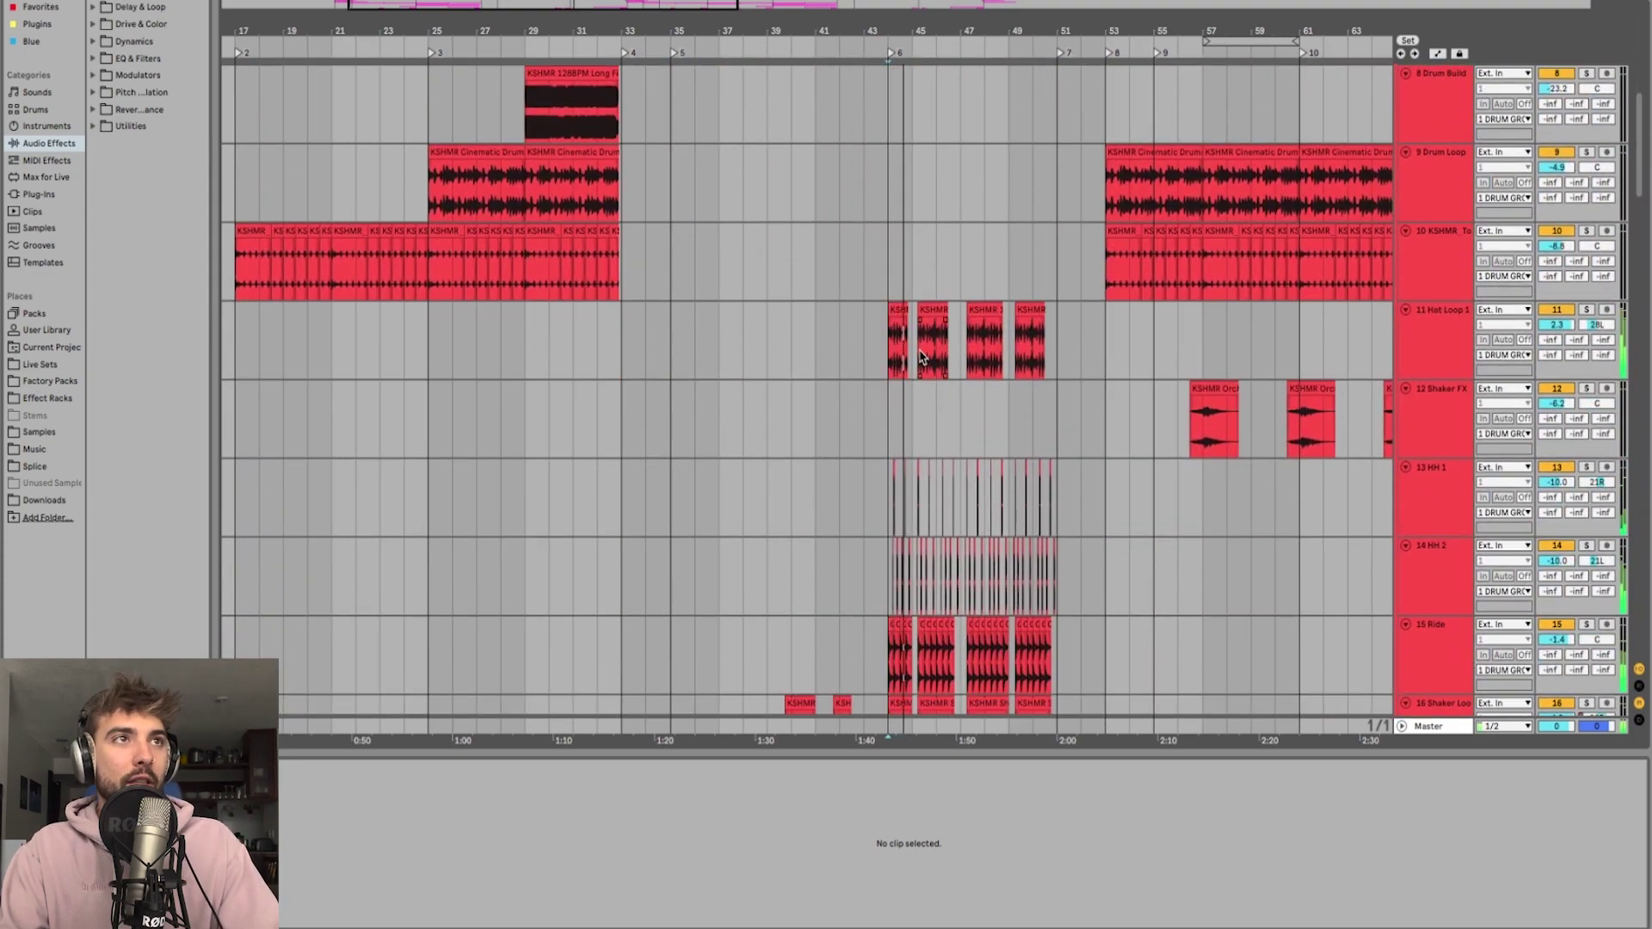
scroll(921, 357, down, 8)
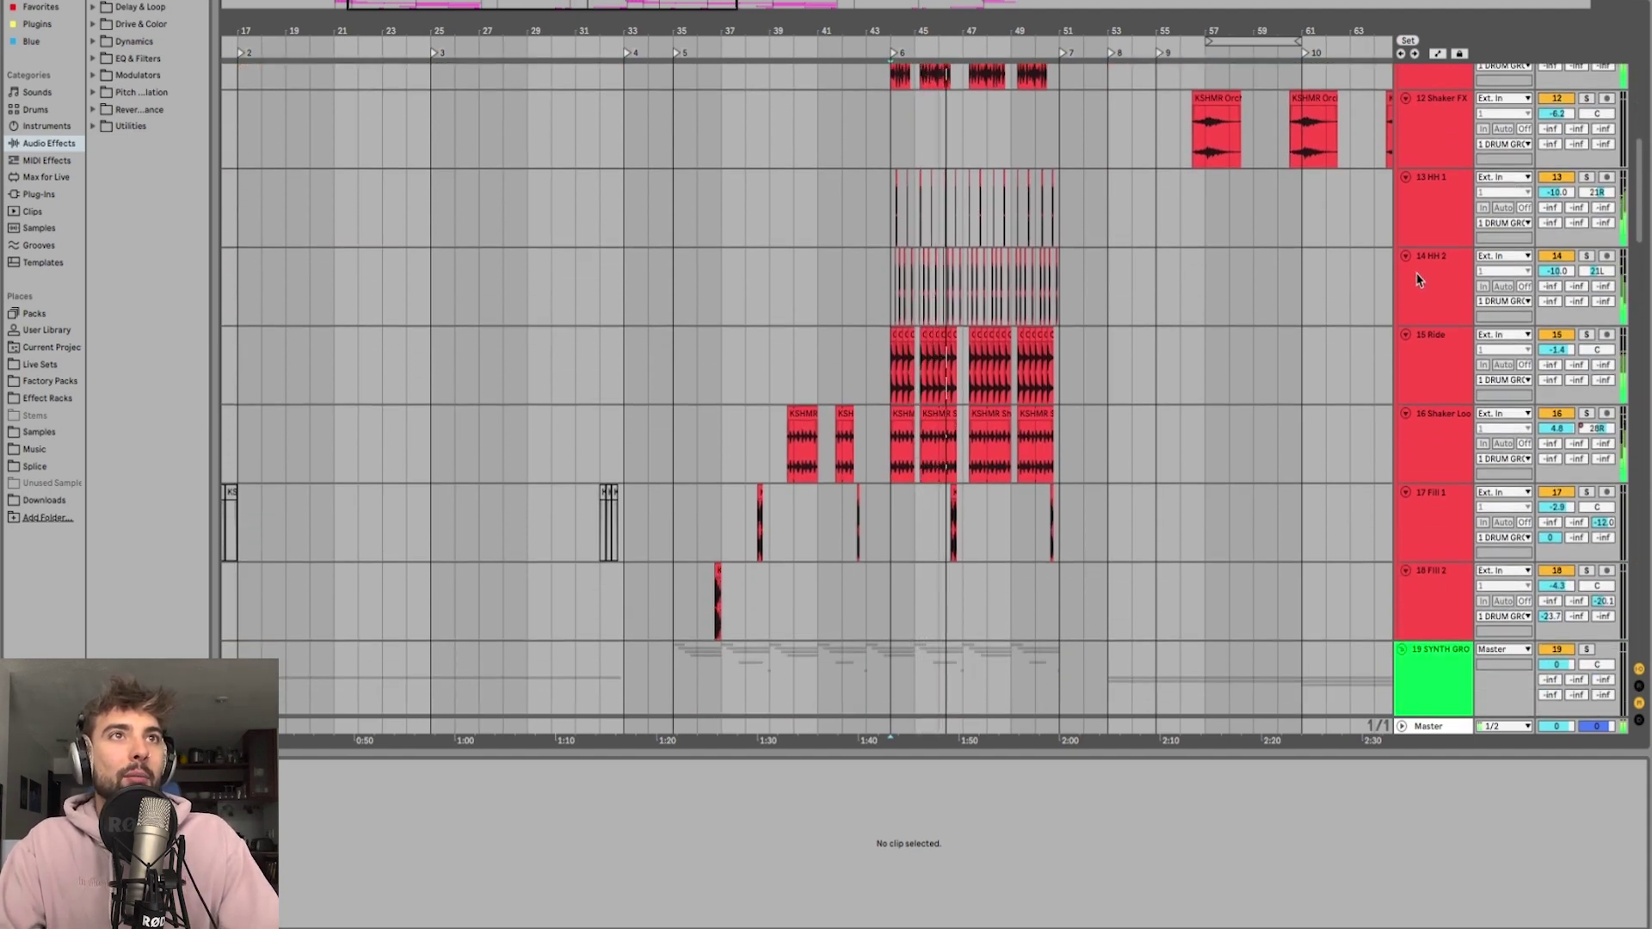
scroll(1291, 249, up, 6)
Step: Select the third 11 Hat Loop 1 clip, near bar 47, and solo that track during playback
key(plus)
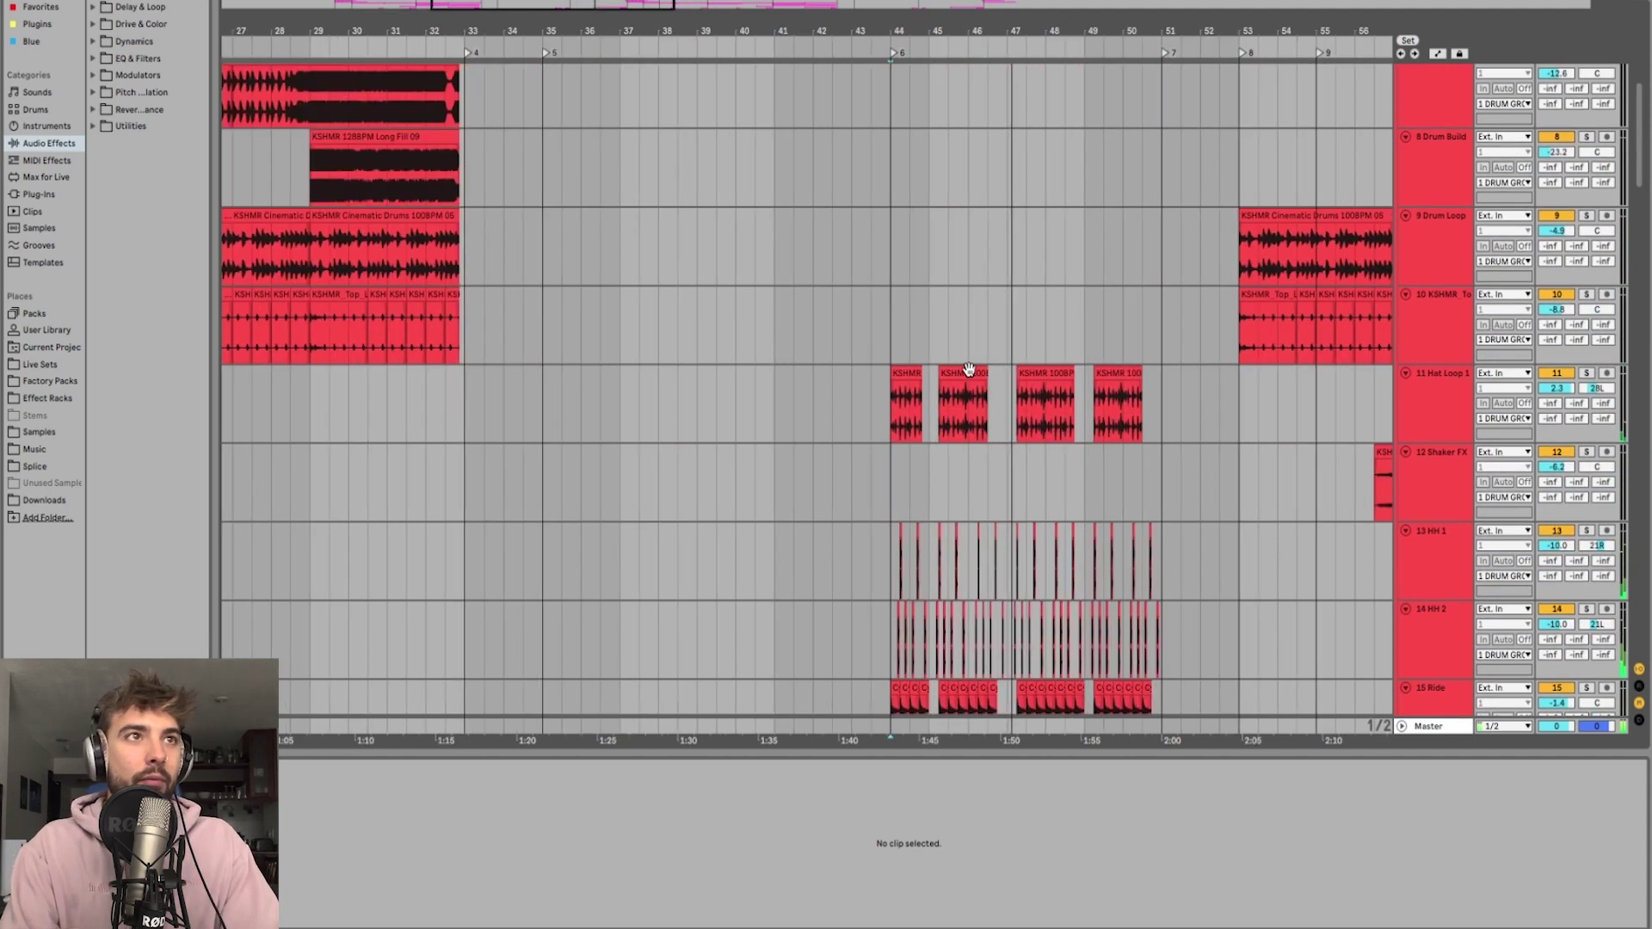
key(plus)
click(1145, 379)
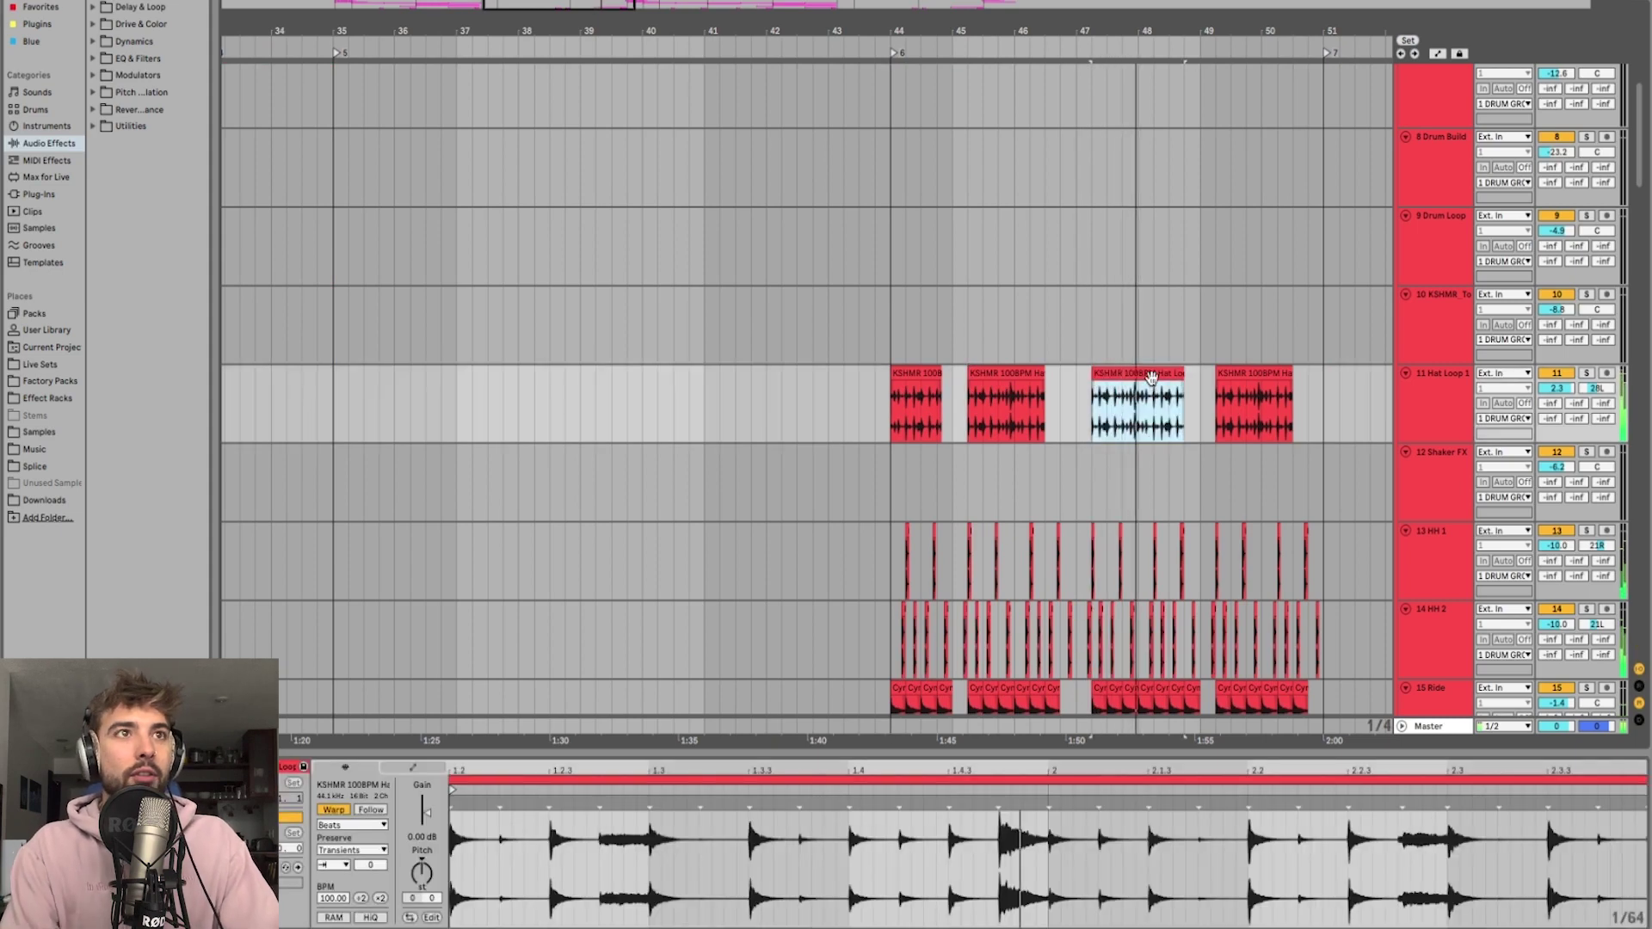
key(minus)
key(minus)
key(minus)
key(s)
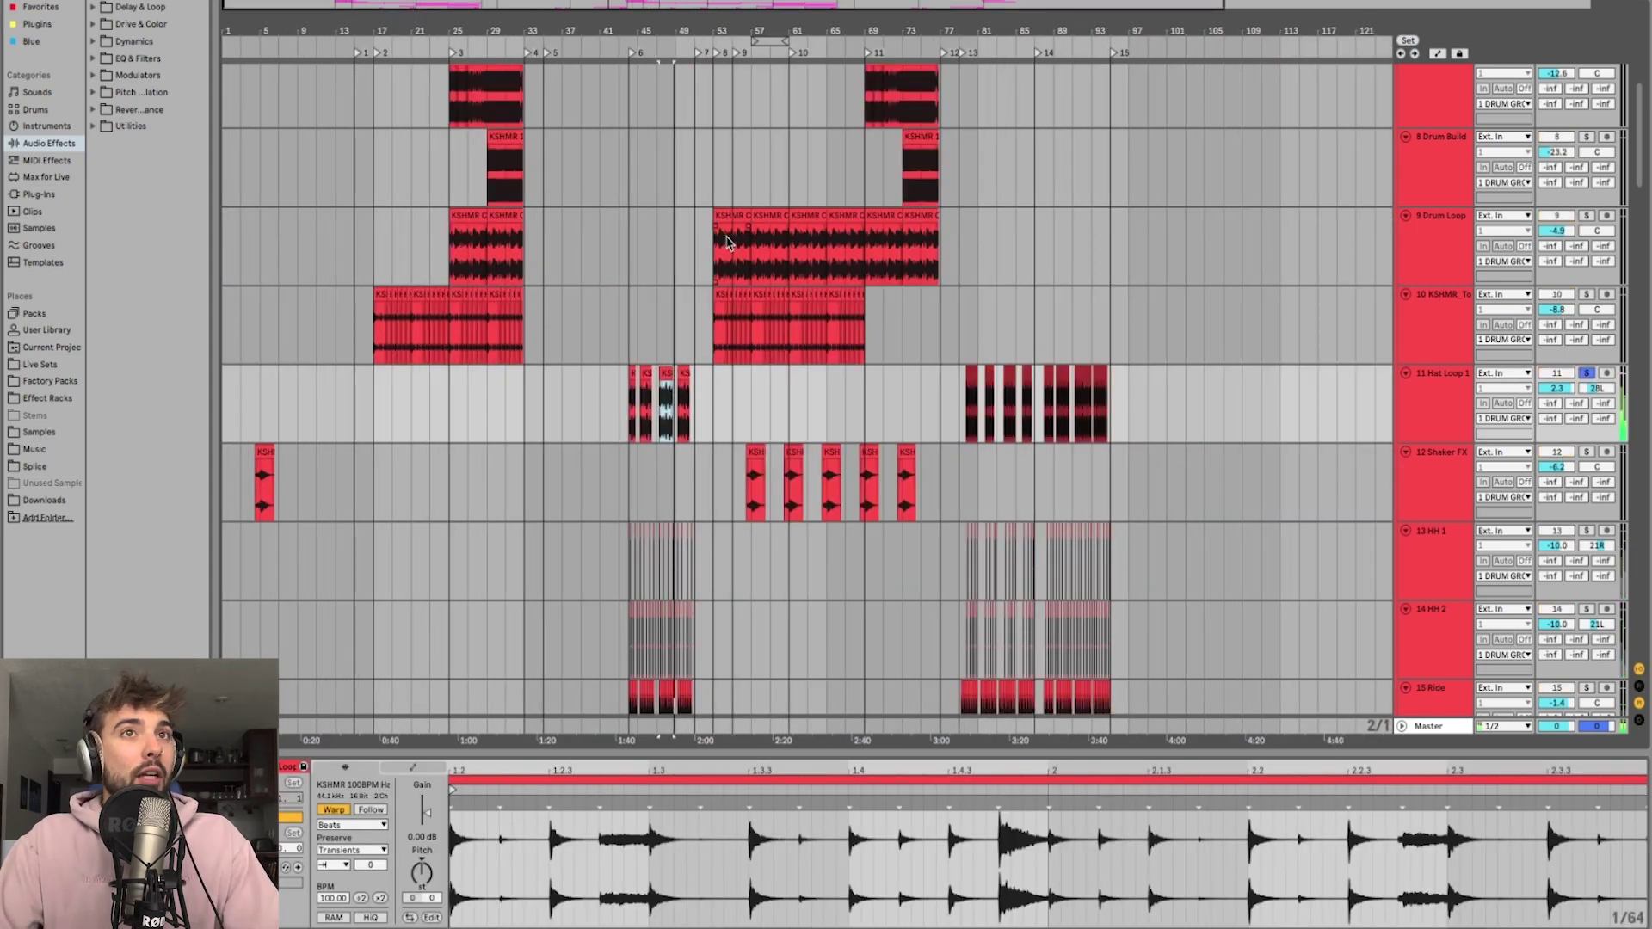
Step: View the KSHMR top loop clip at bar 53 and the cinematic drum loop clip at bar 55
click(714, 316)
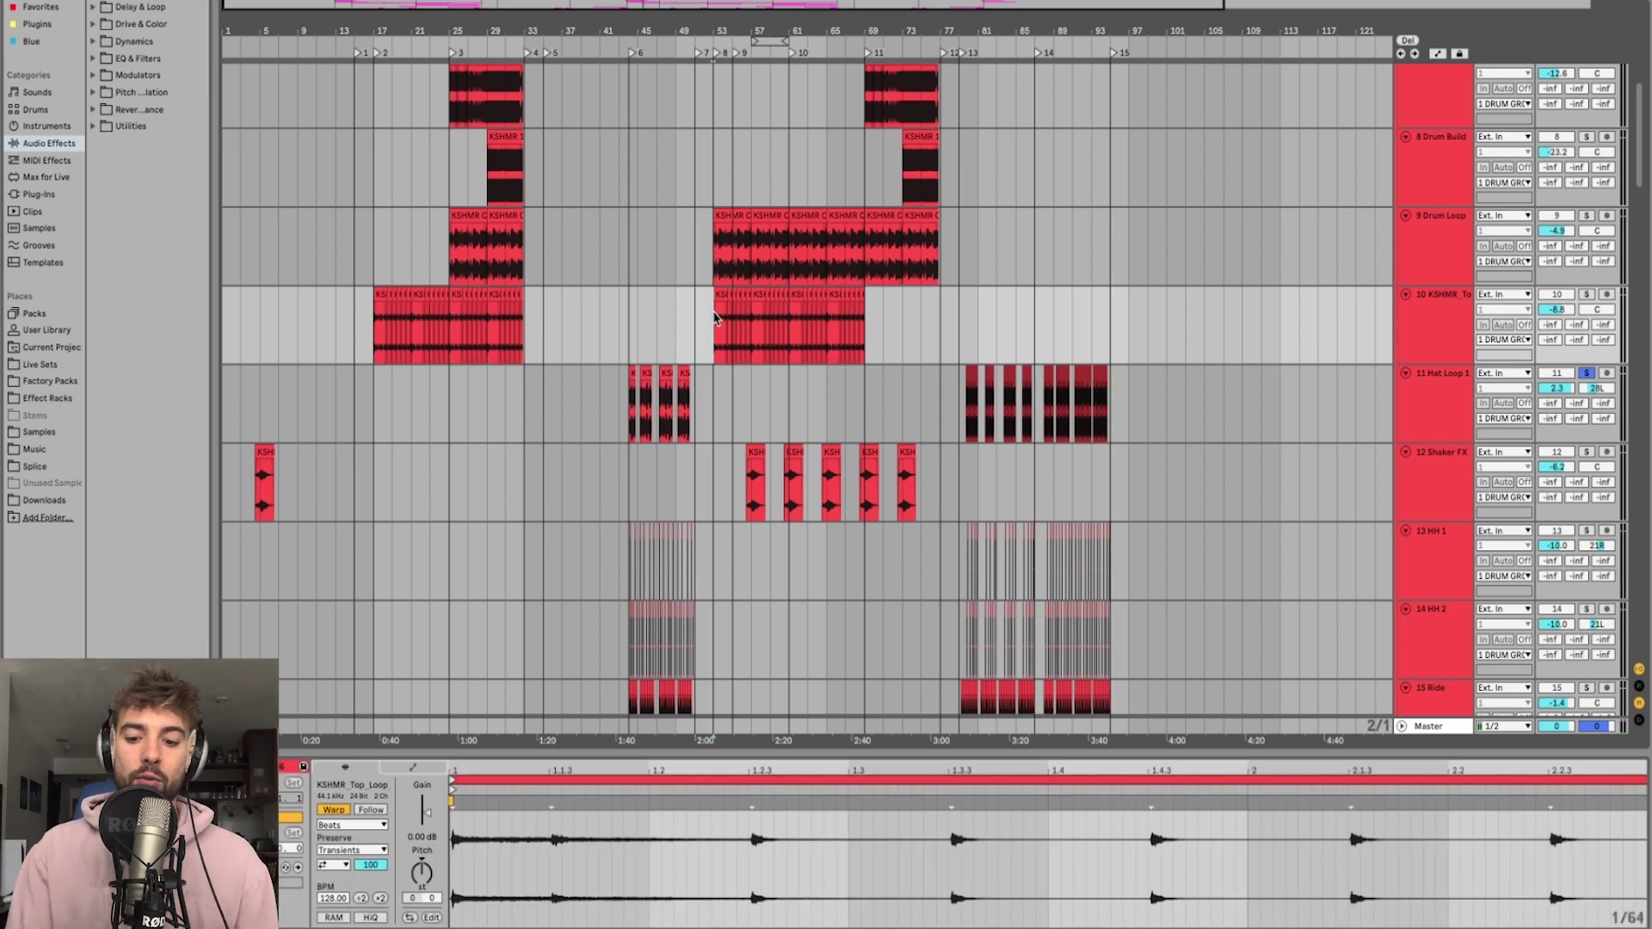
key(plus)
key(plus)
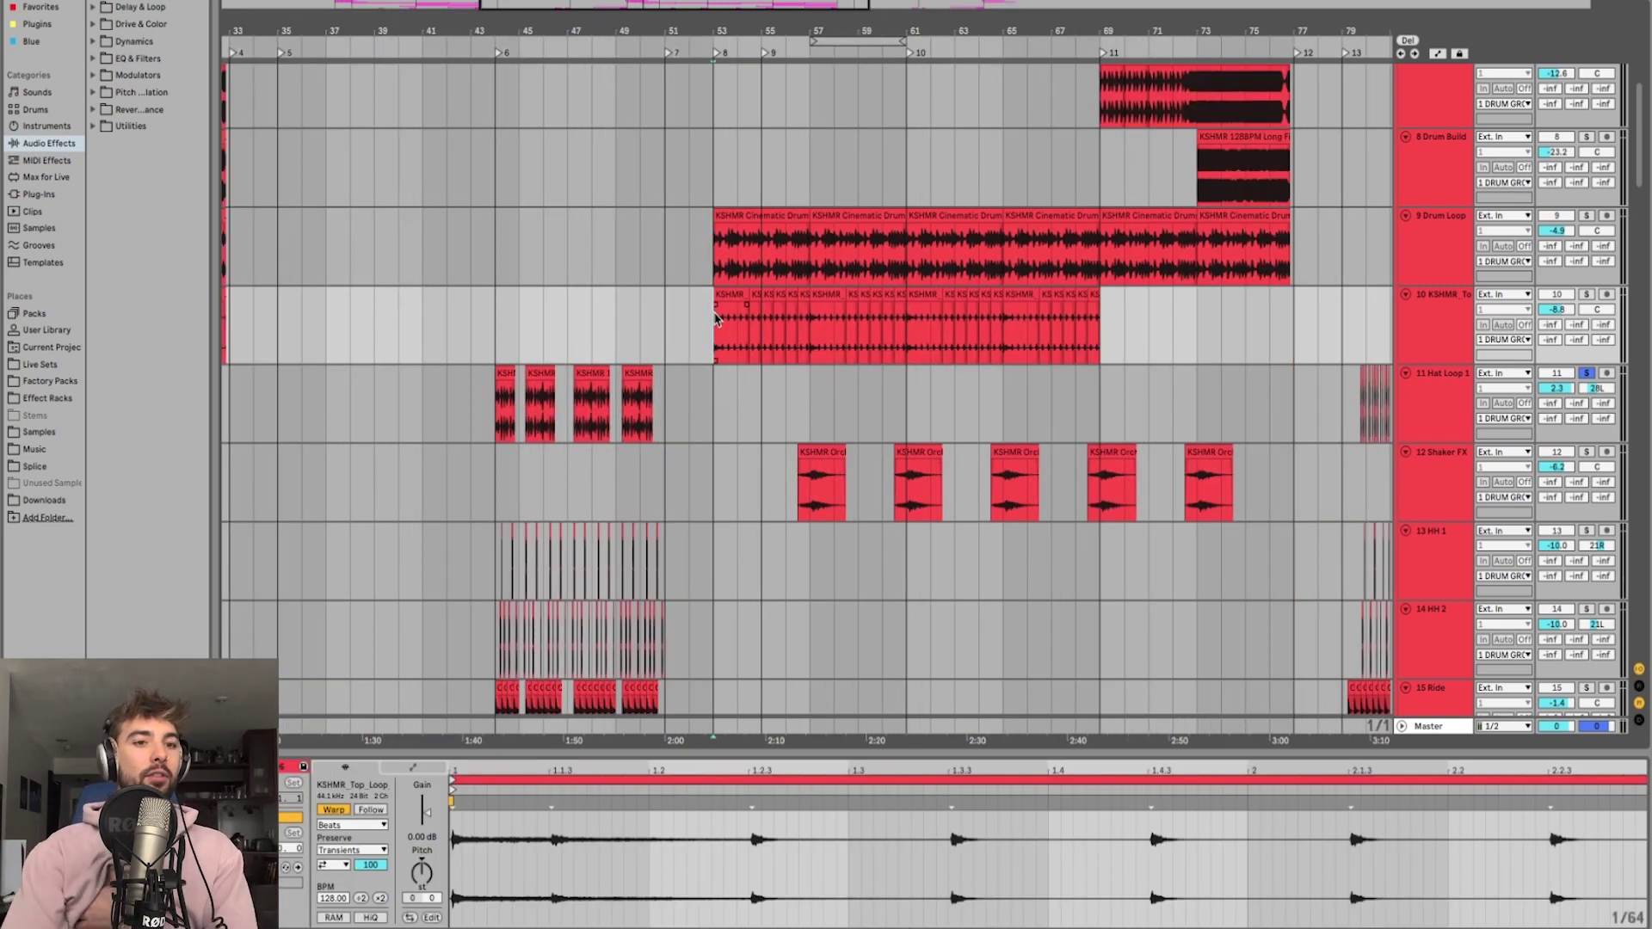
click(759, 258)
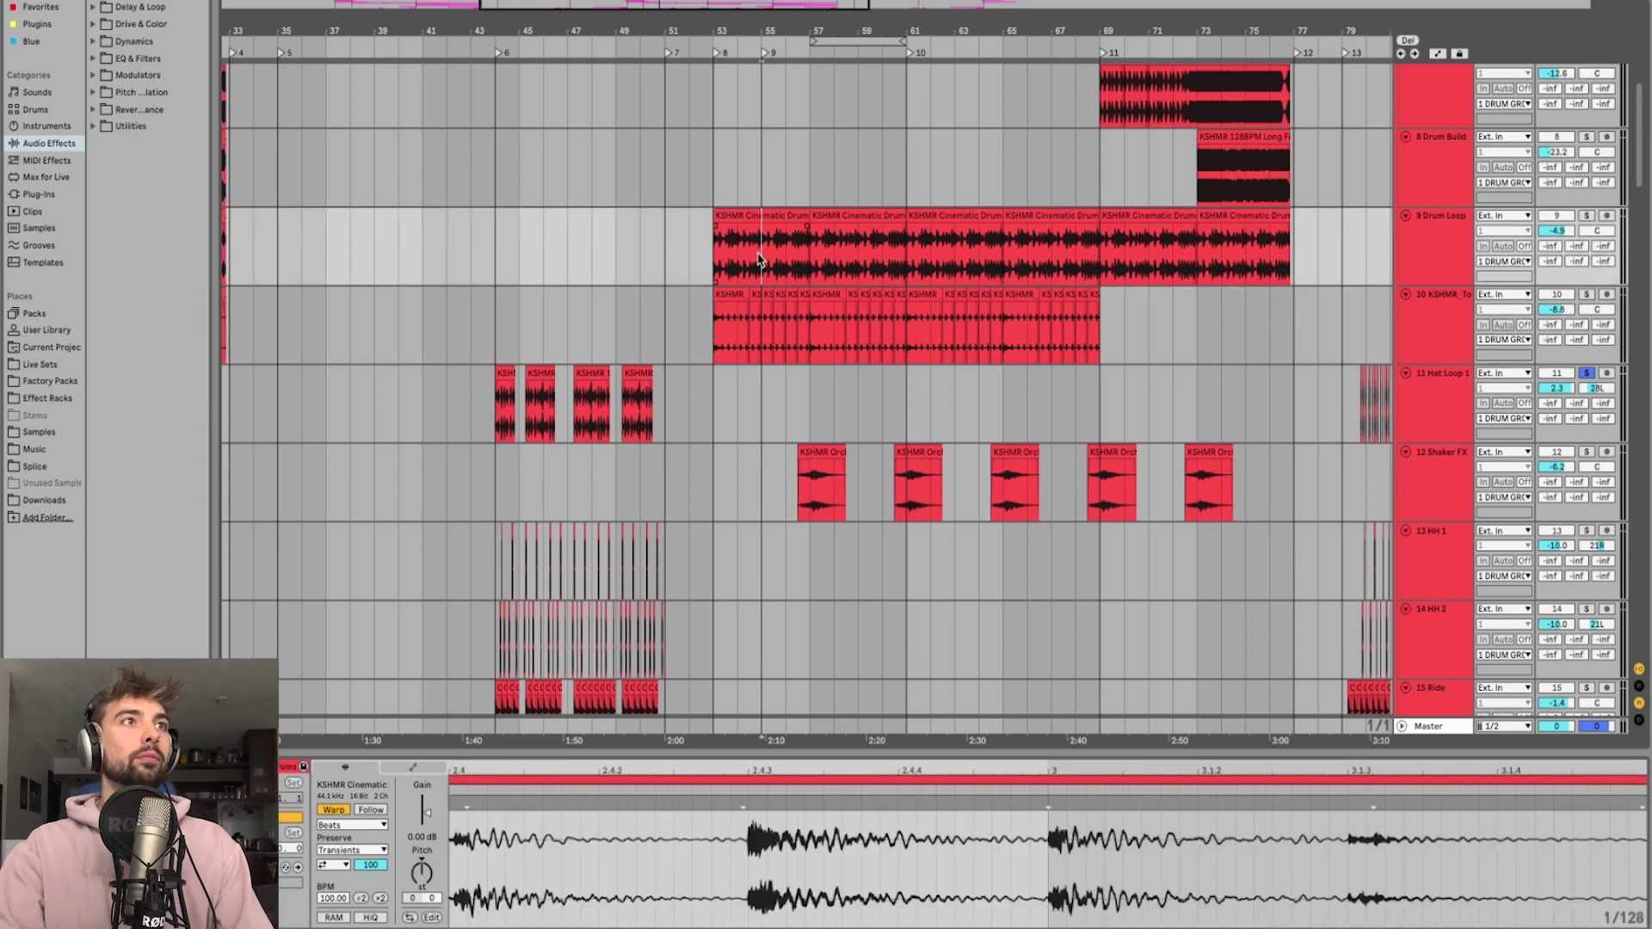
Step: Select the Reese 1 clip starting at bar 53 and play it soloed
scroll(762, 344, down, 15)
key(minus)
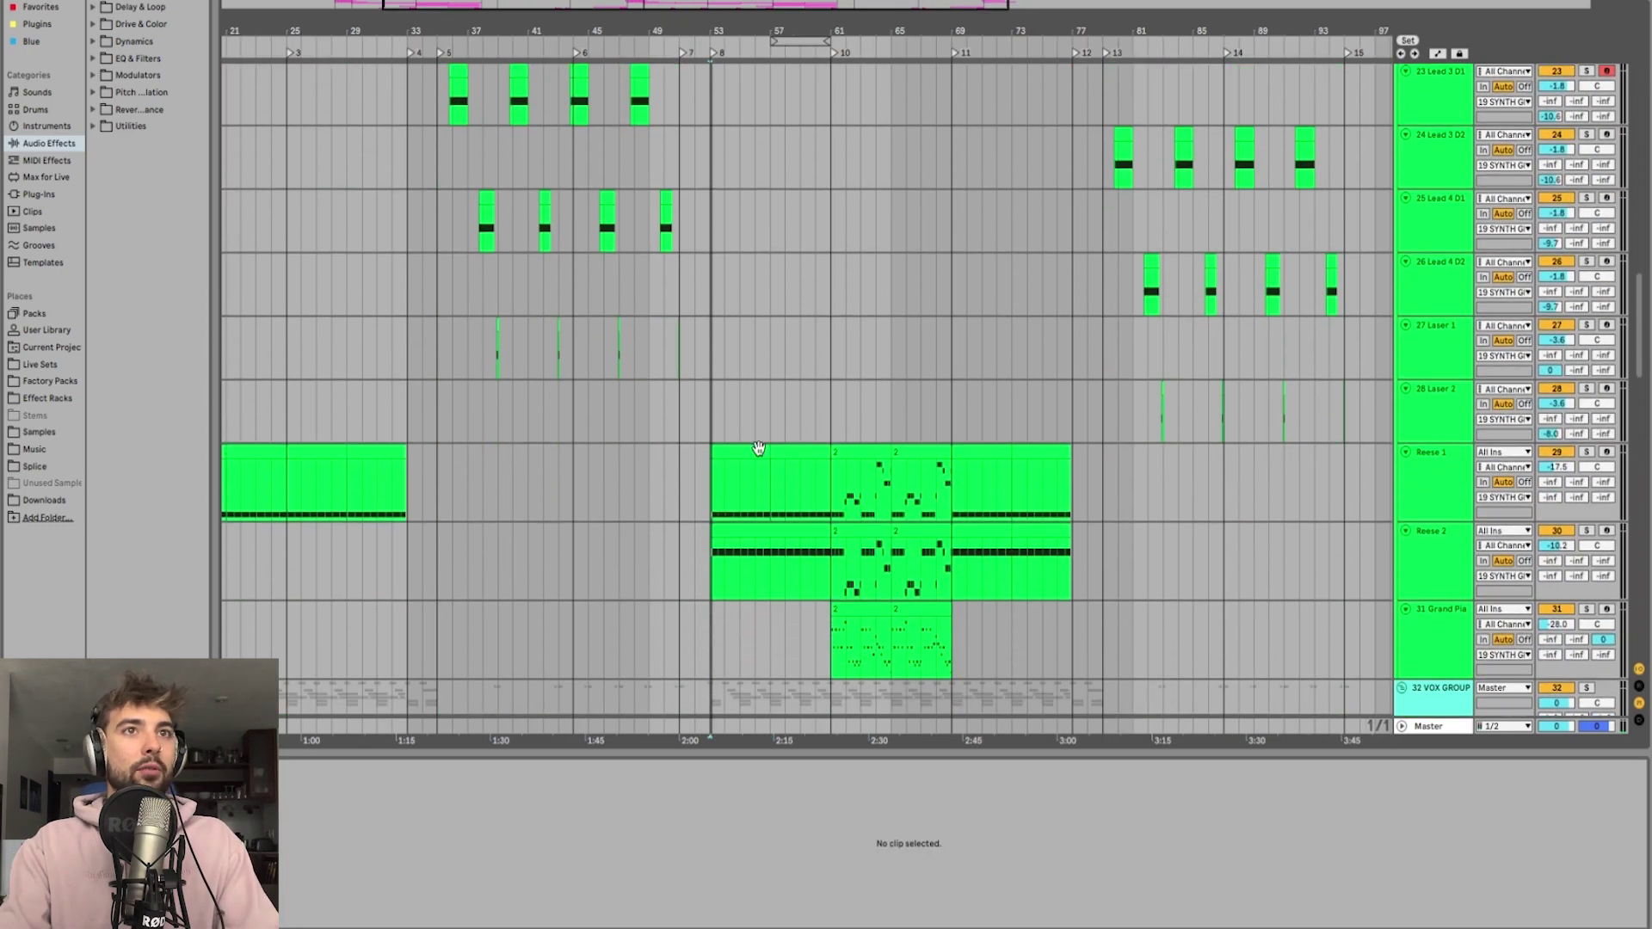
click(758, 447)
scroll(763, 361, up, 12)
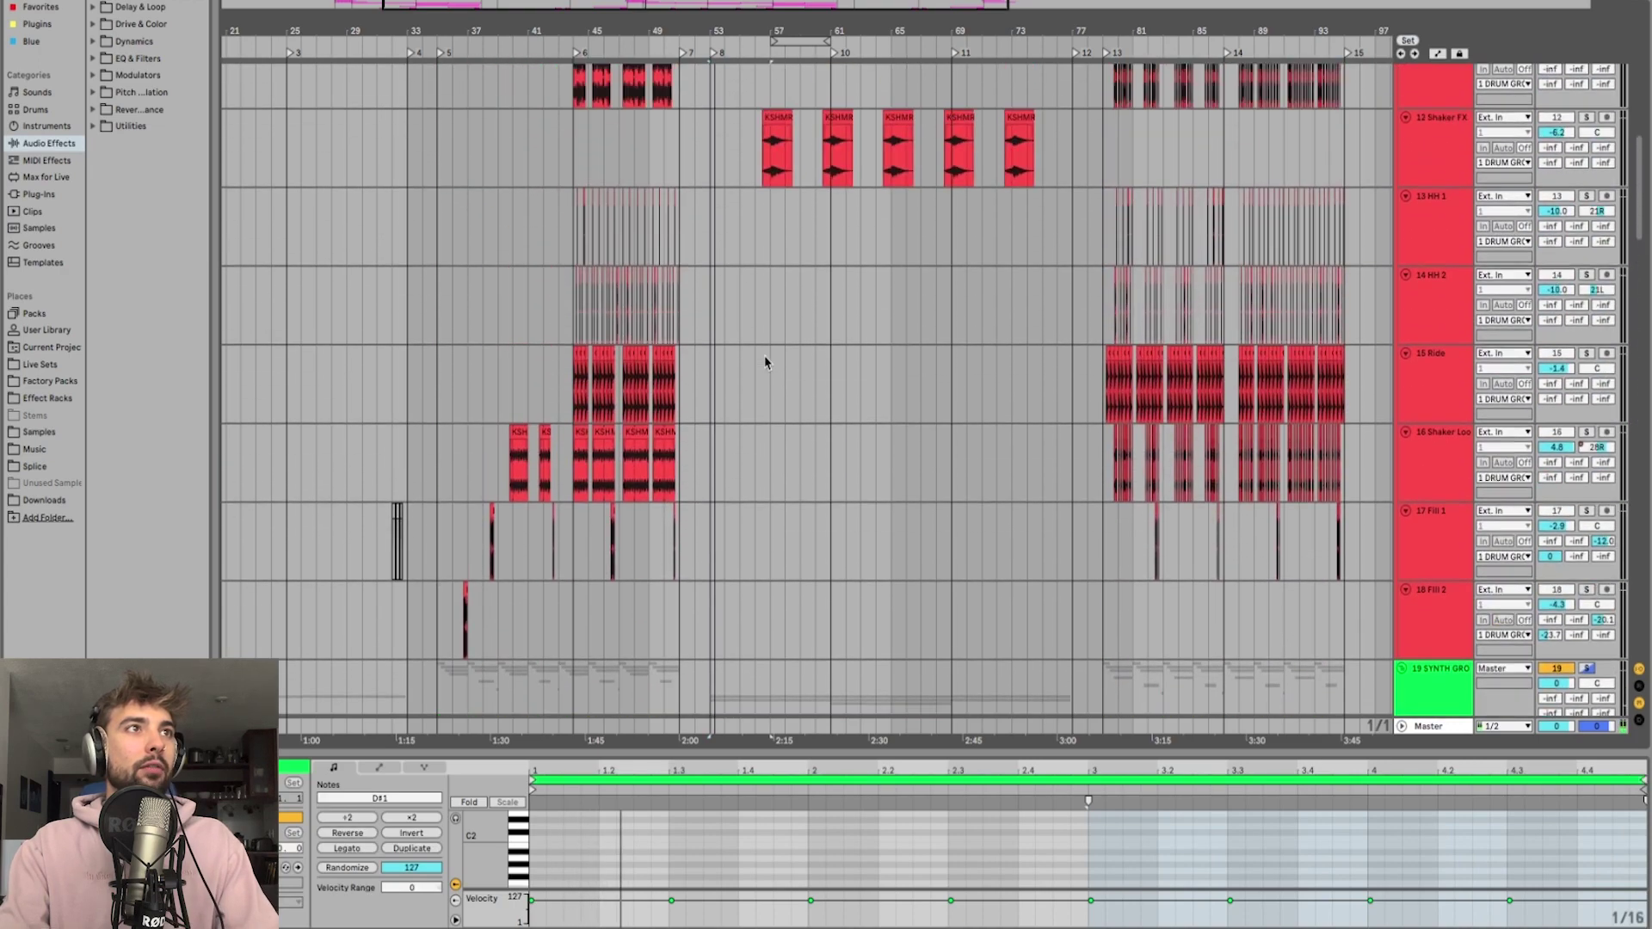
Step: Select the cinematic Drum Loop clip starting at bar 53 and play it soloed
scroll(765, 344, up, 5)
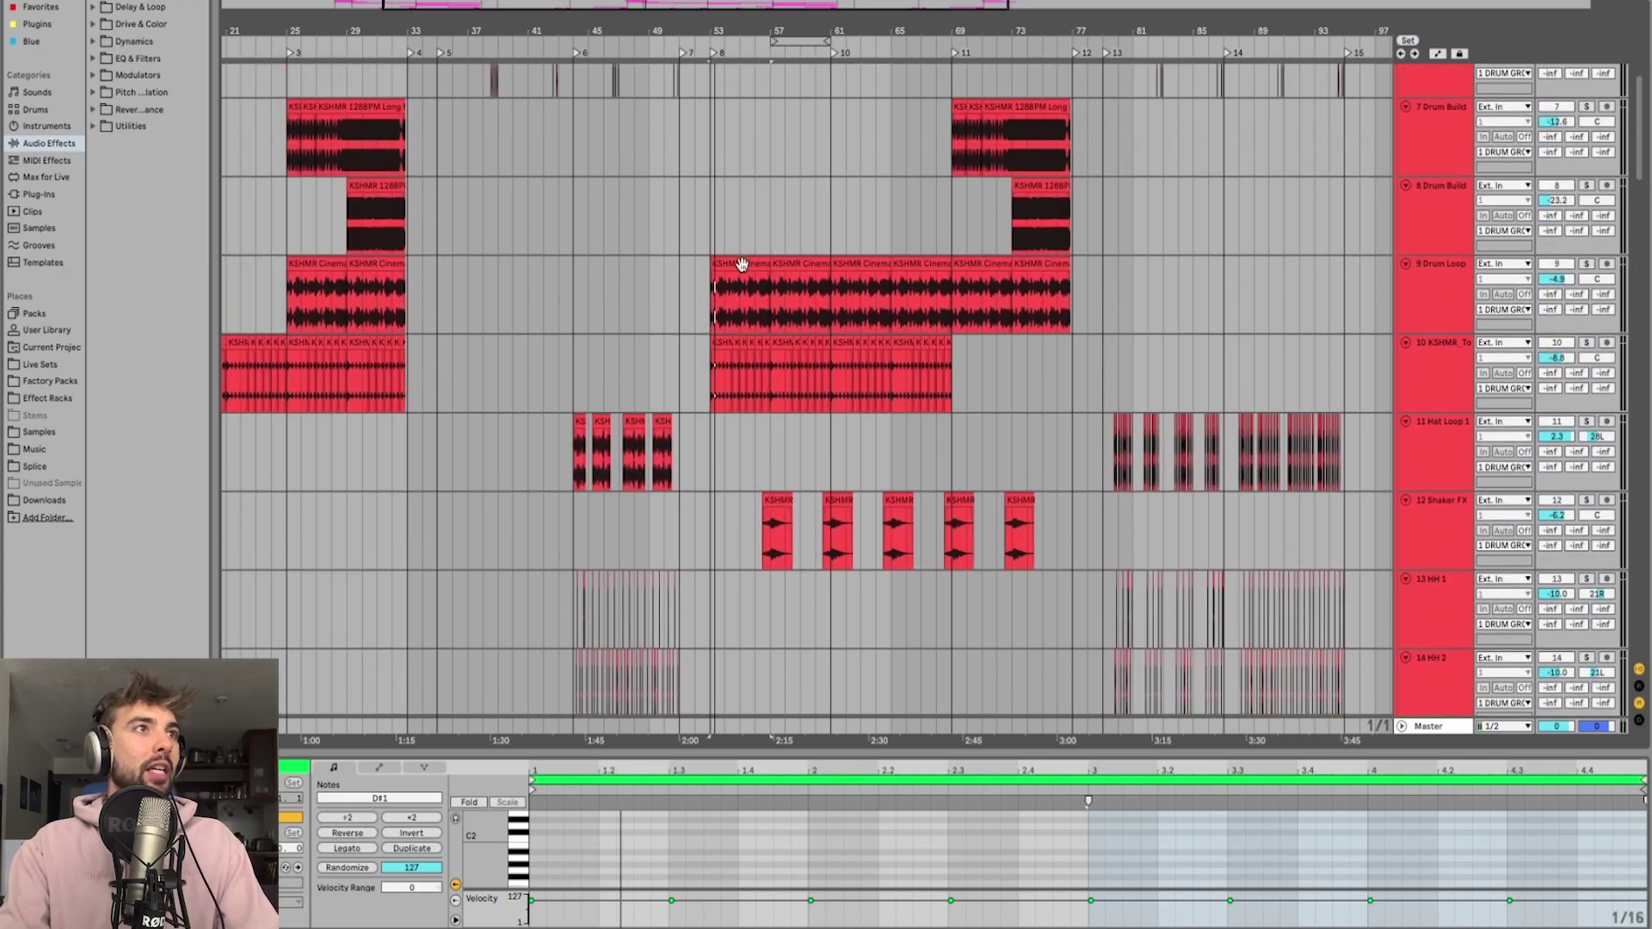
click(742, 264)
key(space)
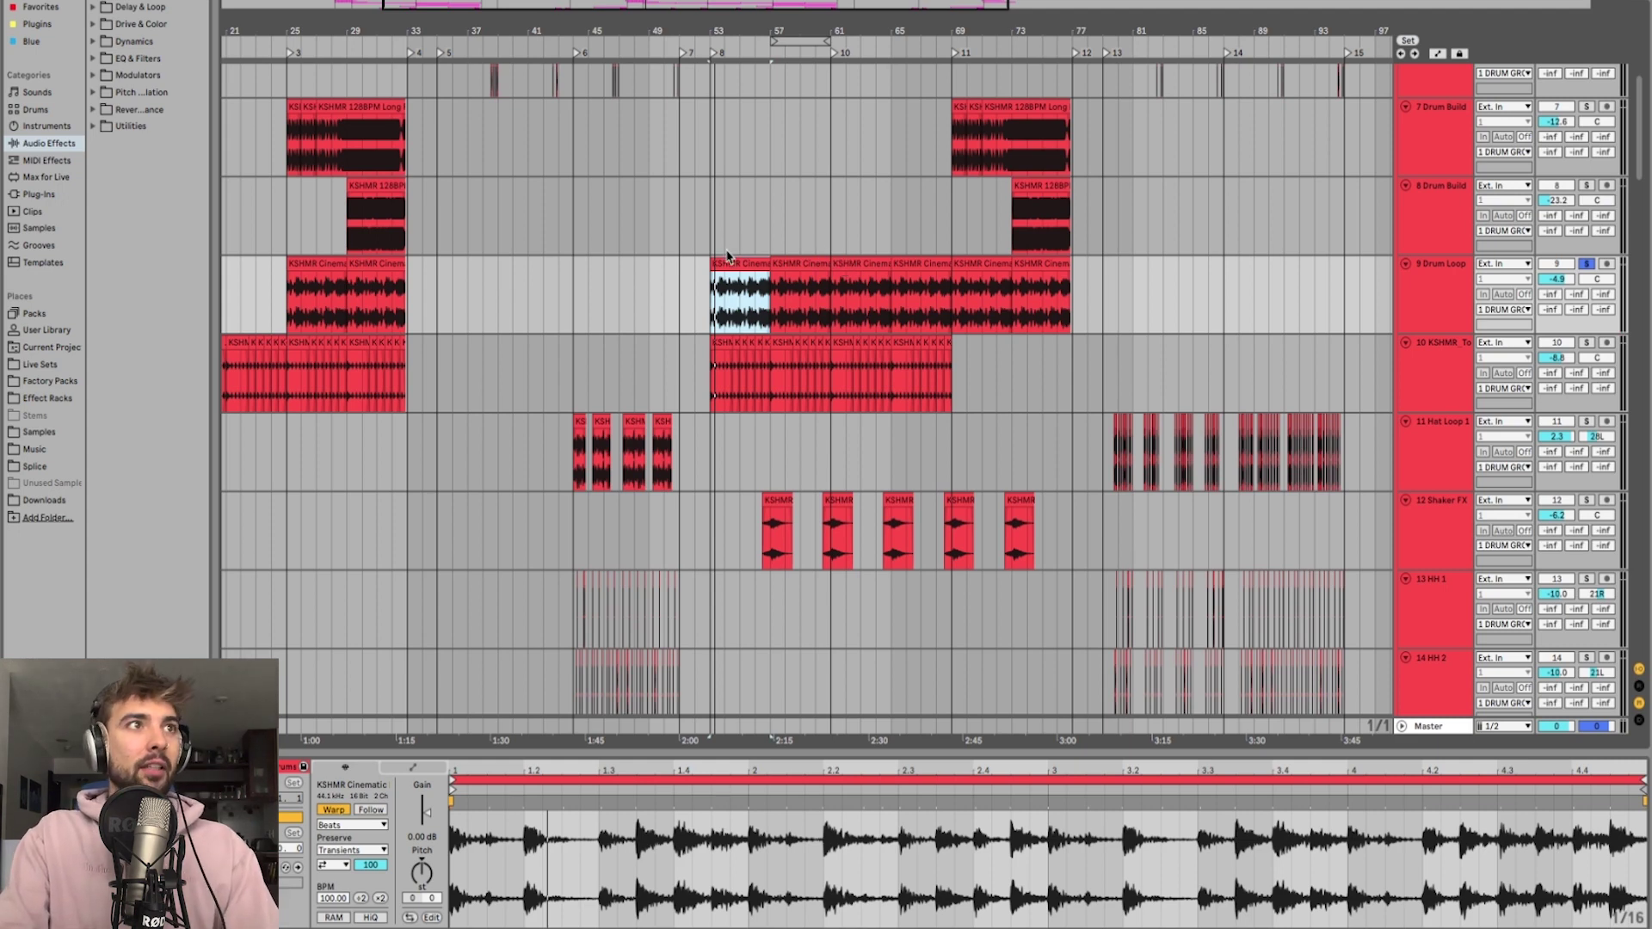
scroll(727, 257, down, 1)
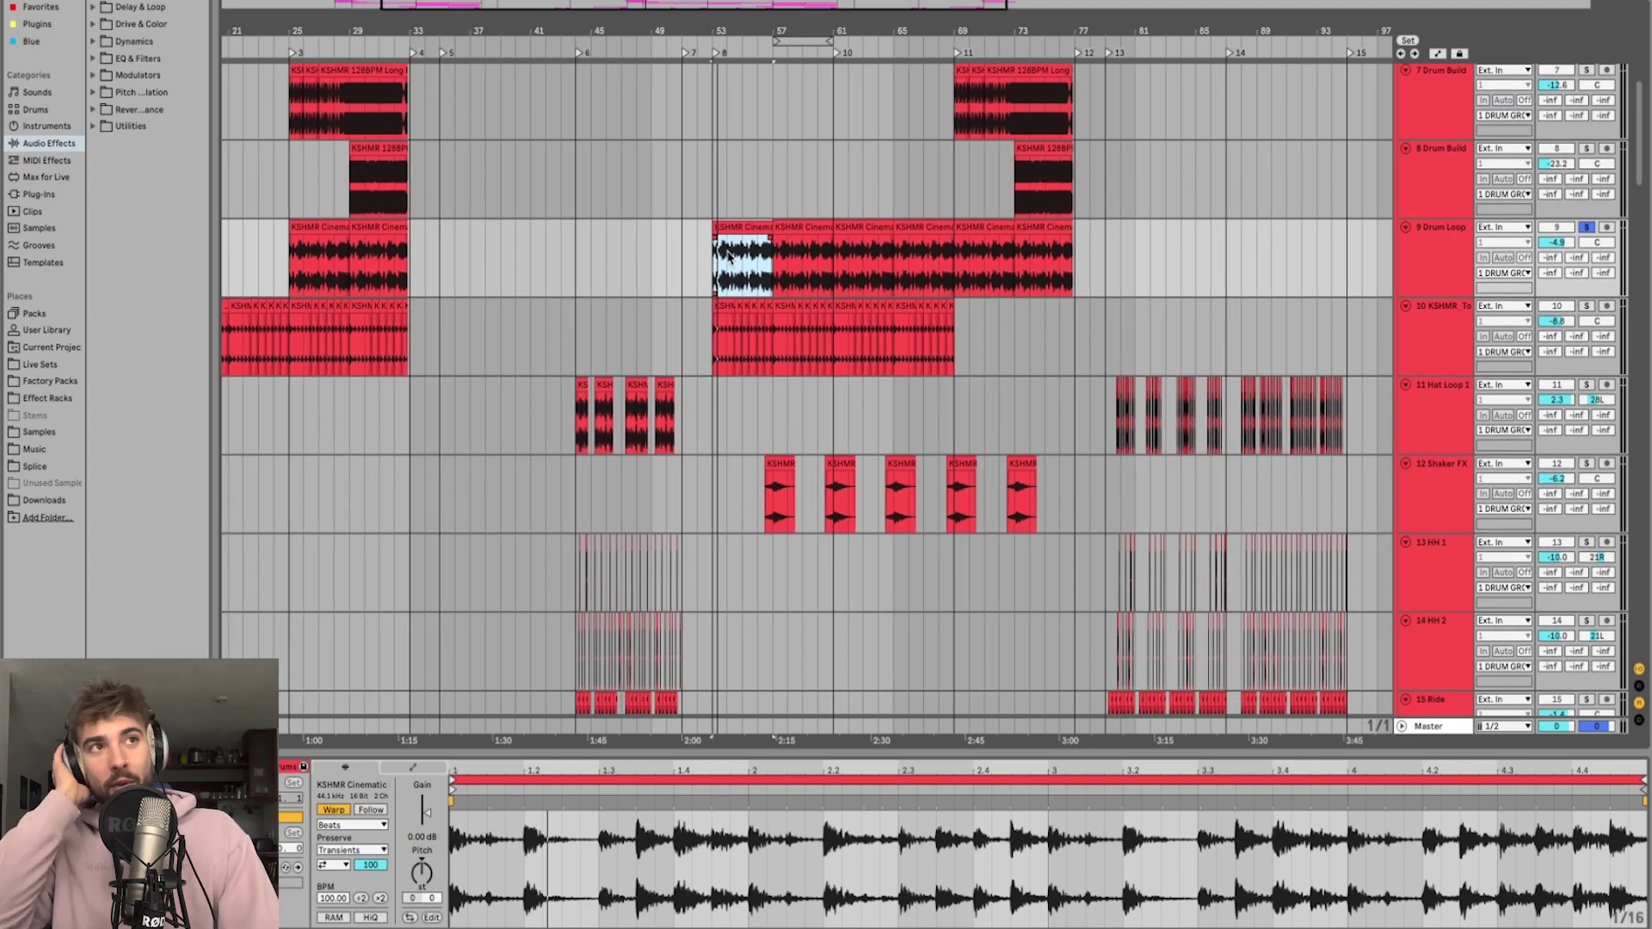
Step: Select the Reese 2 clip starting at bar 53 and play it soloed
scroll(727, 256, down, 20)
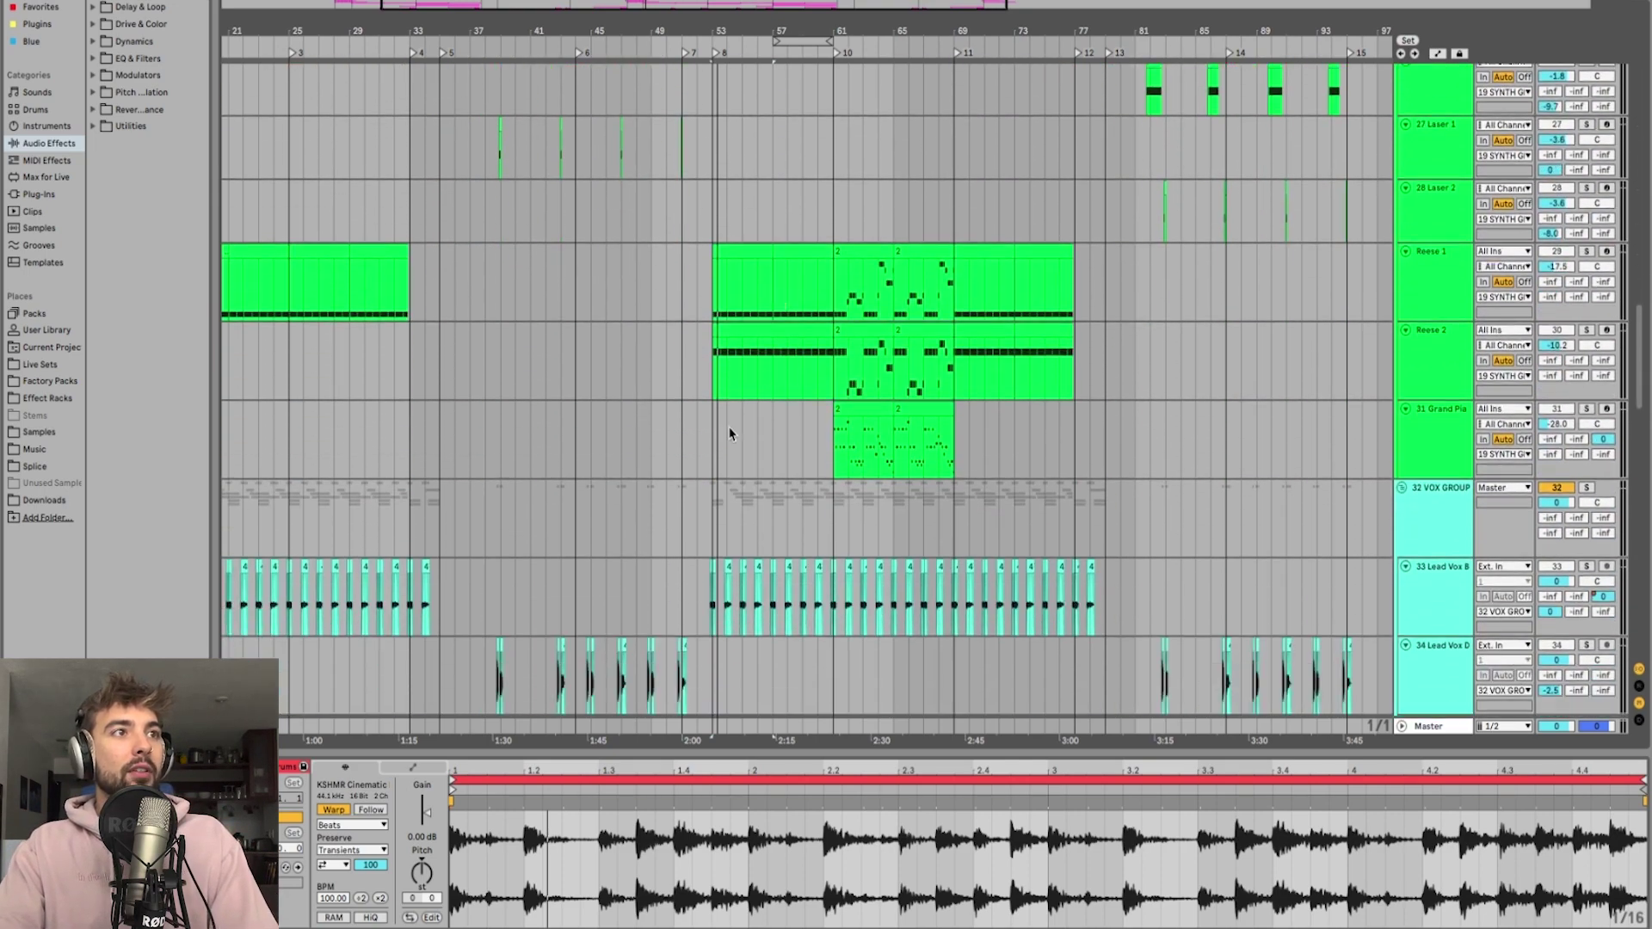
scroll(730, 433, down, 10)
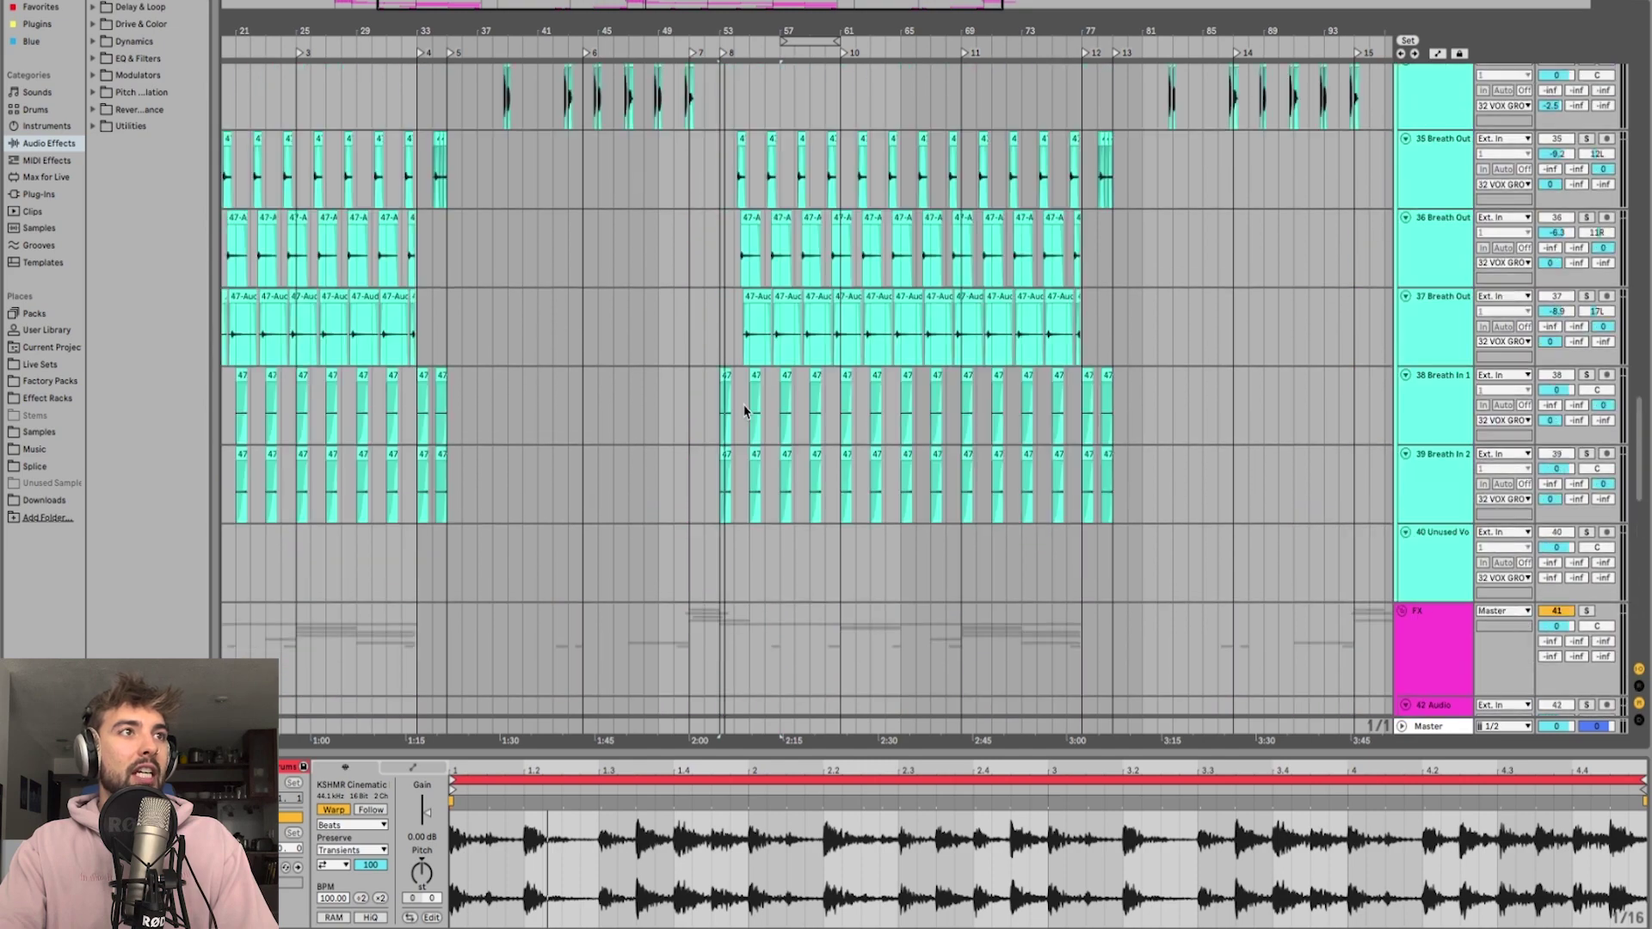
scroll(746, 411, up, 10)
click(767, 342)
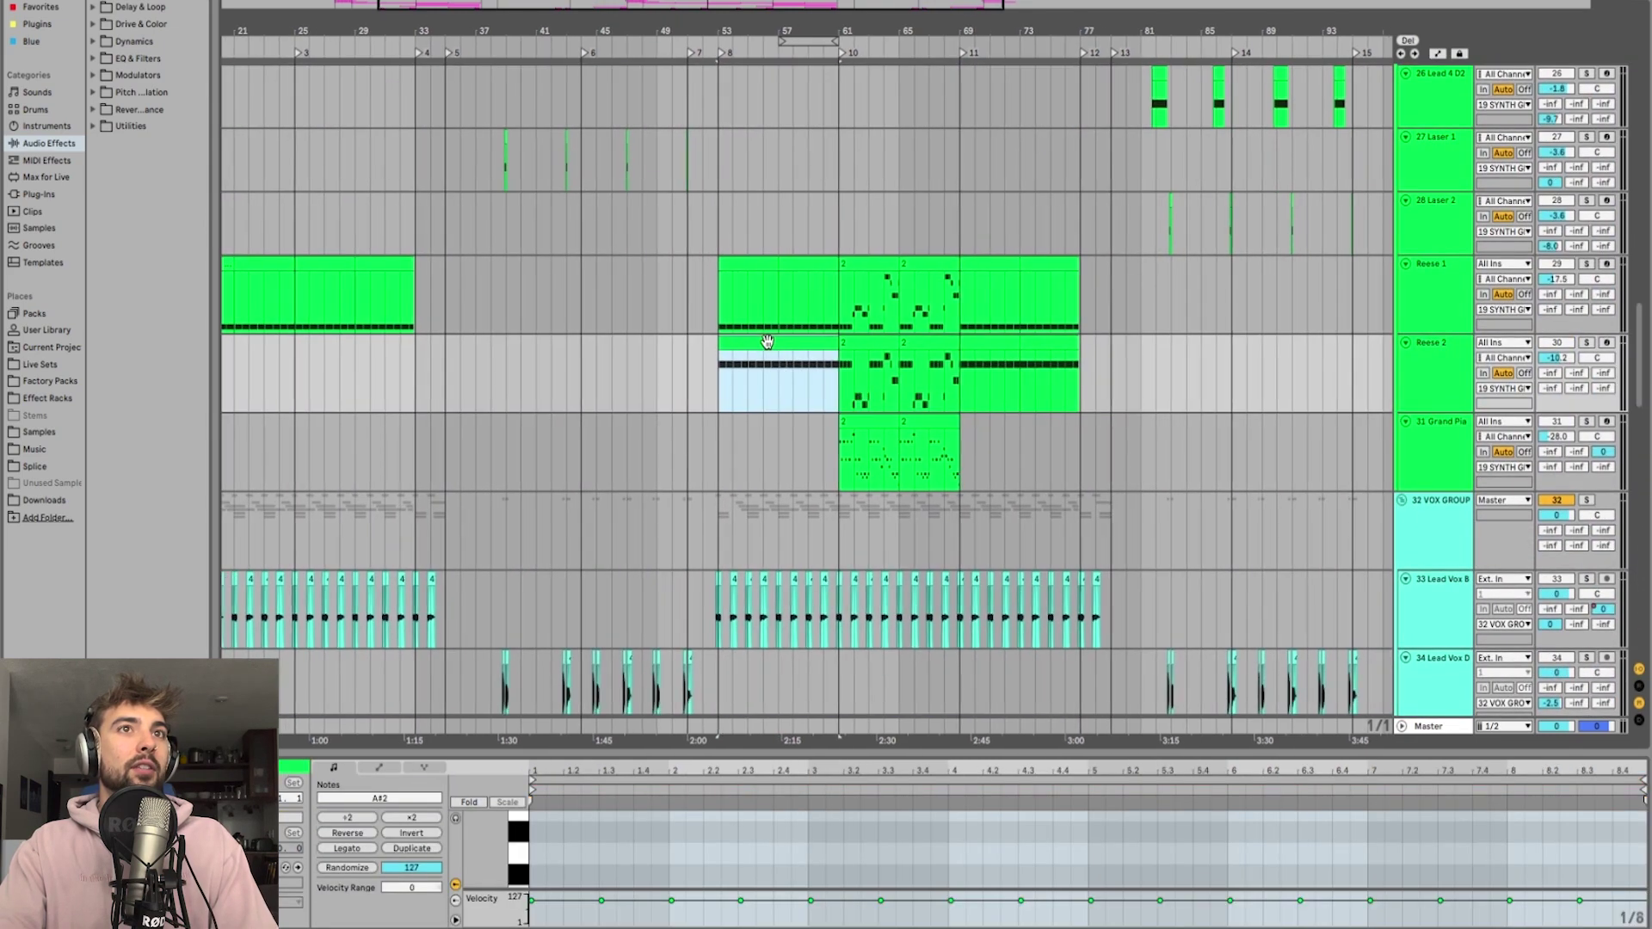
scroll(767, 342, up, 1)
click(1587, 342)
key(space)
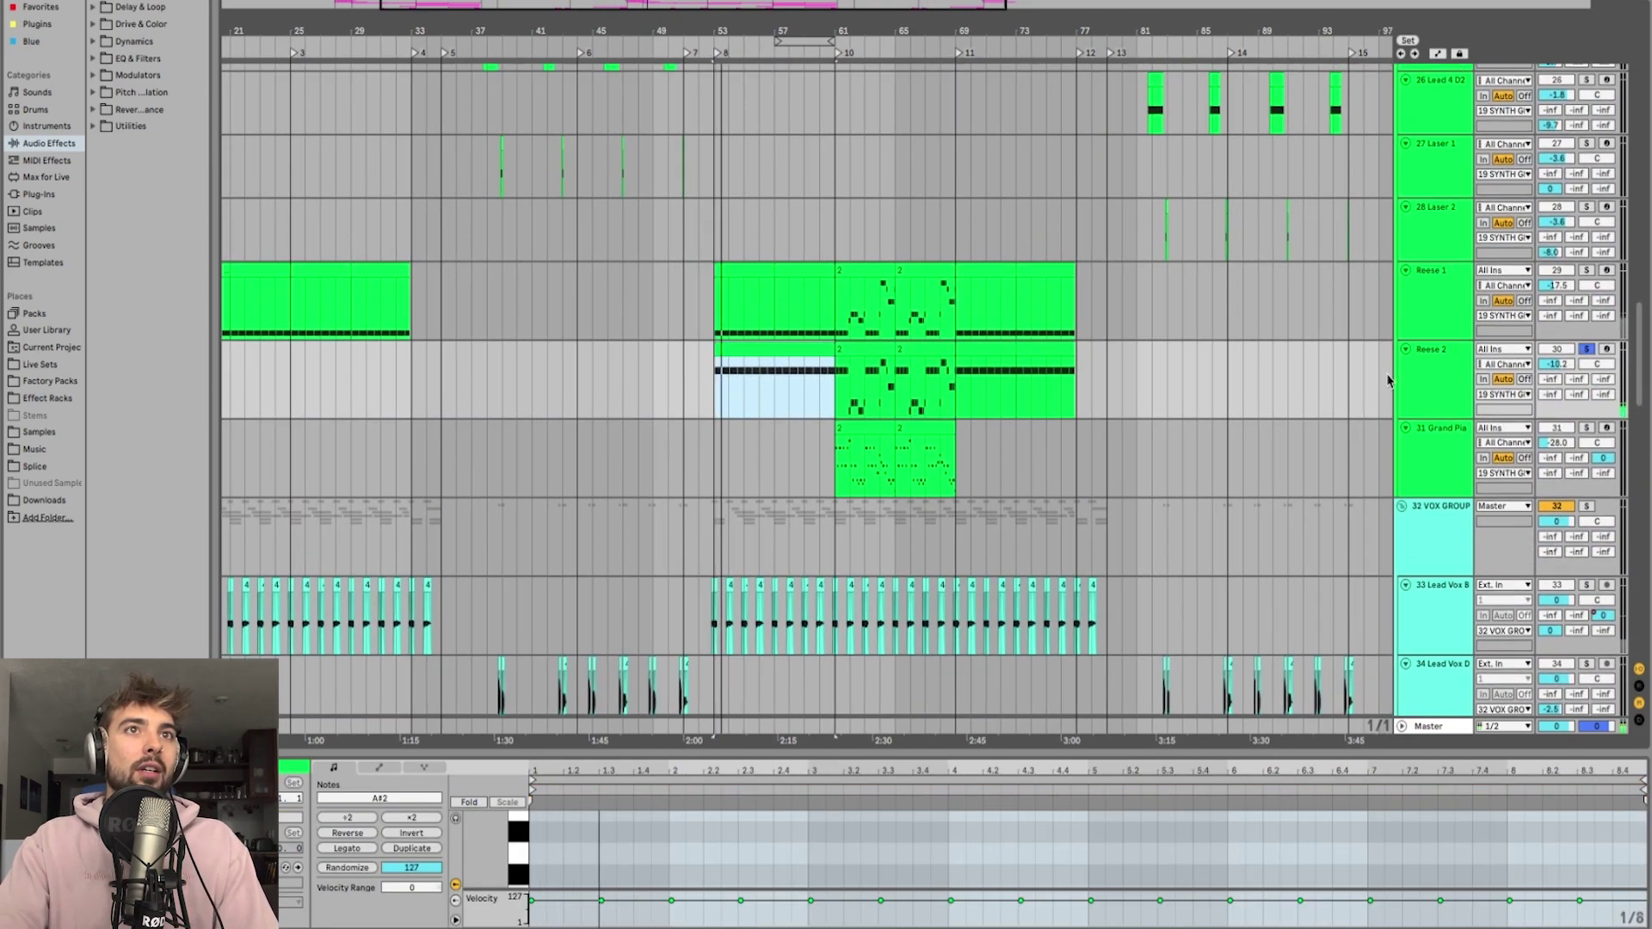
Step: View the Reese 2 device chain and its Serum synth window, and return to the clip's notes
key(shift+Tab)
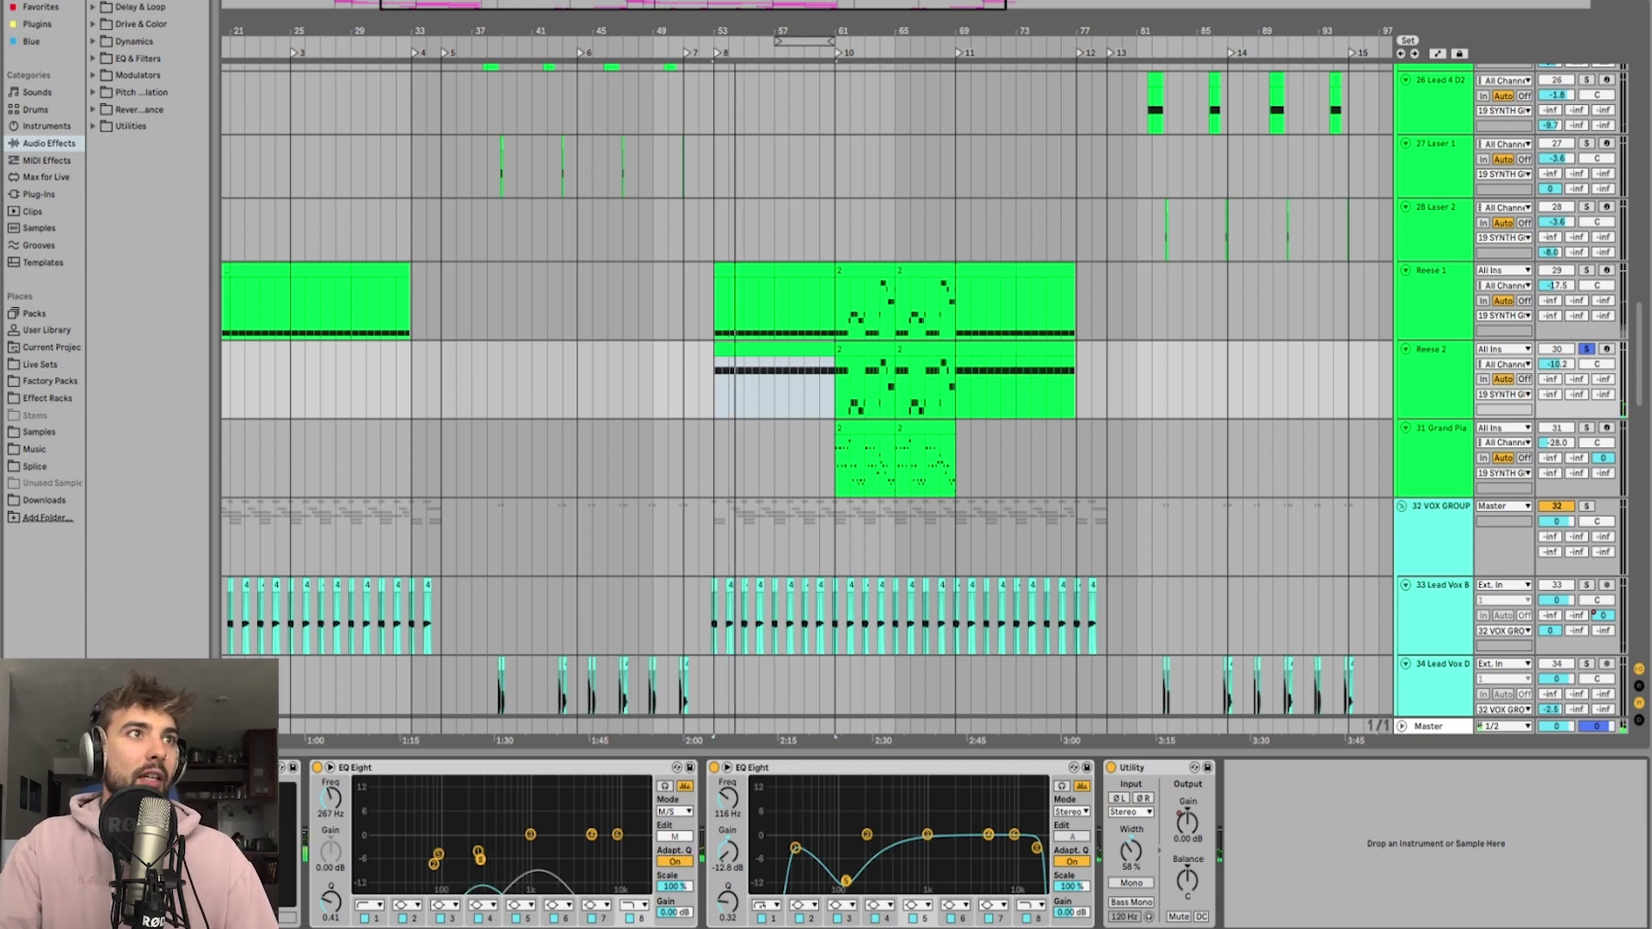
key(super+alt+p)
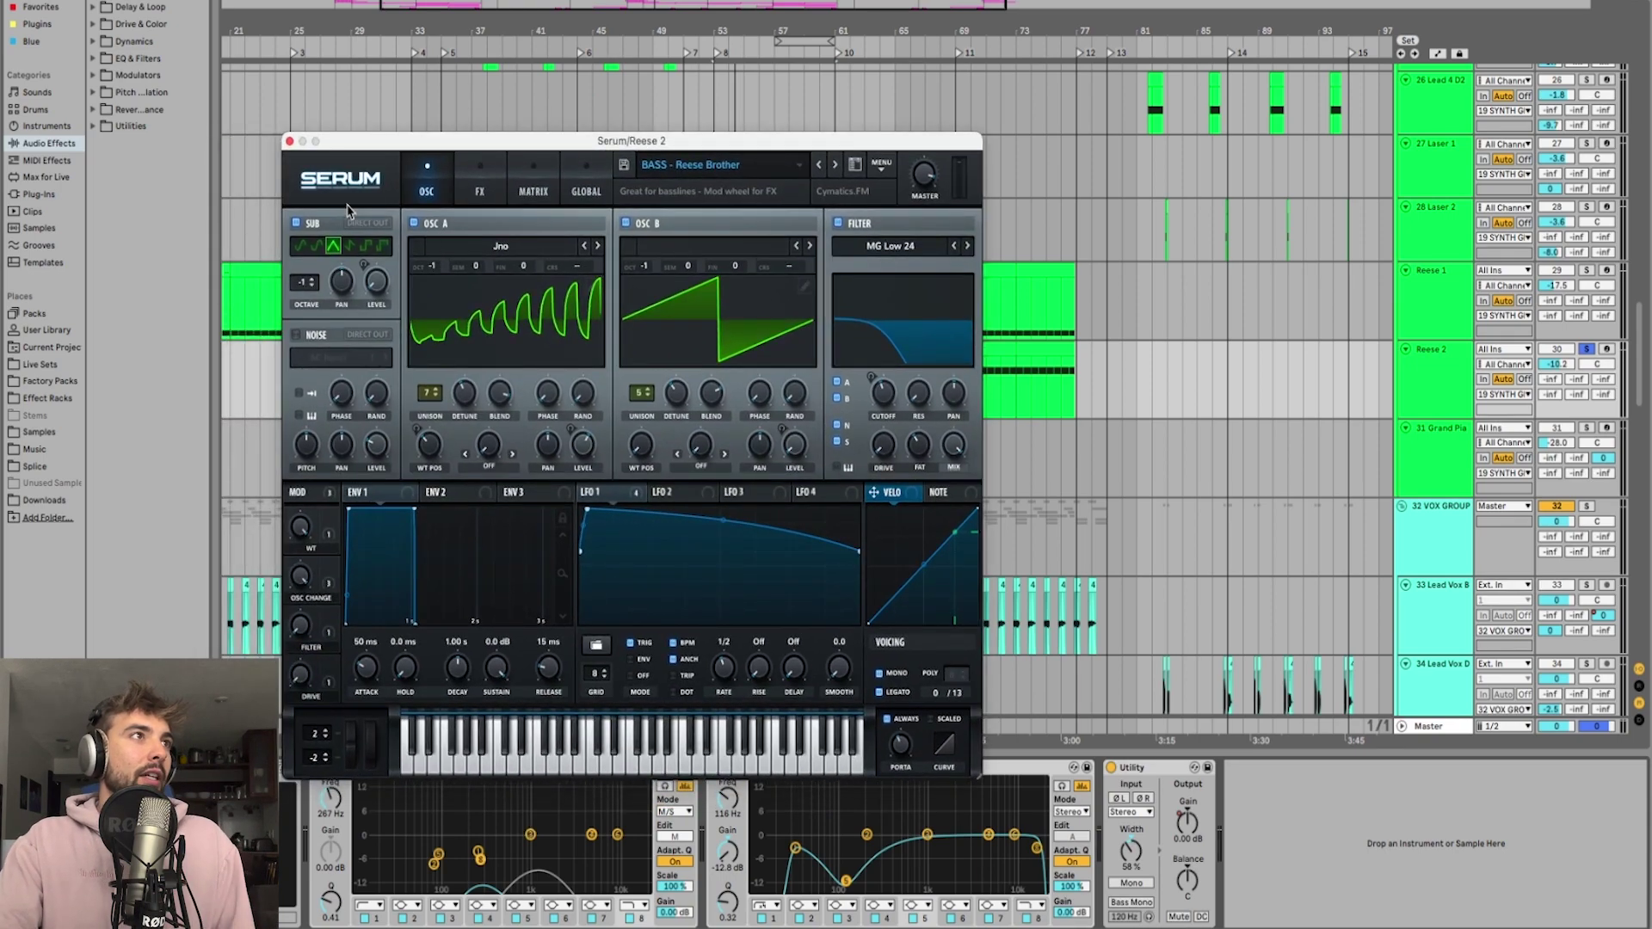
click(290, 141)
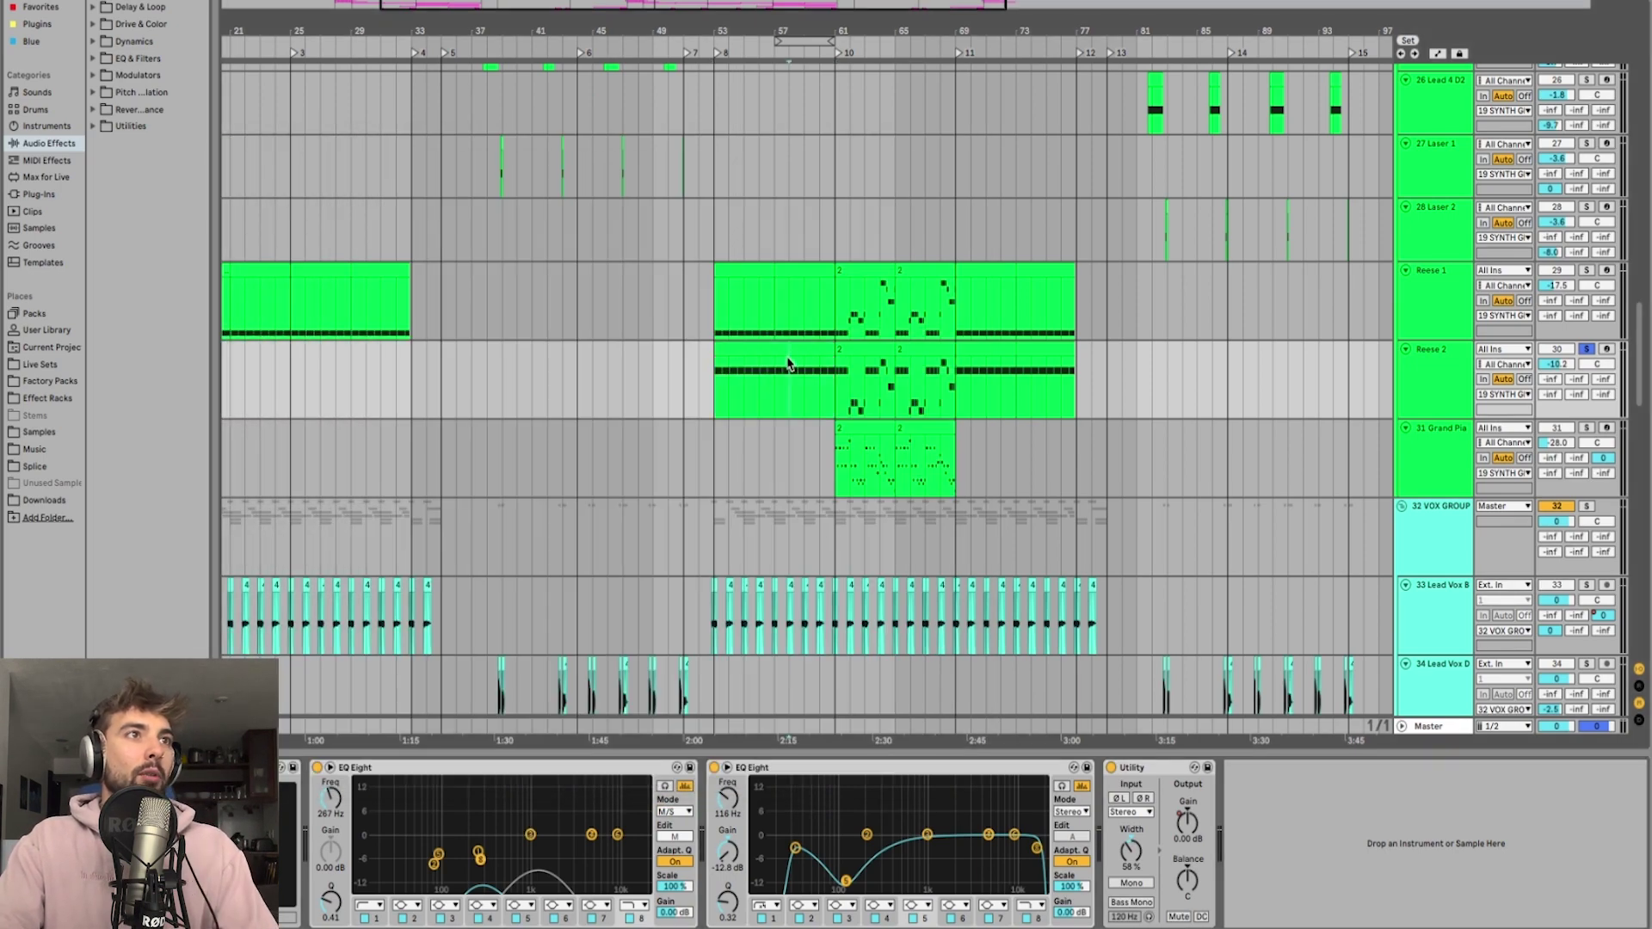
key(shift+Tab)
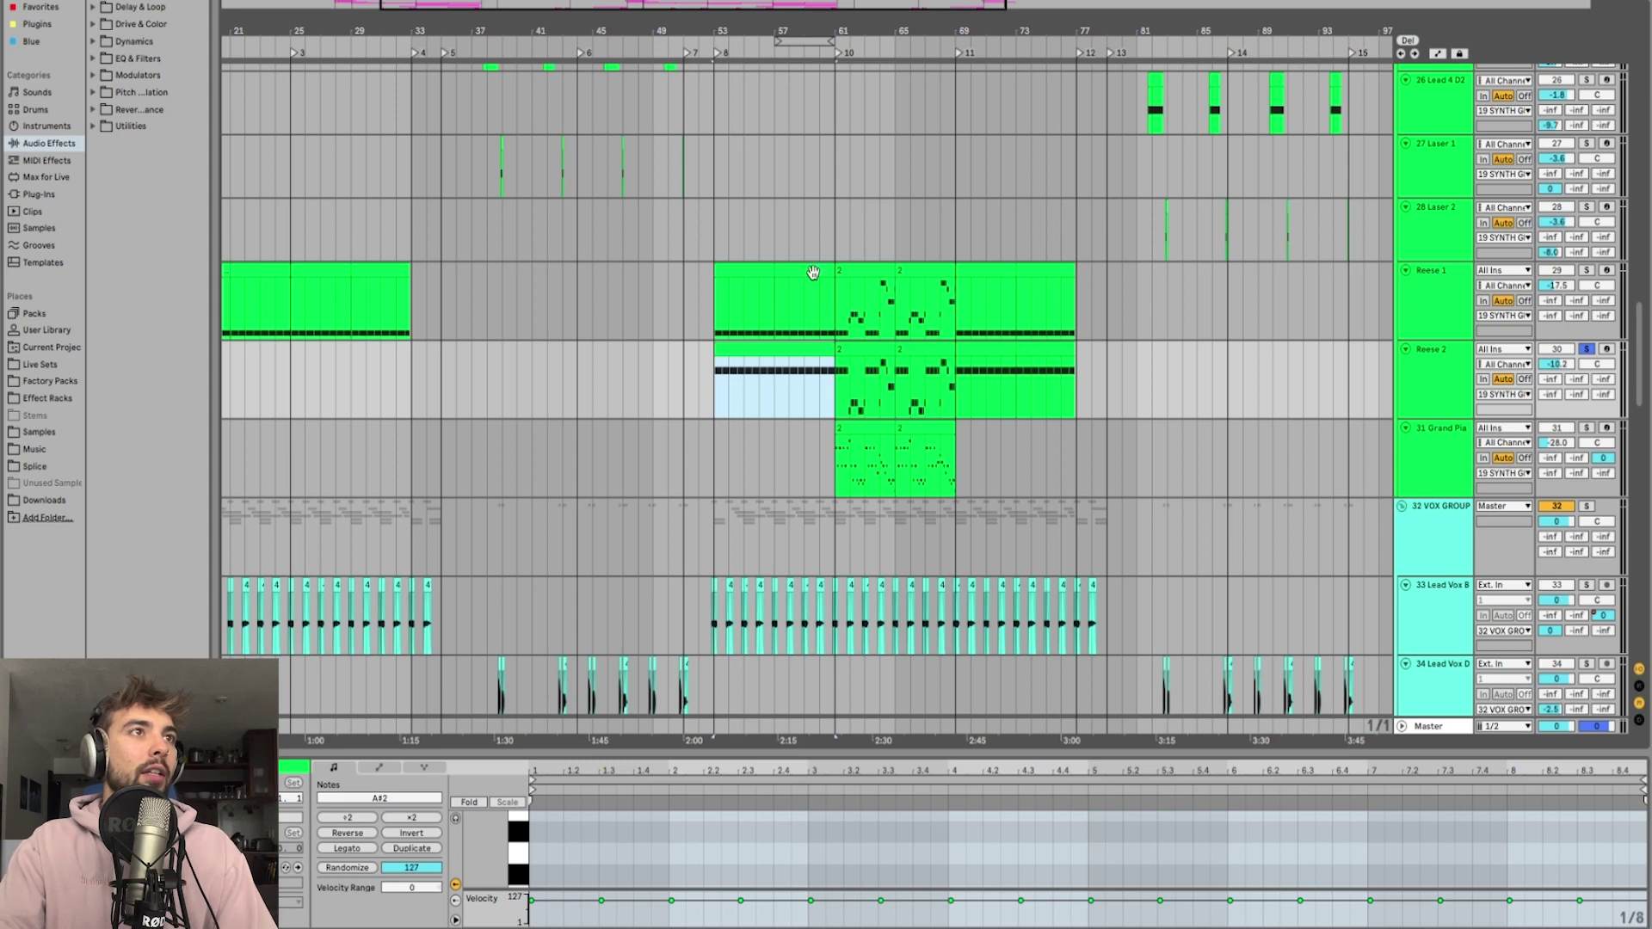
Step: Enlarge the note editor to about half the window height for the Reese 2 clip starting at bar 53
click(809, 274)
scroll(774, 327, right, 2)
click(755, 346)
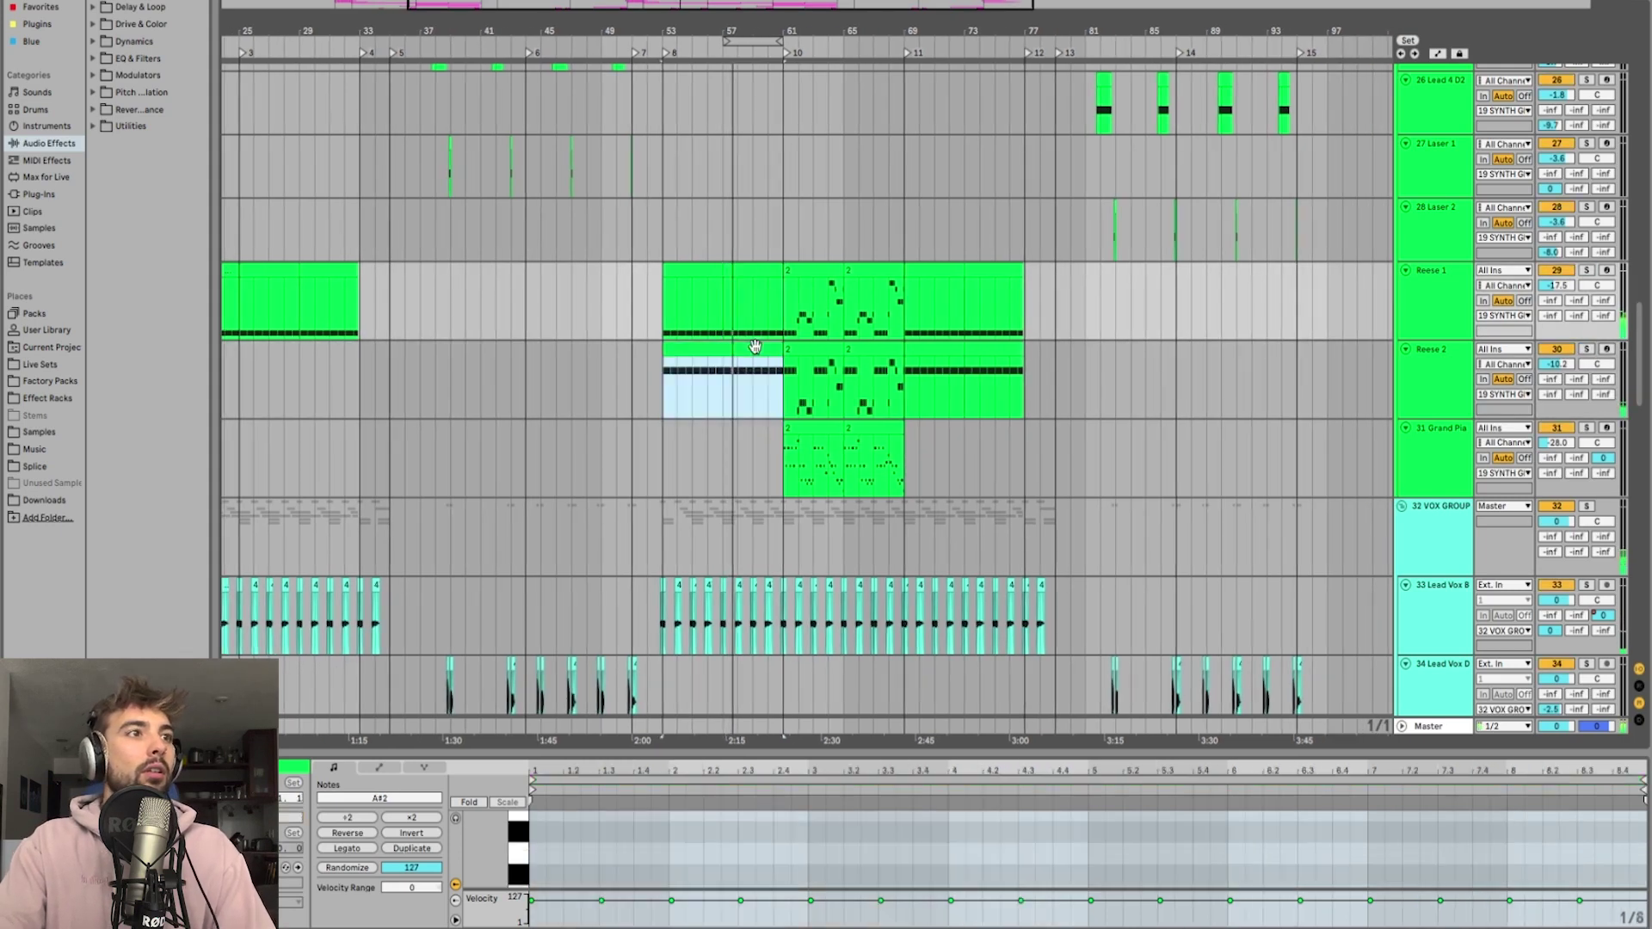
drag(660, 753, 642, 492)
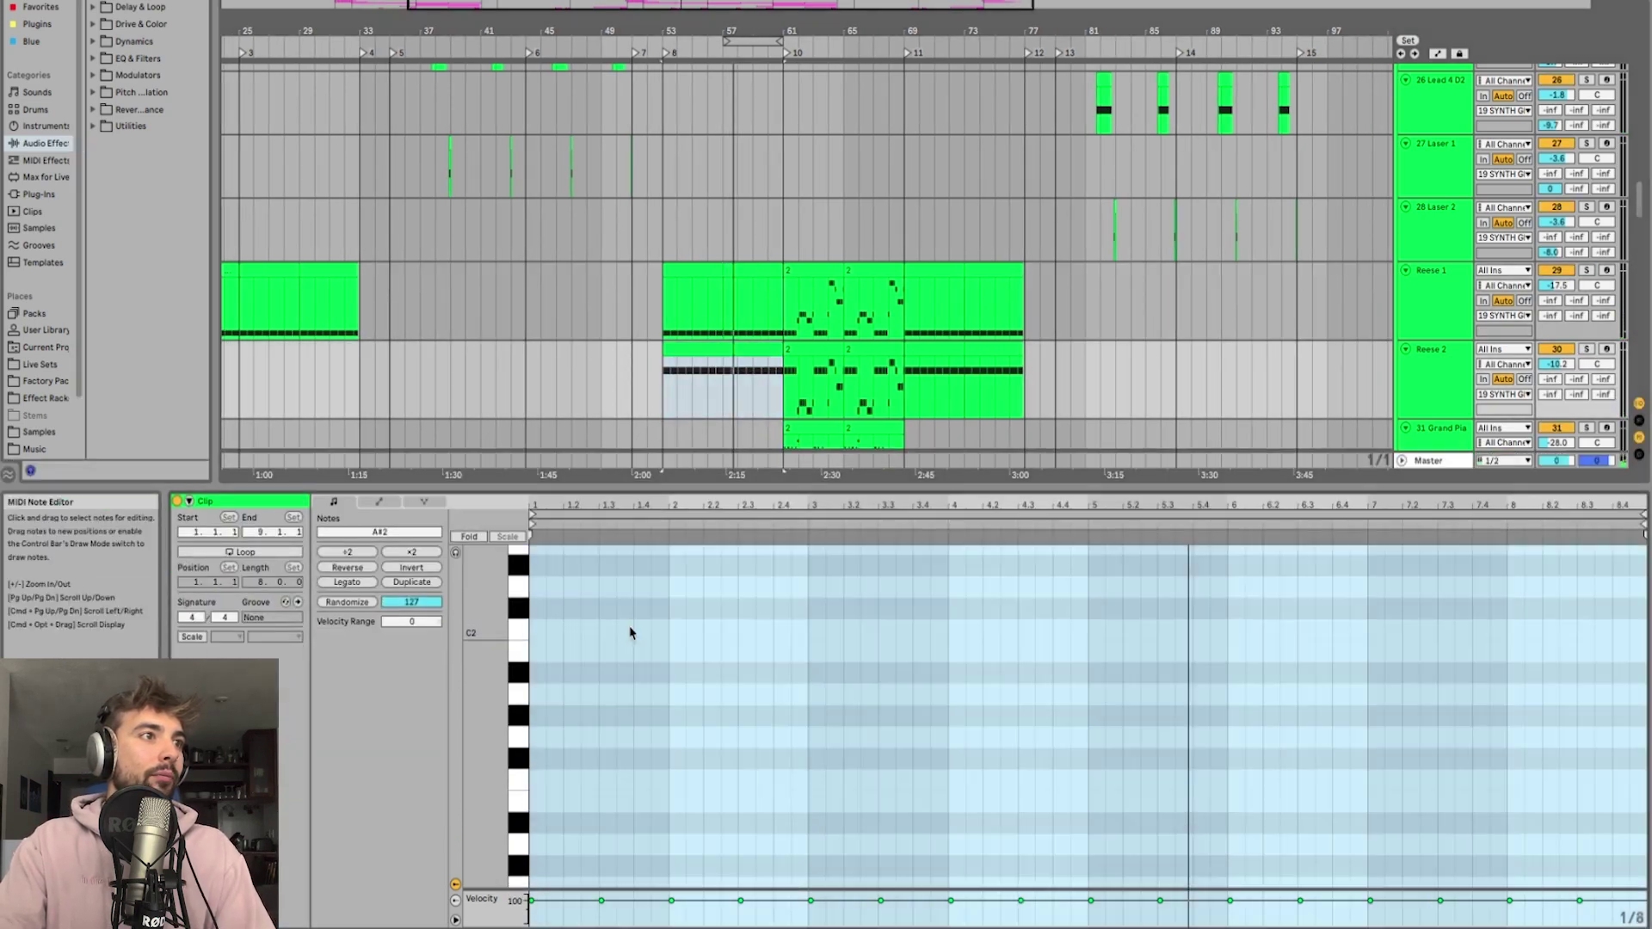
scroll(631, 634, up, 10)
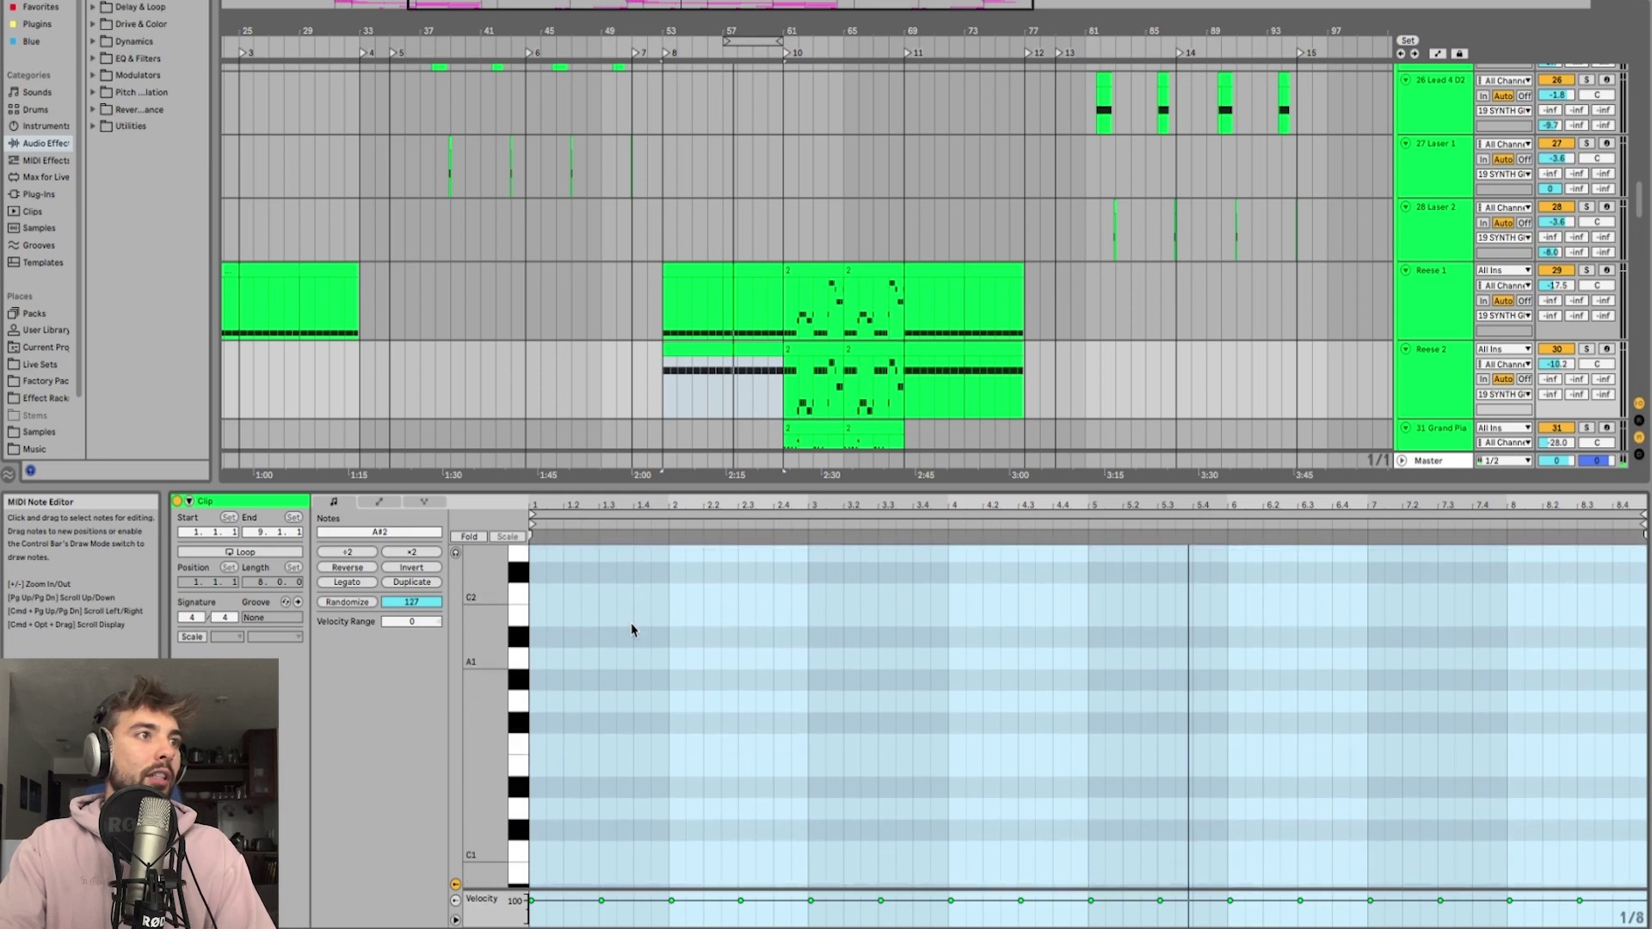
Step: Audition the Reese 1 clip at bar 53 soloed, and open the notes of the Reese 2 clip below it with its track soloed
click(737, 297)
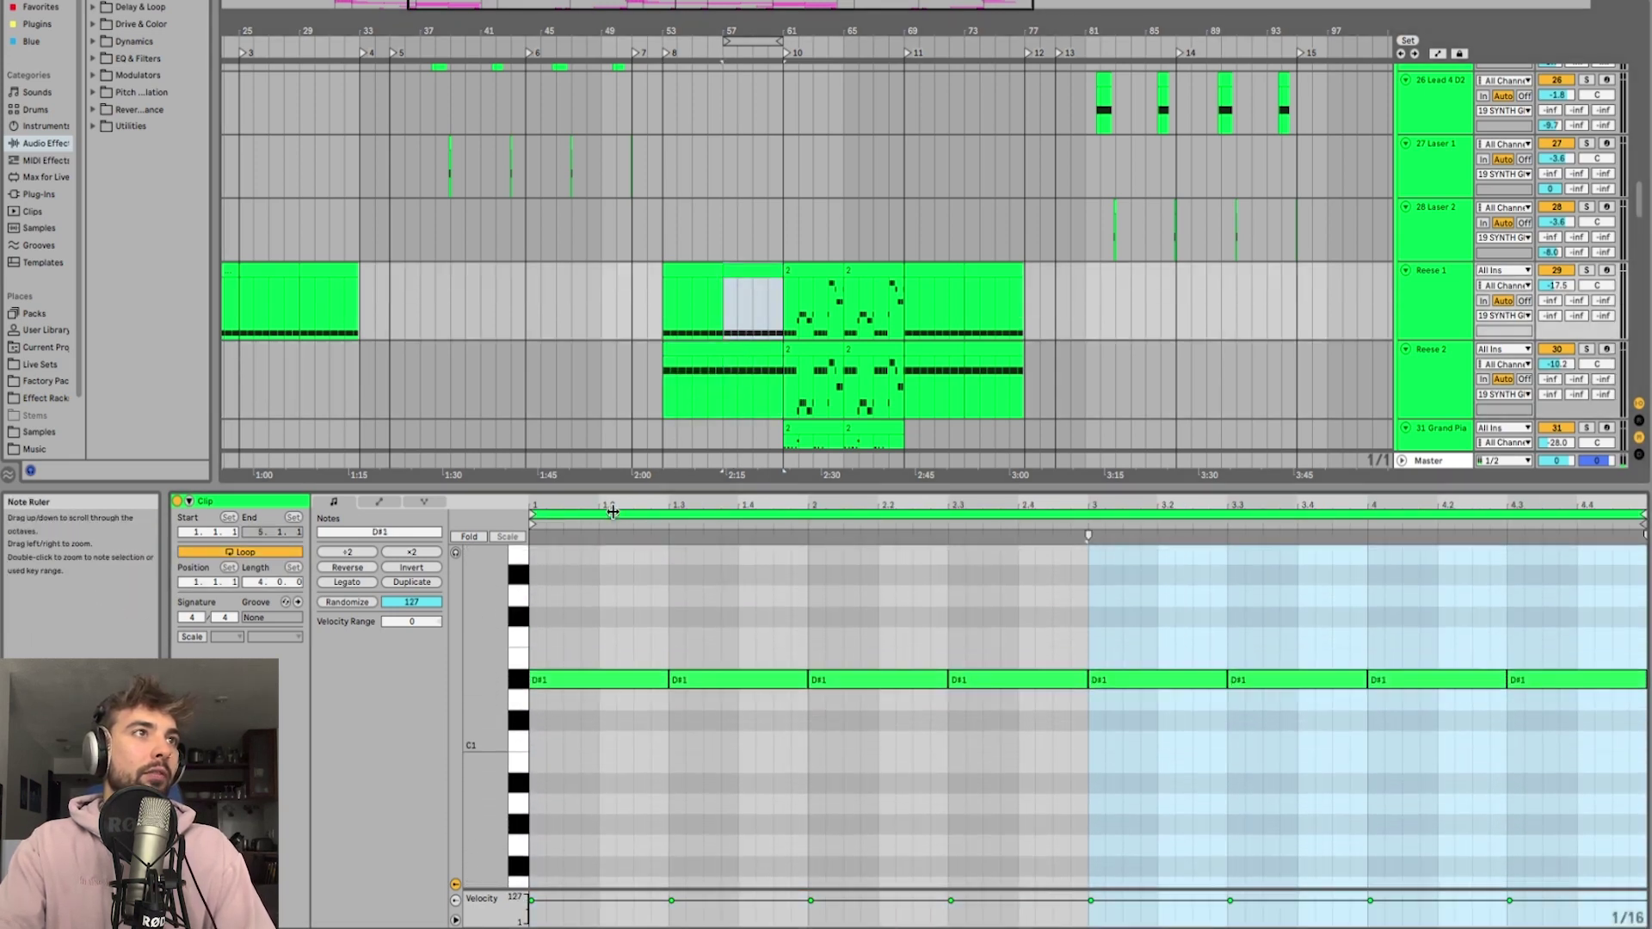
click(706, 287)
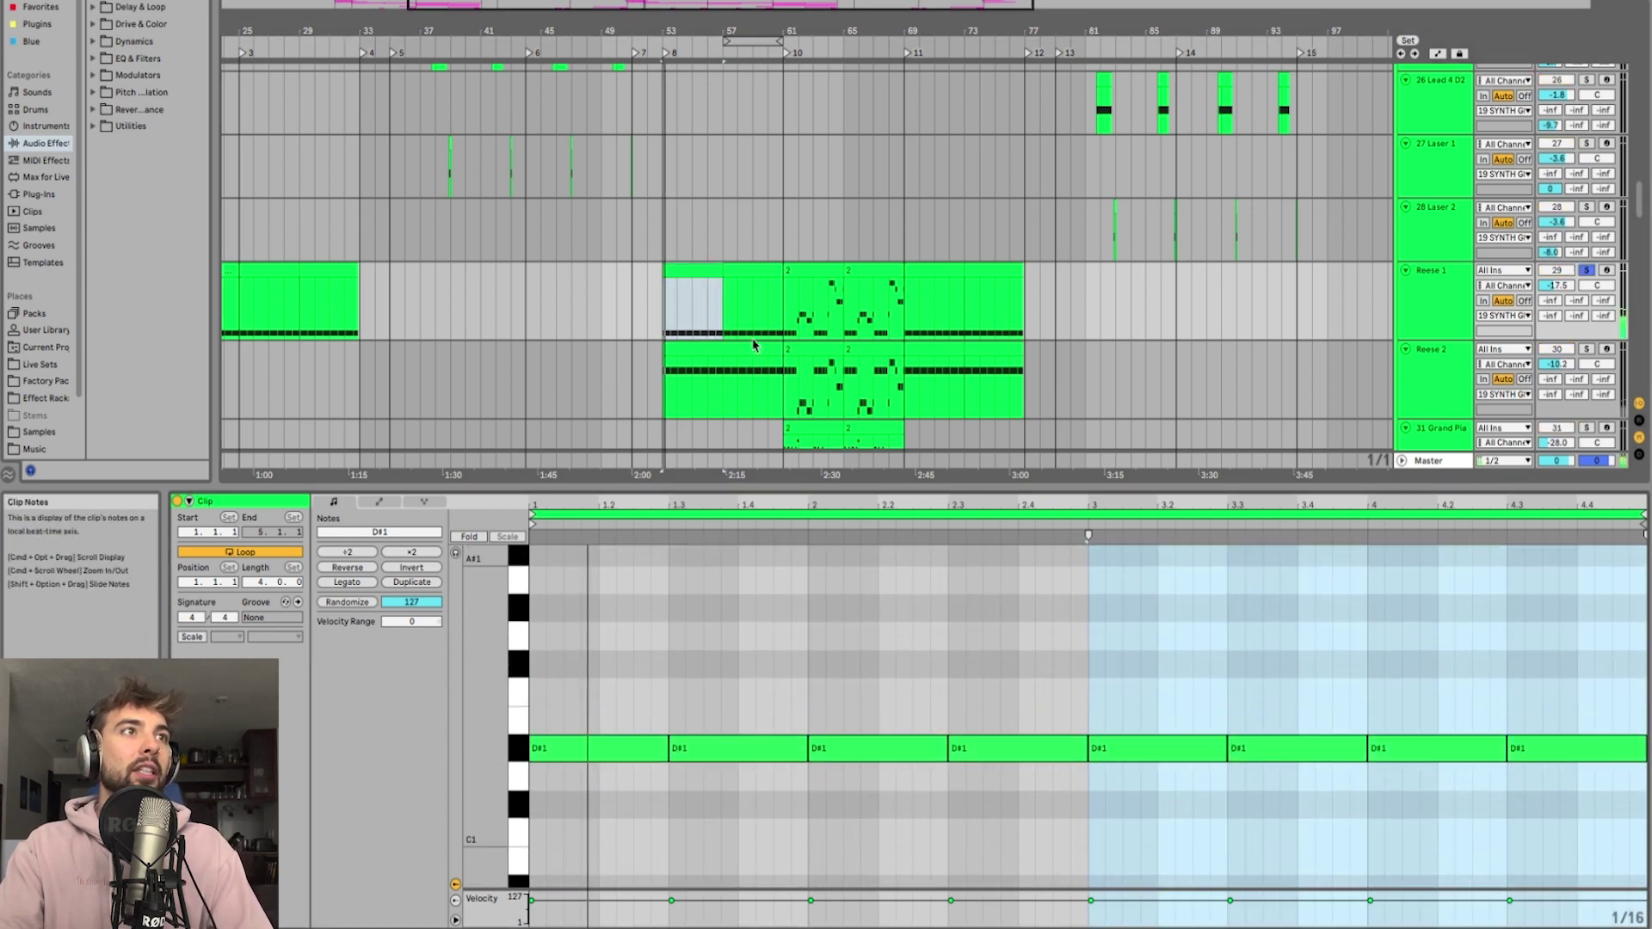
click(749, 353)
click(736, 363)
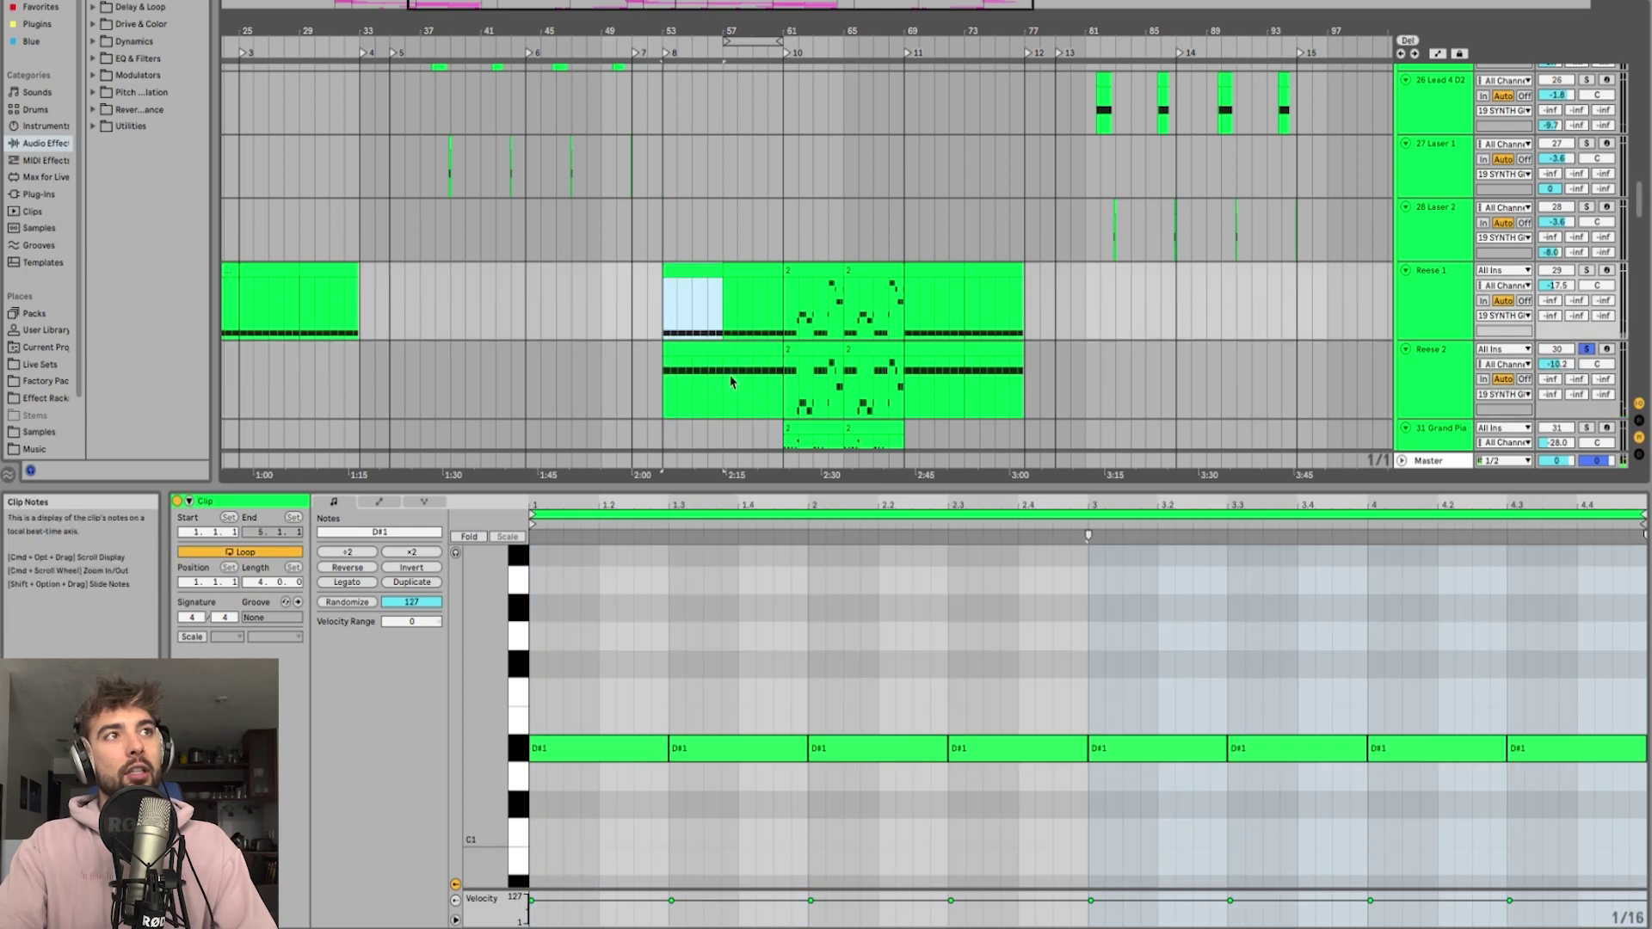
click(734, 353)
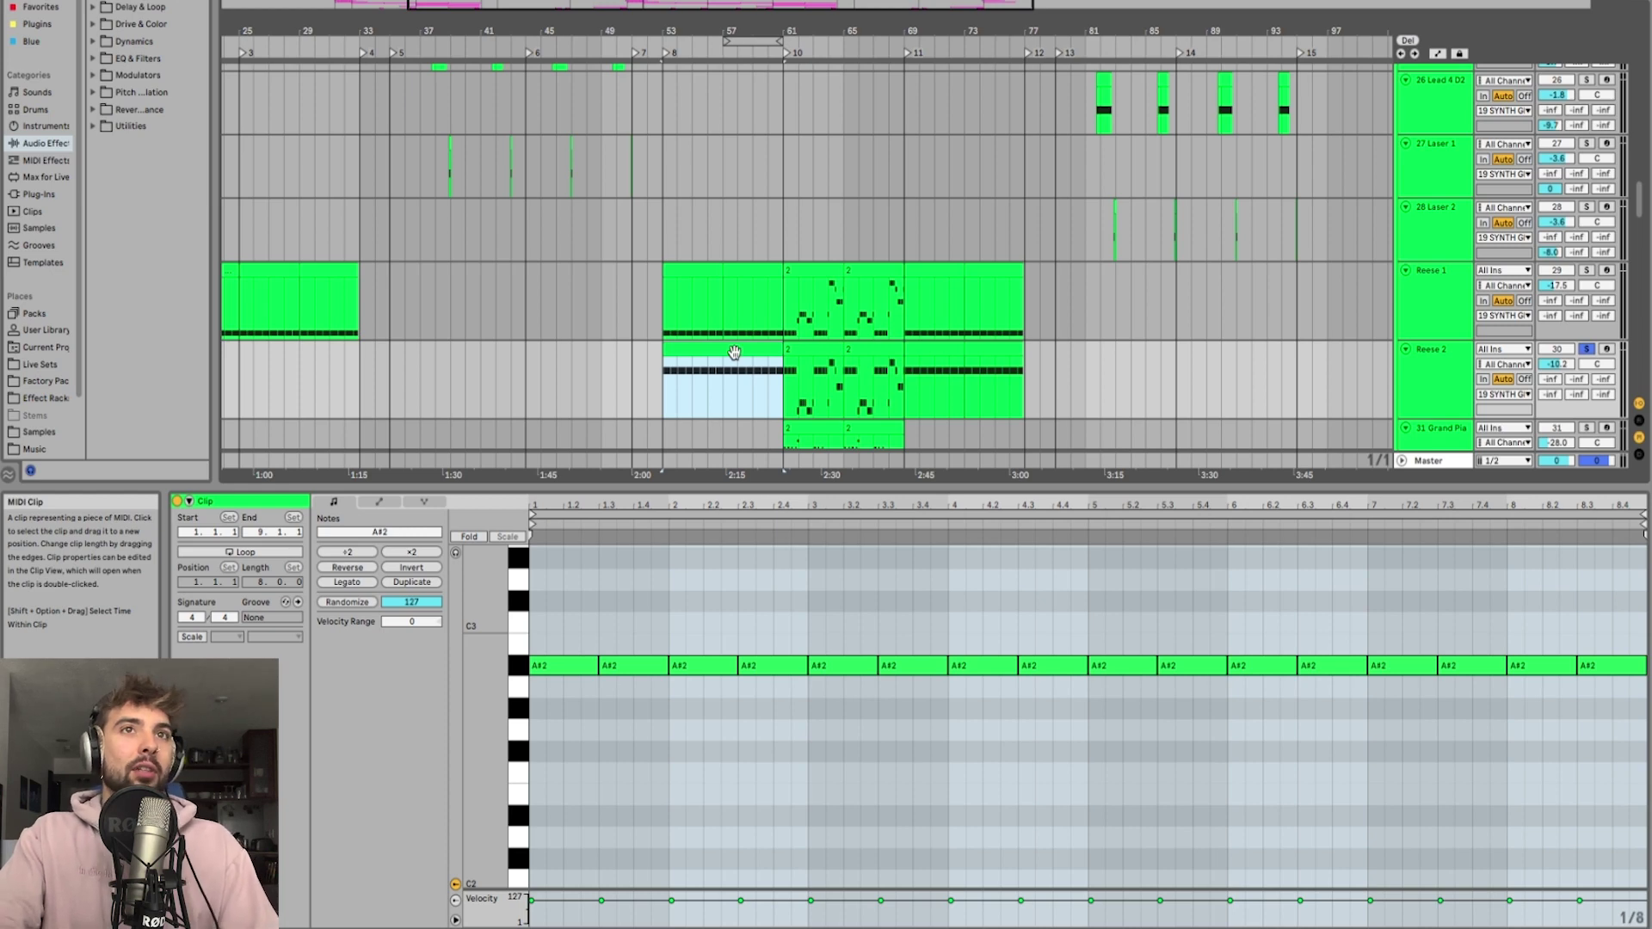
Step: Add Reese 1 to the solo and play both Reese layers together from bar 53
click(1586, 271)
key(space)
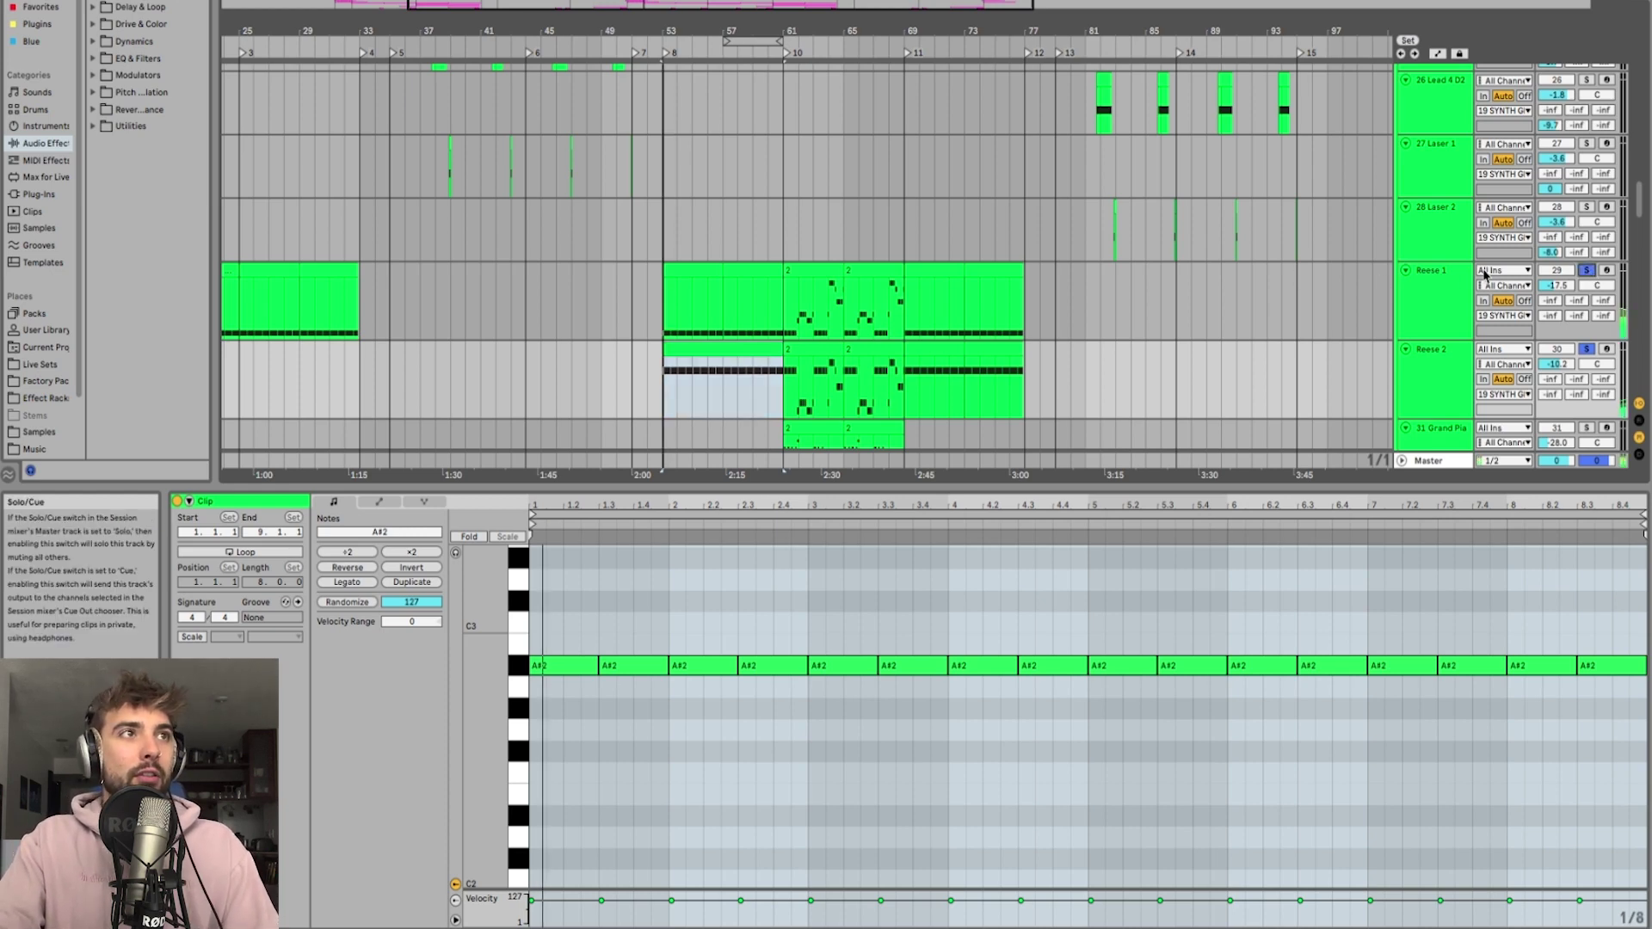
key(plus)
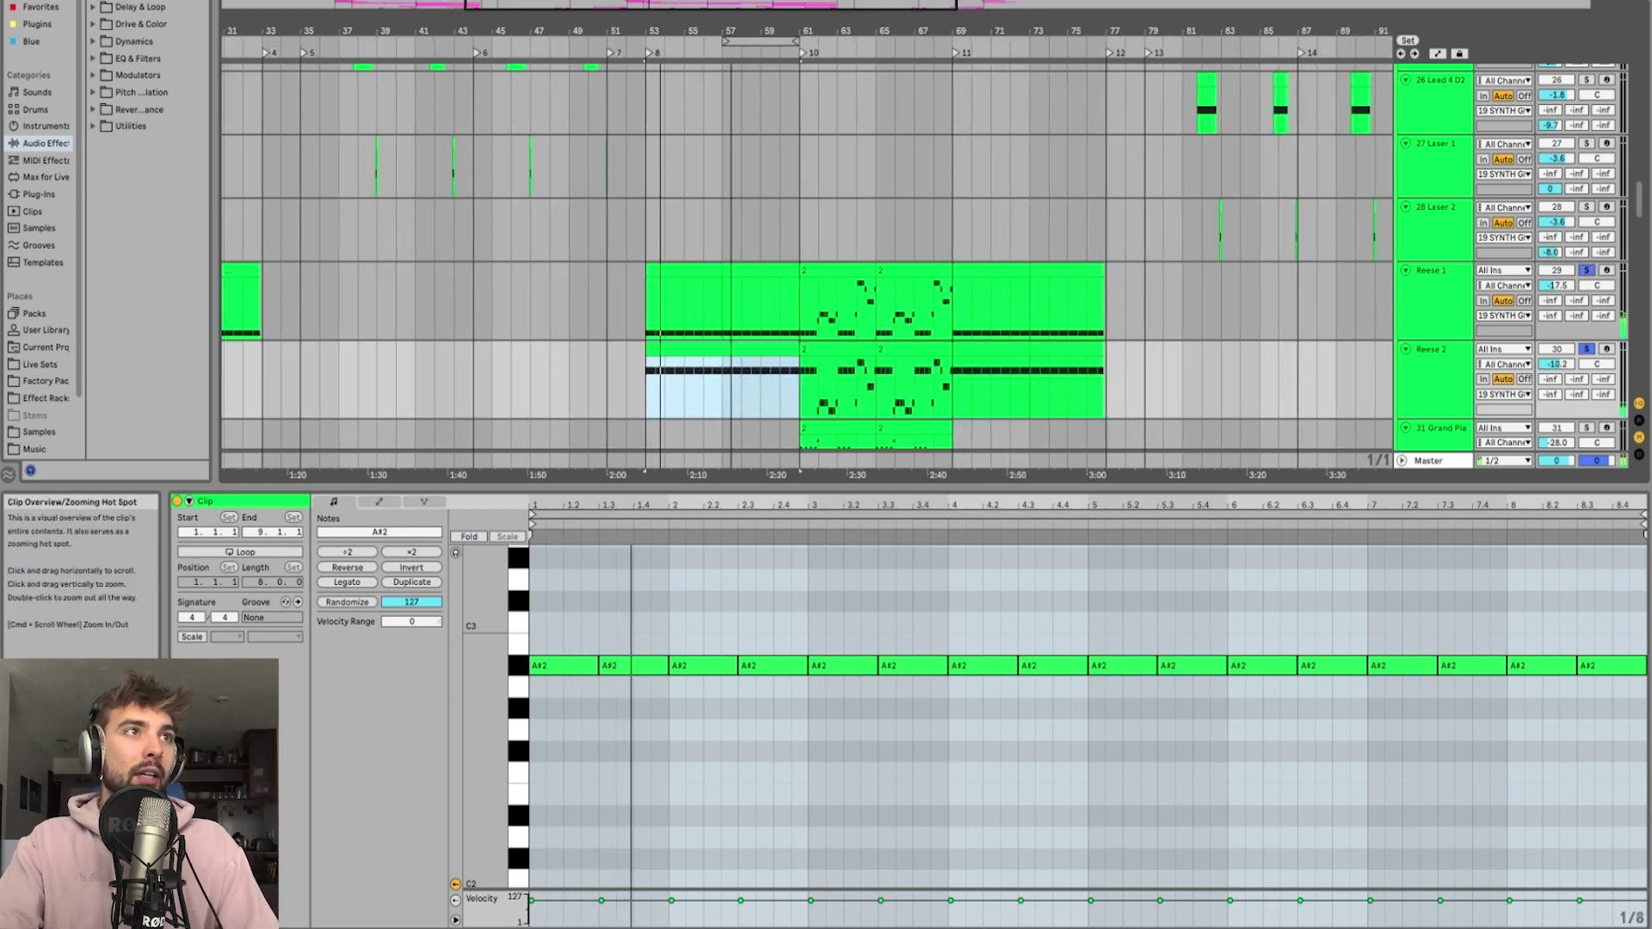
Step: Select the Reese 1 and Reese 2 clips starting at bar 61 and play both tracks soloed
click(783, 245)
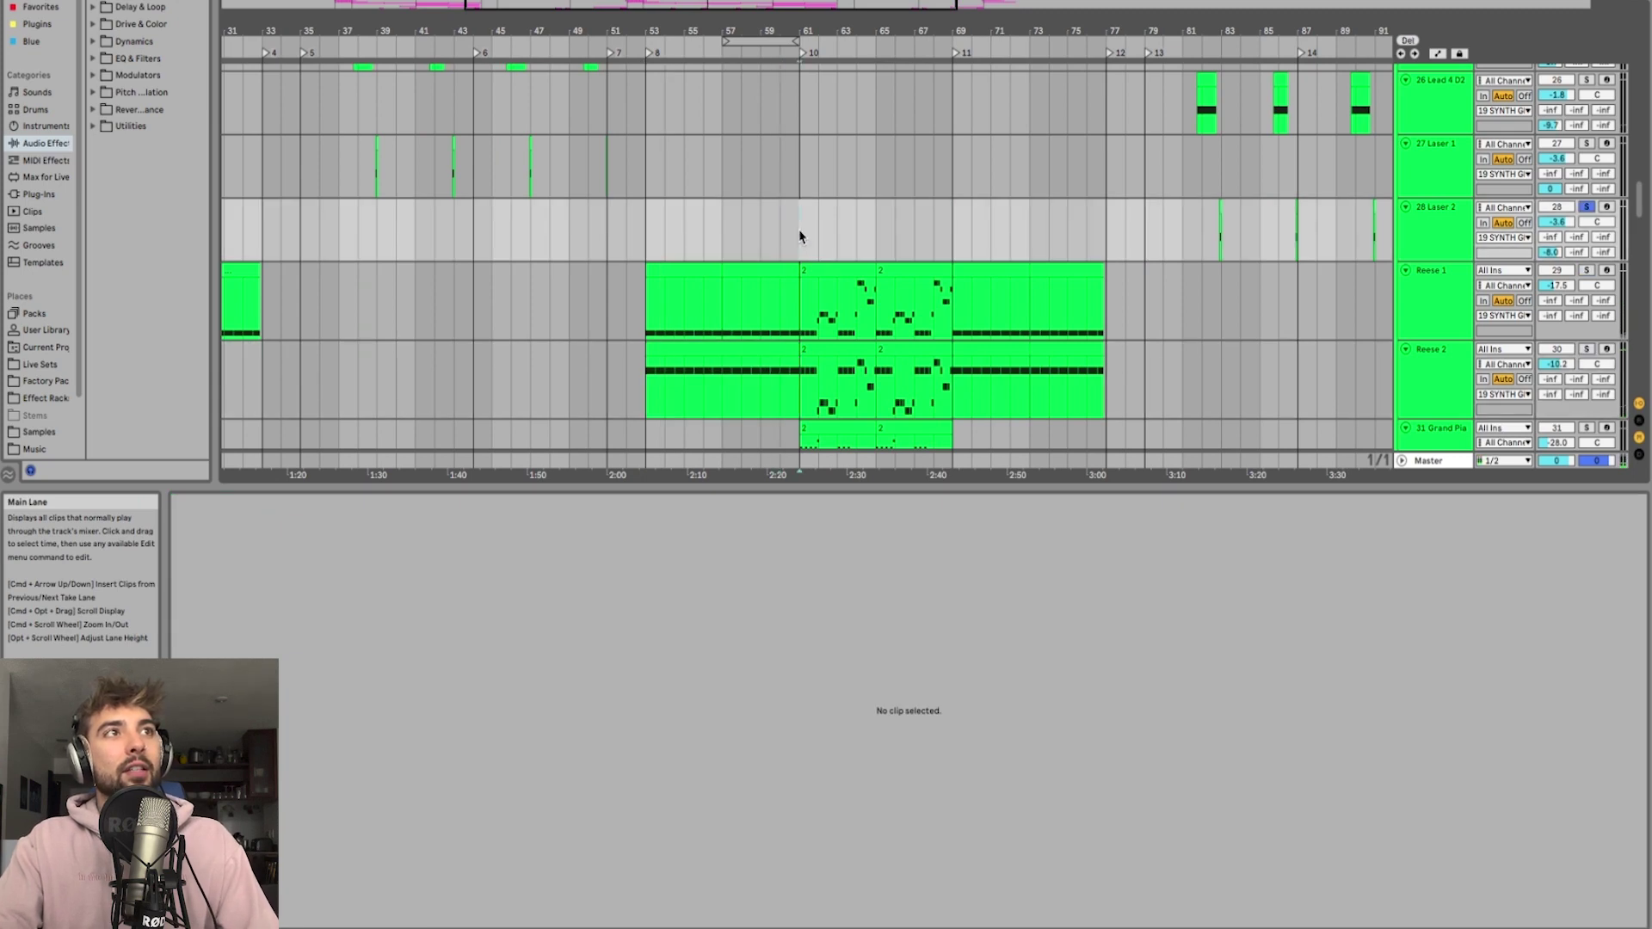
scroll(799, 236, up, 2)
scroll(799, 234, down, 5)
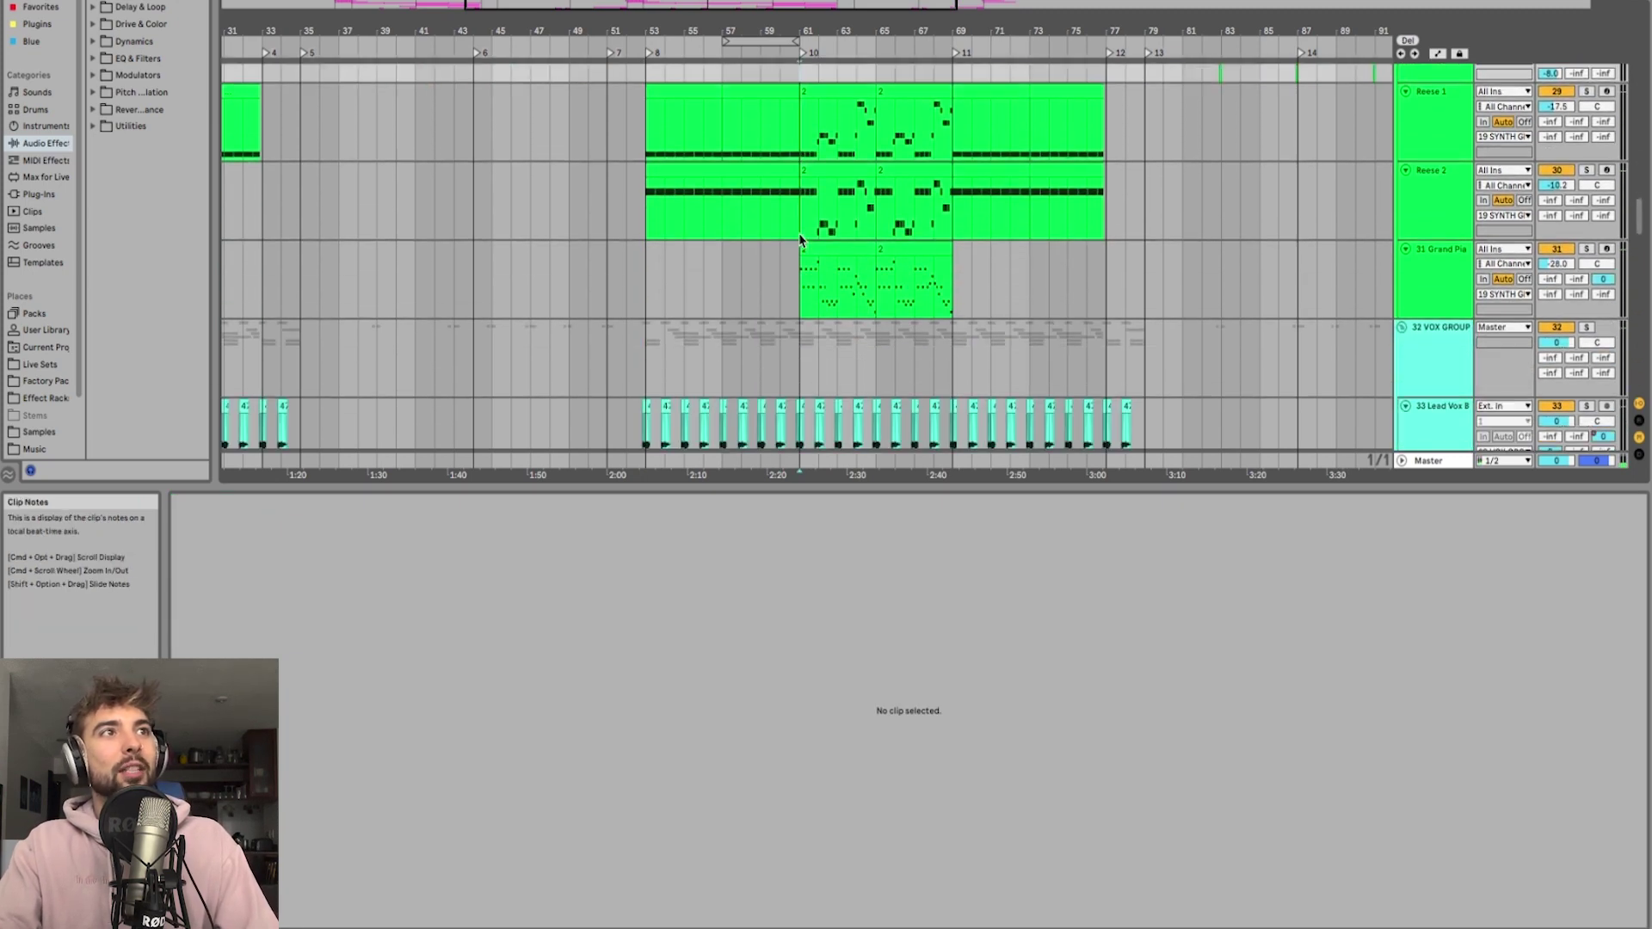
click(814, 172)
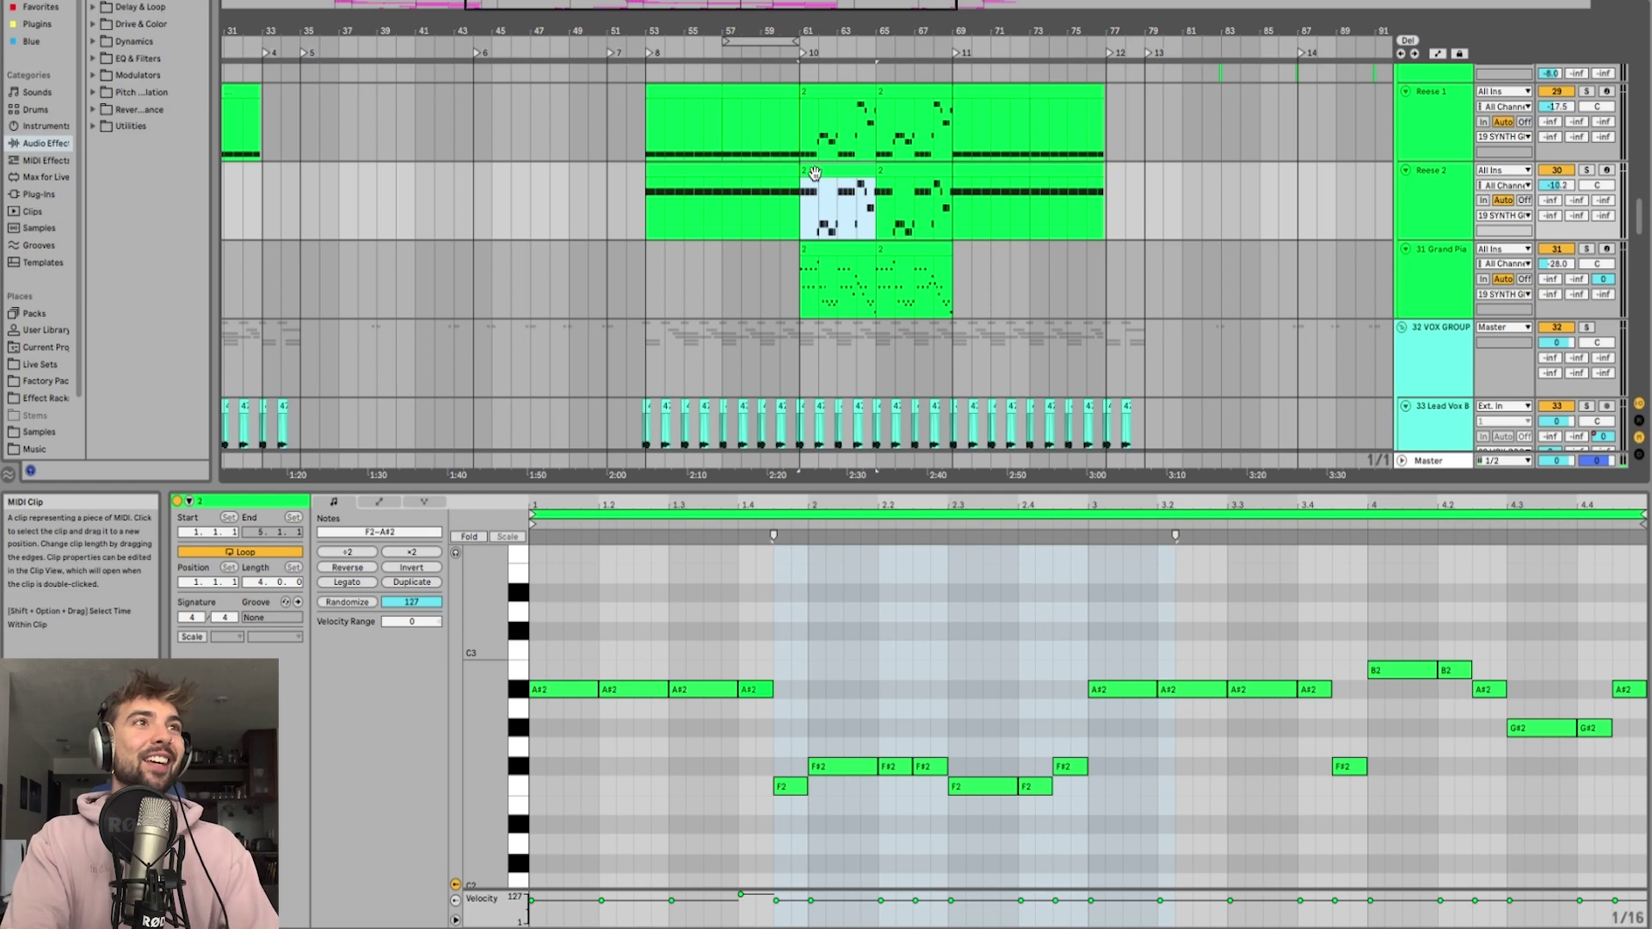
key(plus)
key(plus)
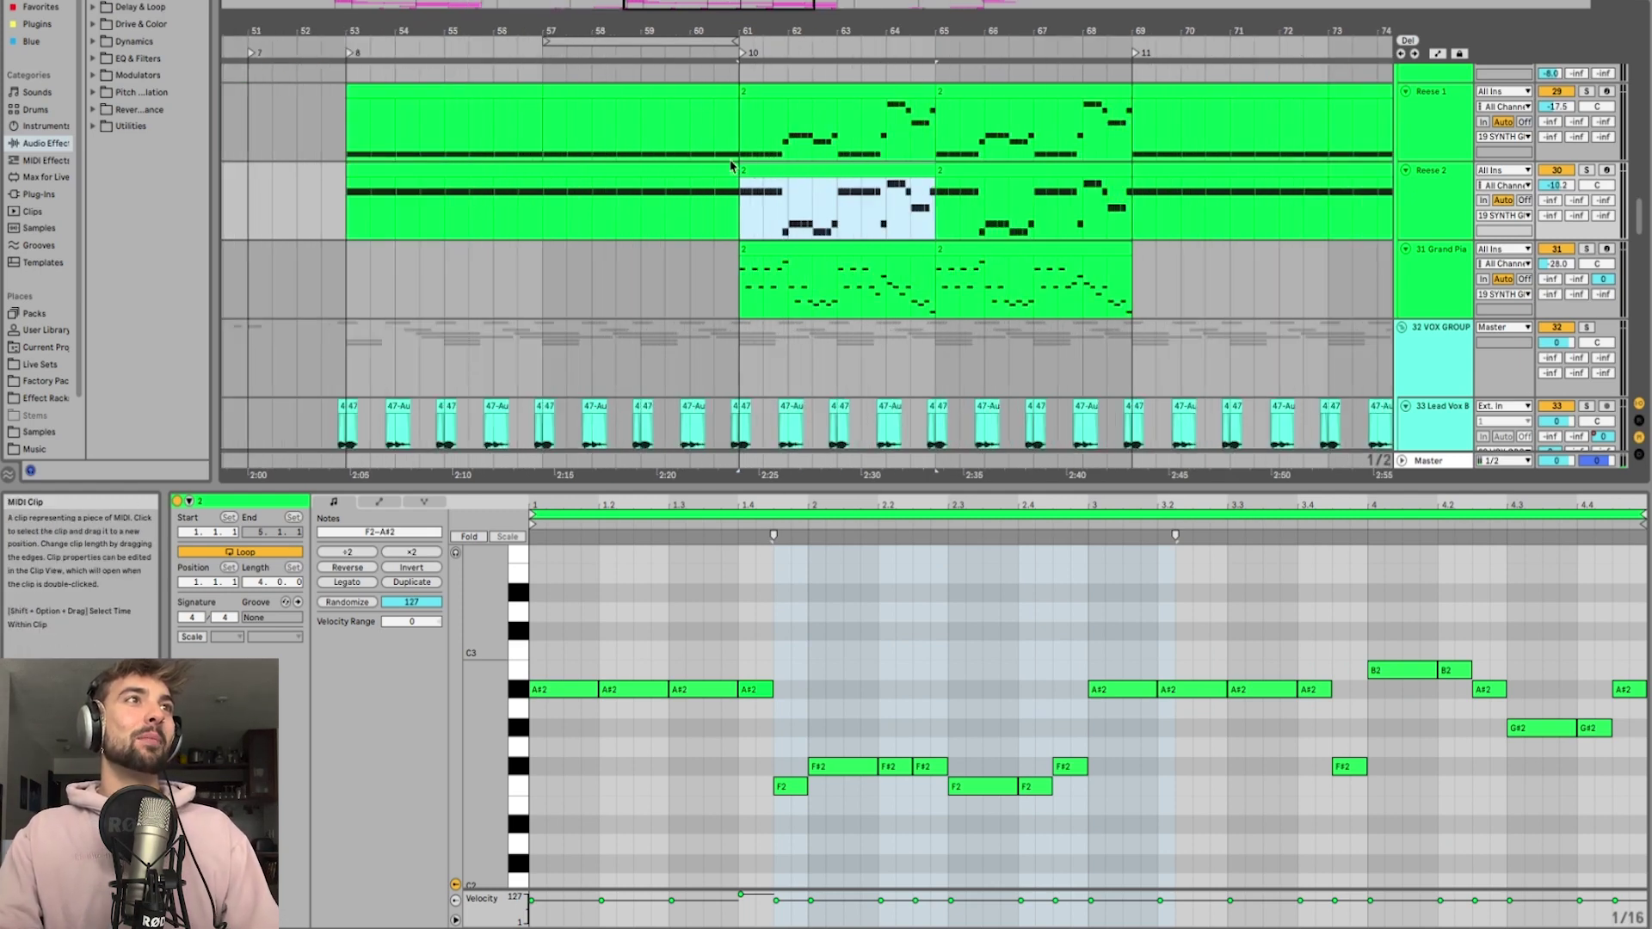
shift+click(780, 95)
key(s)
key(space)
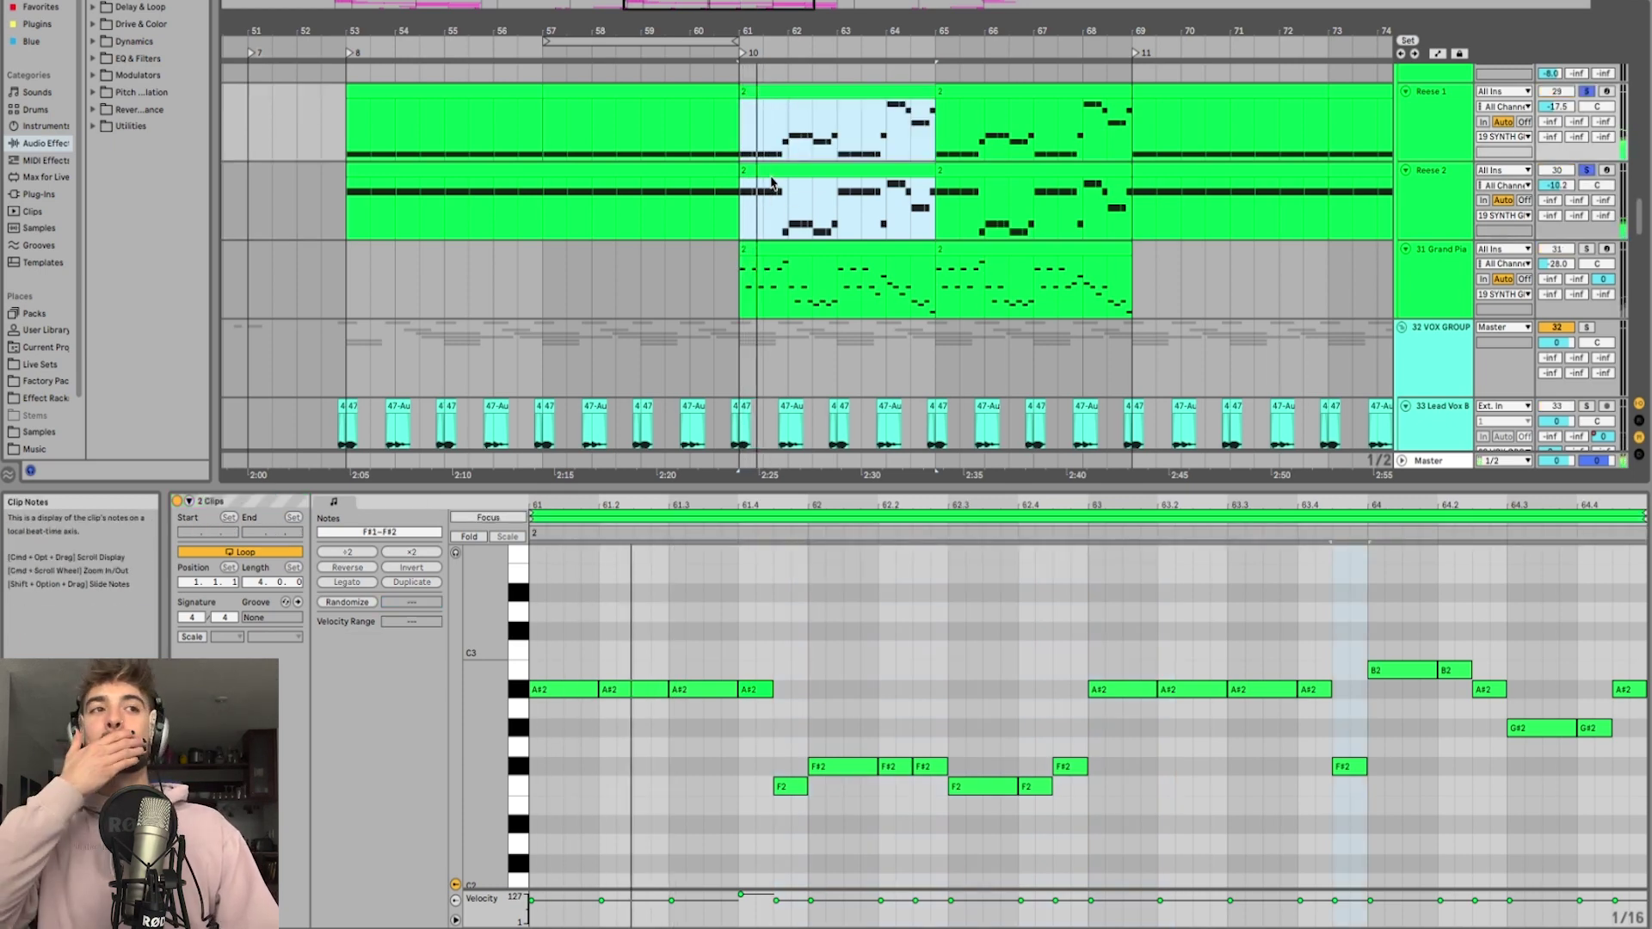
Step: Select the second A#2 note in the bar 61 Reese clips and resume the soloed playback
click(648, 691)
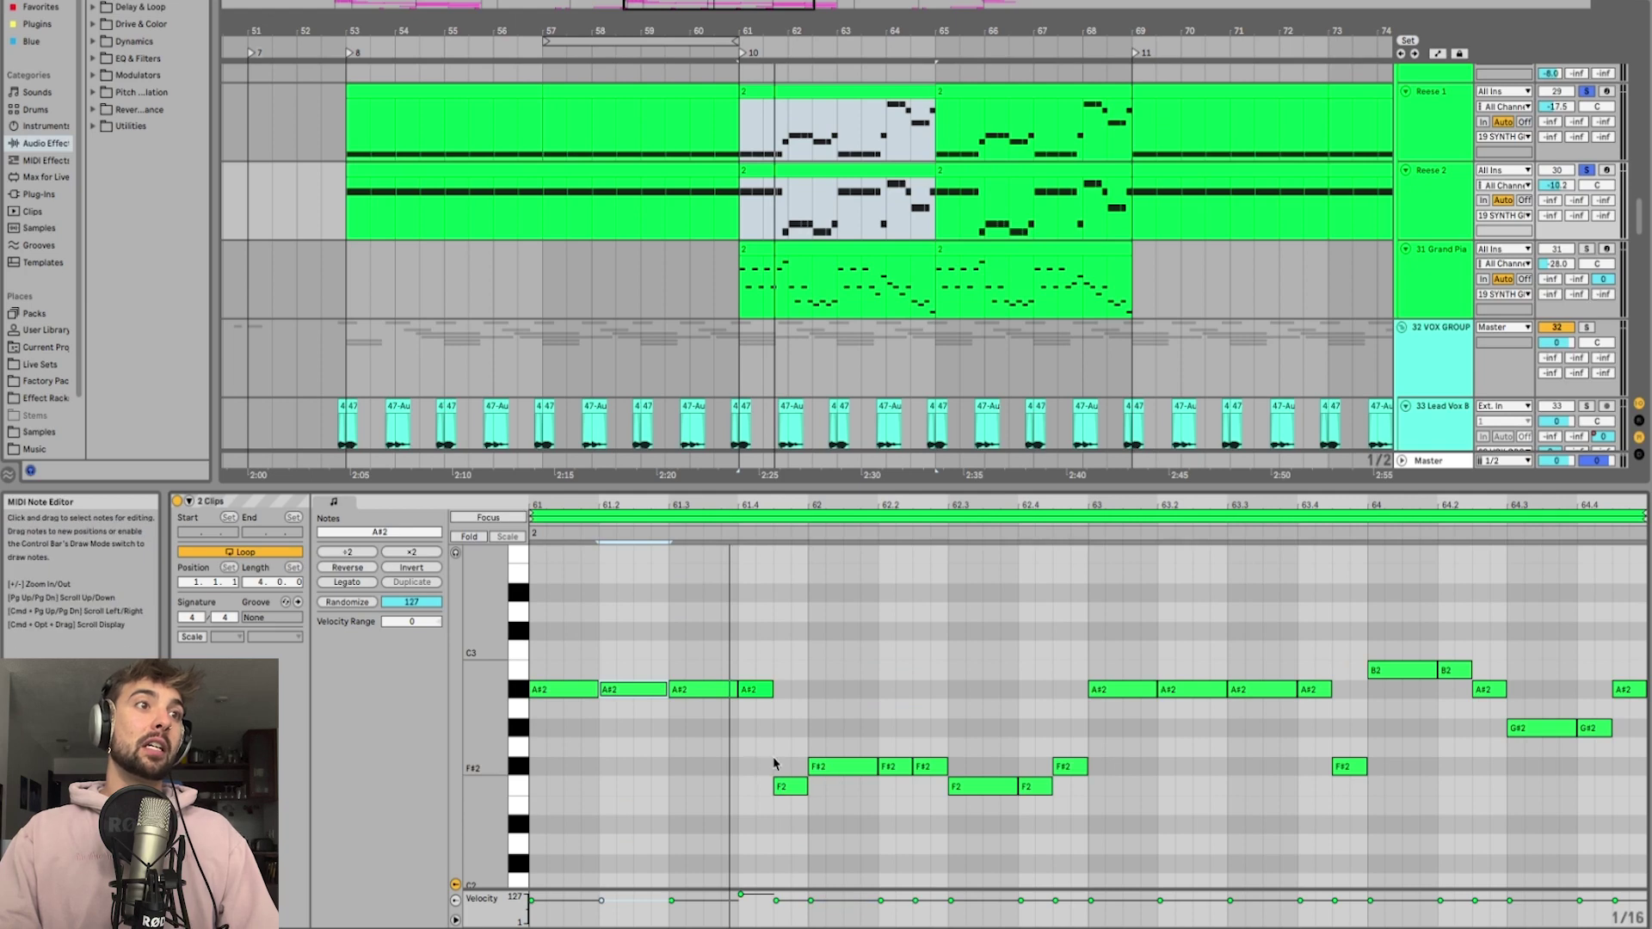
click(795, 142)
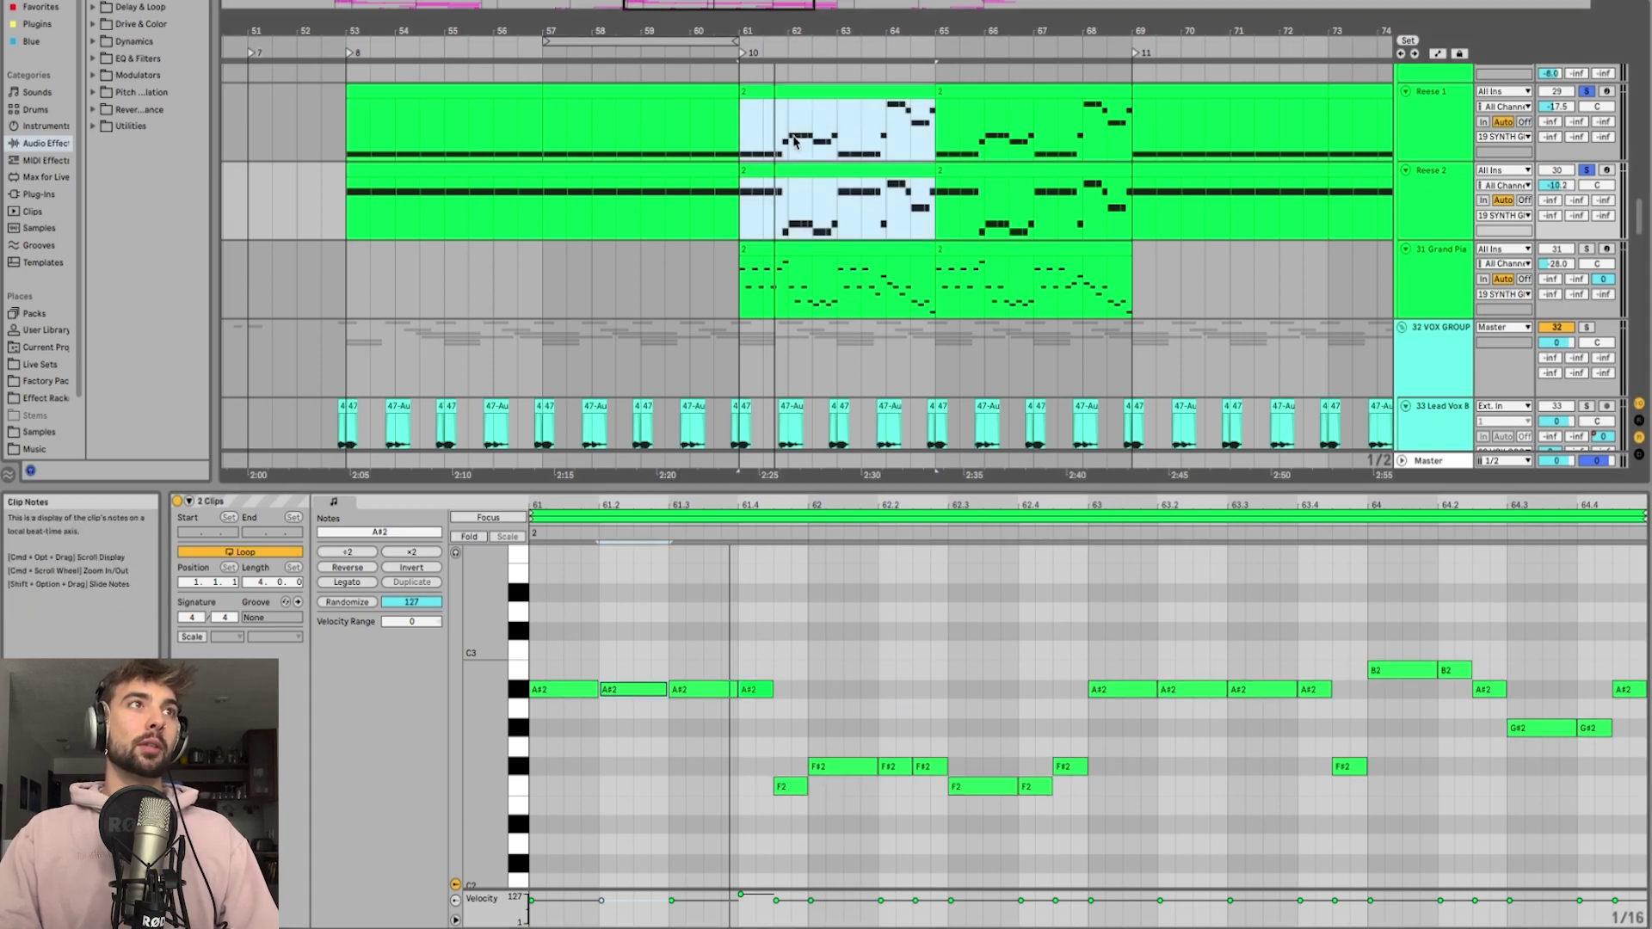
click(788, 203)
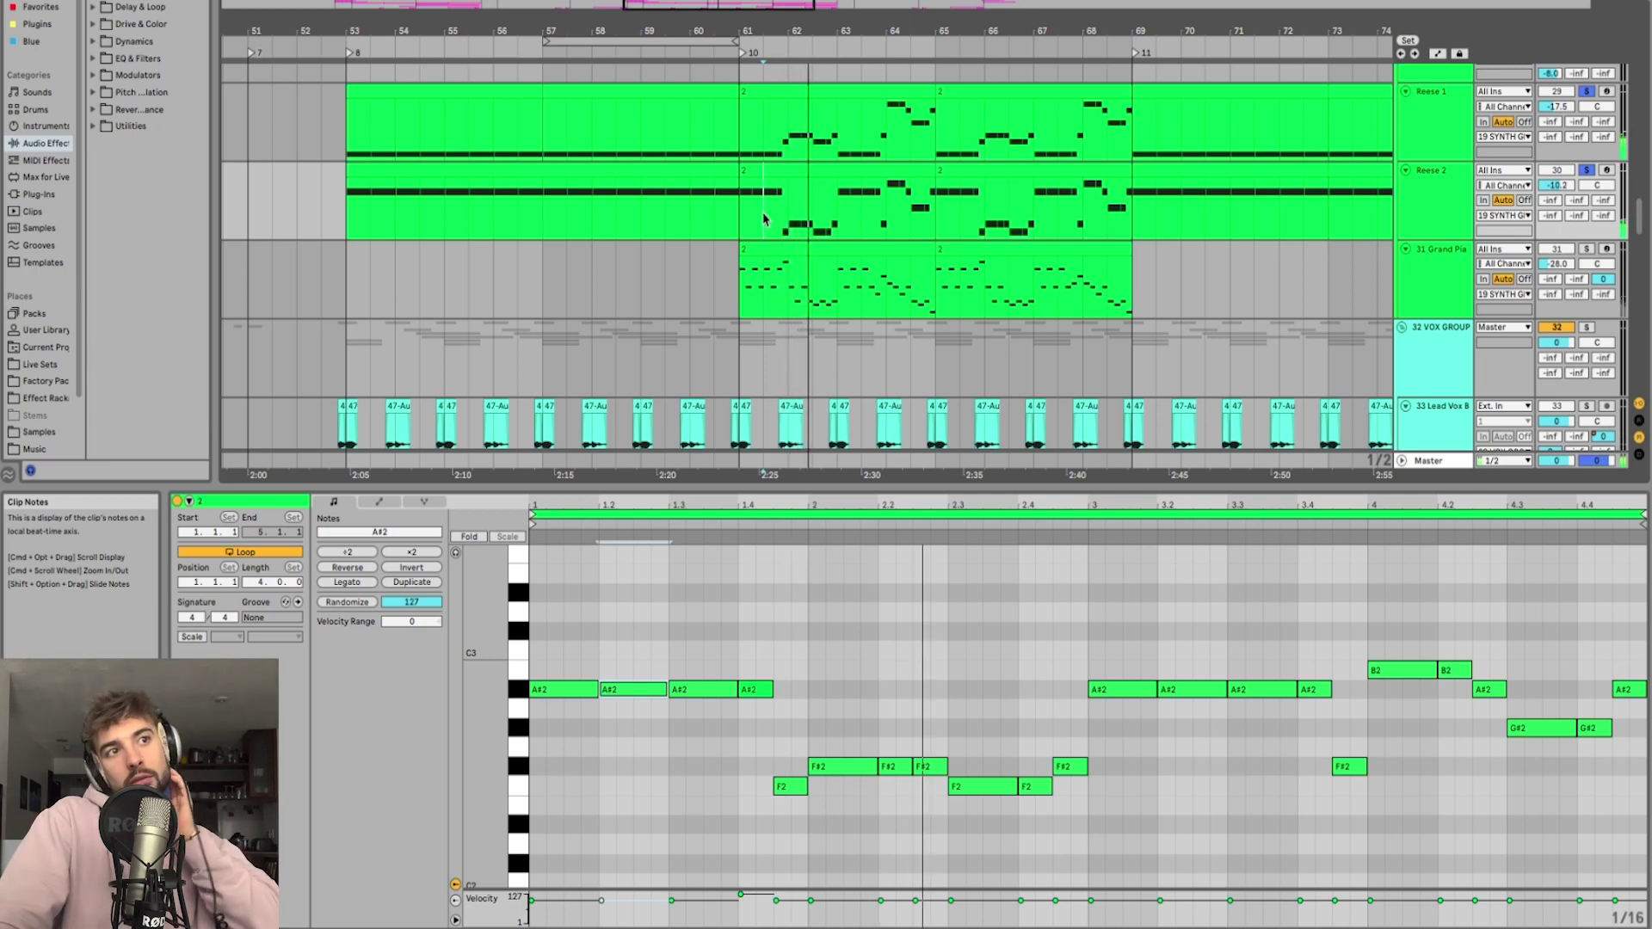
Step: Open the Grand Piano clip starting at bar 61 and add its track to the soloed Reese layers during playback
scroll(774, 221, up, 2)
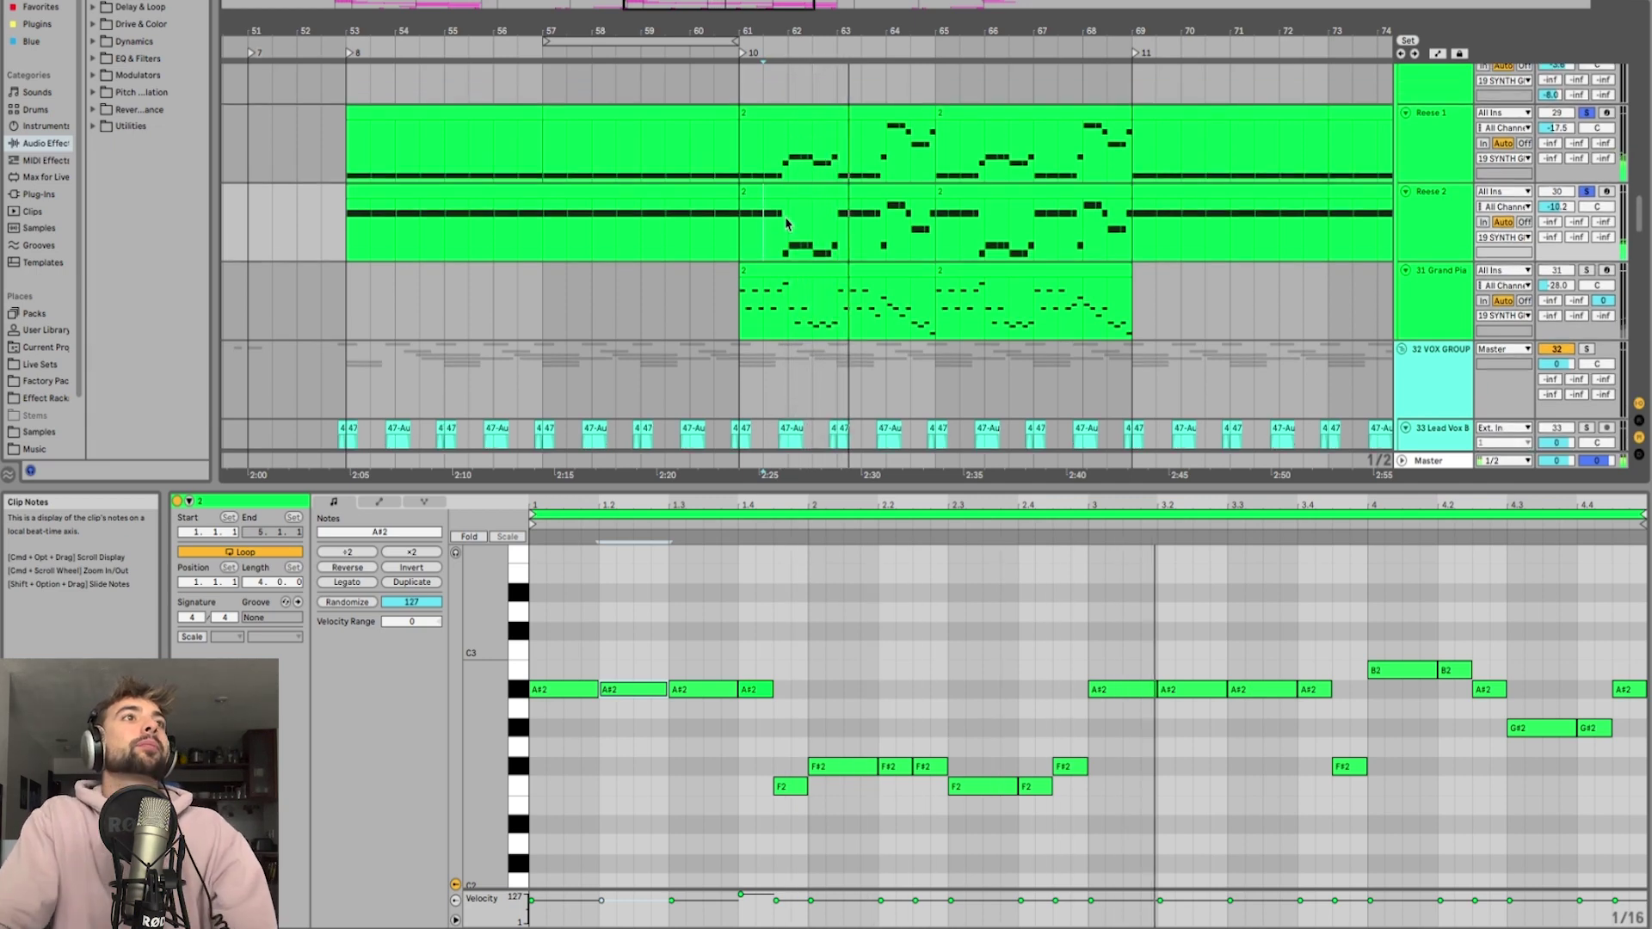
click(843, 280)
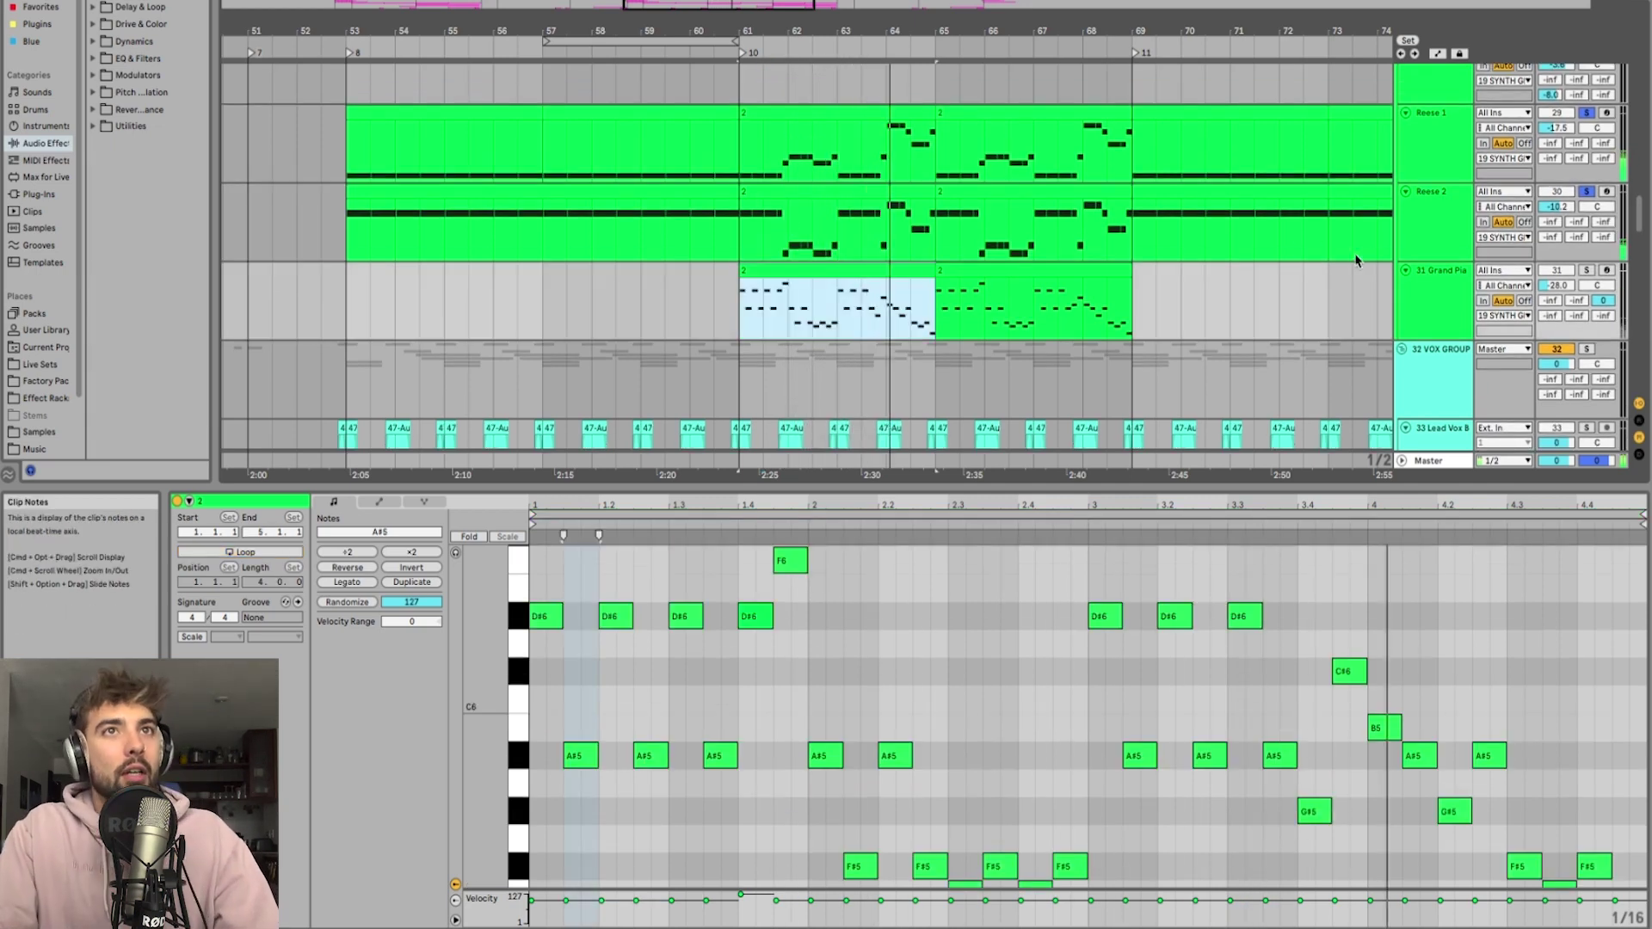
click(1588, 271)
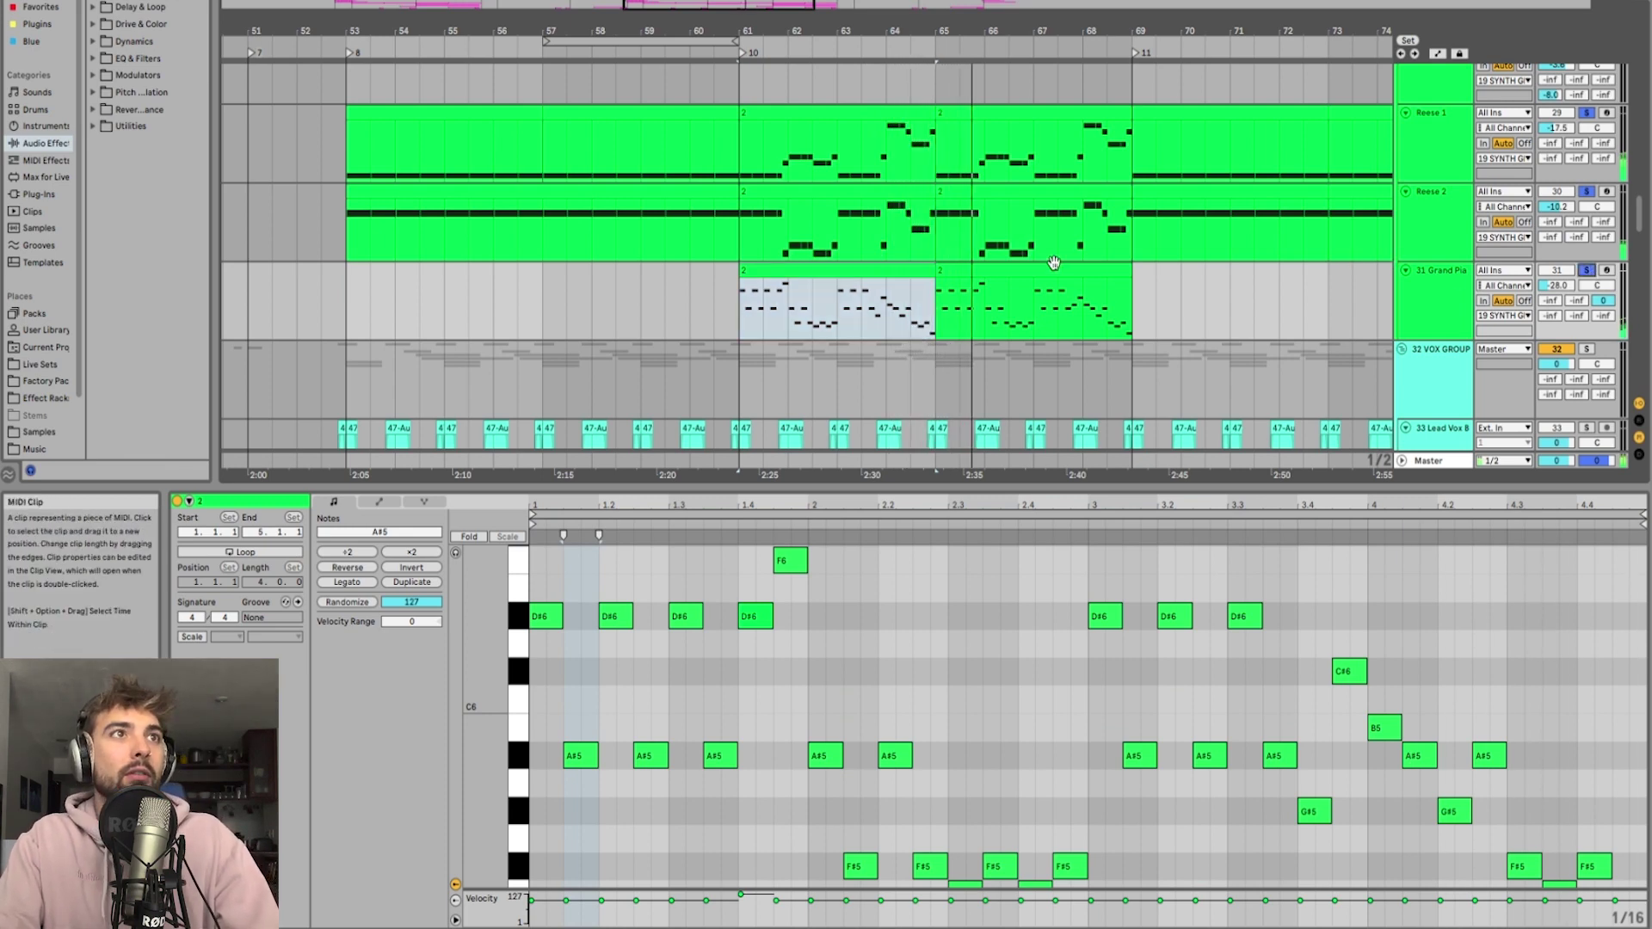
Step: Open the second Grand Piano clip, starting at bar 65, and examine its note pattern up close
click(1033, 306)
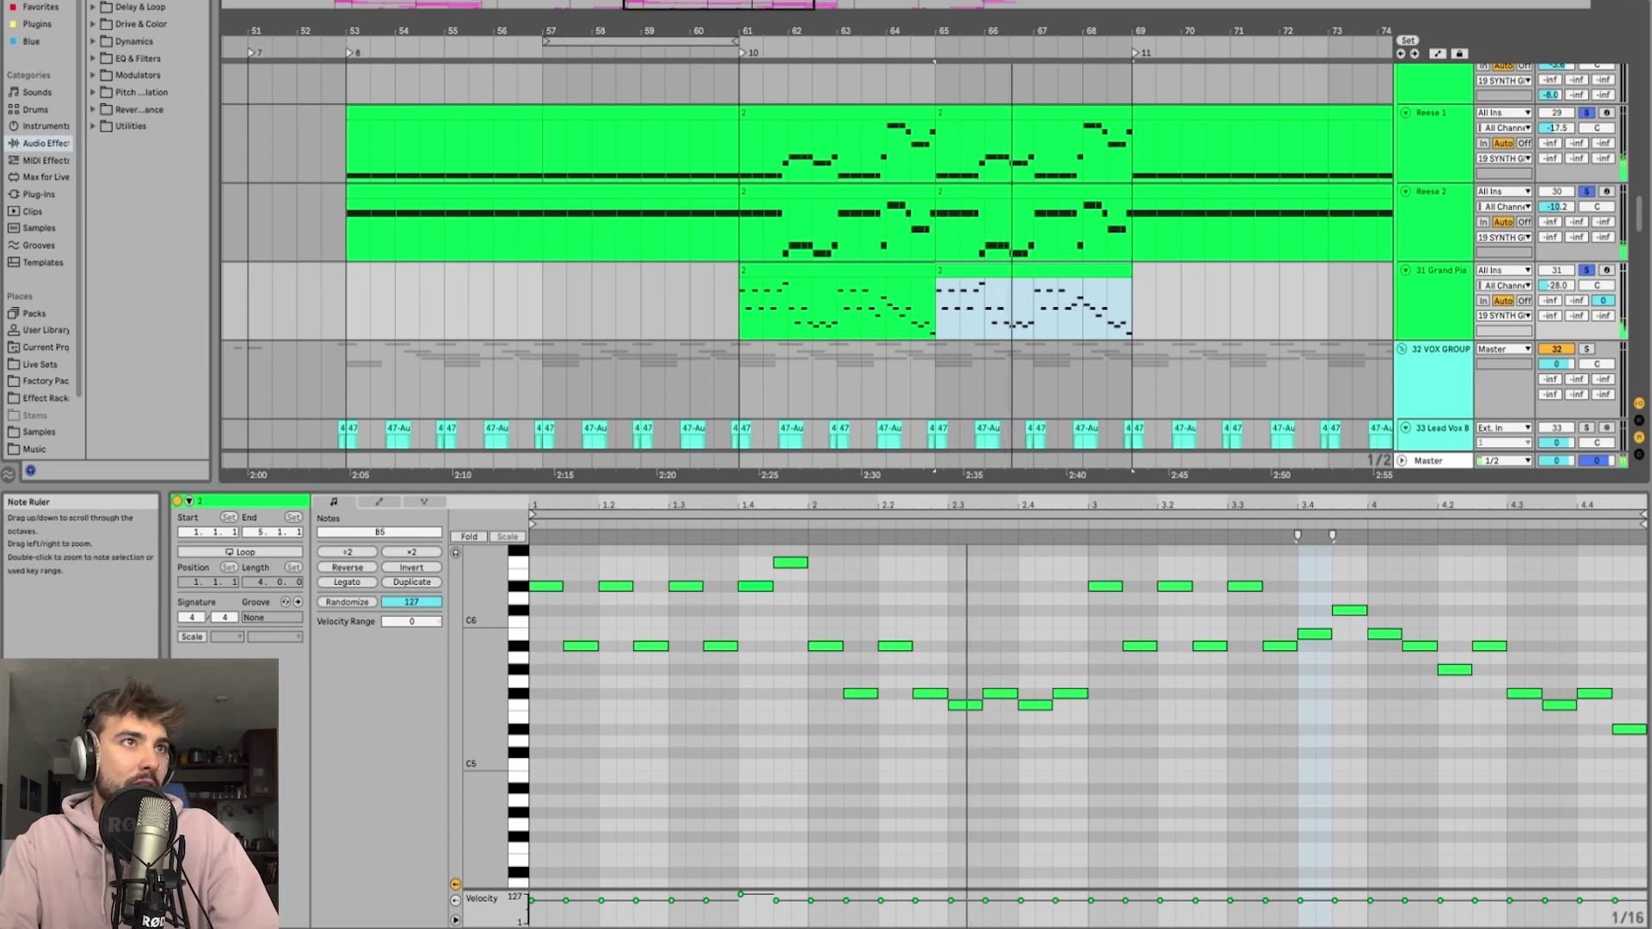
drag(519, 642, 585, 646)
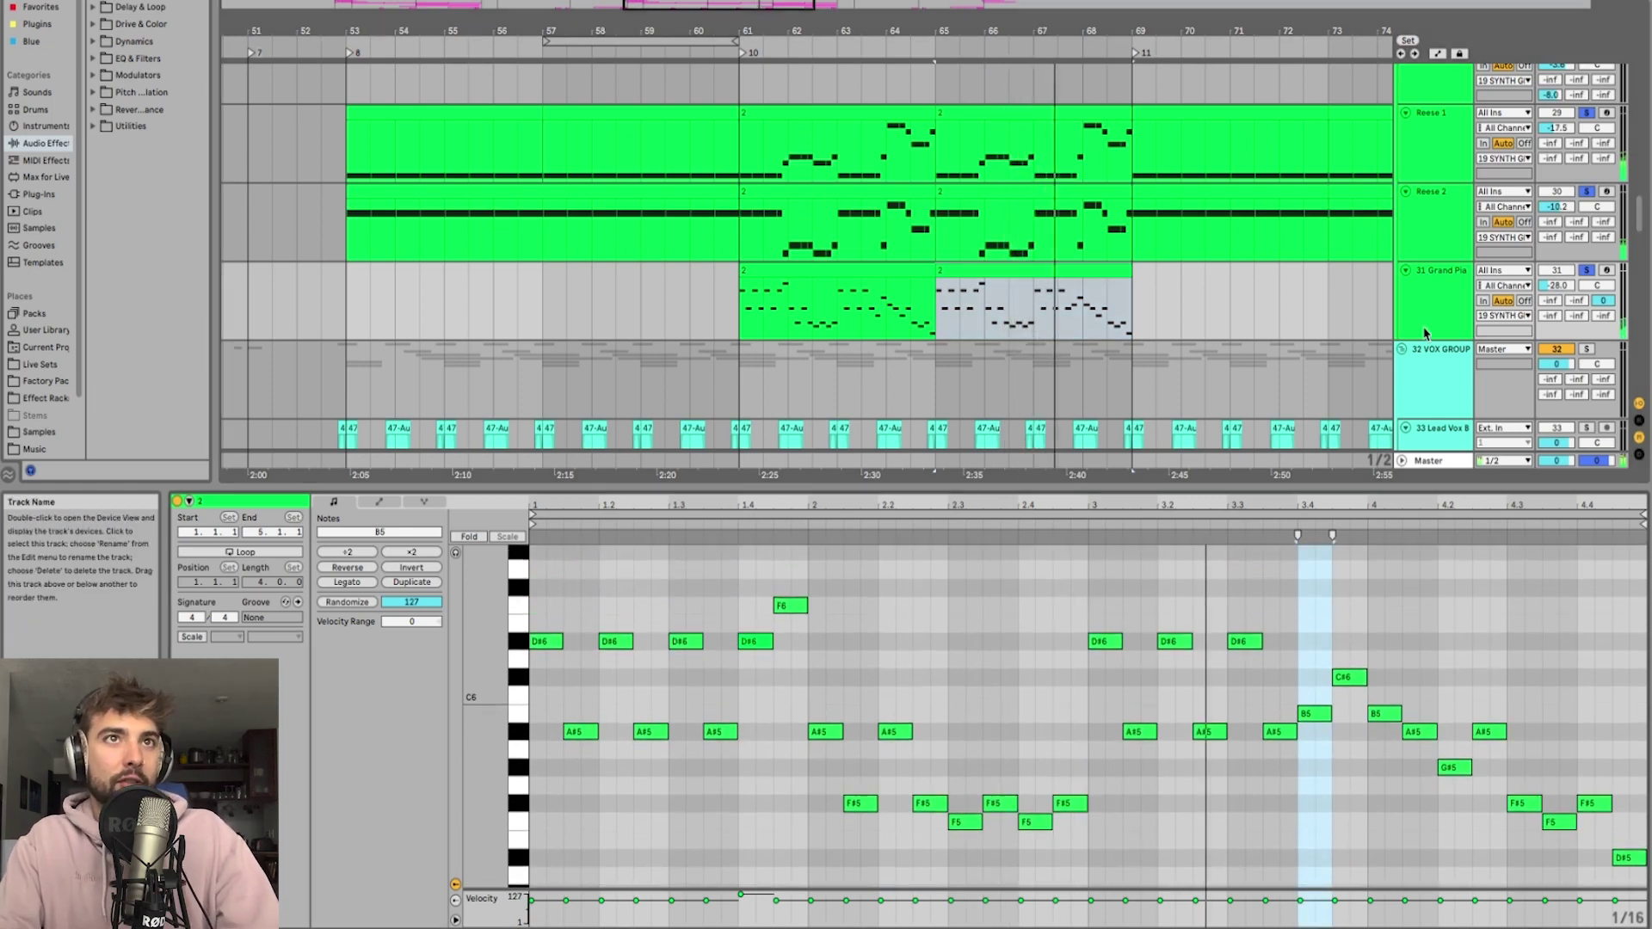
key(minus)
key(minus)
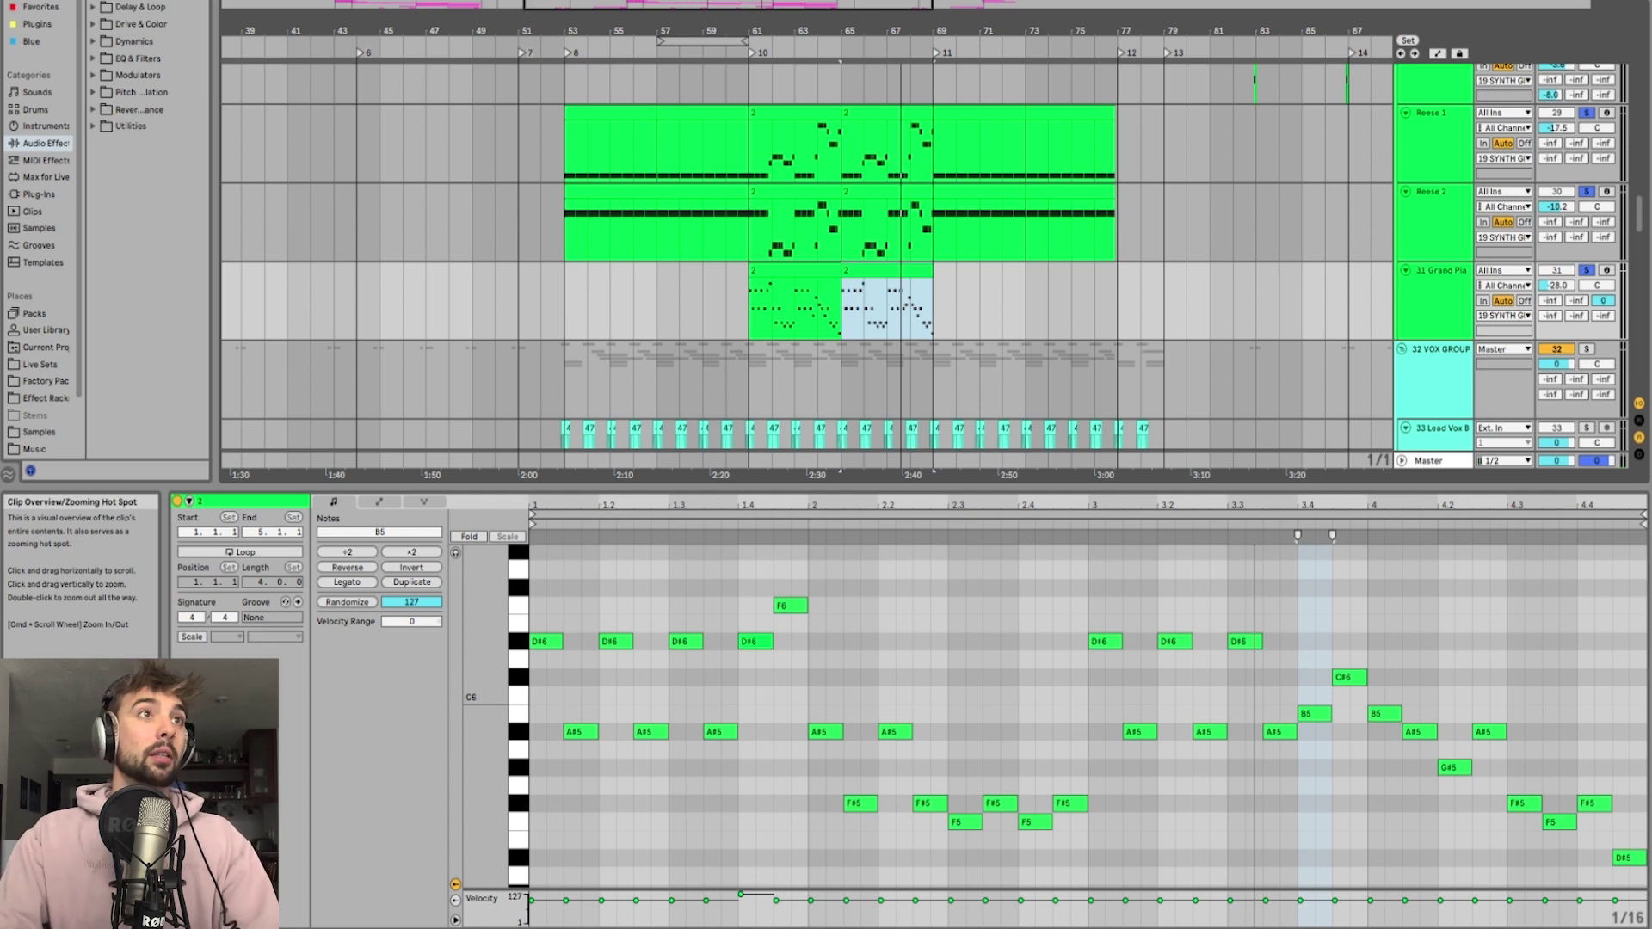
scroll(818, 207, down, 3)
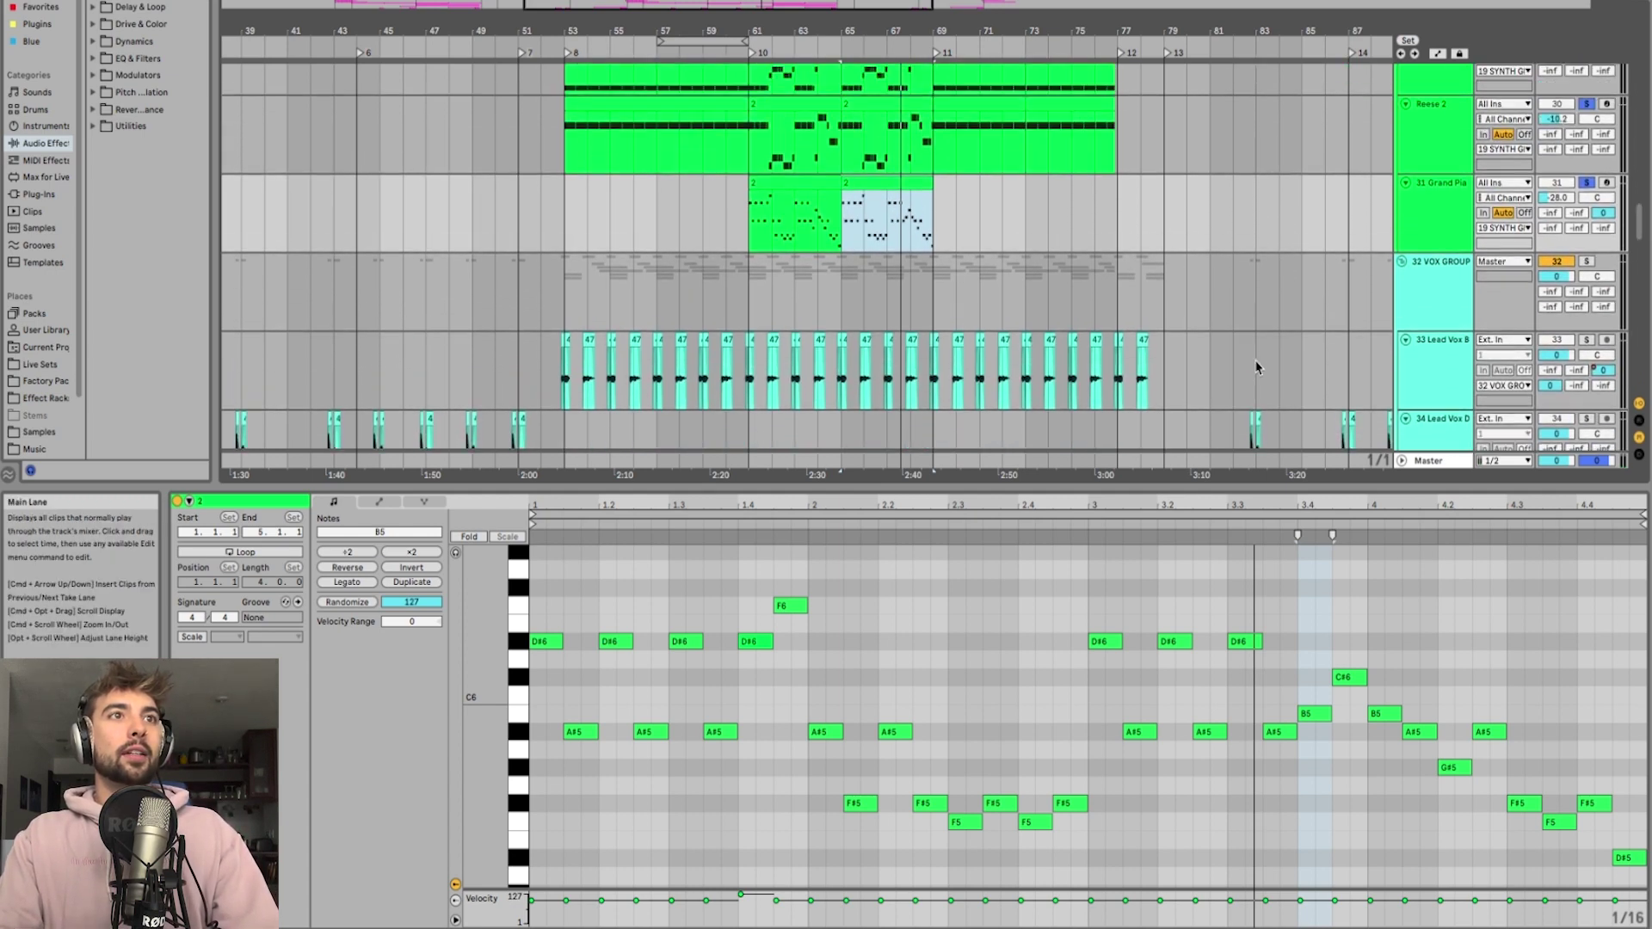
Step: Enlarge the arrangement area and look through the synth, FX and drum tracks around the build-up starting at bar 69
drag(1173, 489, 1172, 734)
scroll(922, 269, up, 5)
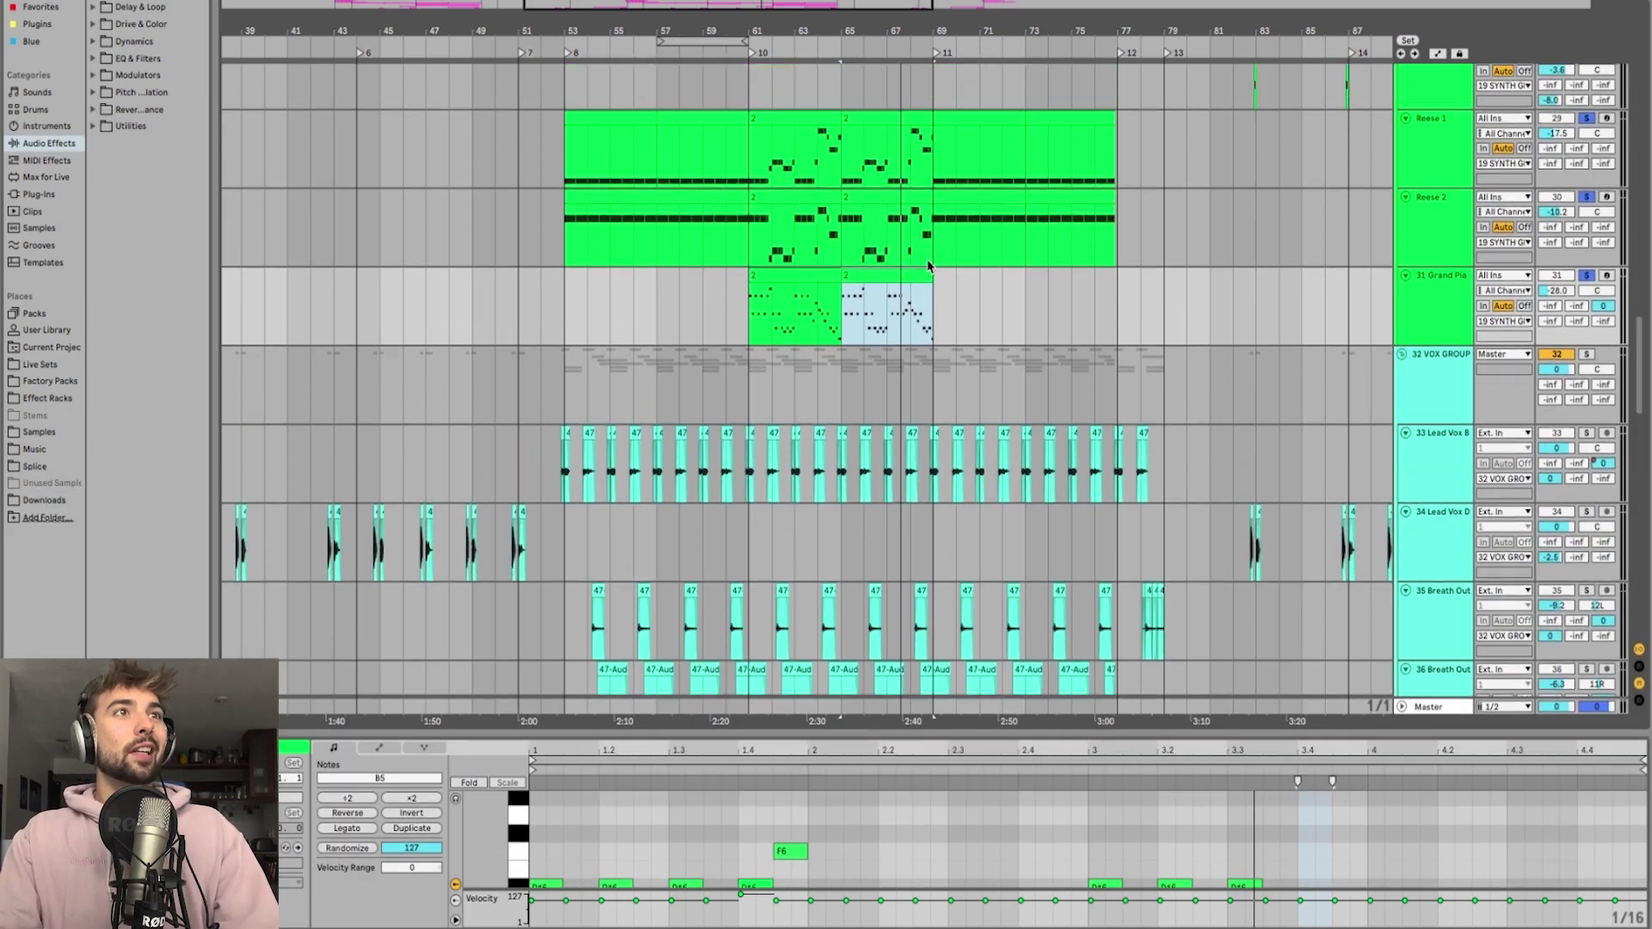
scroll(923, 268, up, 1)
click(938, 264)
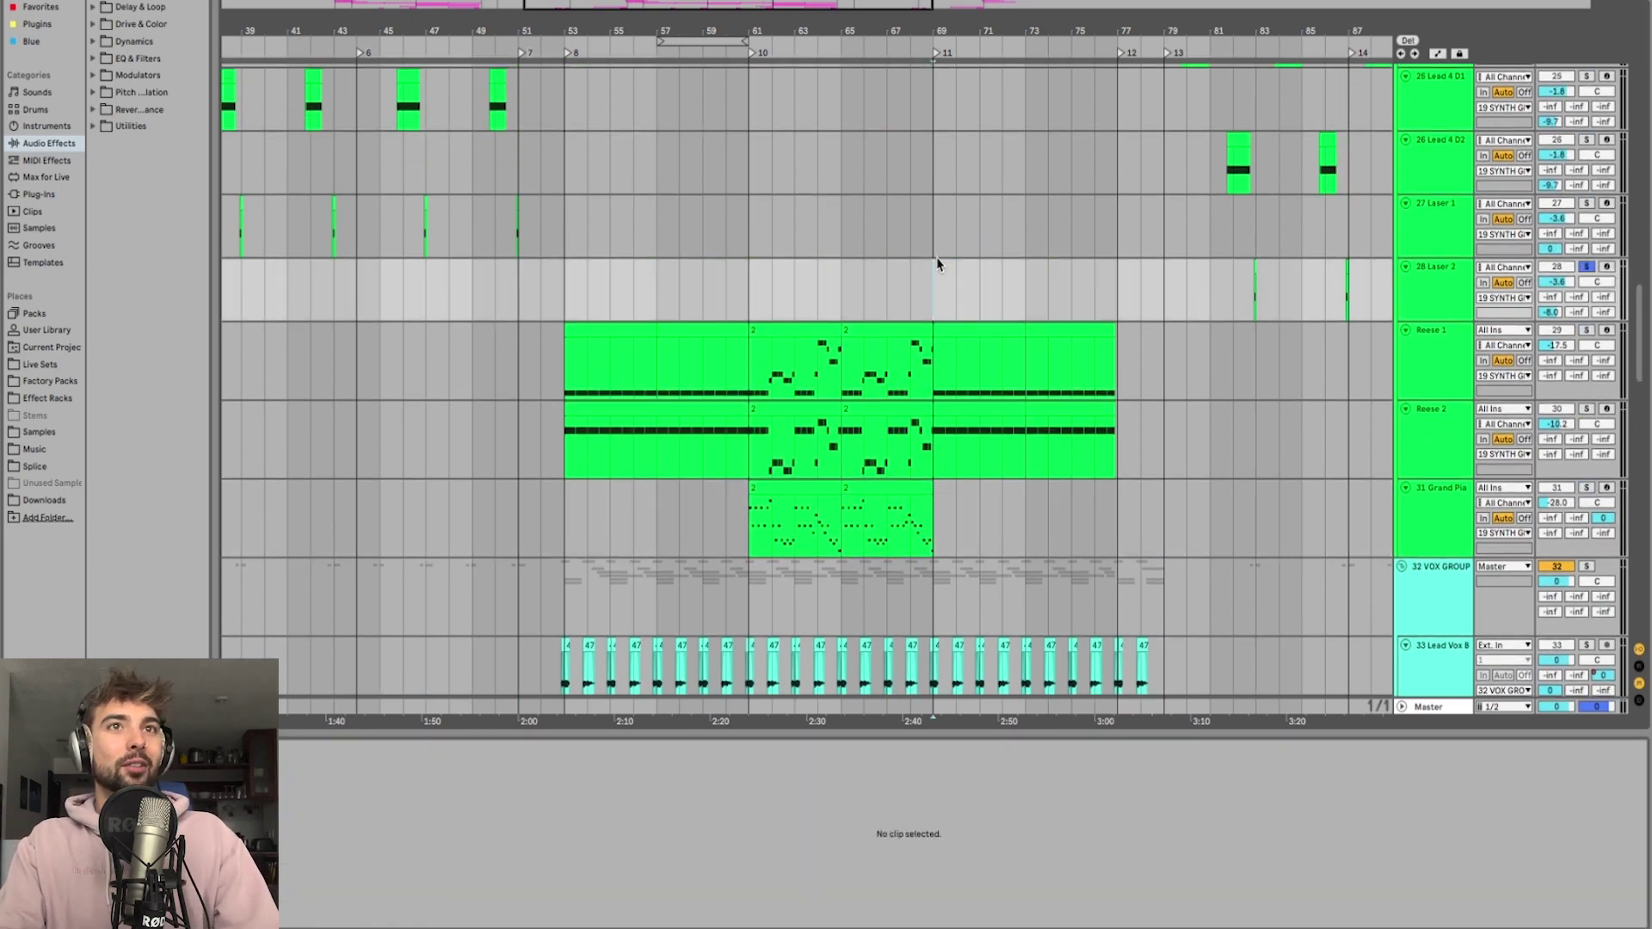
scroll(935, 260, down, 15)
scroll(929, 265, up, 12)
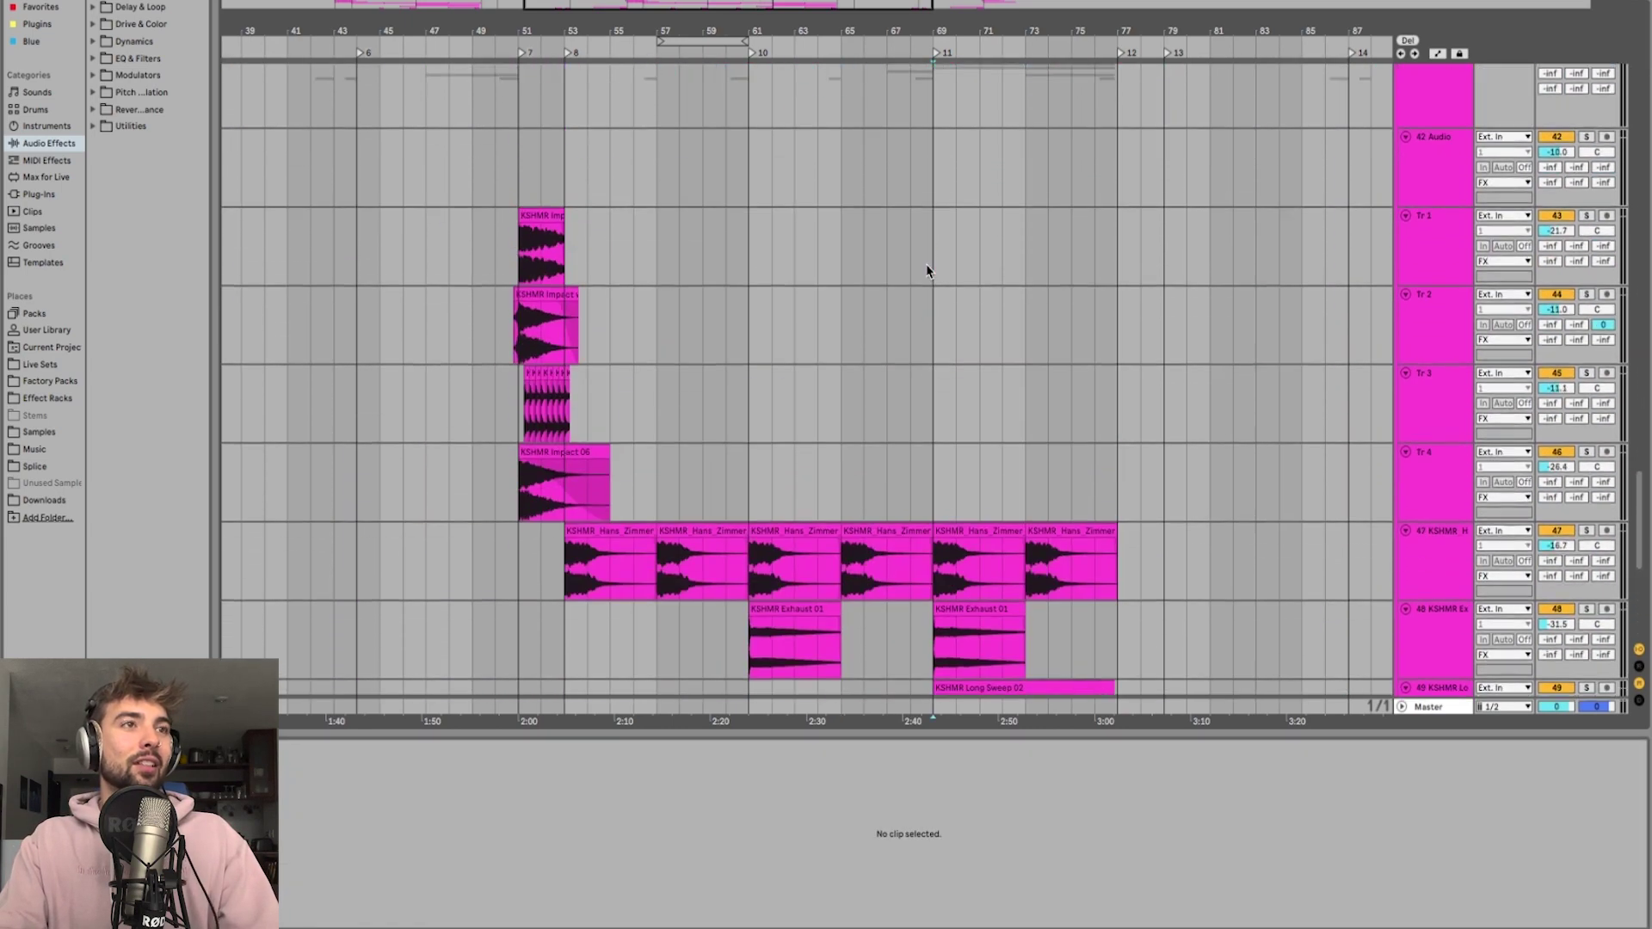
scroll(933, 274, up, 20)
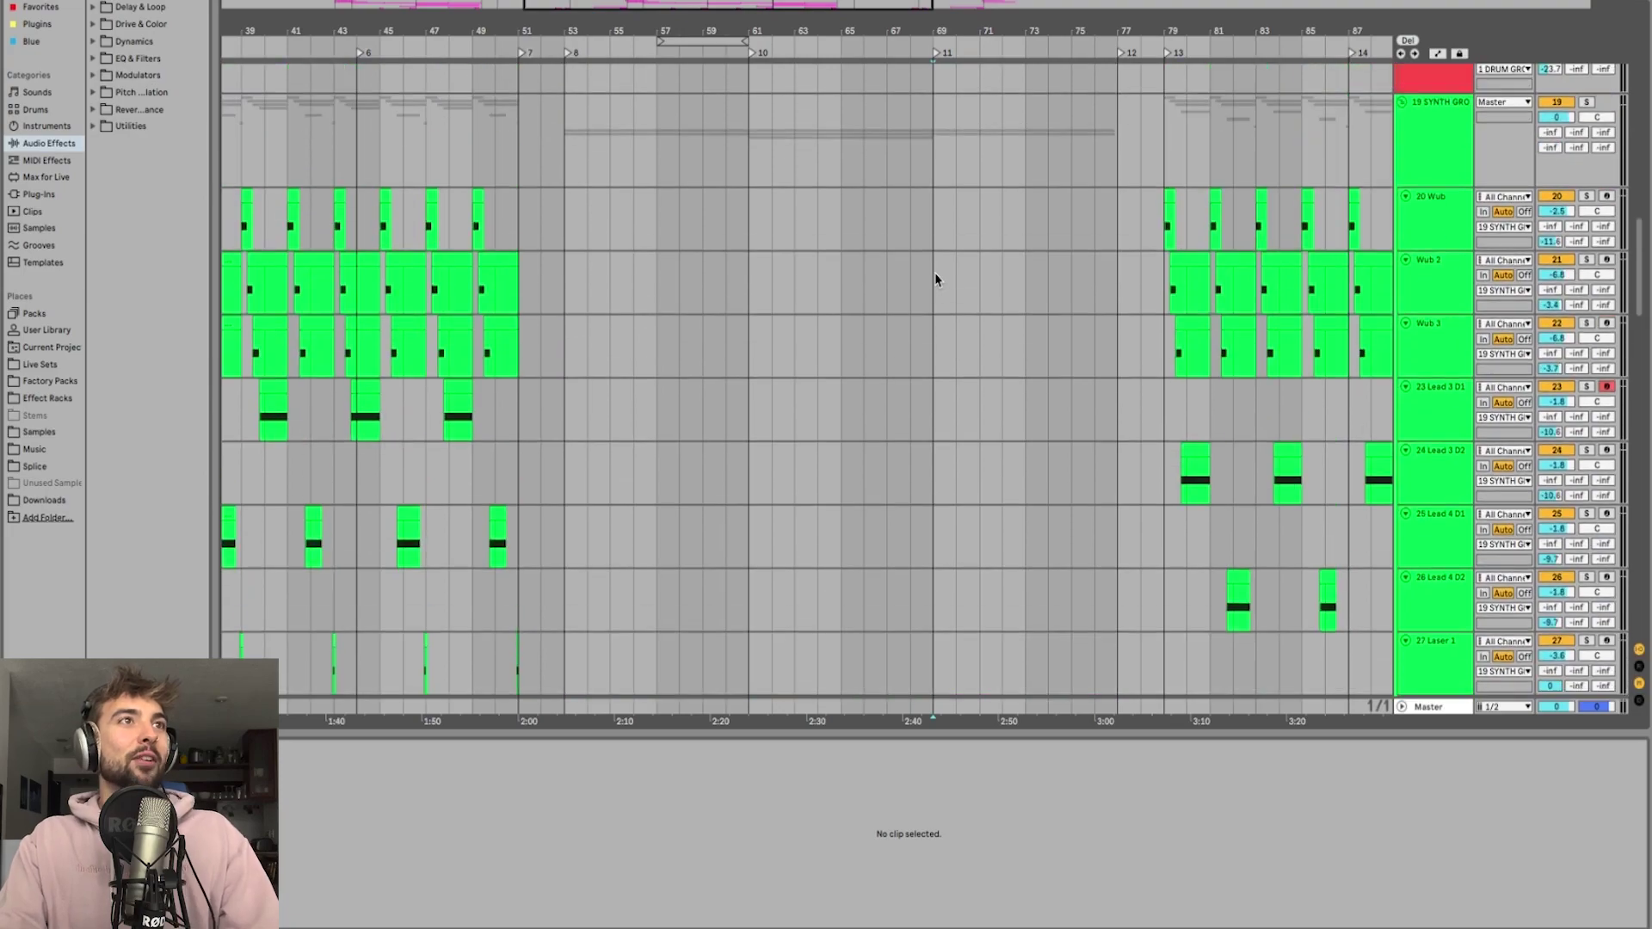
scroll(929, 215, down, 10)
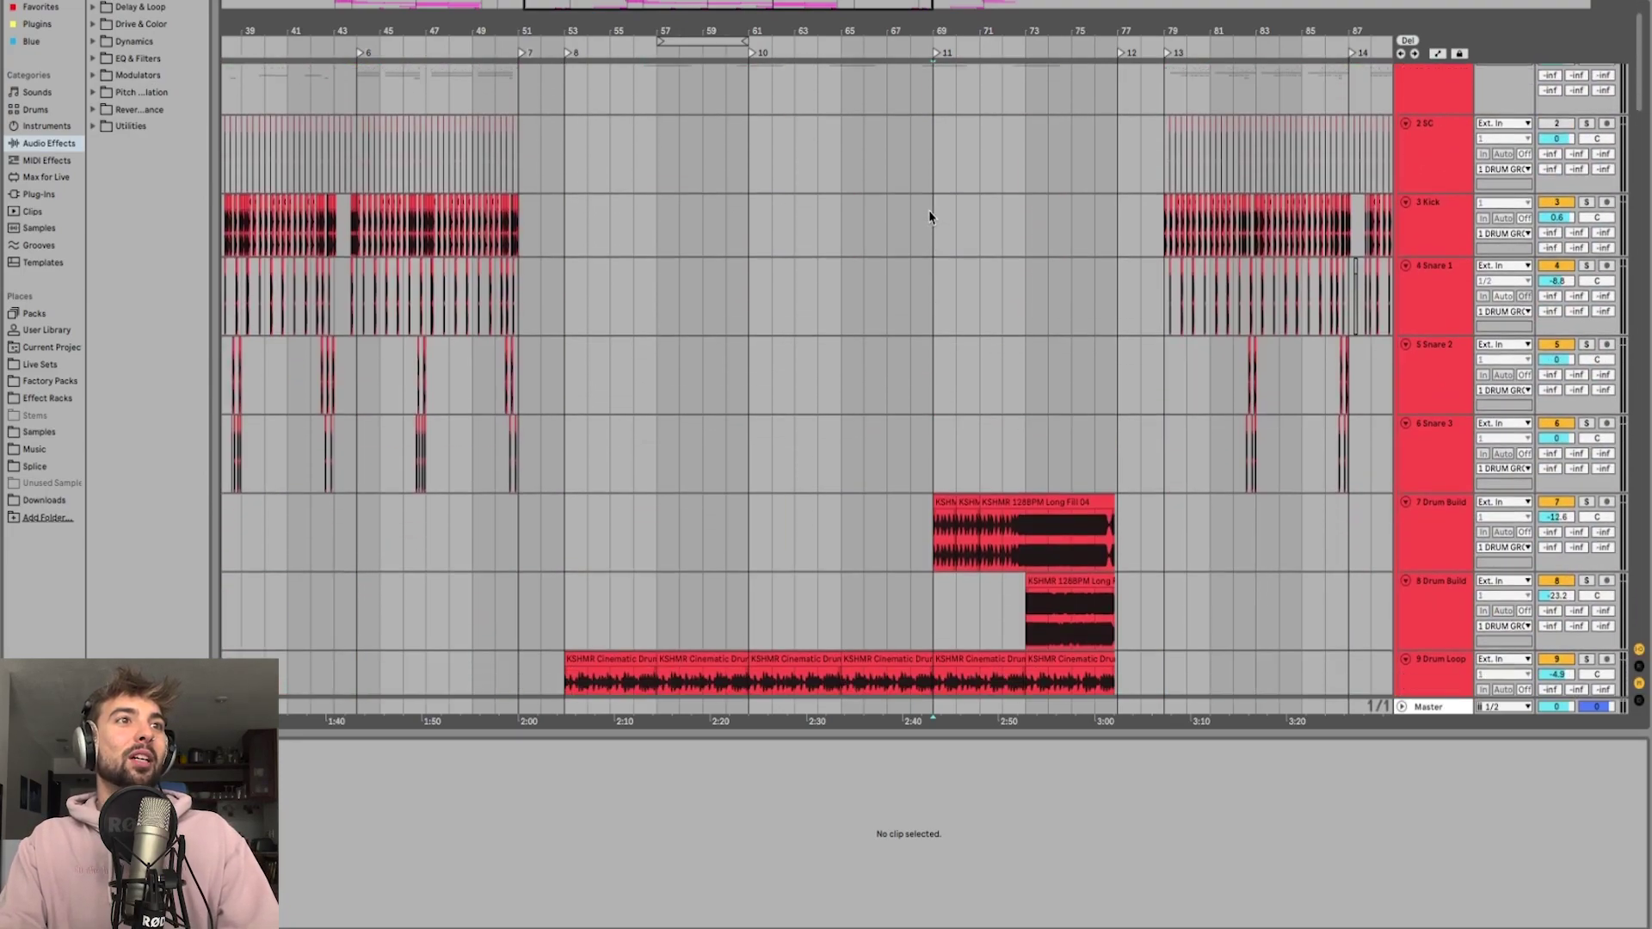
scroll(842, 148, down, 3)
scroll(975, 251, down, 20)
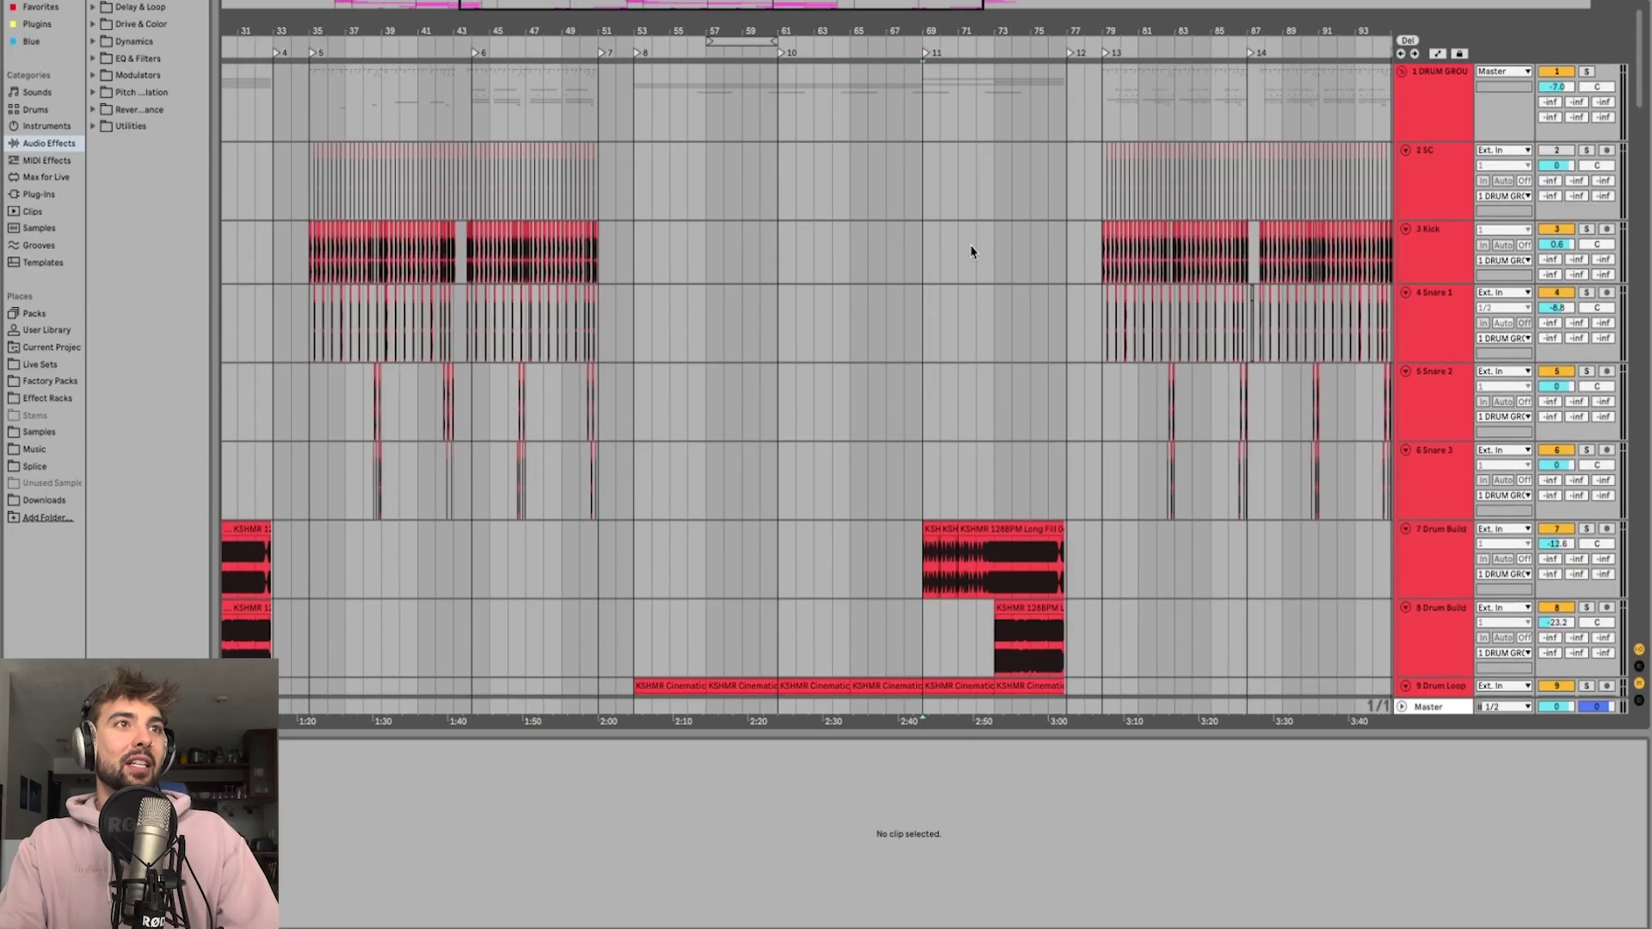
Step: Select the Reese 2 clip starting at bar 69 and play its track soloed
click(878, 366)
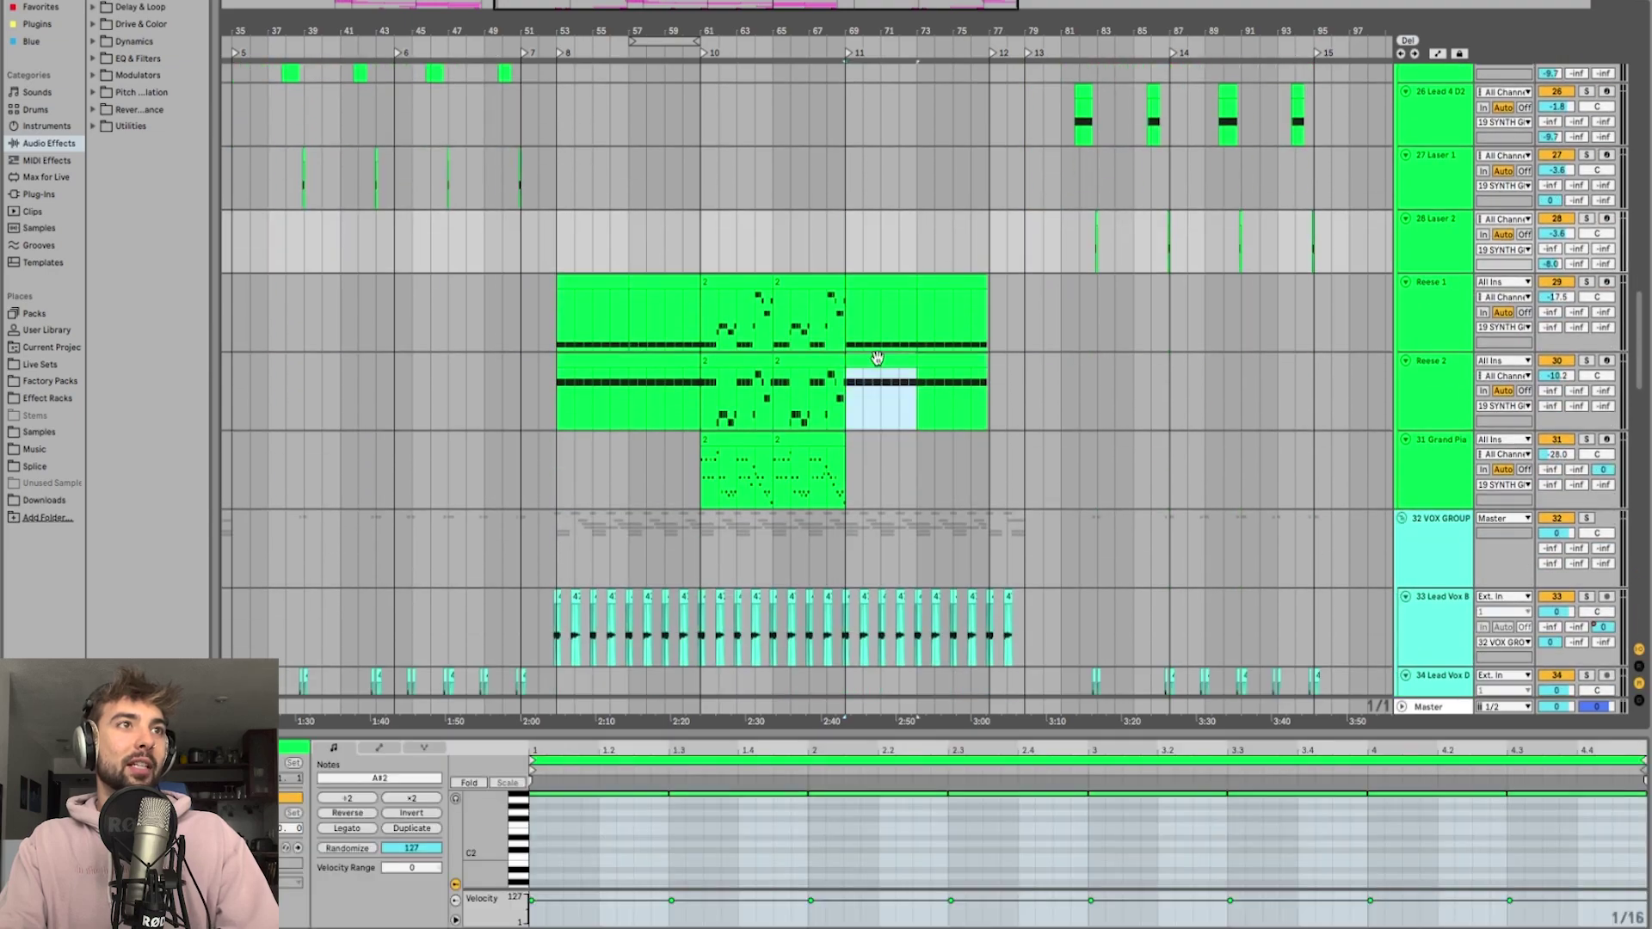
scroll(876, 352, left, 1)
scroll(876, 352, left, 2)
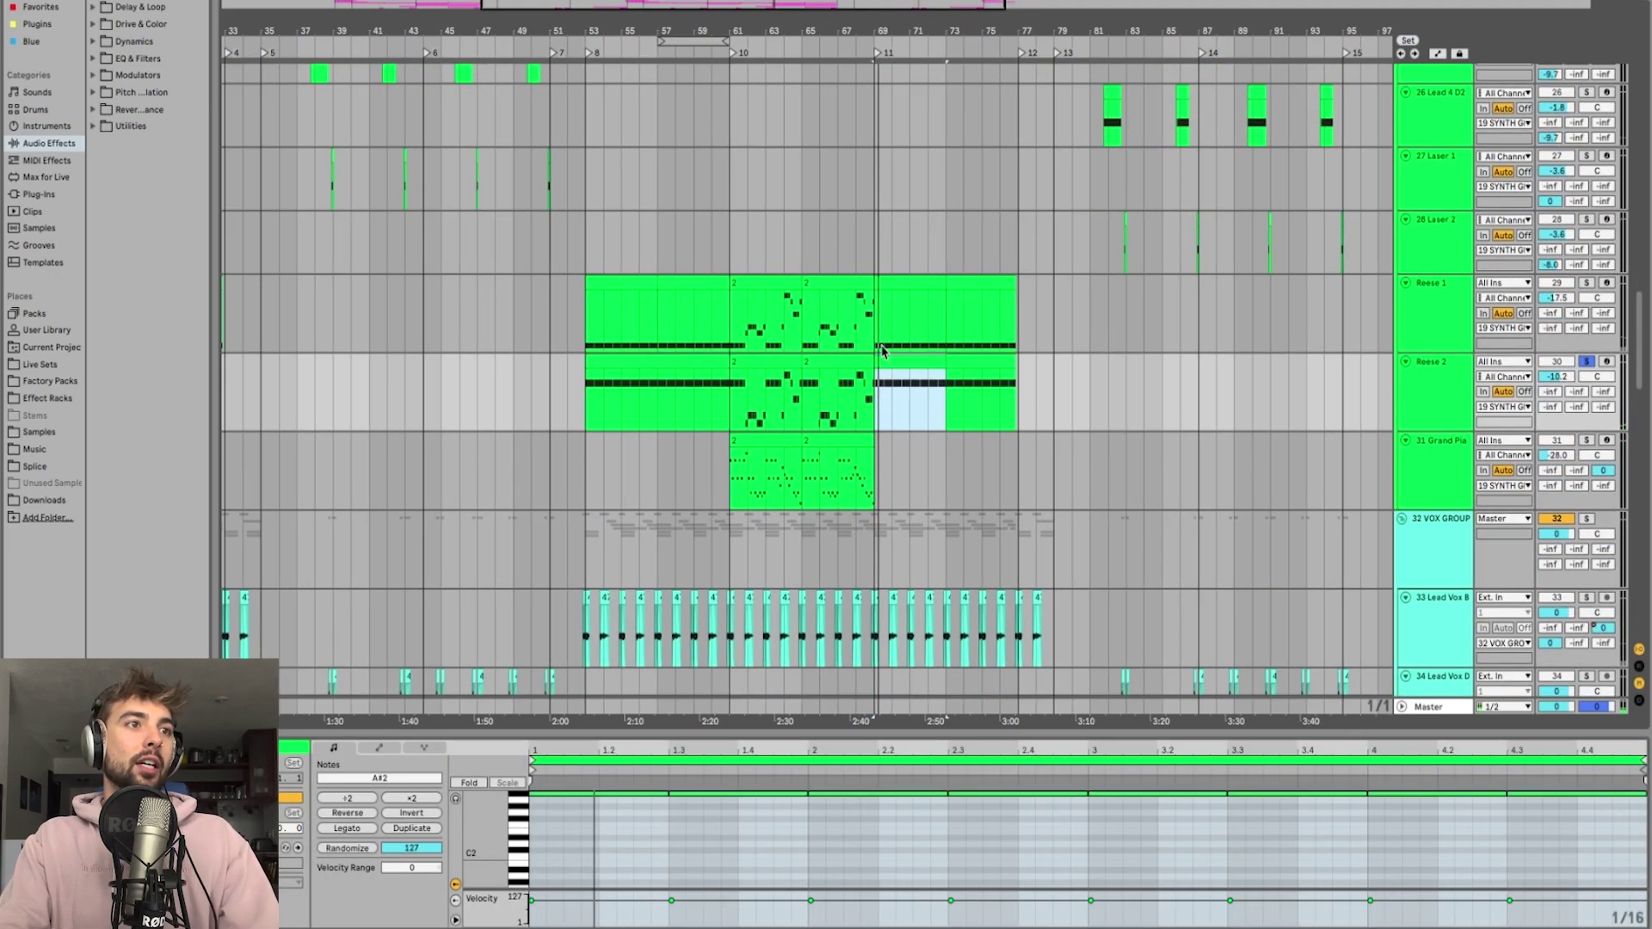
scroll(918, 379, down, 5)
scroll(933, 358, up, 15)
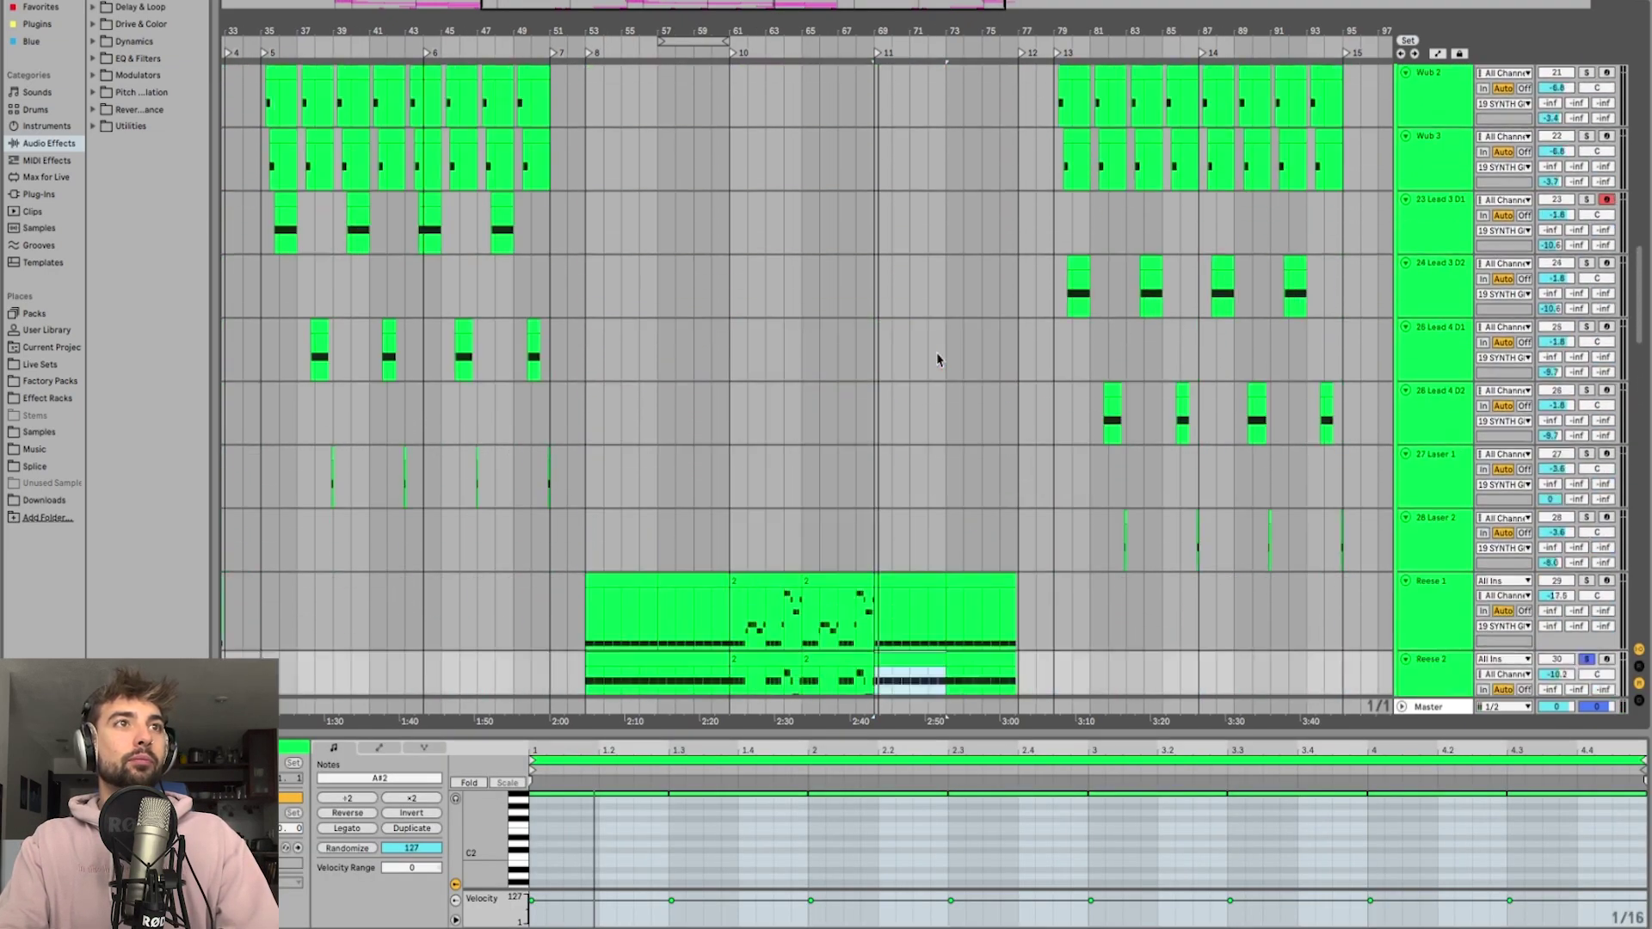
Step: Clear the Reese 2 solo, locate the second drop at bar 79, and open the first drop's opening Wub 2 clip for comparison
click(1011, 241)
scroll(1010, 247, up, 15)
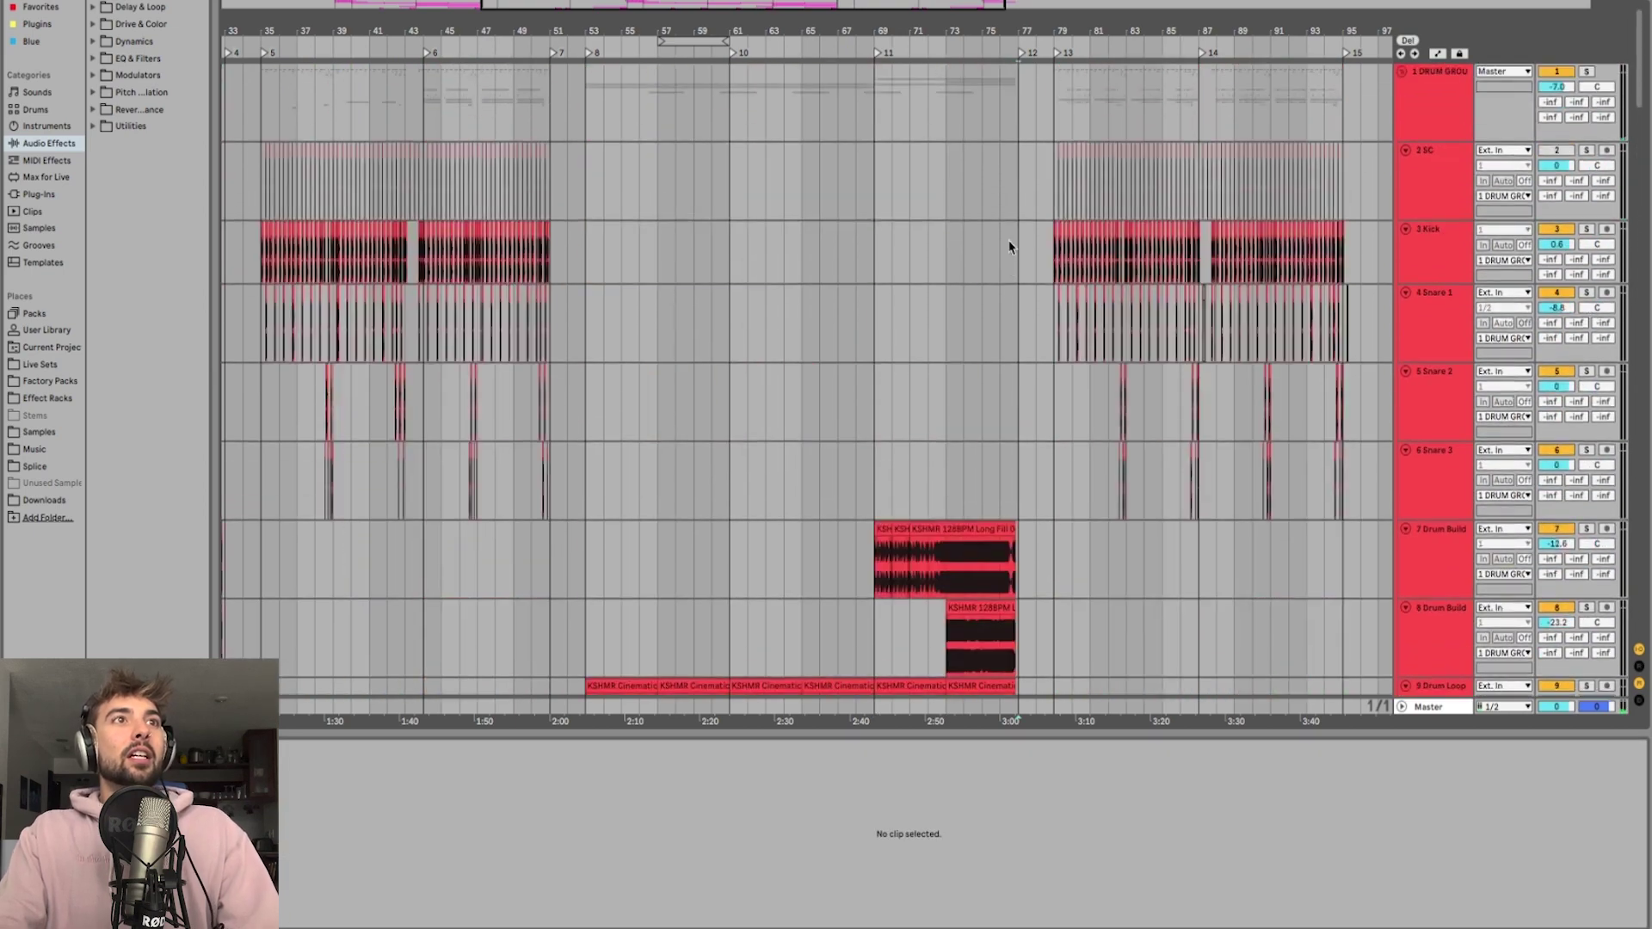
click(1042, 124)
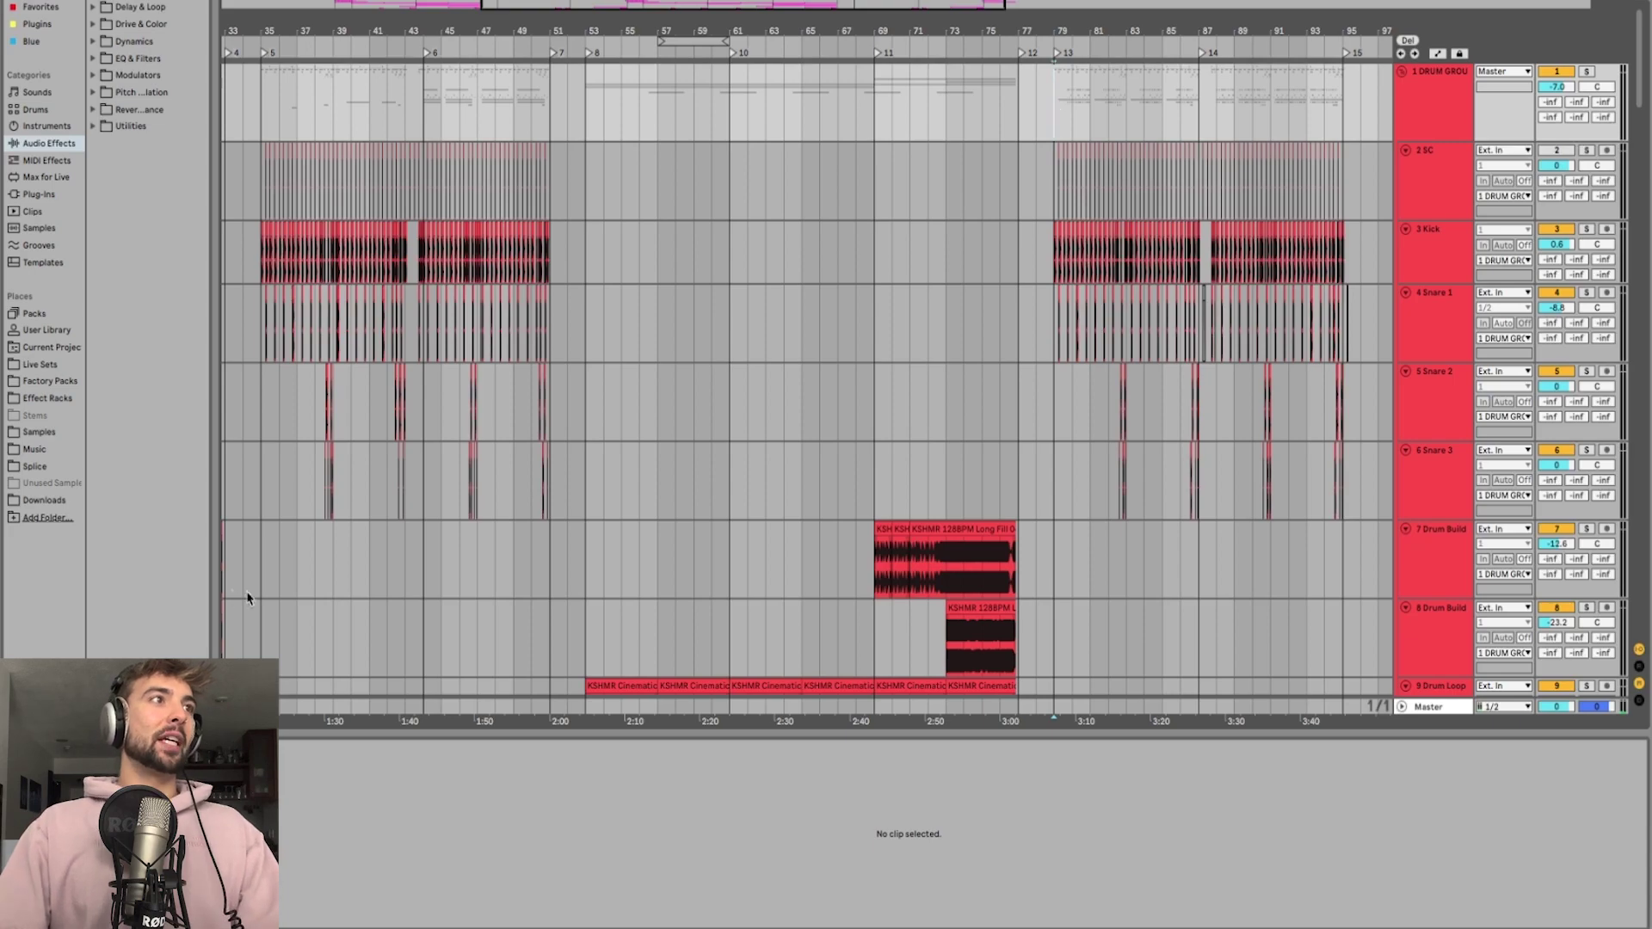
scroll(282, 467, down, 12)
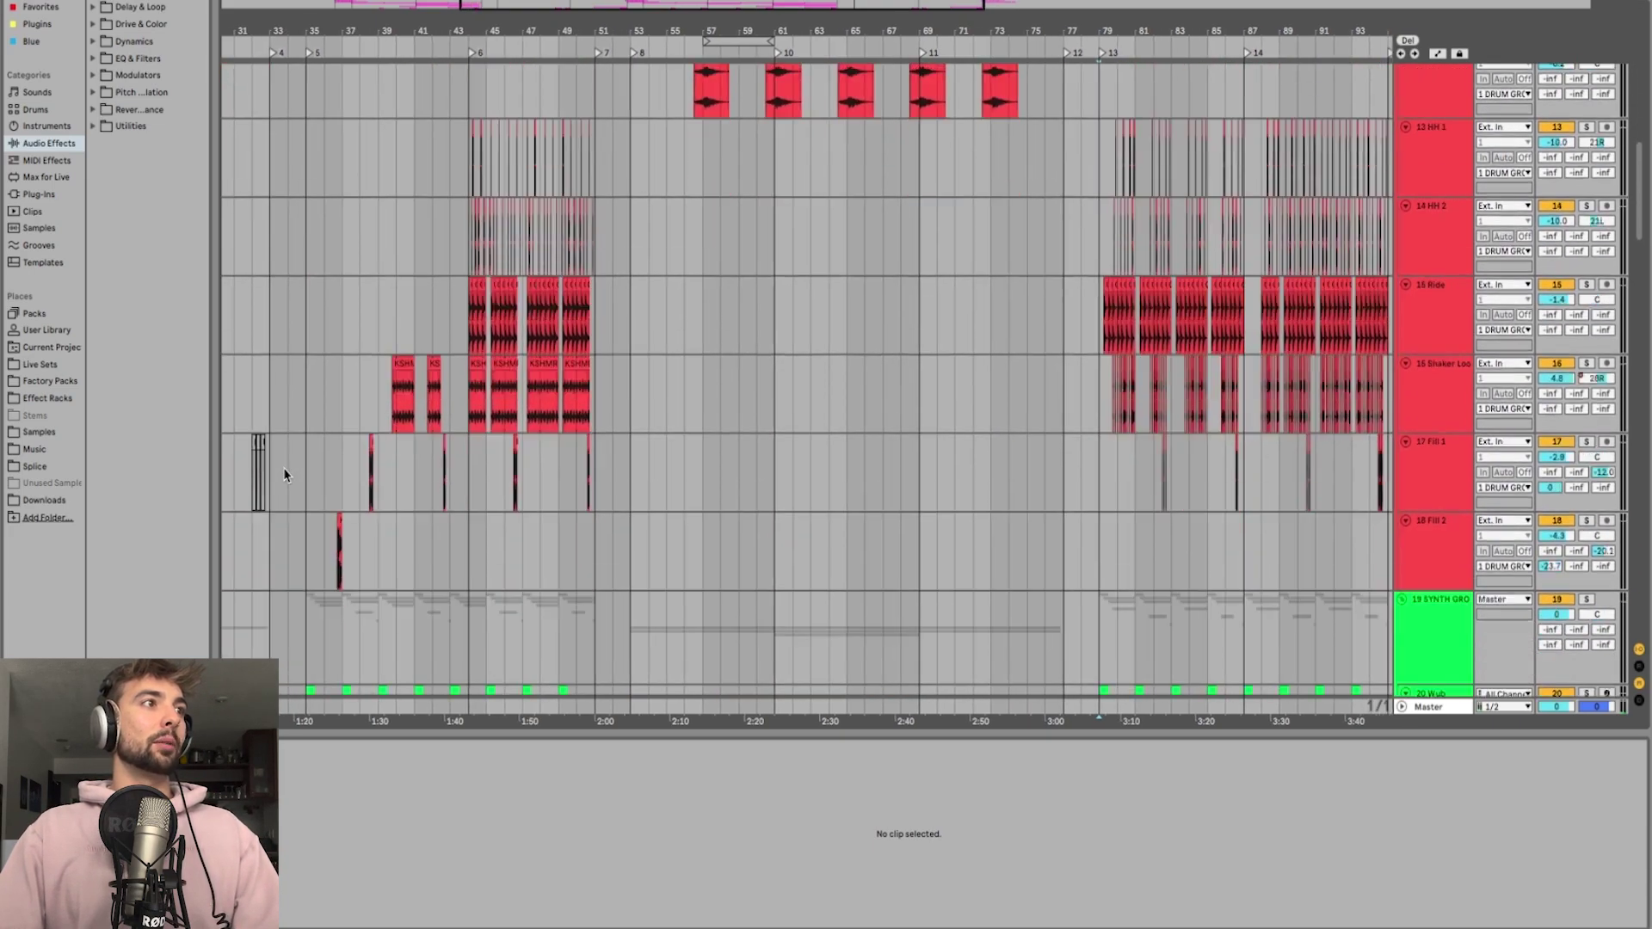
scroll(282, 468, down, 10)
click(330, 206)
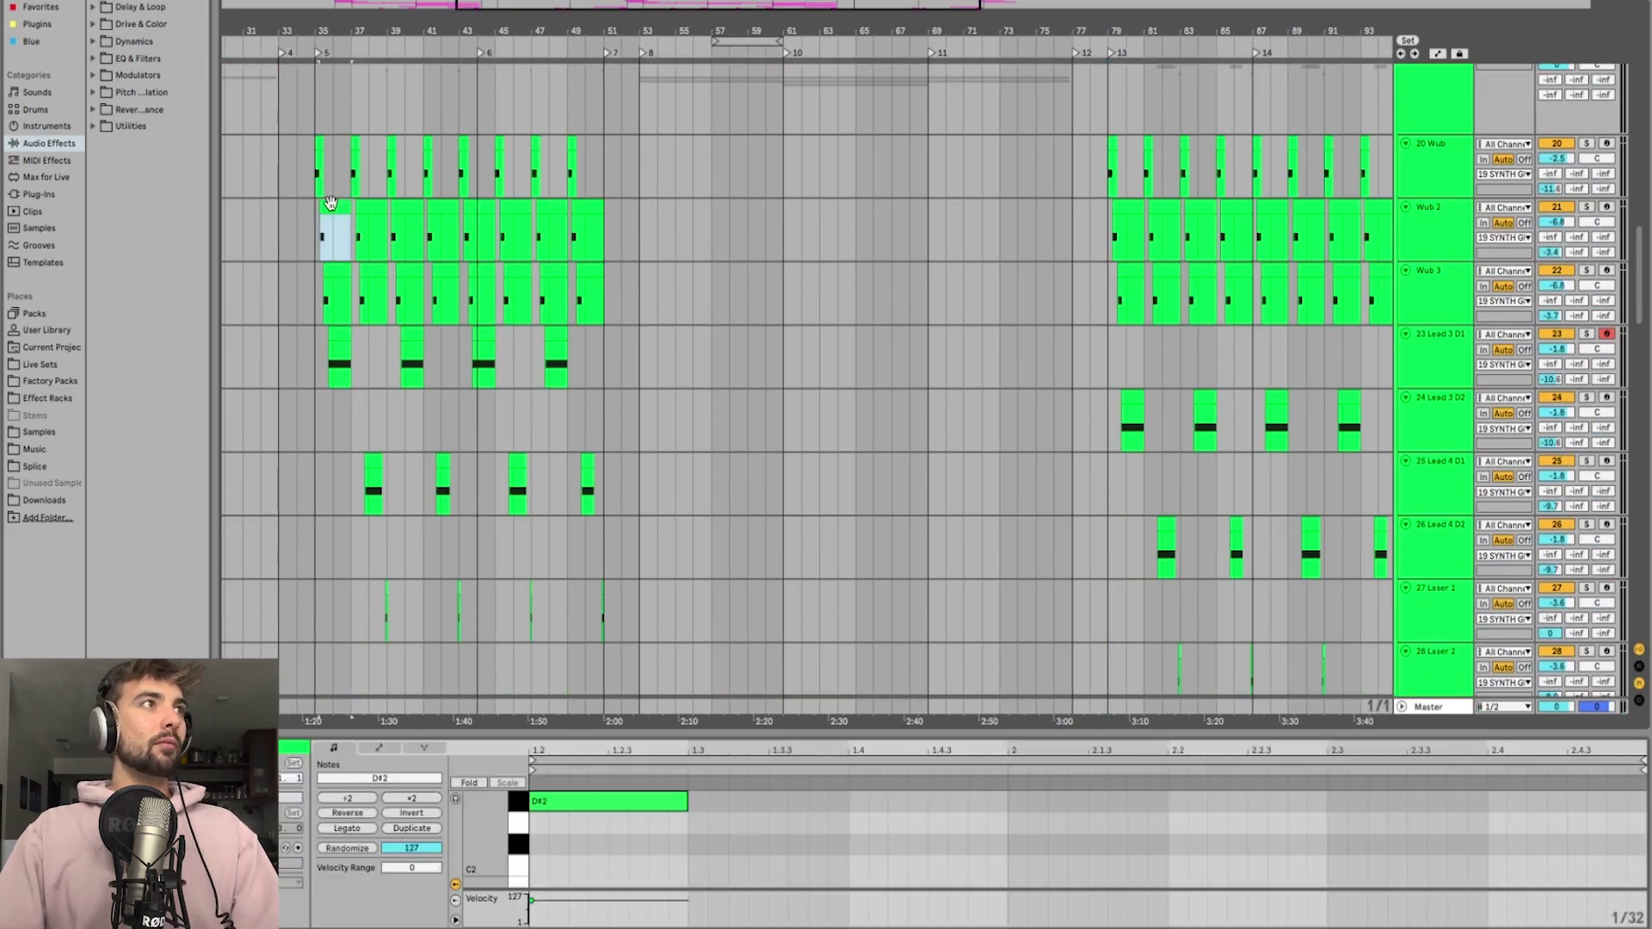
Step: Select the first bar of the second drop, bar 79, across the synth group and play its tracks soloed
click(1109, 116)
key(plus)
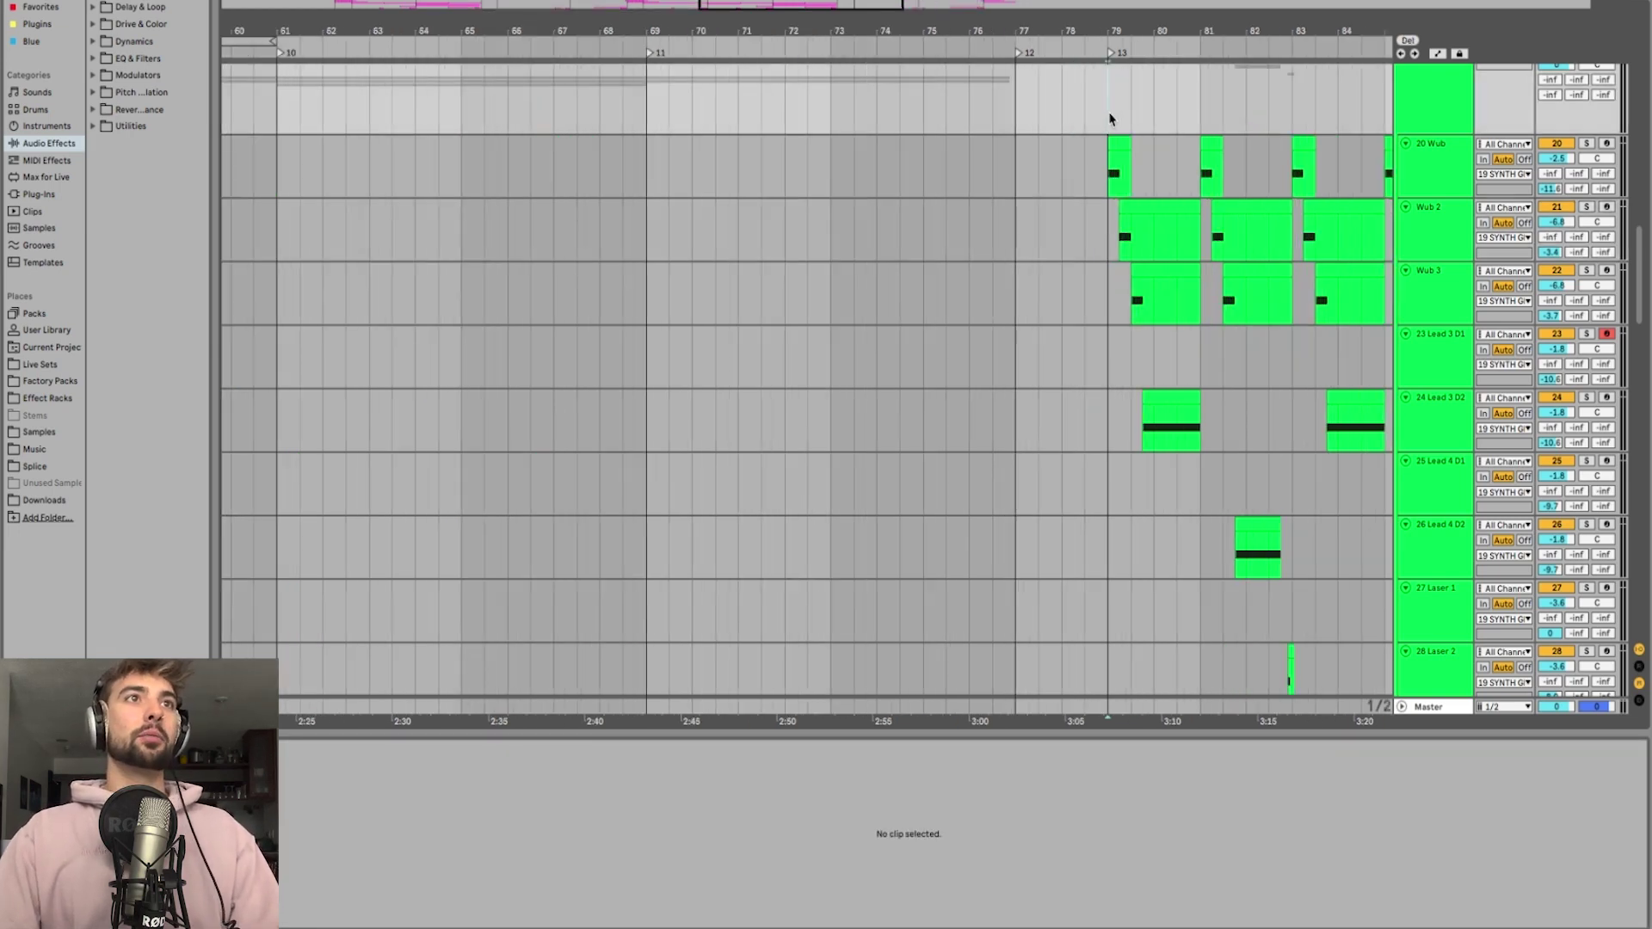
drag(1133, 113, 1145, 111)
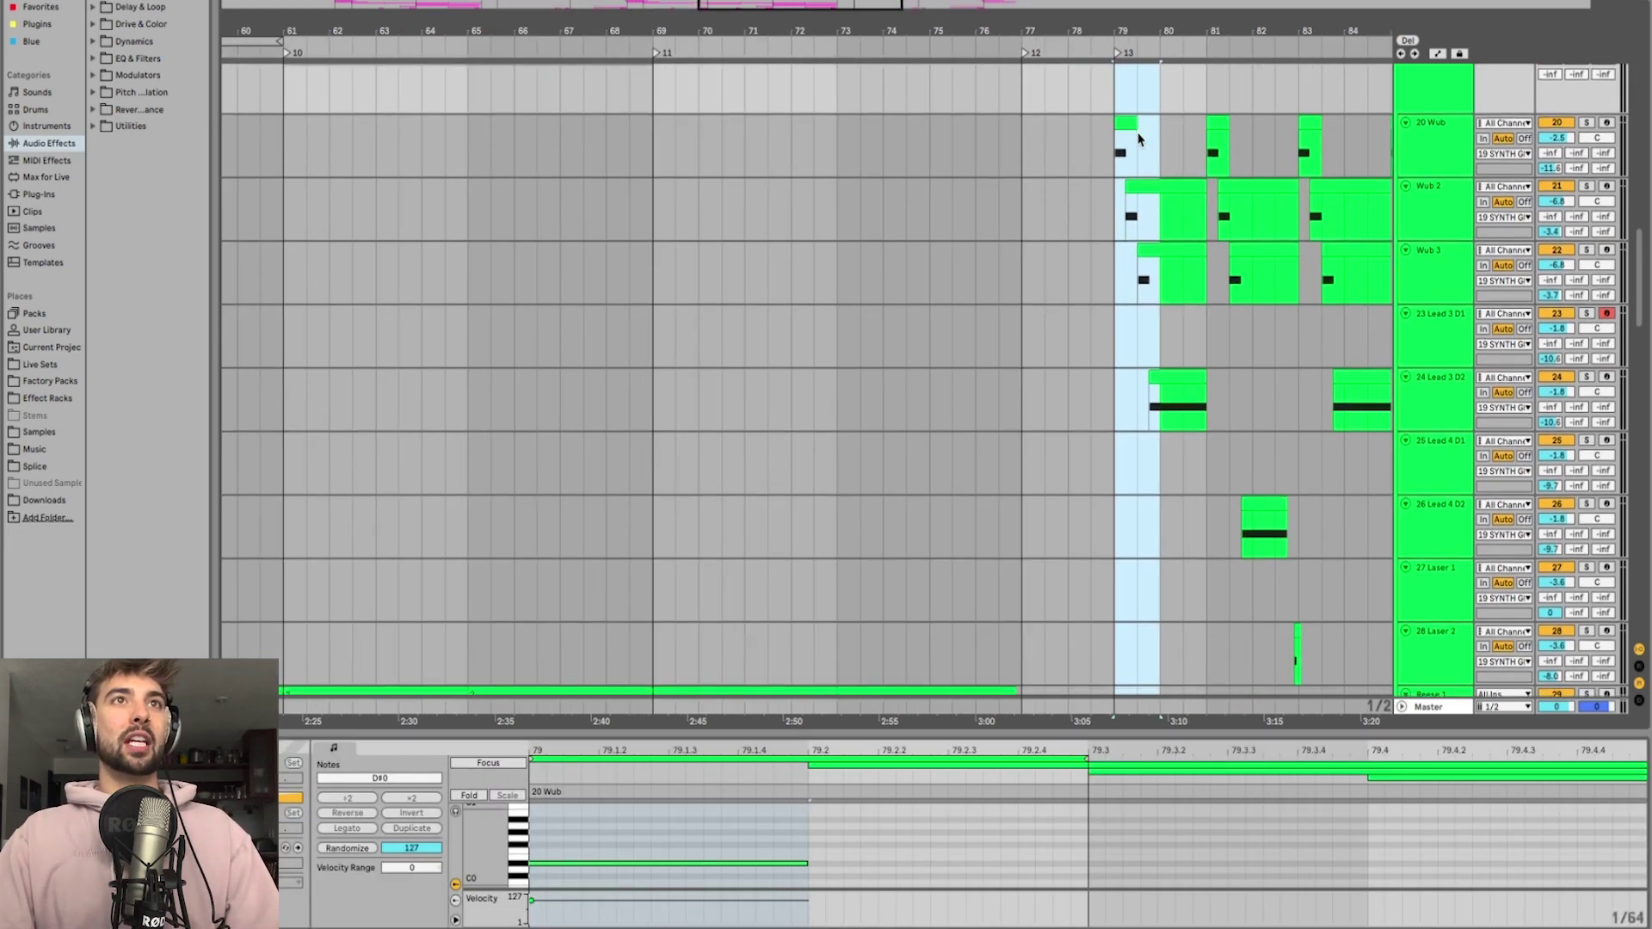
key(s)
key(space)
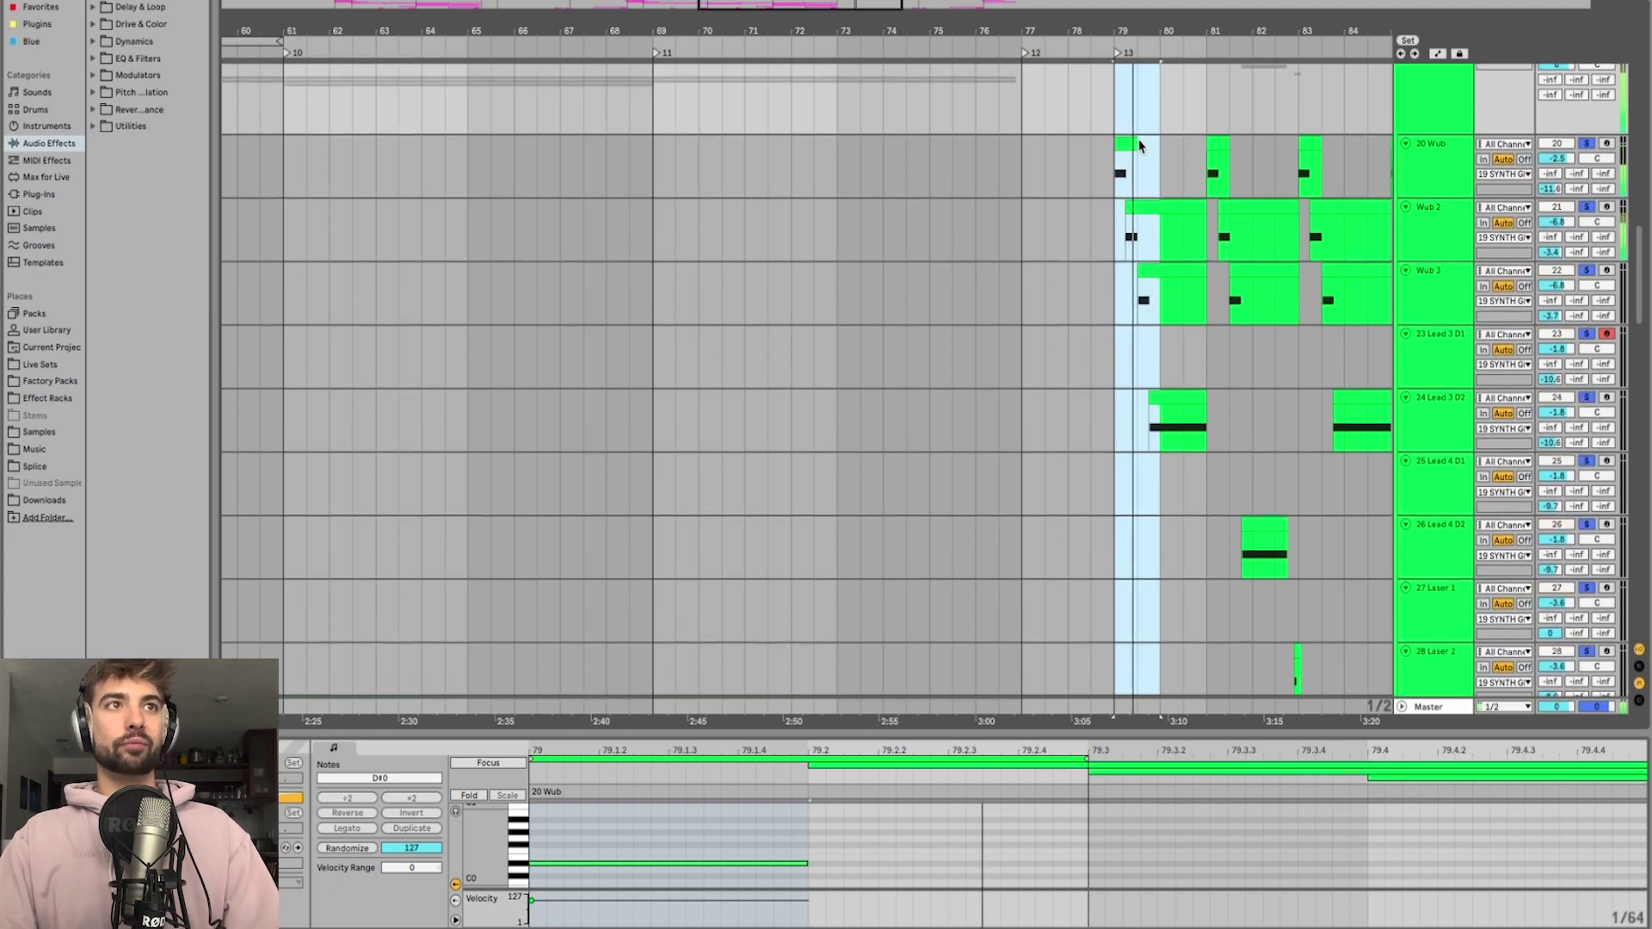
scroll(1139, 144, up, 1)
click(1135, 153)
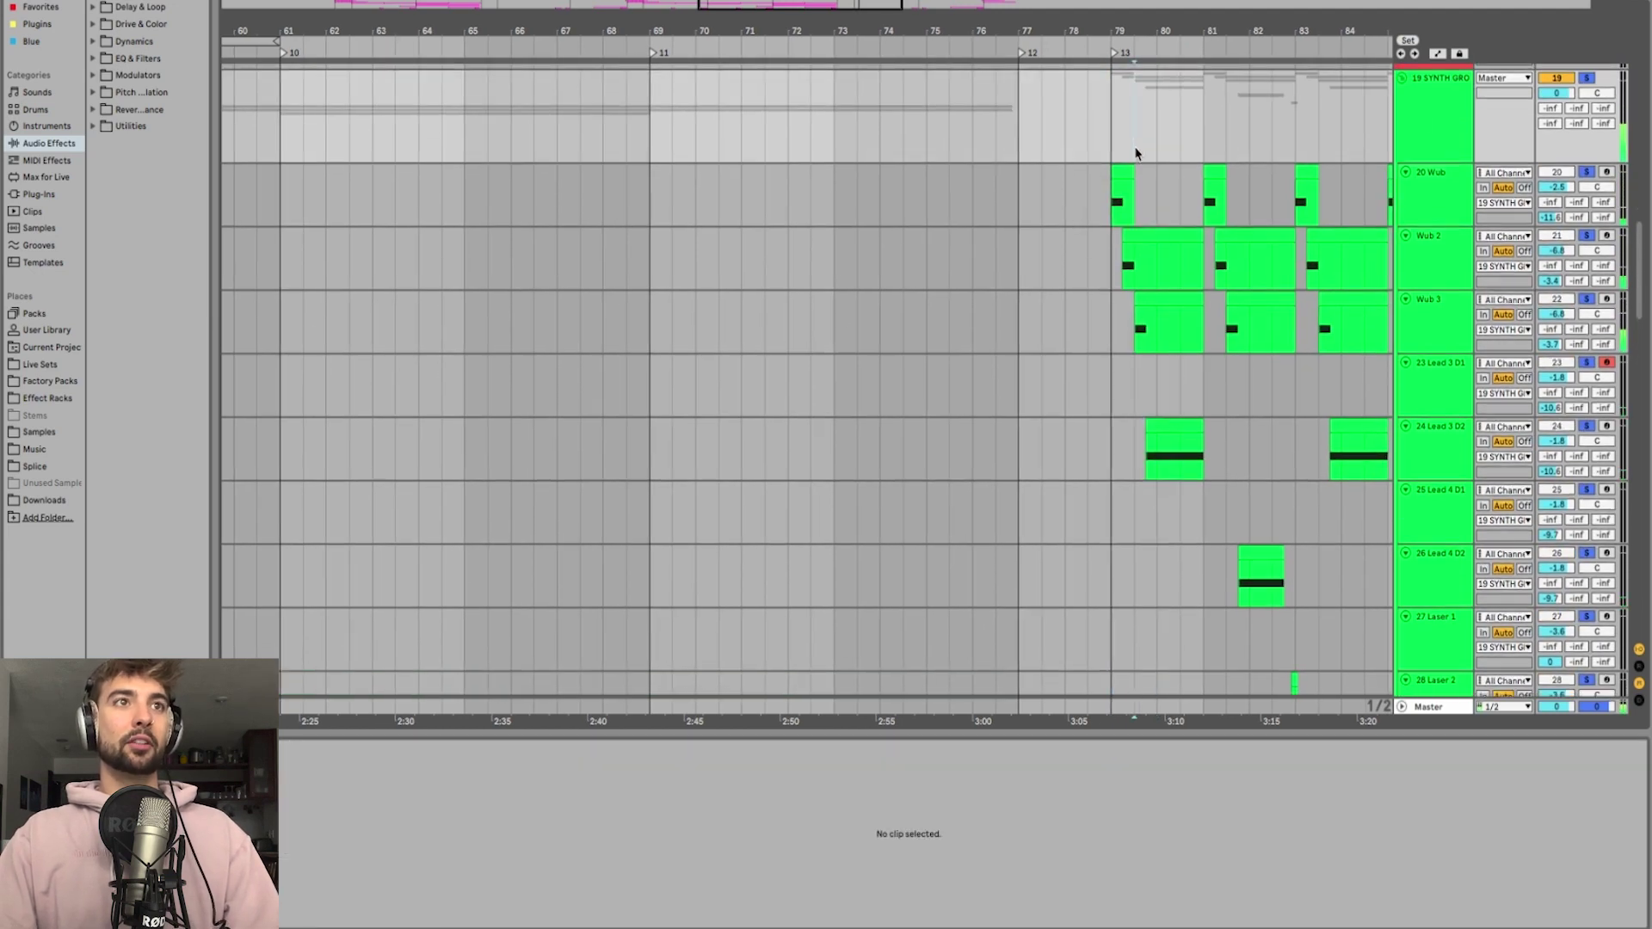
Step: Audition the first Lead 3 D2 clip of the second drop soloed, and replay it from just before the clip with all tracks
click(1166, 442)
key(s)
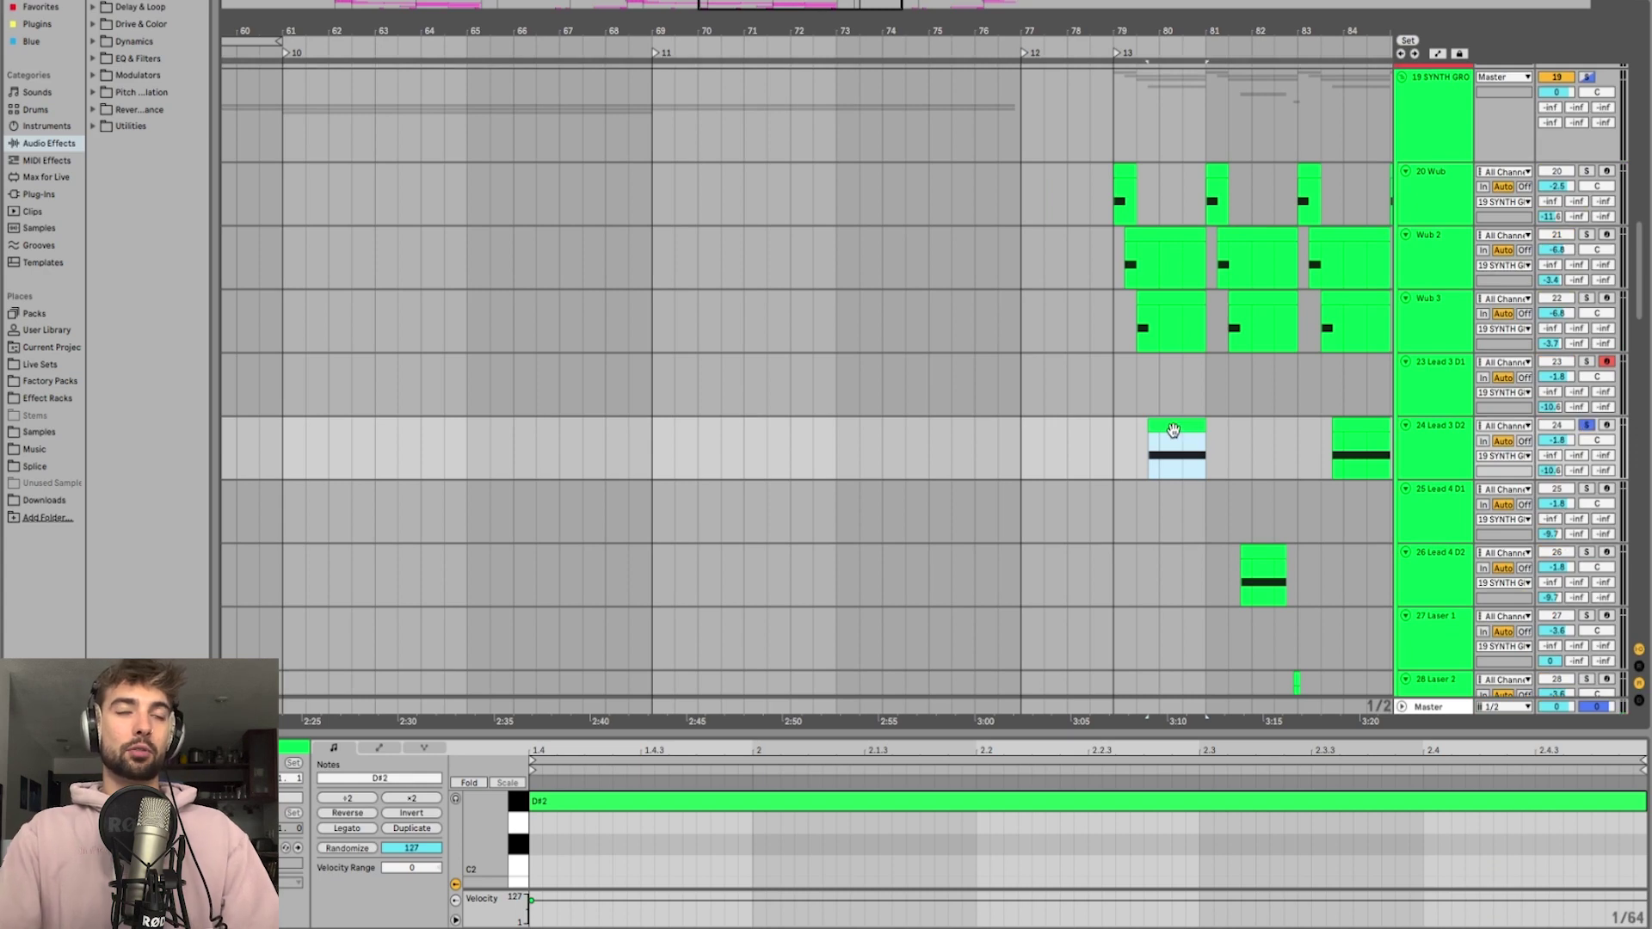
key(s)
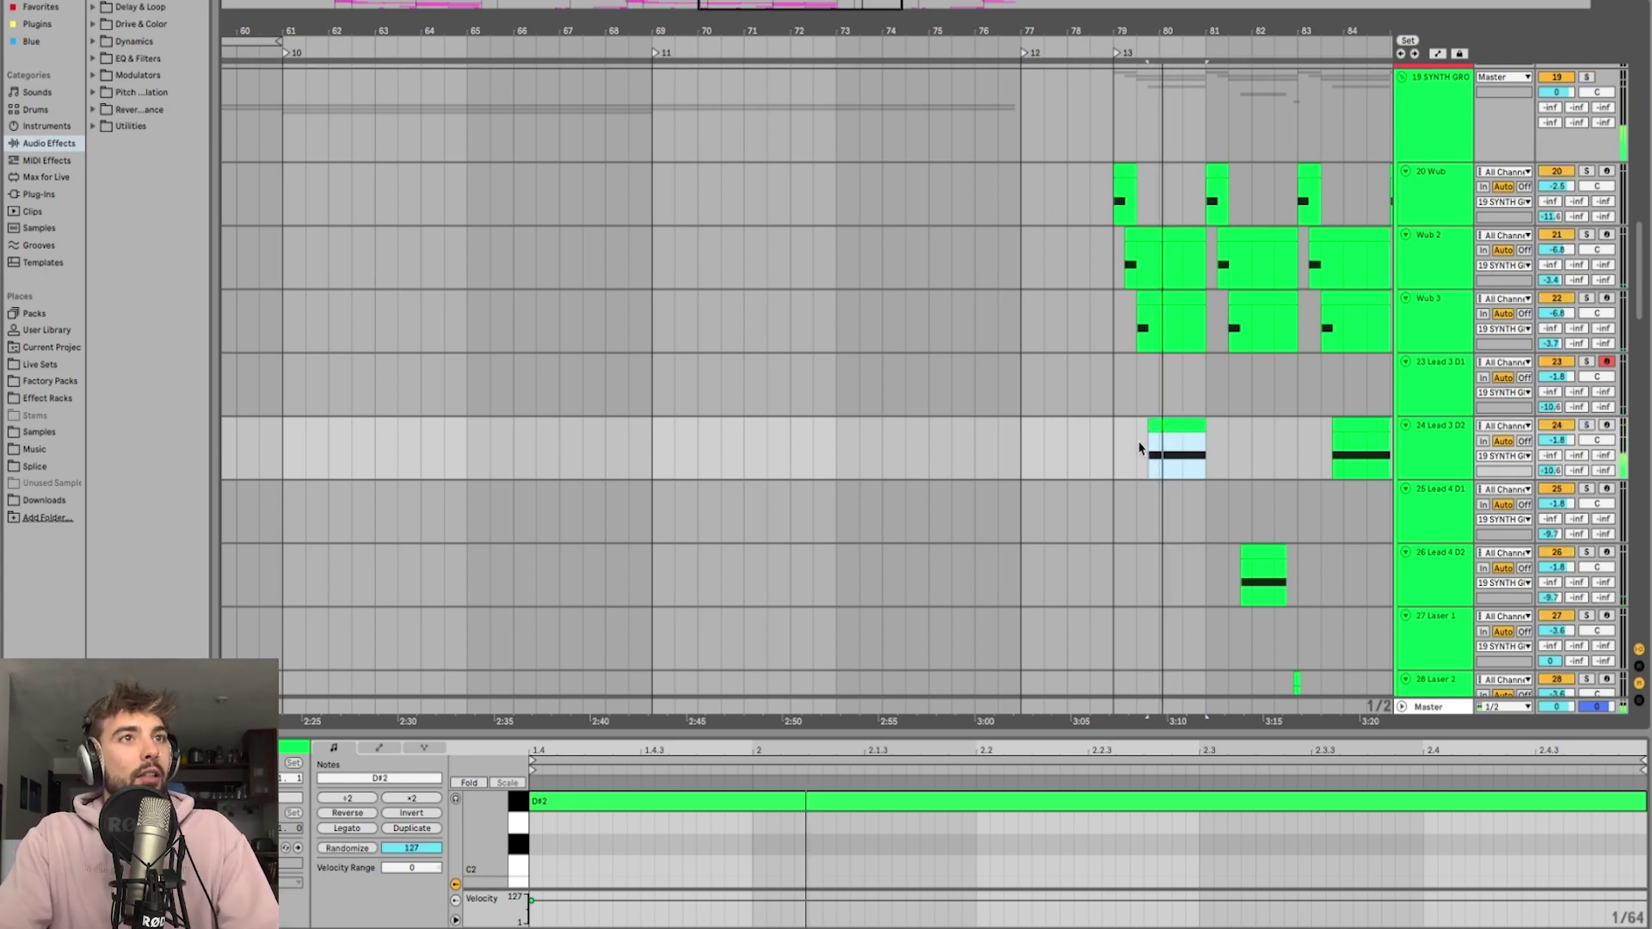
click(1139, 456)
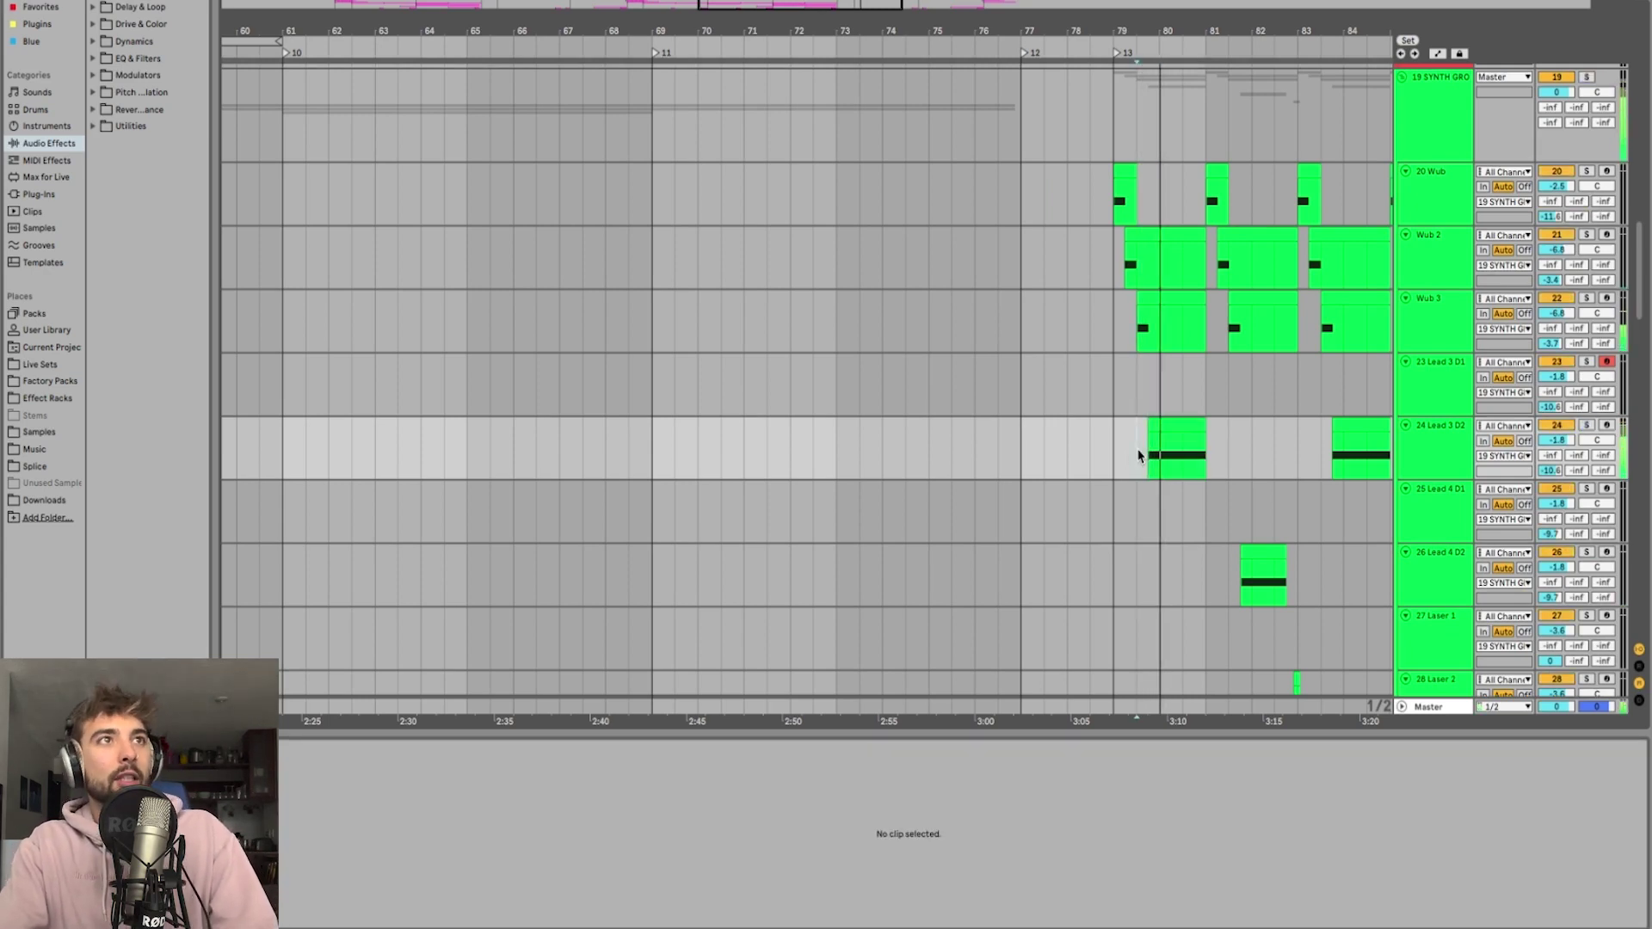
Step: Compare the hat, ride and shaker patterns of the second drop with those of the first drop
scroll(1121, 416, up, 10)
scroll(1153, 396, down, 3)
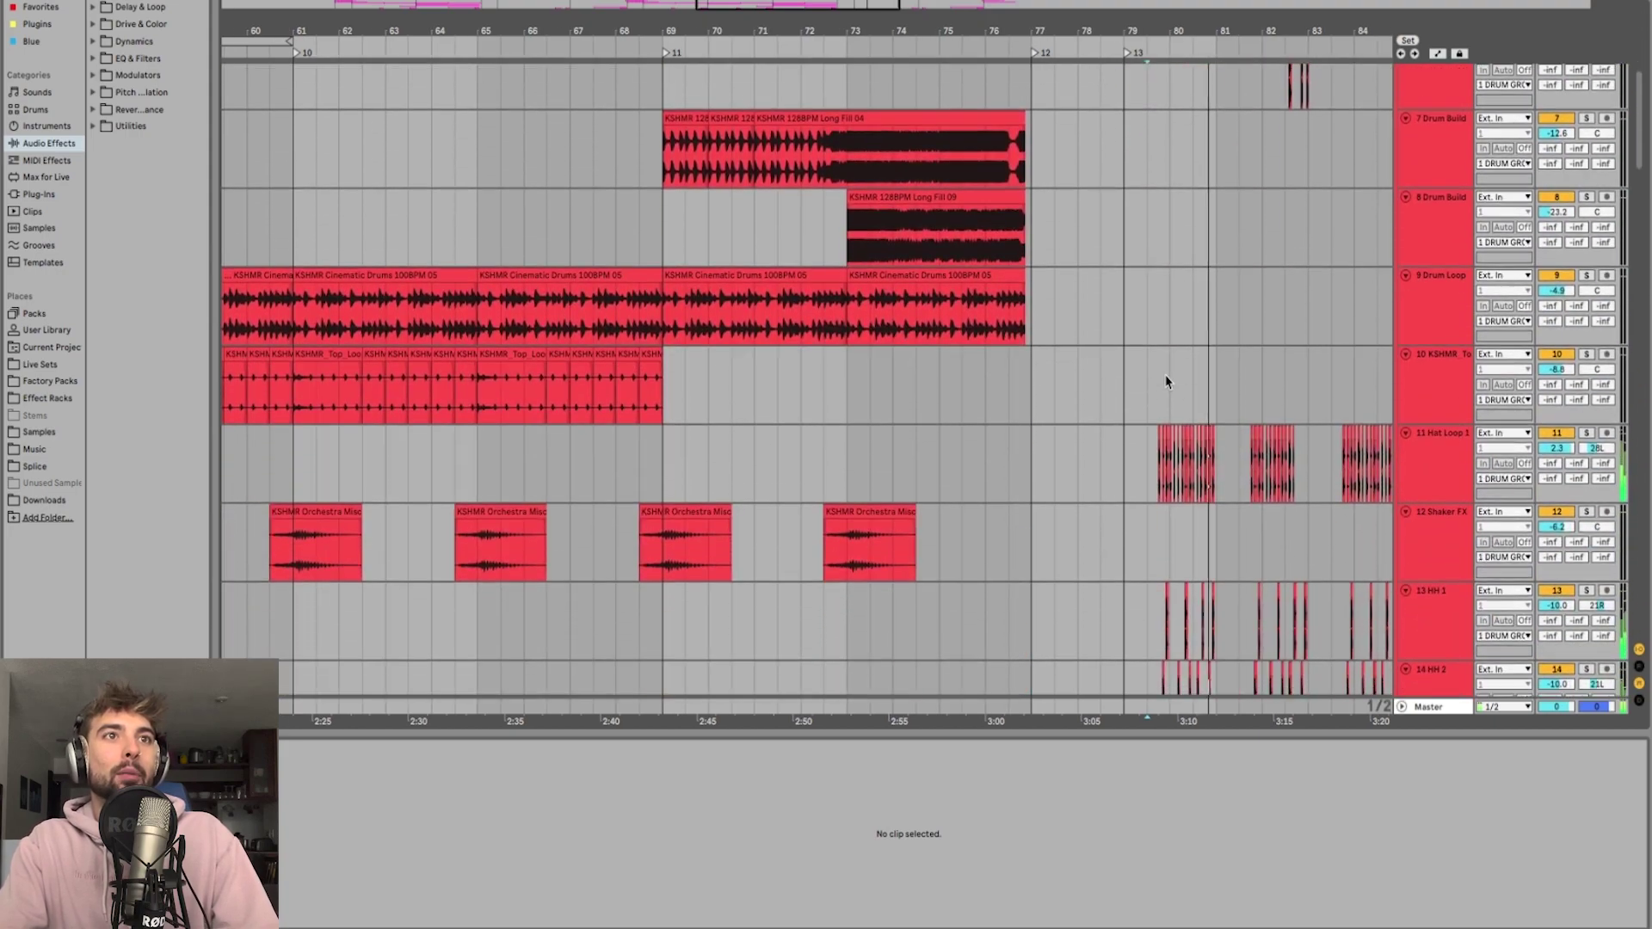
scroll(1205, 335, down, 3)
scroll(1009, 362, down, 5)
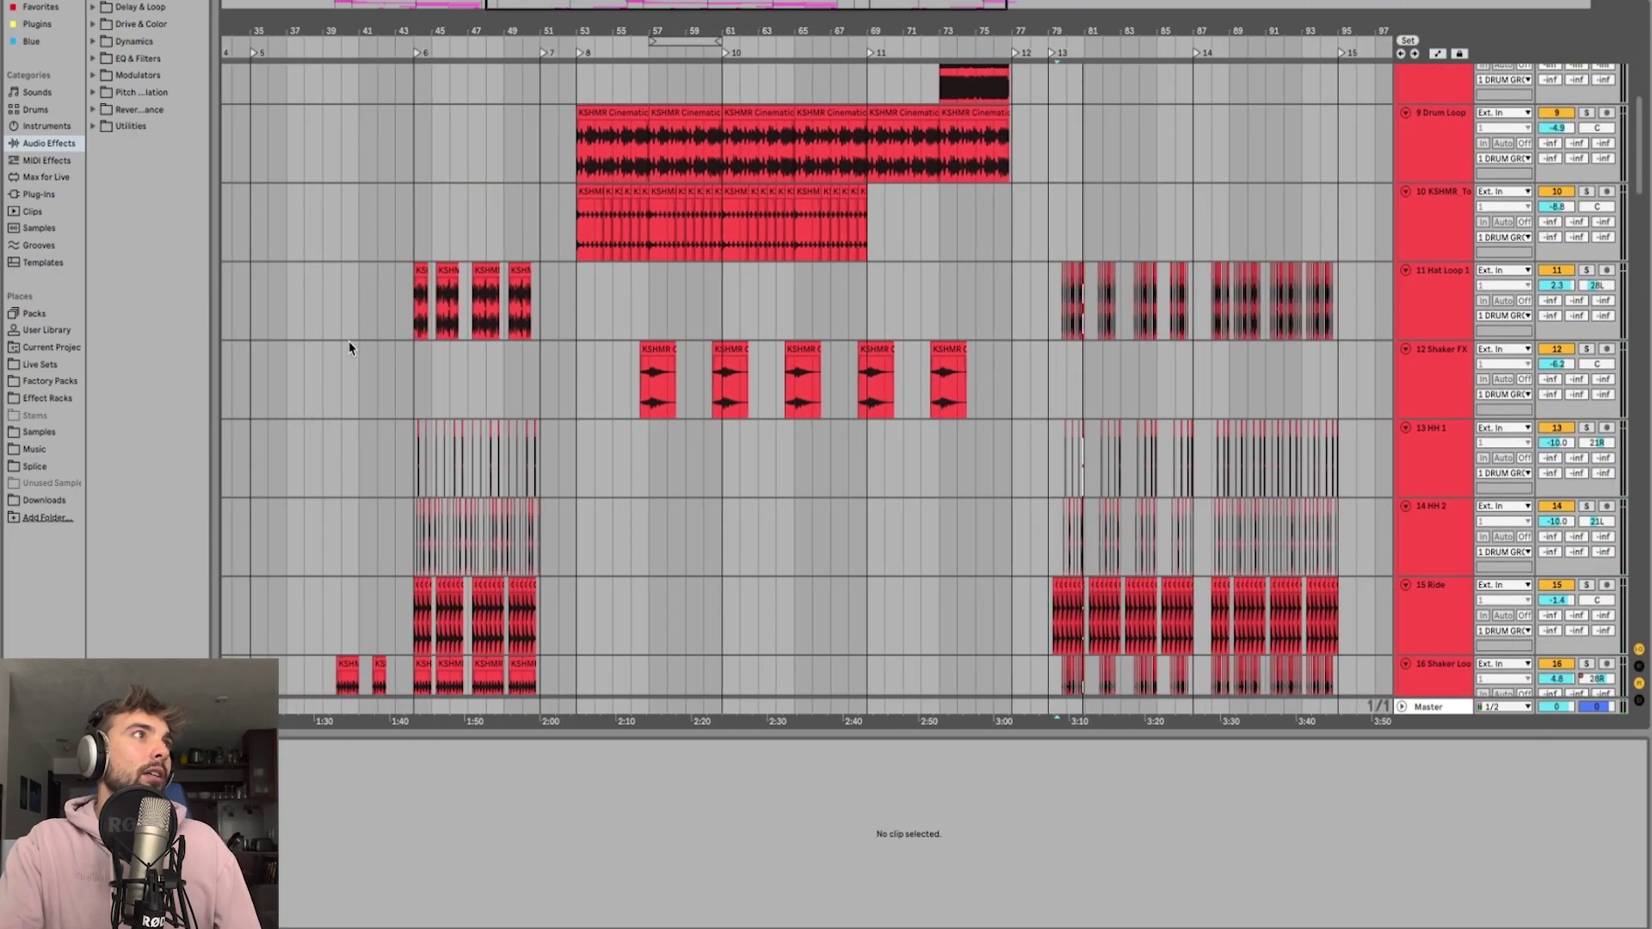
scroll(299, 307, left, 5)
scroll(299, 308, down, 1)
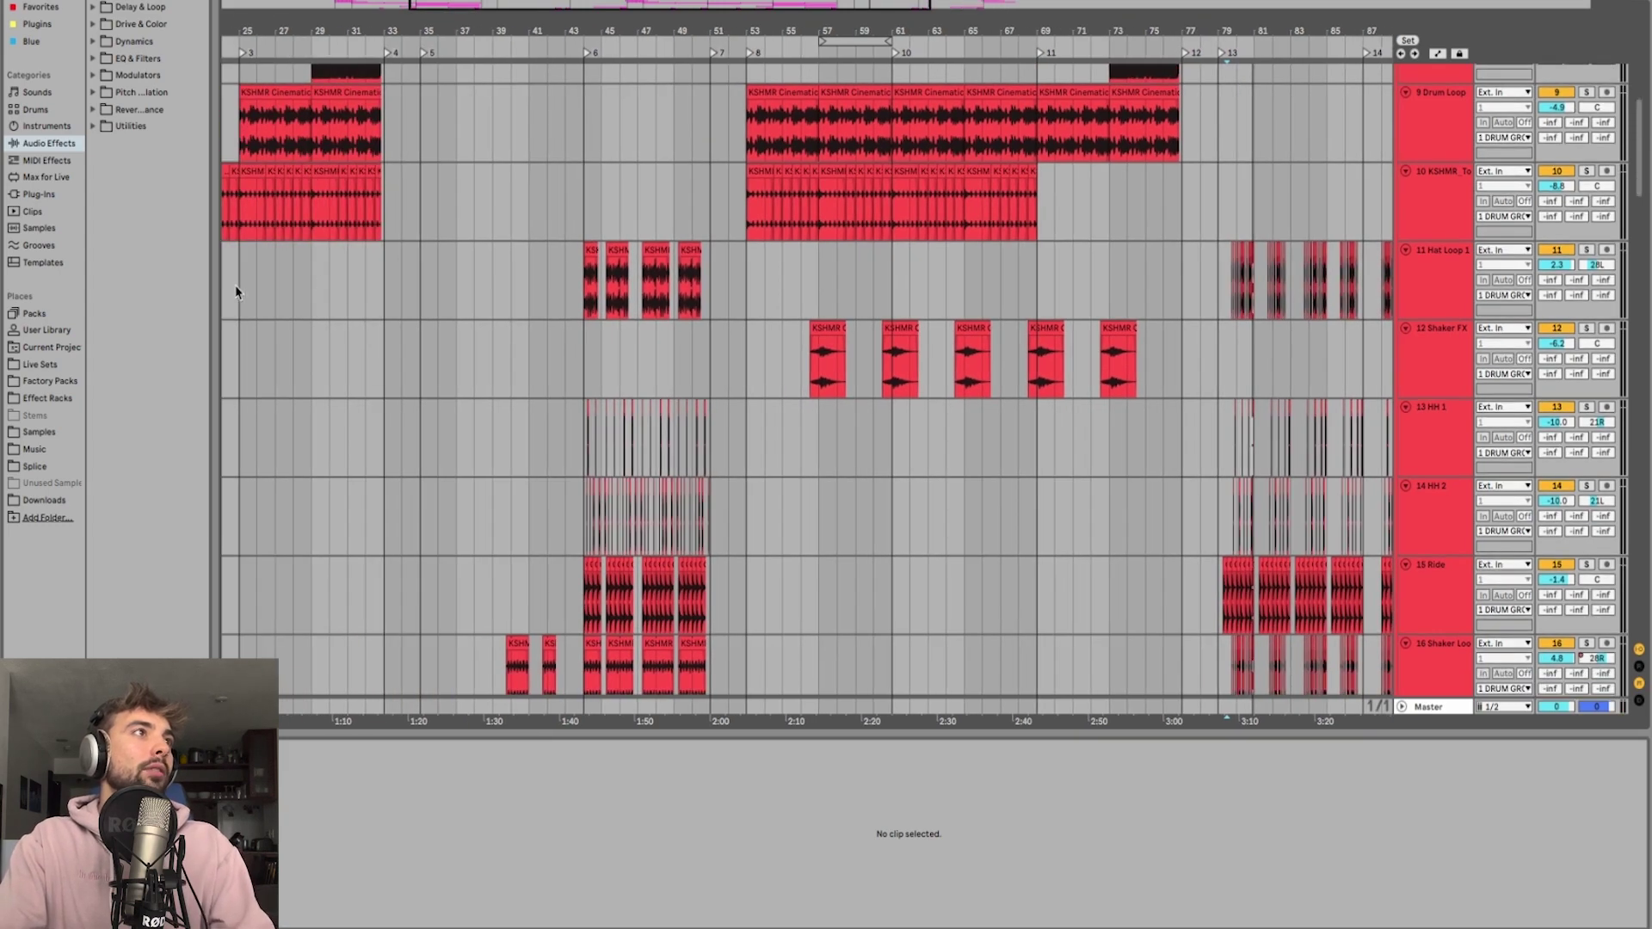
scroll(695, 318, right, 15)
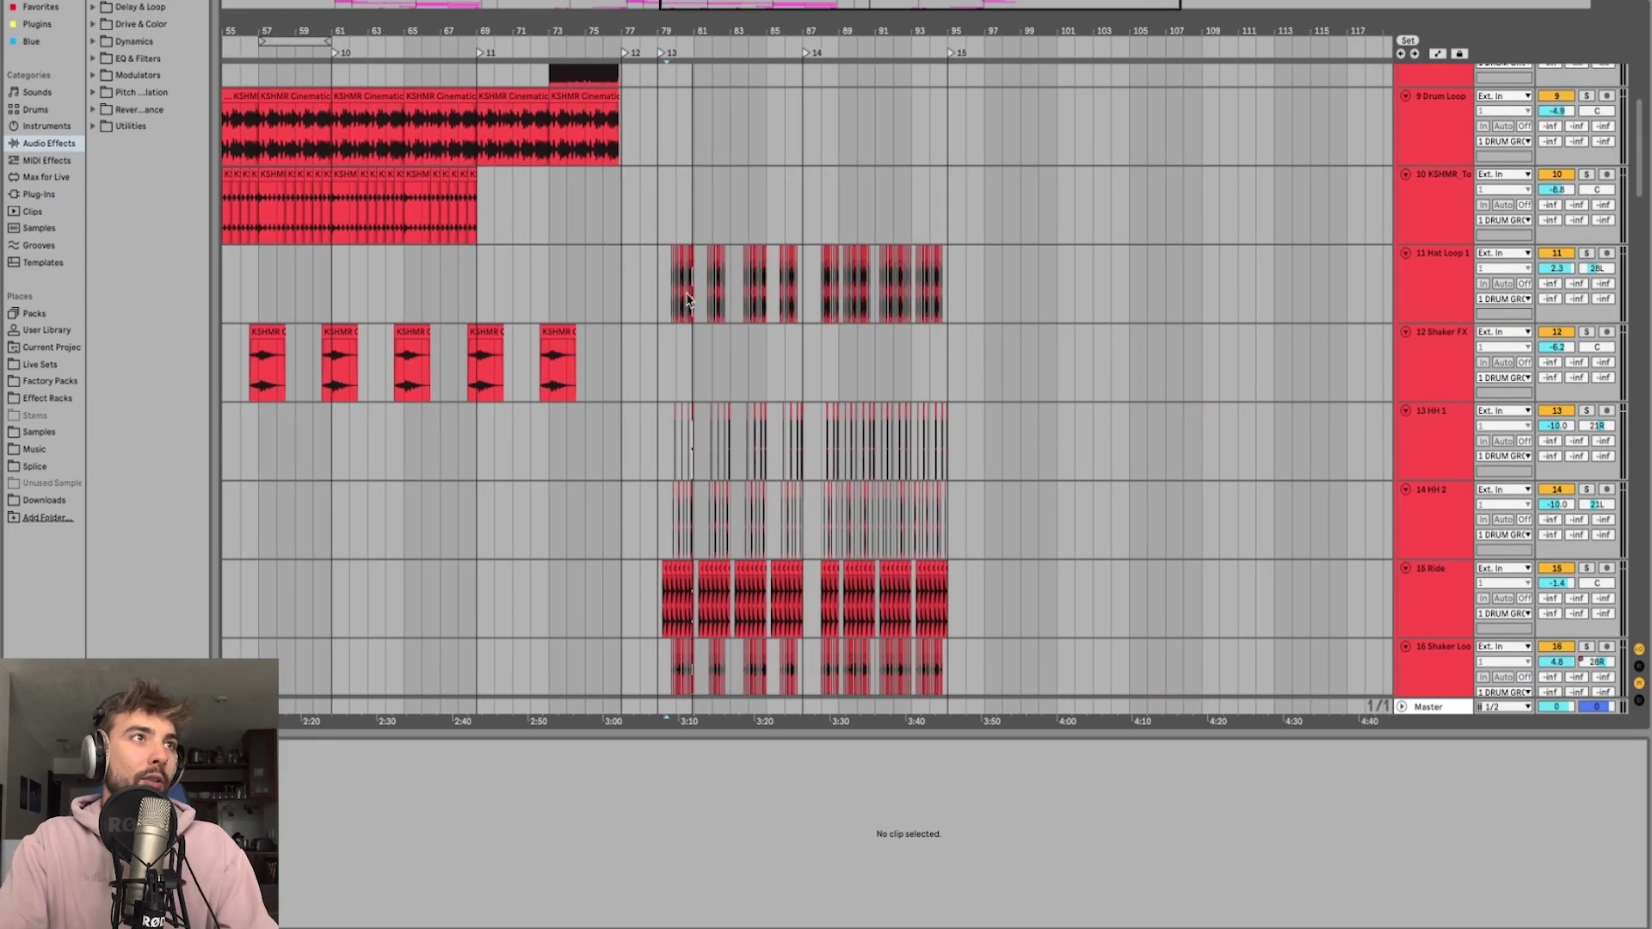
scroll(689, 299, right, 1)
Step: Play the second drop from bar 79 with only the drum group soloed, examining the kick and snare pattern up close
click(640, 307)
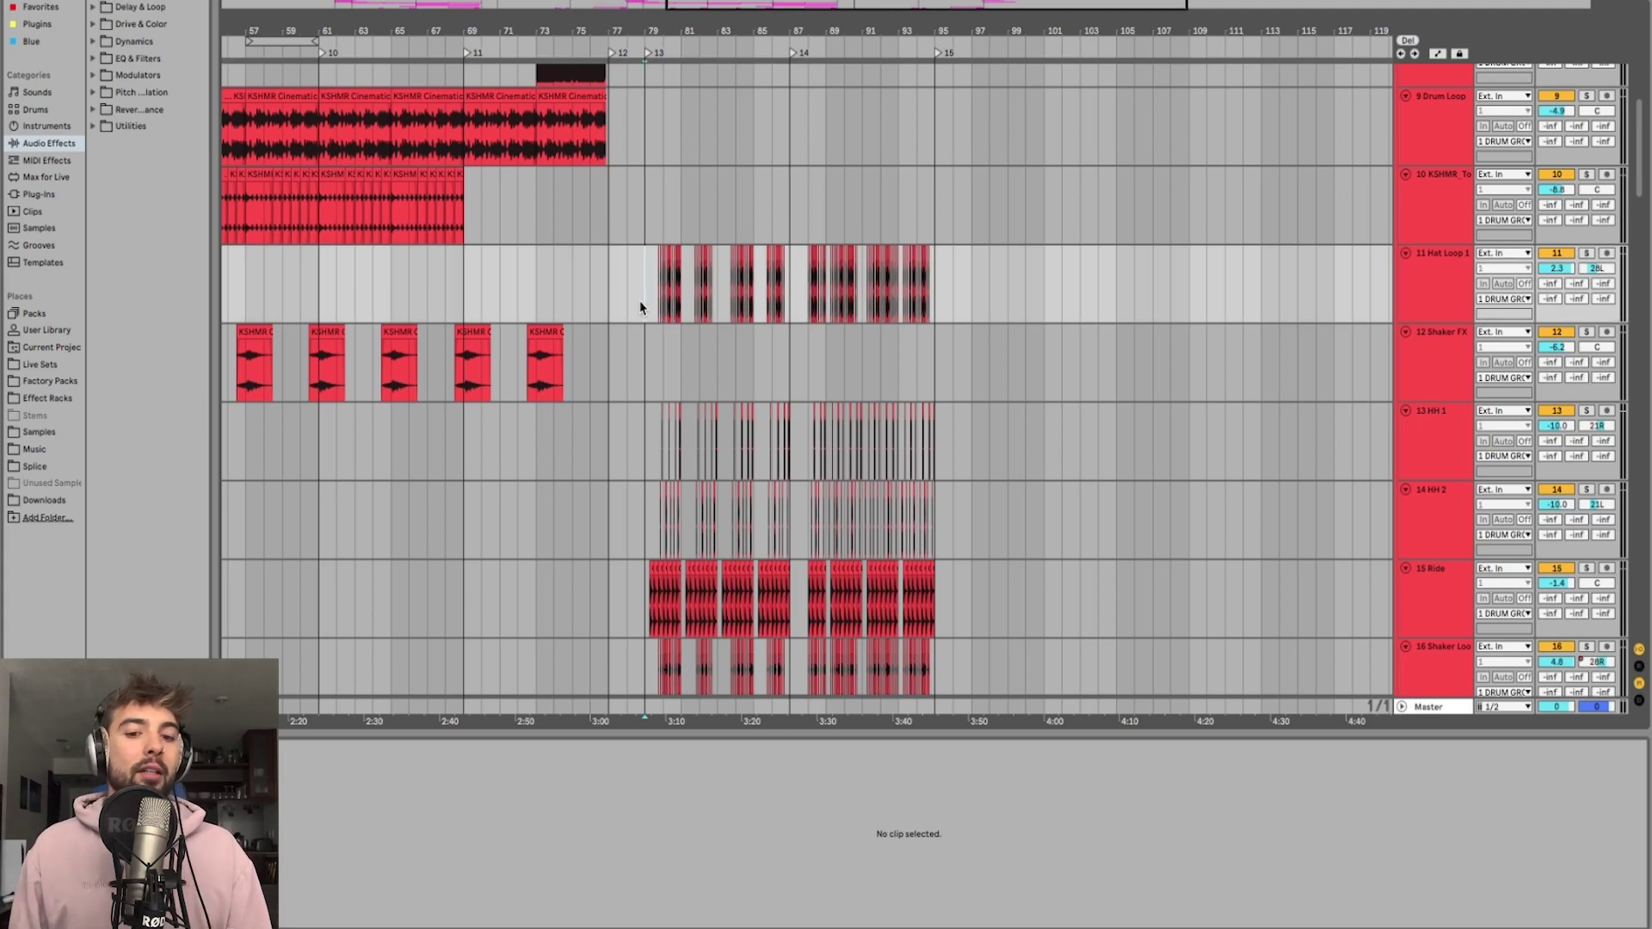
scroll(737, 247, up, 10)
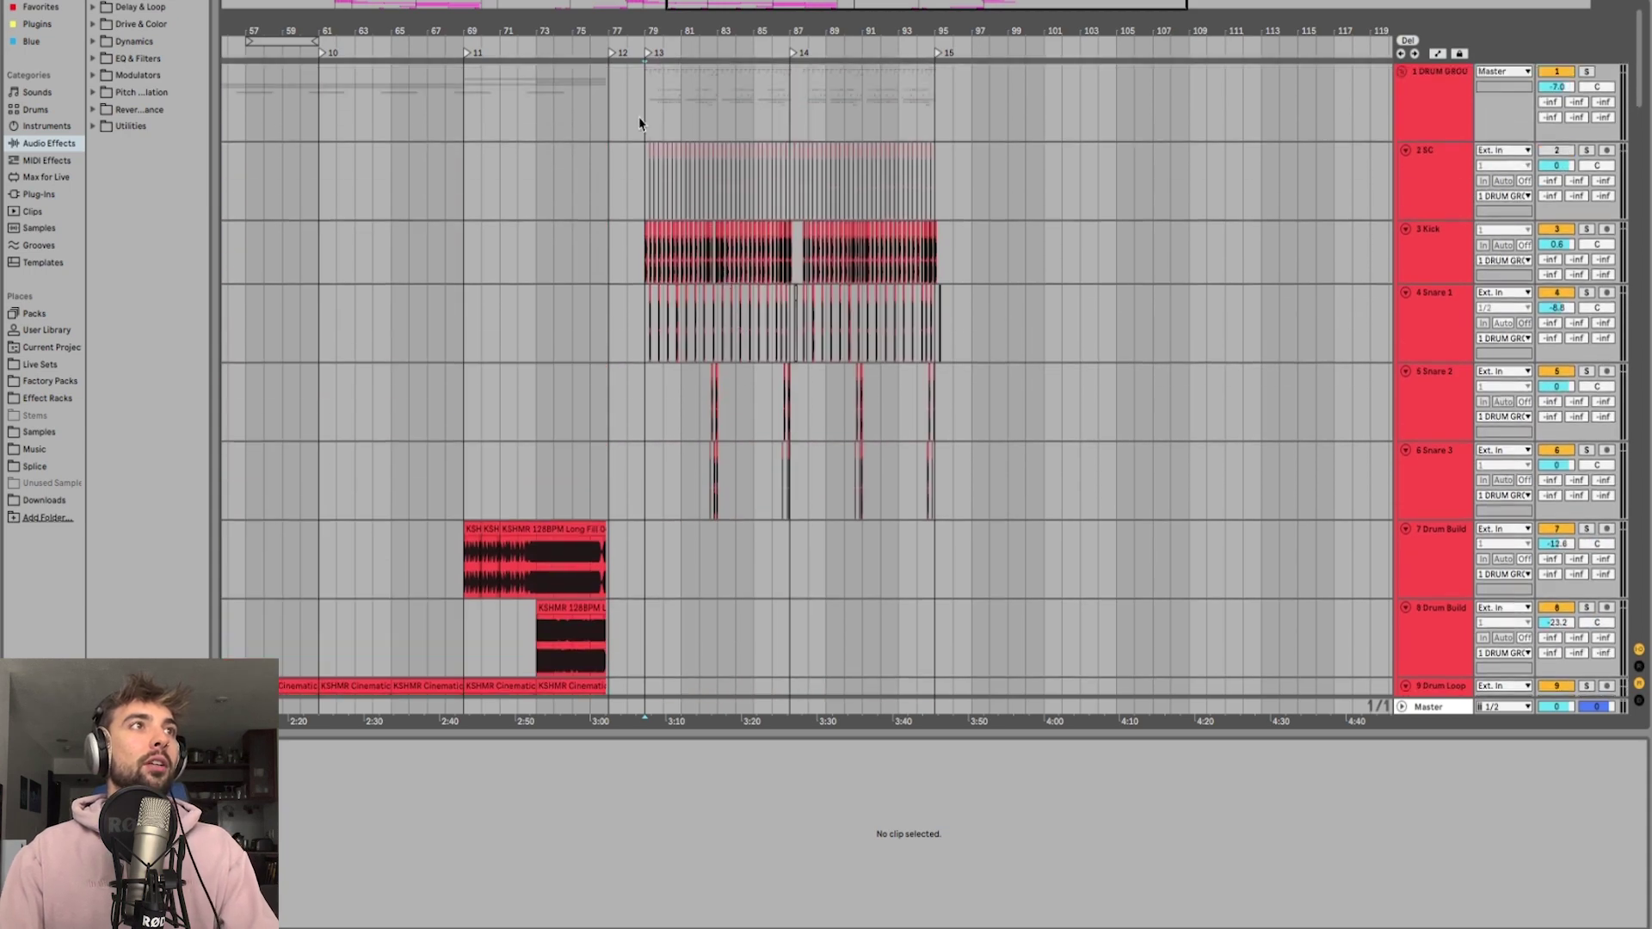
click(641, 123)
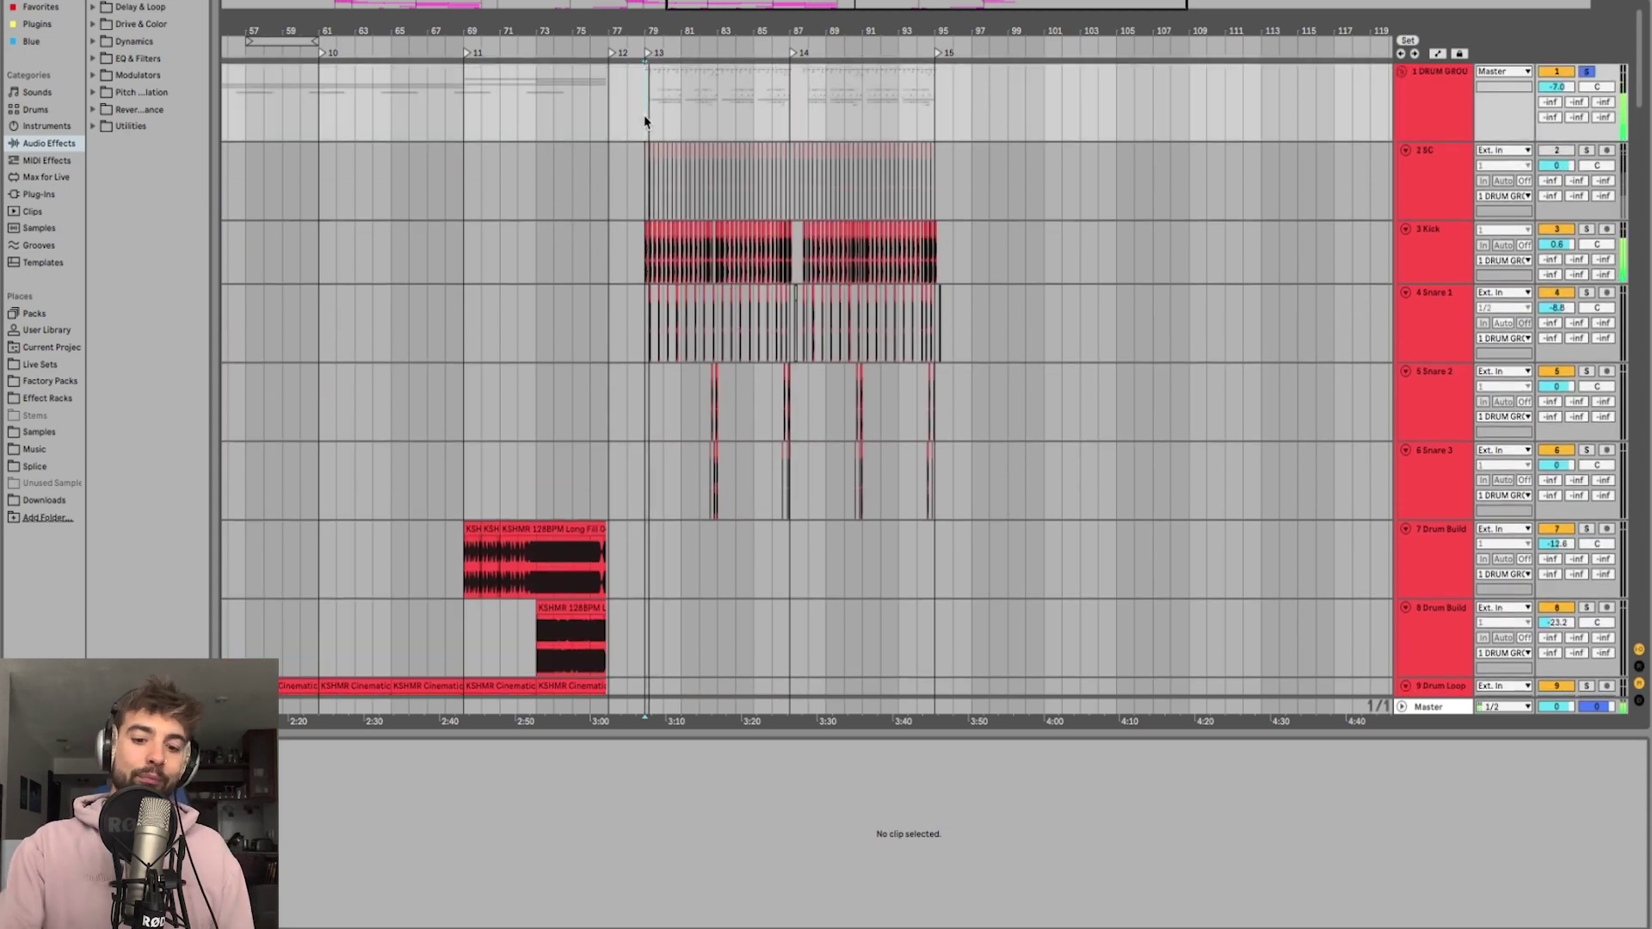
scroll(646, 122, up, 2)
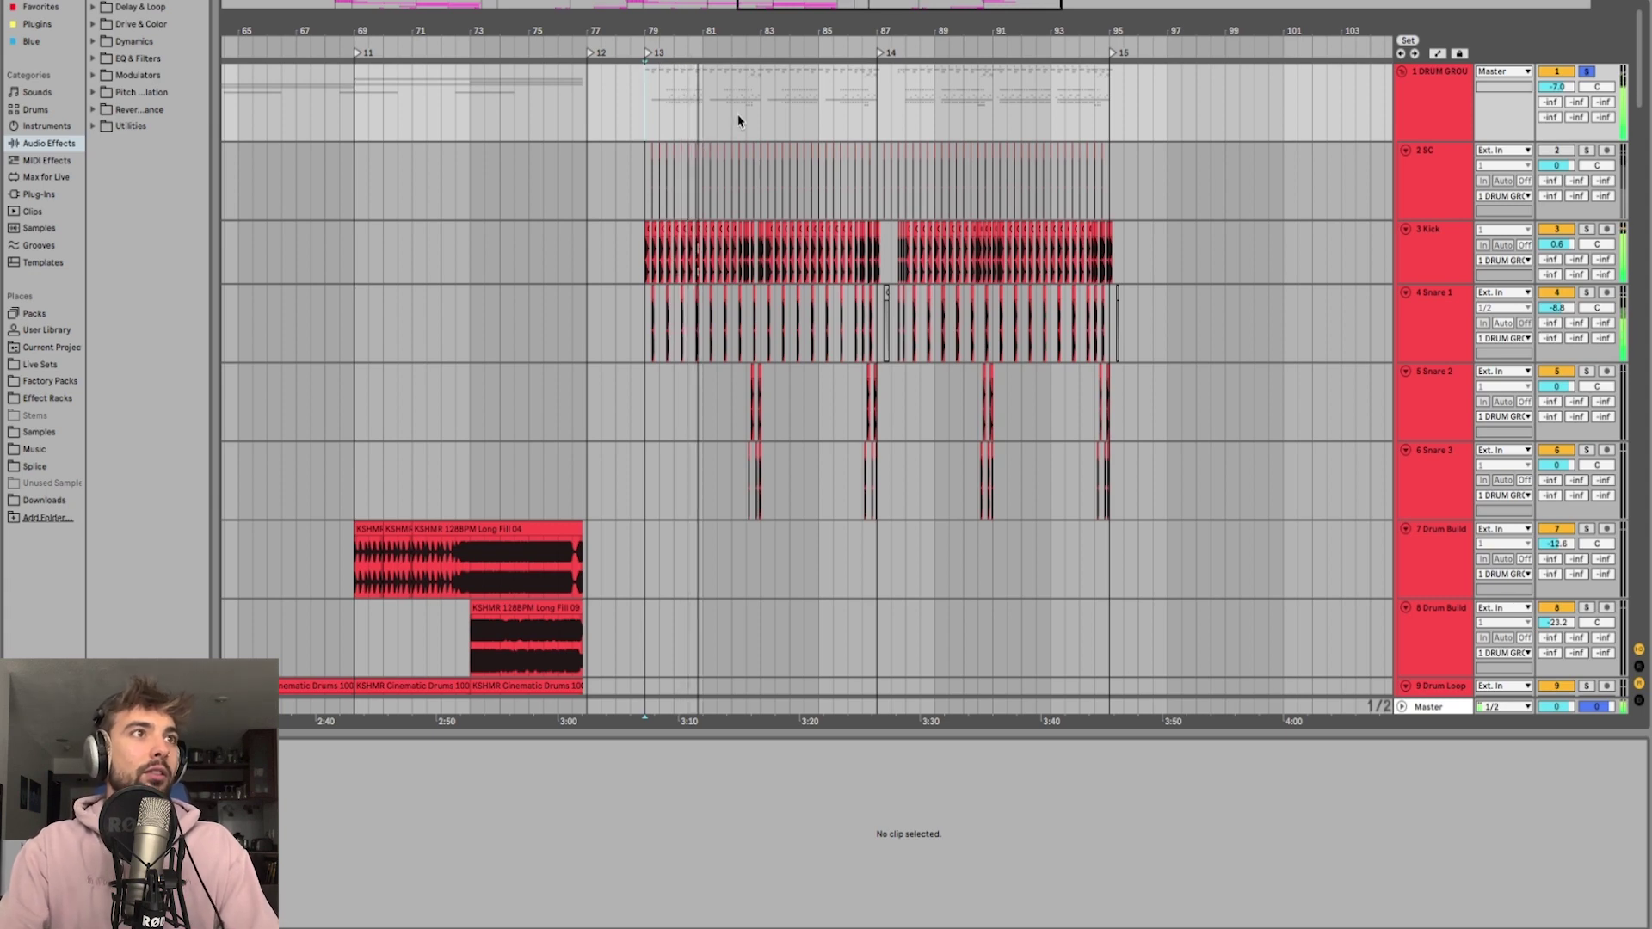
scroll(730, 120, up, 4)
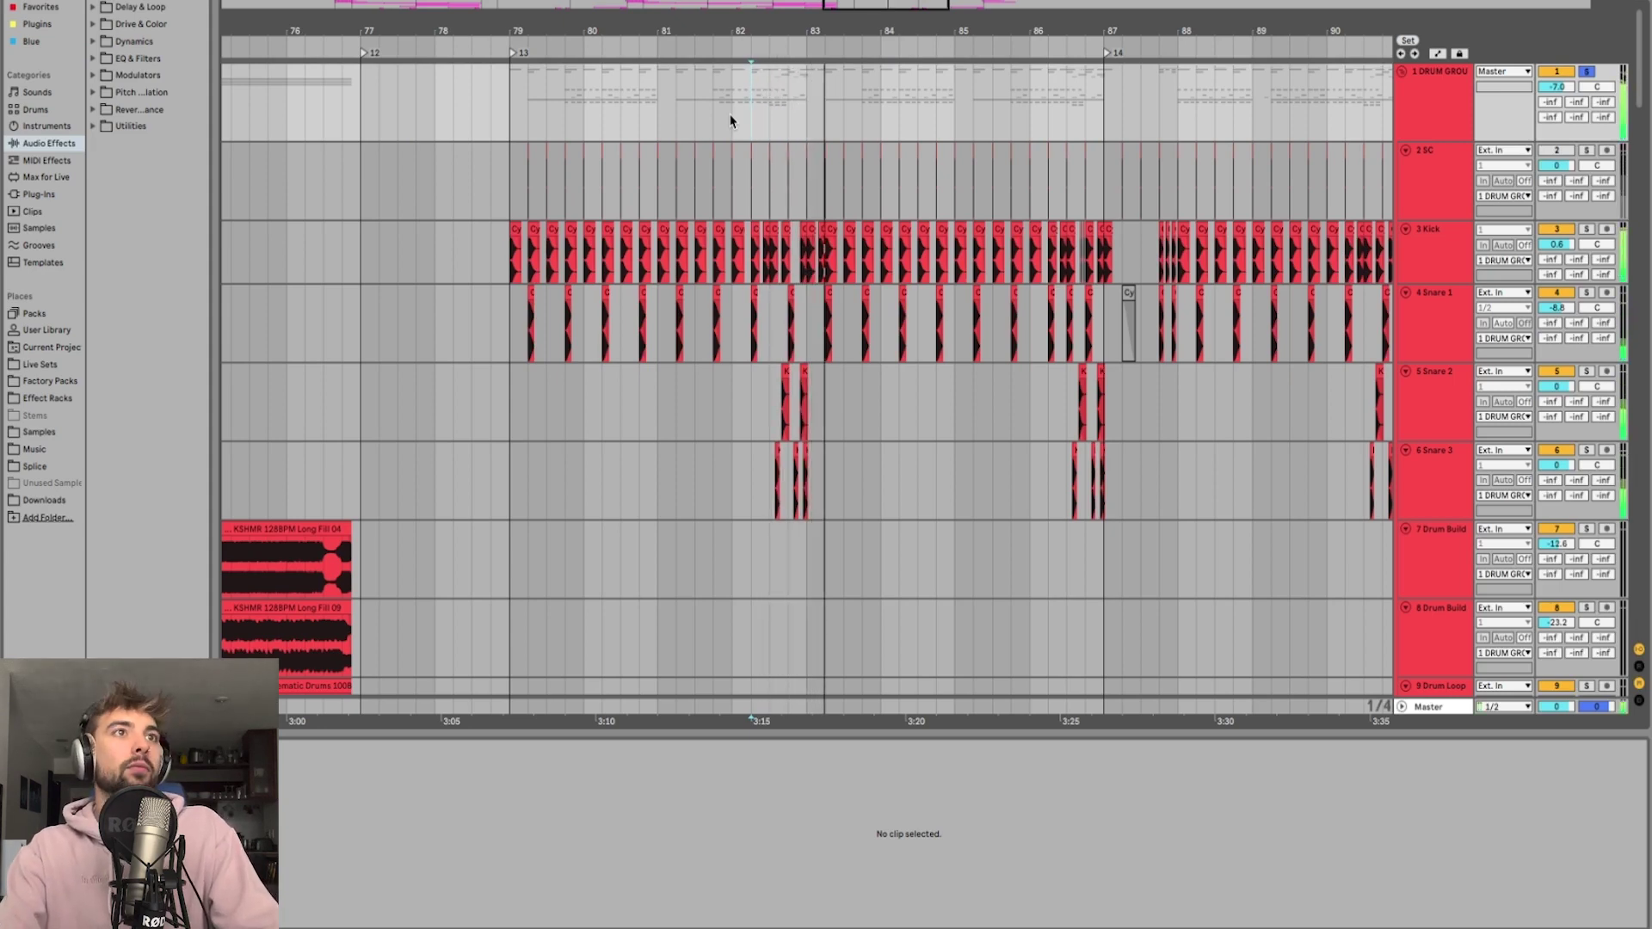
Step: Audition the first Lead 3 D2 clip and the first Lead 4 D2 clip of the second drop, each soloed
scroll(730, 119, down, 4)
scroll(727, 379, down, 12)
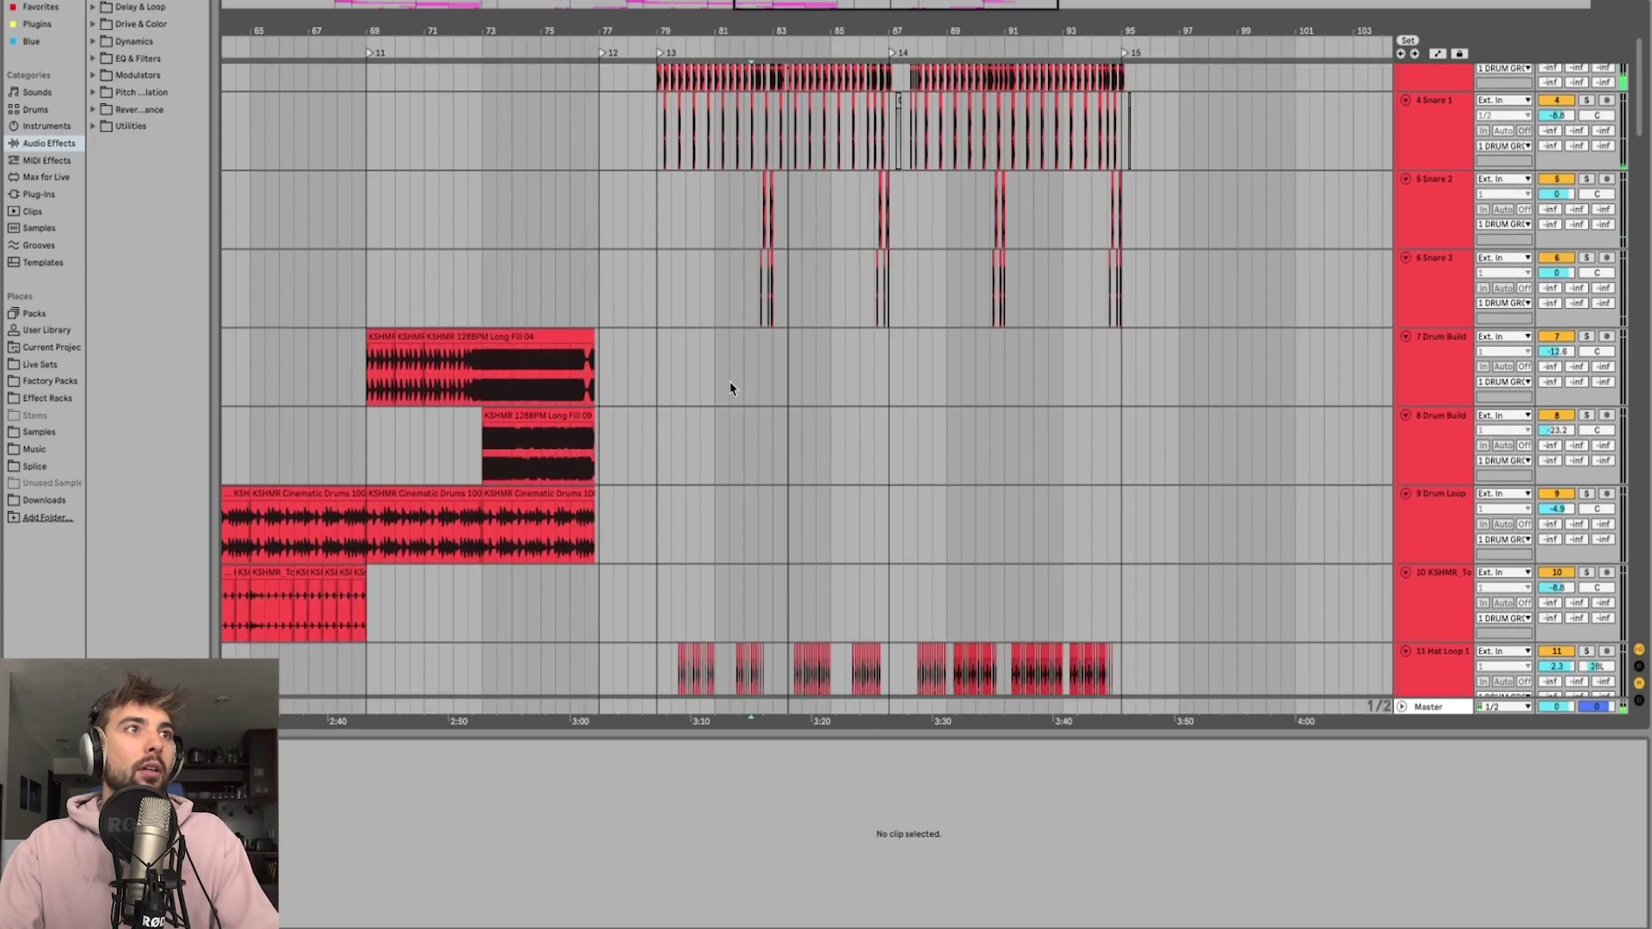
scroll(722, 370, down, 8)
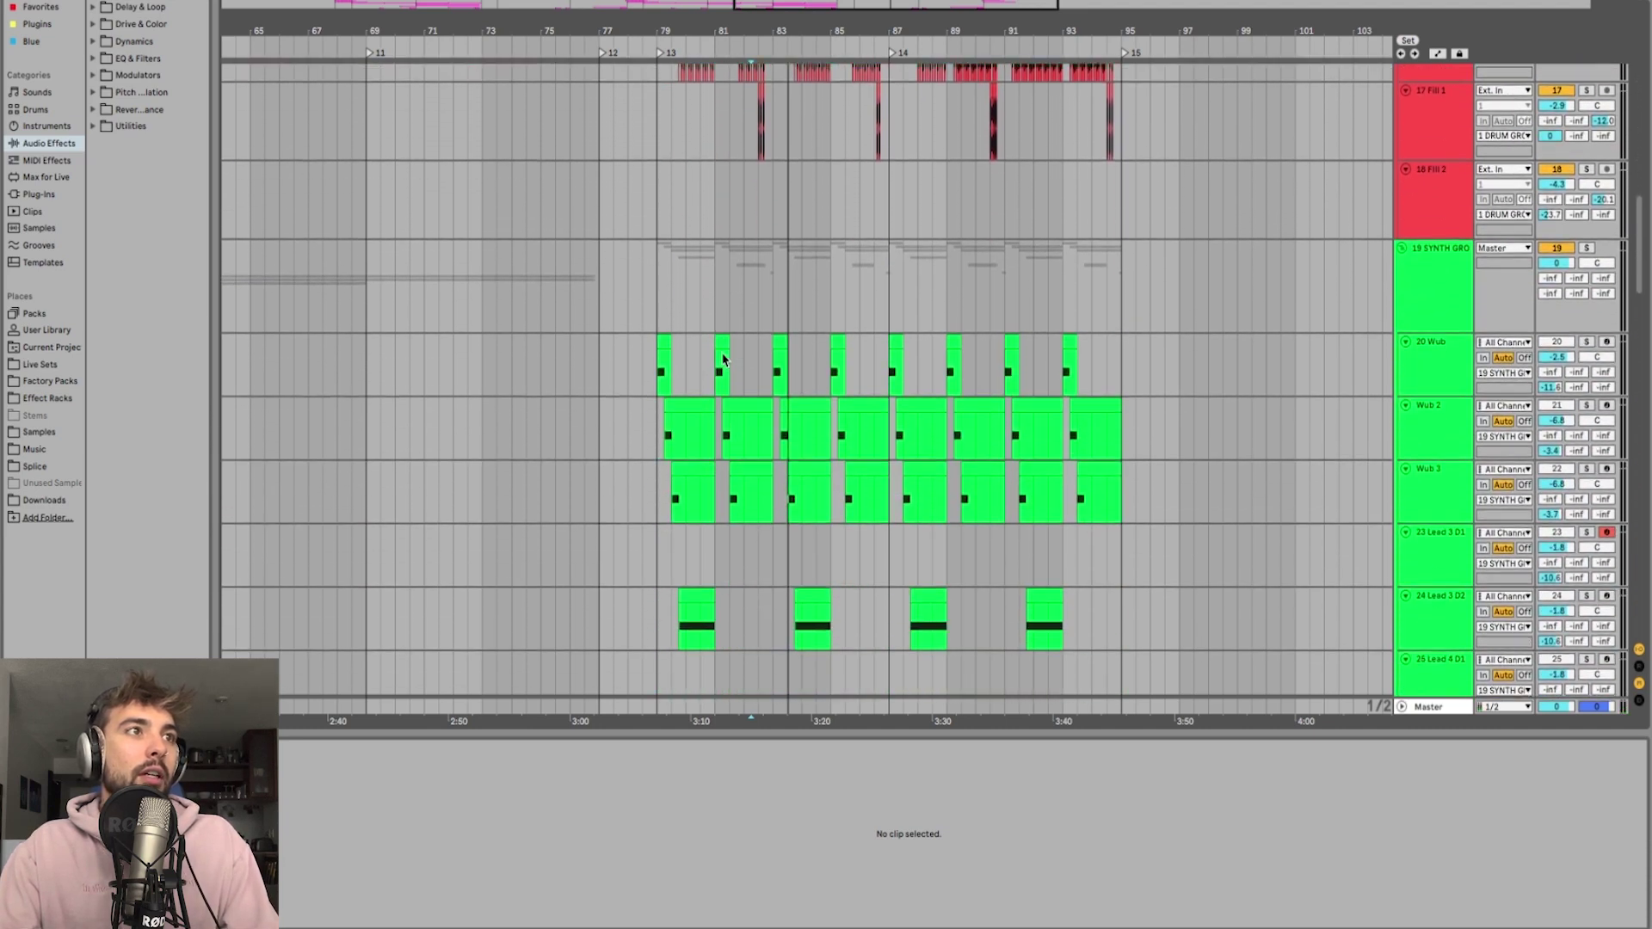
click(700, 166)
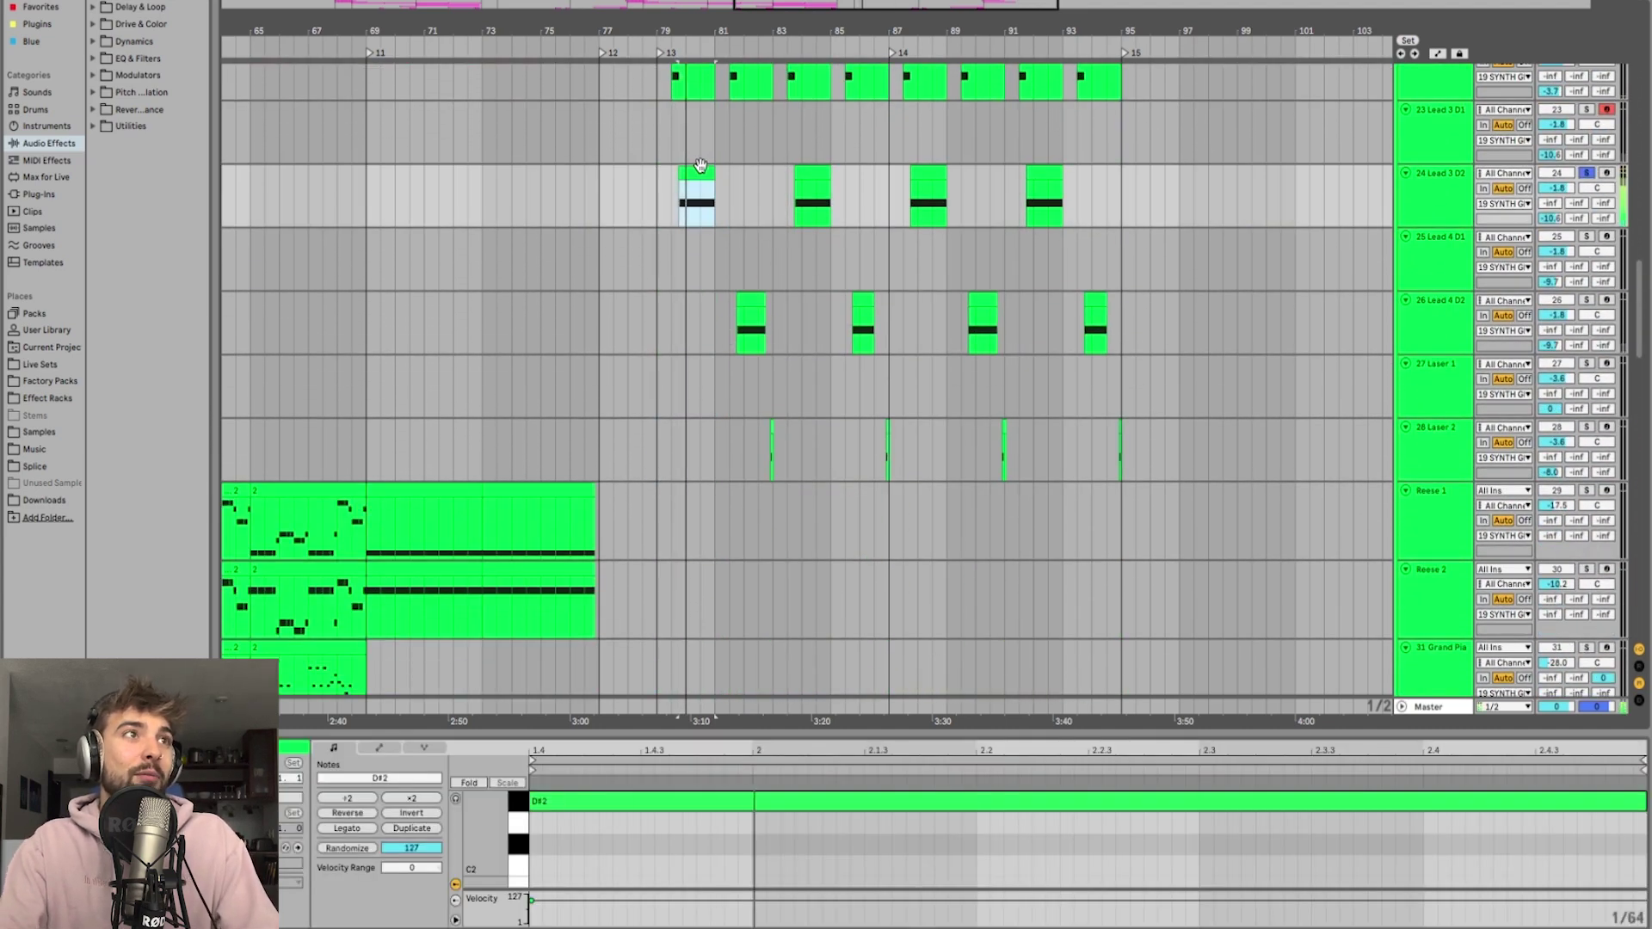
click(745, 295)
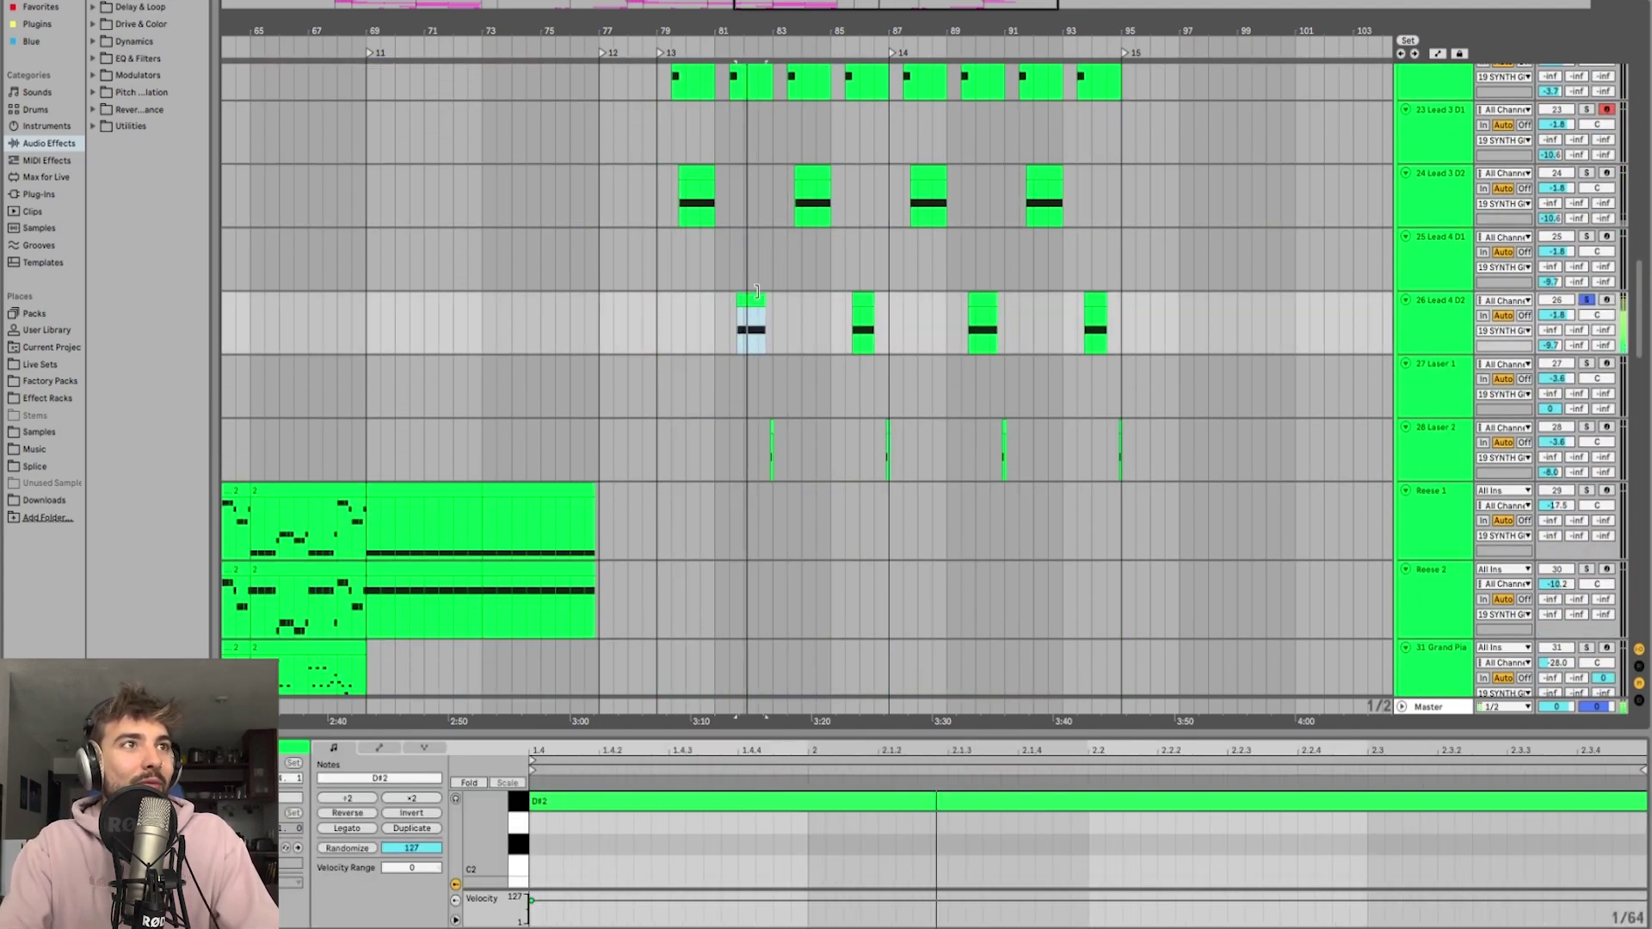
Step: Play the second drop from bar 79 with all tracks active and look over its vocal tracks
click(664, 264)
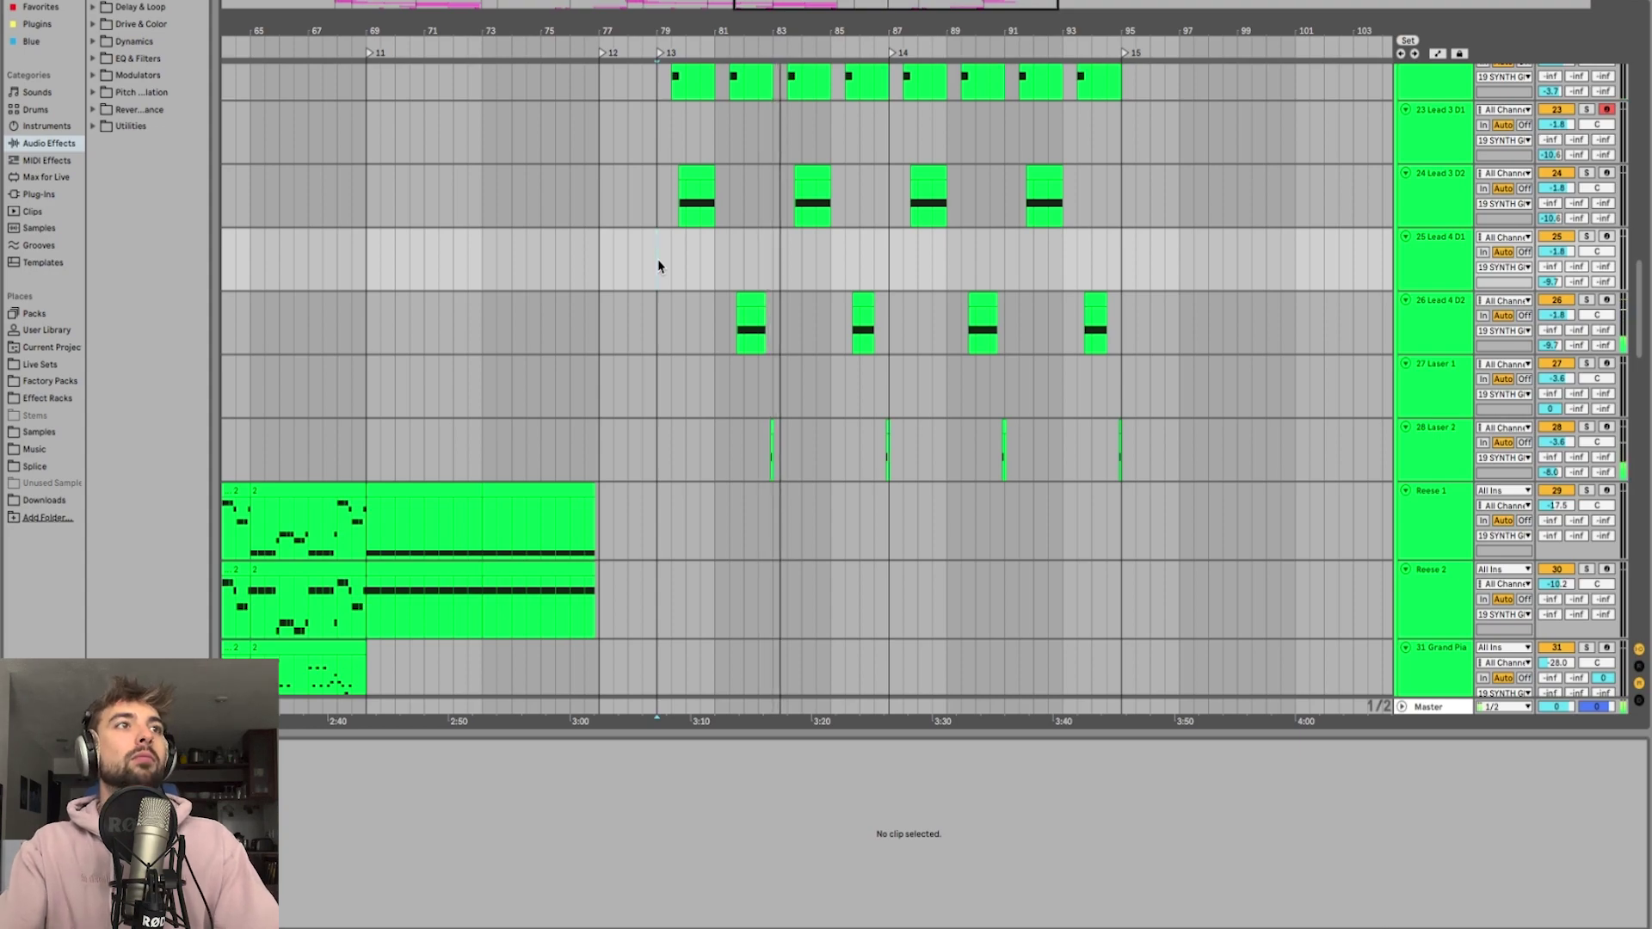
scroll(842, 377, down, 5)
scroll(882, 364, down, 8)
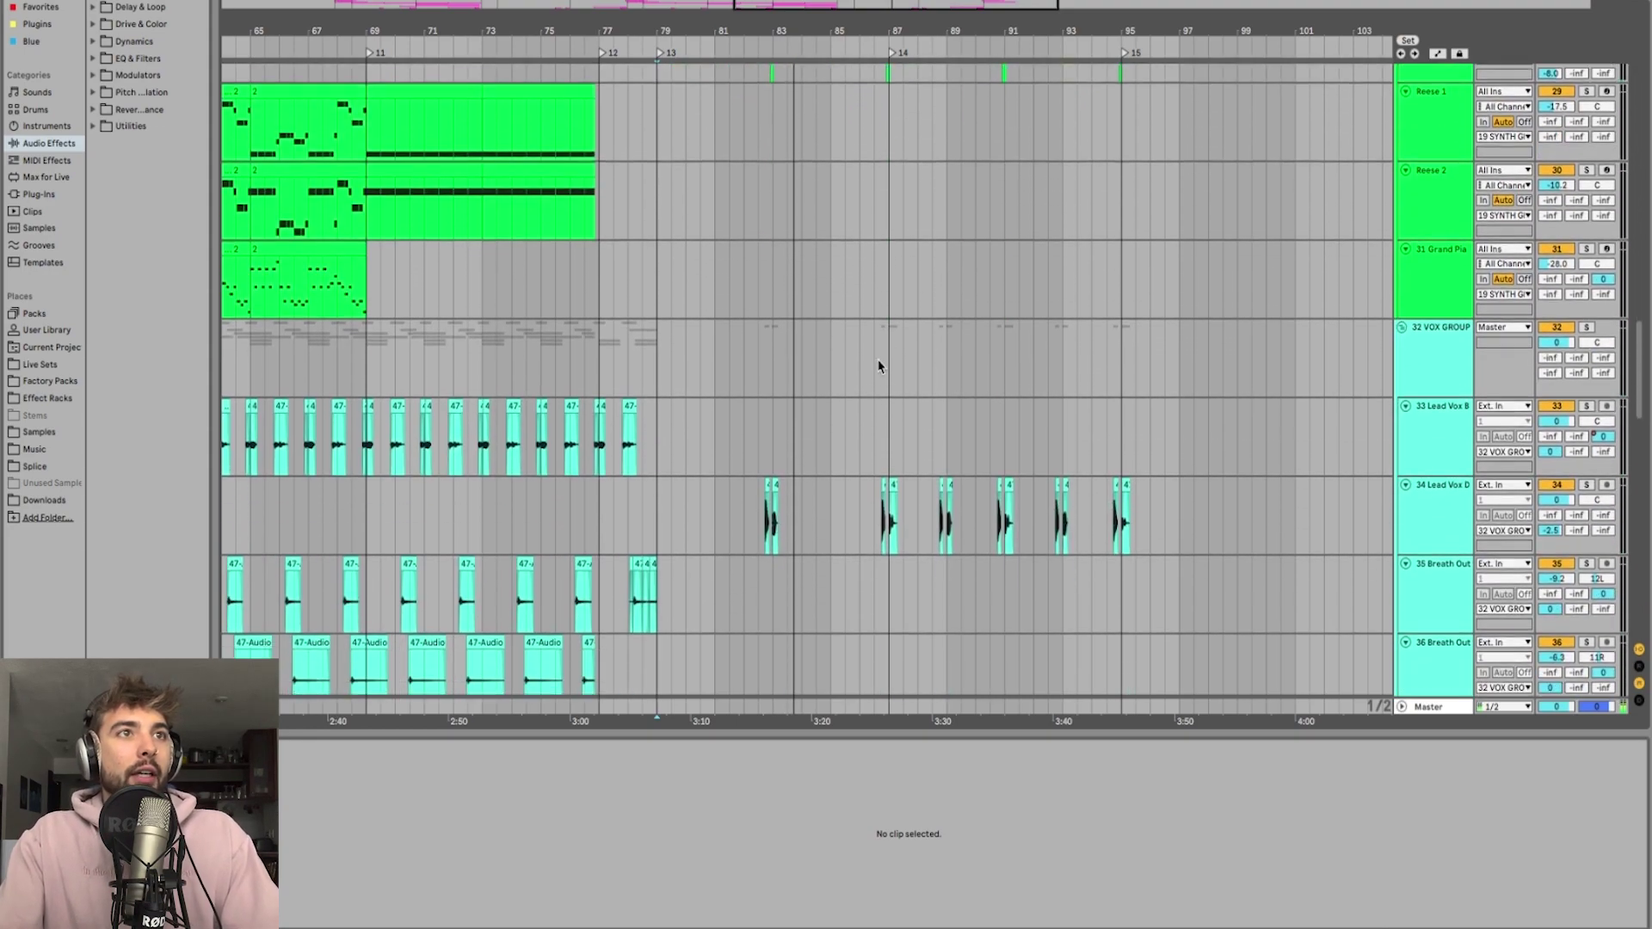
Step: Play the second half of the second drop from bar 87, examining its hat, ride and shaker tracks
click(1034, 329)
scroll(887, 349, up, 20)
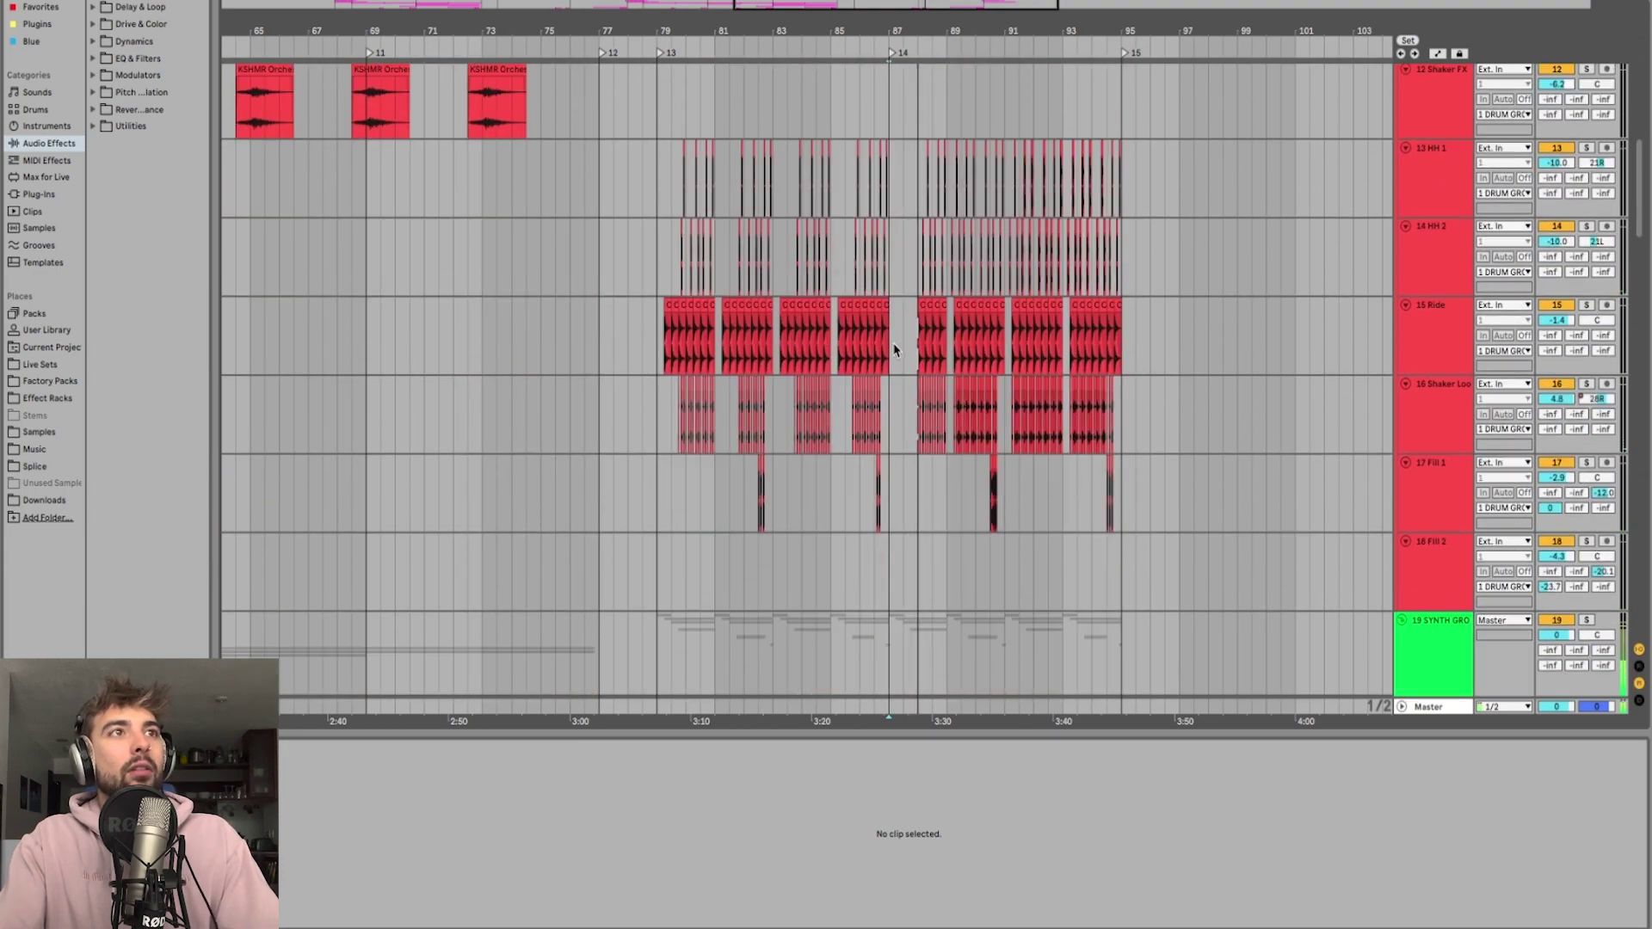
scroll(912, 318, left, 1)
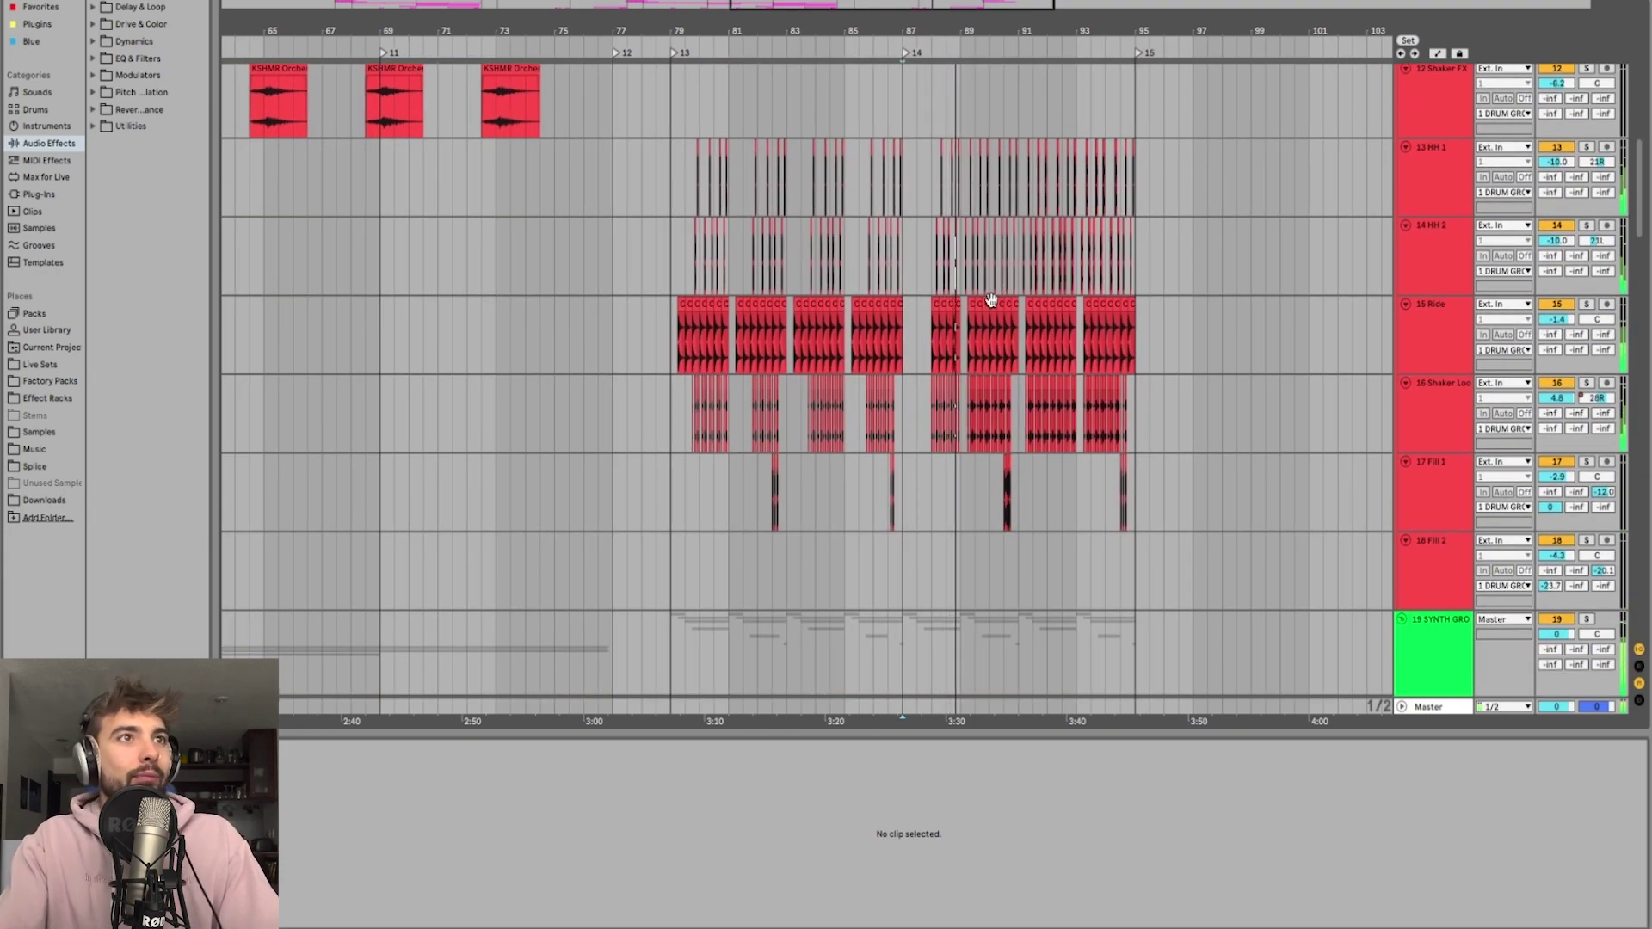
scroll(1011, 297, up, 10)
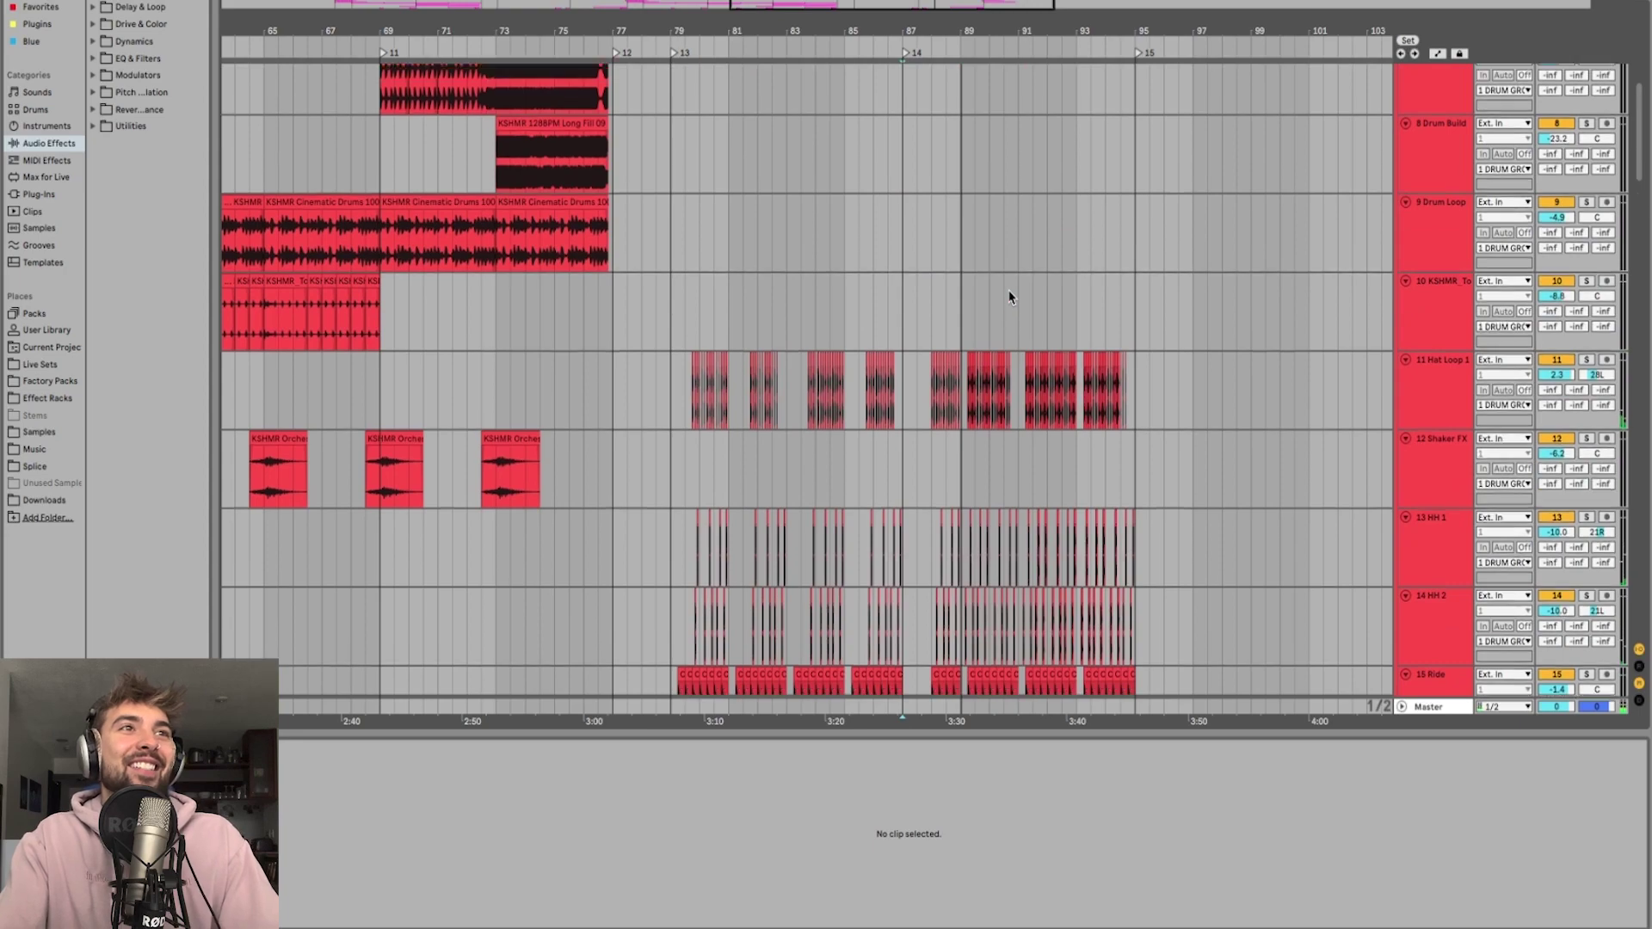
scroll(1003, 262, down, 10)
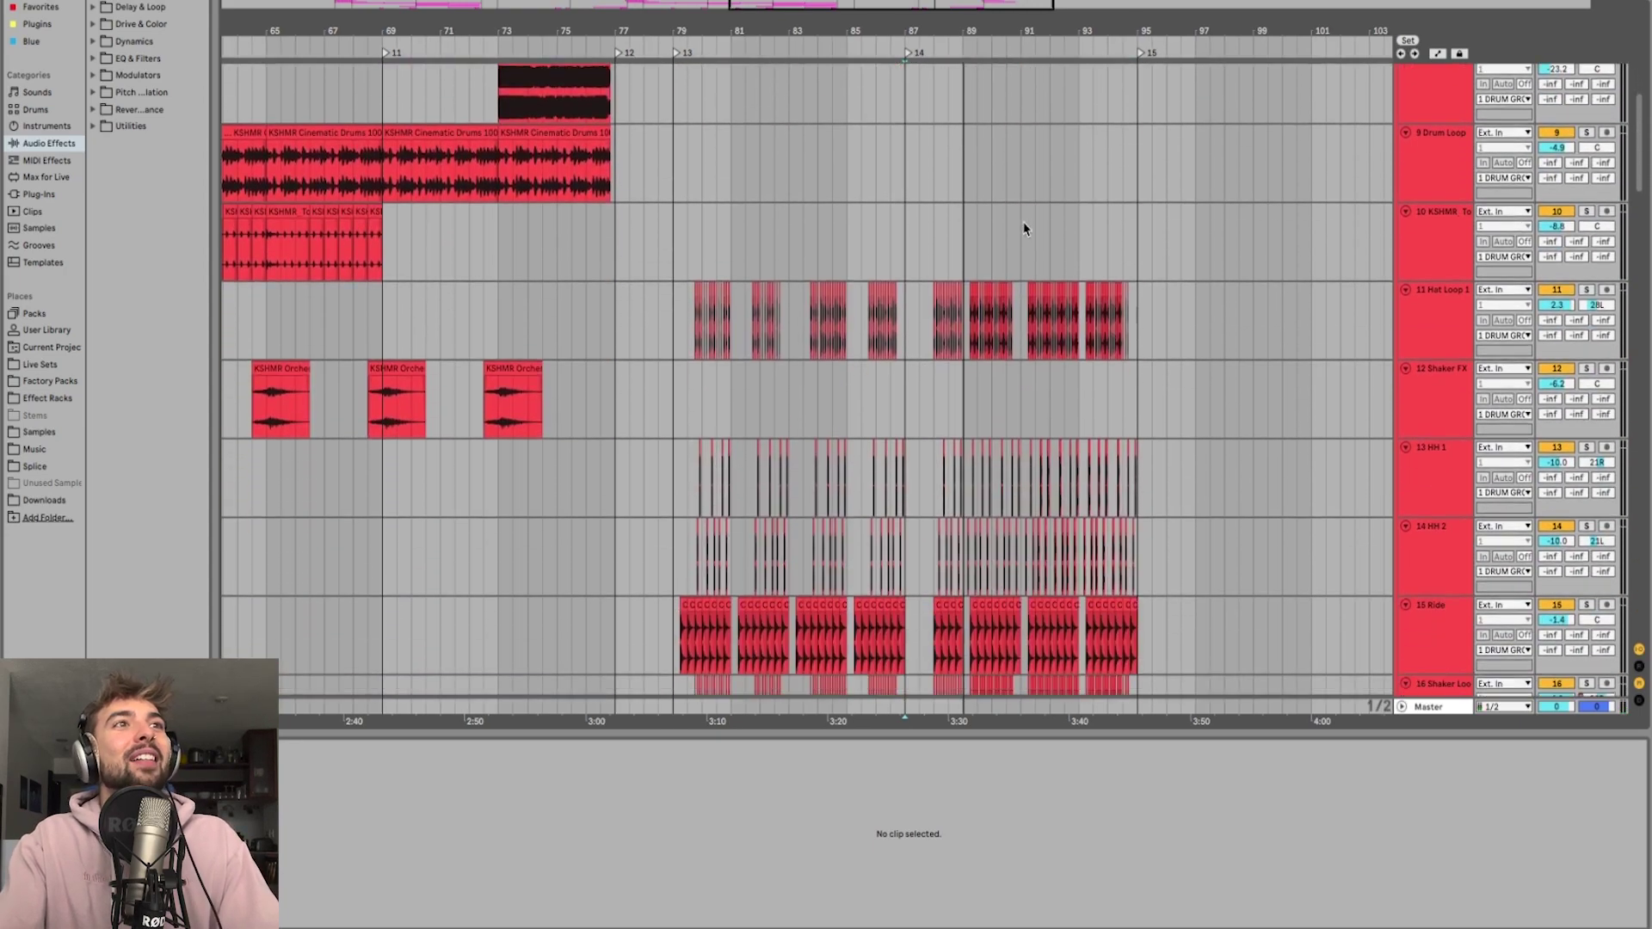
click(898, 167)
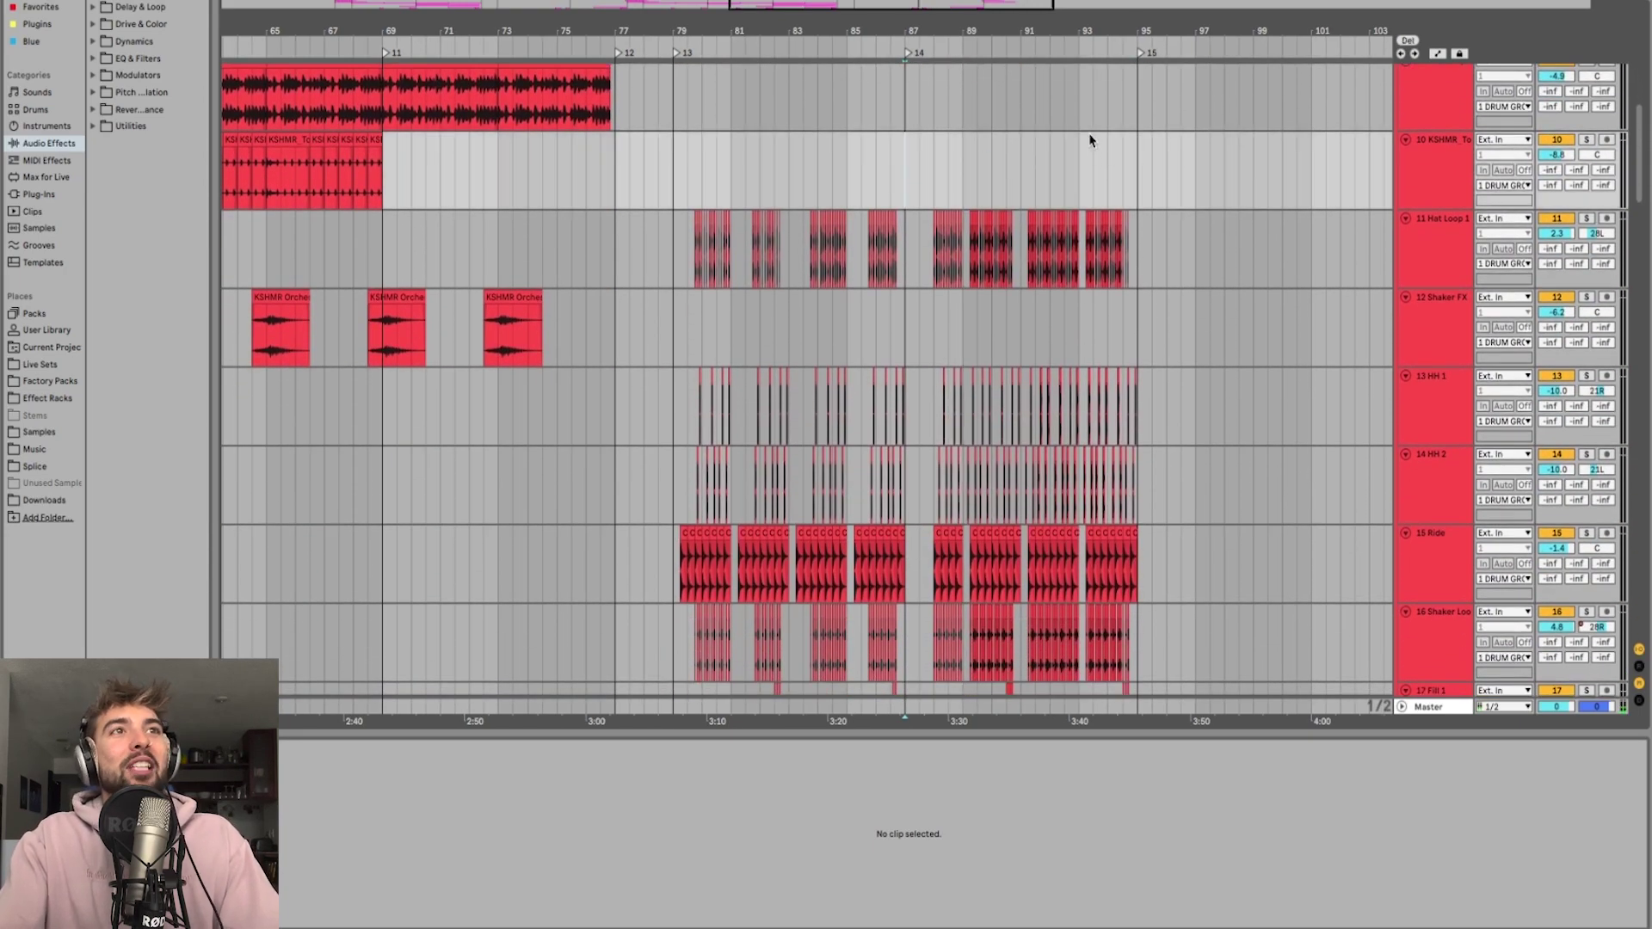
Step: Play the end of the second drop from just before bar 95 into the outro and look over the FX tracks across the arrangement
scroll(1095, 170, down, 15)
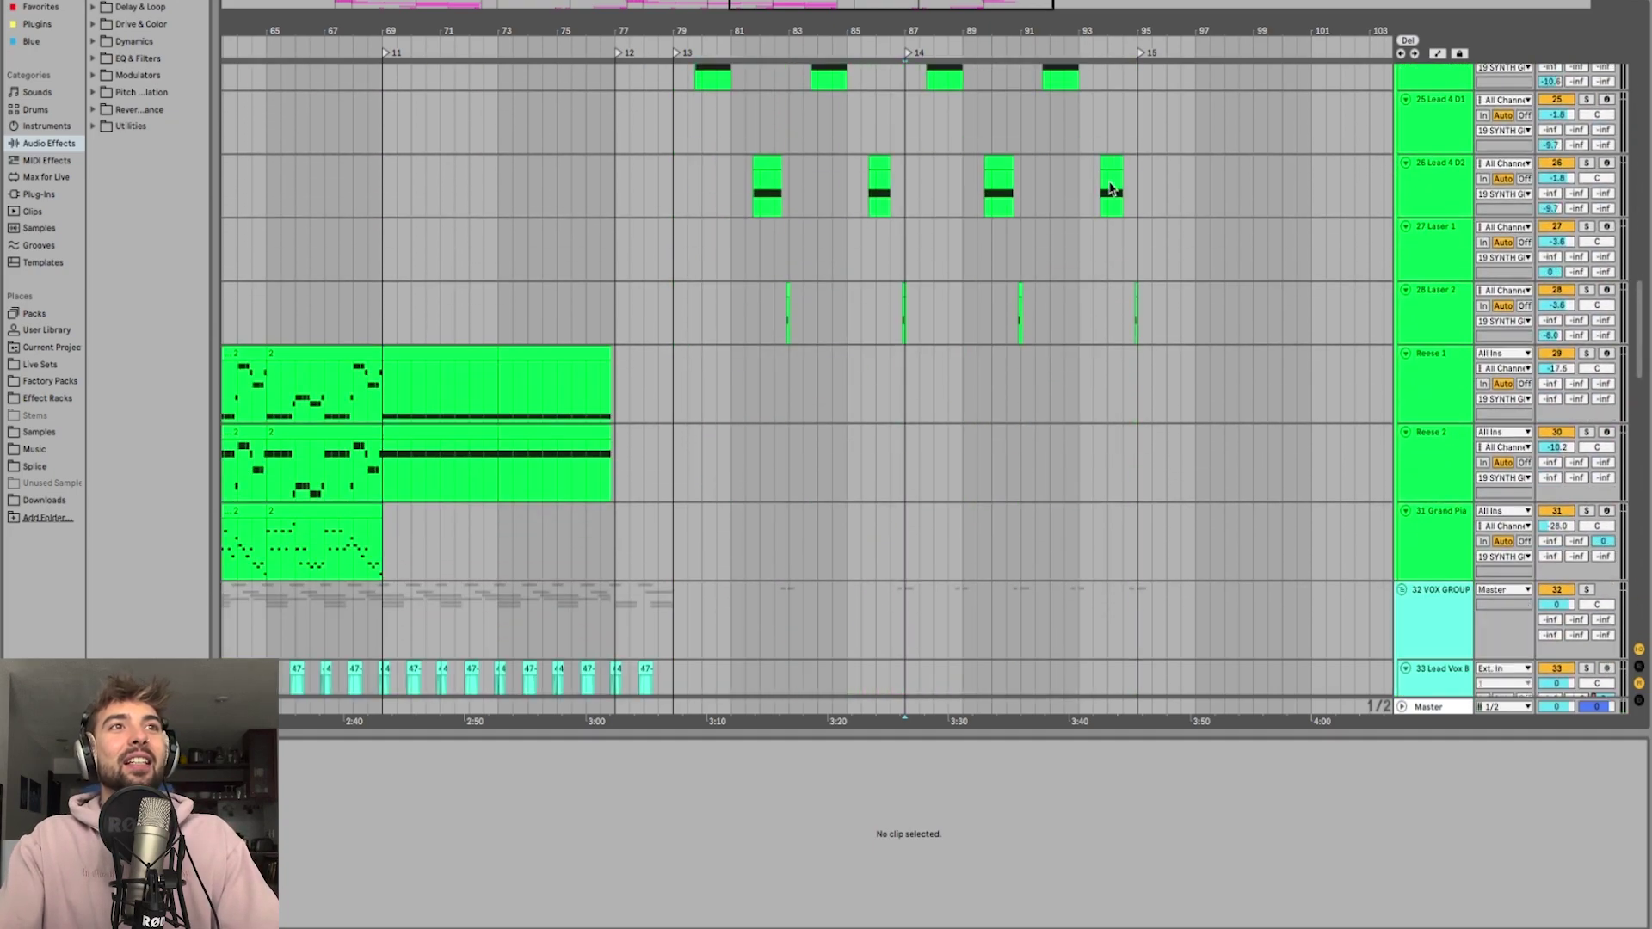
click(1123, 262)
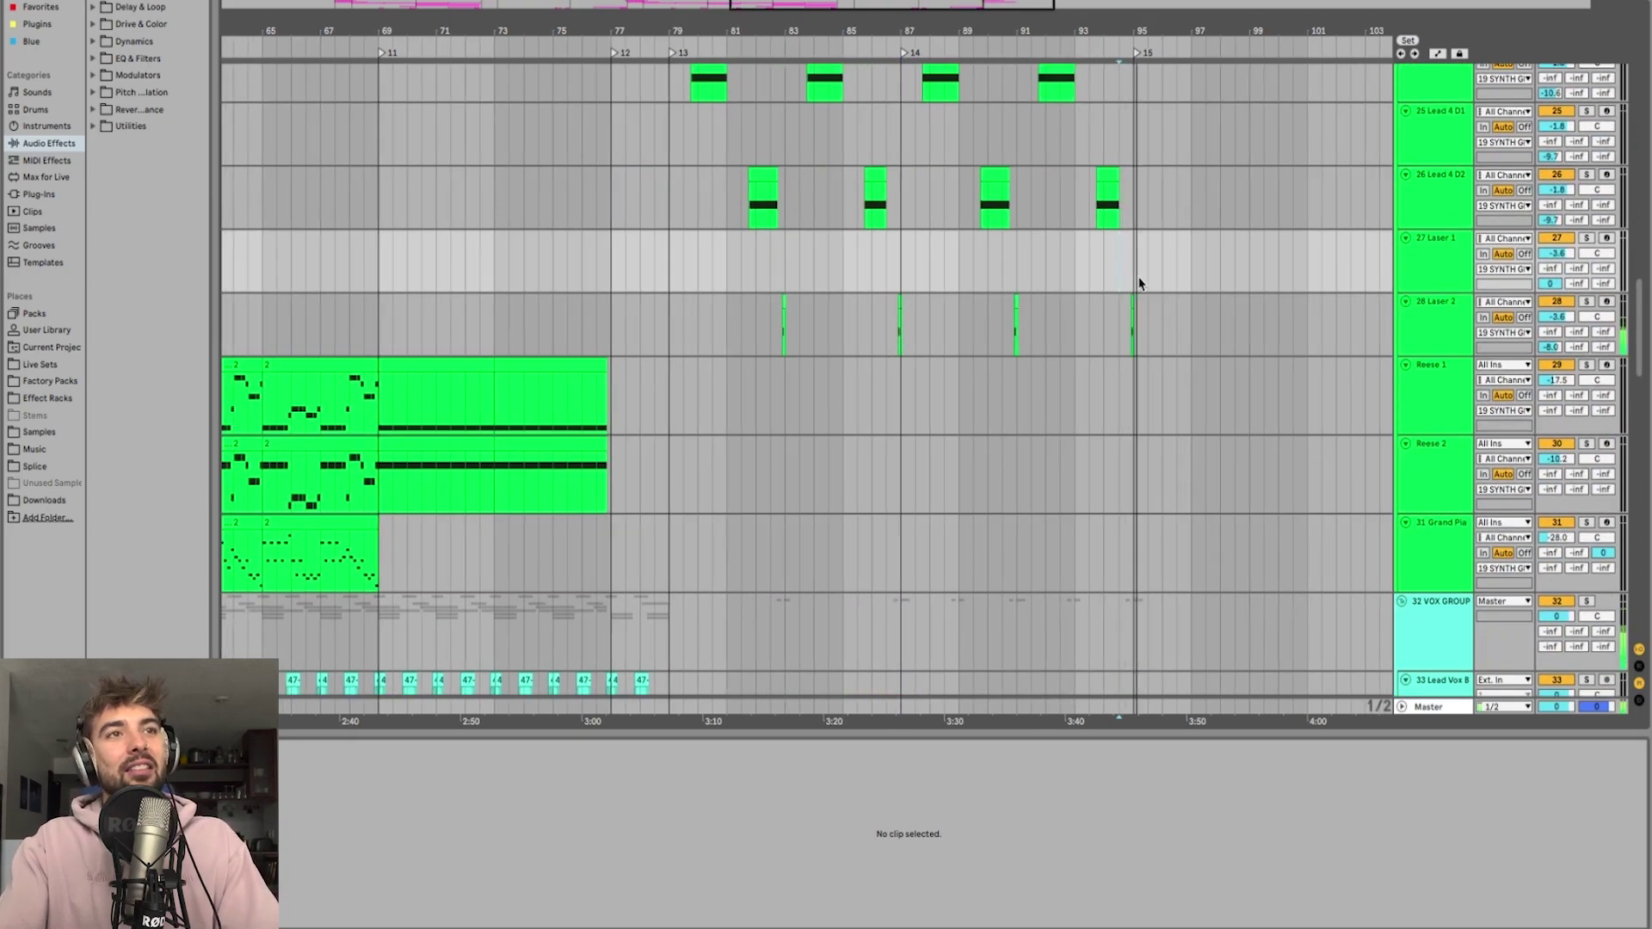
scroll(1145, 250, down, 20)
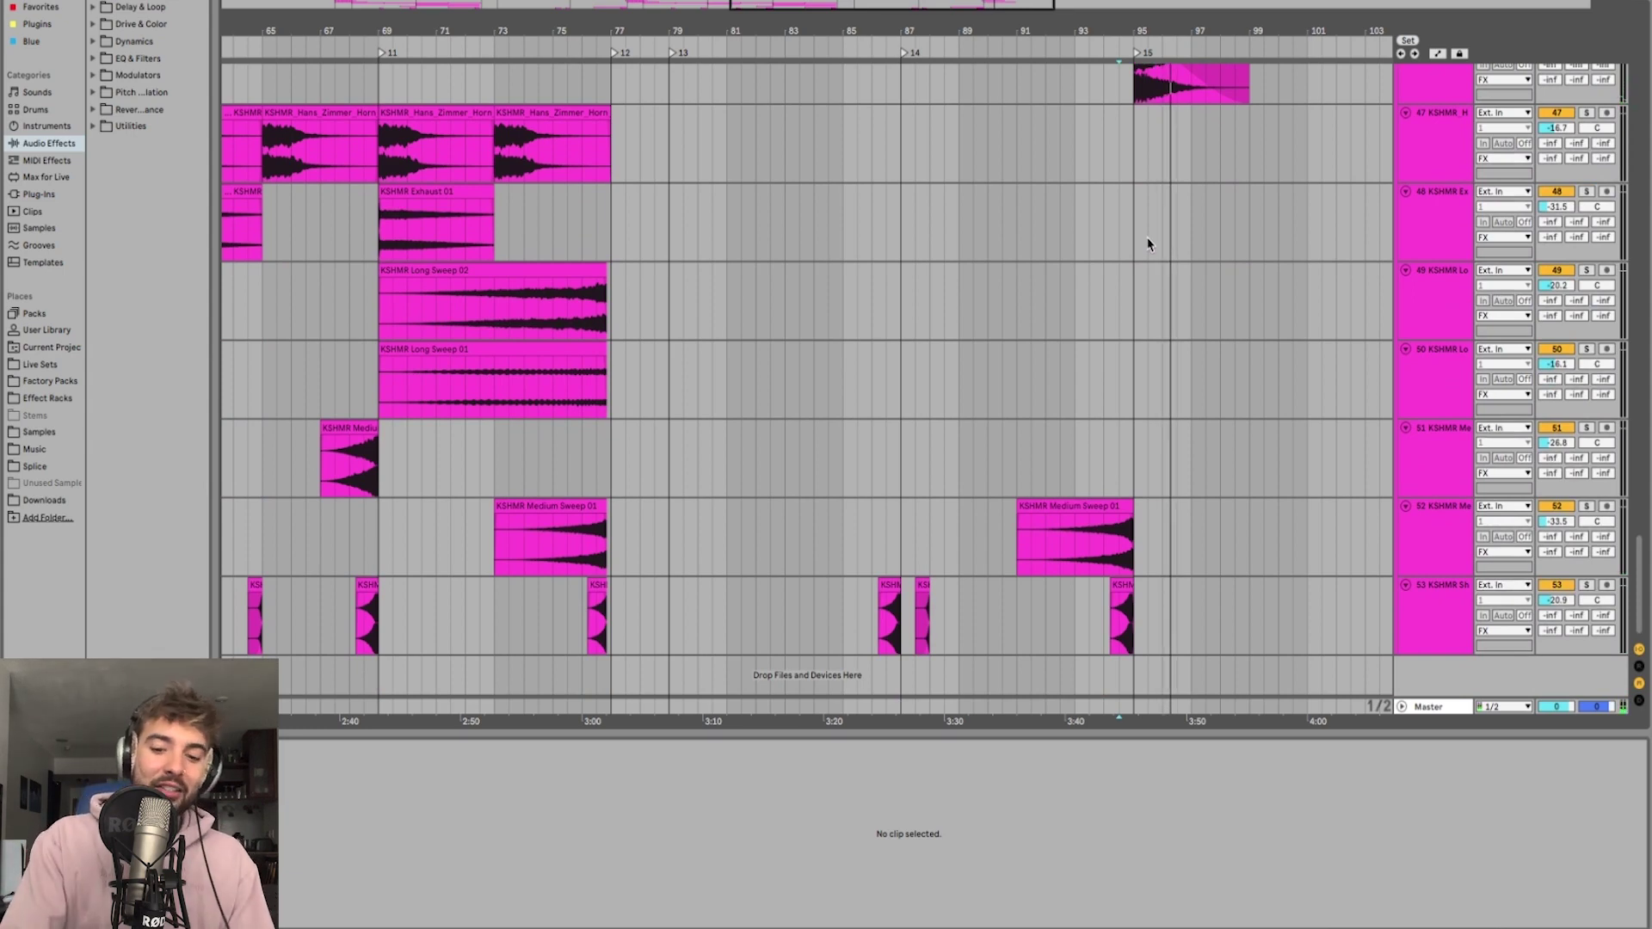
key(minus)
key(minus)
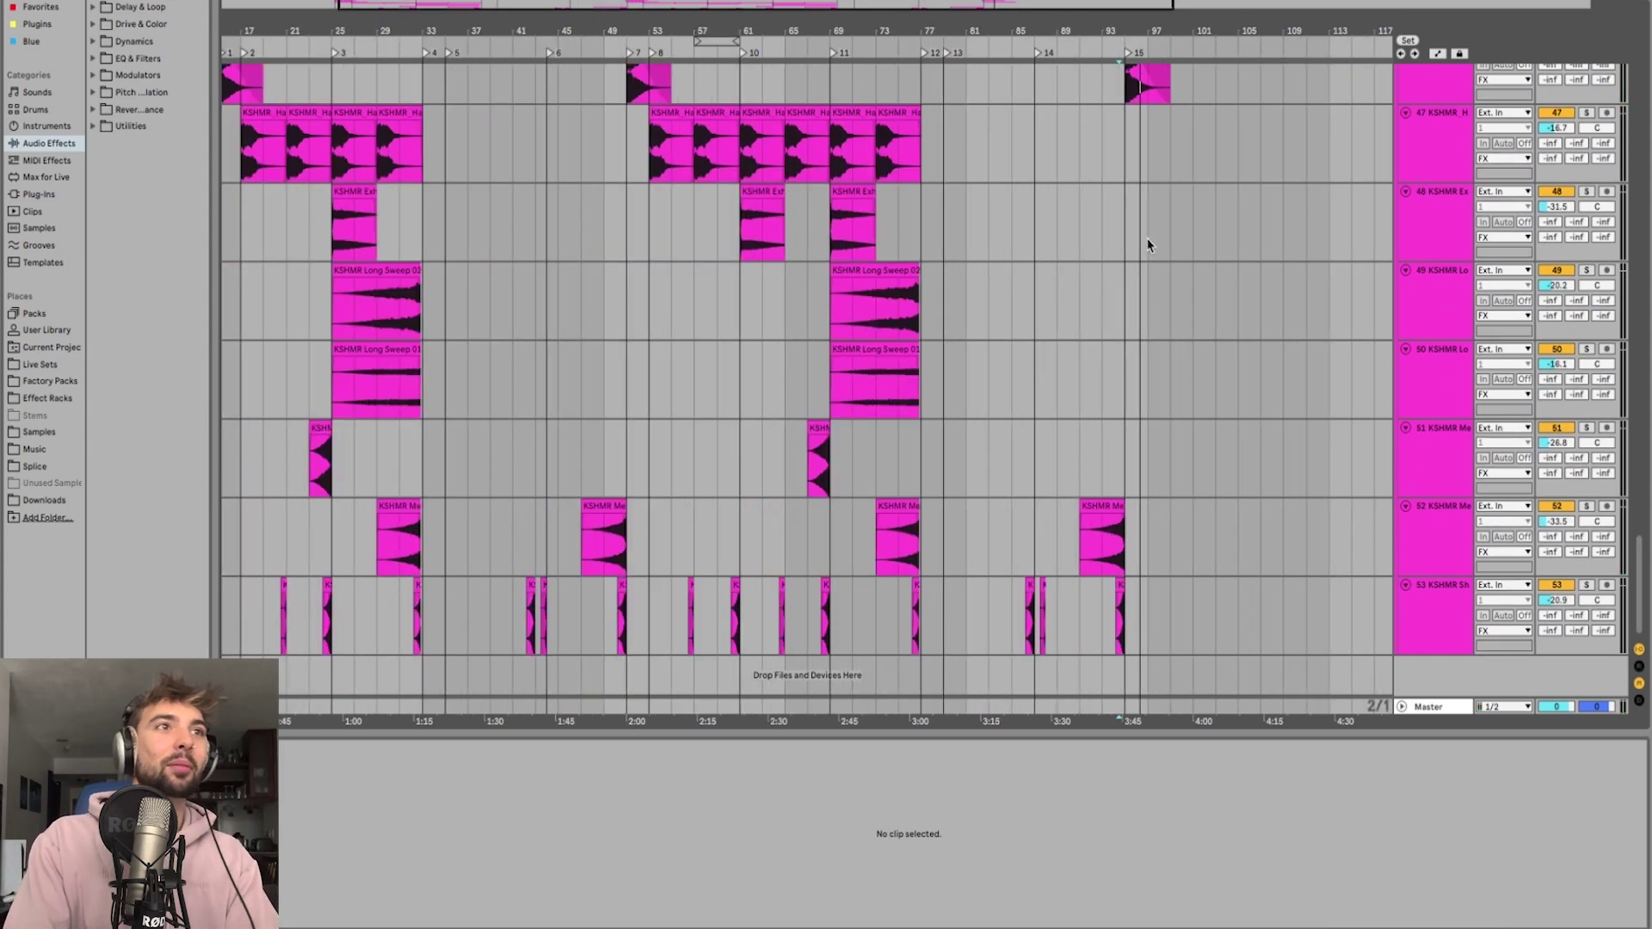
scroll(1147, 245, up, 5)
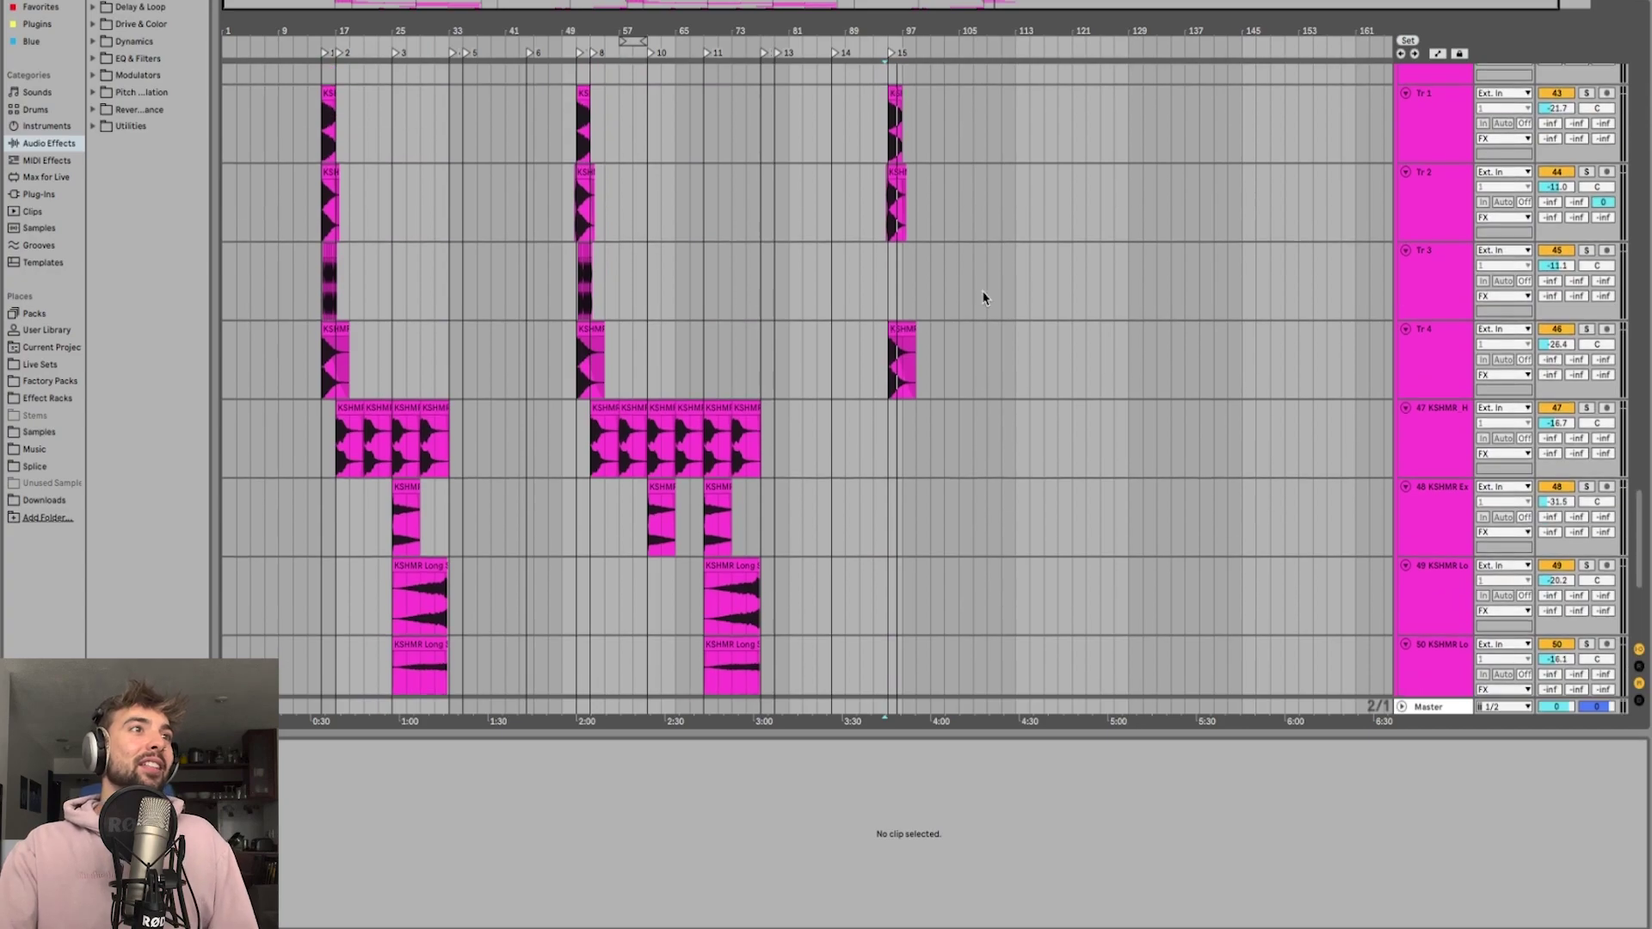